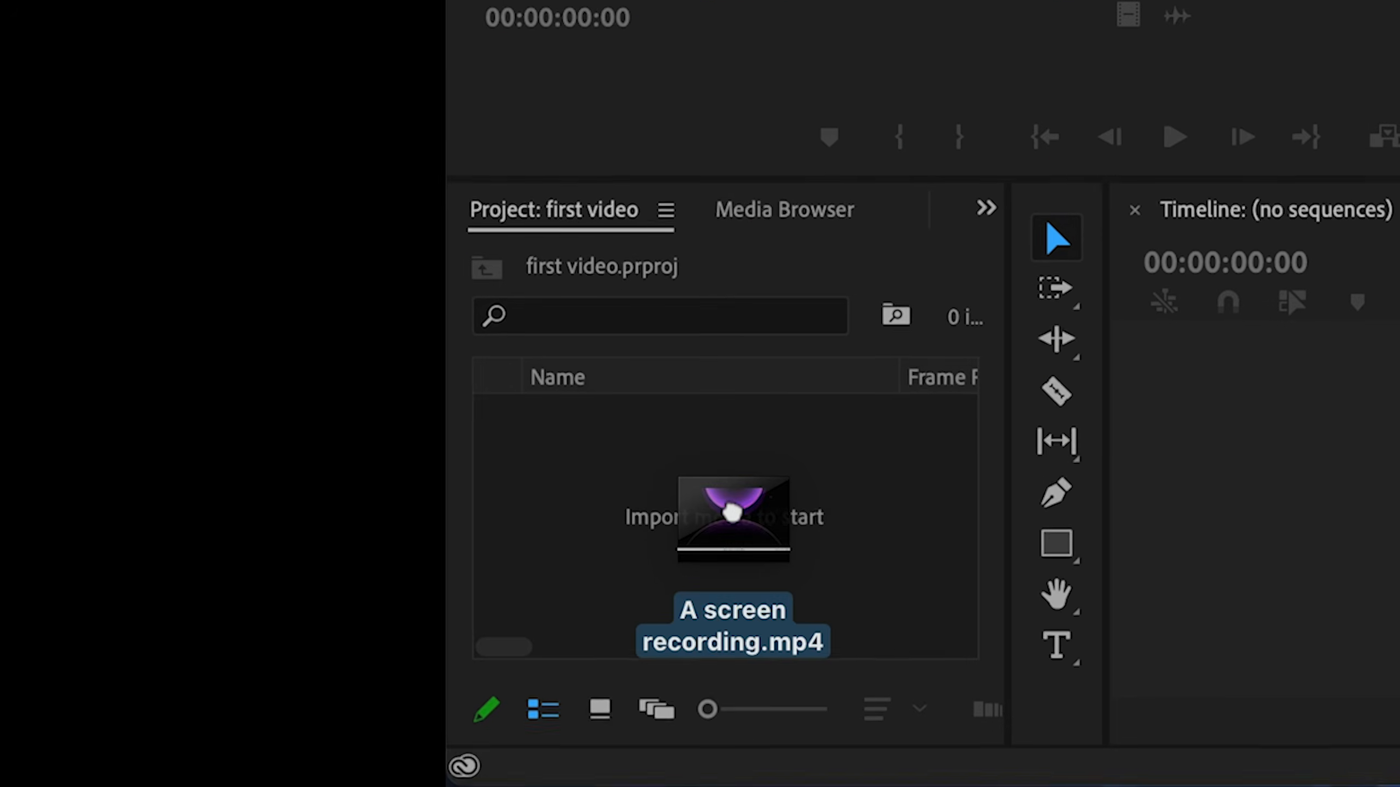
# Import the video file "A screen recording.mp4" into the first video project
pyautogui.moveTo(733, 502); pyautogui.dragTo(741, 529)
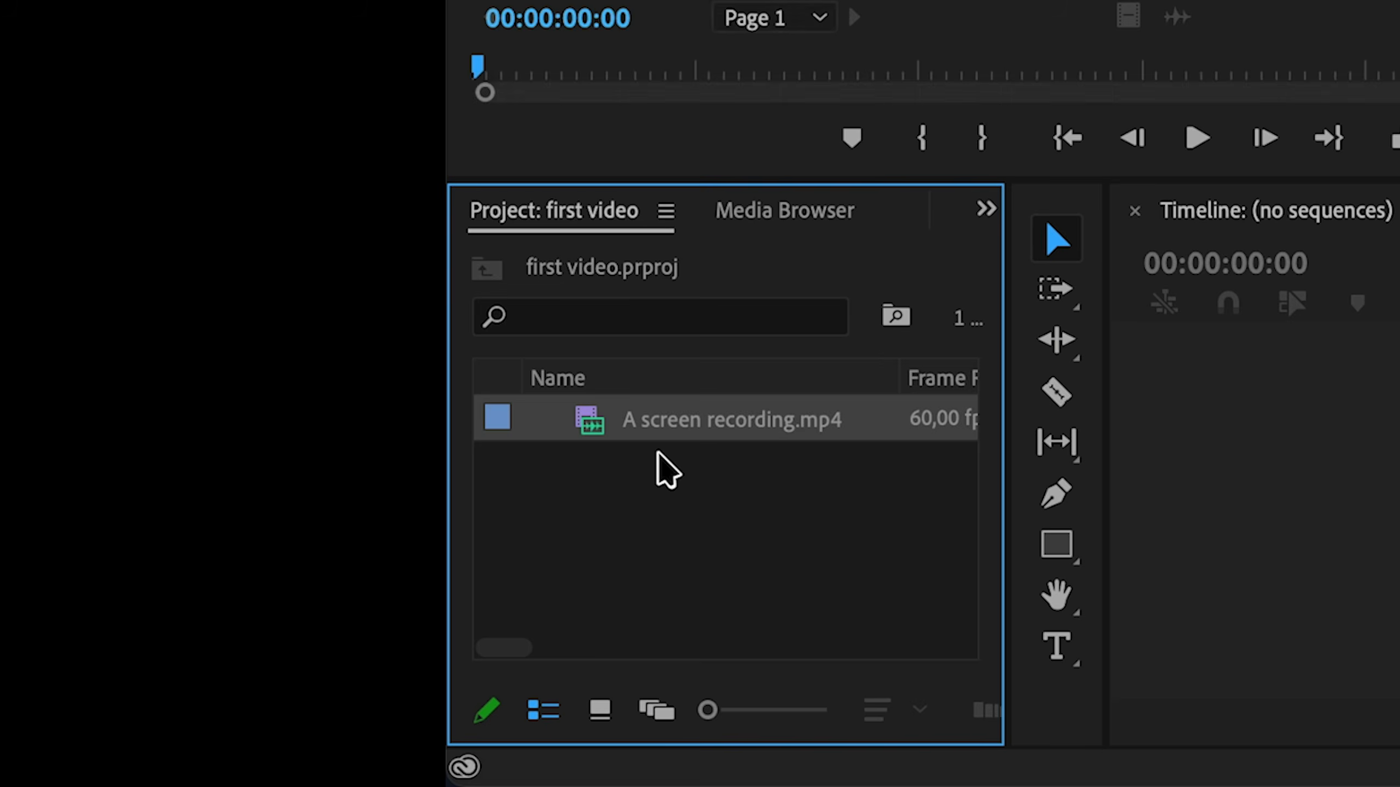
pyautogui.moveTo(764, 437); pyautogui.dragTo(505, 411)
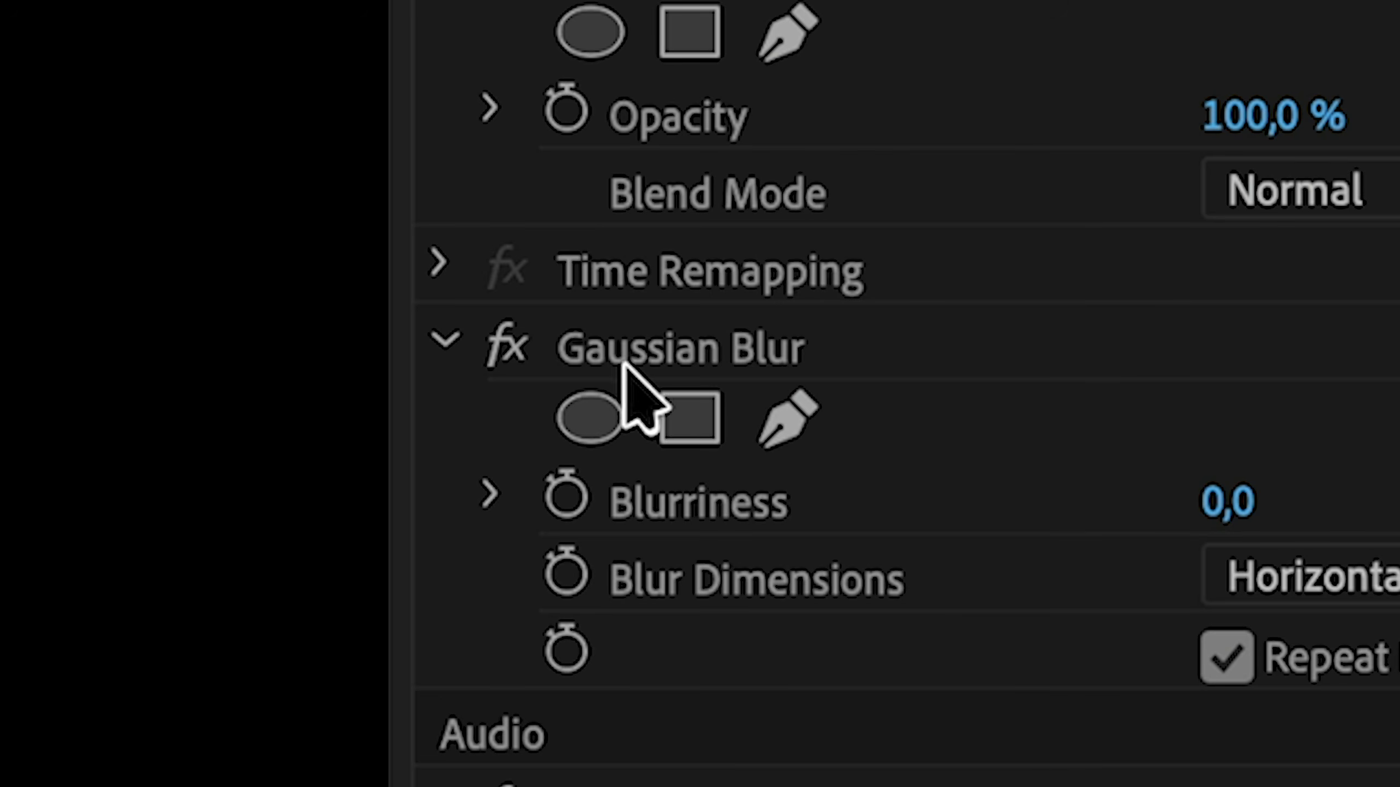
pyautogui.click(649, 355)
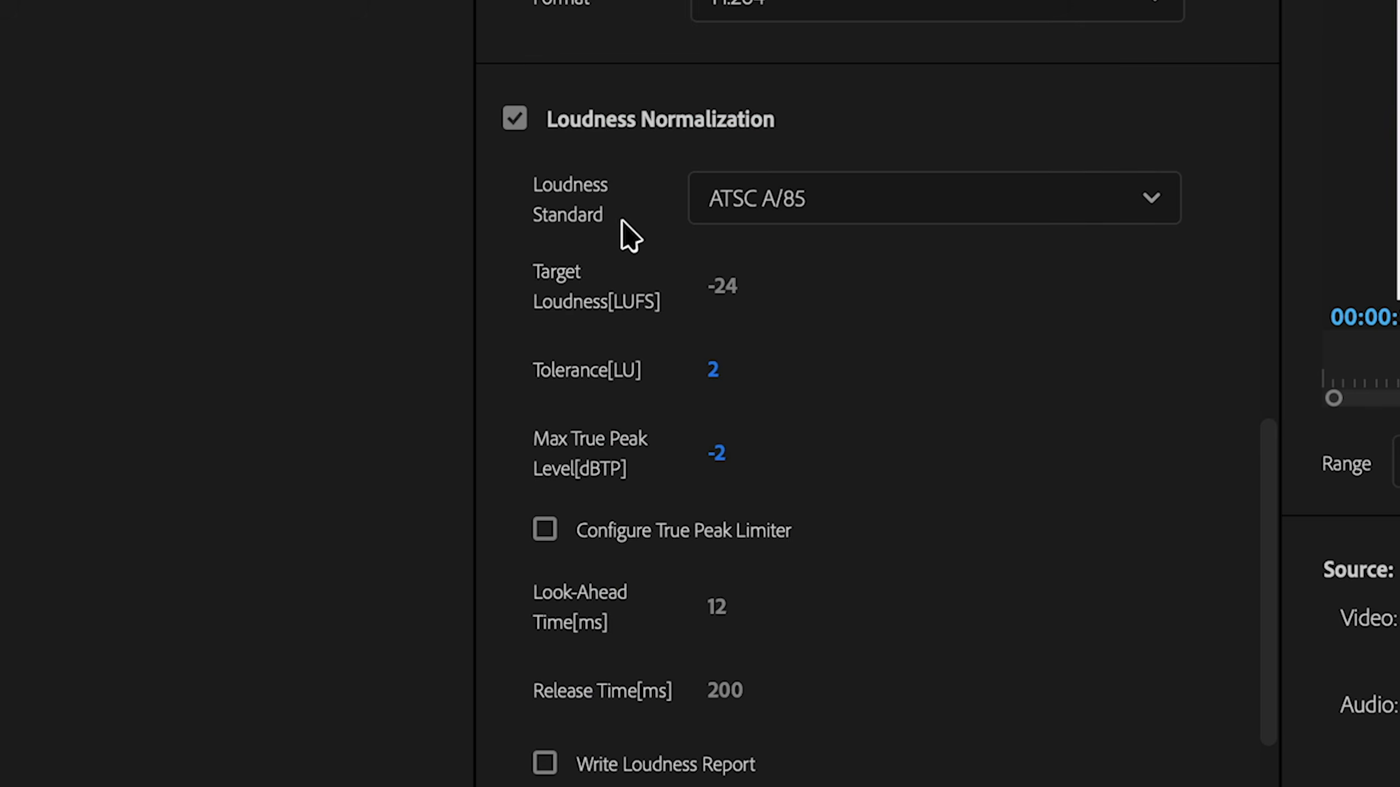
pyautogui.click(743, 219)
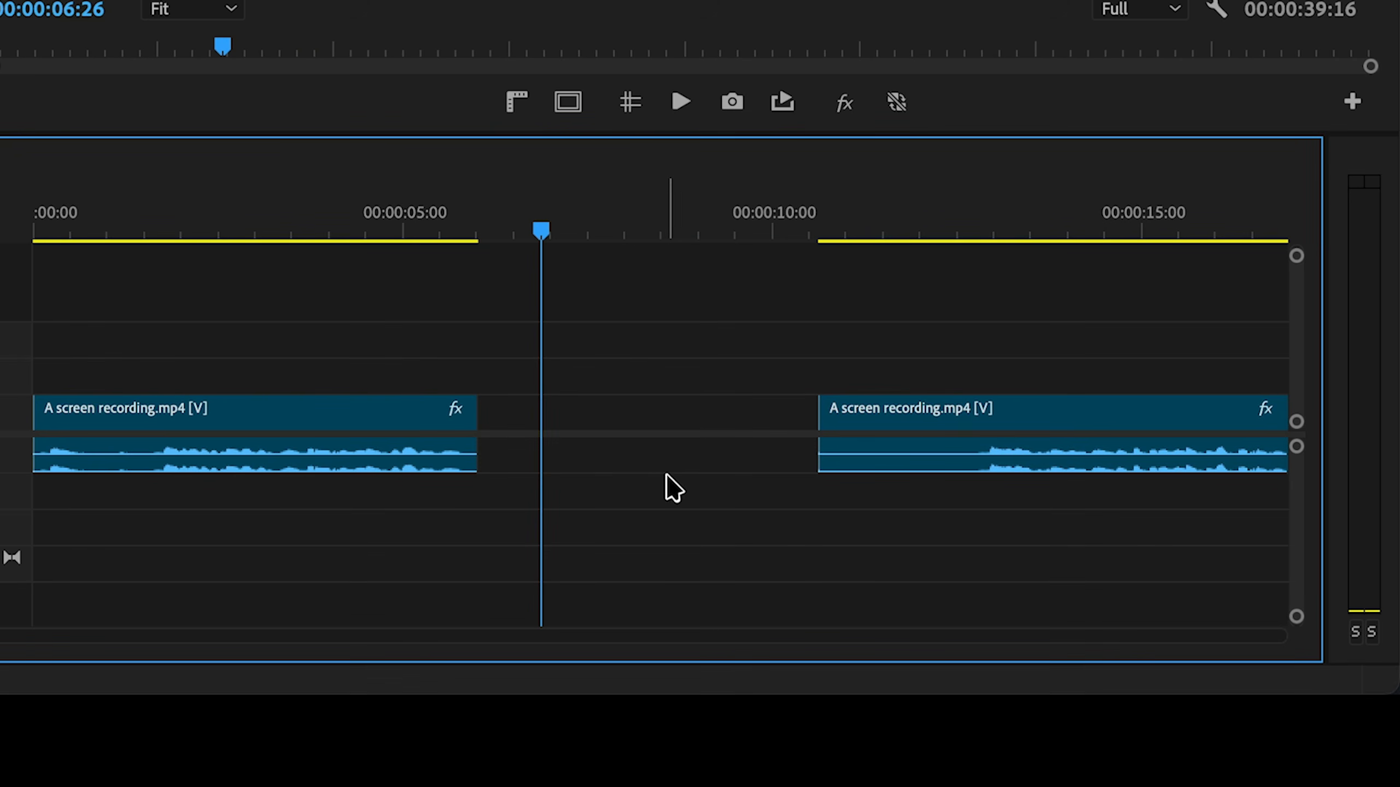
pyautogui.click(641, 419)
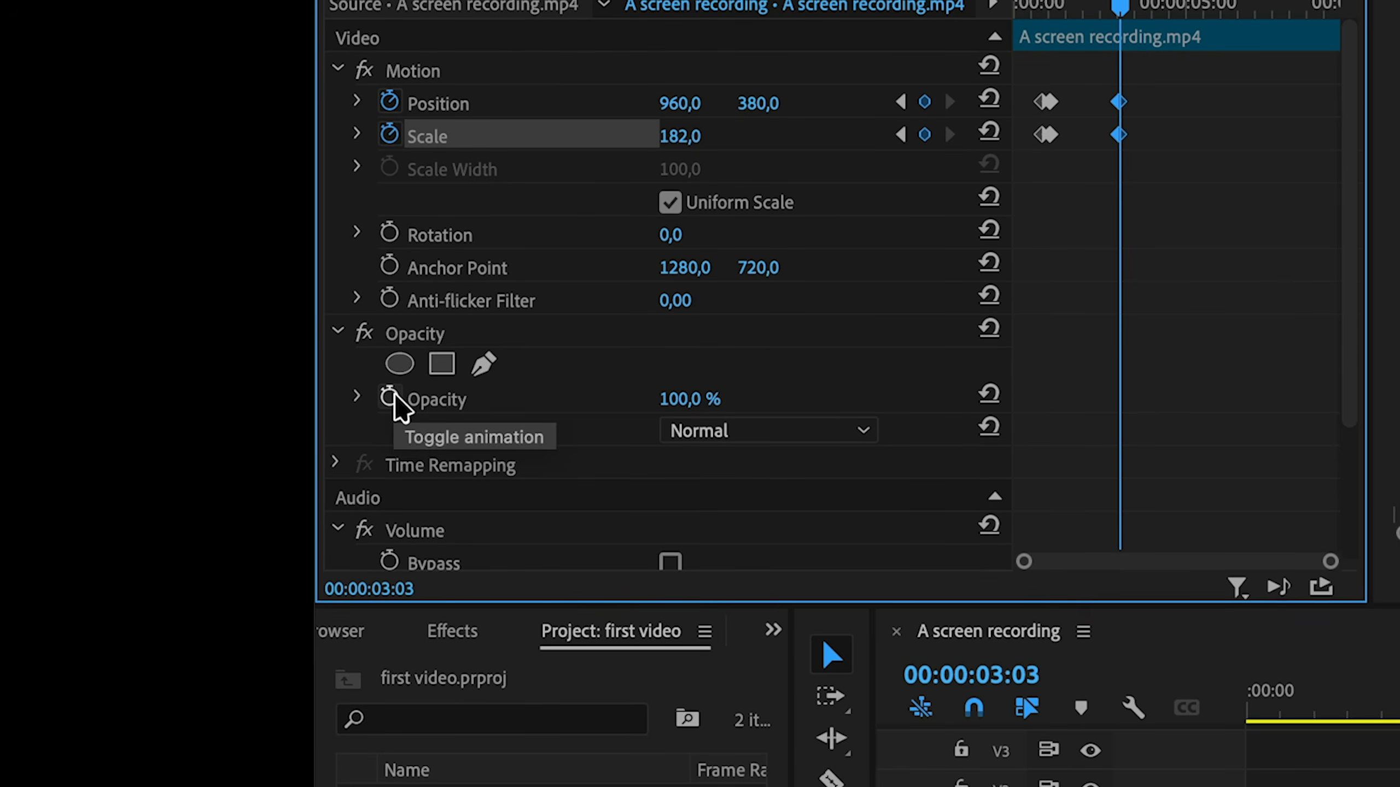
# Turn on keyframe animation for the clip's Opacity at 00:00:03:03 and move the playhead slightly forward
pyautogui.click(389, 403)
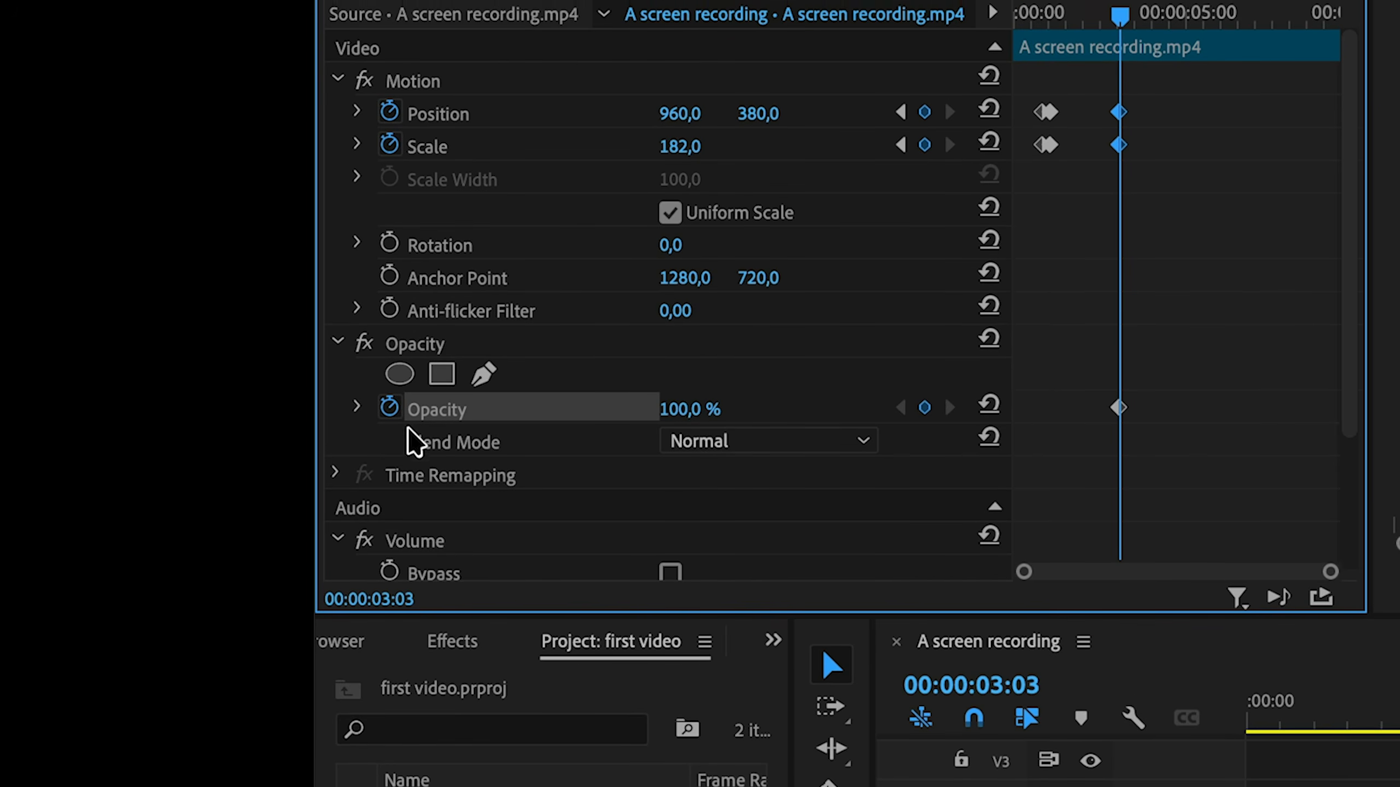
pyautogui.moveTo(1120, 13); pyautogui.dragTo(1146, 13)
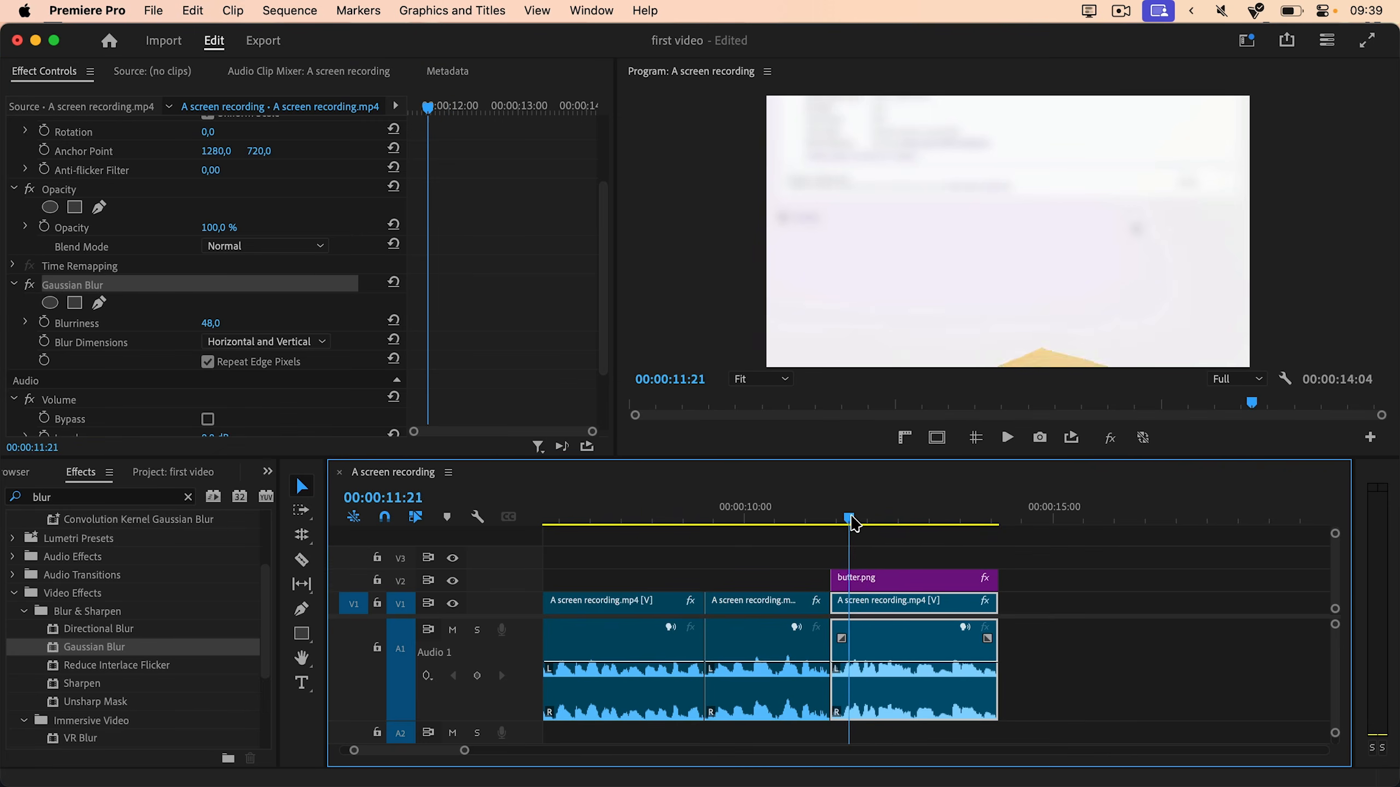
pyautogui.moveTo(849, 516); pyautogui.dragTo(912, 515)
pyautogui.moveTo(524, 23); pyautogui.dragTo(1266, 22)
pyautogui.hotkey('ctrl', 'k')
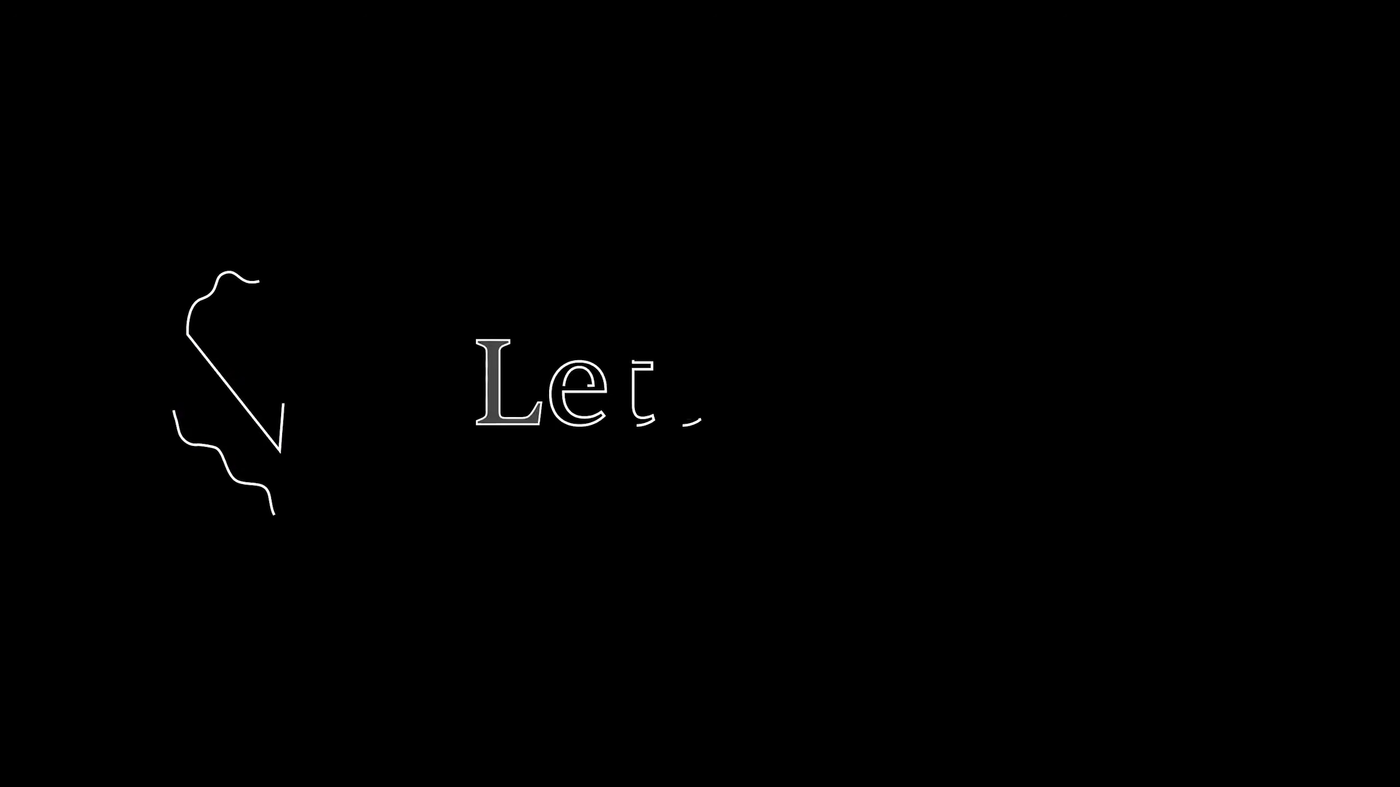
# Find and launch Adobe Premiere Pro from the desktop
pyautogui.press('super+space')
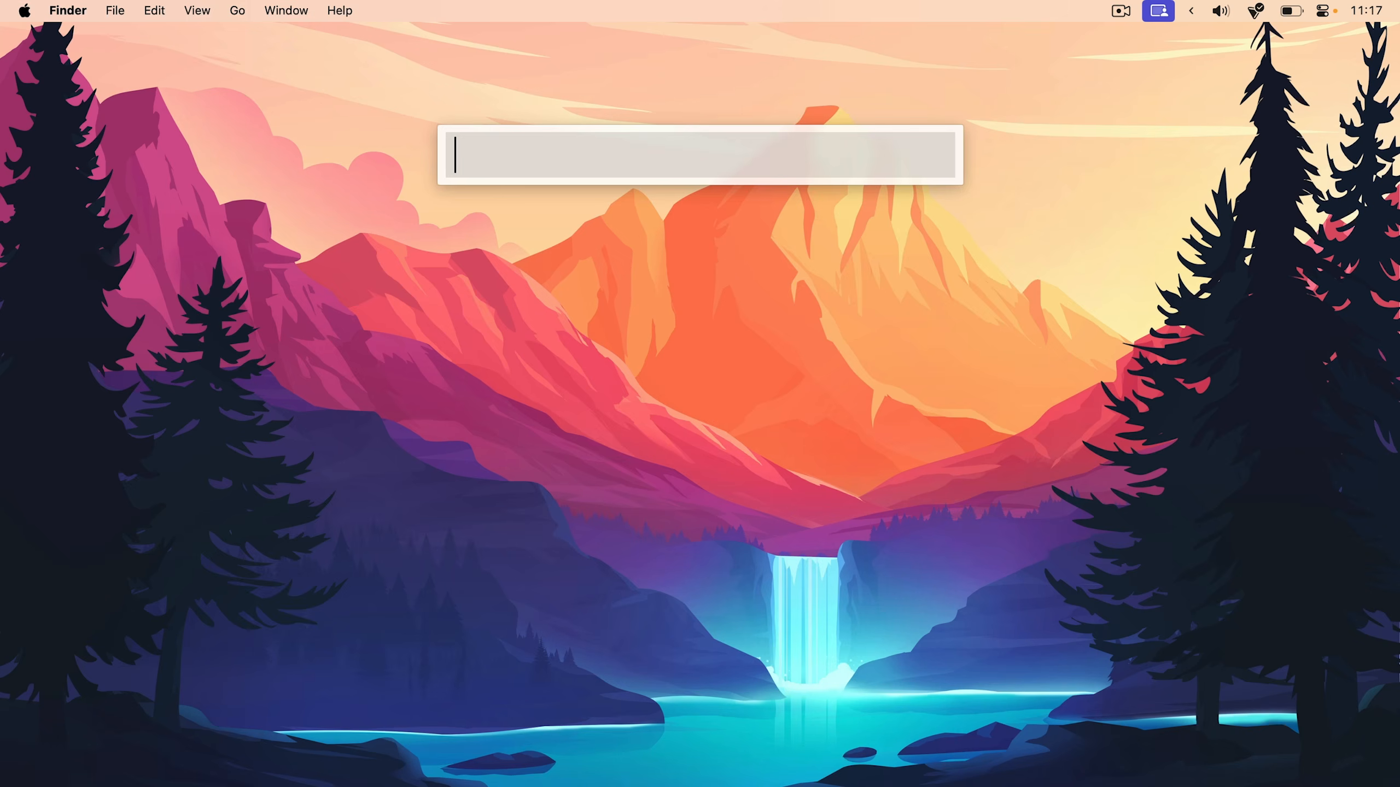
pyautogui.write('prem')
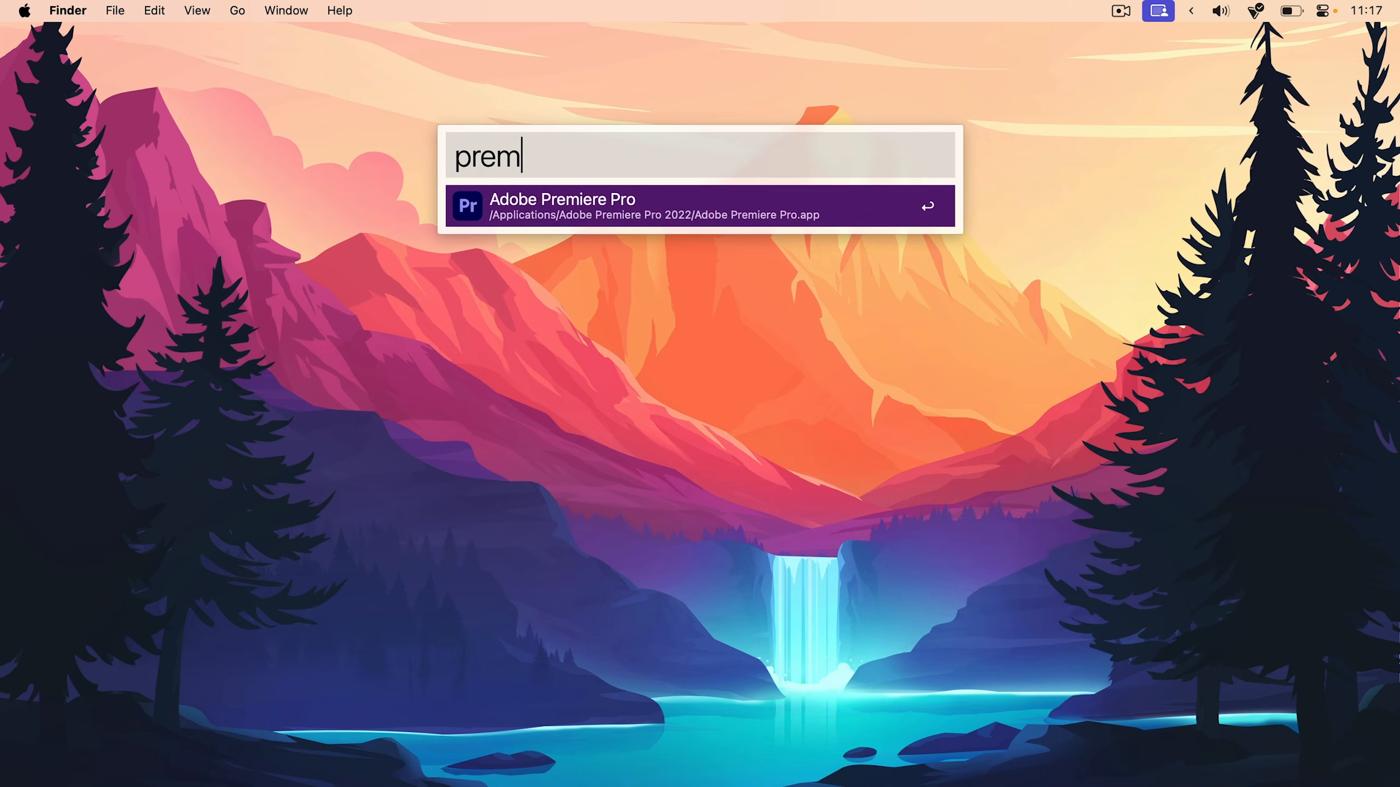
pyautogui.press('Return')
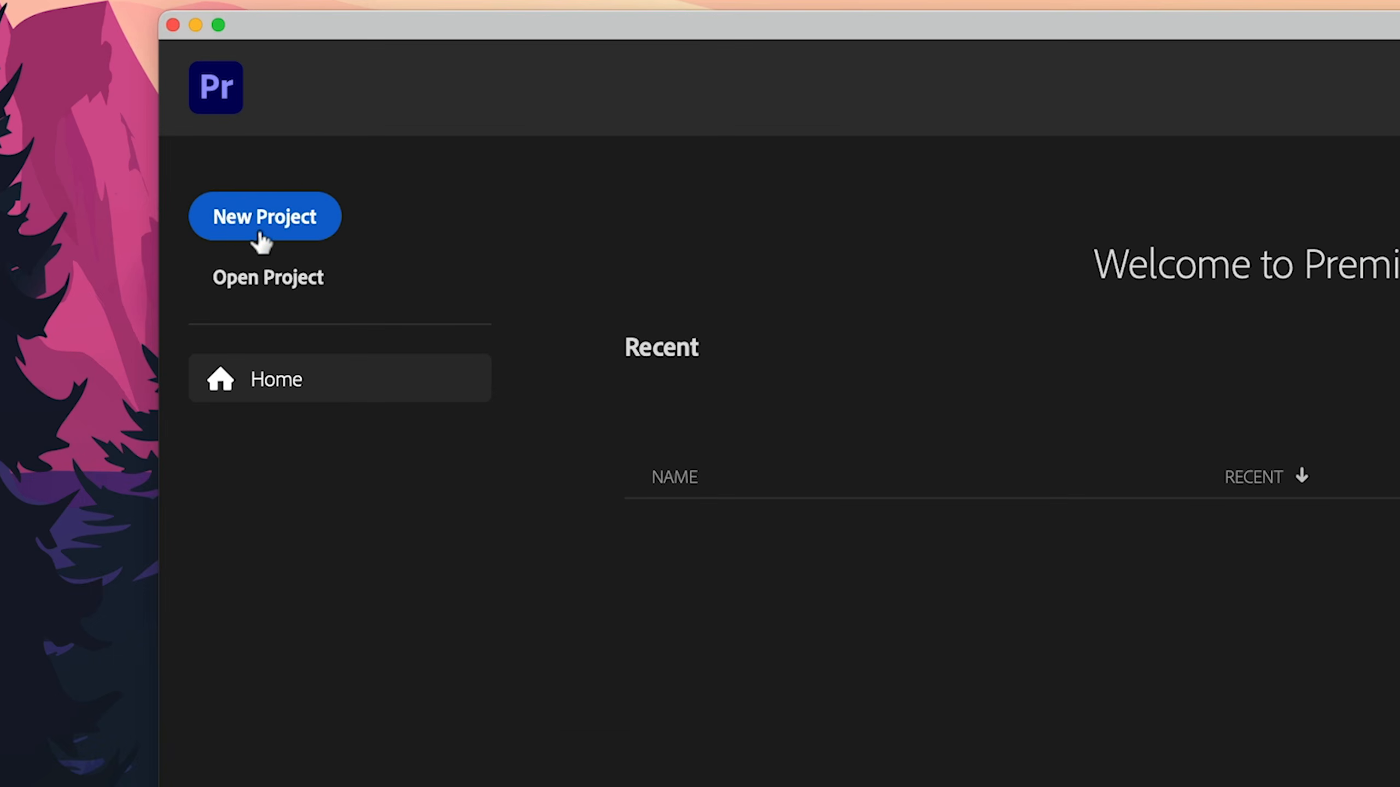
# Create a new project named "first video" on the Desktop without selecting any media
pyautogui.click(262, 241)
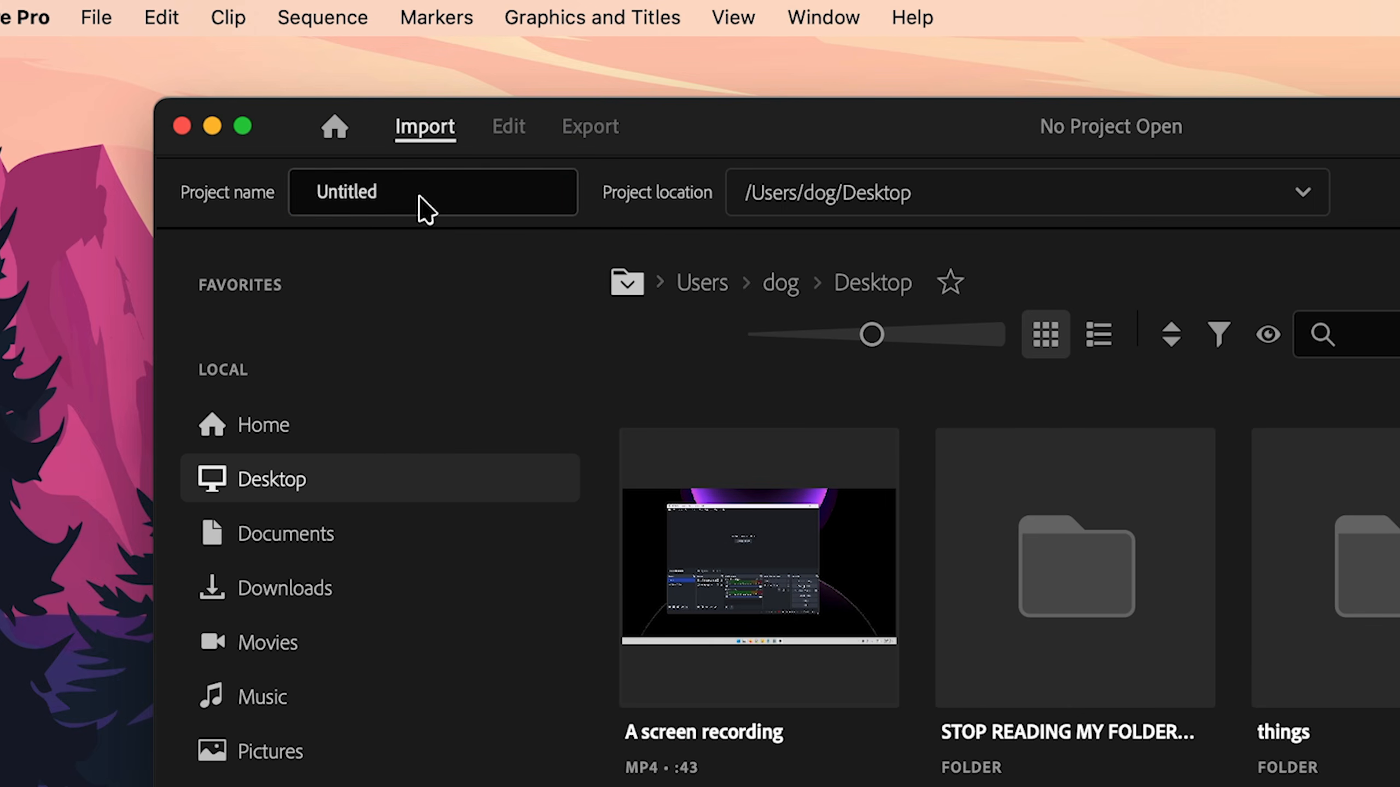
pyautogui.click(170, 205)
pyautogui.write('first video')
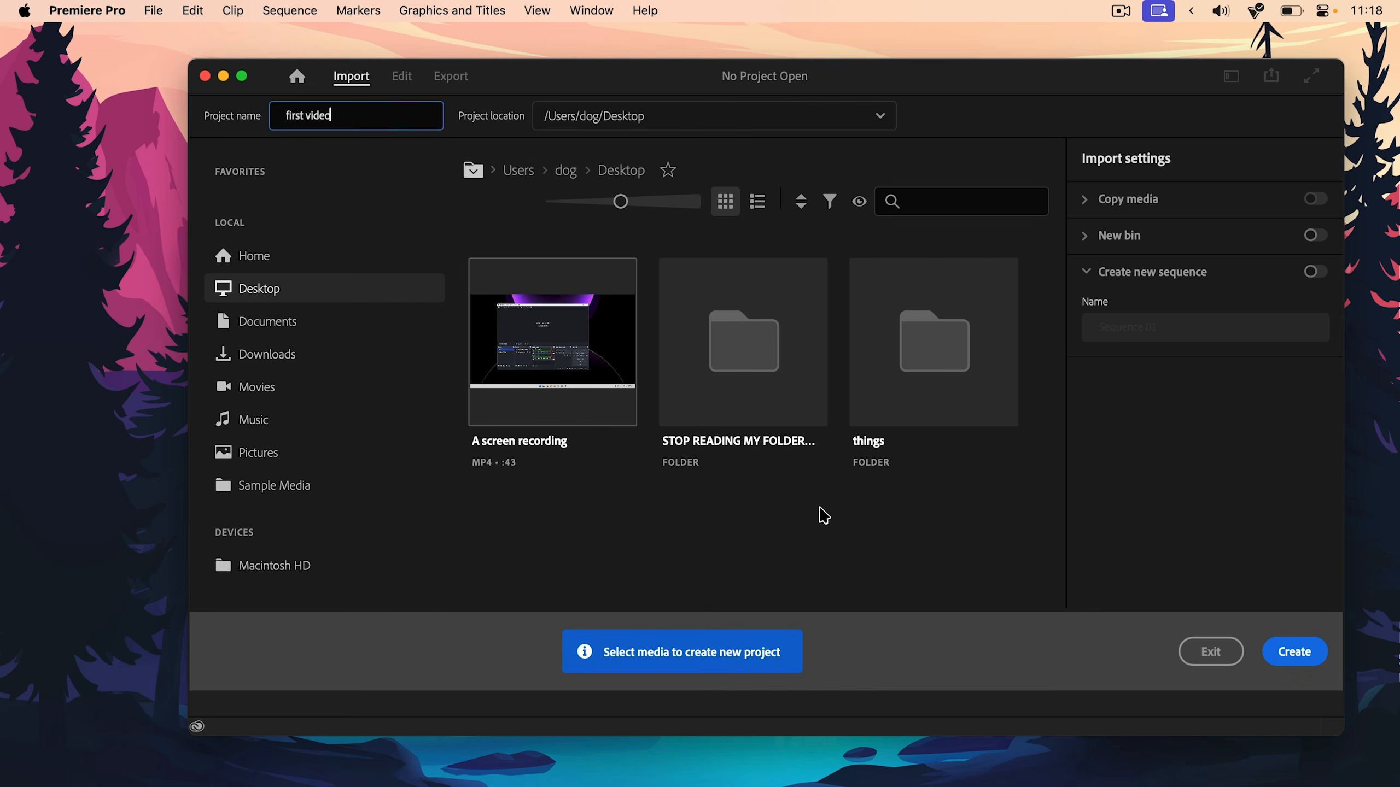
pyautogui.click(1292, 654)
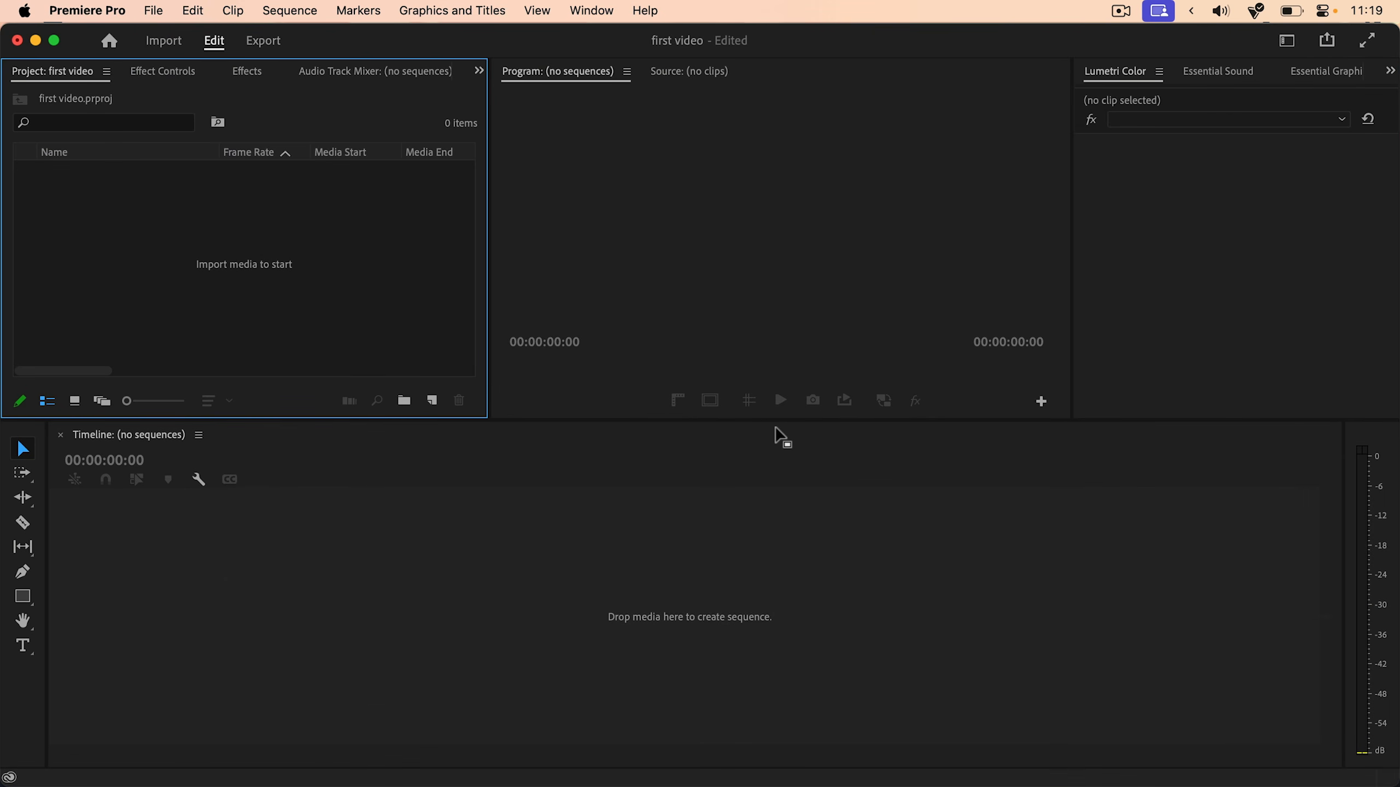
pyautogui.click(667, 395)
pyautogui.click(674, 489)
pyautogui.click(397, 330)
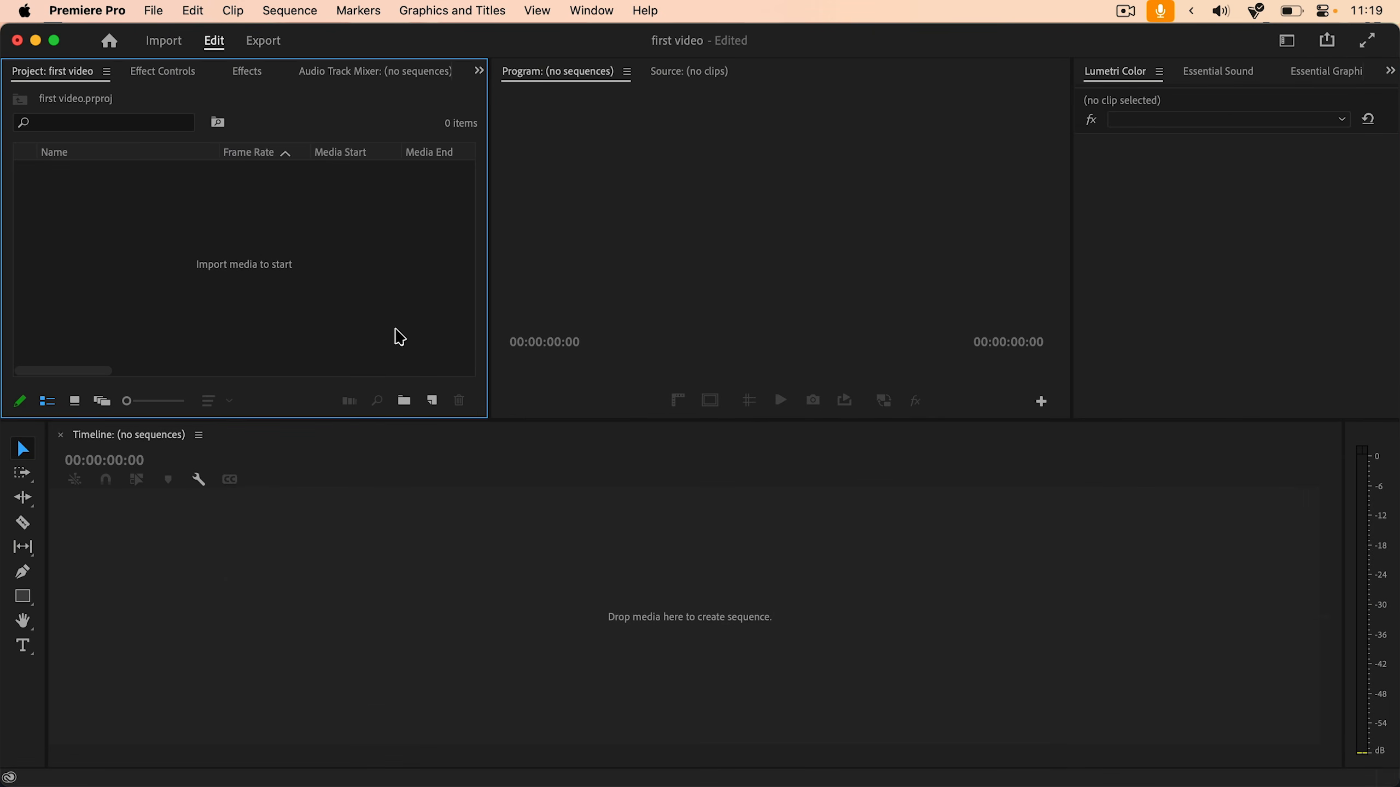
# Dock the Timeline panel beside the Program monitor and close it there
pyautogui.moveTo(160, 436); pyautogui.dragTo(1057, 216)
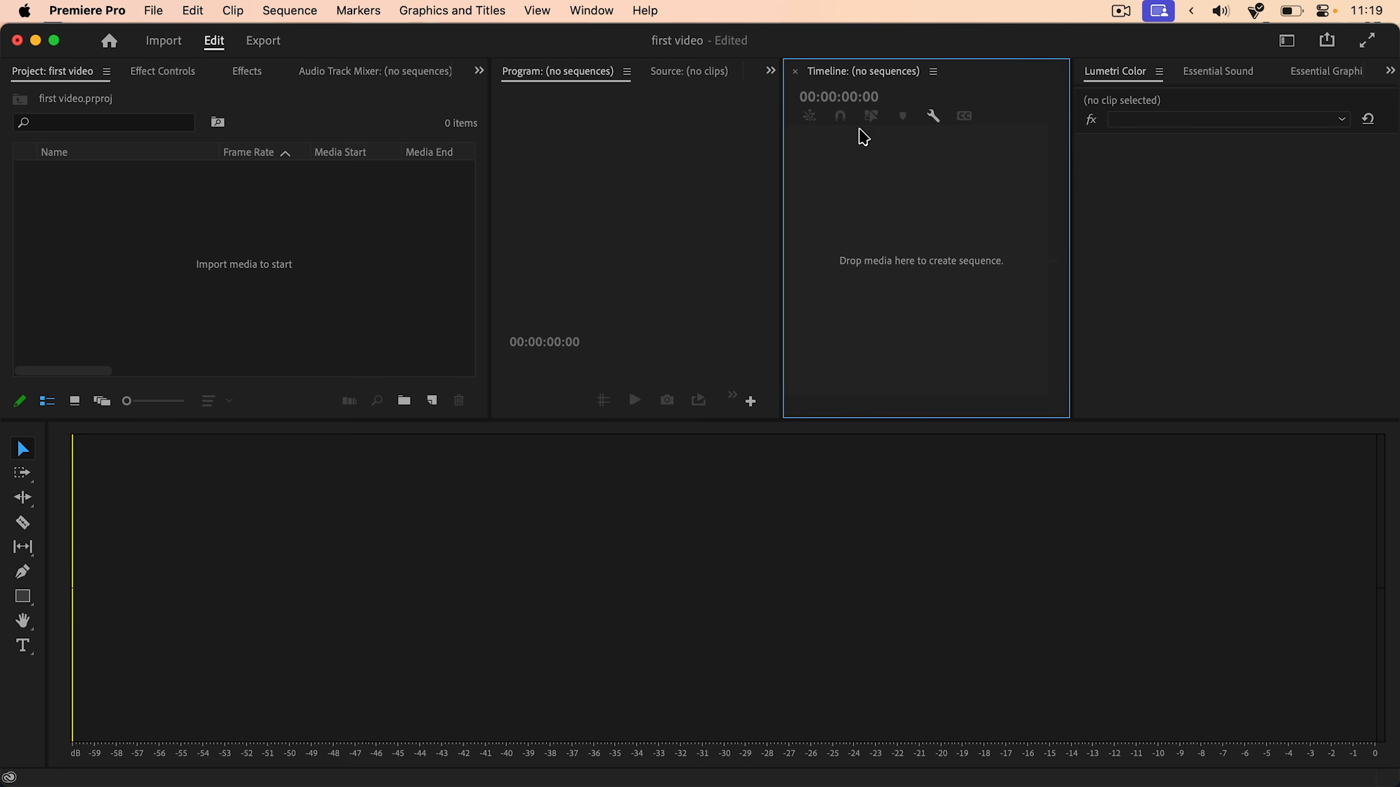
pyautogui.click(794, 71)
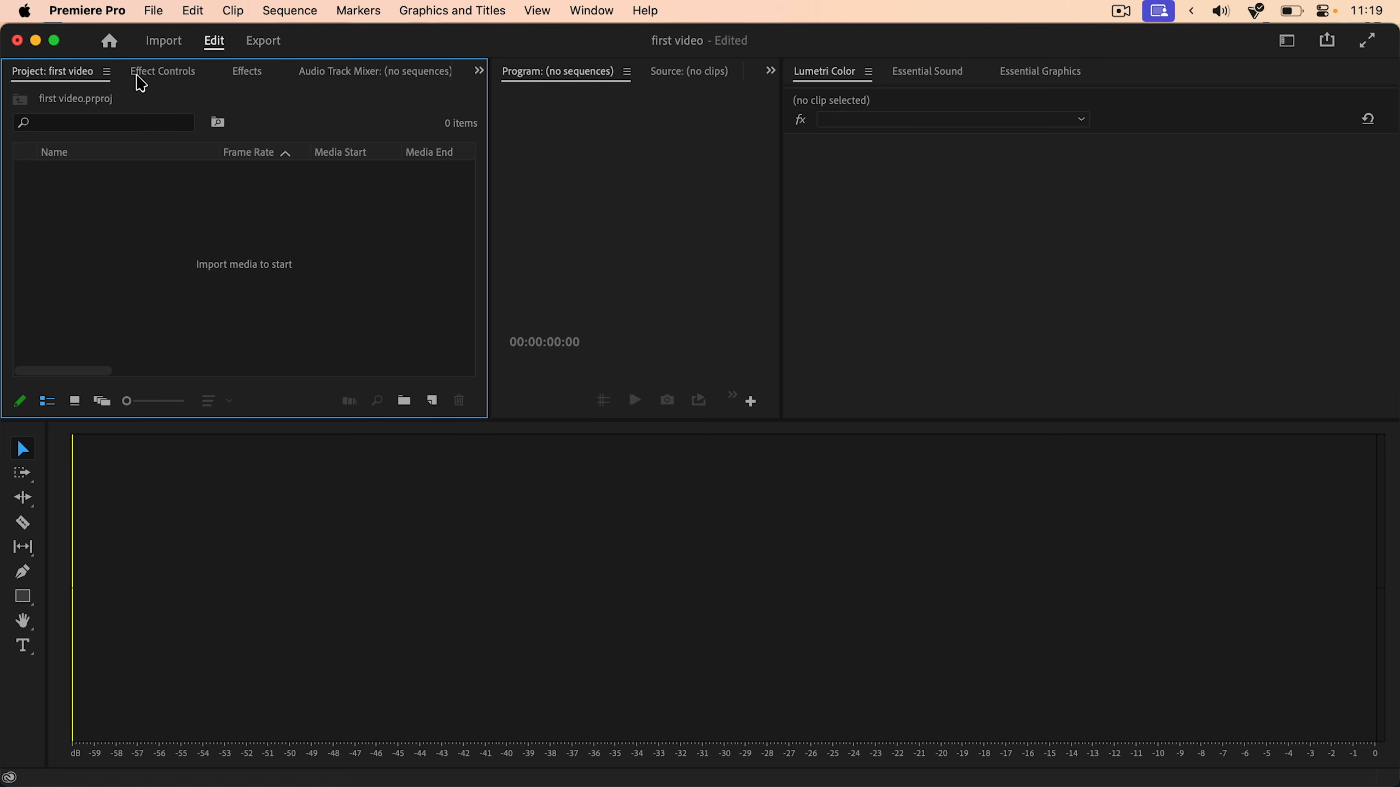
# Close the Project, effects, audio mixer, Program and Source panels one by one
pyautogui.rightClick(37, 78)
pyautogui.click(66, 89)
pyautogui.rightClick(72, 79)
pyautogui.click(108, 90)
pyautogui.rightClick(88, 81)
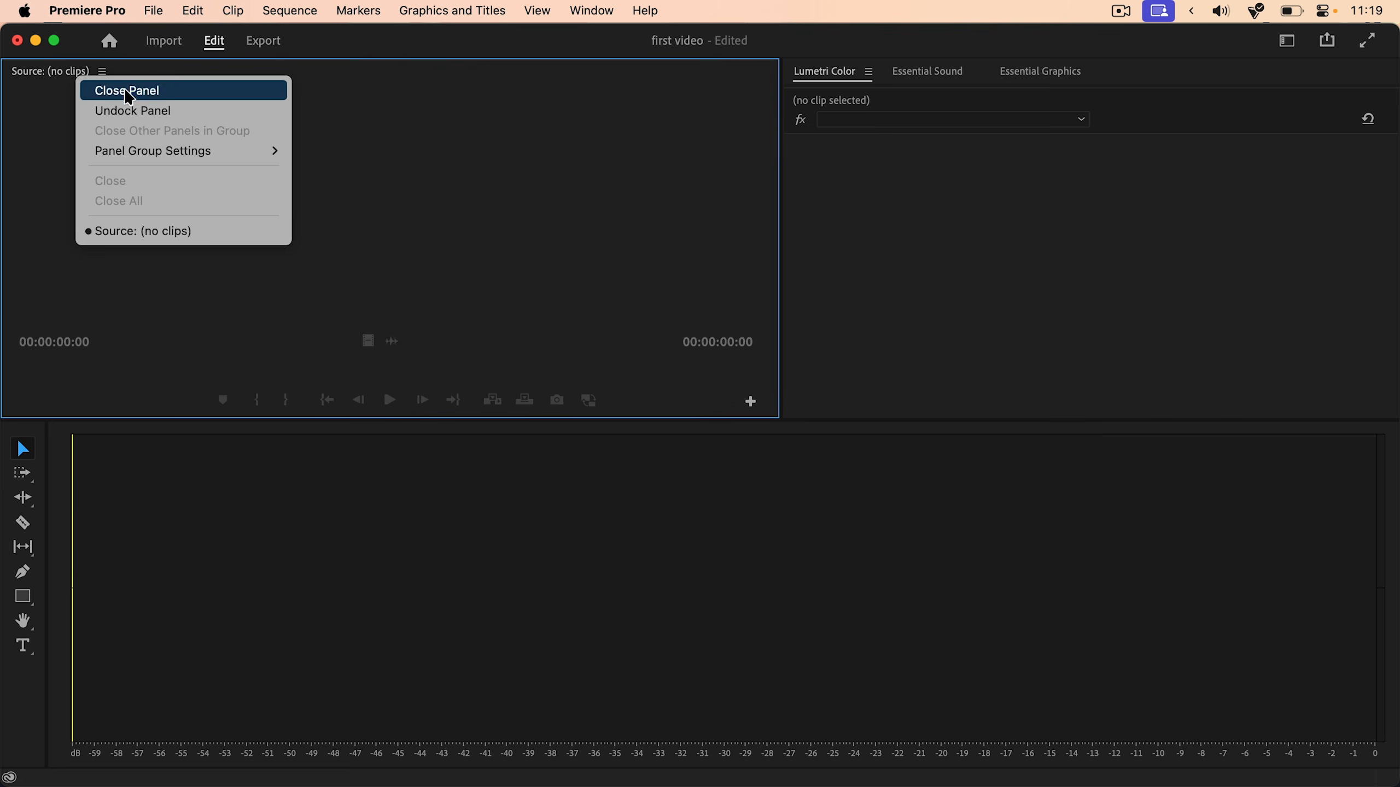
pyautogui.click(103, 90)
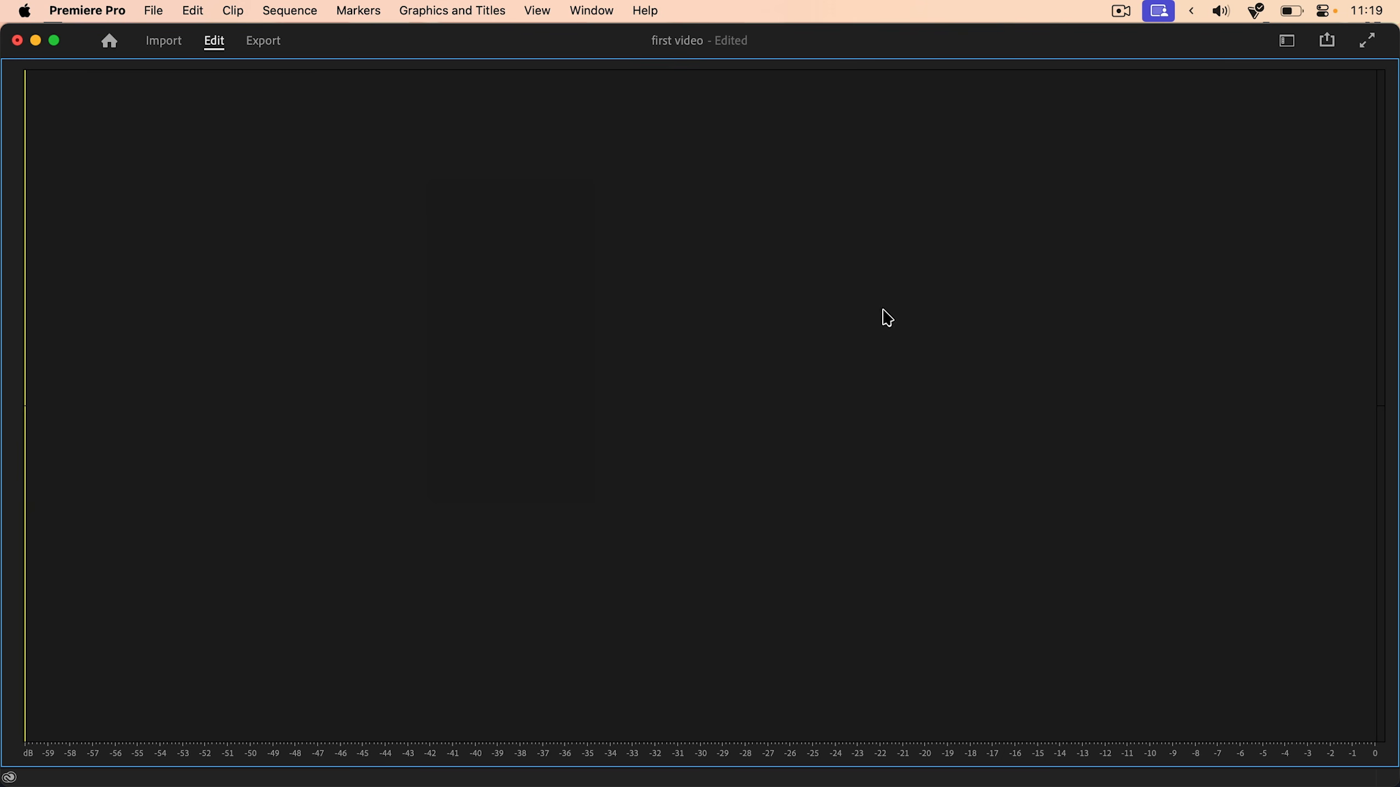
# Close the remaining audio meters panel that fills the workspace
pyautogui.rightClick(821, 272)
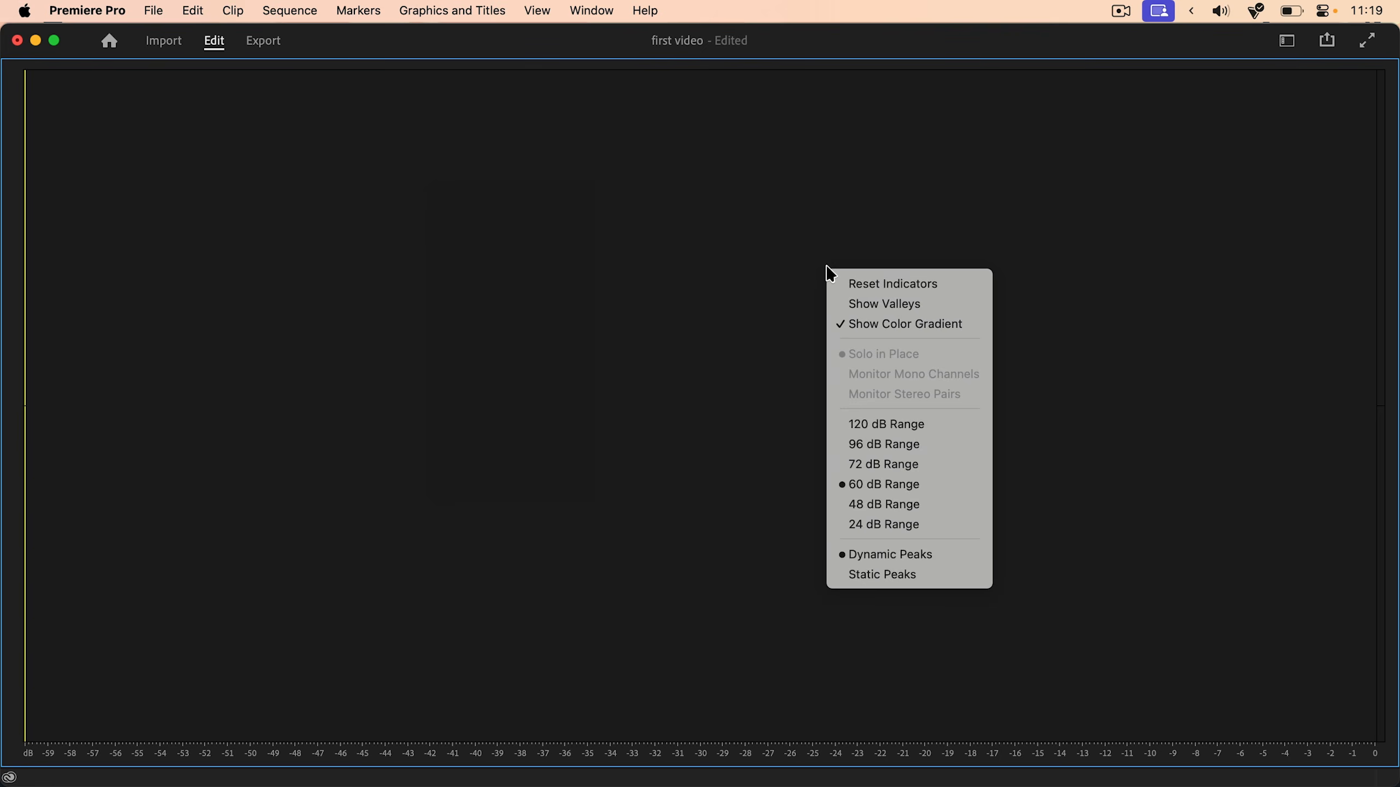
pyautogui.rightClick(745, 265)
pyautogui.click(17, 69)
pyautogui.rightClick(14, 72)
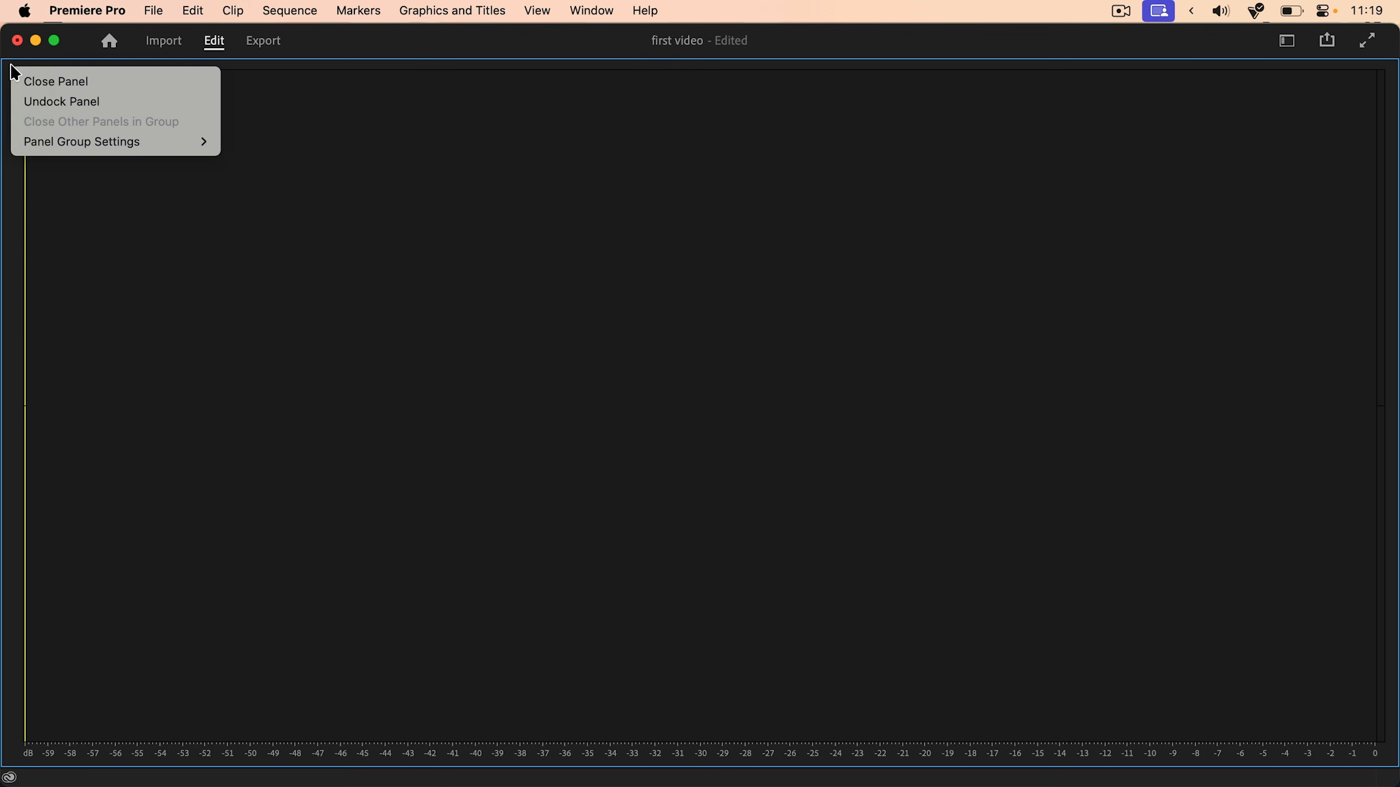
pyautogui.click(56, 82)
# Switch the layout to the built-in Editing workspace
pyautogui.click(591, 10)
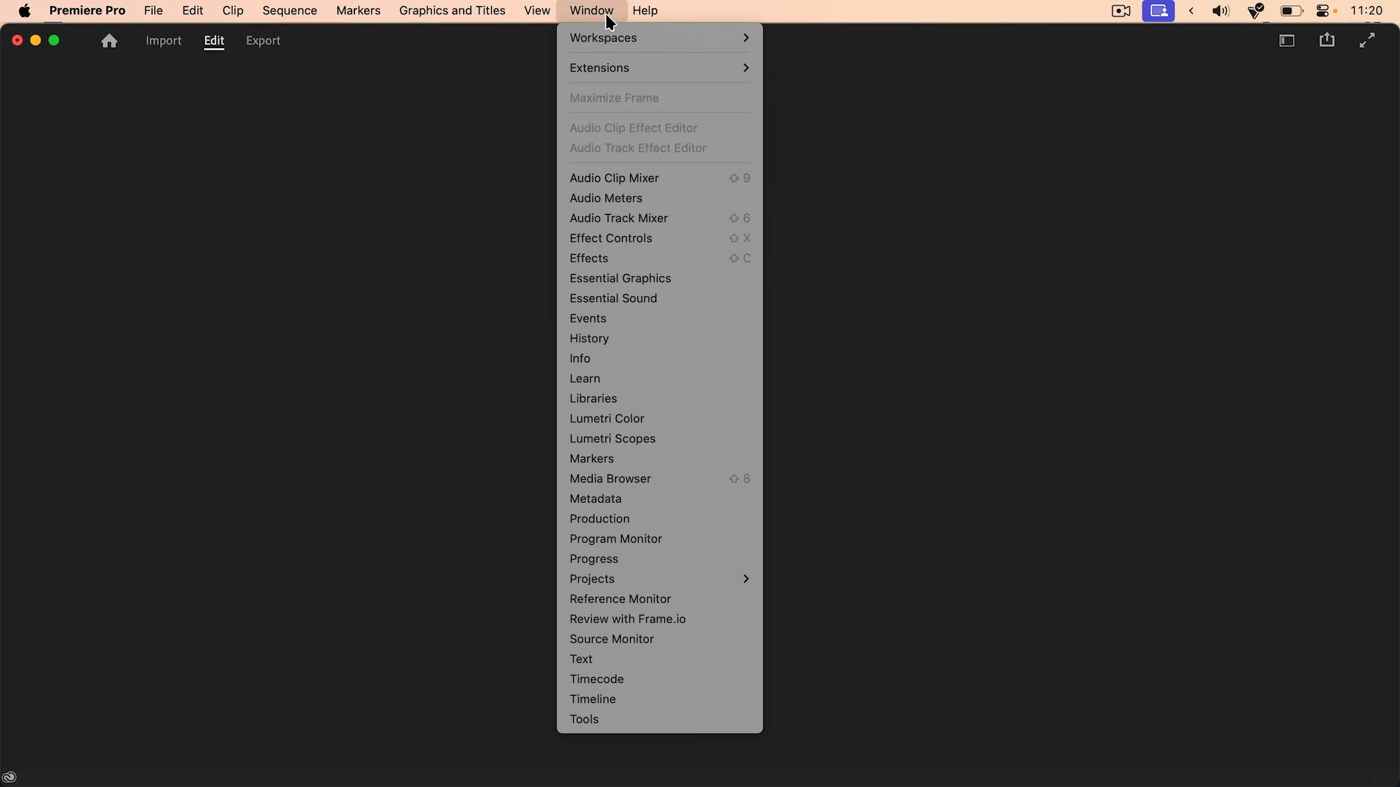
pyautogui.moveTo(619, 36)
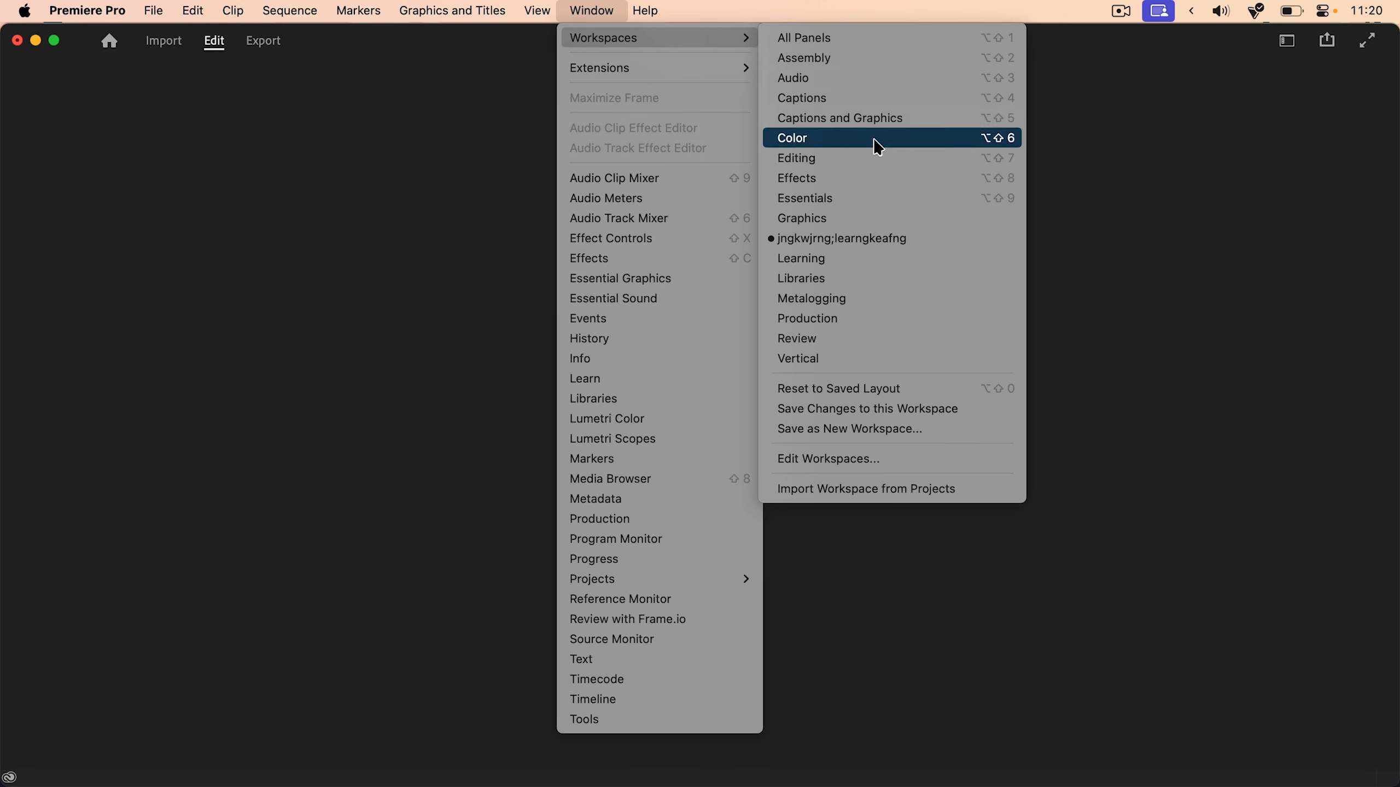
pyautogui.click(870, 161)
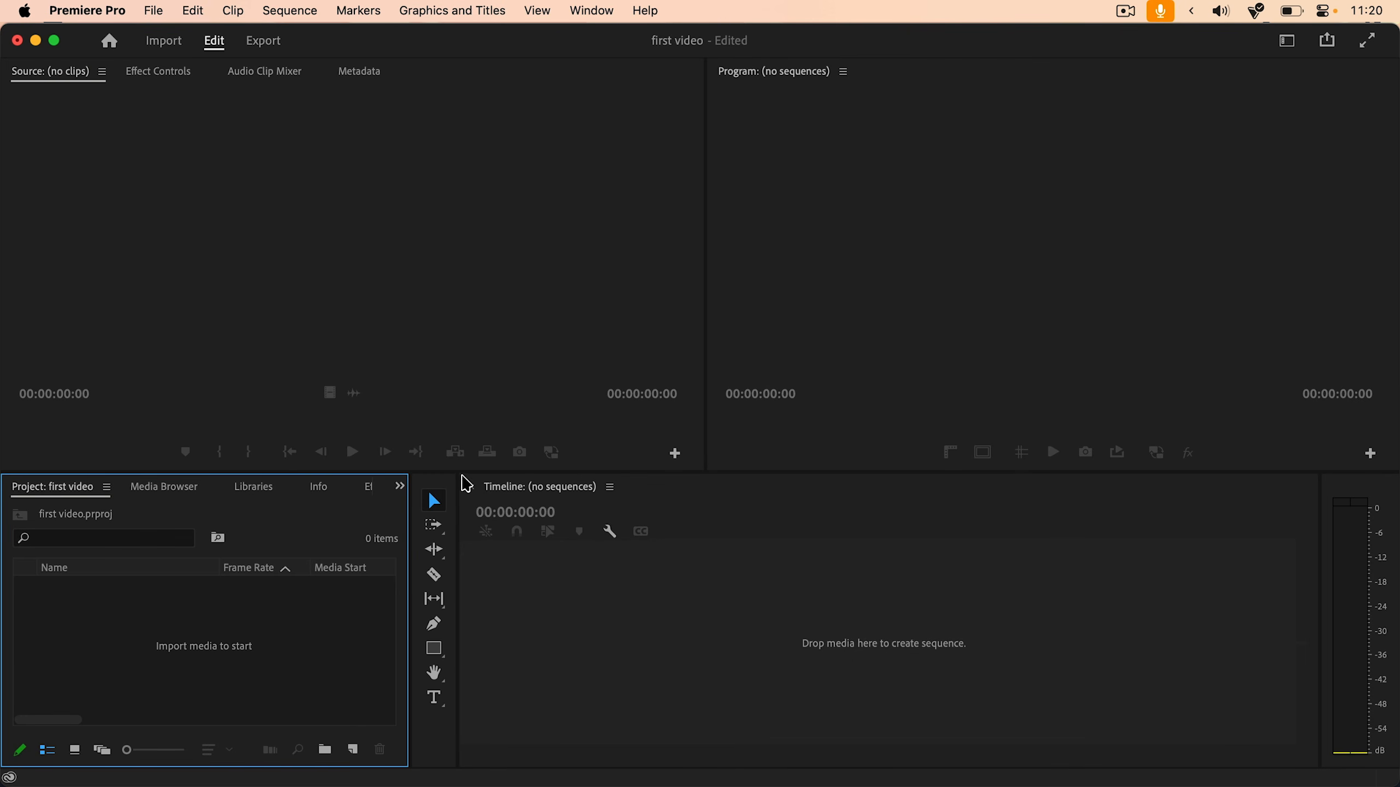
# Narrow the Project panel group and close its Libraries, Info, Markers and History panels
pyautogui.moveTo(458, 473); pyautogui.dragTo(394, 494)
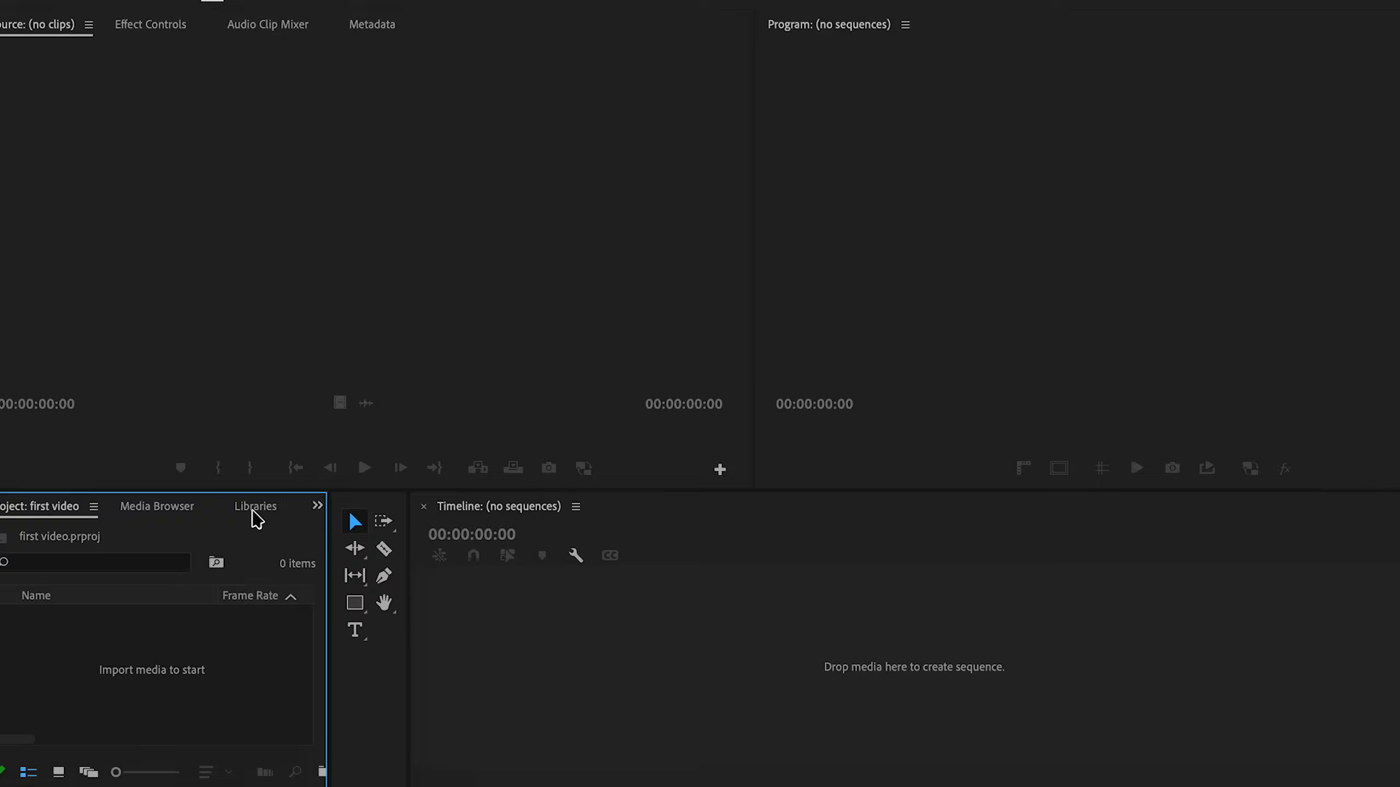
pyautogui.rightClick(252, 506)
pyautogui.click(328, 531)
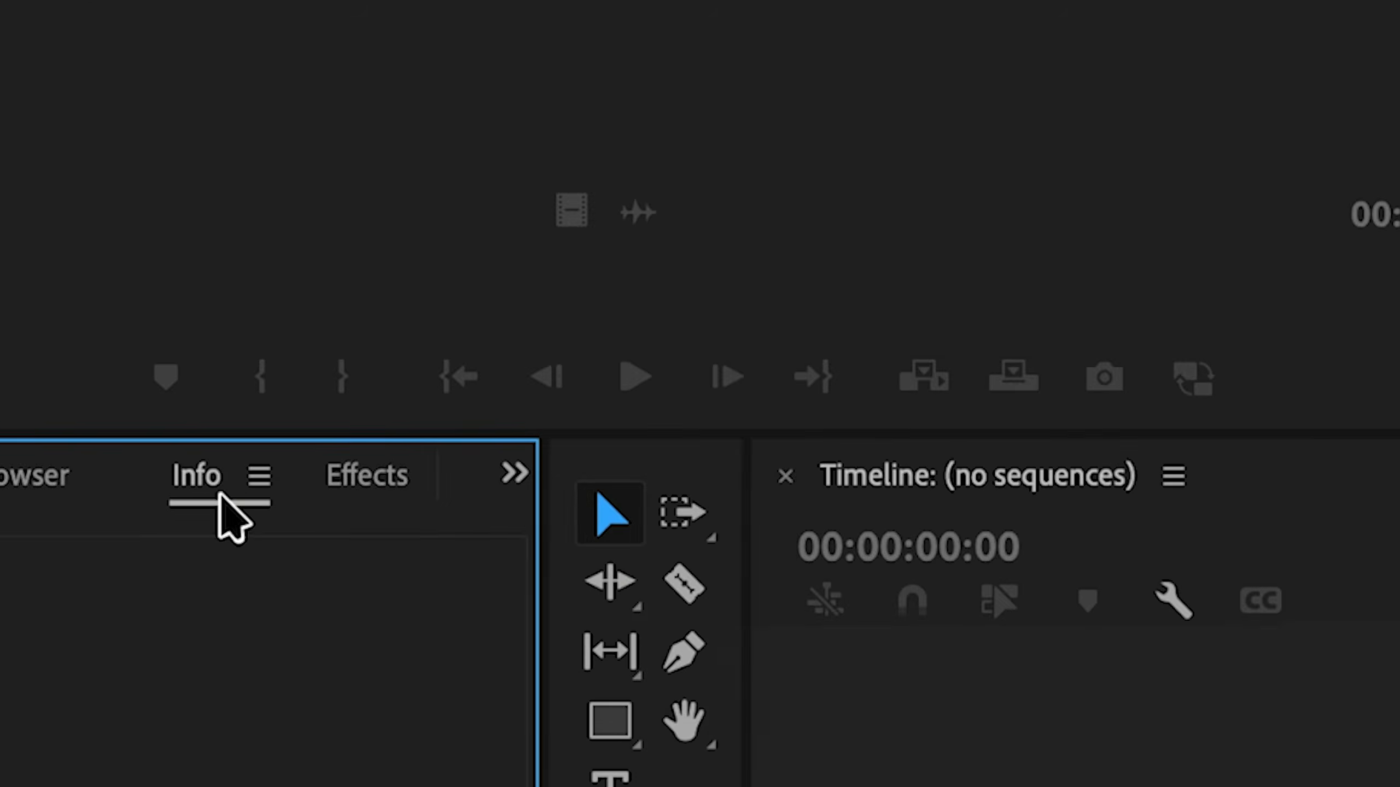
pyautogui.rightClick(190, 507)
pyautogui.click(340, 543)
pyautogui.rightClick(236, 479)
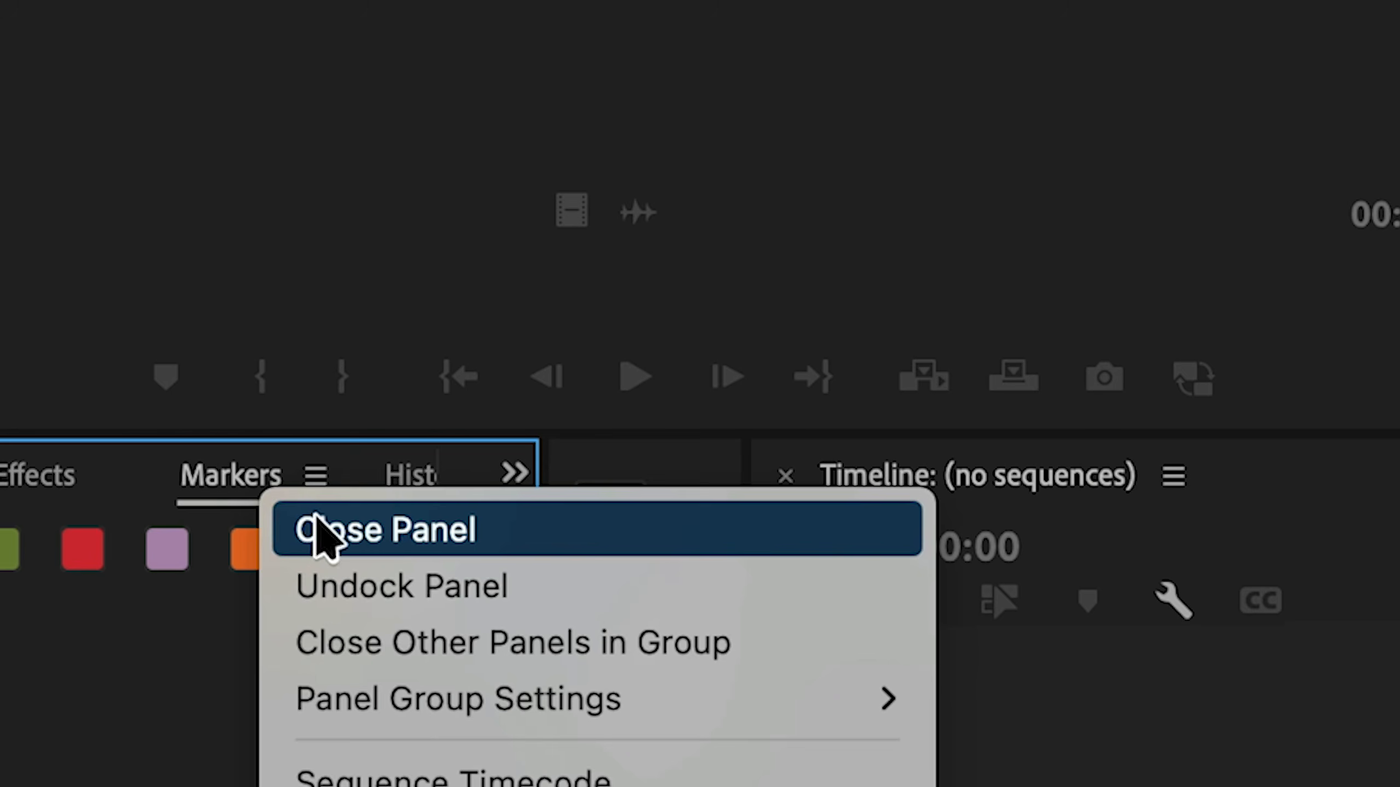
pyautogui.click(311, 527)
pyautogui.rightClick(337, 481)
pyautogui.click(408, 528)
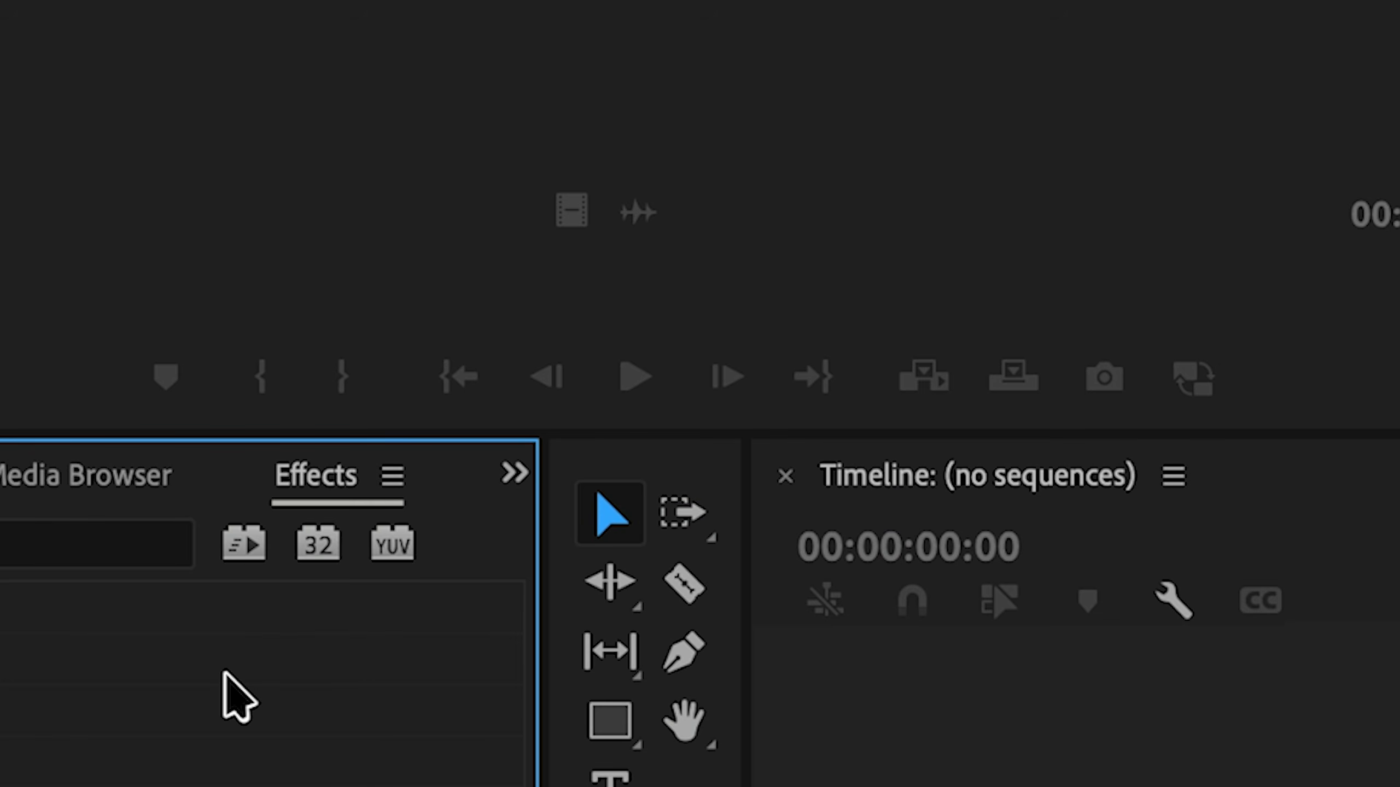
# Narrow the Tools panel to a single column of tools so the Timeline gets wider
pyautogui.moveTo(259, 487)
pyautogui.mouseDown()
pyautogui.moveTo(371, 478)
pyautogui.moveTo(268, 477)
pyautogui.mouseUp()
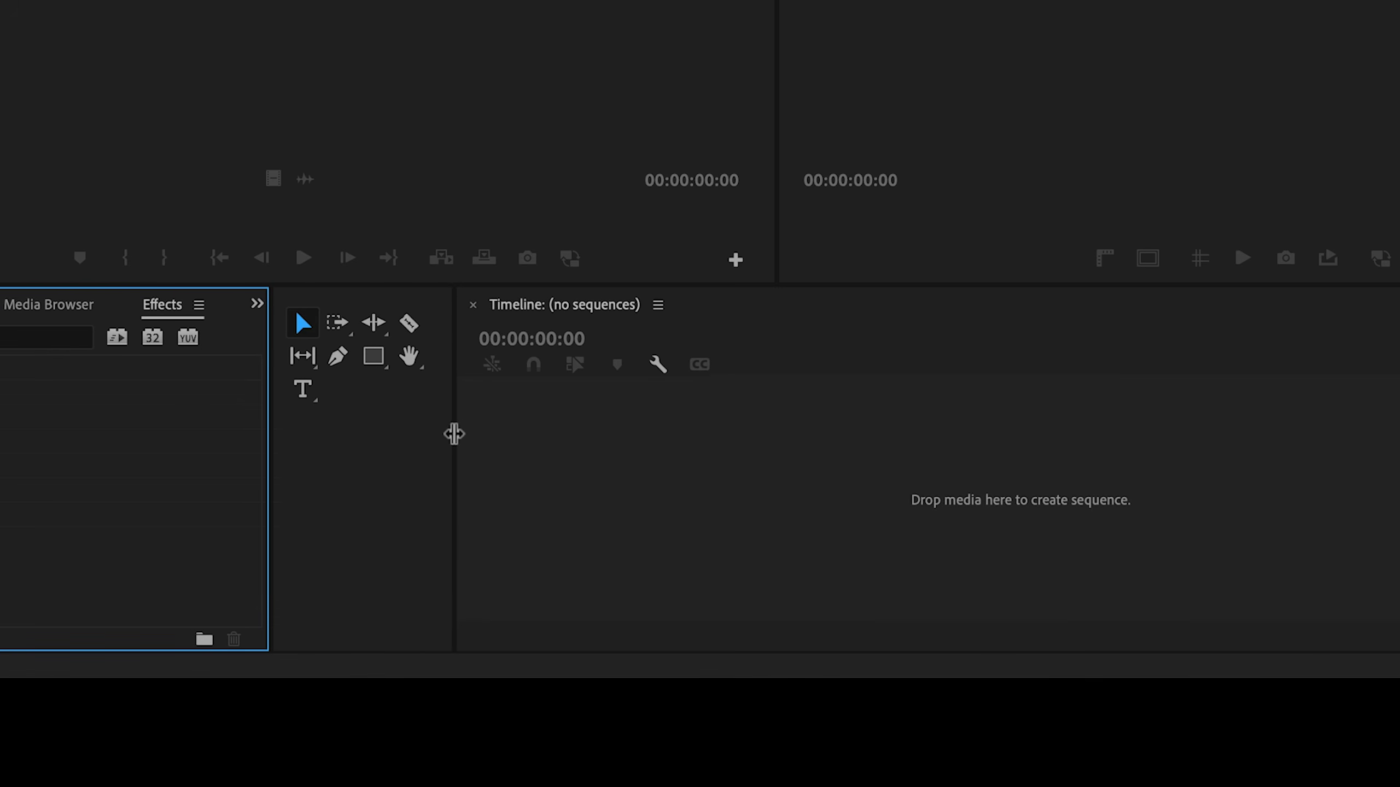
pyautogui.moveTo(454, 433); pyautogui.dragTo(259, 434)
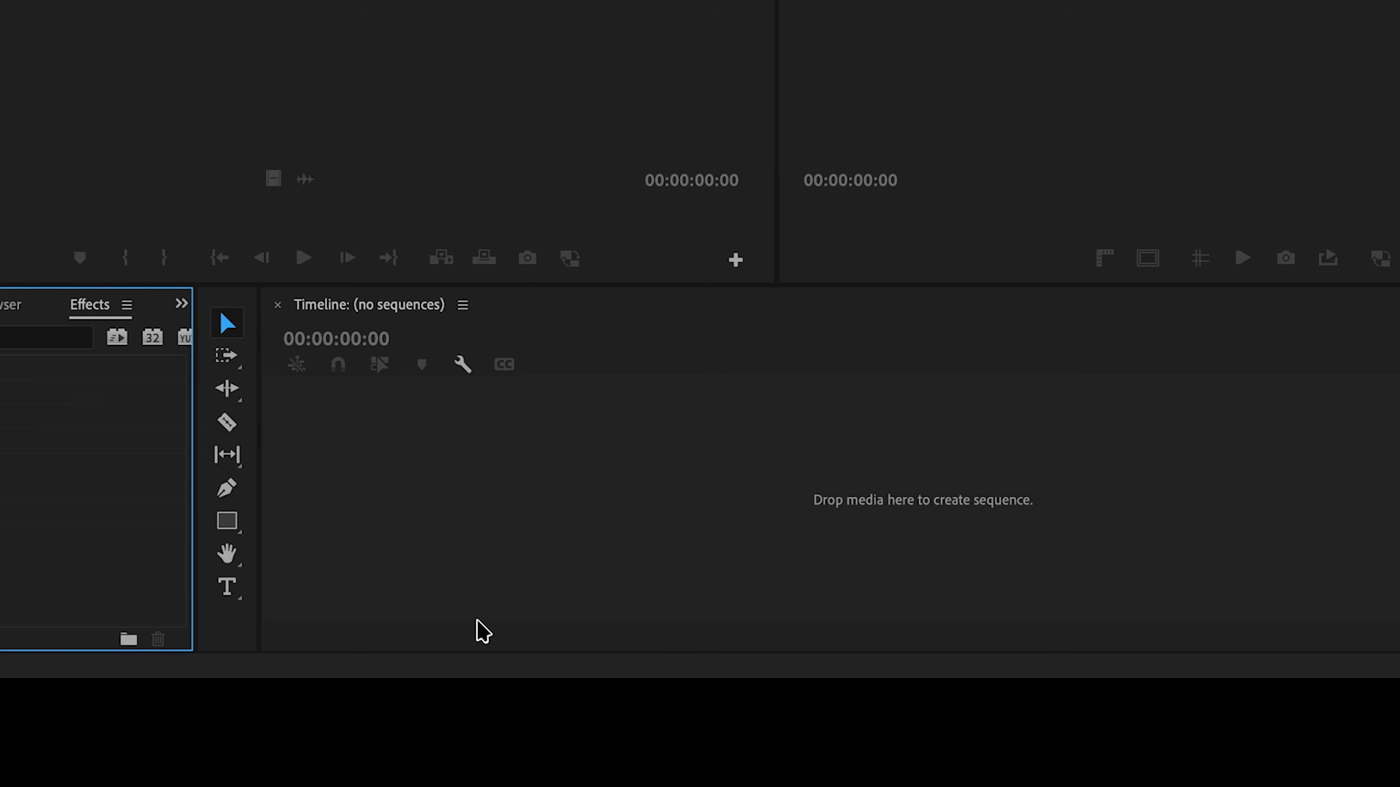
# Close the Timeline panel and reopen it in the workspace
pyautogui.rightClick(369, 313)
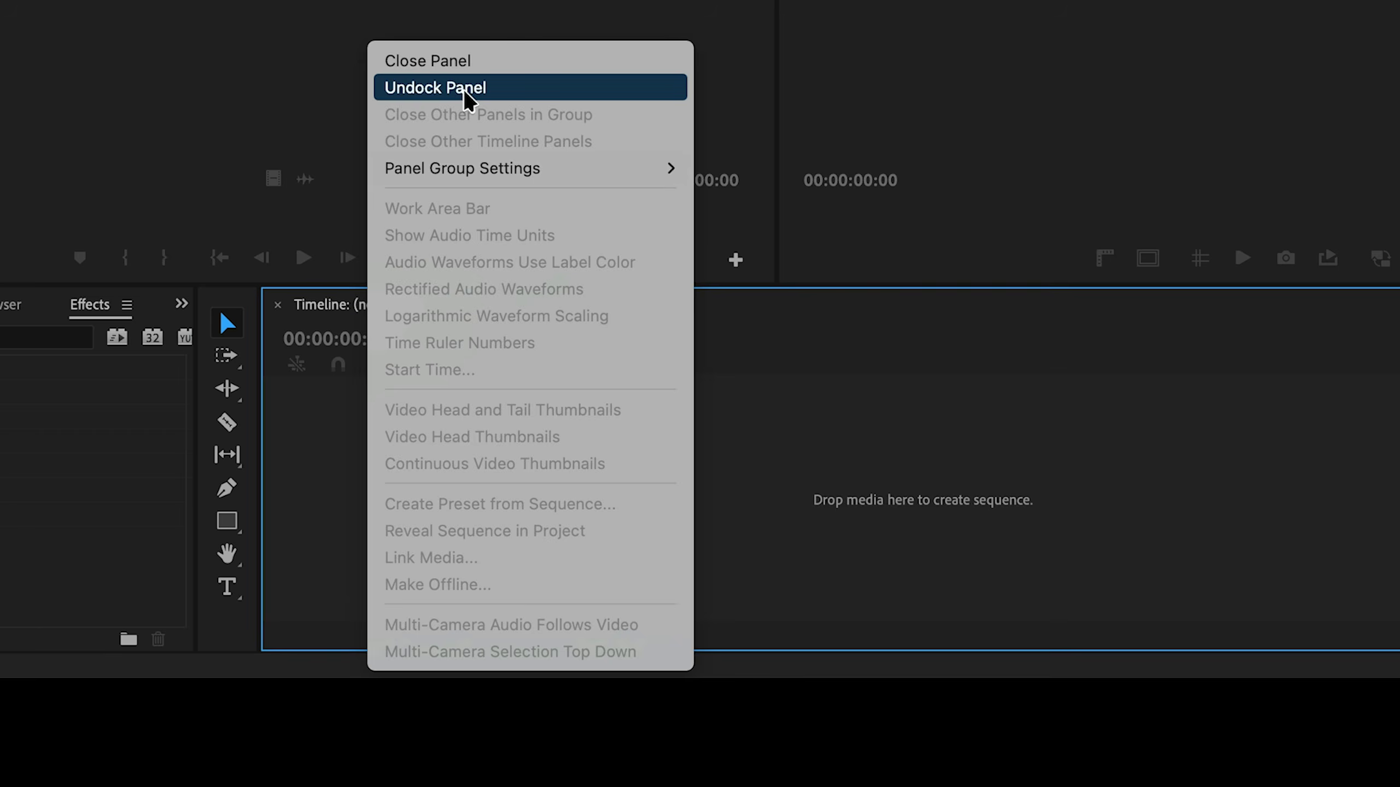
pyautogui.click(461, 56)
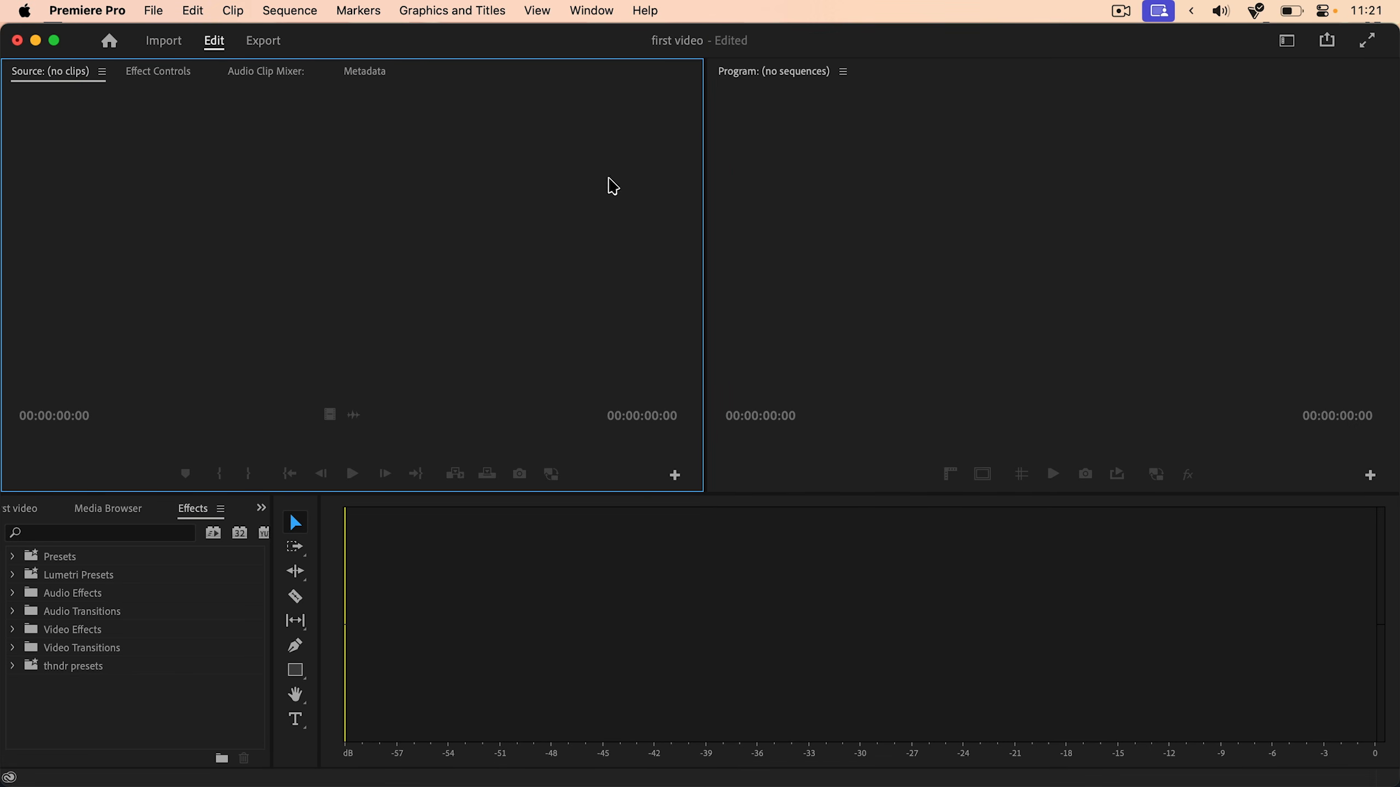
pyautogui.click(590, 12)
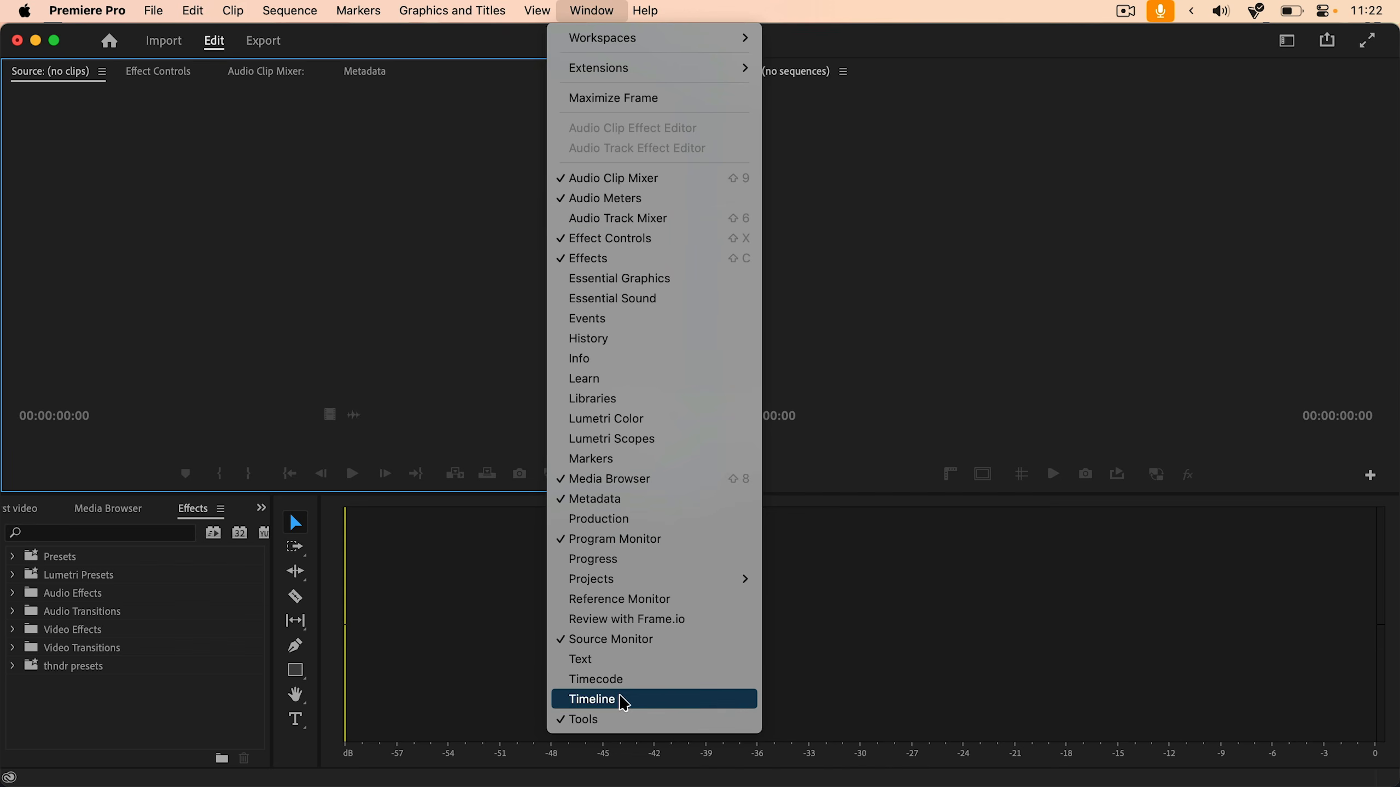
pyautogui.click(622, 706)
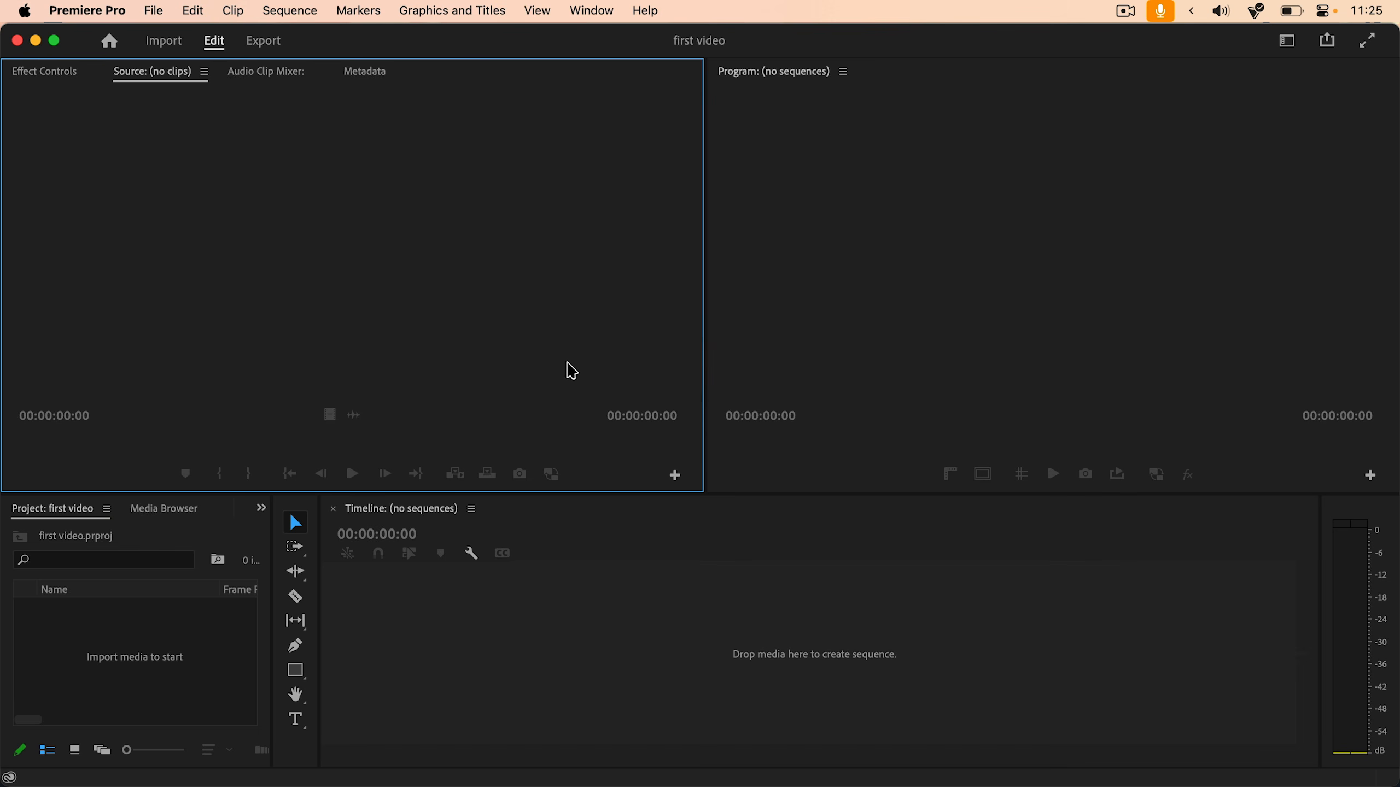
# Minimize the project window to get to the desktop
pyautogui.click(575, 644)
pyautogui.press('super+m')
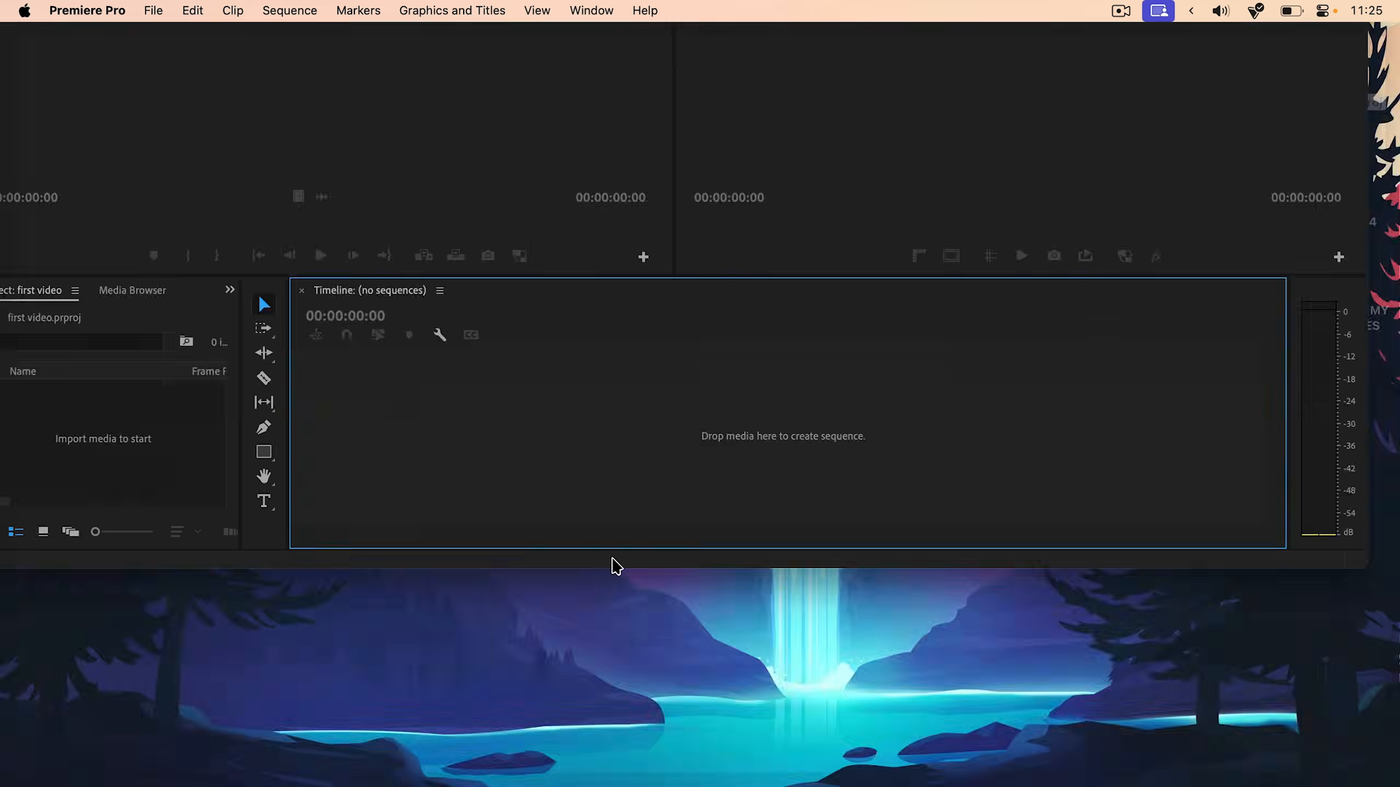
# Import A screen recording.mp4 from the desktop into the project and create a sequence from it in the empty timeline
pyautogui.click(1323, 227)
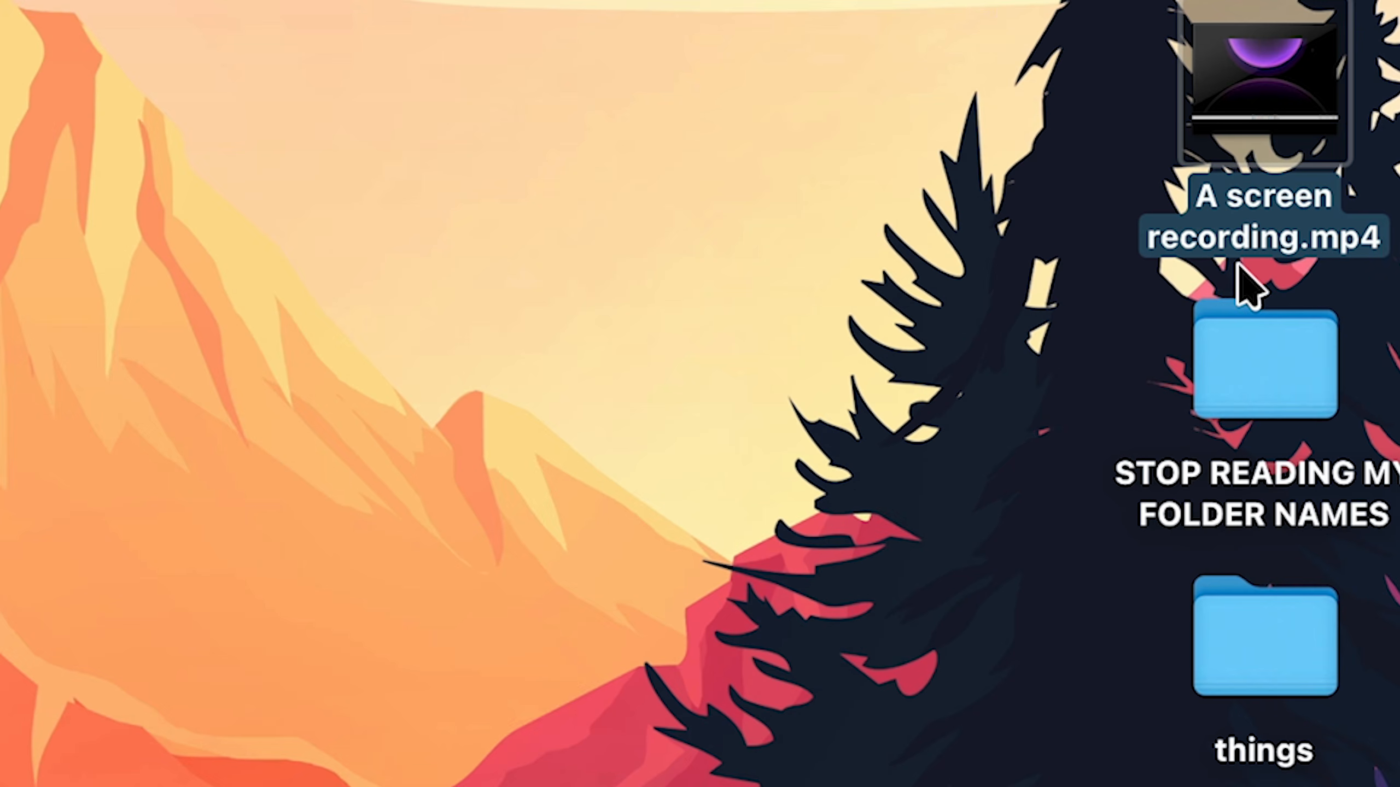
pyautogui.moveTo(1248, 185); pyautogui.dragTo(0, 609)
pyautogui.moveTo(826, 365); pyautogui.dragTo(1044, 307)
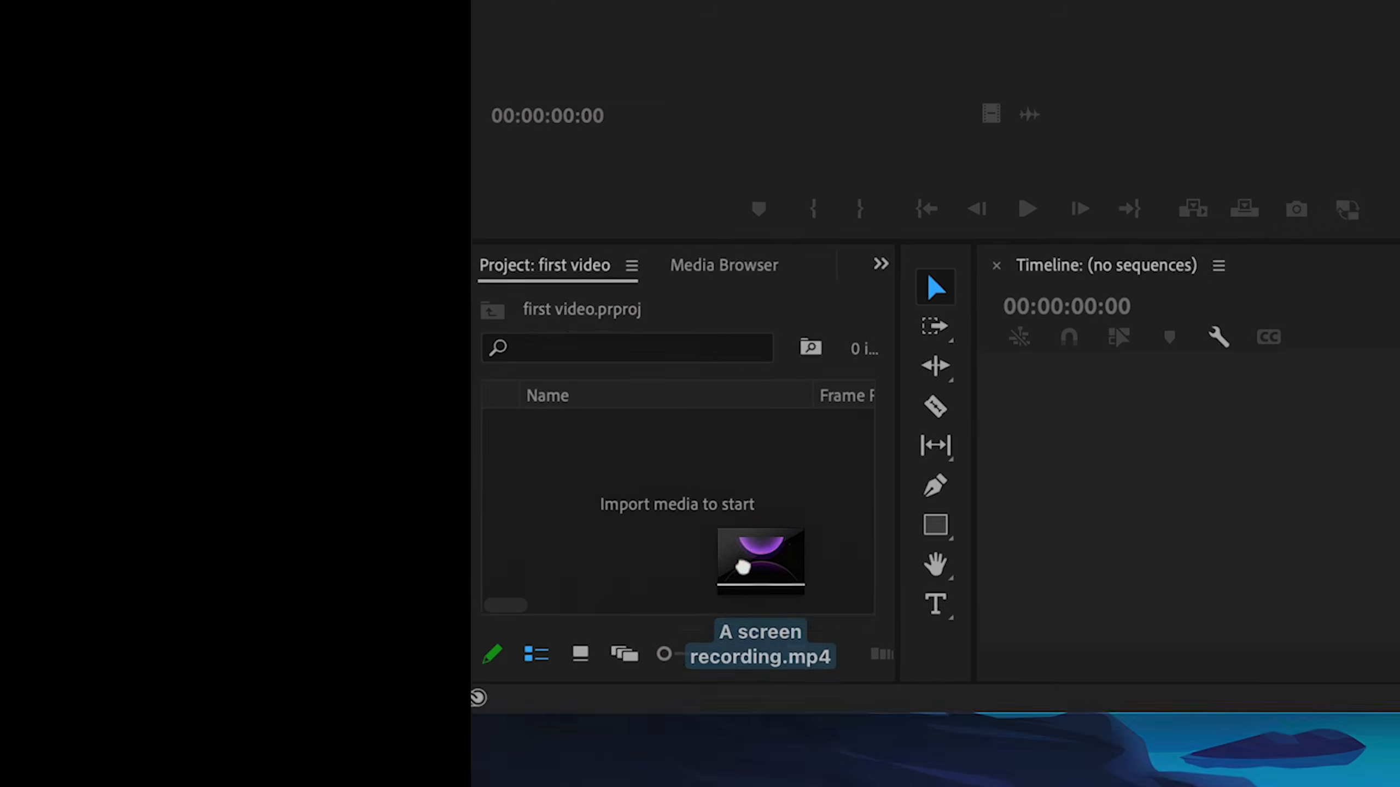
pyautogui.moveTo(759, 556); pyautogui.dragTo(695, 571)
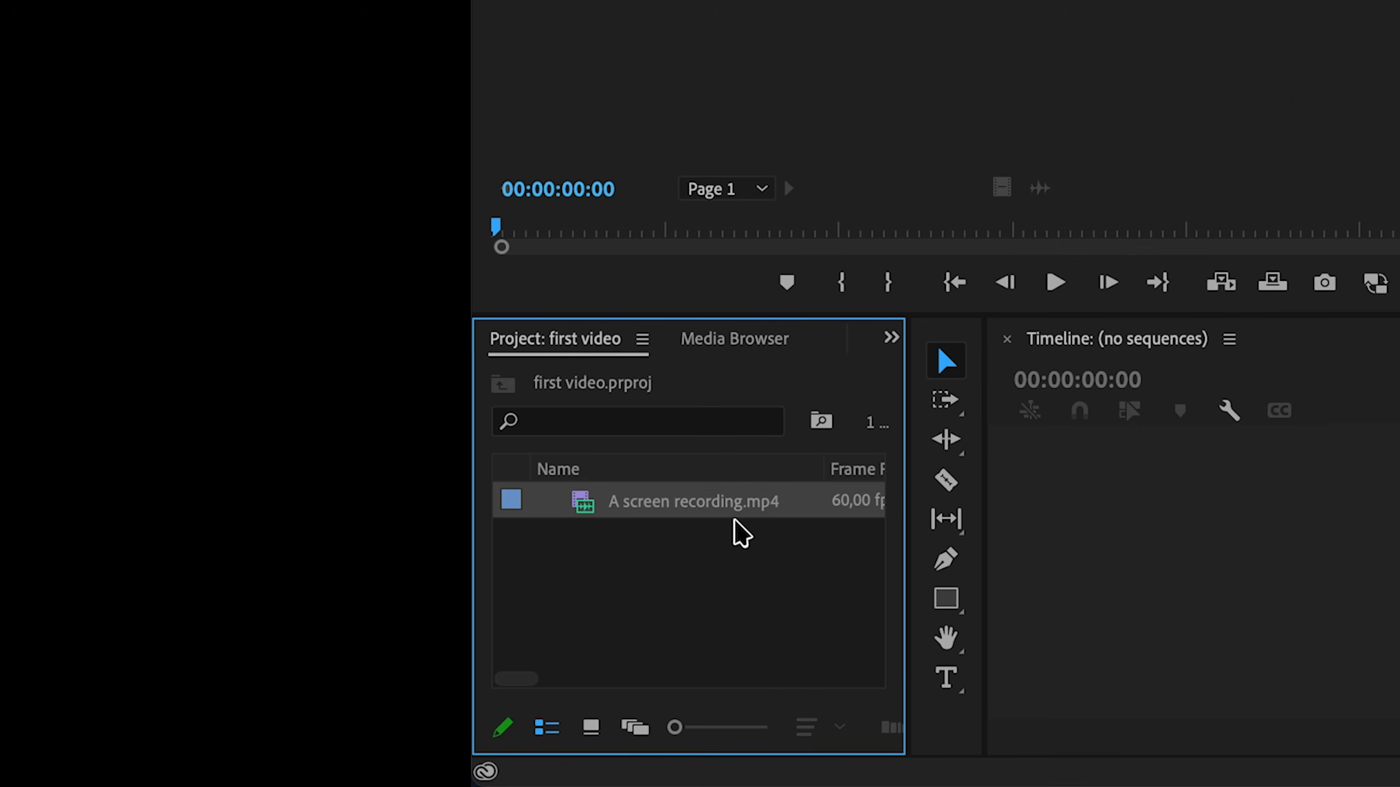
pyautogui.moveTo(681, 500); pyautogui.dragTo(920, 582)
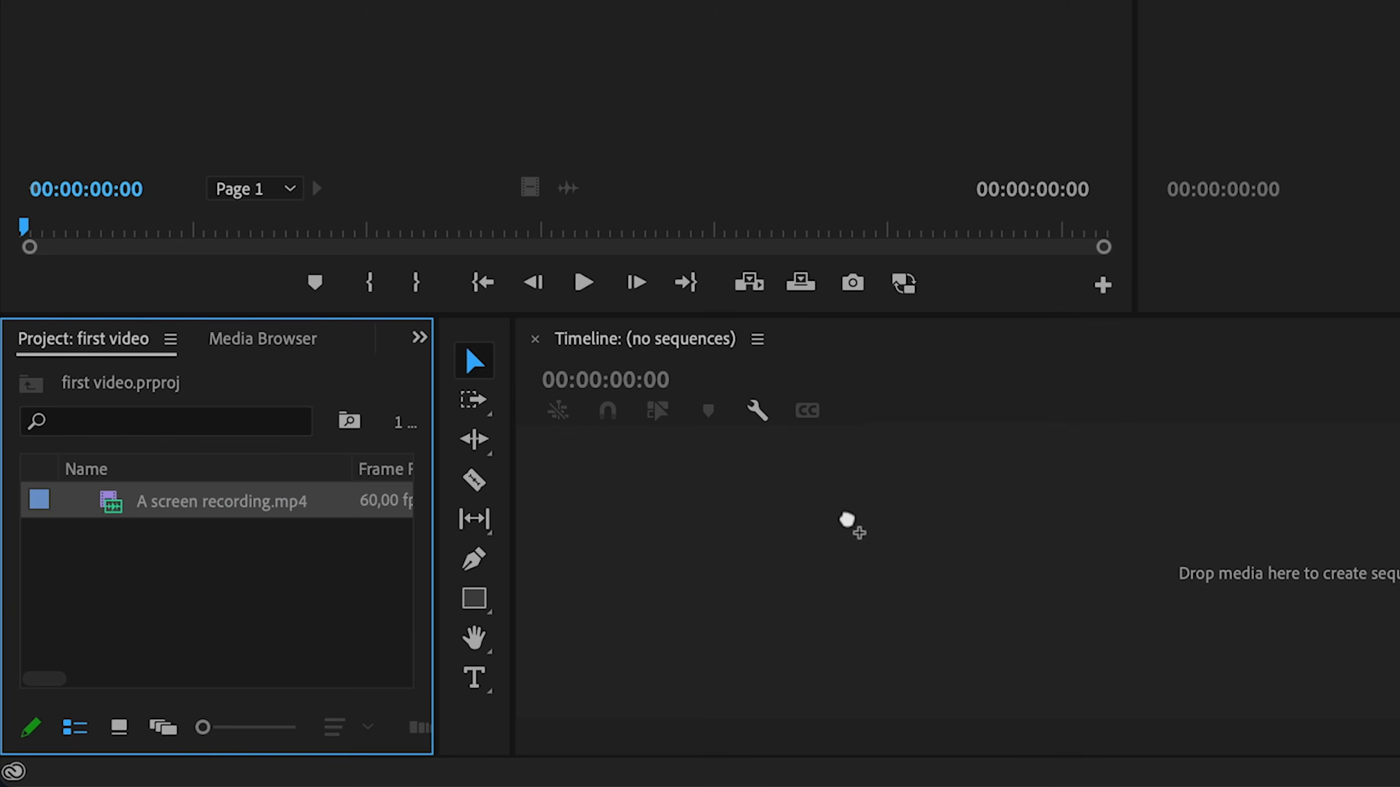
pyautogui.moveTo(847, 524); pyautogui.dragTo(847, 524)
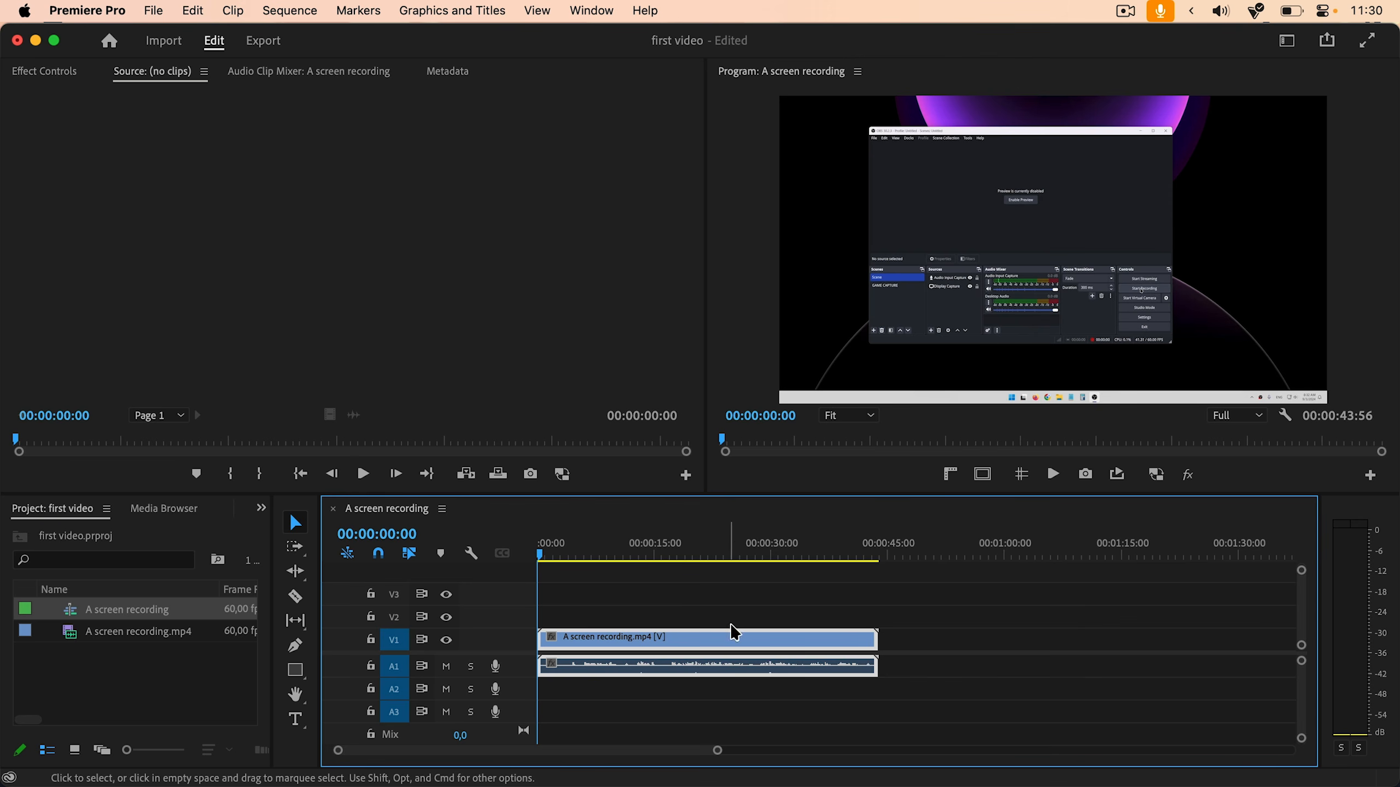
# Compare the A screen recording sequence with its source clip A screen recording.mp4 in the project's item list
pyautogui.click(258, 632)
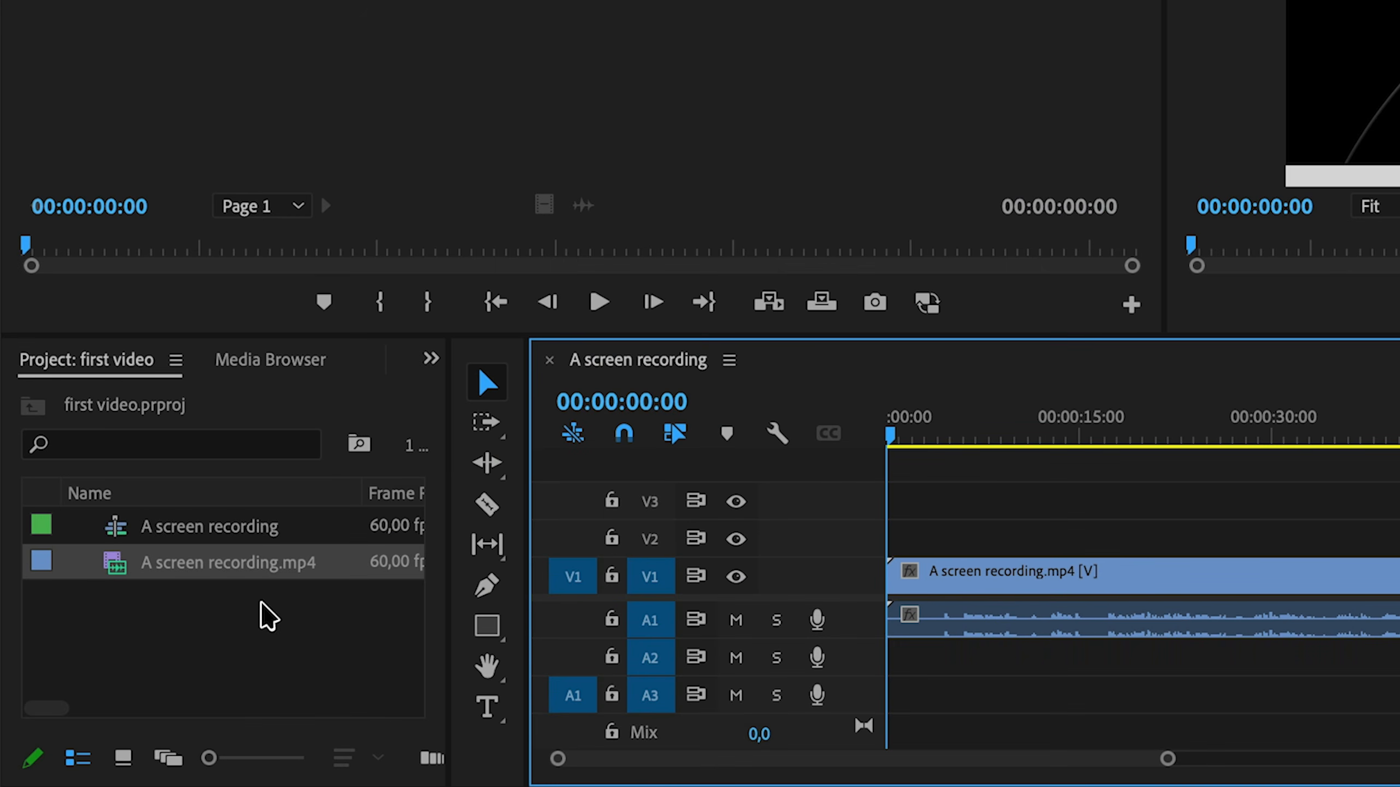
pyautogui.click(201, 531)
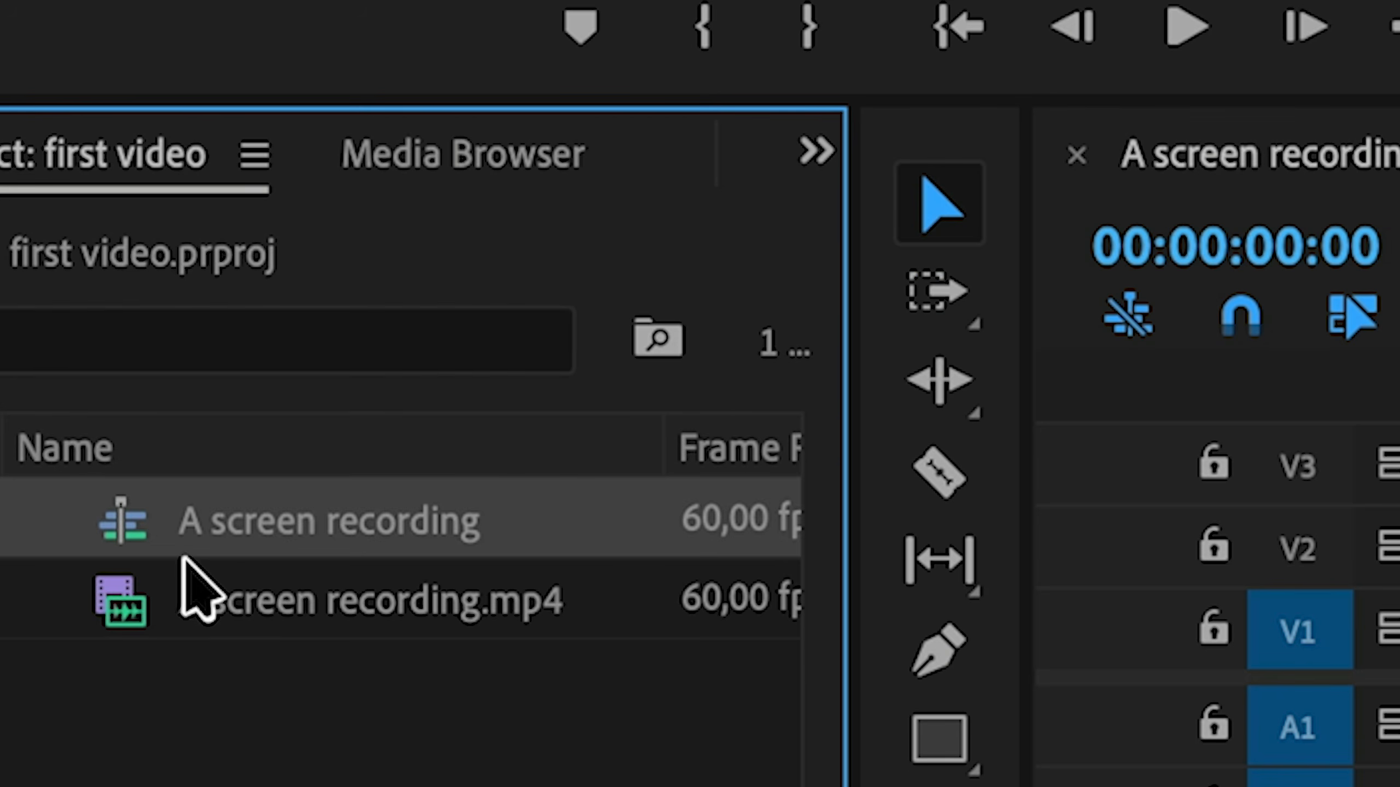
pyautogui.click(130, 567)
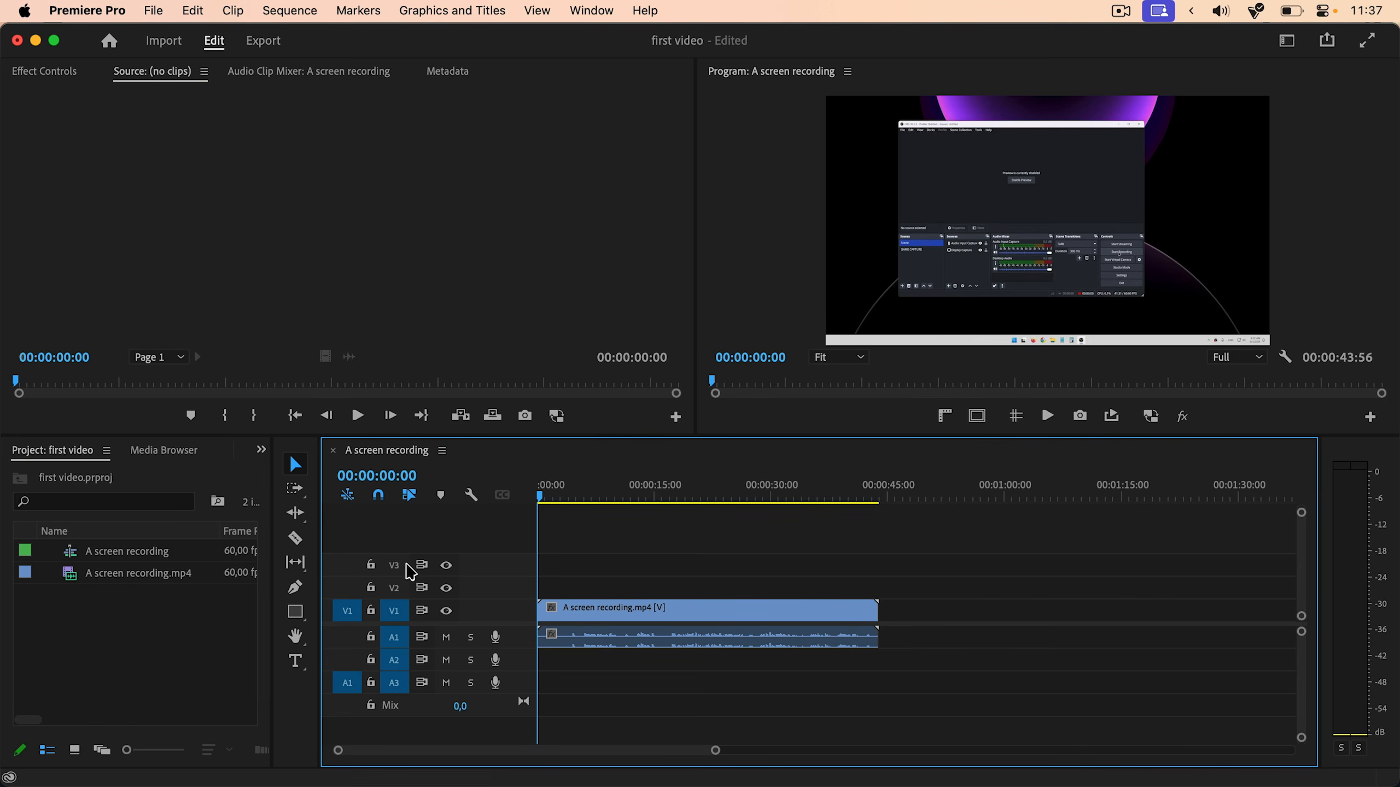
# Open the sequence settings of the A screen recording sequence and set its timebase to 30,00 frames/second
pyautogui.click(99, 556)
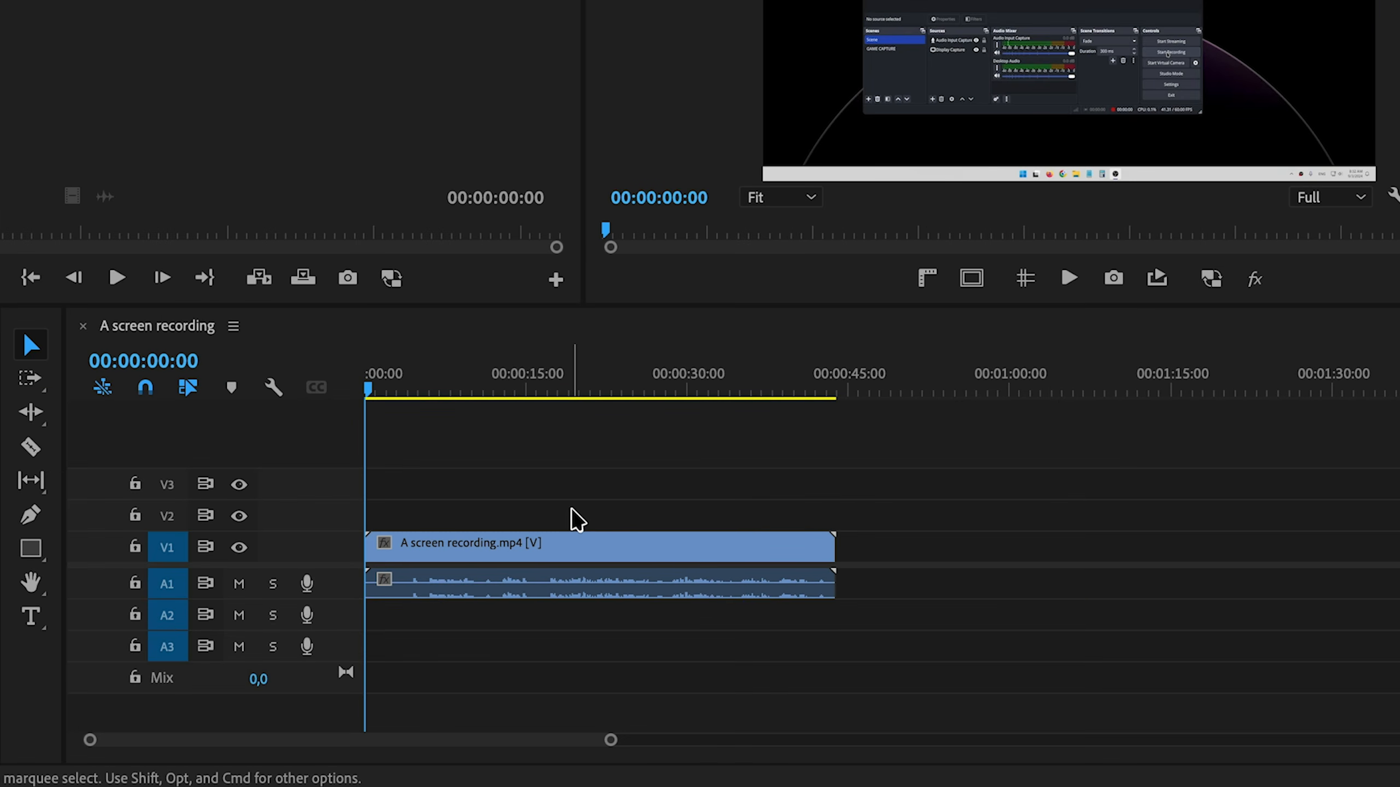
pyautogui.click(572, 417)
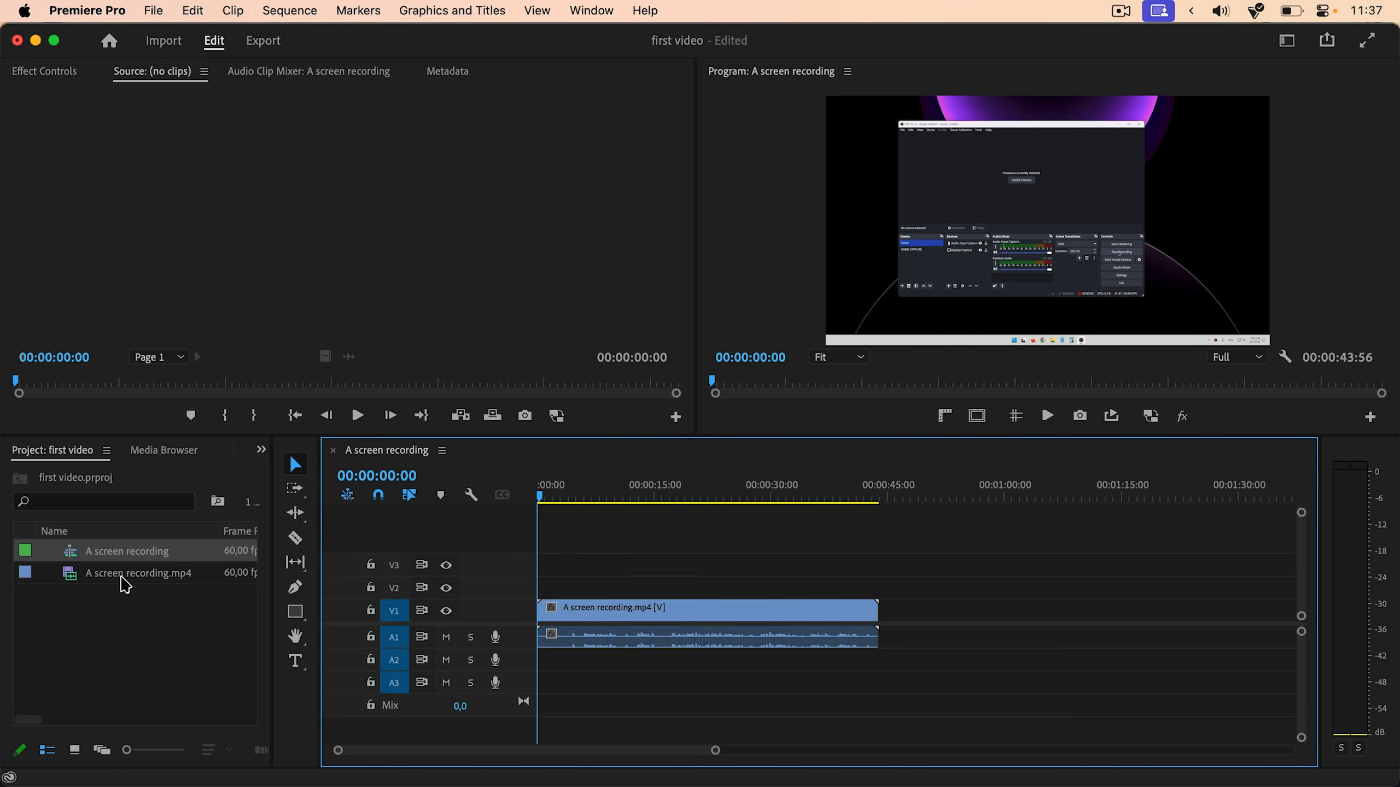
pyautogui.click(317, 15)
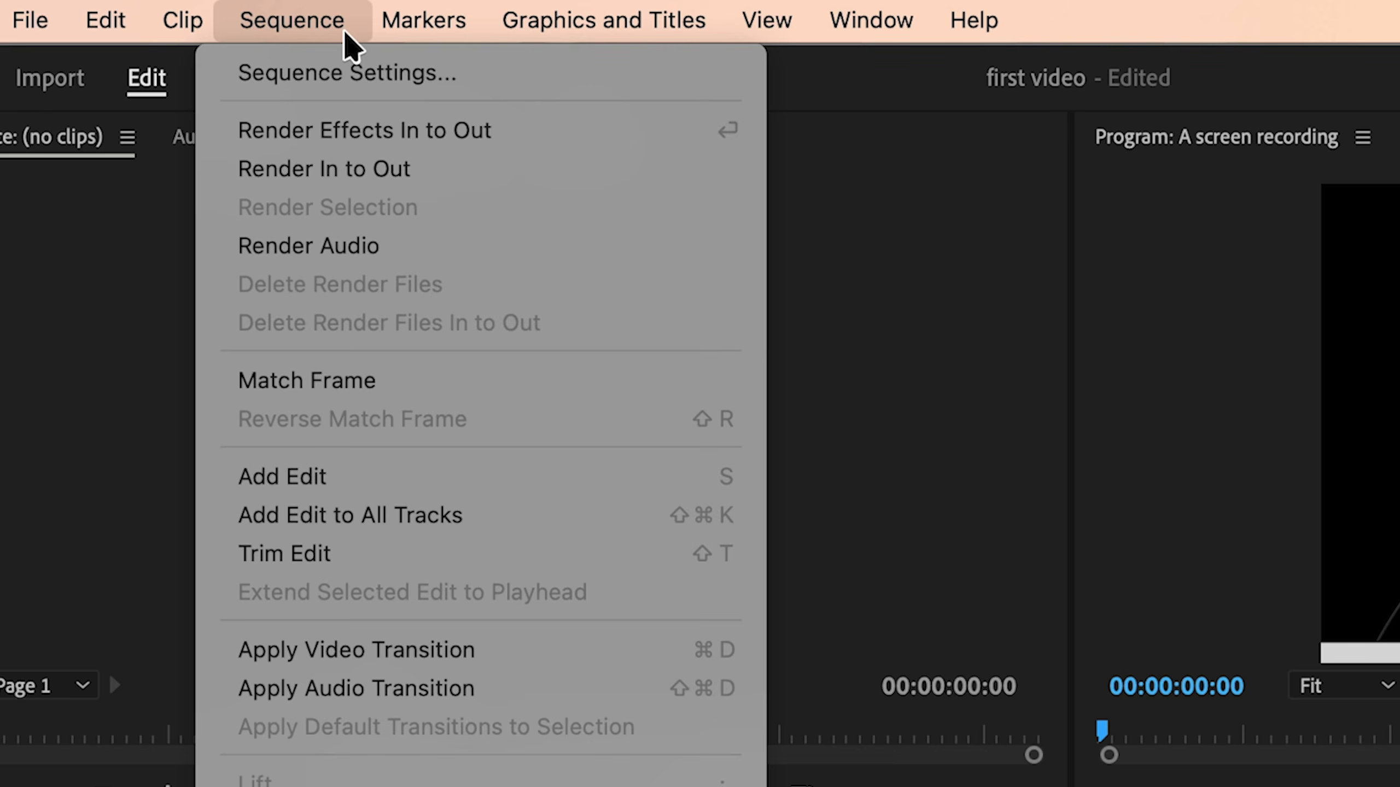
pyautogui.click(301, 77)
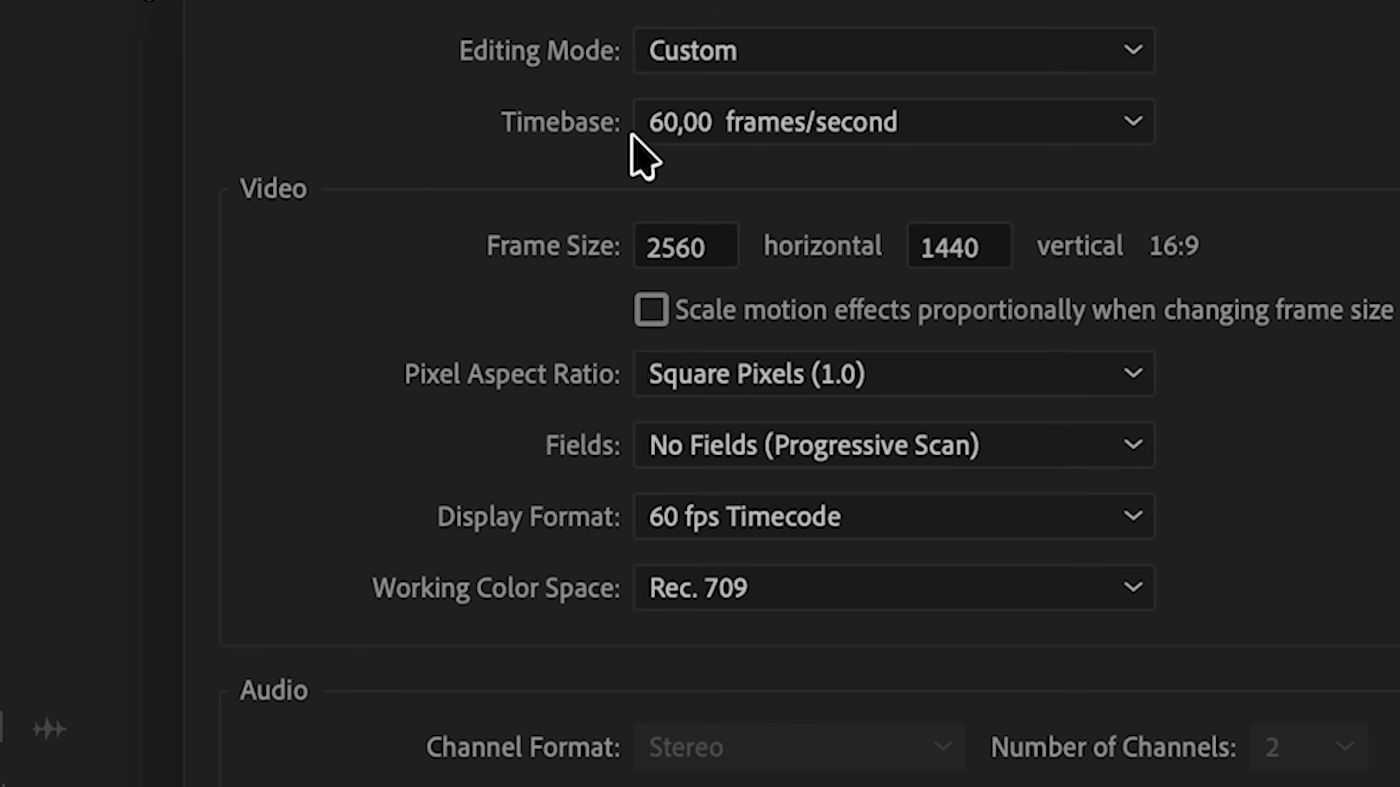
pyautogui.click(771, 124)
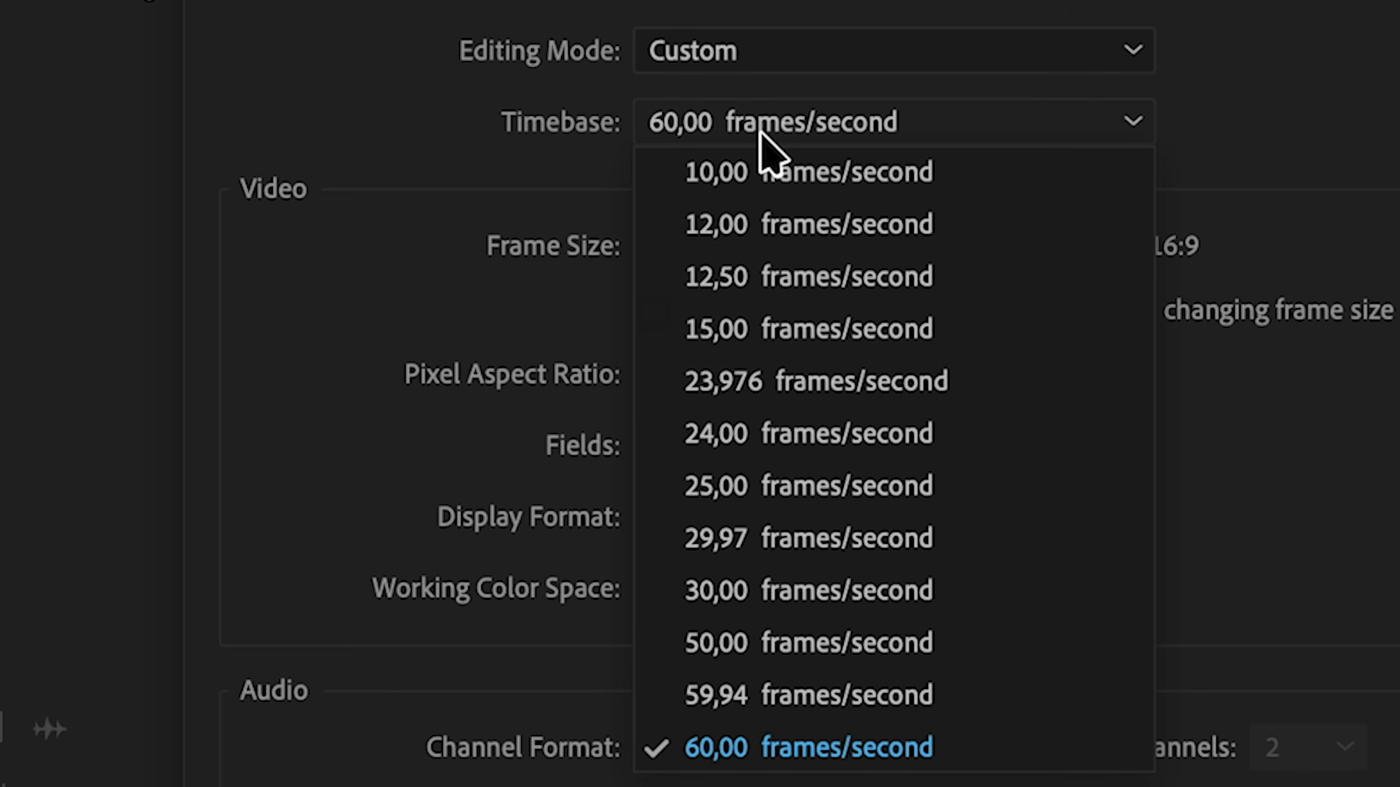
pyautogui.click(825, 591)
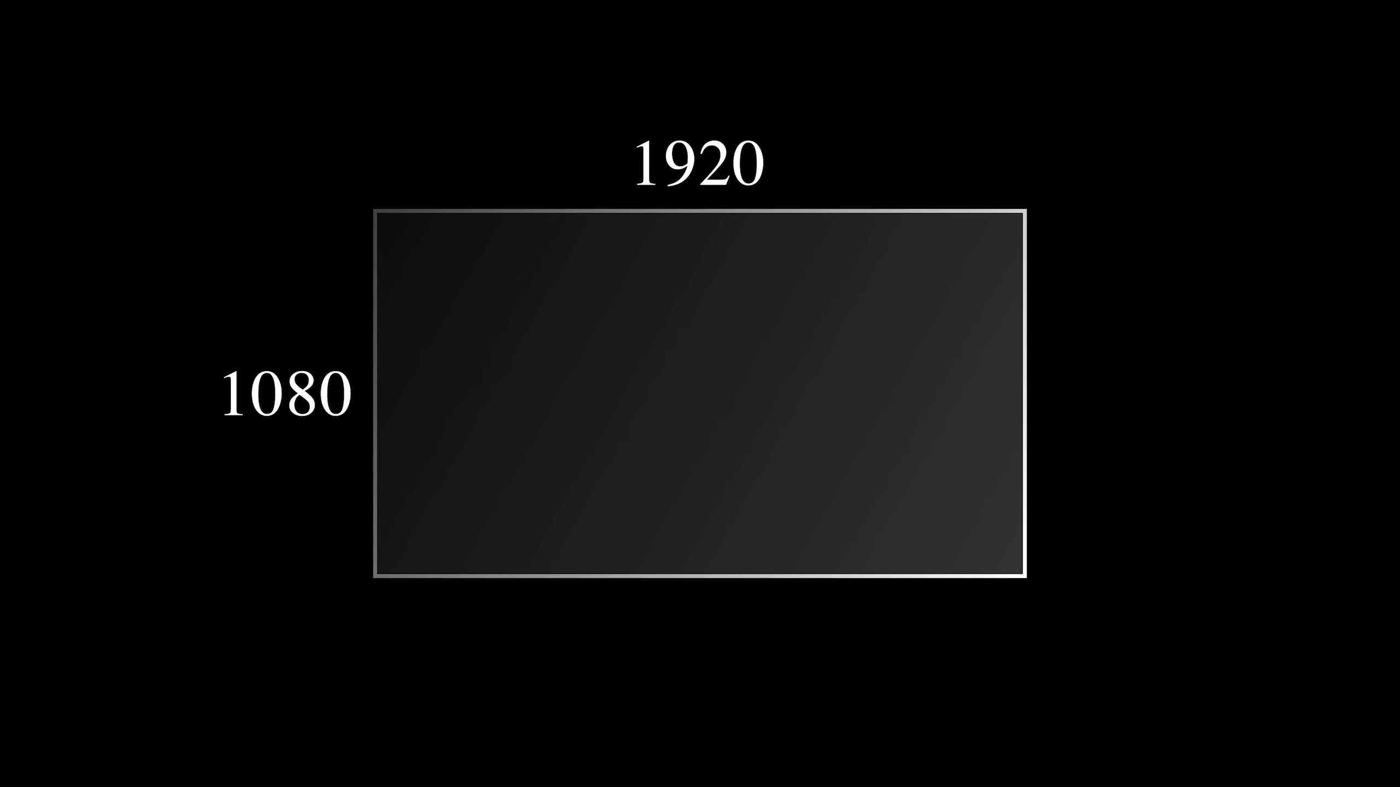
# Set the sequence's frame size to 1920 horizontal by 1080 vertical and apply the settings, accepting deletion of its preview files
pyautogui.click(689, 251)
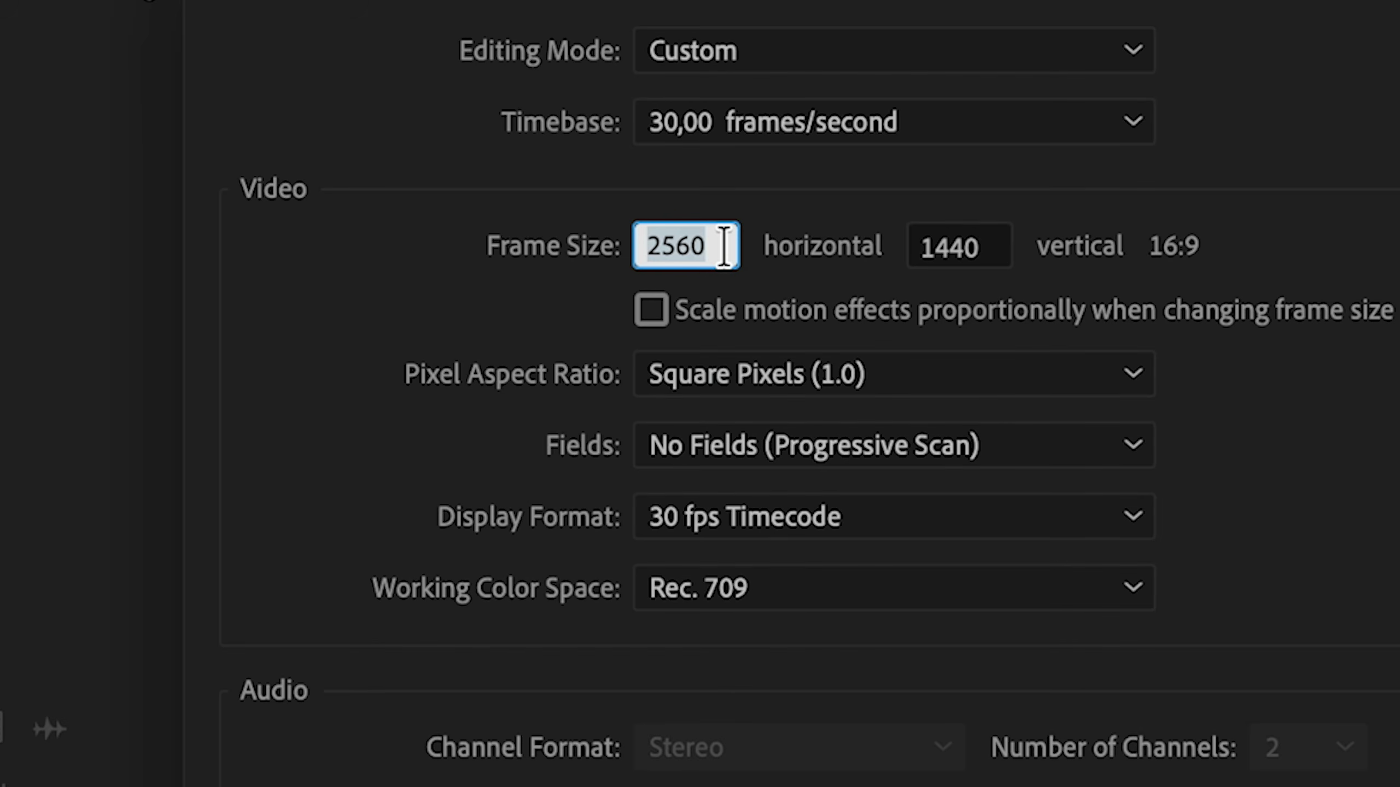
pyautogui.write('1920')
pyautogui.press('Tab')
pyautogui.write('1080')
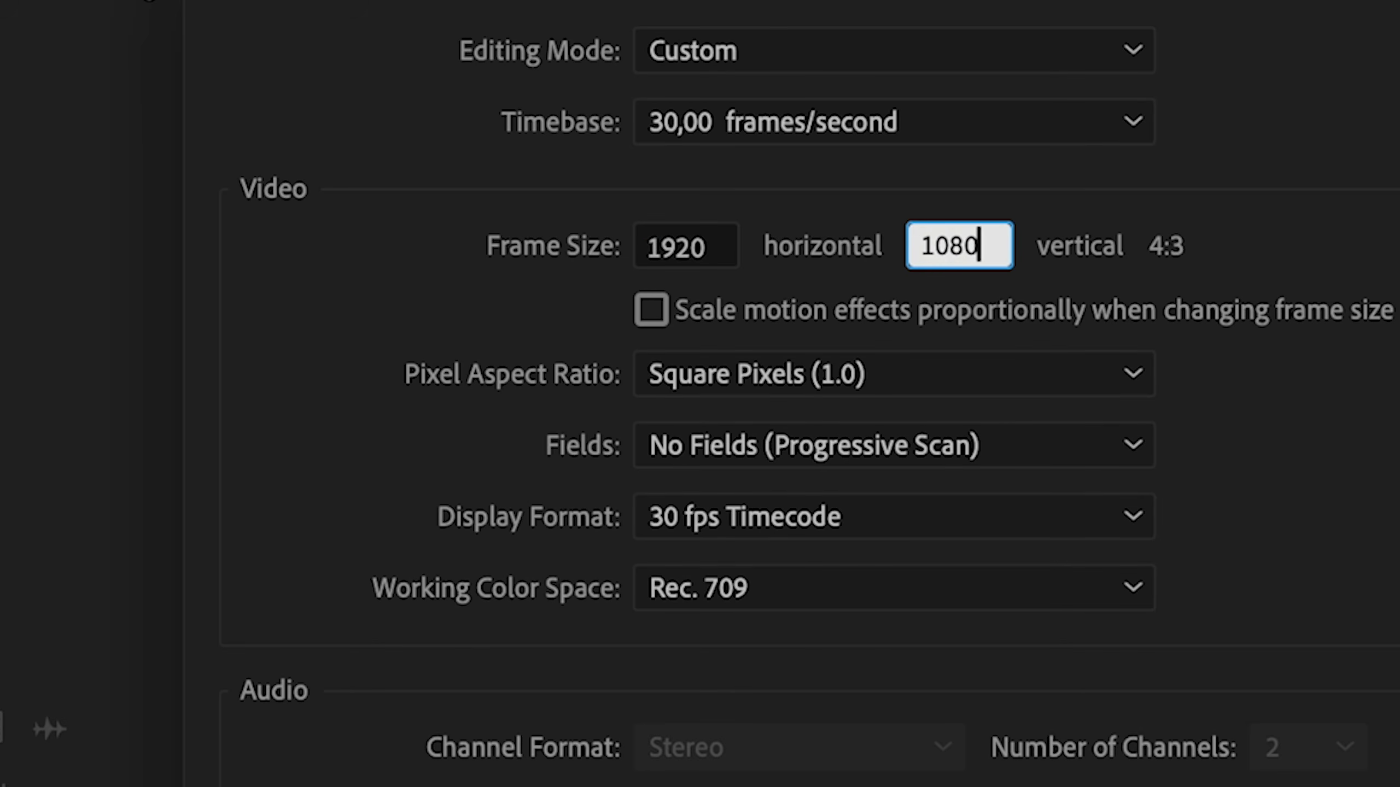
pyautogui.press('Tab')
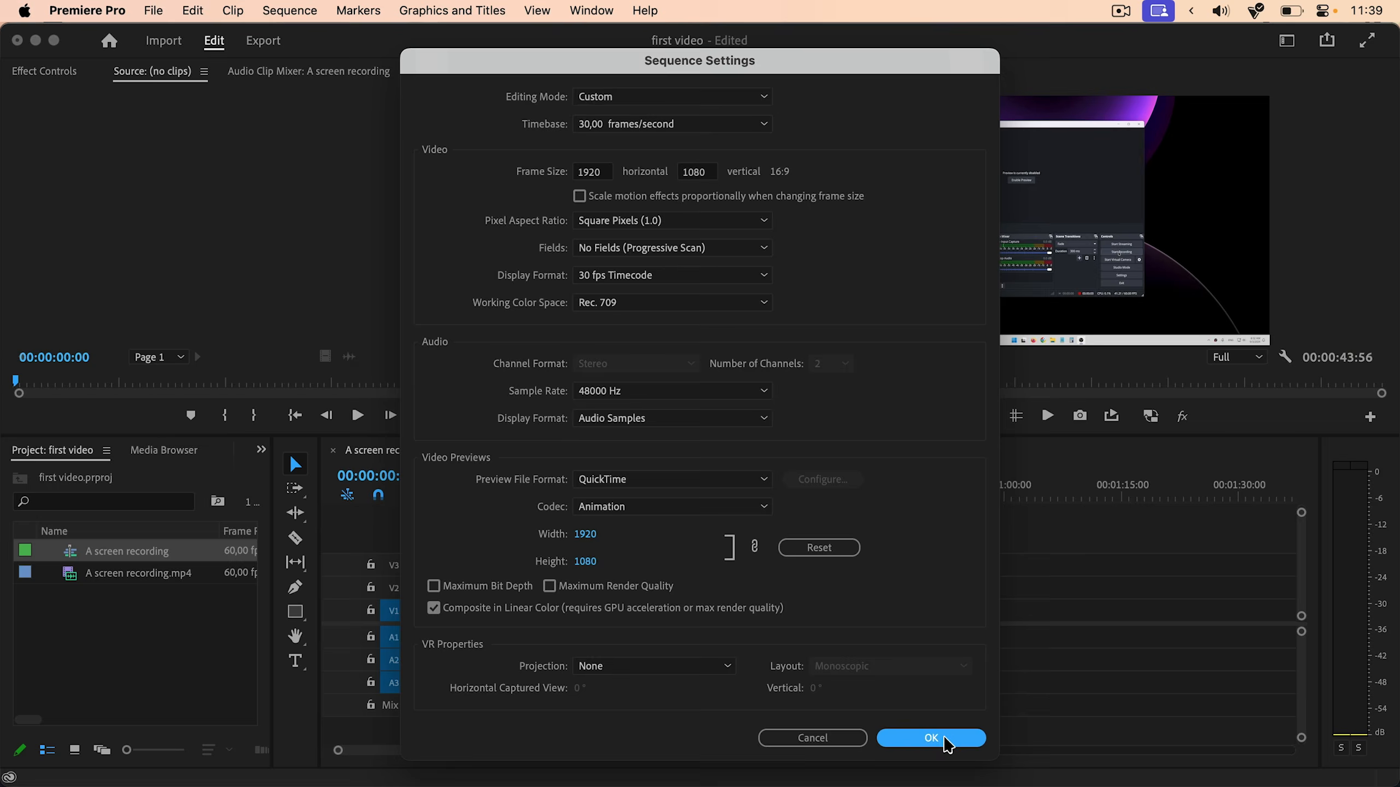
pyautogui.click(931, 738)
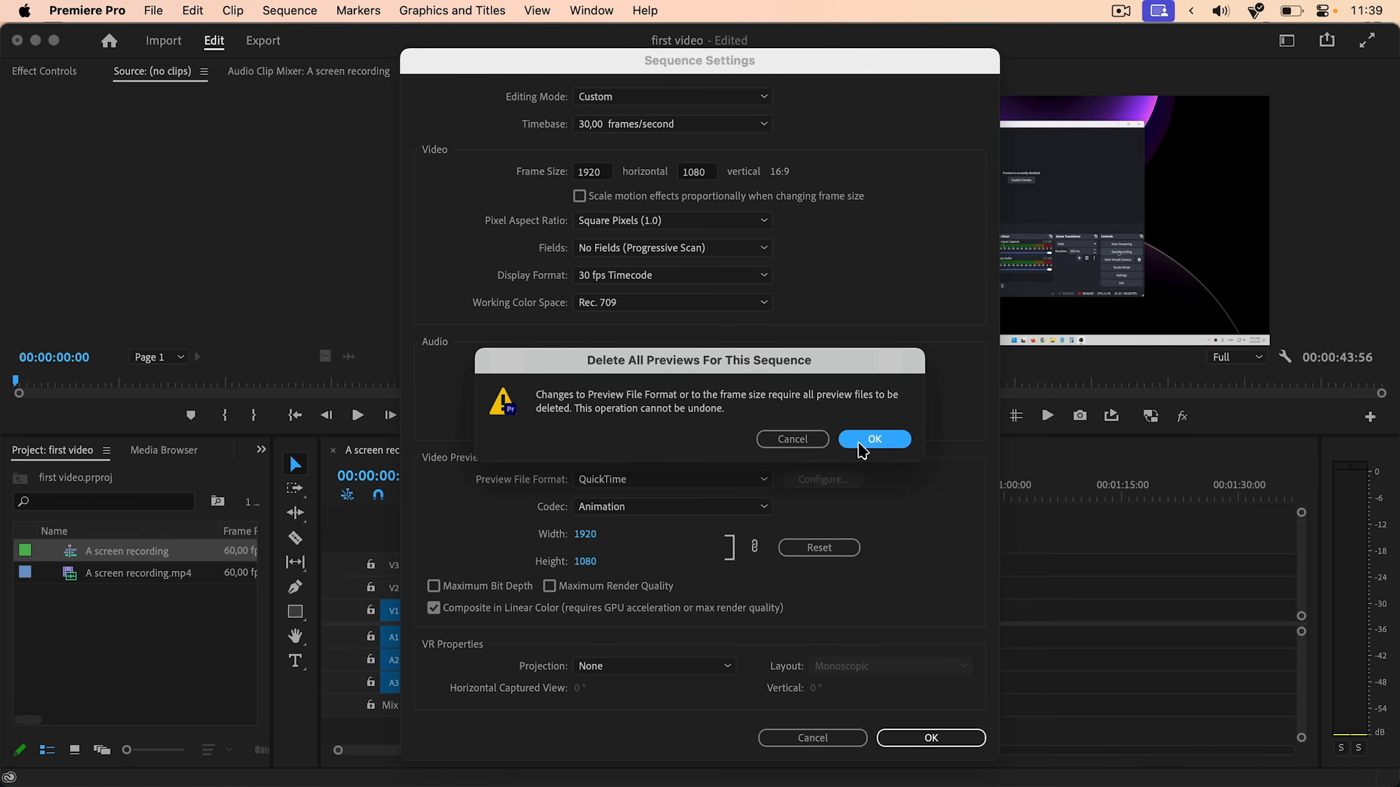
pyautogui.click(872, 439)
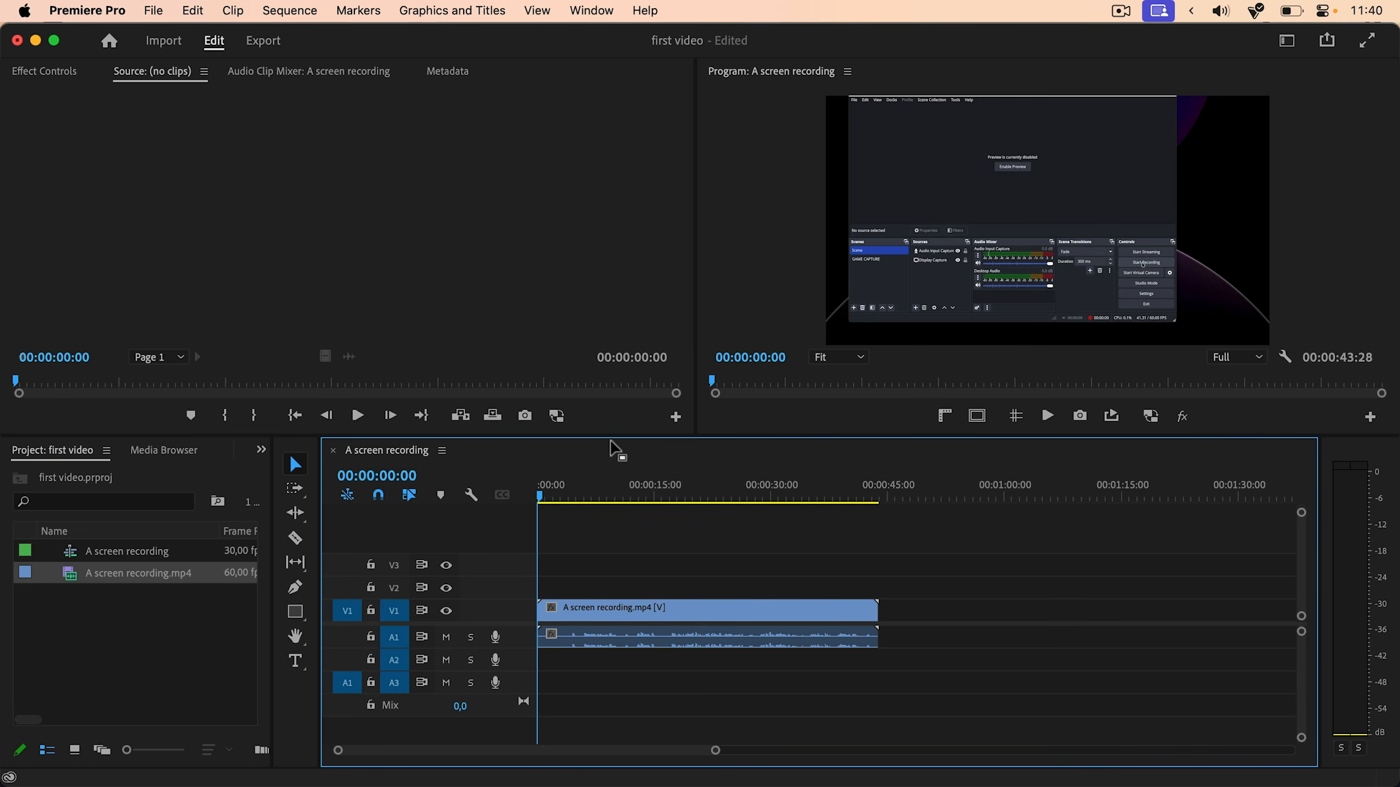
# Enlarge the Program monitor and try to move and scale the screen recording until it fills the frame
pyautogui.moveTo(695, 437); pyautogui.dragTo(621, 525)
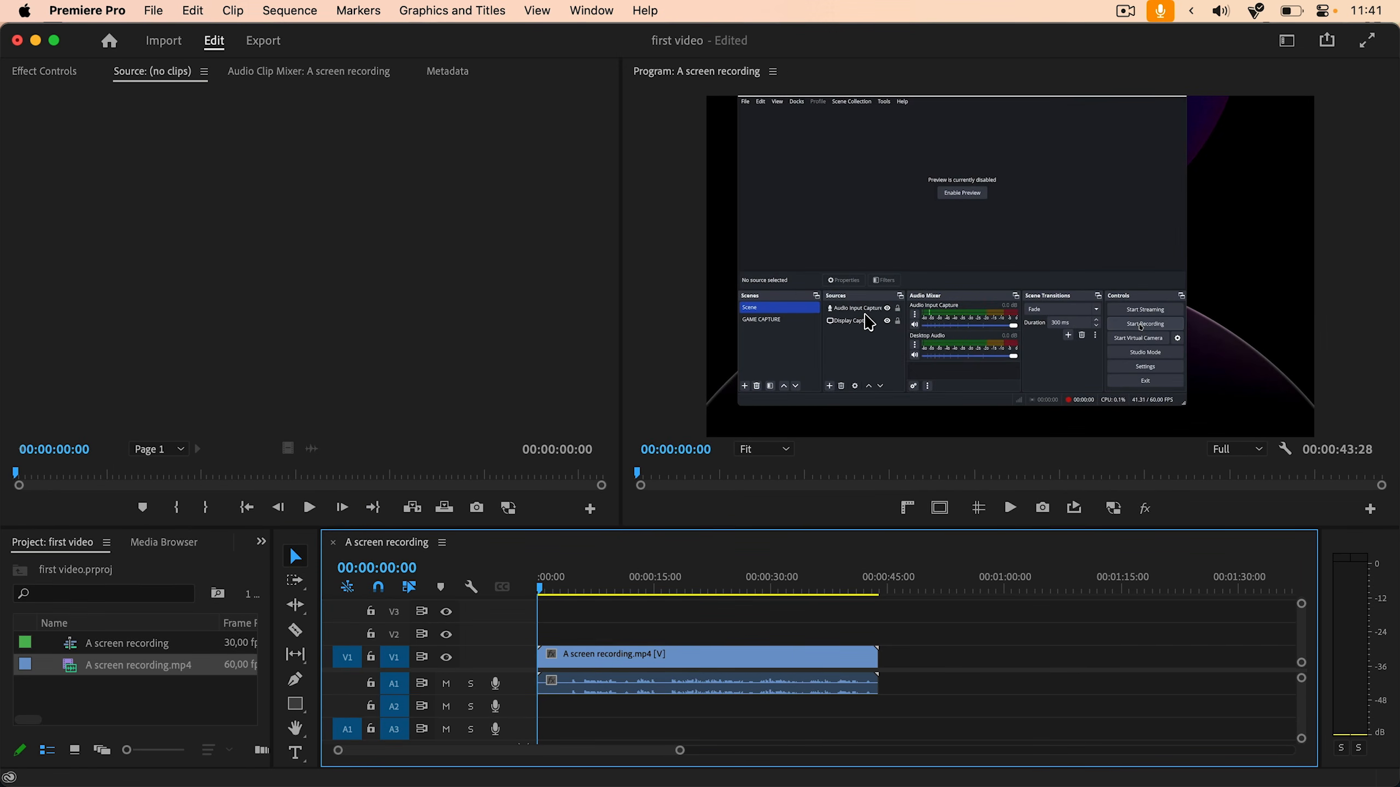
pyautogui.click(869, 323)
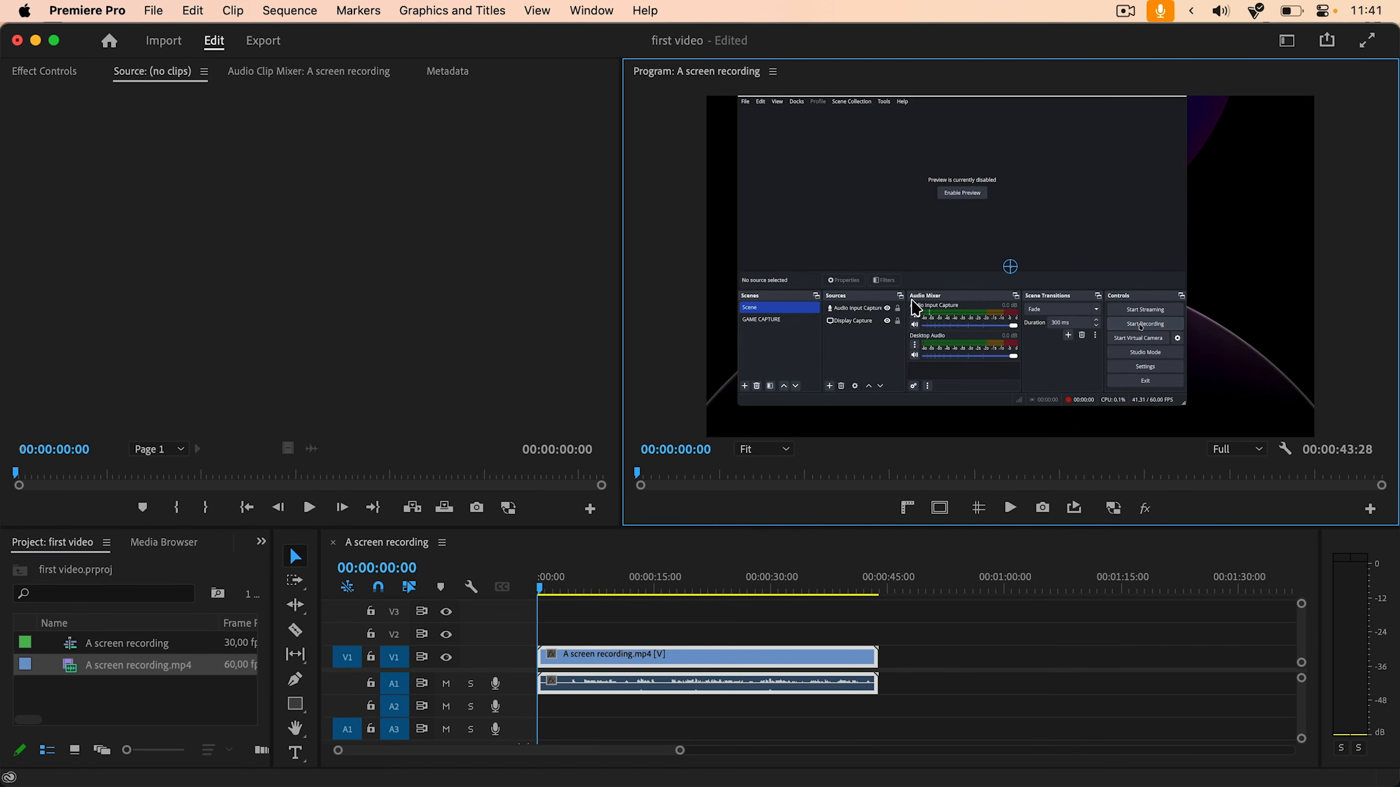
pyautogui.moveTo(802, 334); pyautogui.dragTo(918, 314)
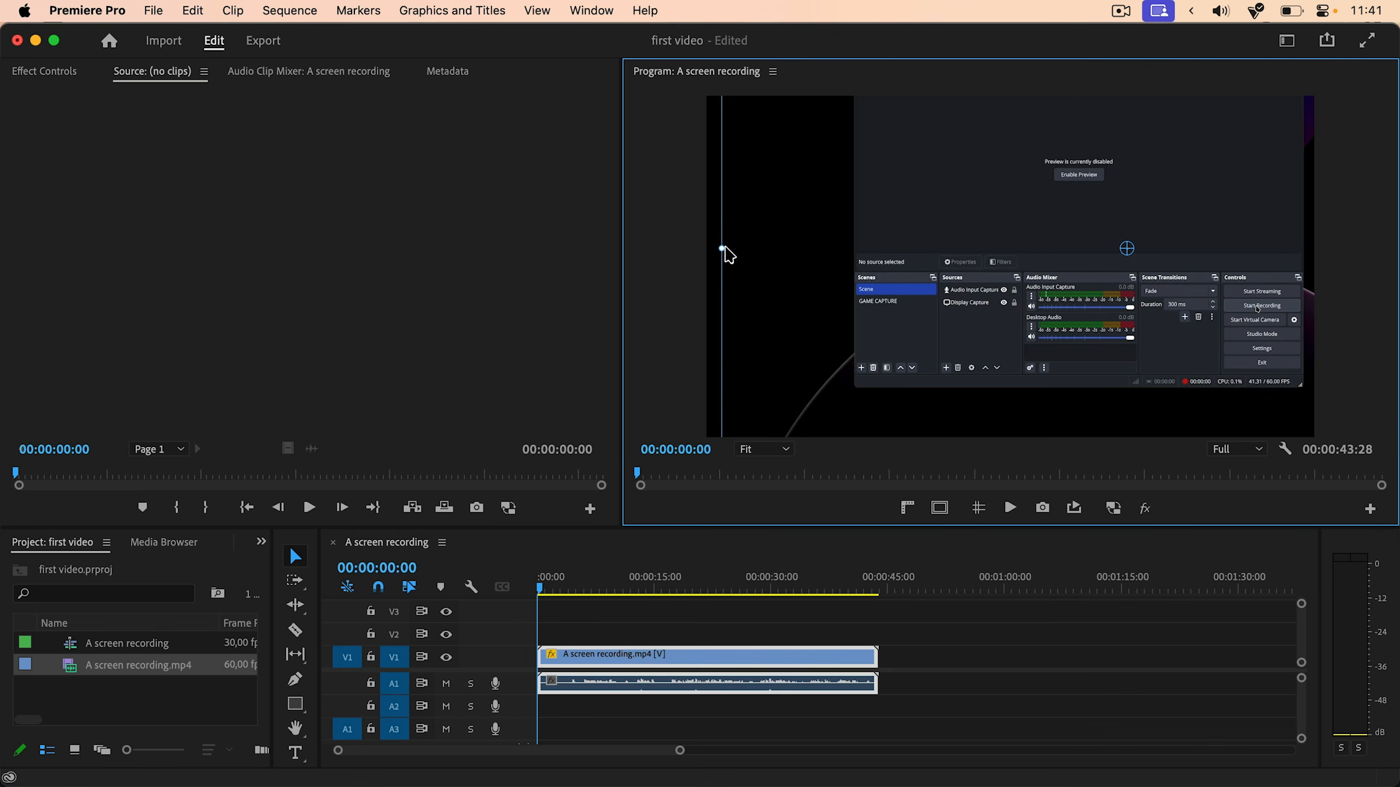
pyautogui.moveTo(720, 248); pyautogui.dragTo(892, 287)
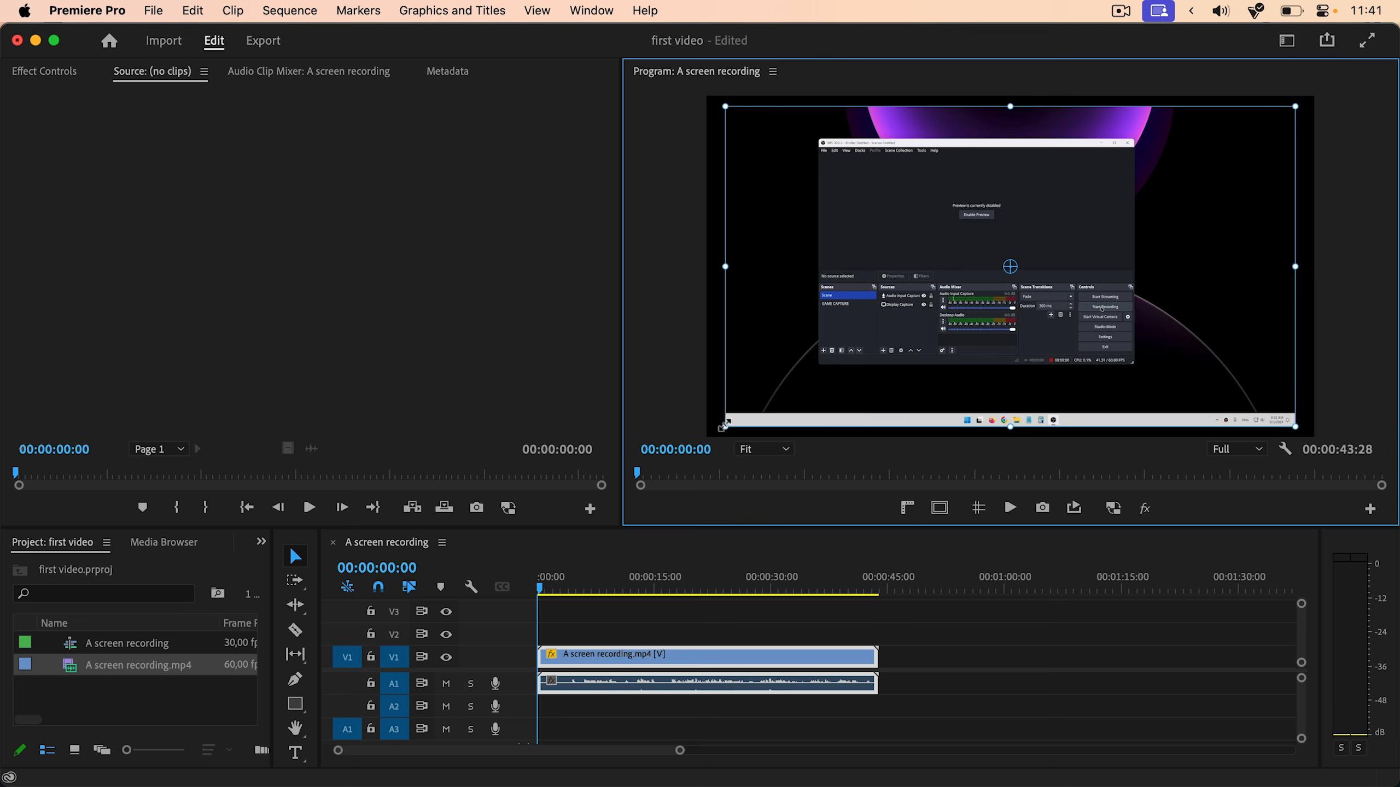
pyautogui.moveTo(722, 425); pyautogui.dragTo(708, 437)
pyautogui.click(831, 660)
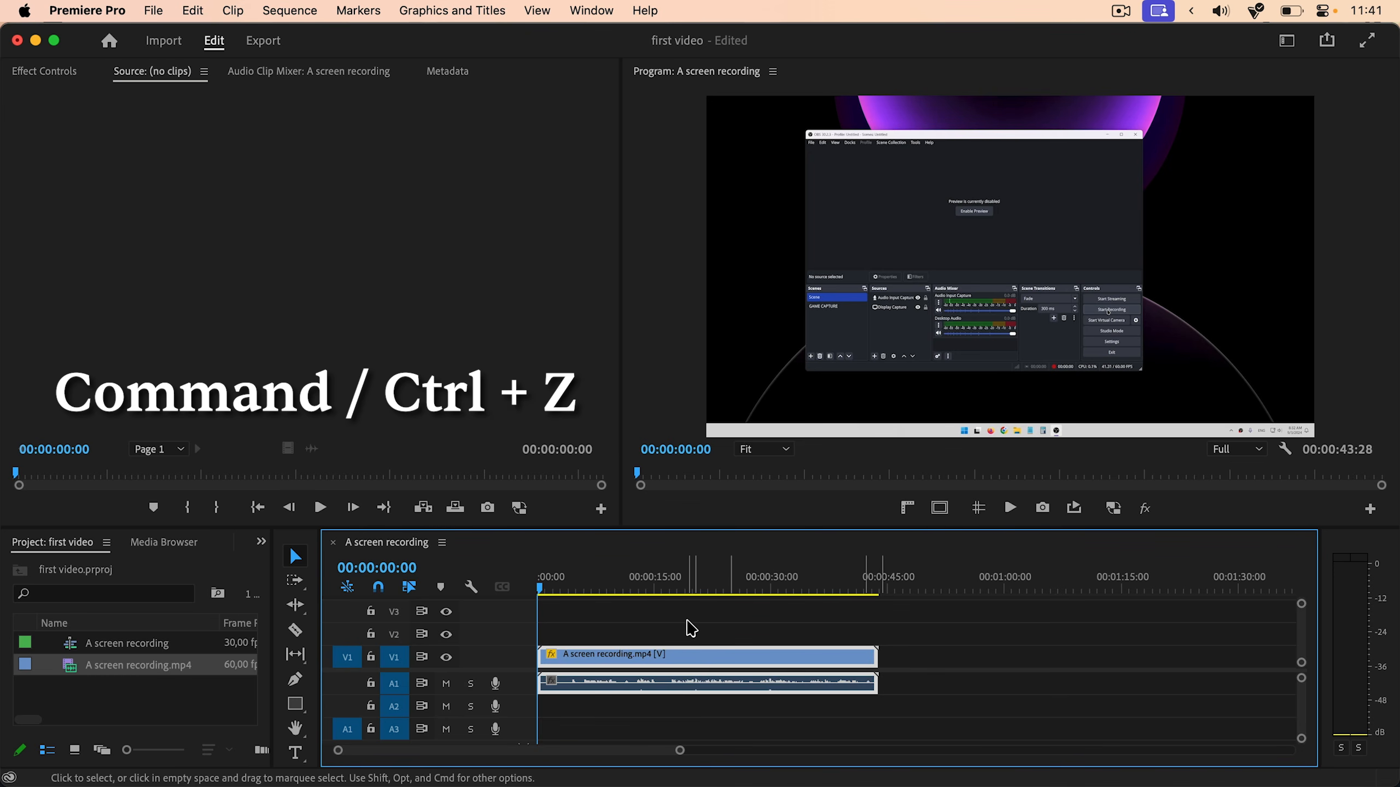
# Undo the scaling and repositioning of the screen recording clip
pyautogui.press('super+z')
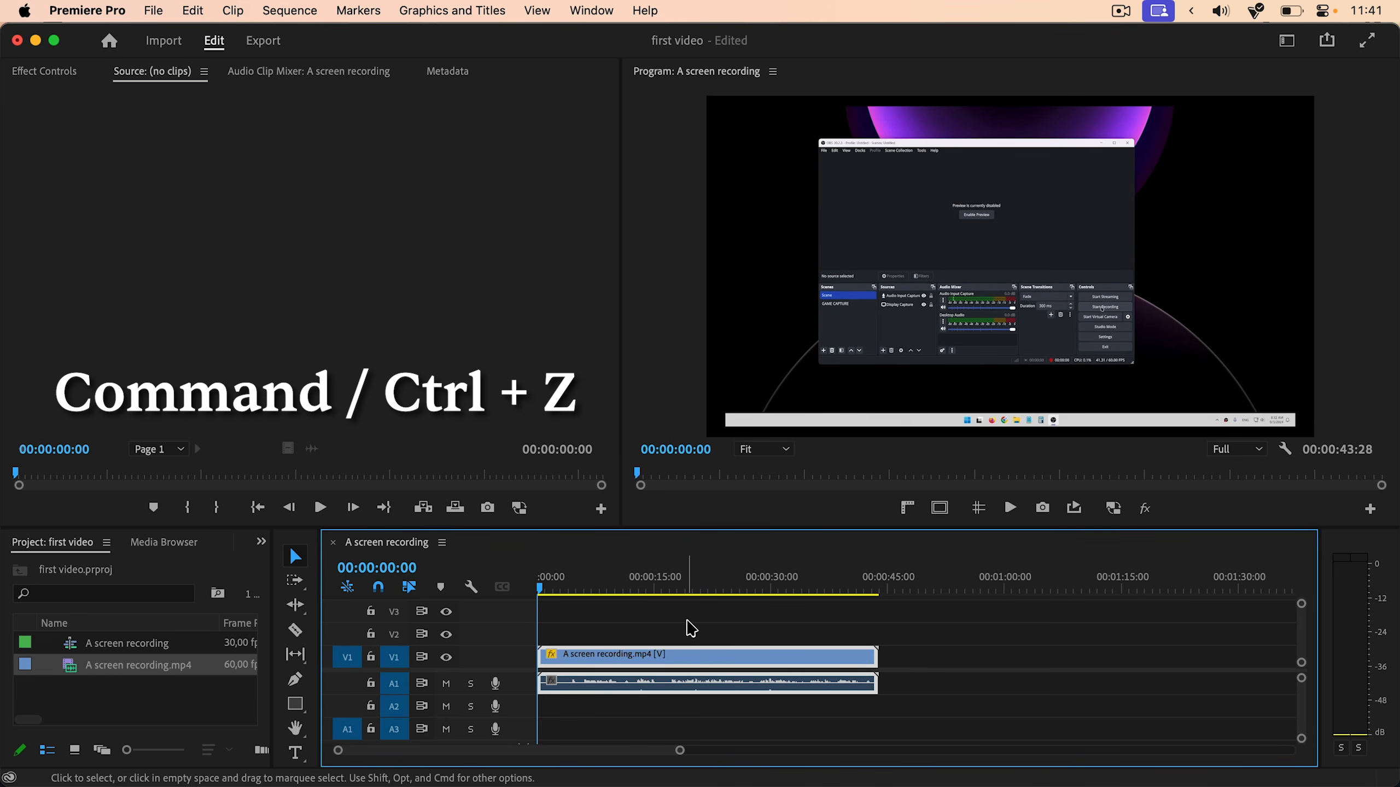
pyautogui.press('super+z')
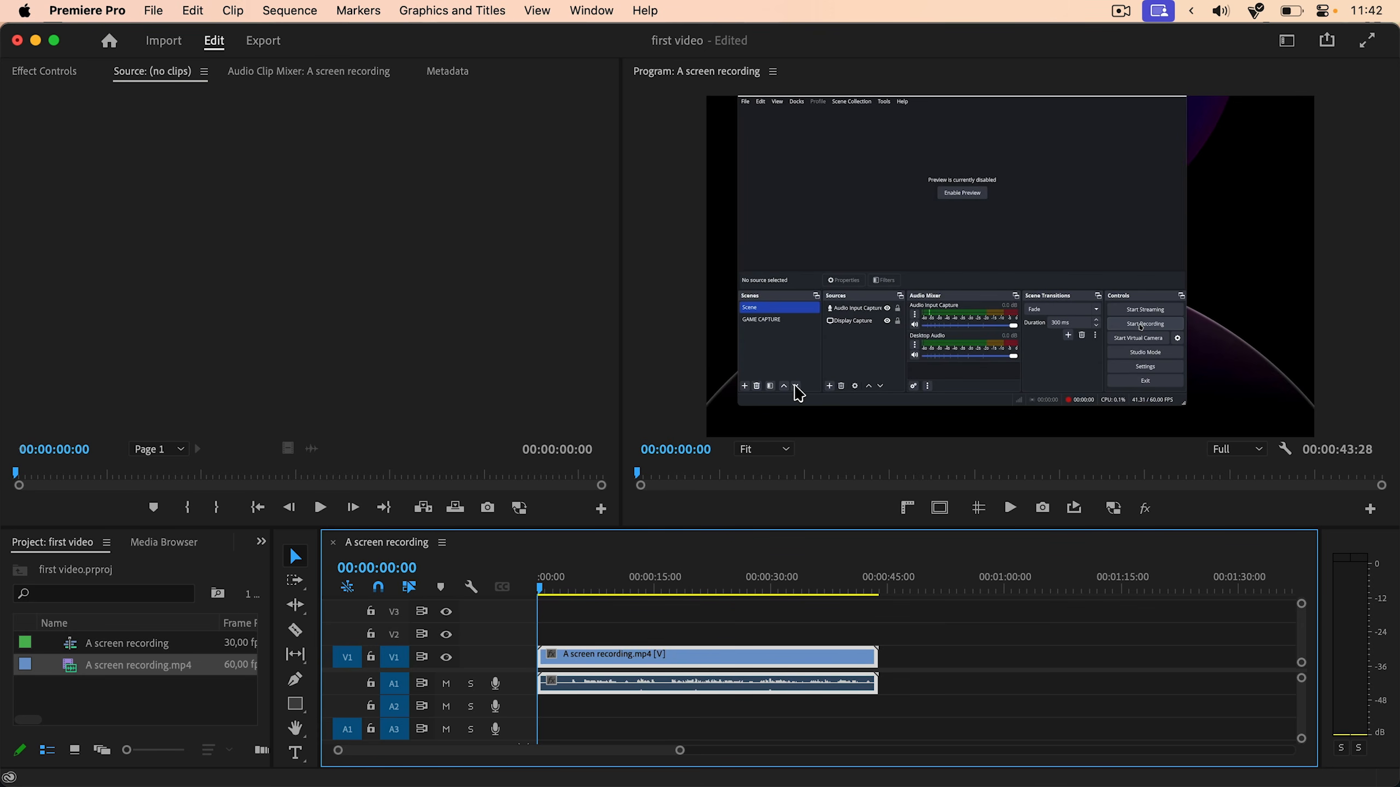
# Show the clip's Effect Controls and collapse its Volume, Opacity and Motion groups
pyautogui.click(58, 72)
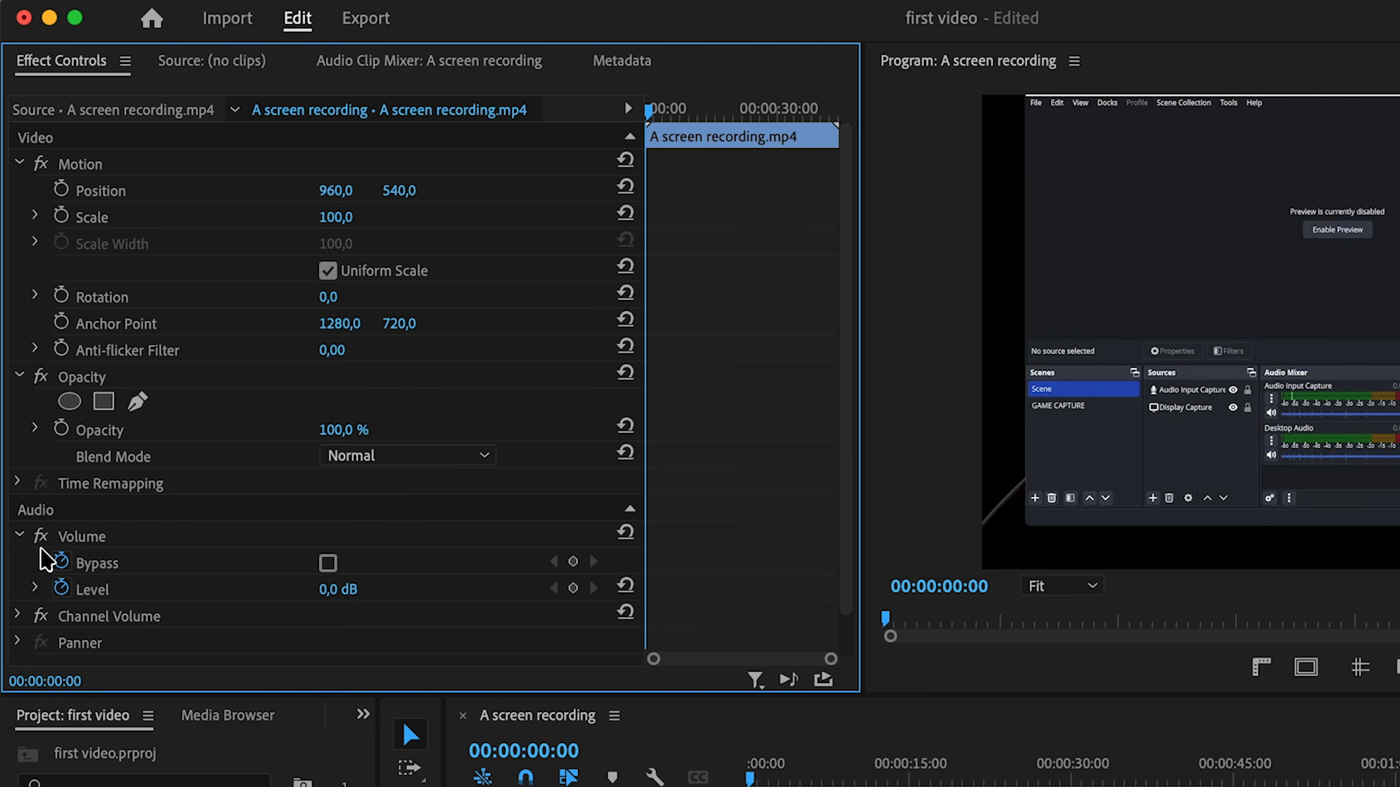
pyautogui.click(19, 535)
pyautogui.click(19, 377)
pyautogui.click(20, 162)
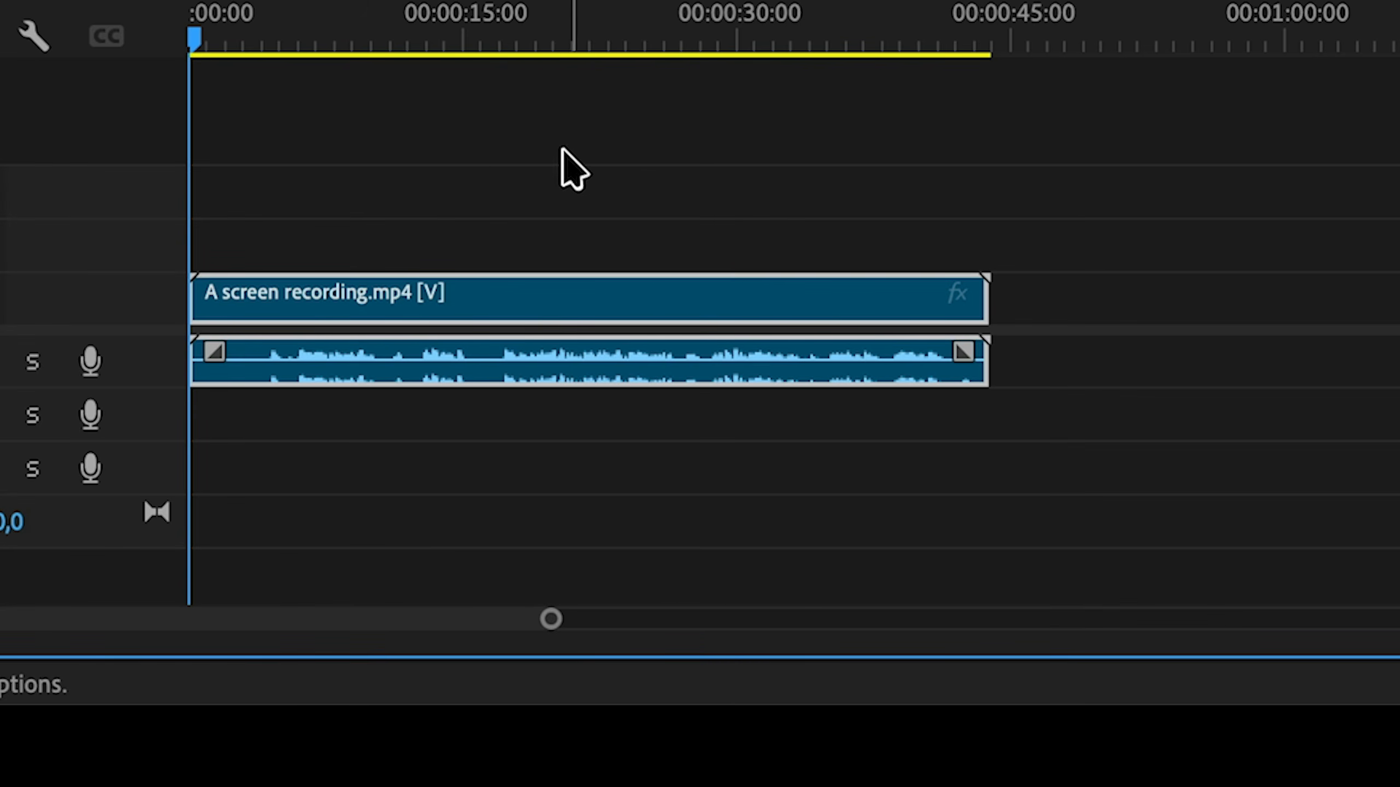
# Select the screen recording clip and expand its Motion properties in Effect Controls
pyautogui.moveTo(487, 122); pyautogui.dragTo(767, 490)
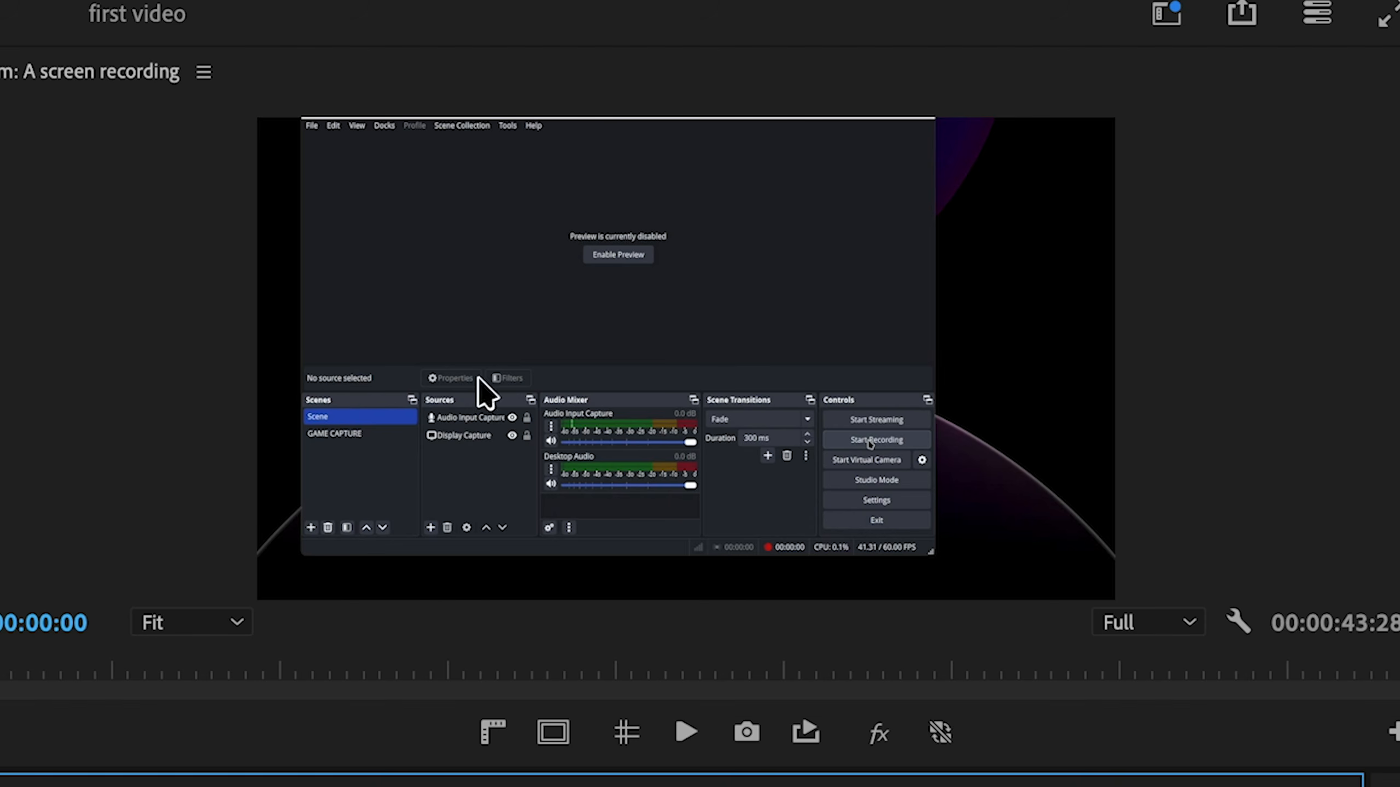
pyautogui.click(568, 458)
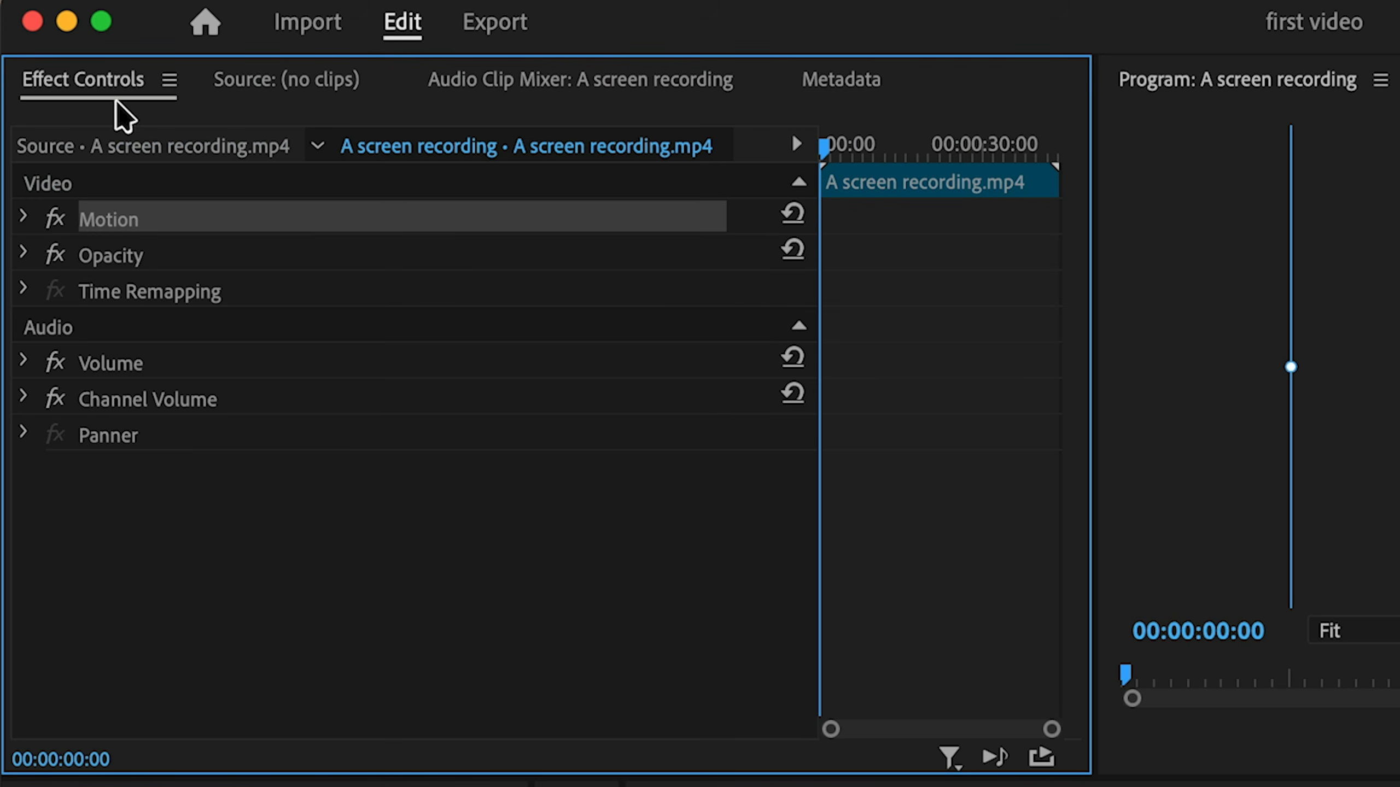
pyautogui.click(23, 218)
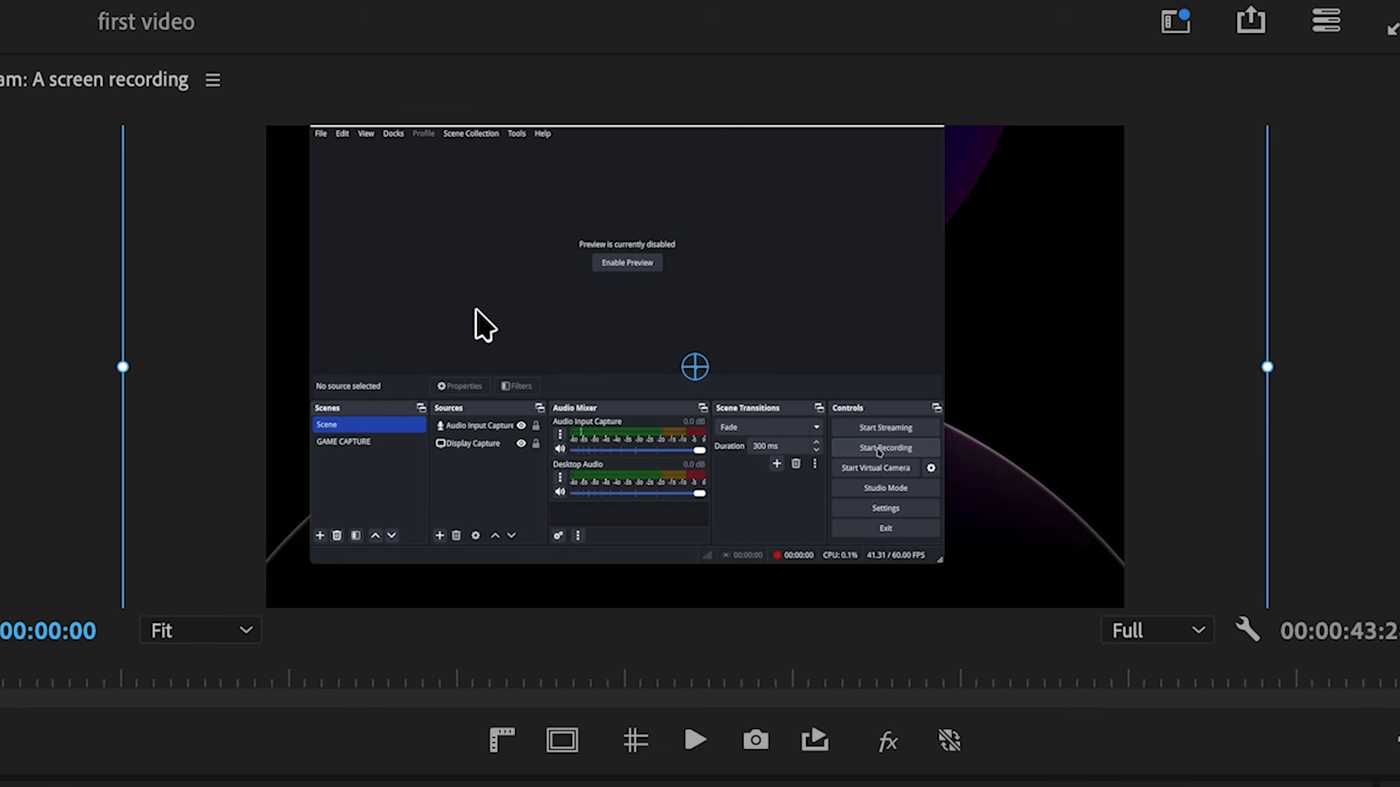
# Try moving the clip within the frame to position about 787,5 by 497,9 and reset its Position parameter
pyautogui.moveTo(475, 310); pyautogui.dragTo(381, 291)
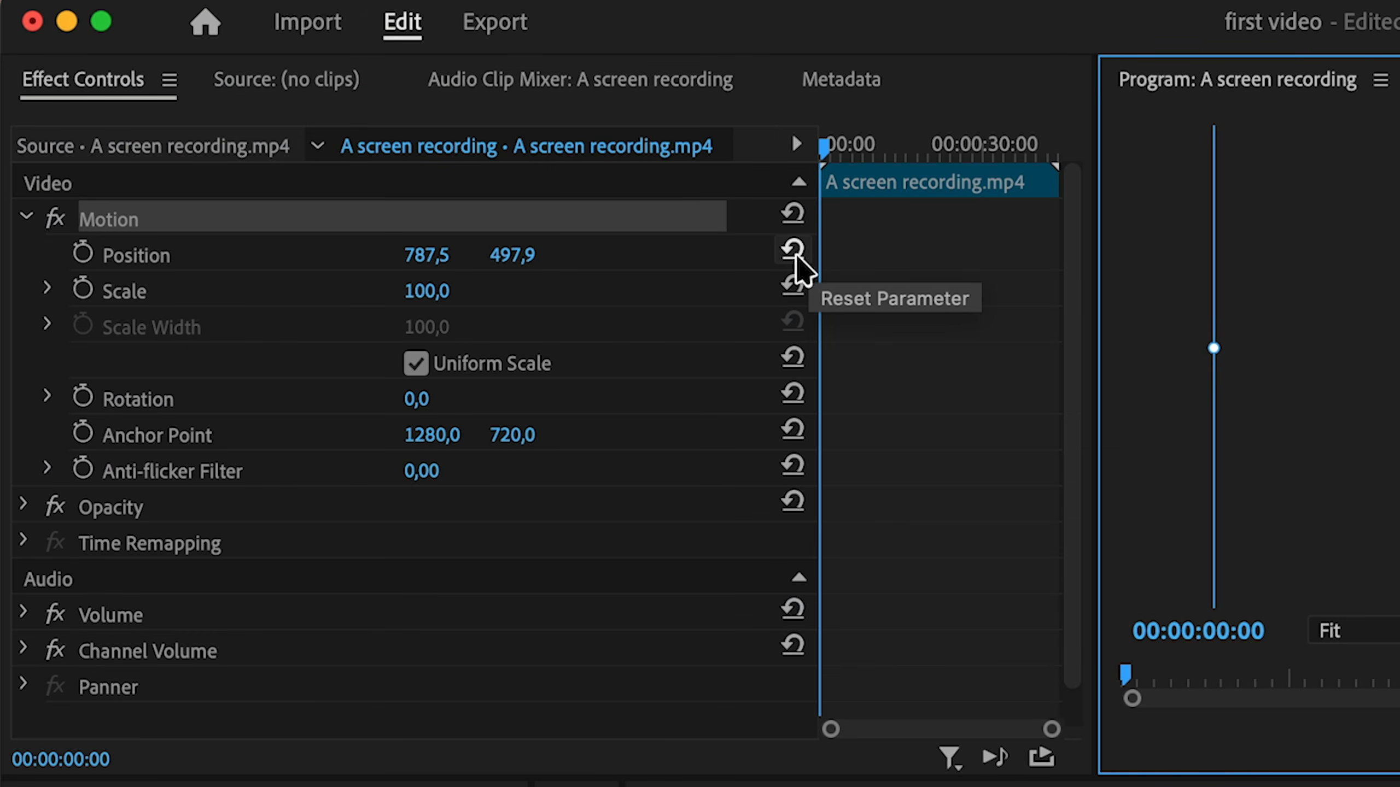
pyautogui.click(794, 255)
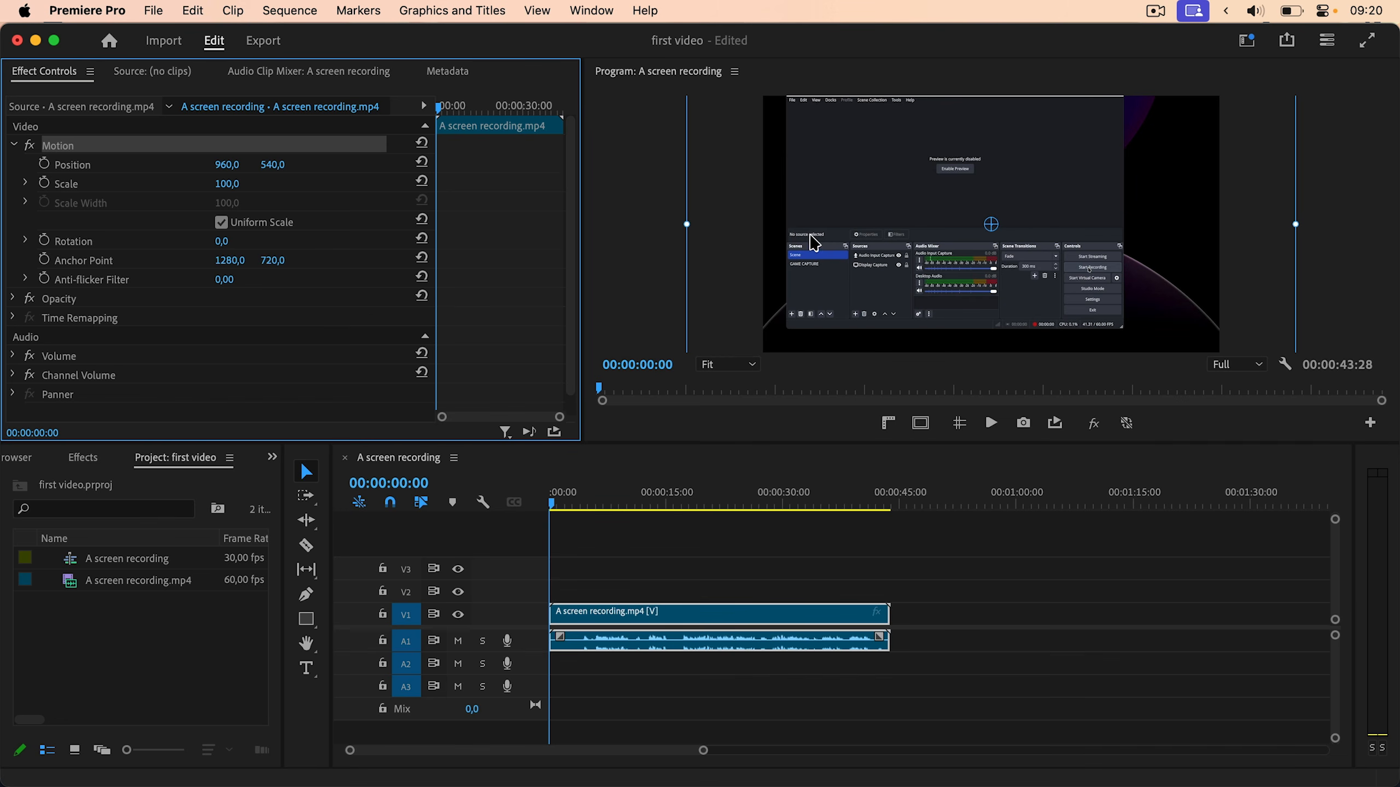
# Set the screen recording clip's Scale to 75 in its Motion properties and narrow the Effect Controls panel
pyautogui.click(227, 185)
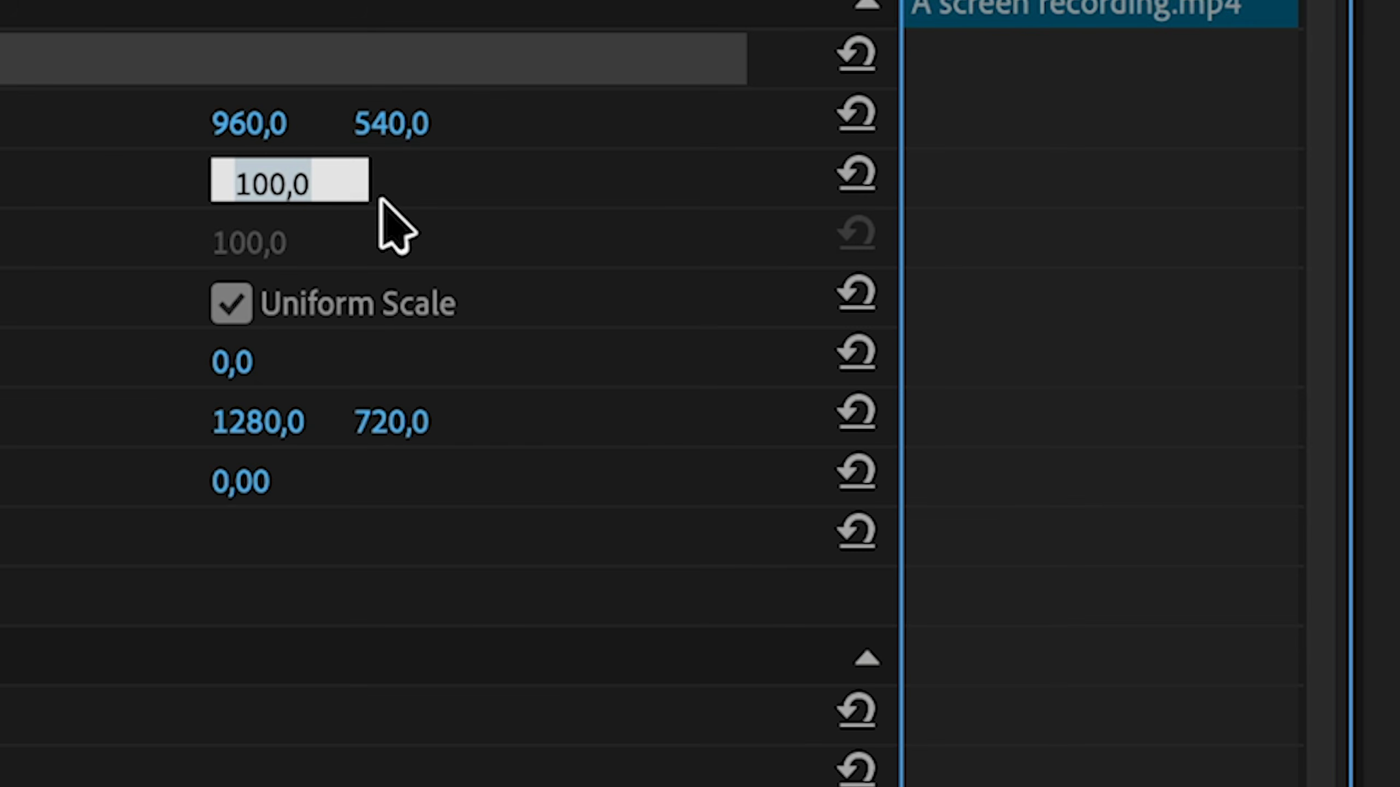
pyautogui.click(432, 194)
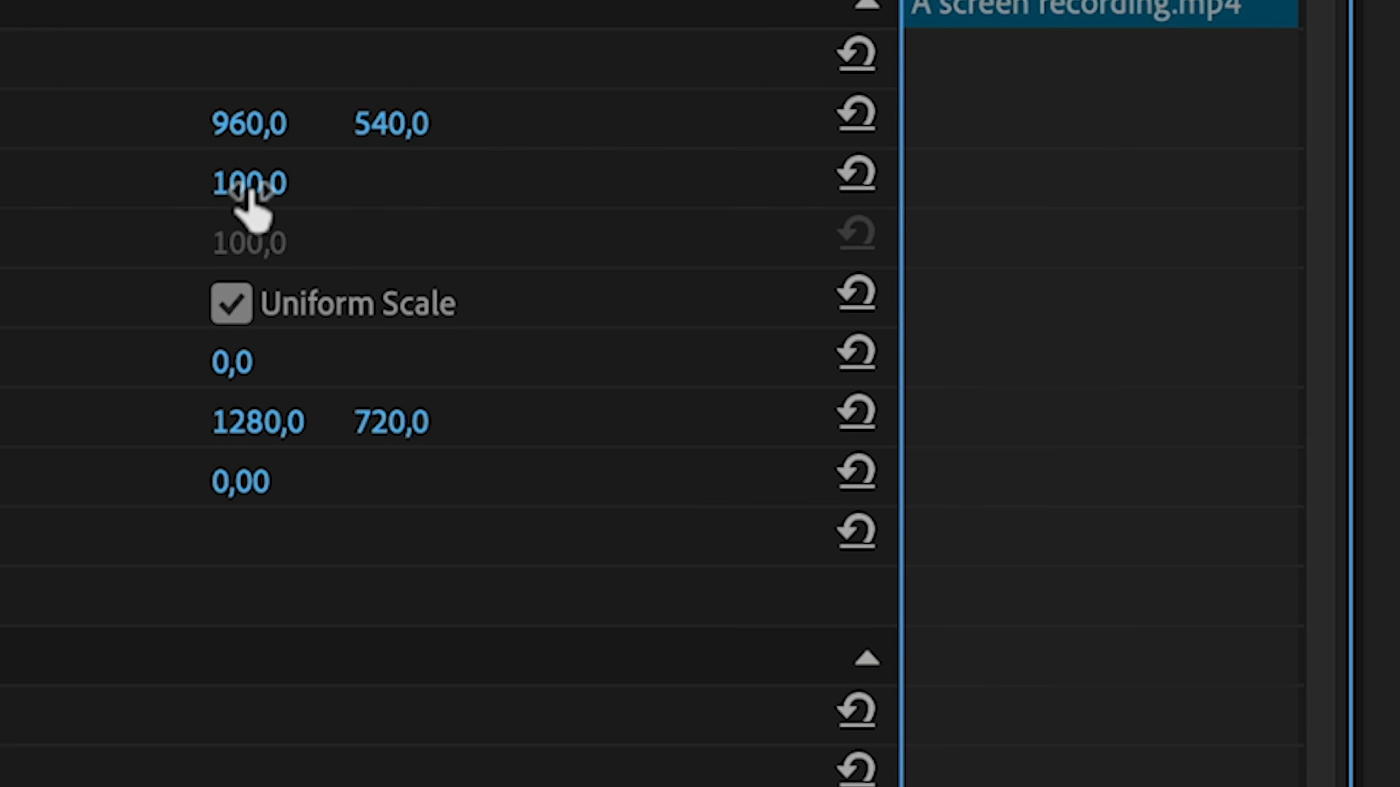
pyautogui.moveTo(249, 183); pyautogui.dragTo(224, 183)
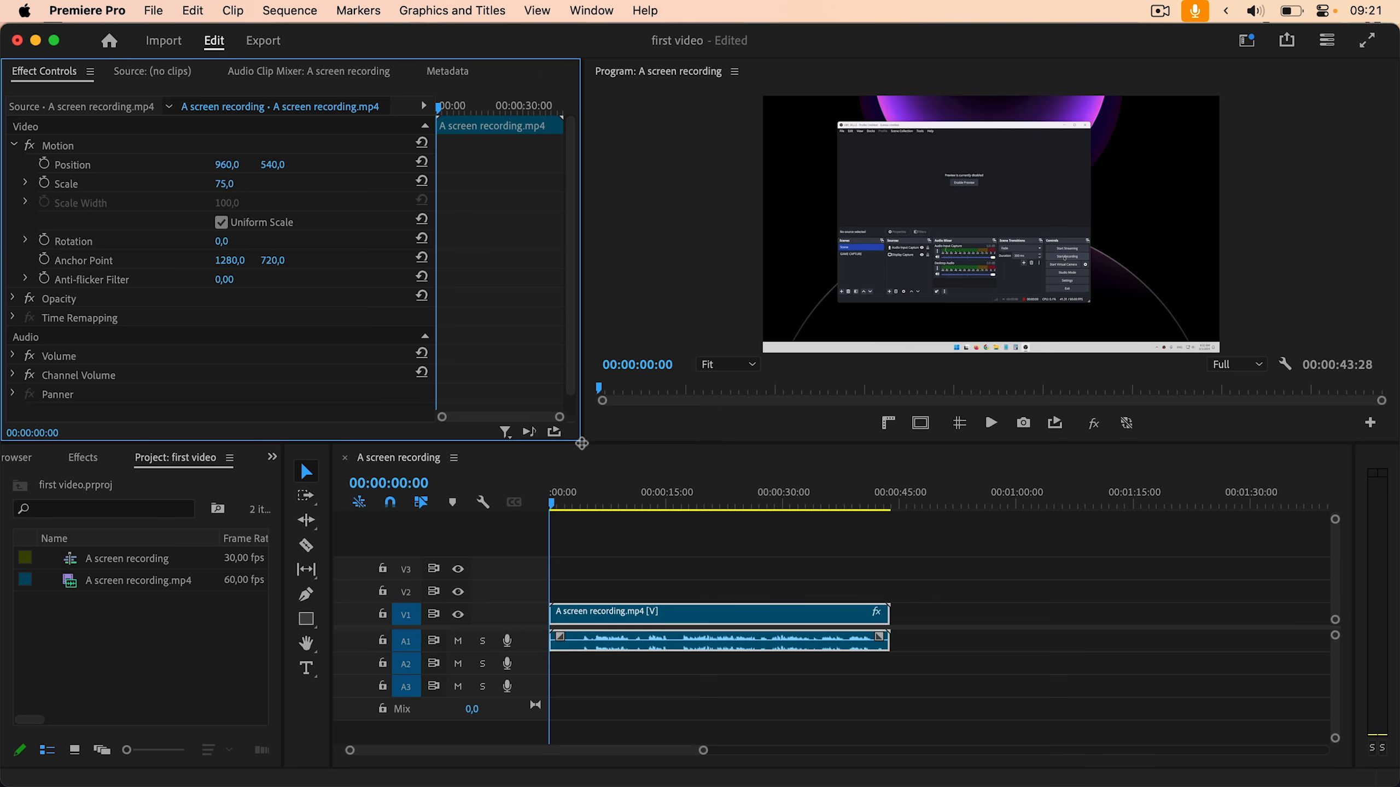
pyautogui.moveTo(497, 425)
pyautogui.mouseDown()
pyautogui.moveTo(498, 527)
pyautogui.moveTo(498, 436)
pyautogui.mouseUp()
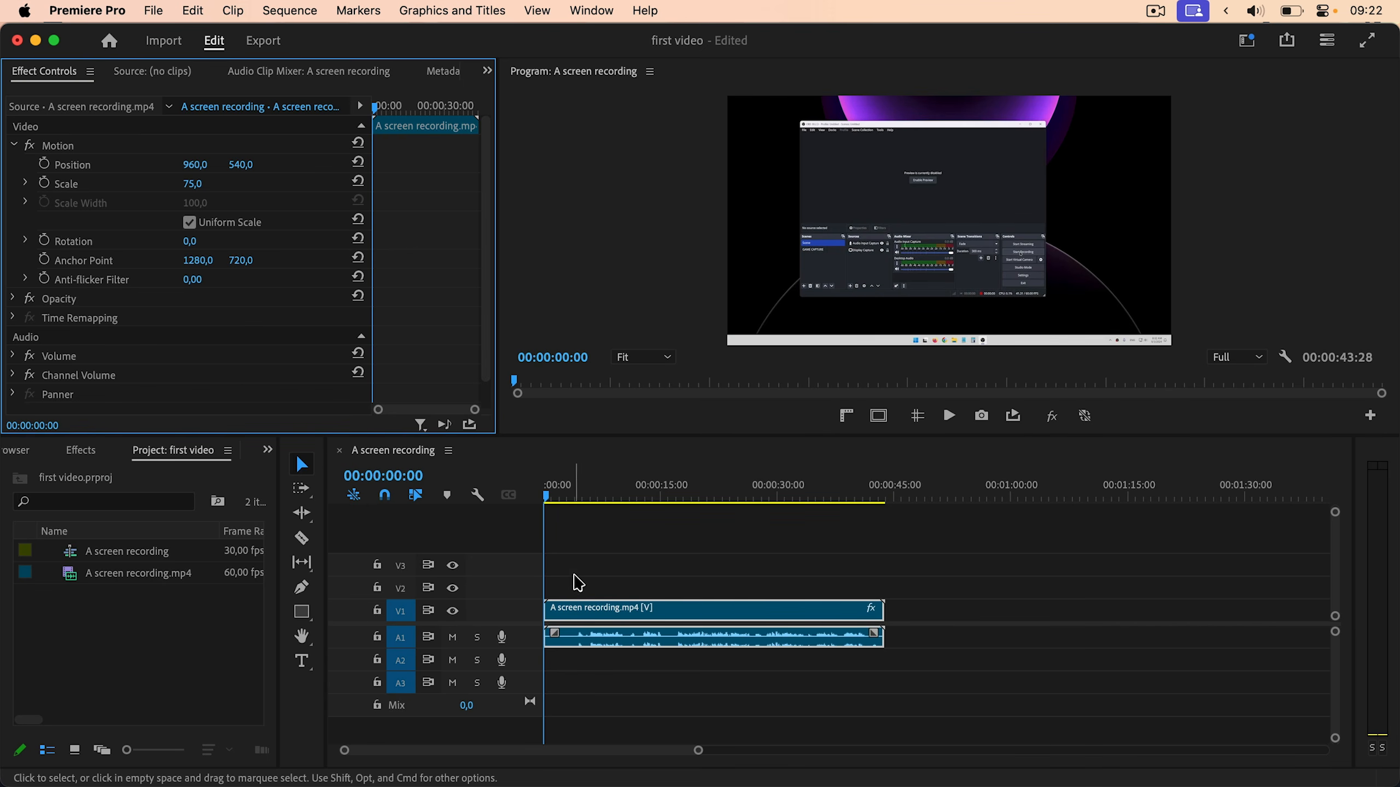
# Play the first seconds of the screen recording to find where the speech begins
pyautogui.press('=')
pyautogui.scroll(2, 559, 590)
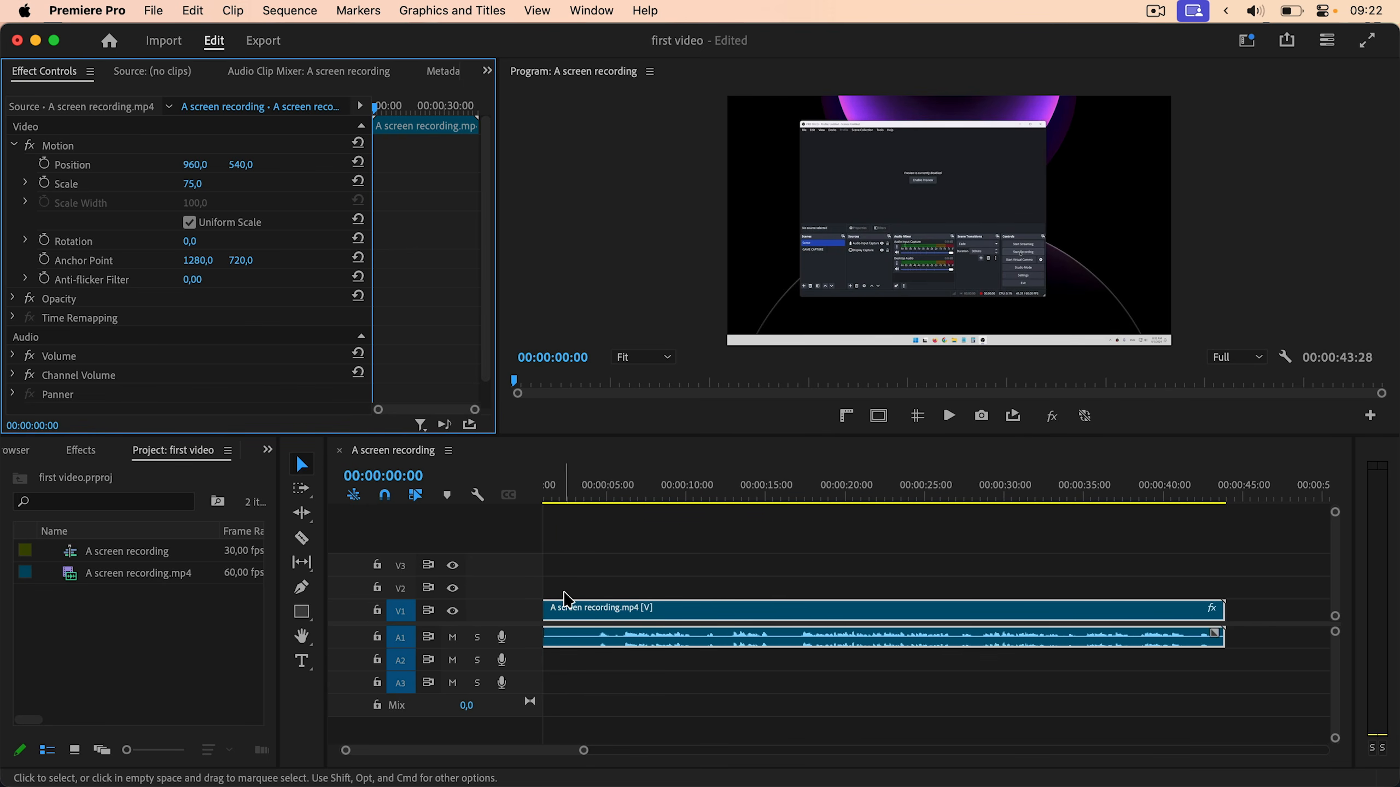
pyautogui.scroll(-2, 627, 608)
pyautogui.scroll(-2, 630, 616)
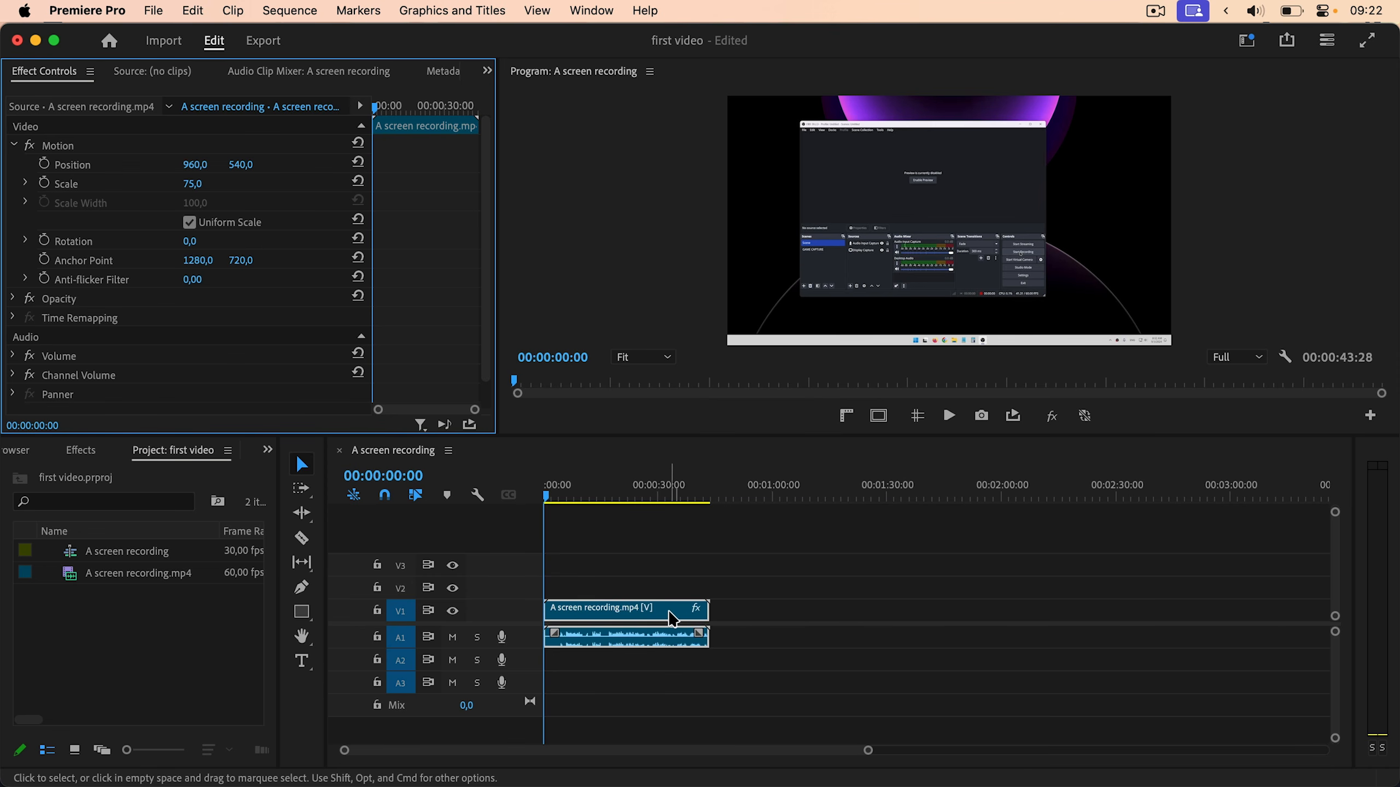
pyautogui.scroll(8, 672, 619)
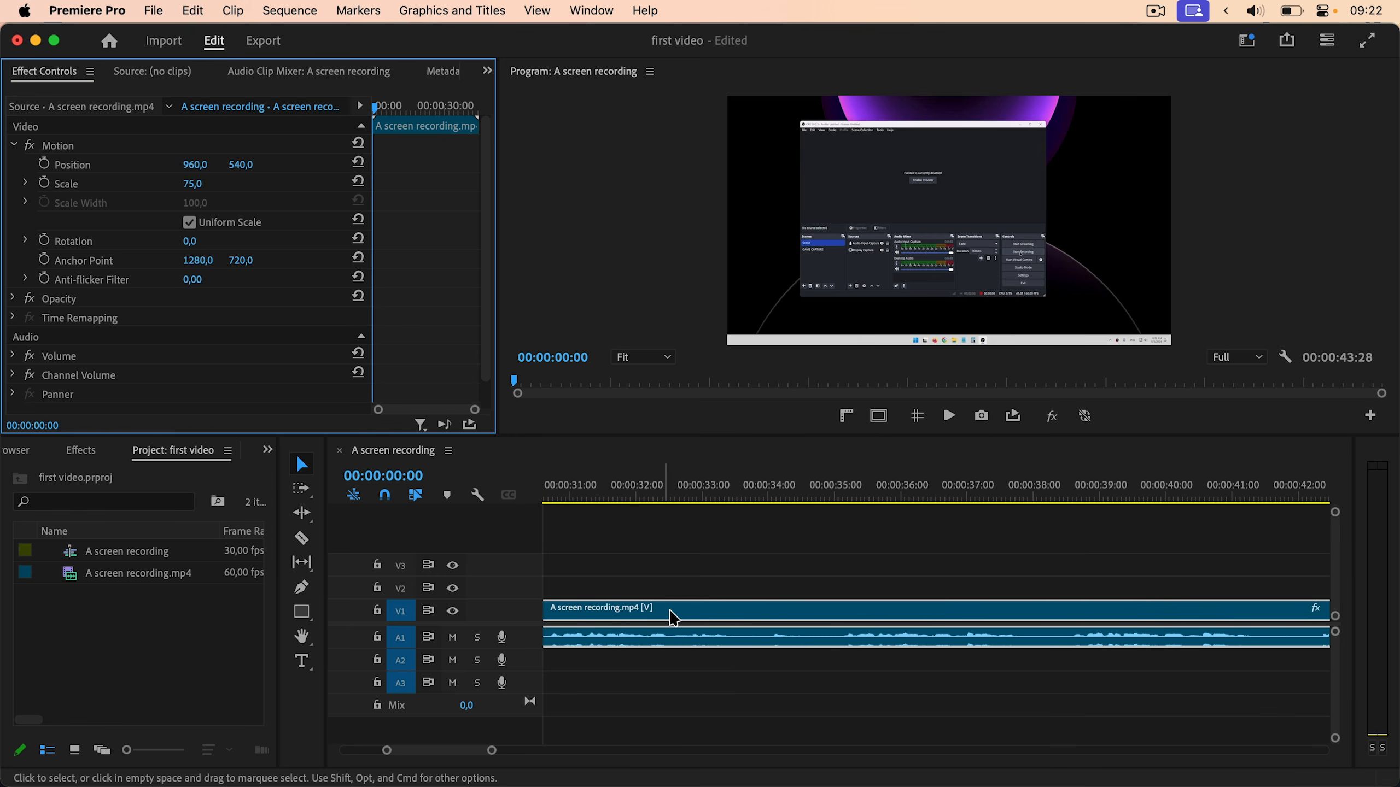
pyautogui.scroll(-10, 678, 613)
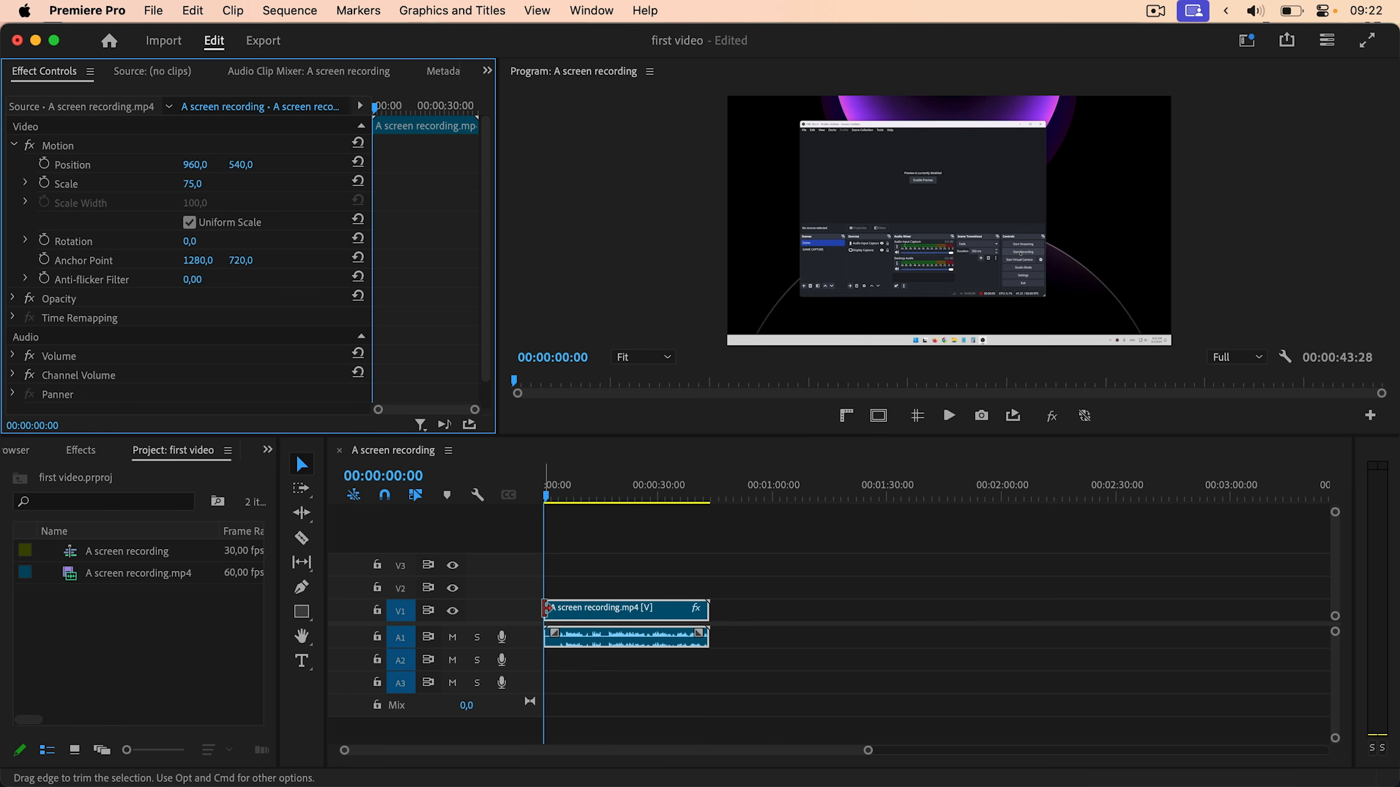
pyautogui.scroll(6, 547, 608)
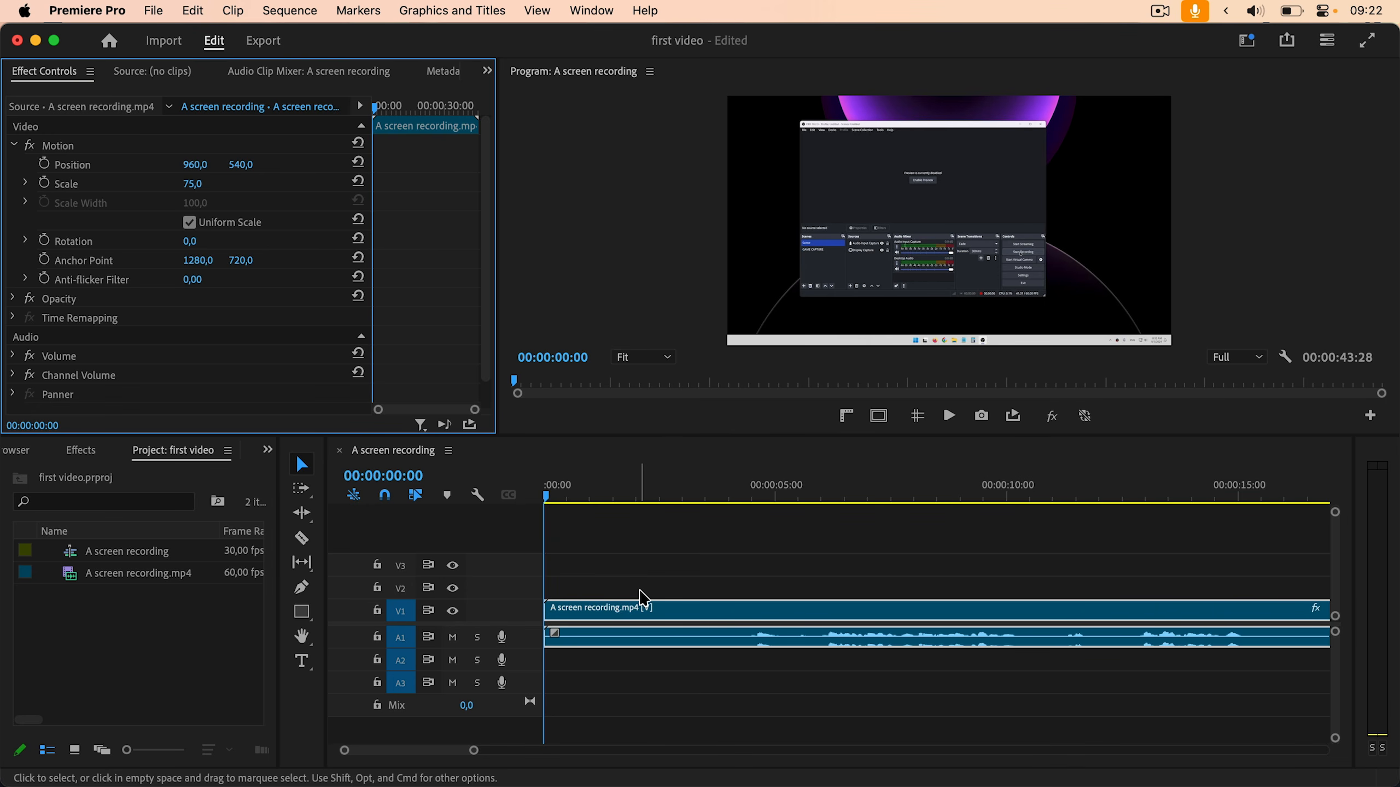
pyautogui.press('space')
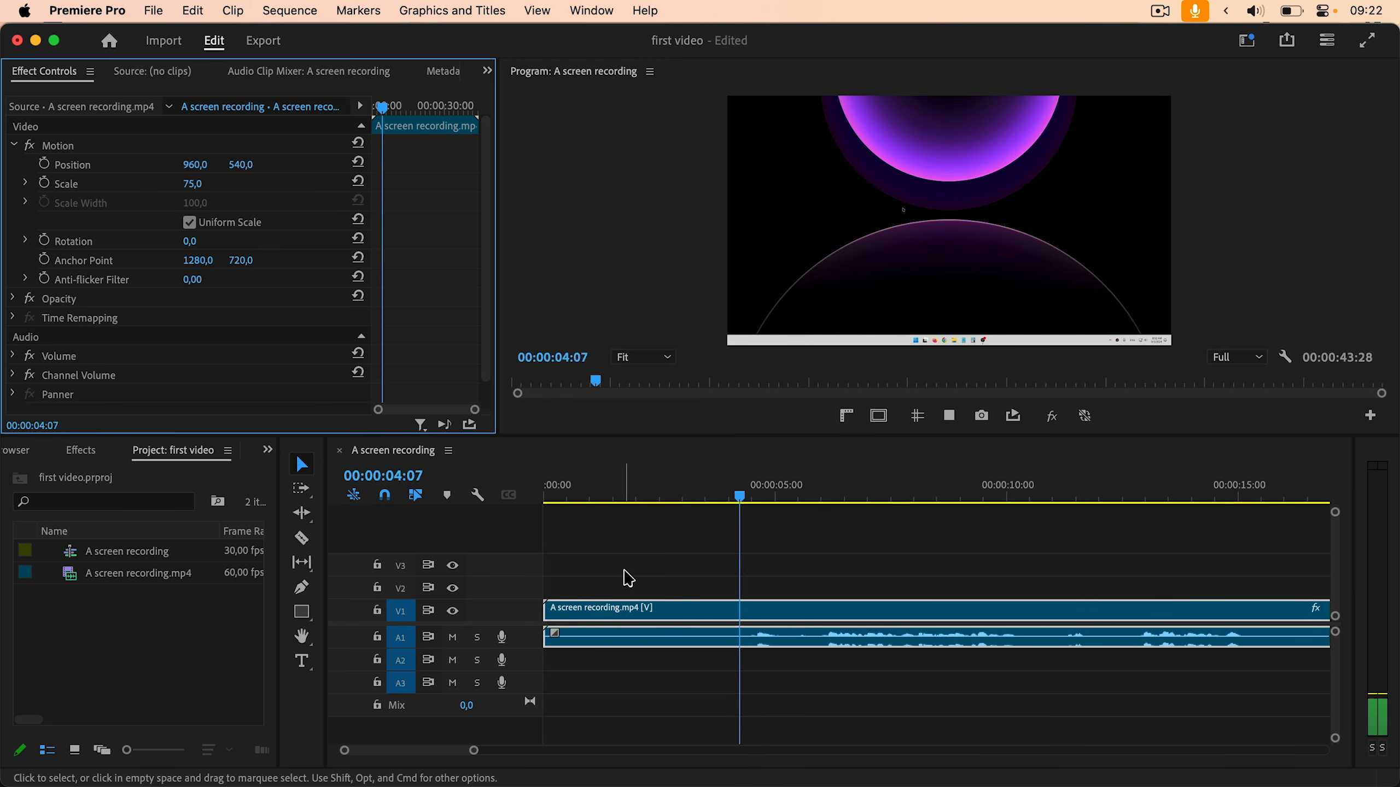
pyautogui.click(573, 576)
# Cut the screen recording with the Razor Tool just before the speech, at about 4.4 seconds, and return to the Selection Tool
pyautogui.moveTo(481, 519); pyautogui.dragTo(766, 674)
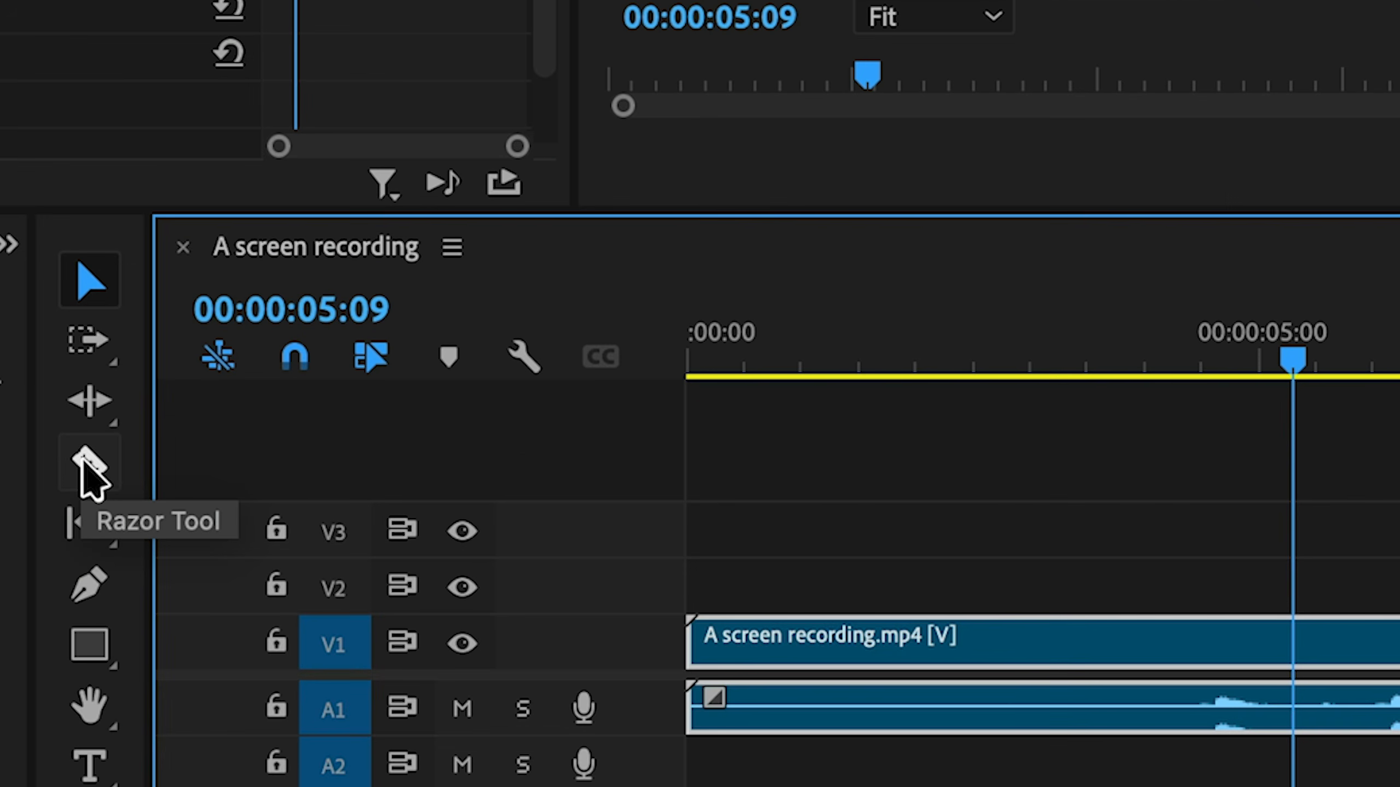
pyautogui.click(90, 478)
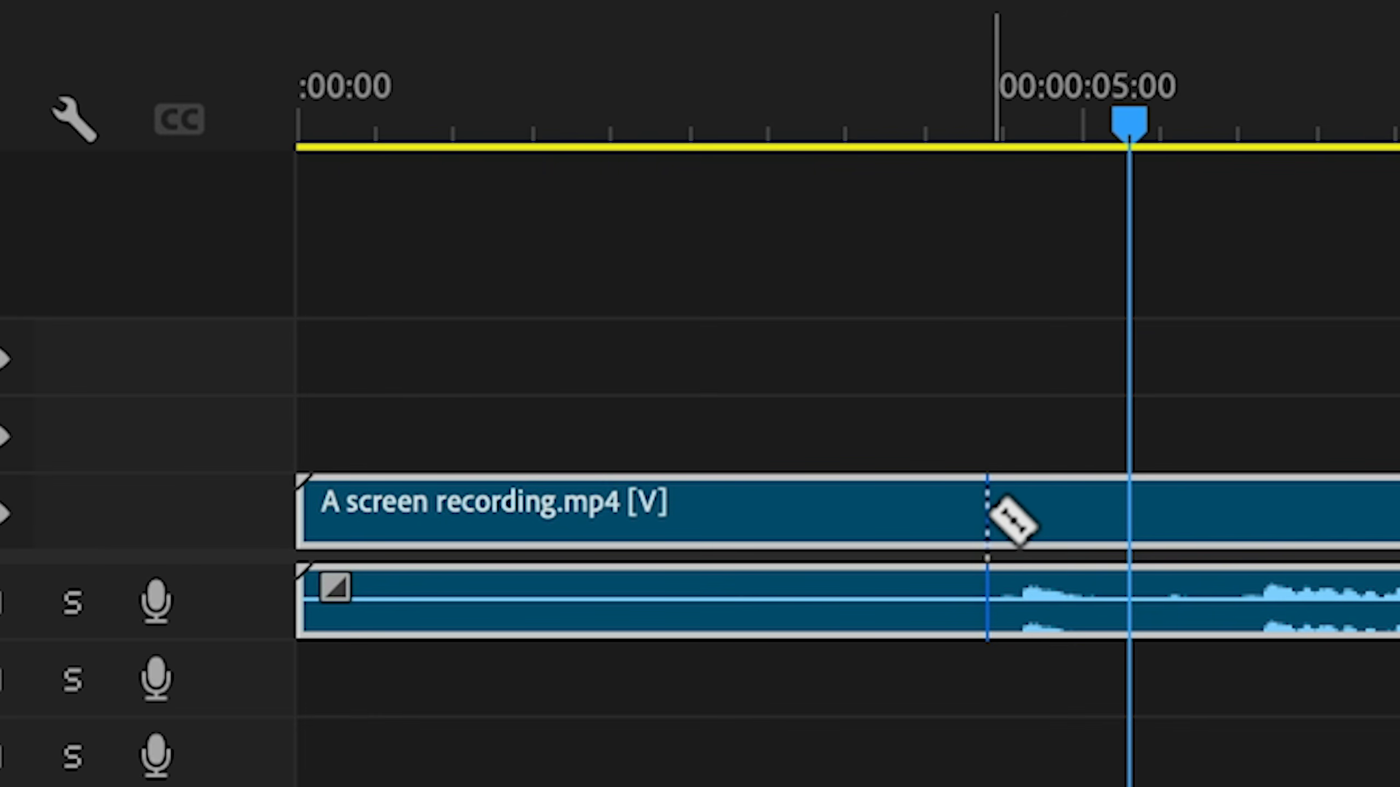
pyautogui.click(987, 510)
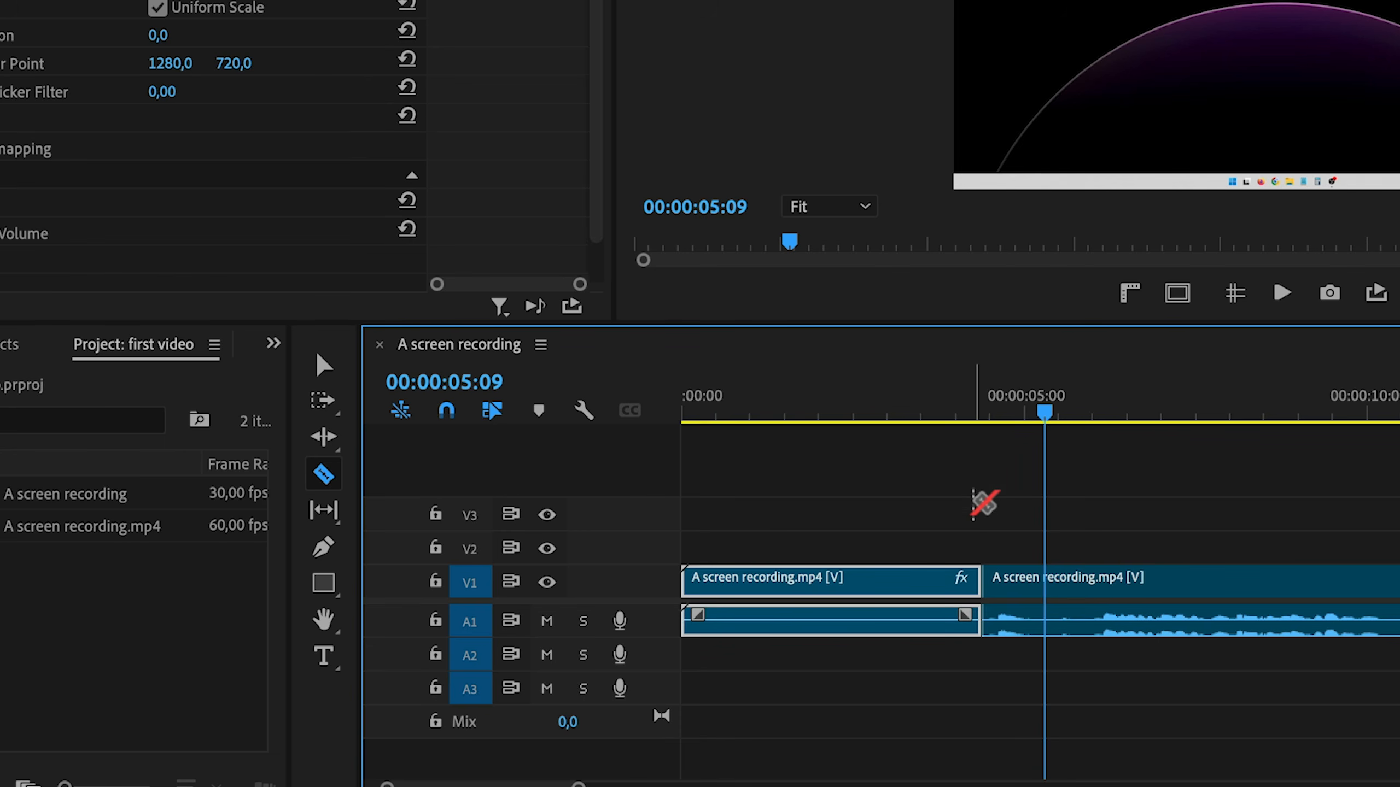
pyautogui.press('v')
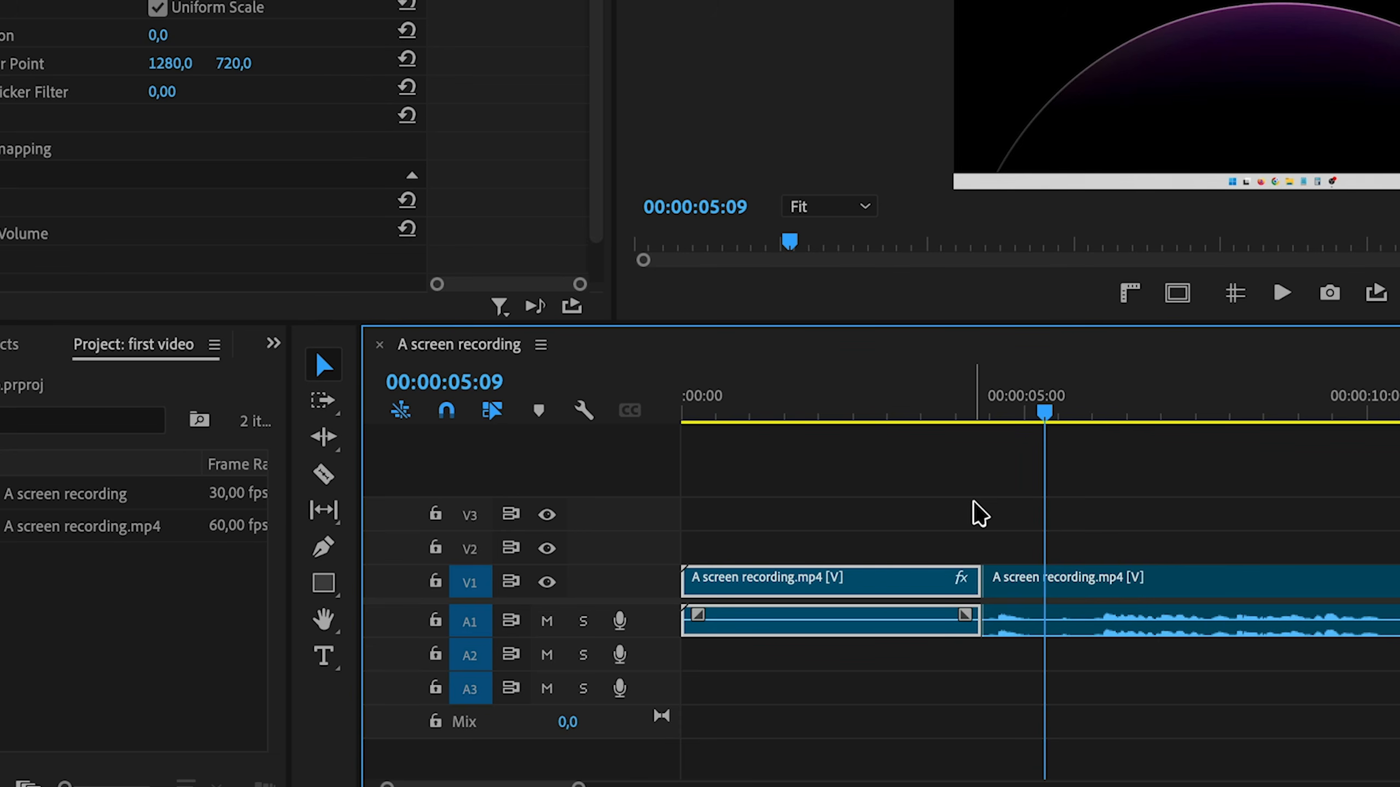
# Split the silent opening segment with the Razor Tool at about 3.6, 2.7 and 1.7 seconds
pyautogui.click(332, 473)
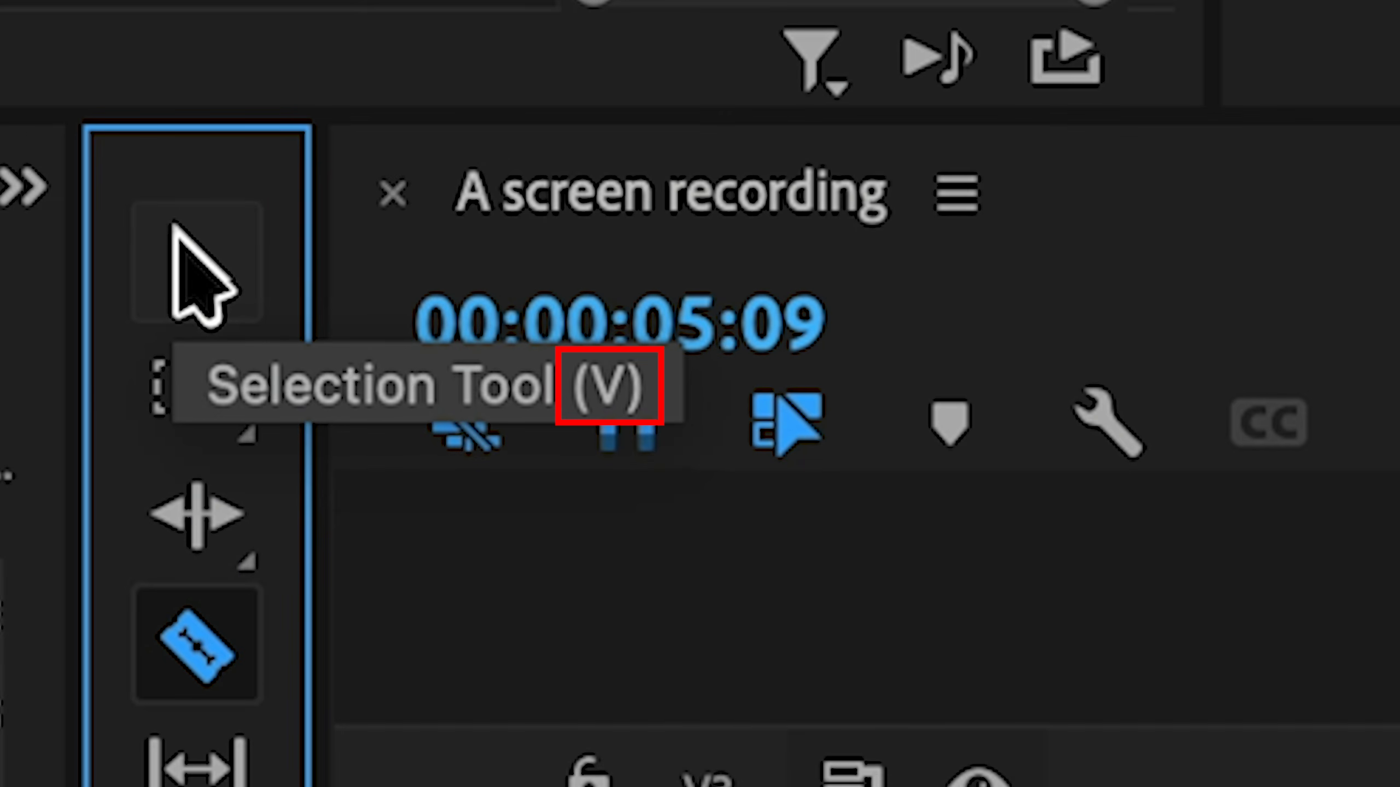
pyautogui.click(576, 405)
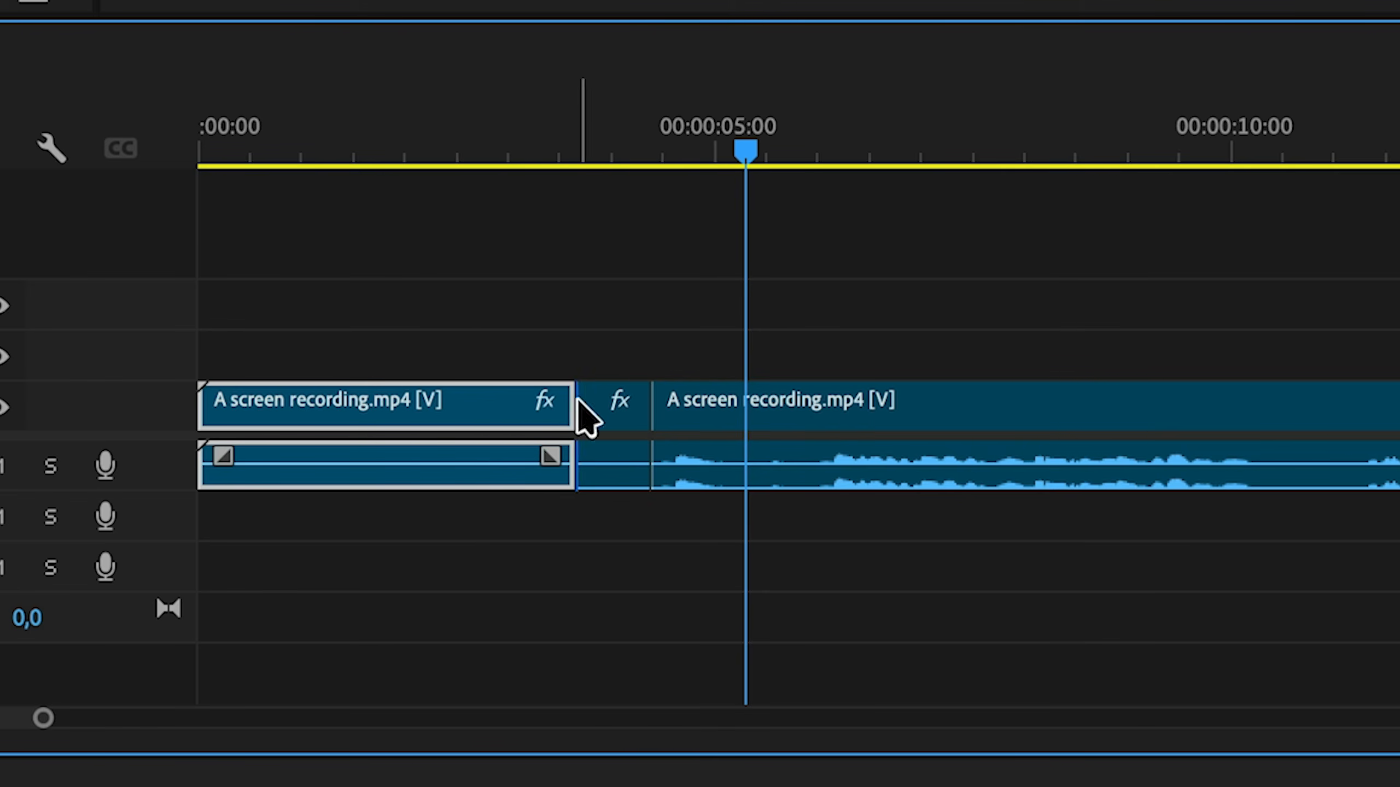
pyautogui.click(473, 402)
pyautogui.click(377, 402)
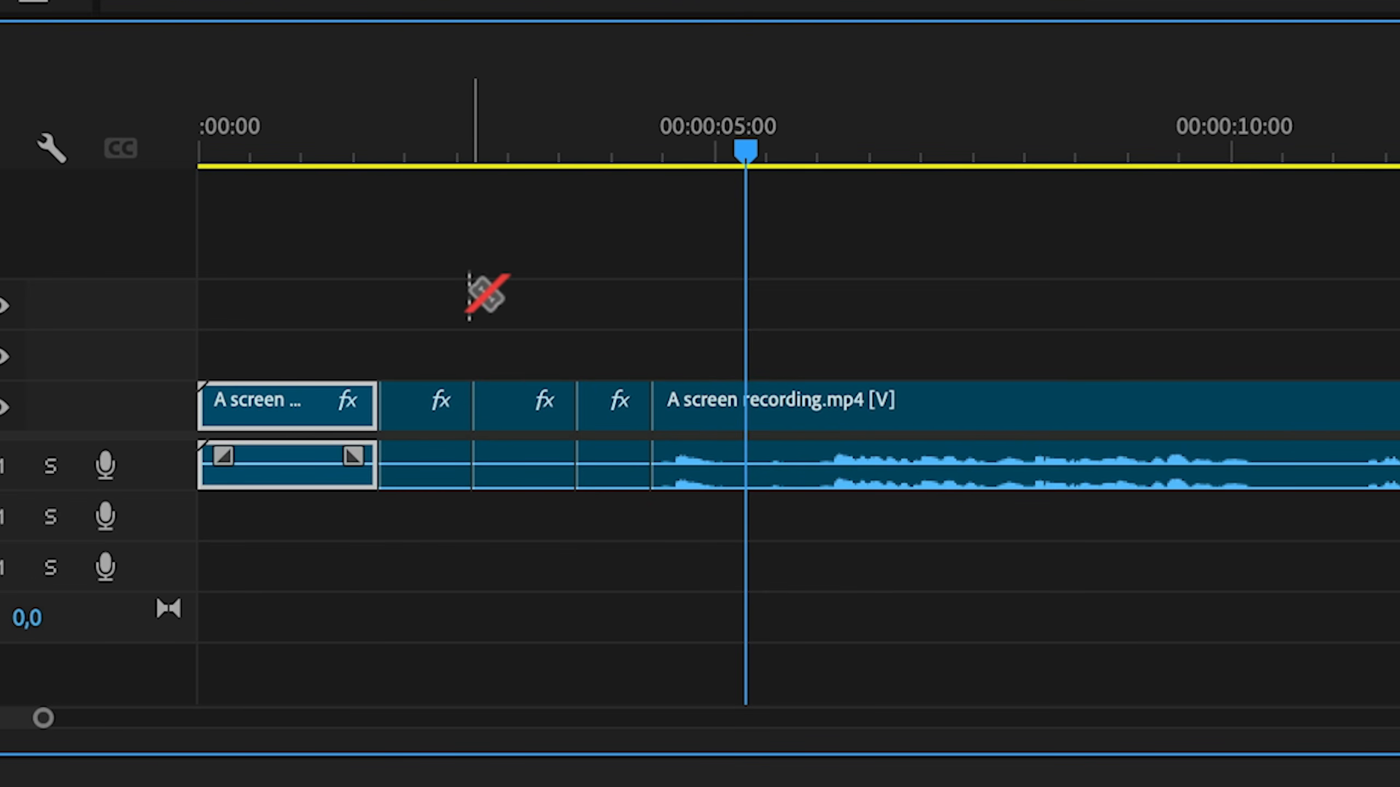
# Select the three short pieces before the speech segment together with the Selection Tool and clear the selection
pyautogui.press('v')
pyautogui.moveTo(422, 318); pyautogui.dragTo(628, 533)
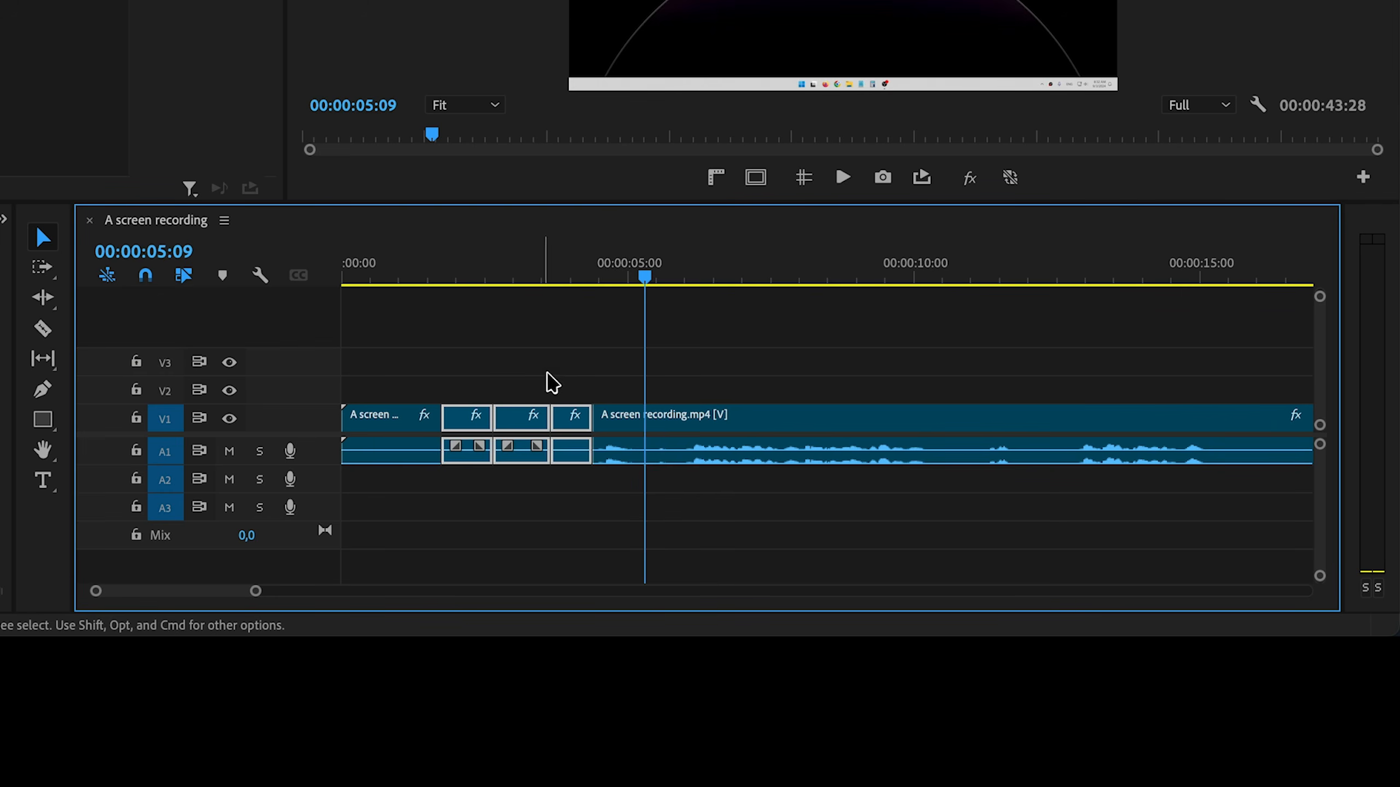
pyautogui.click(538, 364)
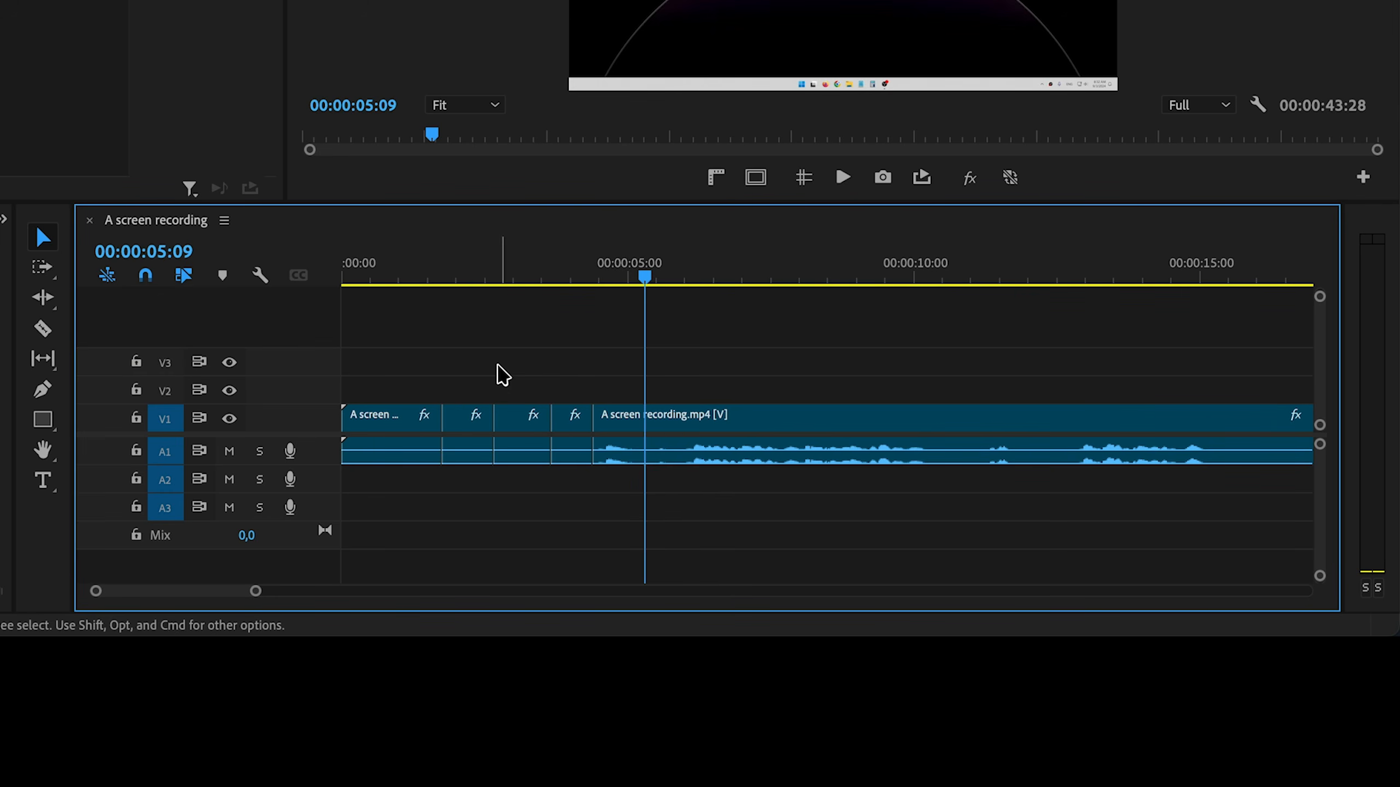
# Try deleting the three short pieces before the speech segment one at a time and moving the speech segment earlier
pyautogui.moveTo(523, 350); pyautogui.dragTo(544, 473)
pyautogui.moveTo(518, 340); pyautogui.dragTo(543, 497)
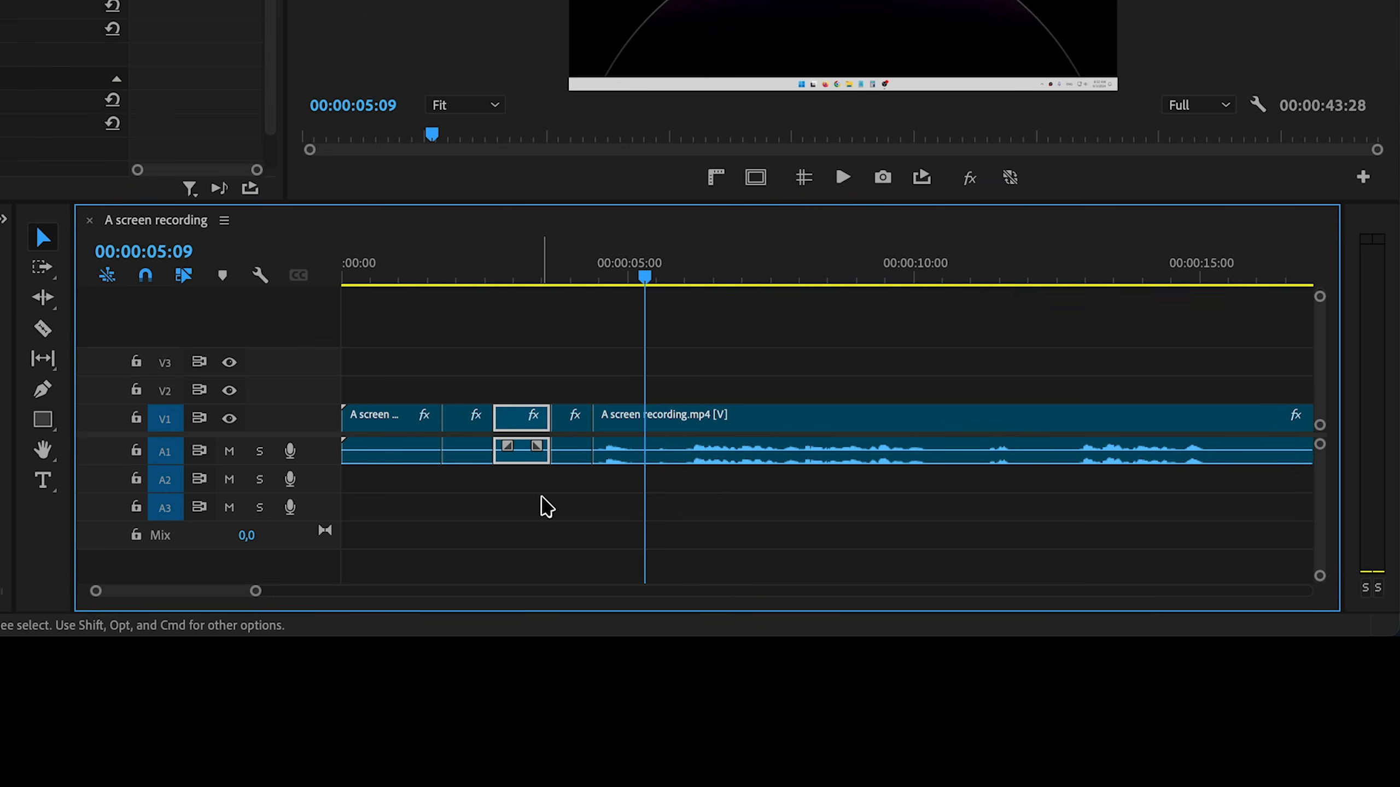
pyautogui.press('Delete')
pyautogui.moveTo(562, 387); pyautogui.dragTo(576, 474)
pyautogui.press('Delete')
pyautogui.moveTo(464, 379); pyautogui.dragTo(491, 466)
pyautogui.press('Delete')
pyautogui.moveTo(633, 416); pyautogui.dragTo(539, 417)
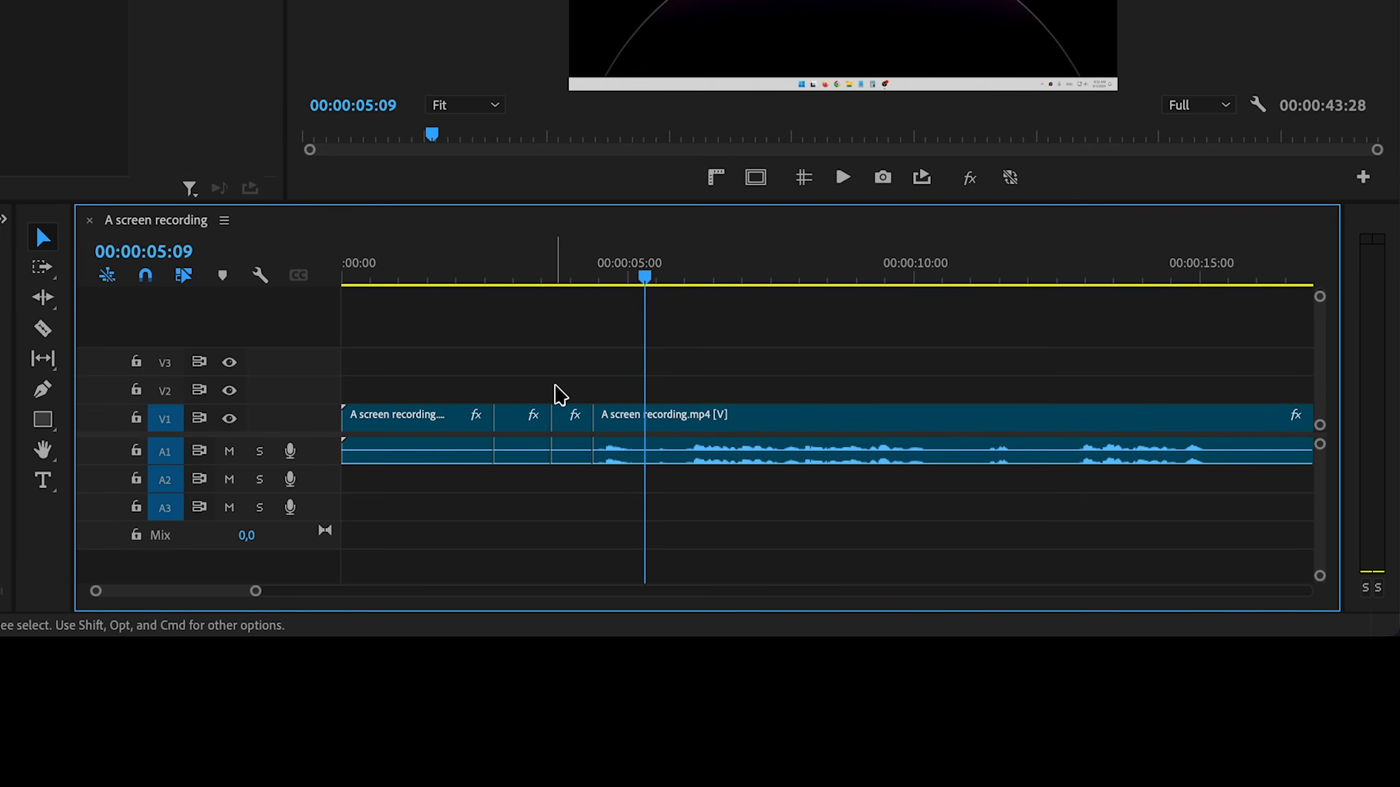
# Try deleting the silent opening segment before the speech, and undo the deletion
pyautogui.moveTo(464, 377); pyautogui.dragTo(551, 496)
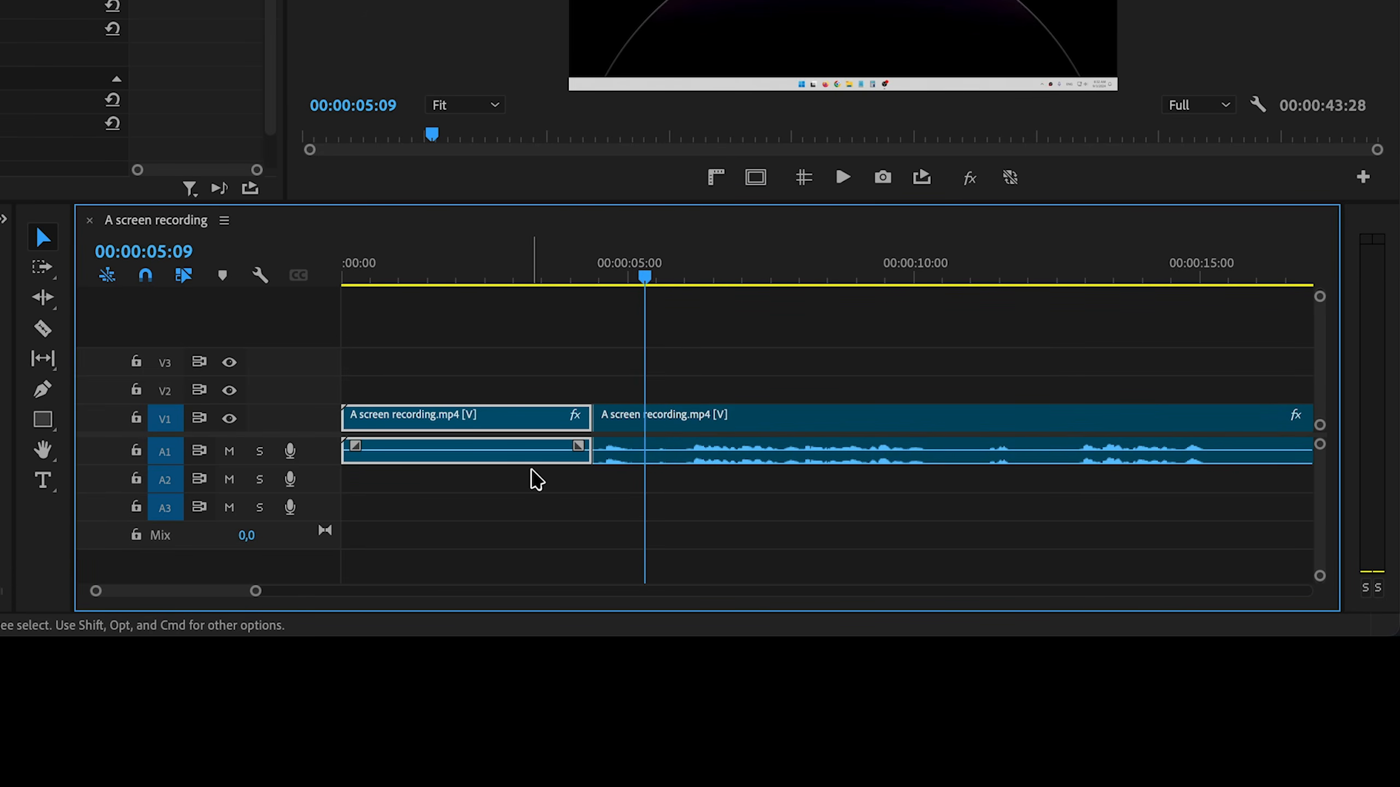
pyautogui.press('Delete')
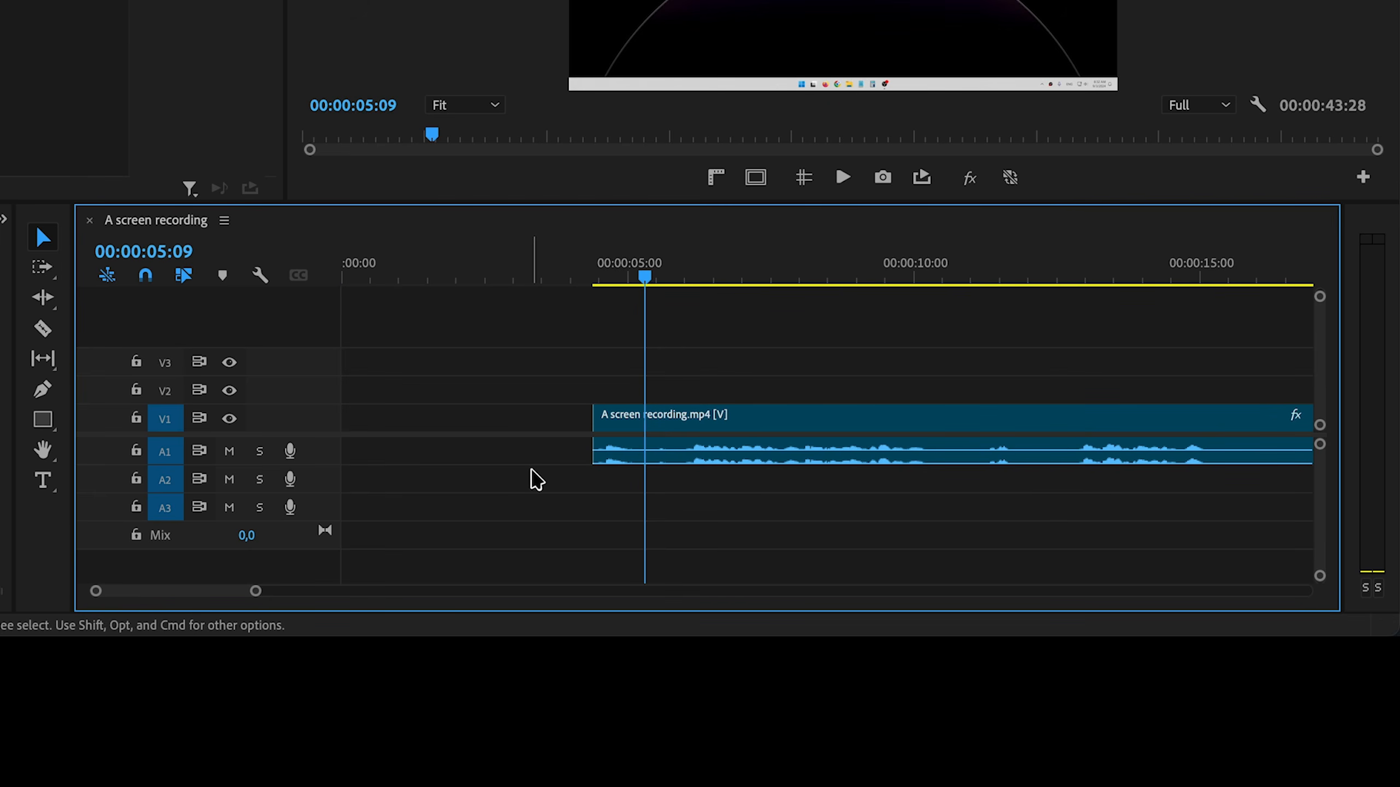
pyautogui.press('super+z')
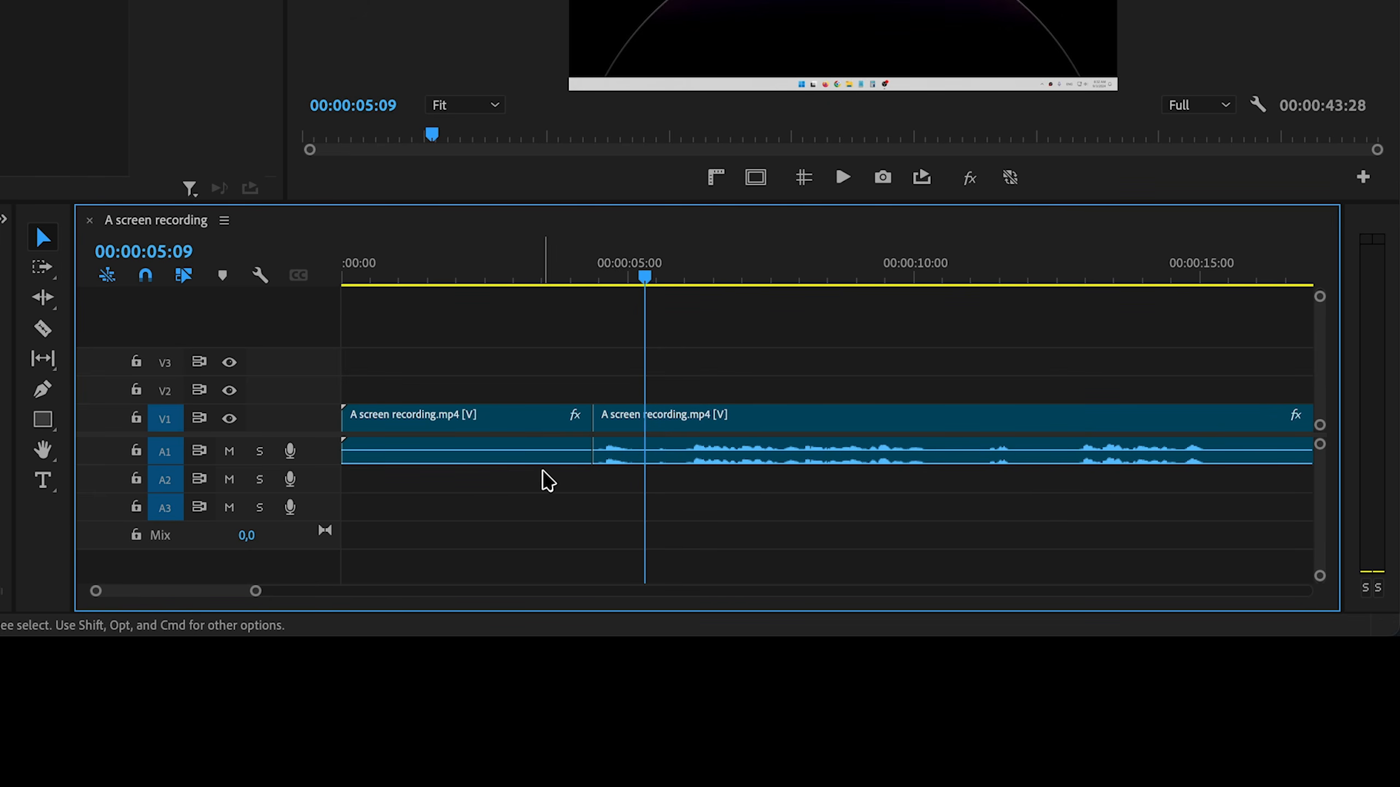
# Try moving the speech segment earlier over the silent opening segment, and undo the move
pyautogui.click(705, 429)
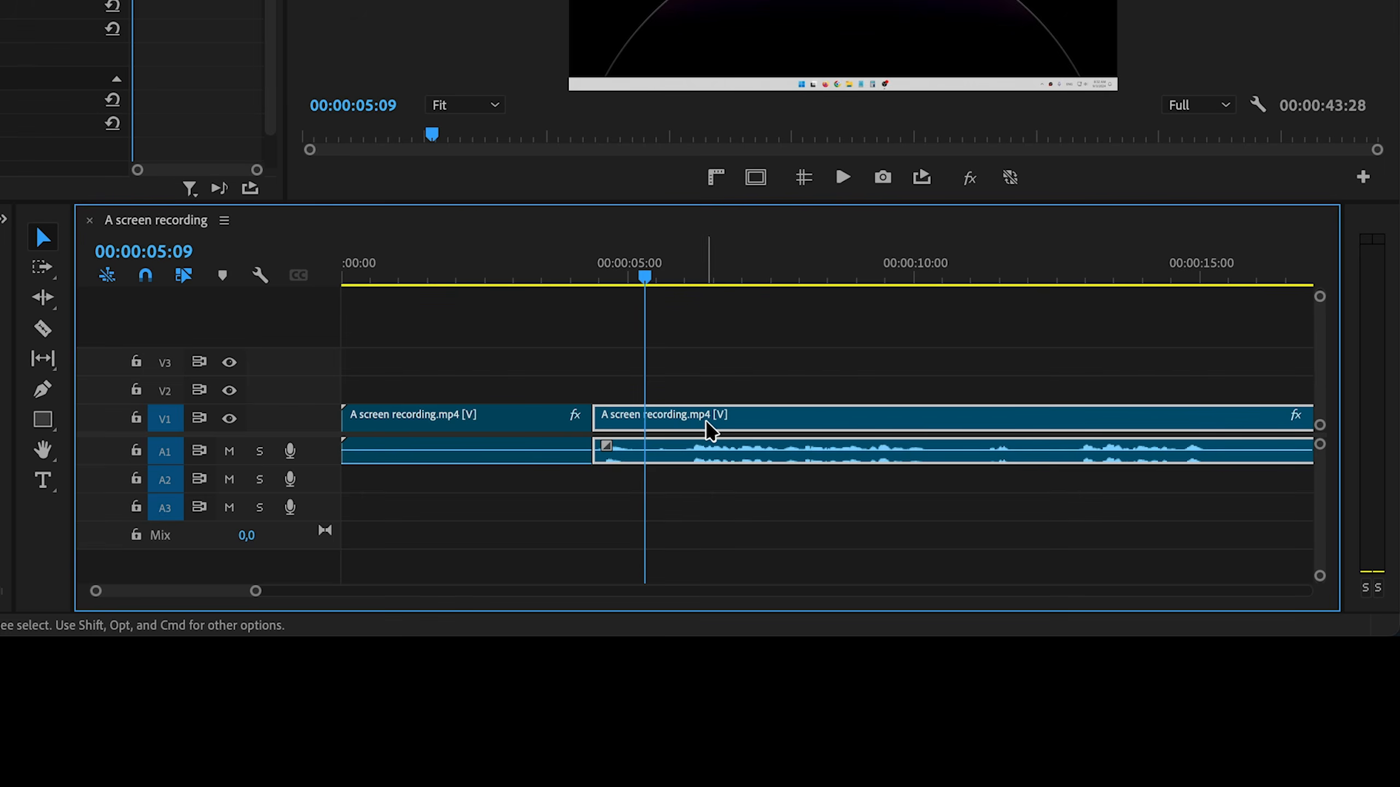
pyautogui.moveTo(706, 424); pyautogui.dragTo(486, 418)
pyautogui.press('super+z')
# Undo the deletion and the extra cuts in the speech segment, keeping only the cut before the speech
pyautogui.press('\\')
pyautogui.press('super+z')
pyautogui.press('super+z')
pyautogui.press('super+z')
pyautogui.press('super+z')
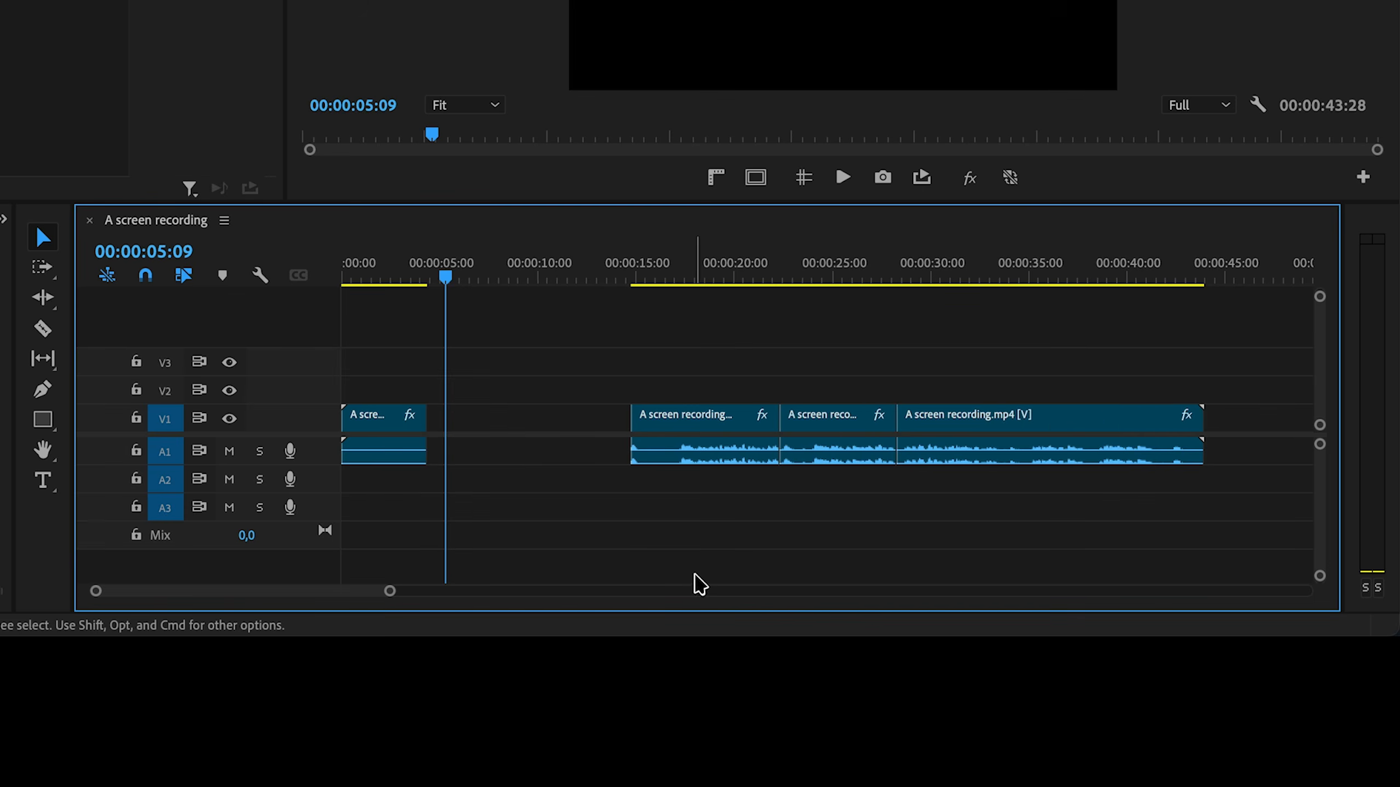
pyautogui.press('super+z')
pyautogui.press('super+z')
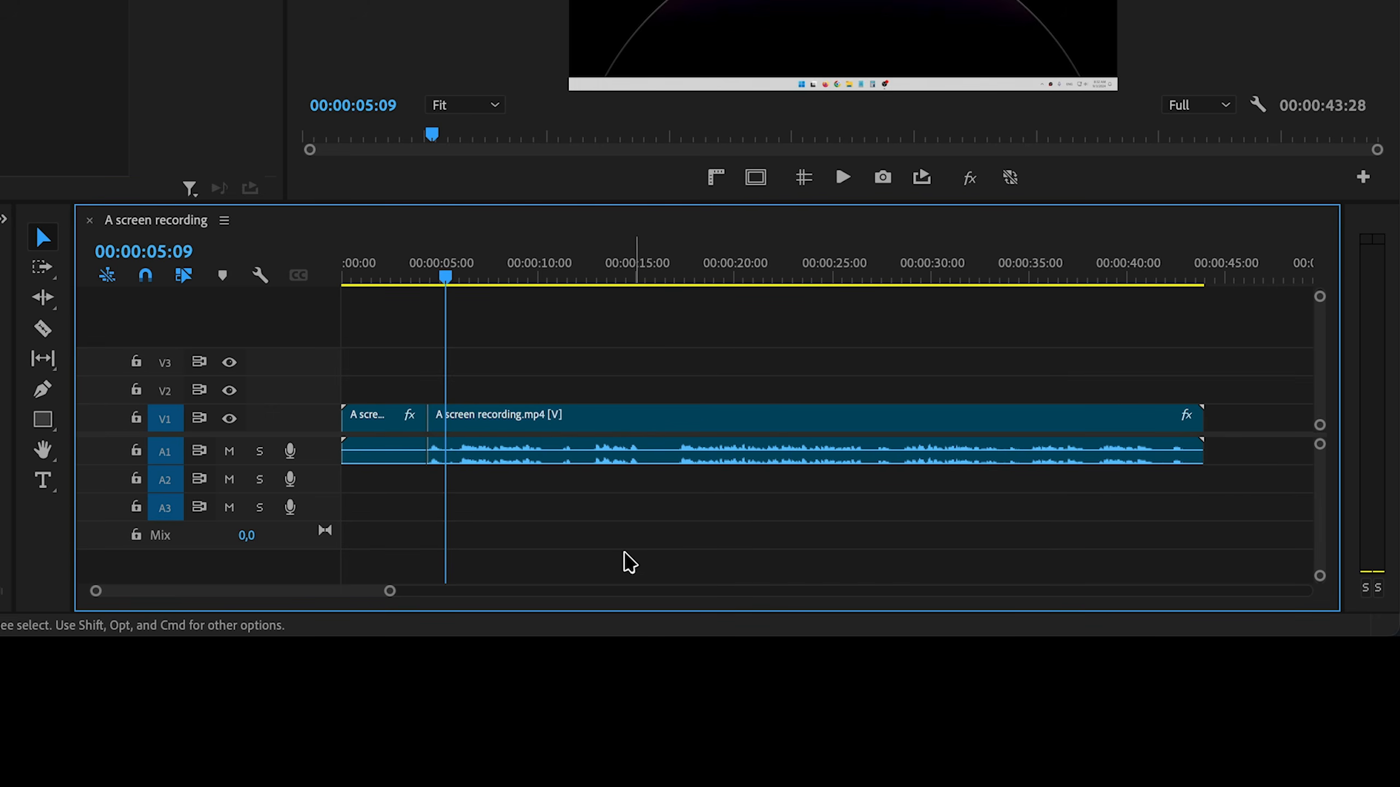
# Delete the silent opening segment before the cut at about 4.4 seconds
pyautogui.press('=')
pyautogui.click(488, 419)
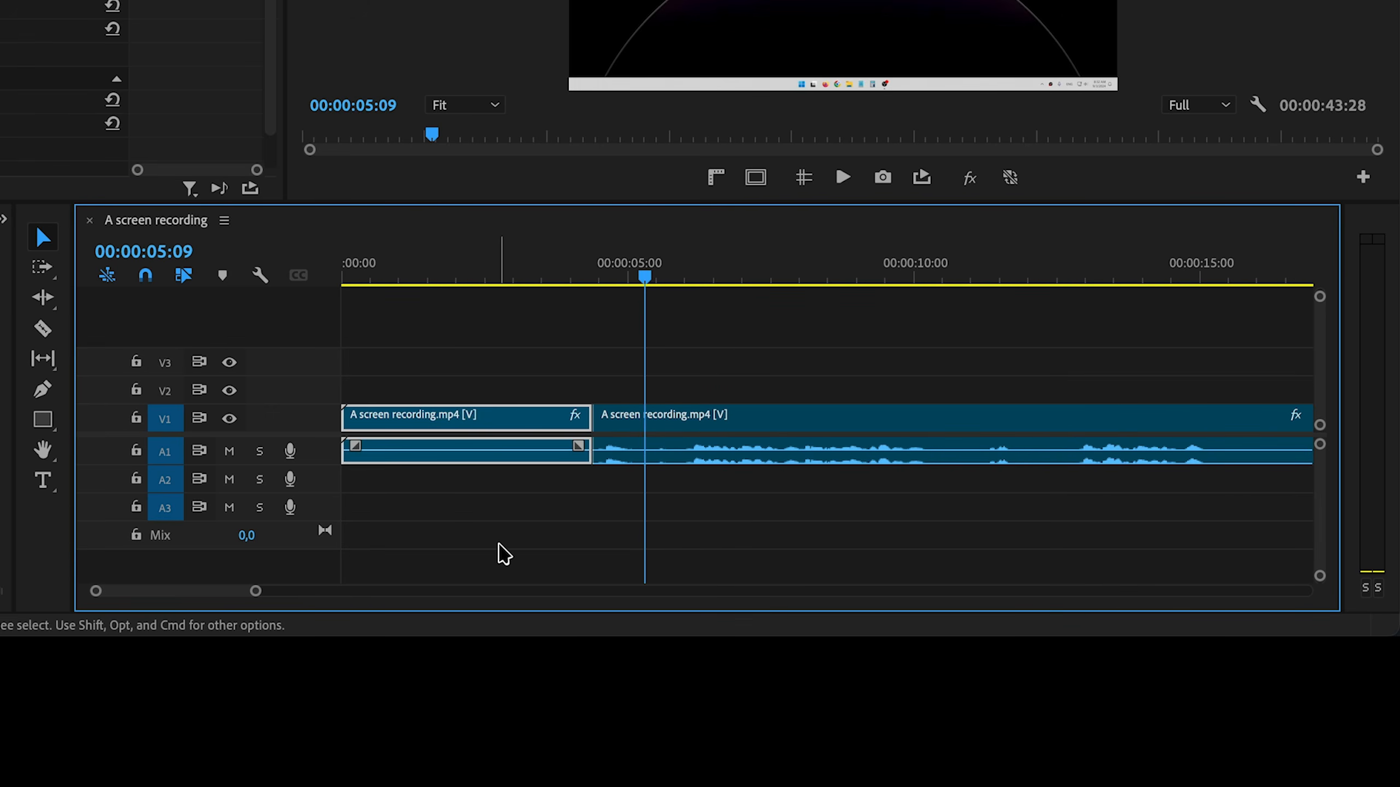
pyautogui.press('Delete')
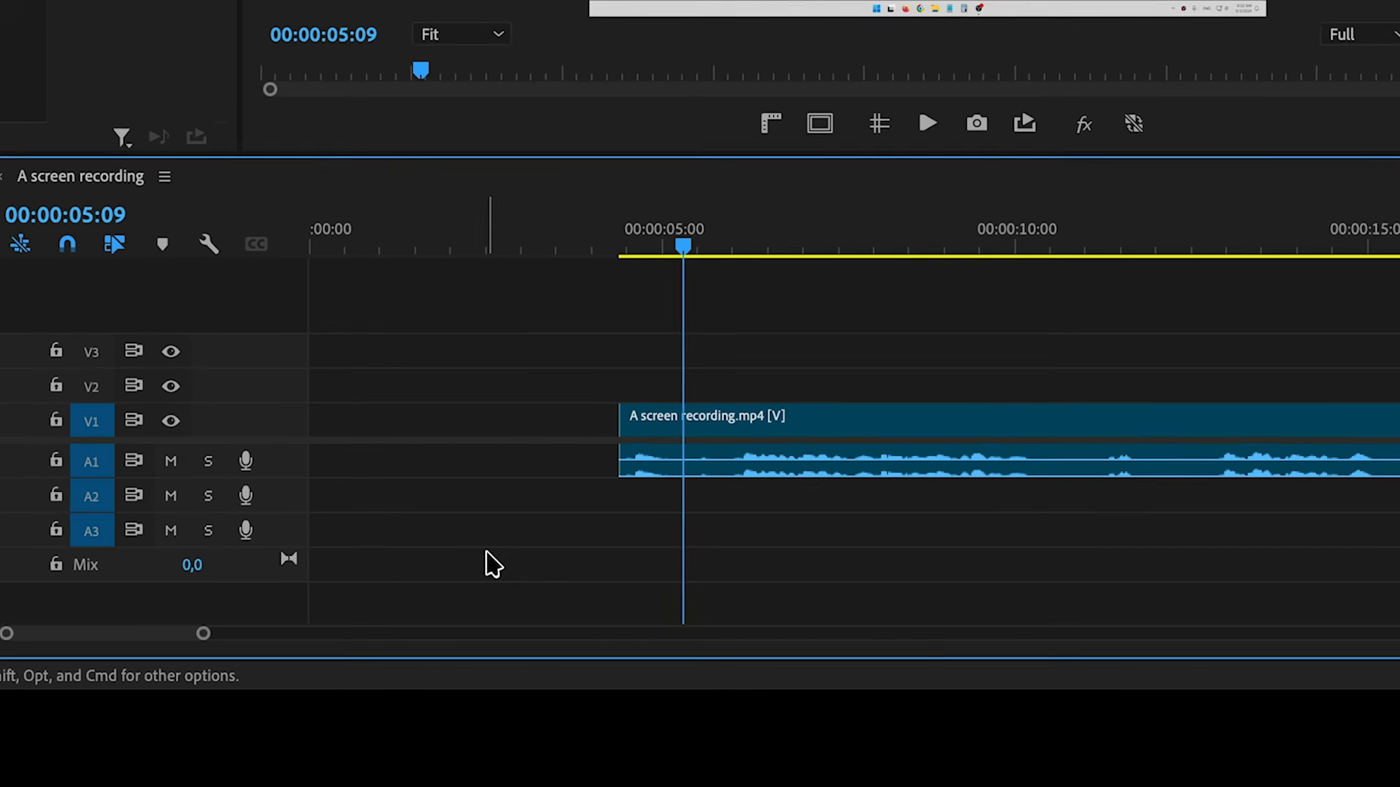
# Try closing the opening gap by moving the speech clip to the start of the timeline, and undo the move
pyautogui.click(545, 421)
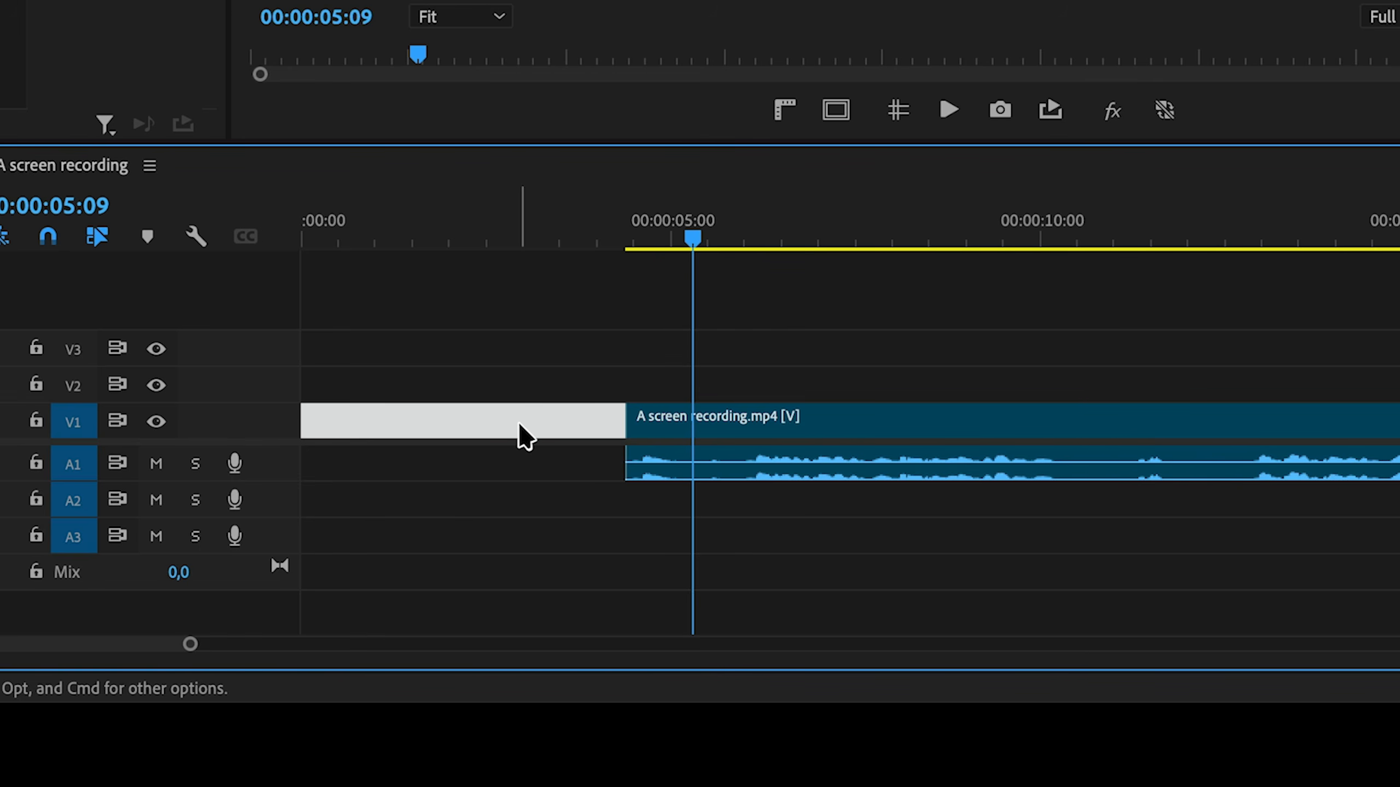
pyautogui.moveTo(750, 346); pyautogui.dragTo(821, 529)
pyautogui.moveTo(837, 428); pyautogui.dragTo(424, 408)
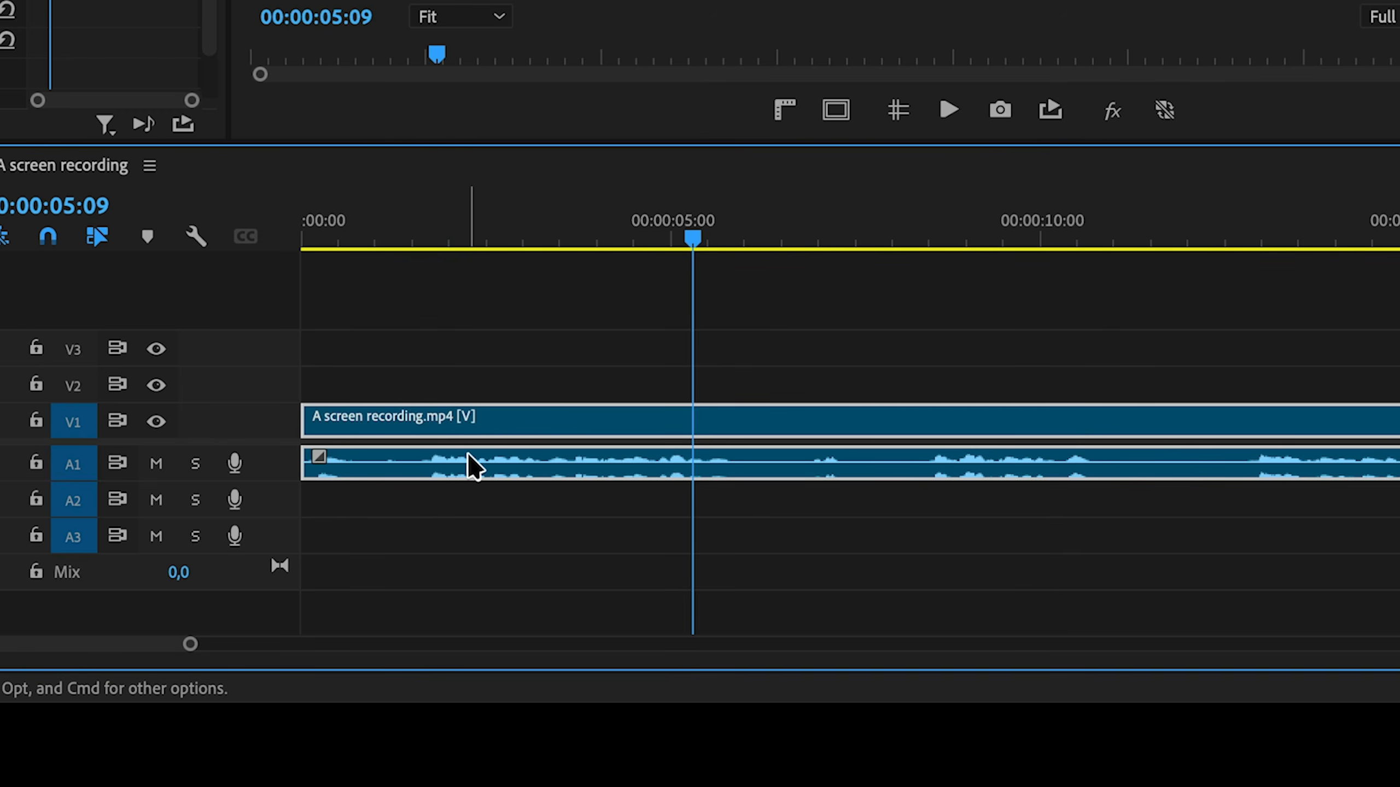
pyautogui.press('super+z')
# Delete the empty gap on V1 before the speech clip so the clip starts at the beginning of the timeline
pyautogui.click(464, 426)
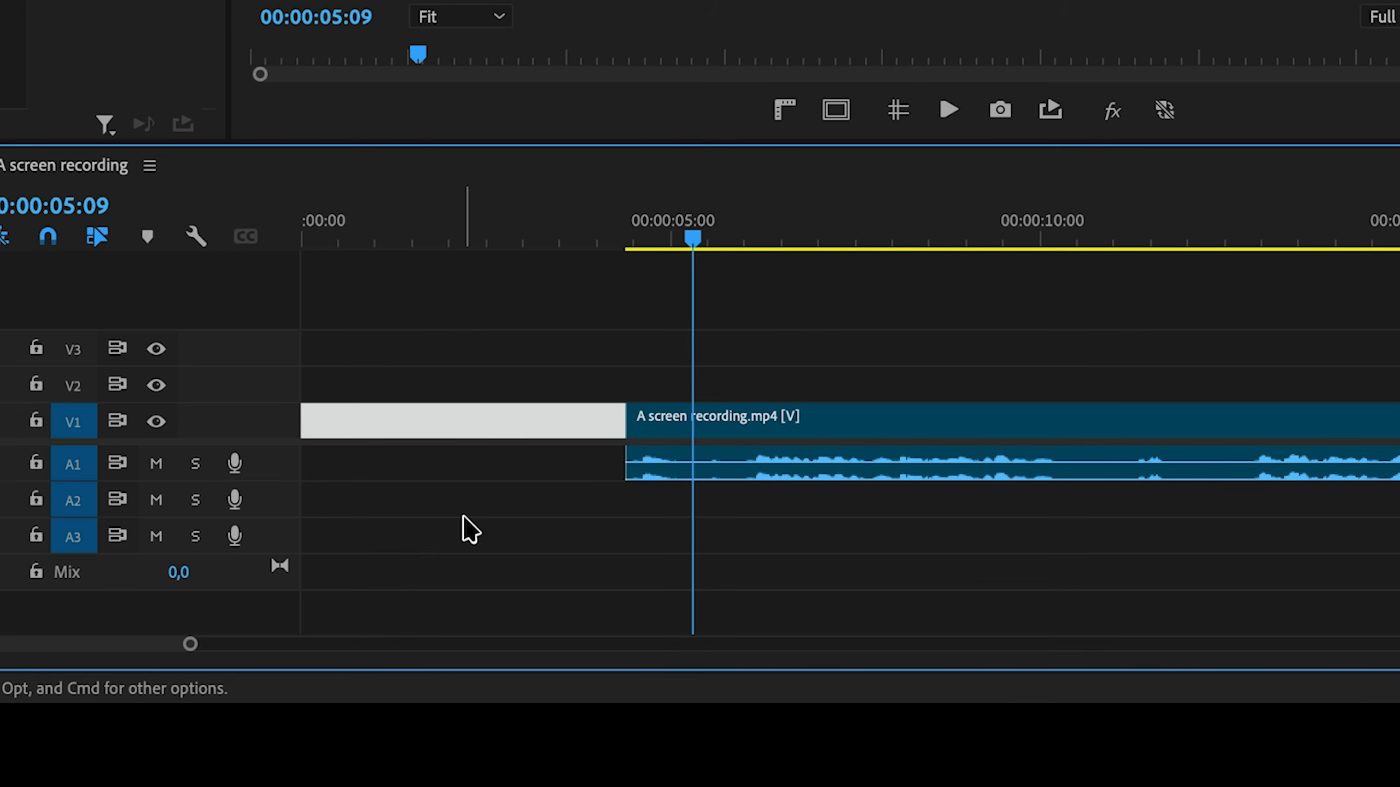
pyautogui.press('Delete')
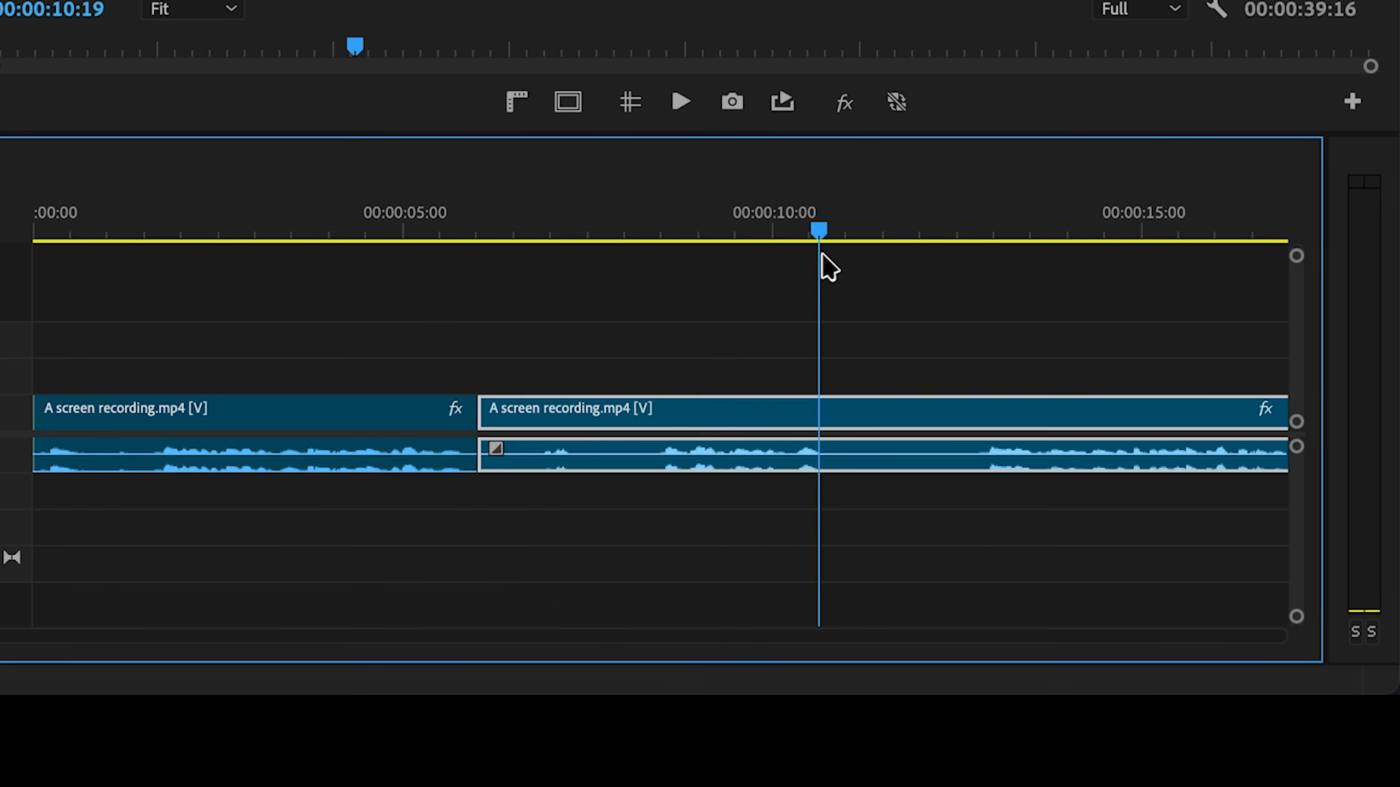
# Delete the section of the recording from 00:00:06:01 to 00:00:10:19 and close the gap it leaves
pyautogui.press('Delete')
pyautogui.moveTo(1090, 262); pyautogui.dragTo(809, 298)
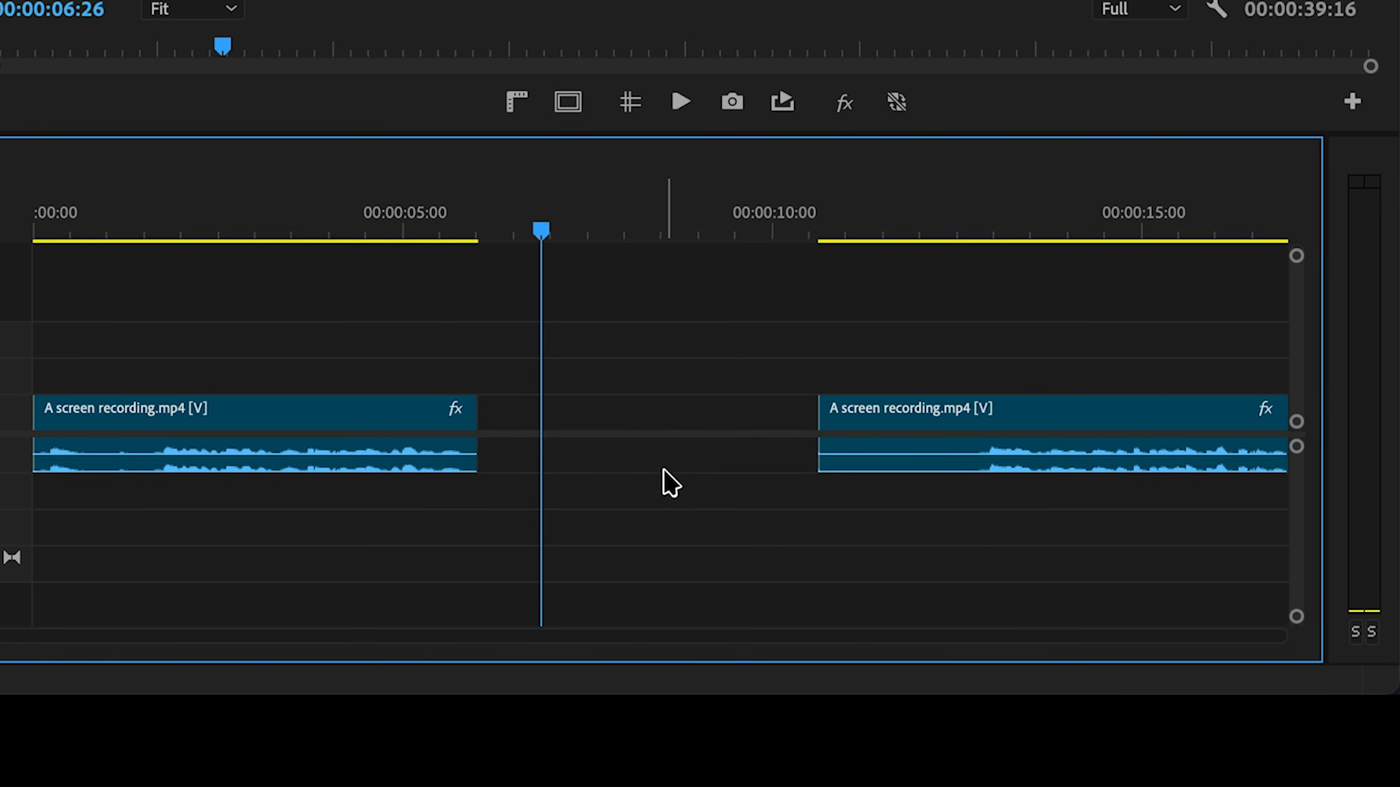
pyautogui.click(644, 427)
pyautogui.press('Delete')
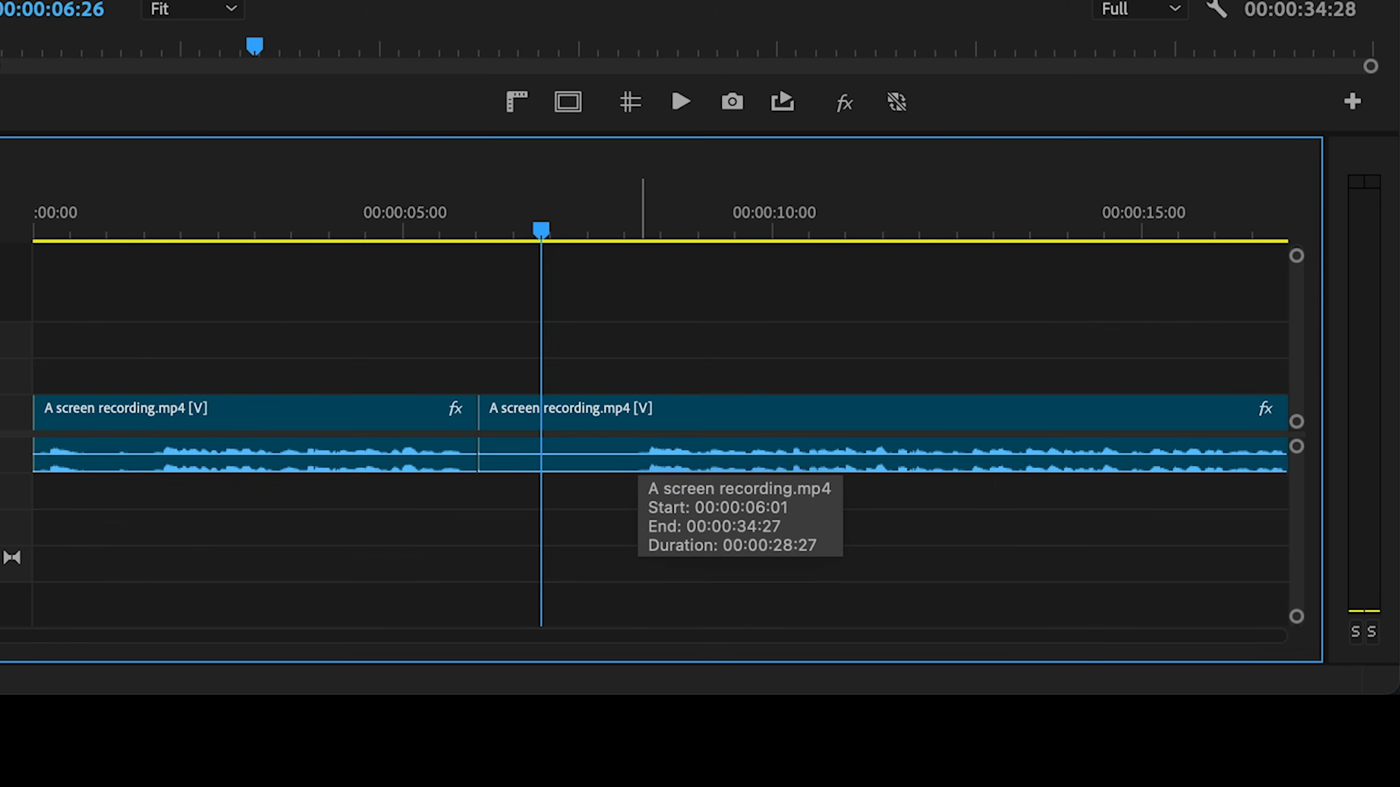
# Undo the deletion of the recording's section and the two cuts around it
pyautogui.press('super+z')
pyautogui.press('super+z')
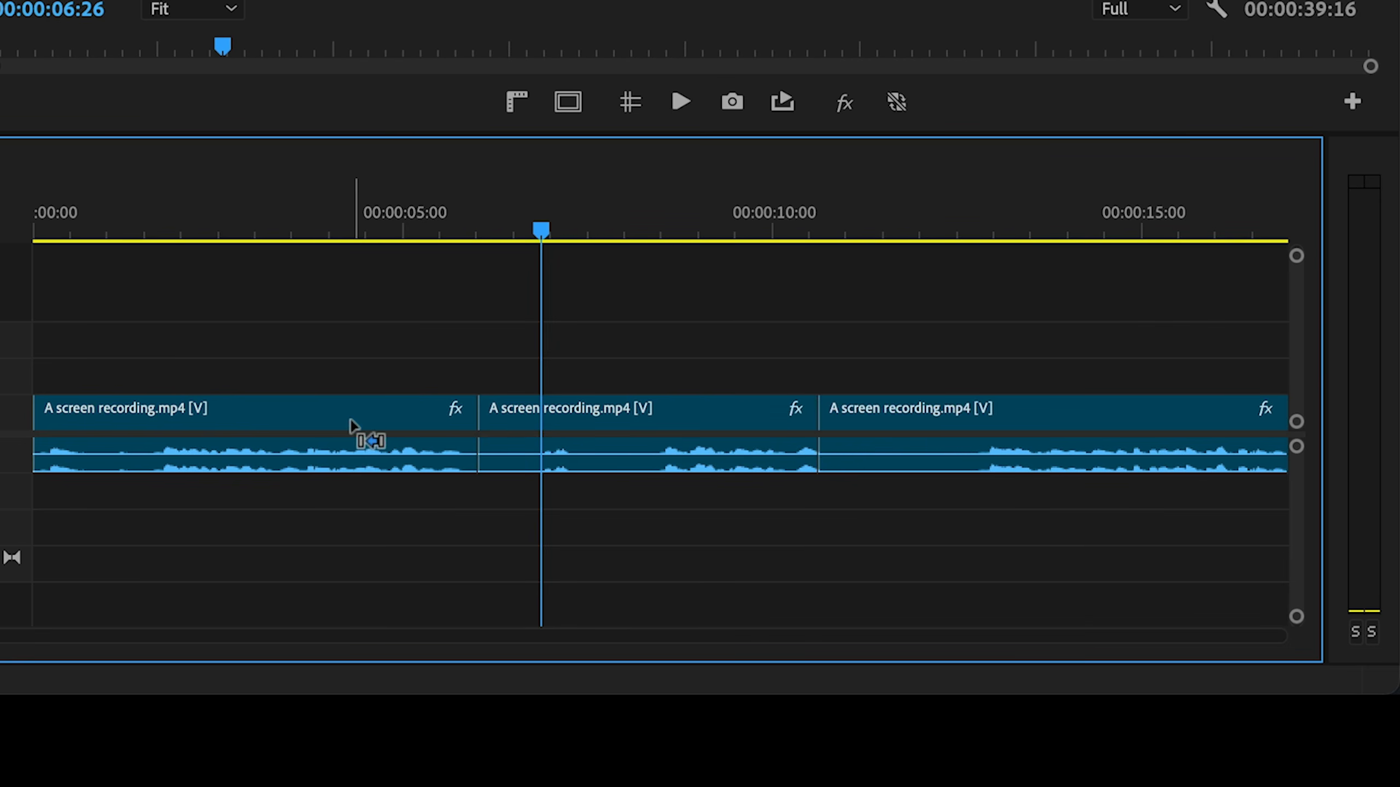
pyautogui.press('super+z')
pyautogui.press('super+z')
# Try splitting the recording at successive playhead positions up to 00:00:14:09, and undo the cuts
pyautogui.moveTo(520, 218); pyautogui.dragTo(1100, 224)
pyautogui.press('super+k')
pyautogui.press('super+k')
pyautogui.press('super+k')
pyautogui.press('super+k')
pyautogui.click(588, 380)
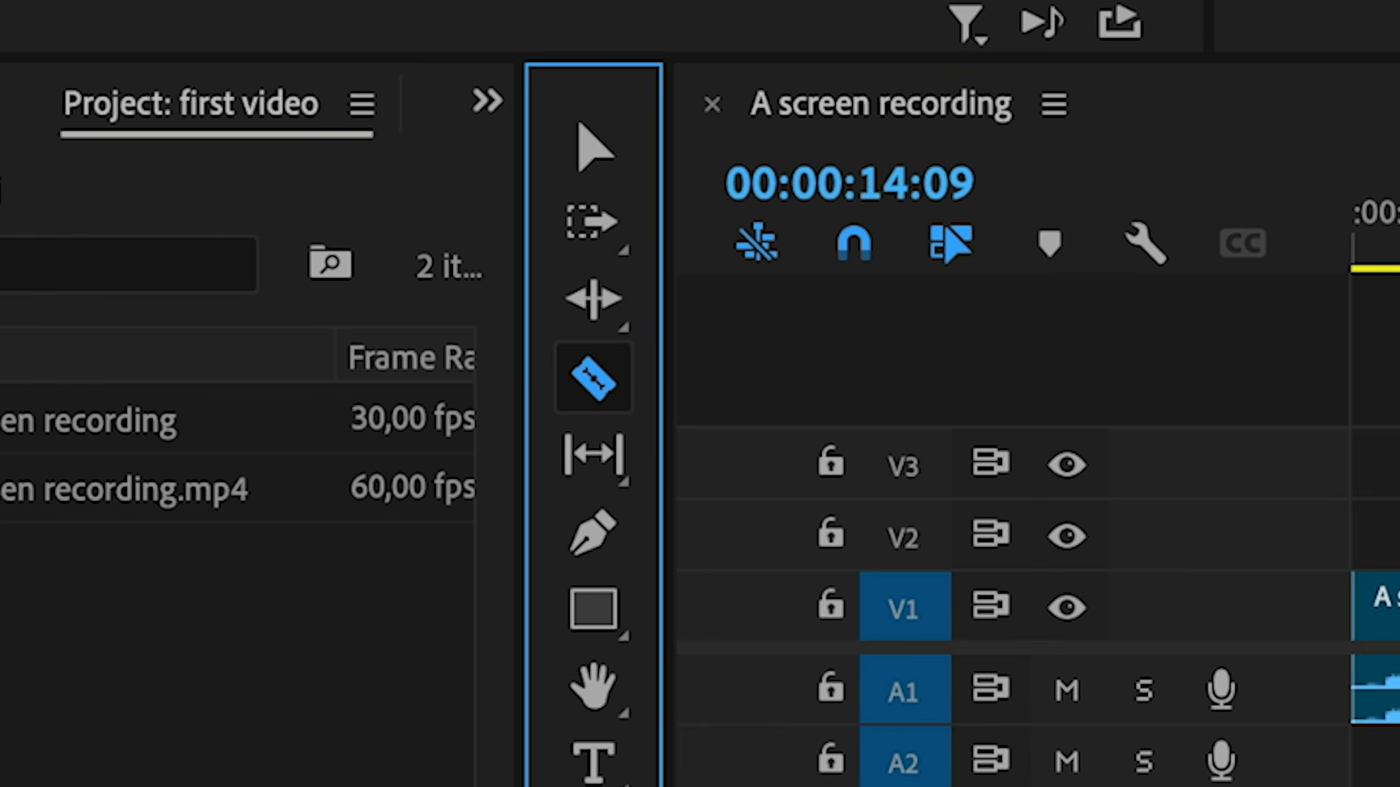
pyautogui.press('super+z')
pyautogui.press('super+z')
pyautogui.press('super+z')
pyautogui.press('super+z')
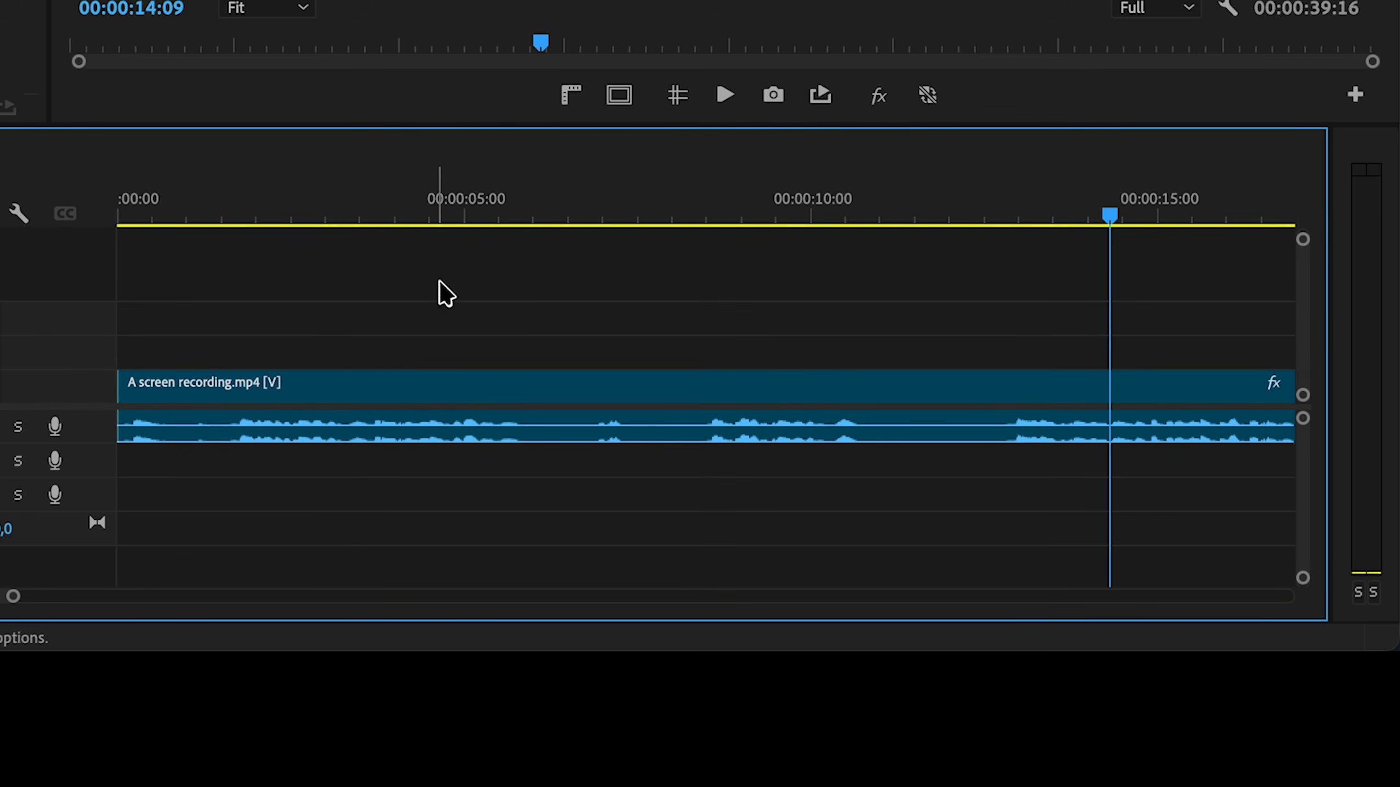
# Cut the recording with the Razor tool at about 5.8 and 6.9 seconds and delete the silent section between the cuts
pyautogui.click(96, 301)
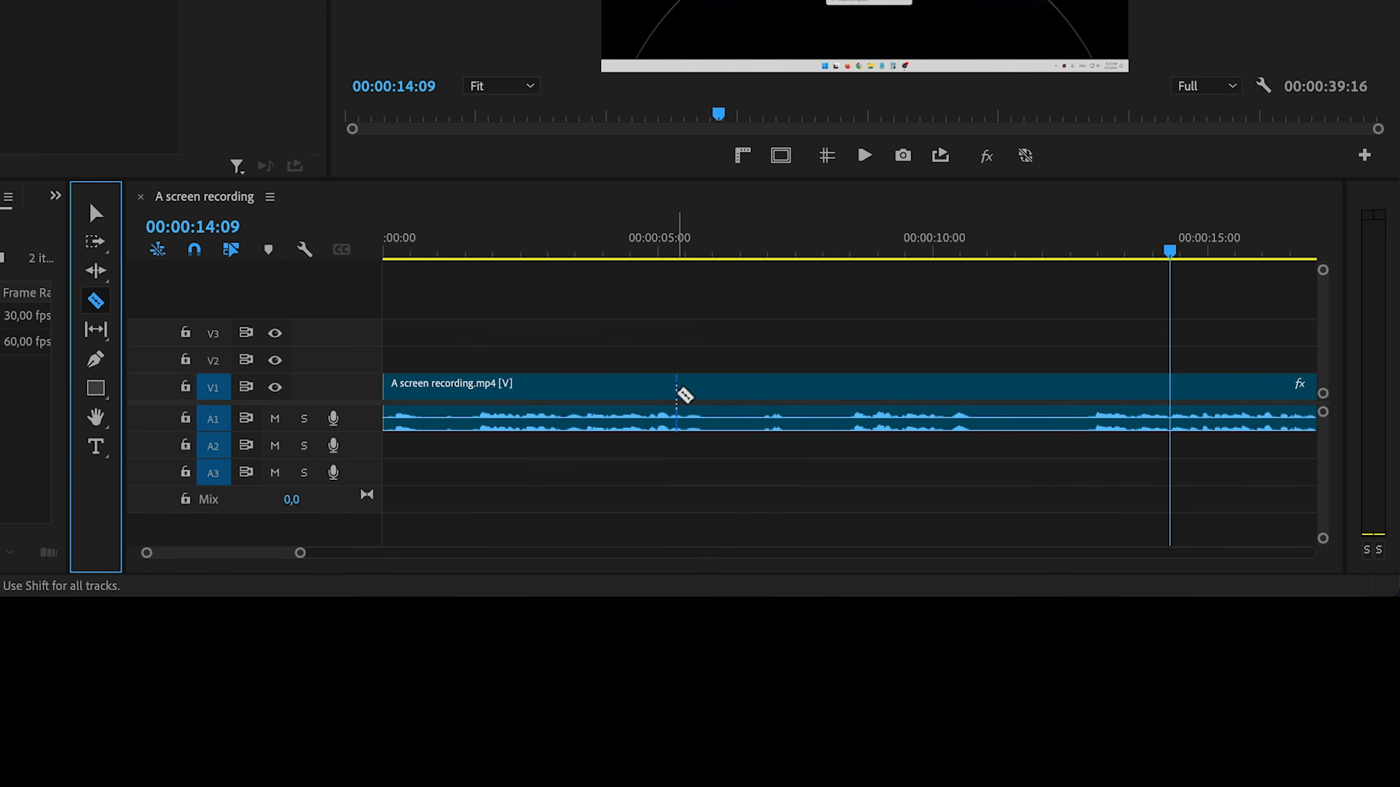
pyautogui.click(704, 392)
pyautogui.click(761, 392)
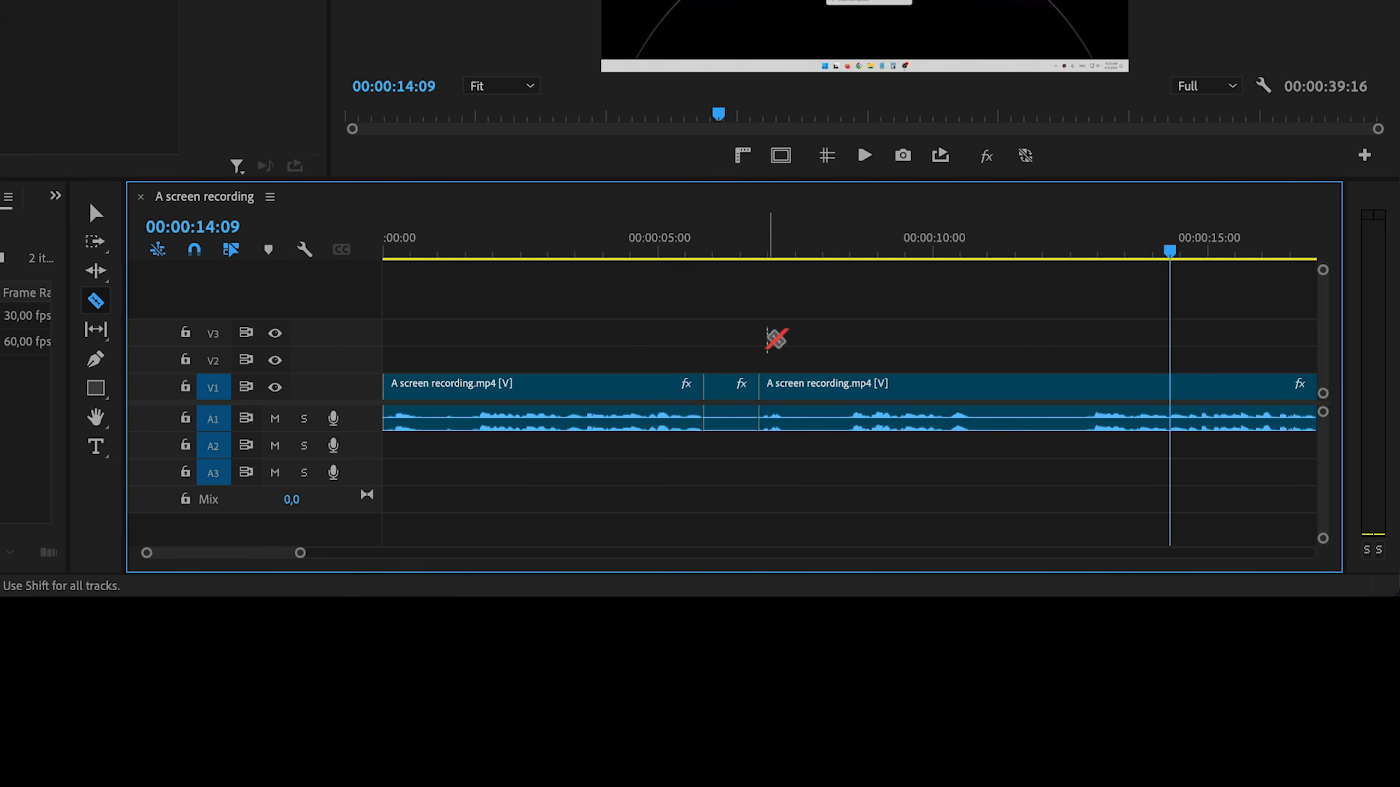
pyautogui.click(96, 213)
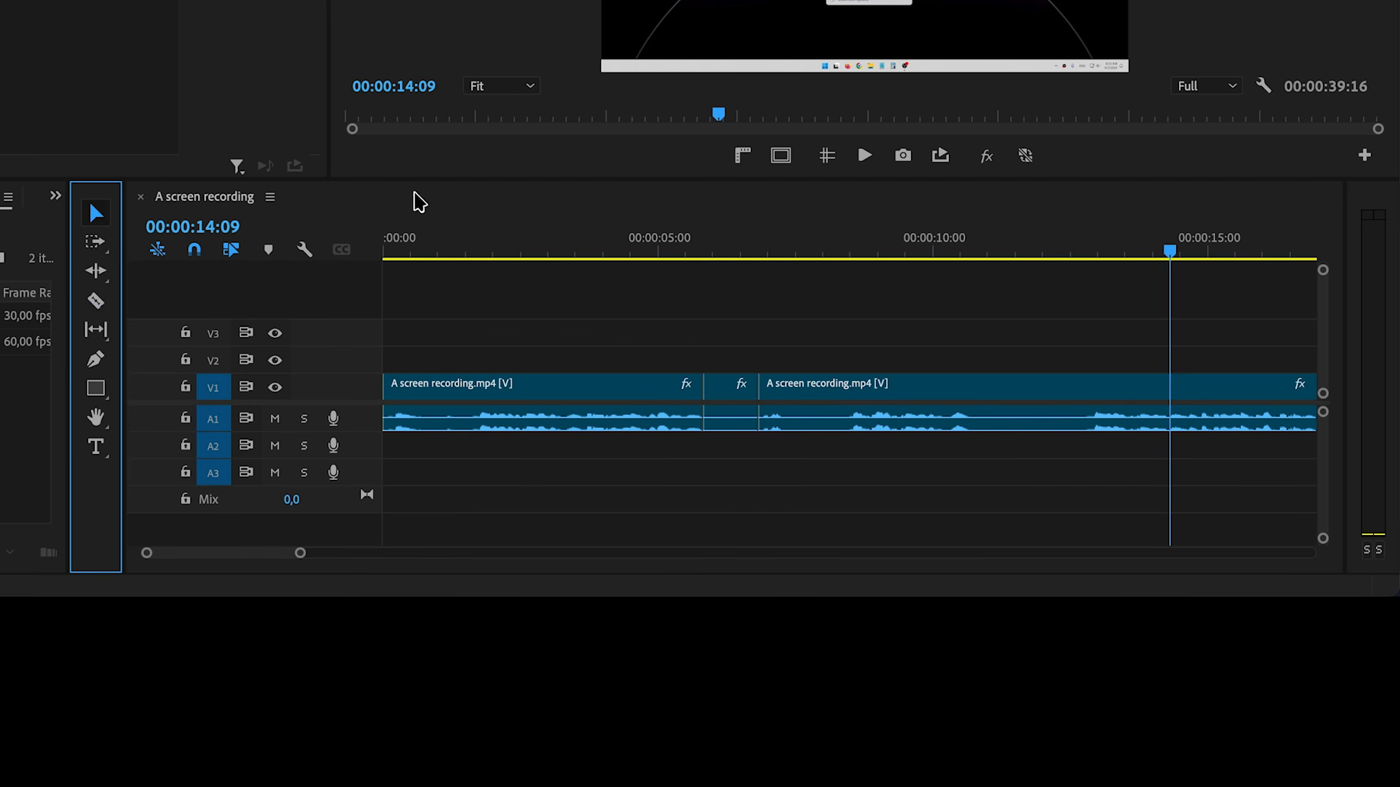
pyautogui.click(729, 398)
pyautogui.press('Delete')
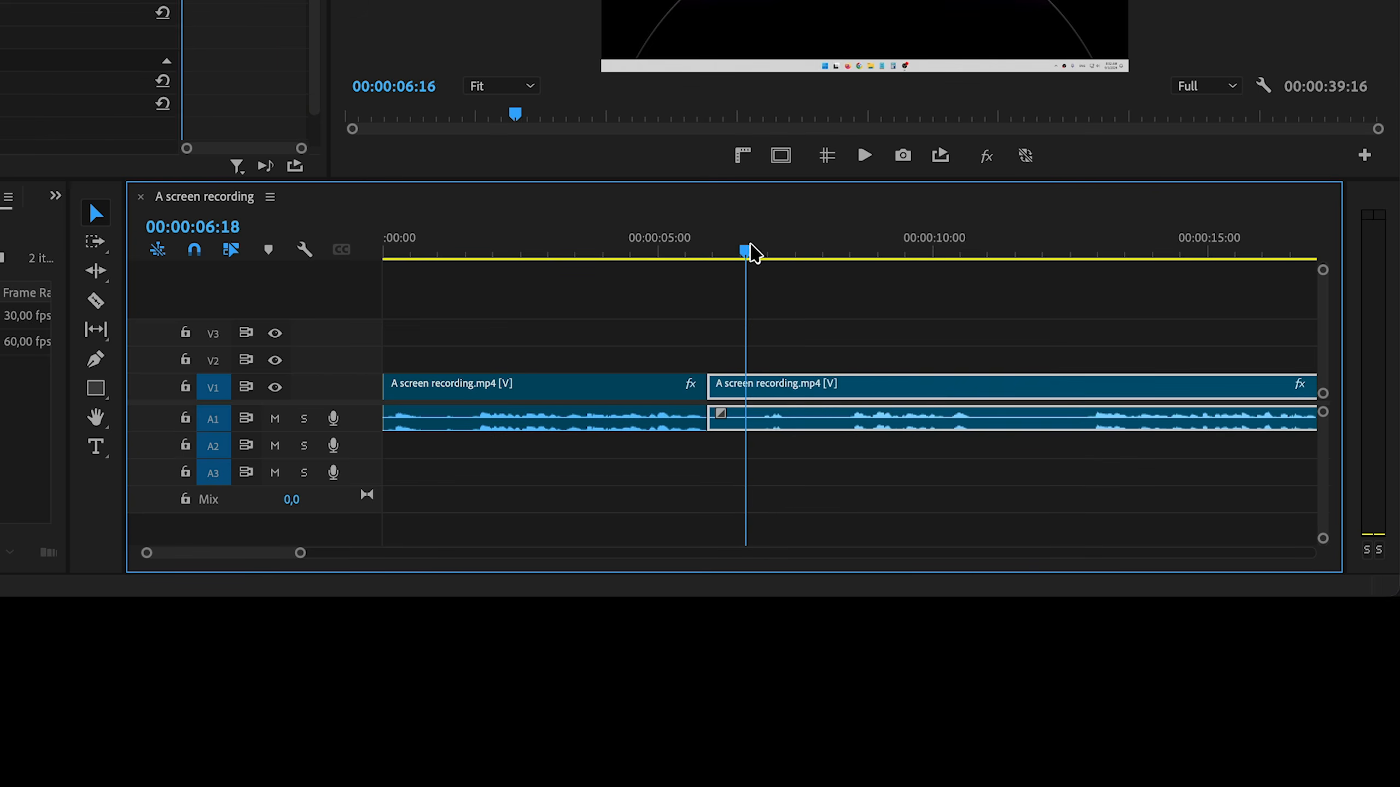
pyautogui.moveTo(747, 251)
pyautogui.mouseDown()
pyautogui.moveTo(764, 255)
pyautogui.moveTo(737, 268)
pyautogui.mouseUp()
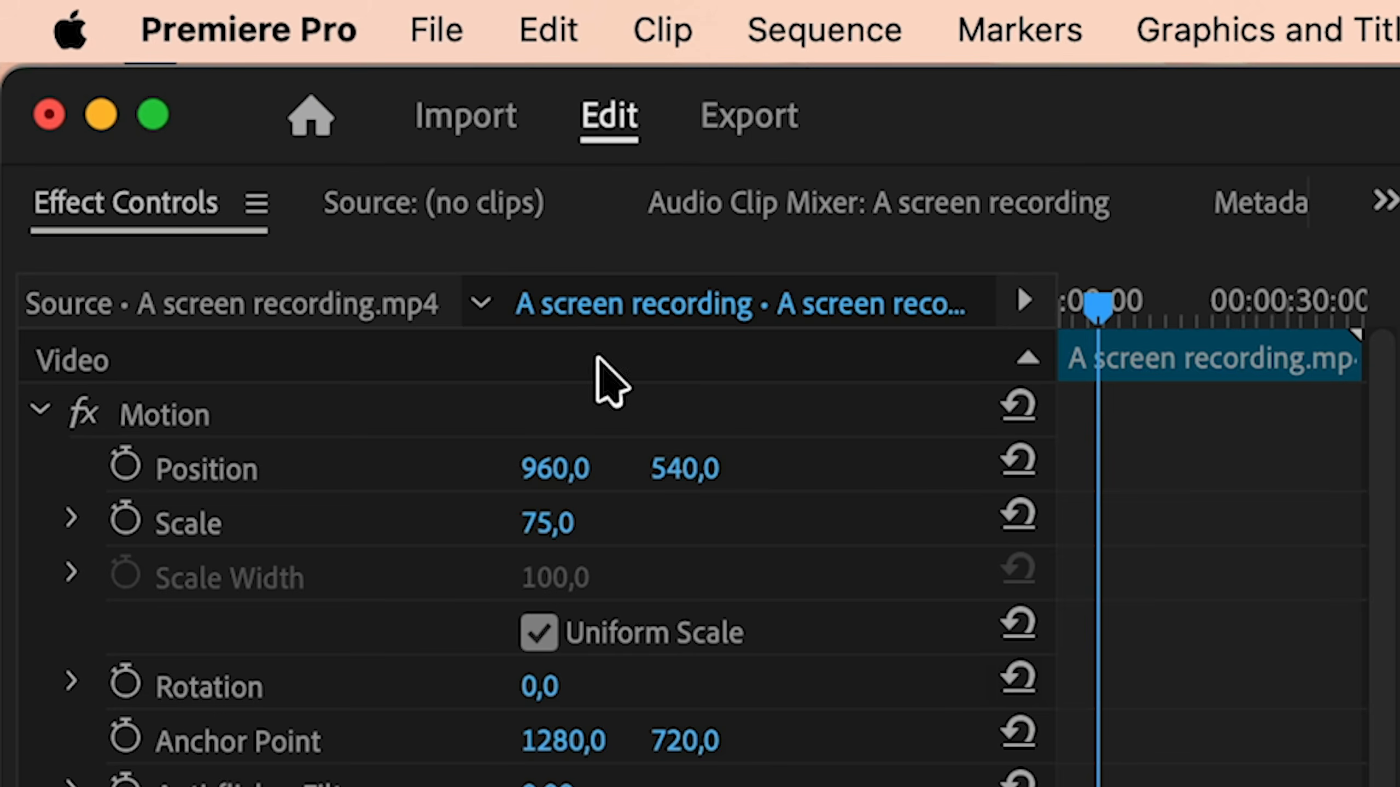
# Open the keyboard shortcut settings and switch the preset to Adobe Premiere Pro Default
pyautogui.click(312, 31)
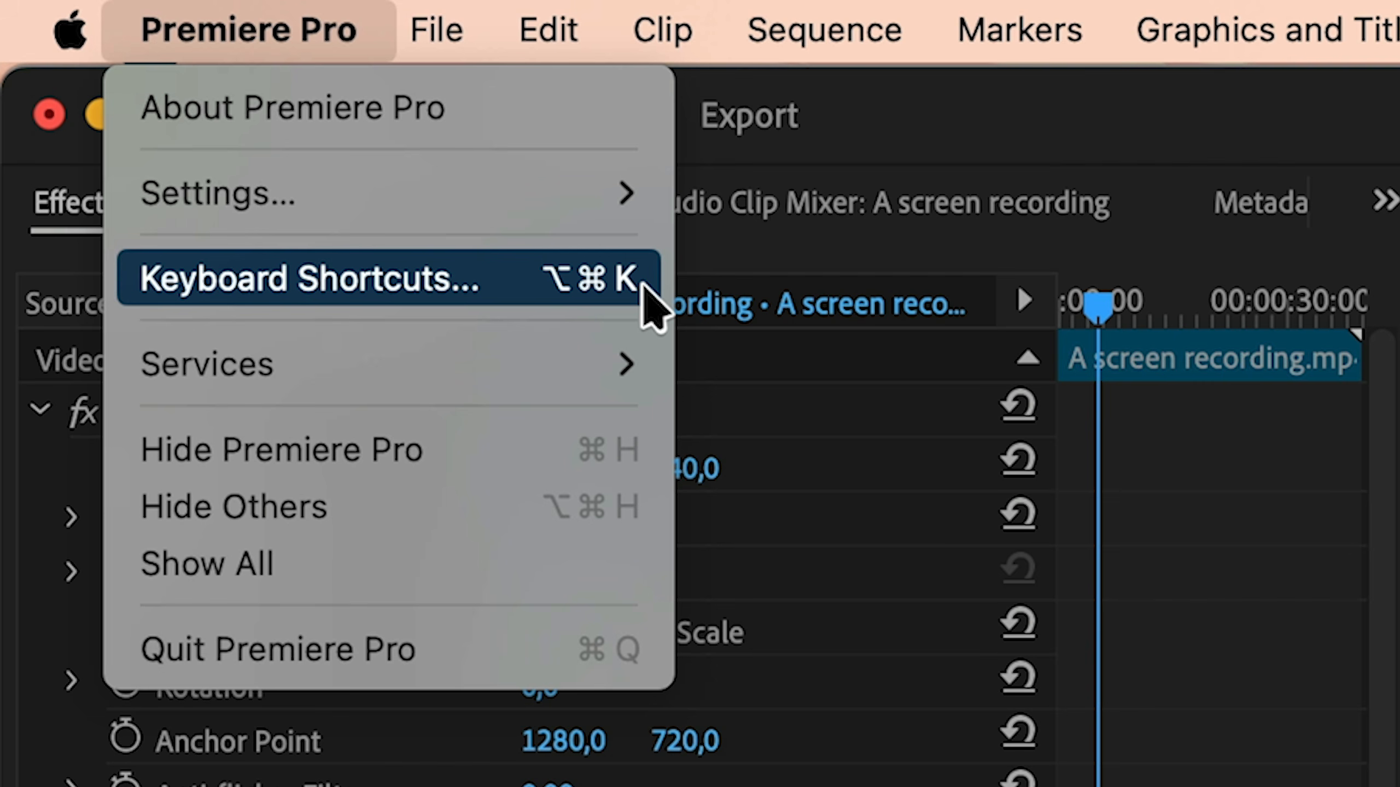
pyautogui.click(835, 543)
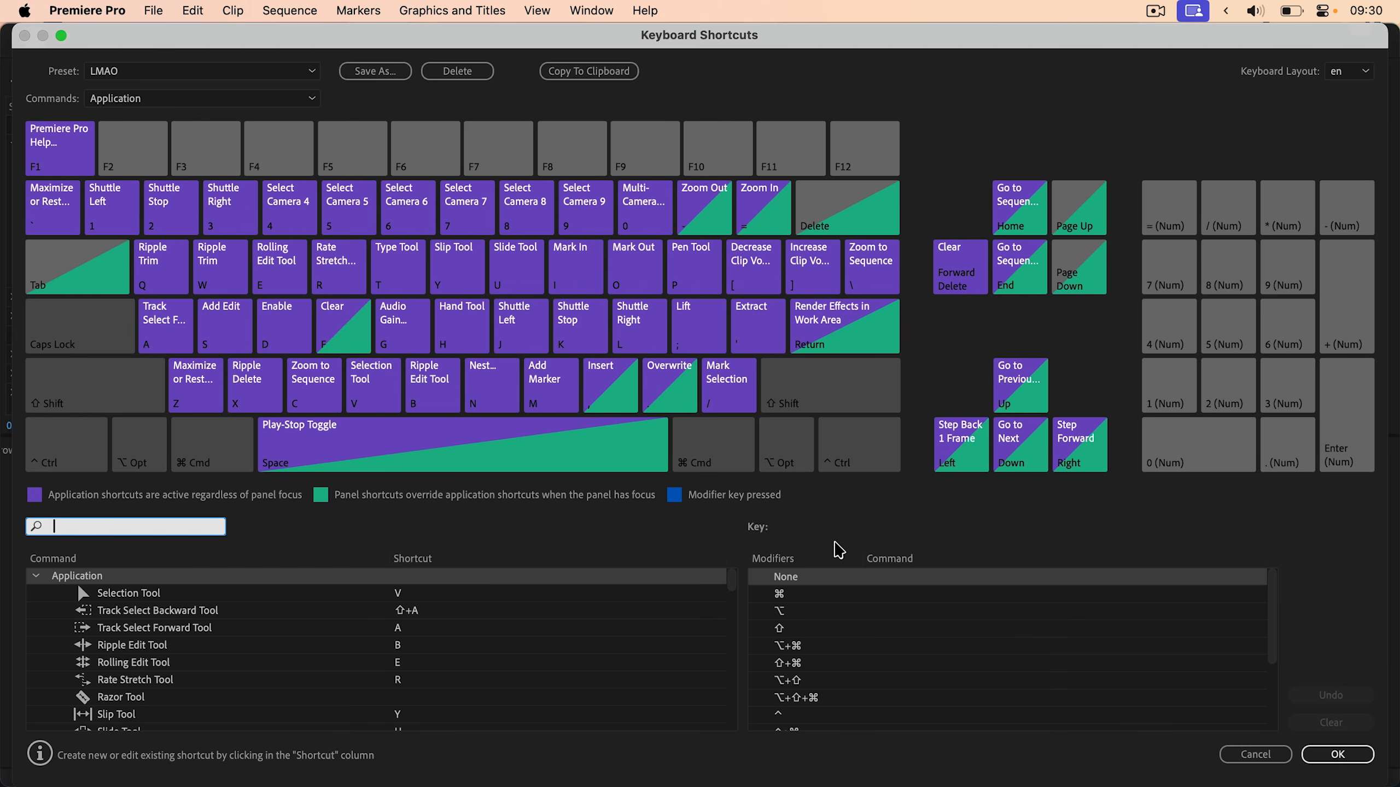
pyautogui.click(188, 72)
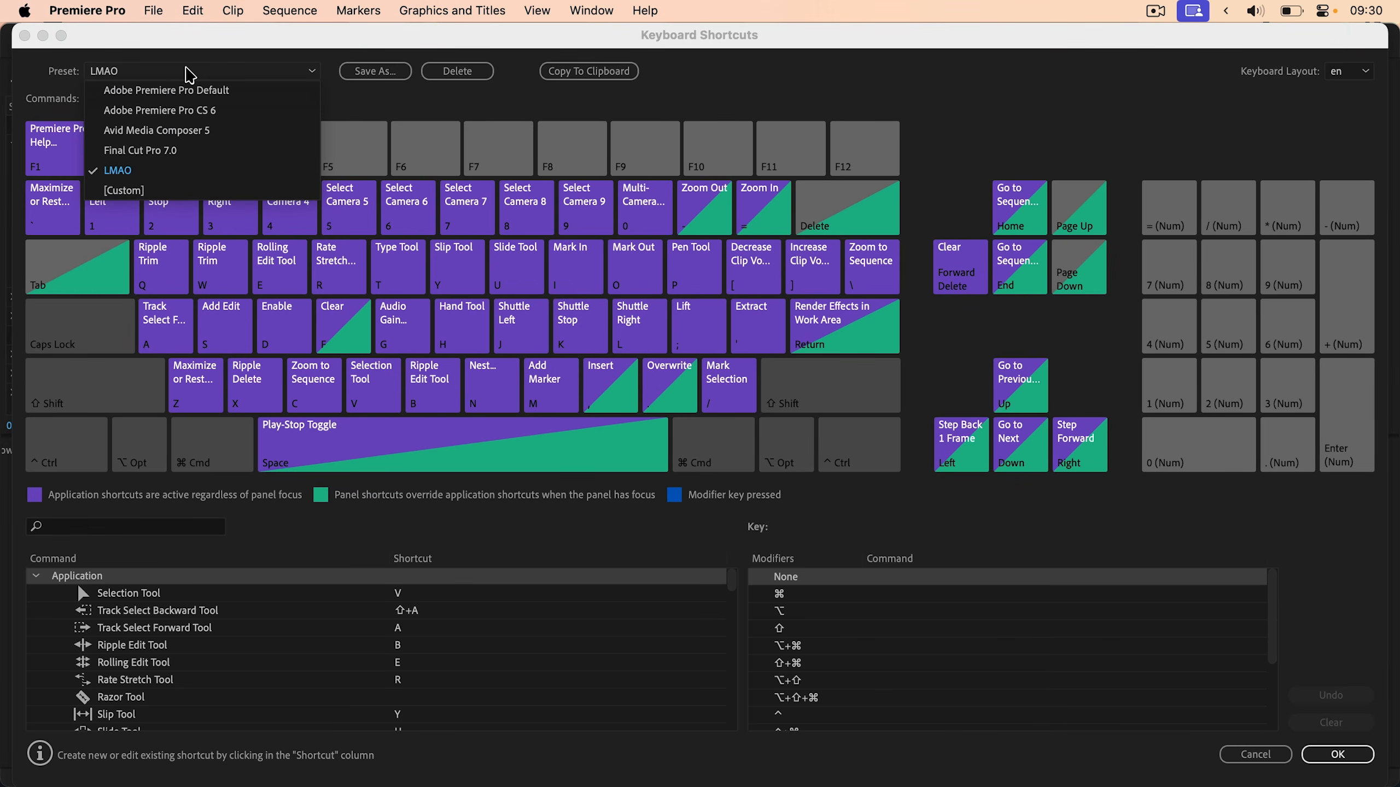
pyautogui.click(259, 91)
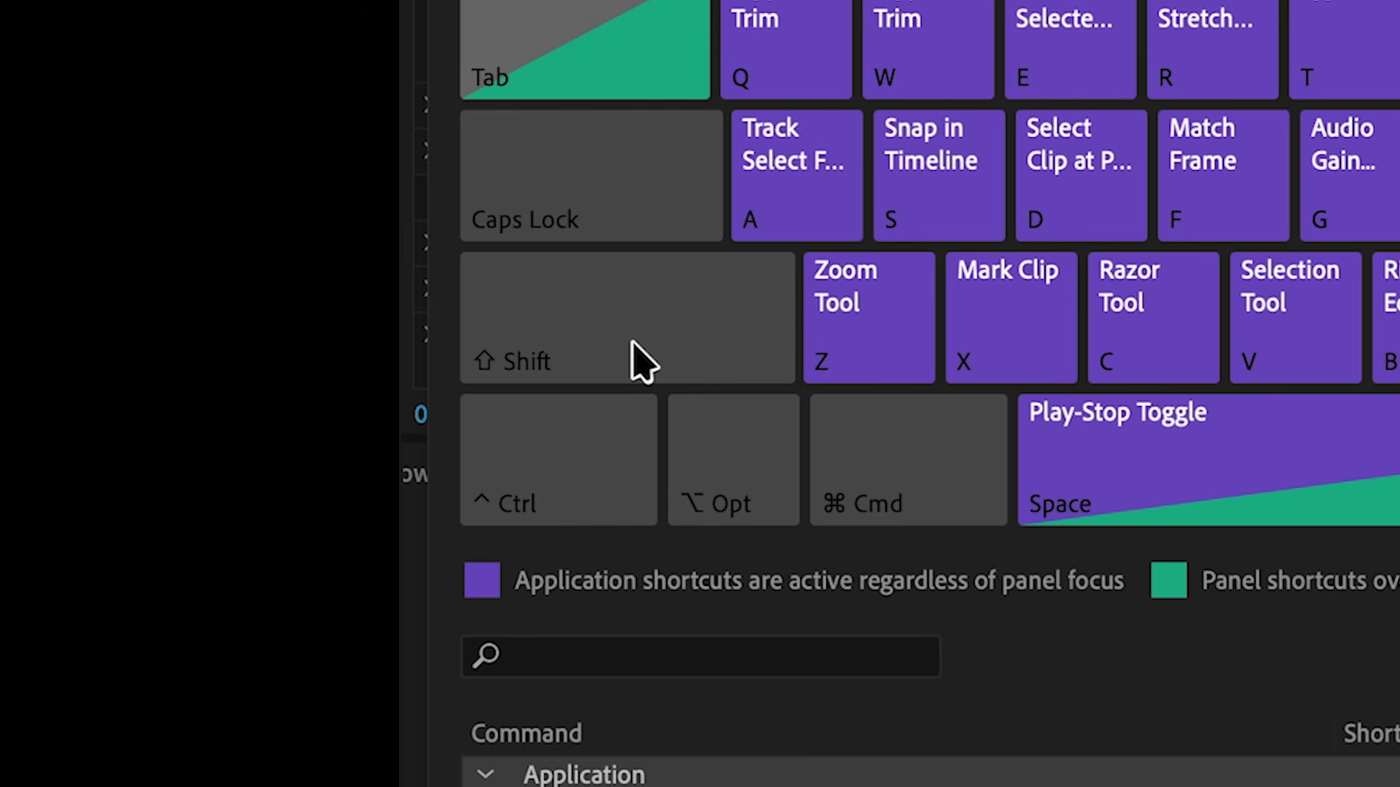
# View the shortcuts available with the Shift, Ctrl and Cmd modifiers on the keyboard layout
pyautogui.click(98, 395)
pyautogui.click(98, 394)
pyautogui.click(608, 452)
pyautogui.click(607, 452)
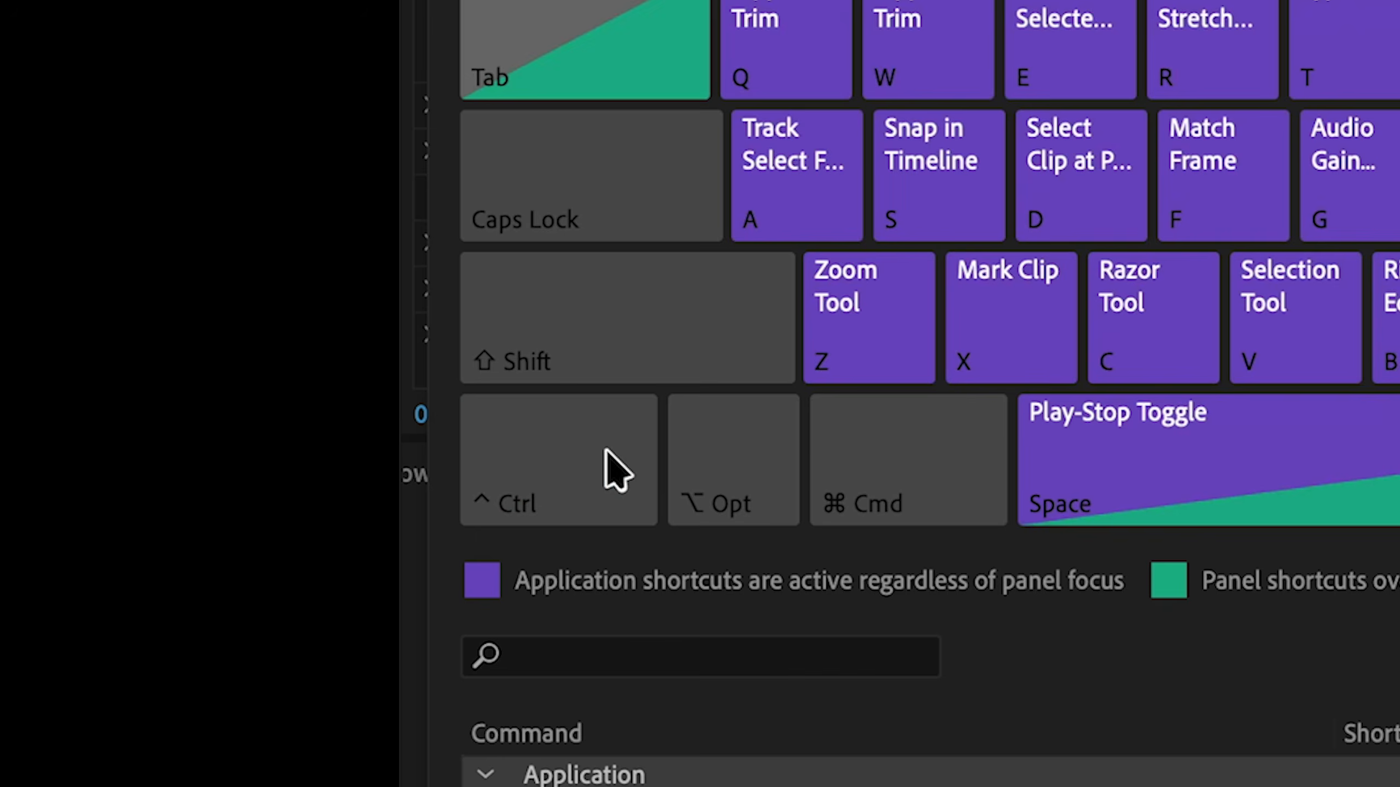
pyautogui.click(880, 458)
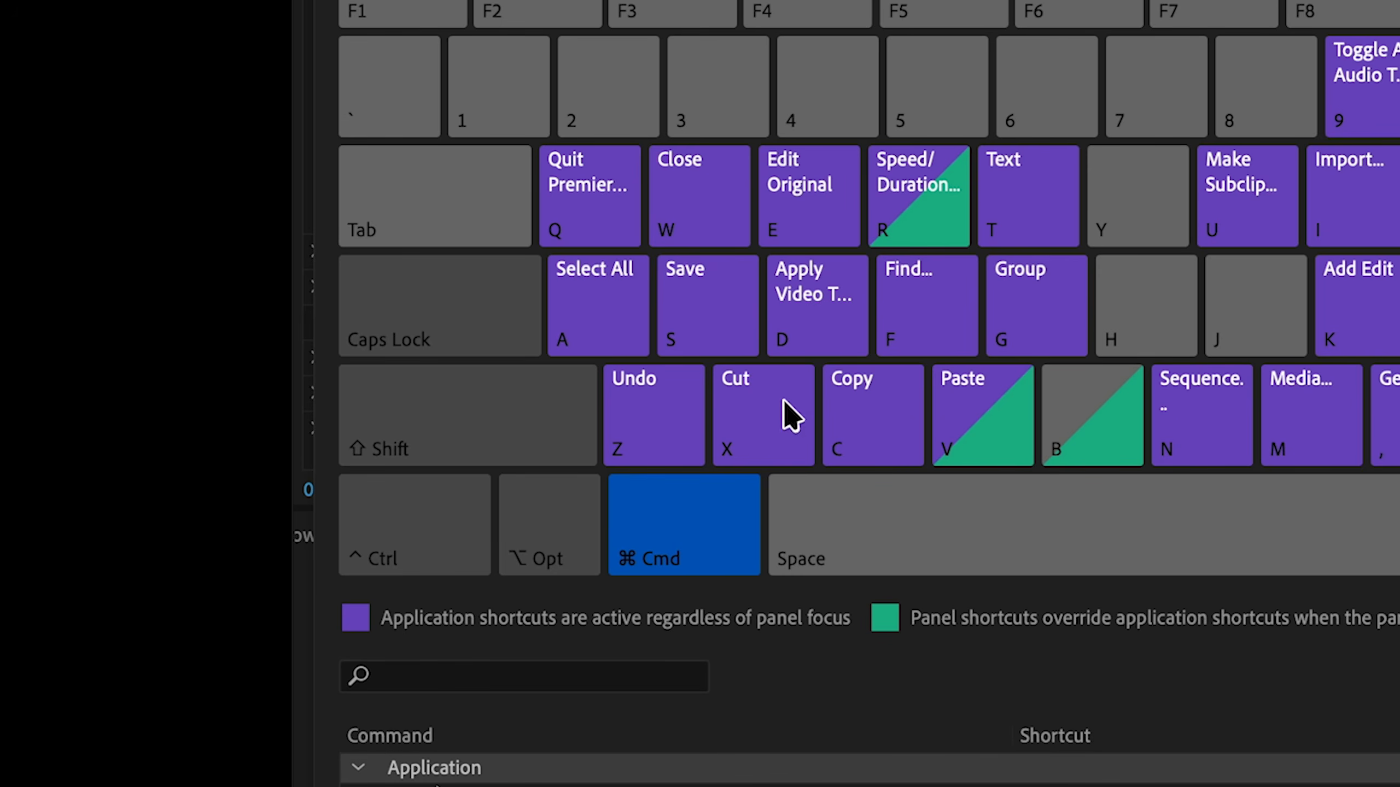
pyautogui.click(683, 558)
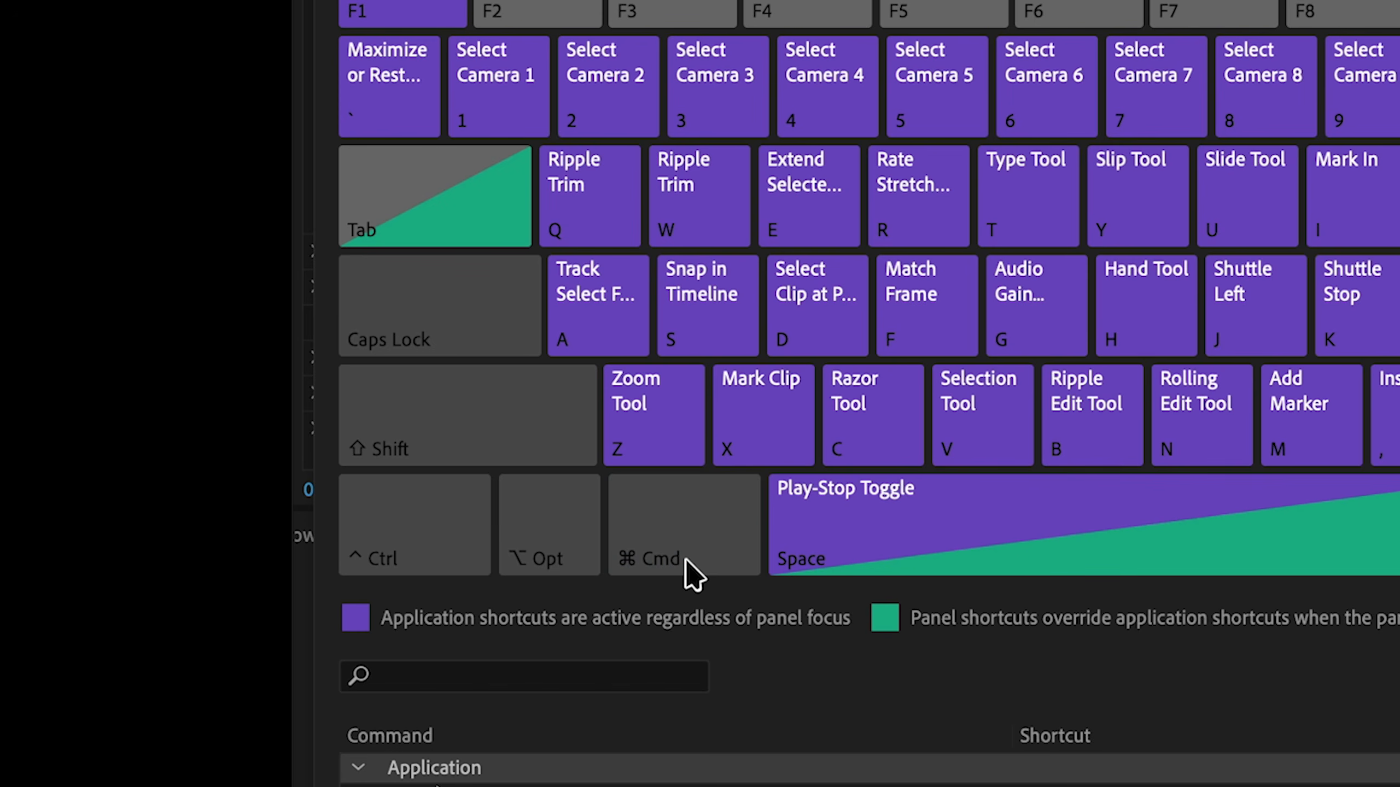
pyautogui.click(686, 565)
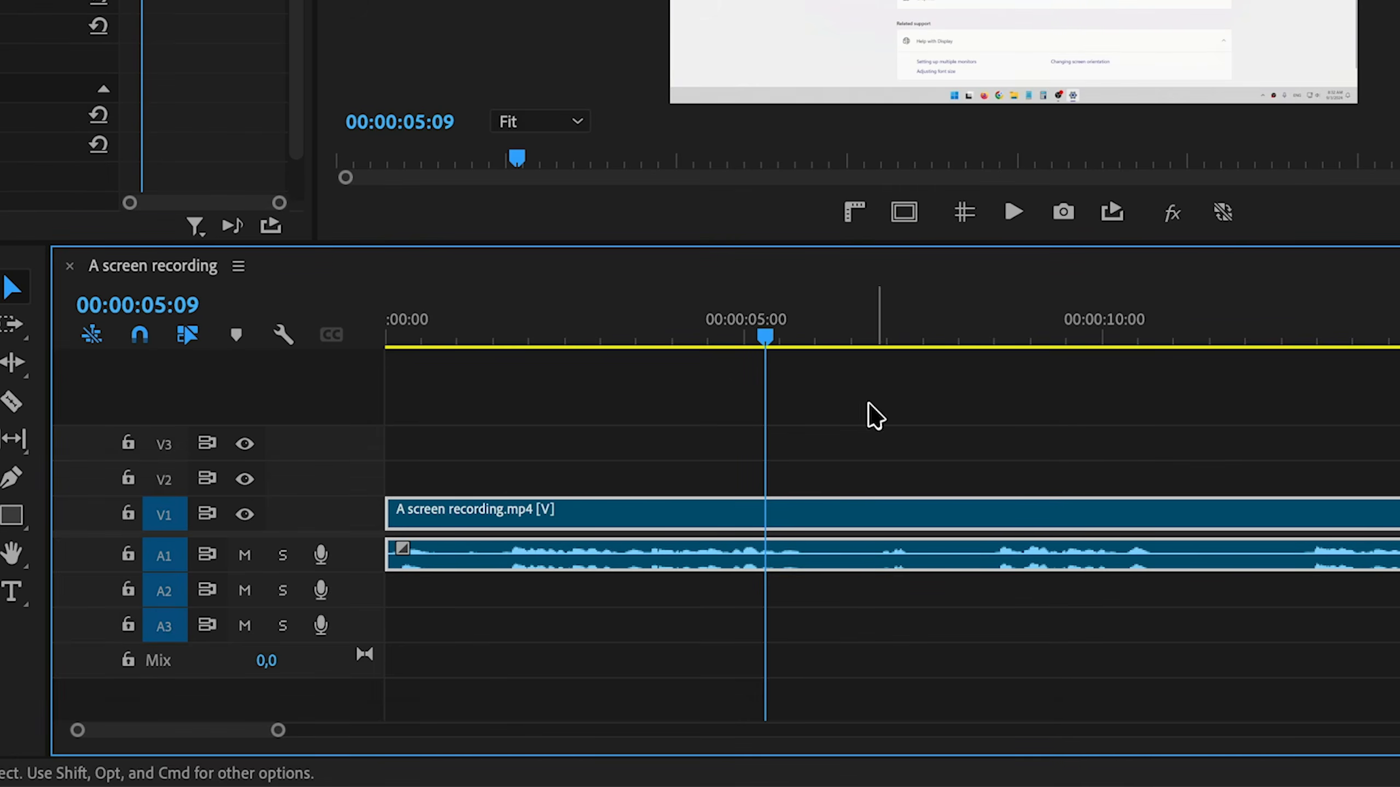
# Split the recording at 00:00:05:17 and turn off Selection Follows Playhead for the sequence
pyautogui.moveTo(767, 322); pyautogui.dragTo(786, 322)
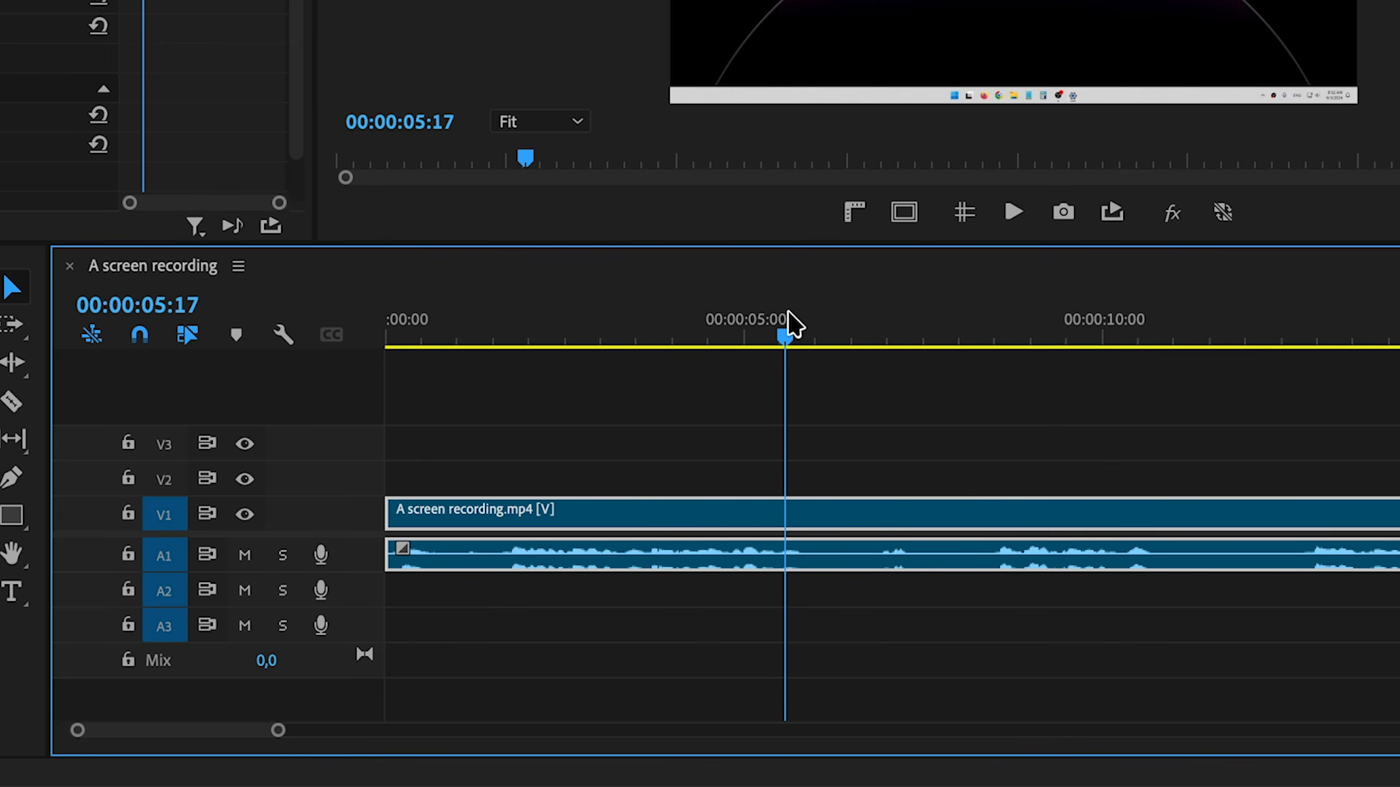
pyautogui.press('super+k')
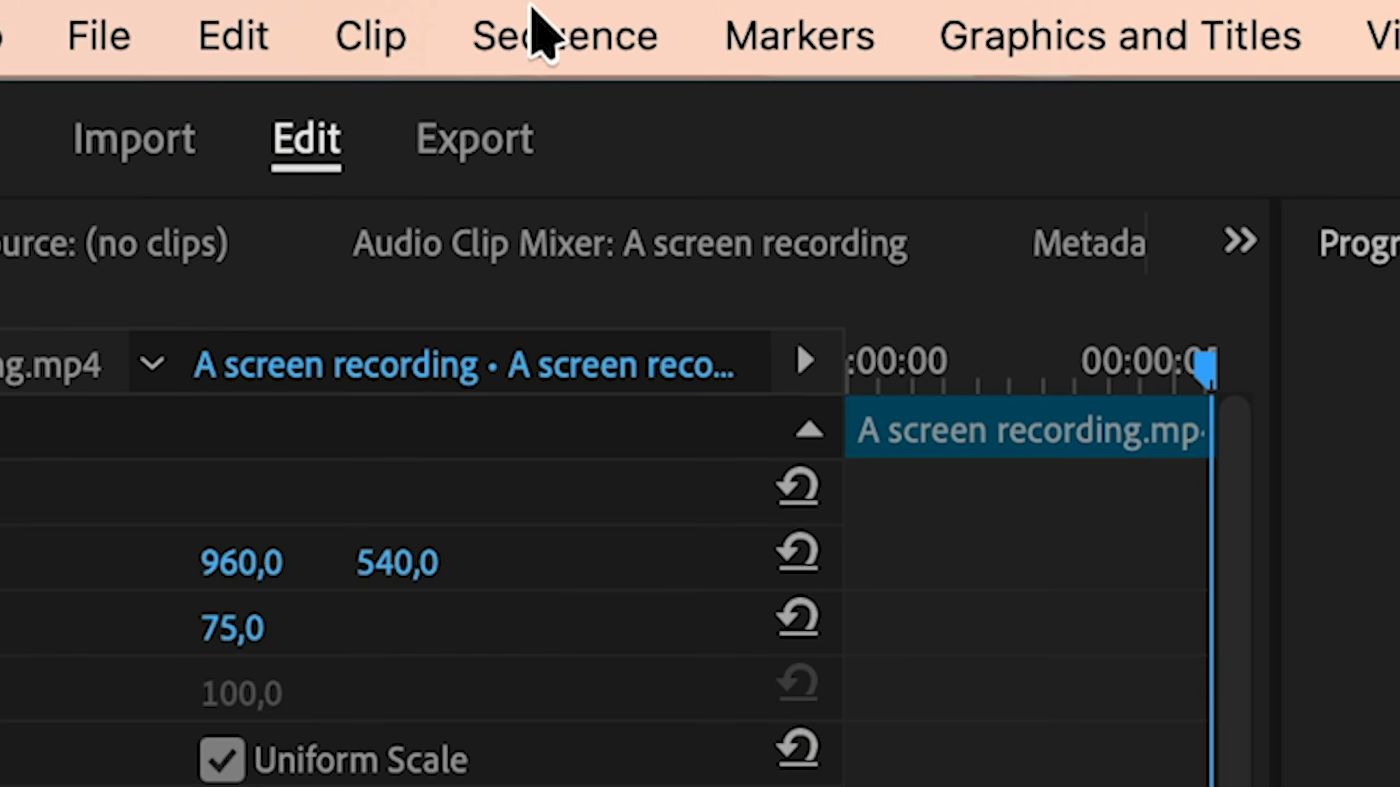
pyautogui.click(557, 34)
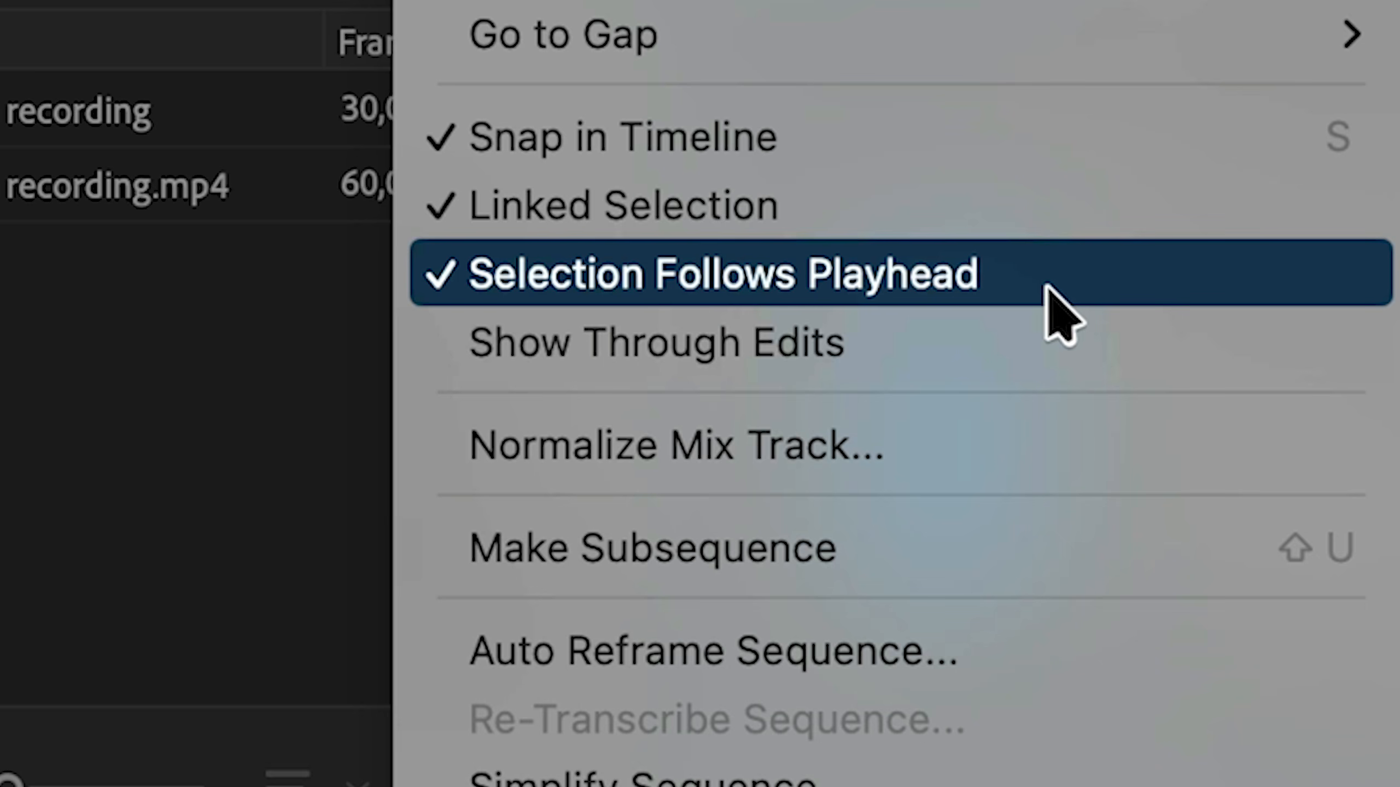
pyautogui.click(466, 283)
# Select the second clip with the playhead at 00:00:12:11, and the first clip with the playhead at 00:00:03:07
pyautogui.moveTo(478, 243); pyautogui.dragTo(1108, 282)
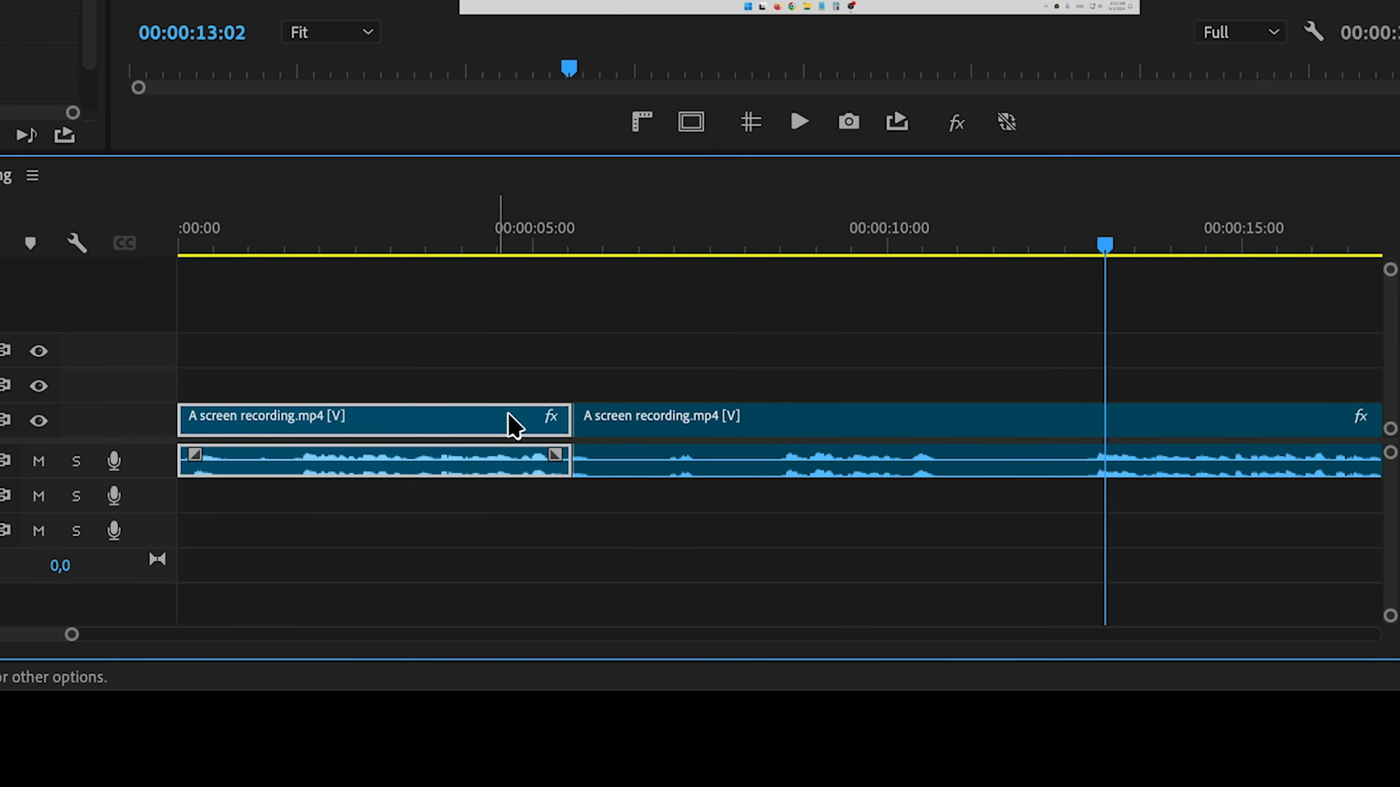
pyautogui.moveTo(1161, 240); pyautogui.dragTo(1098, 264)
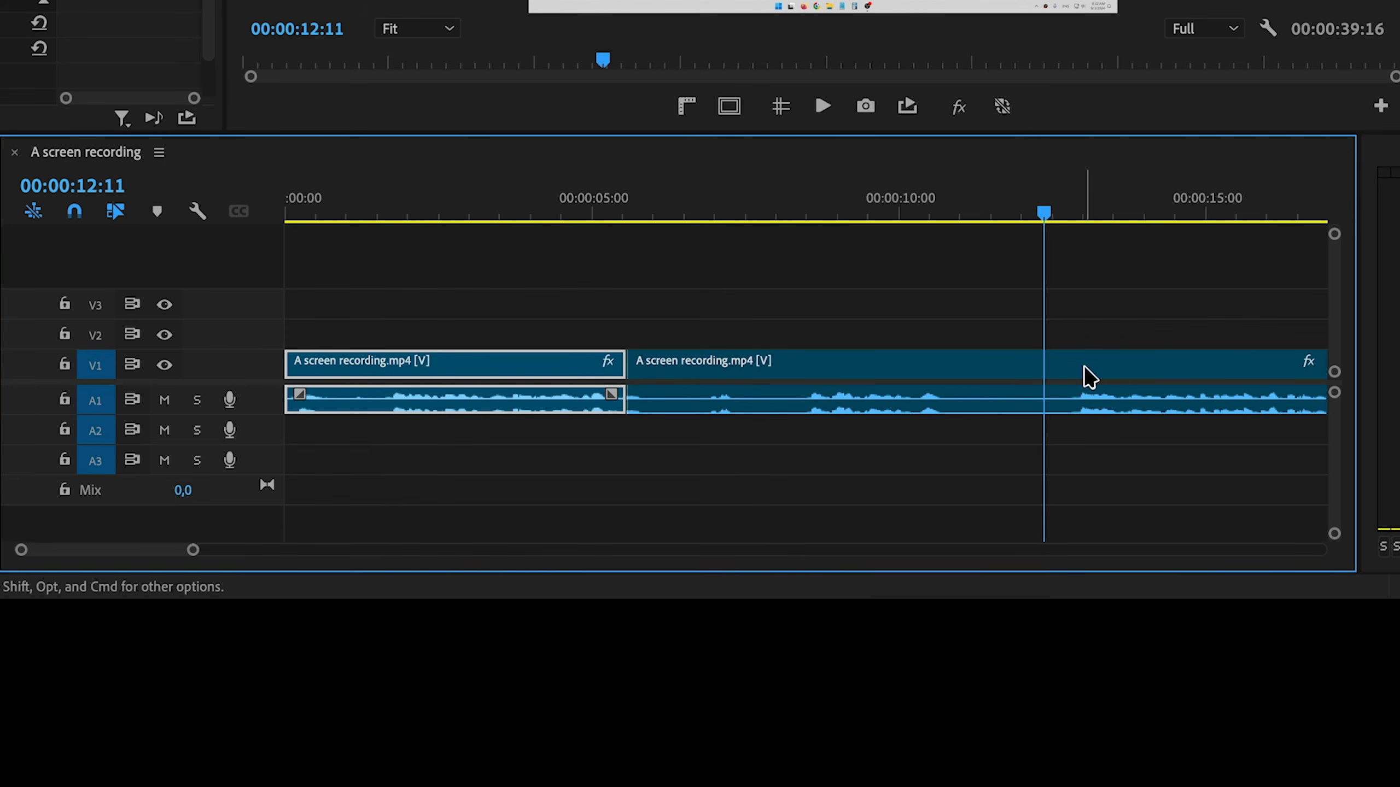
pyautogui.click(1088, 375)
pyautogui.click(483, 207)
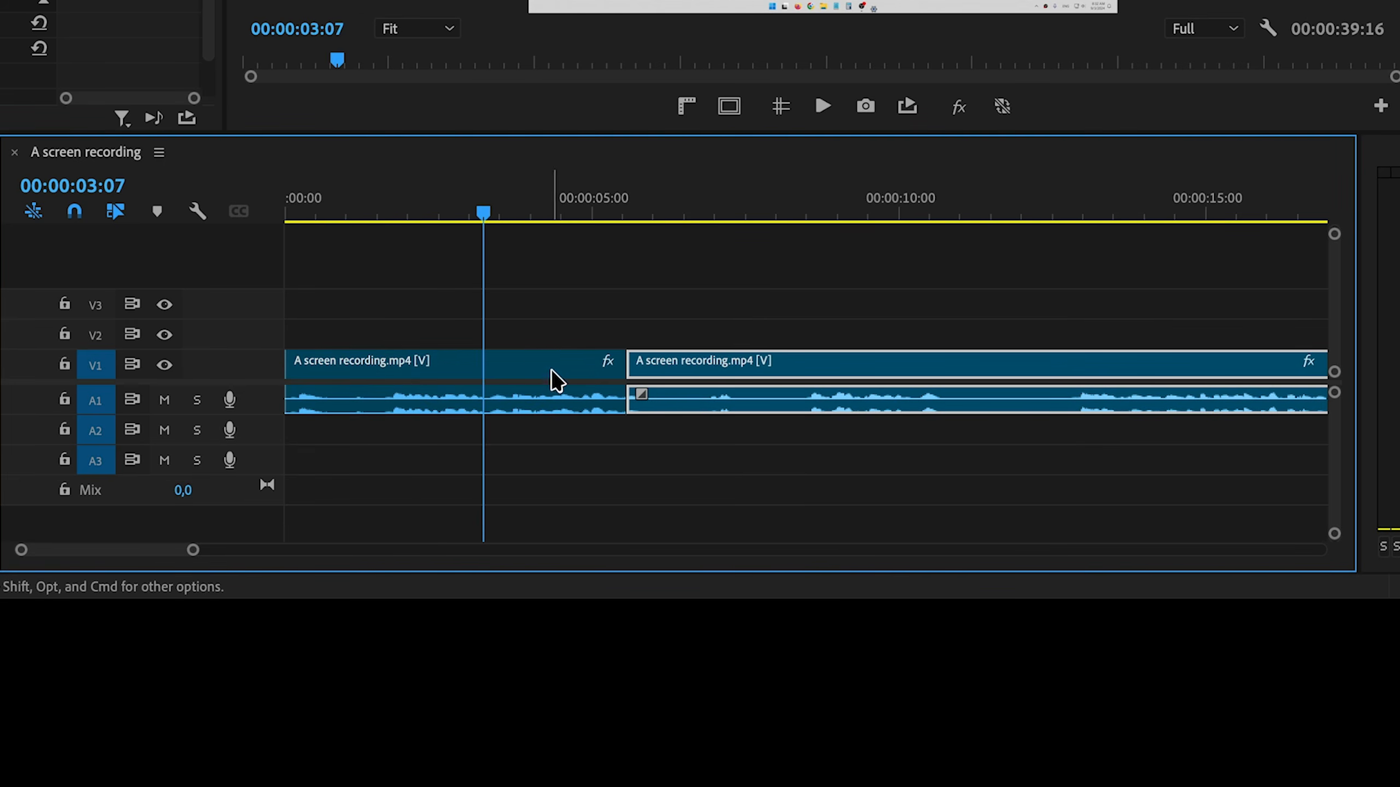
pyautogui.click(564, 364)
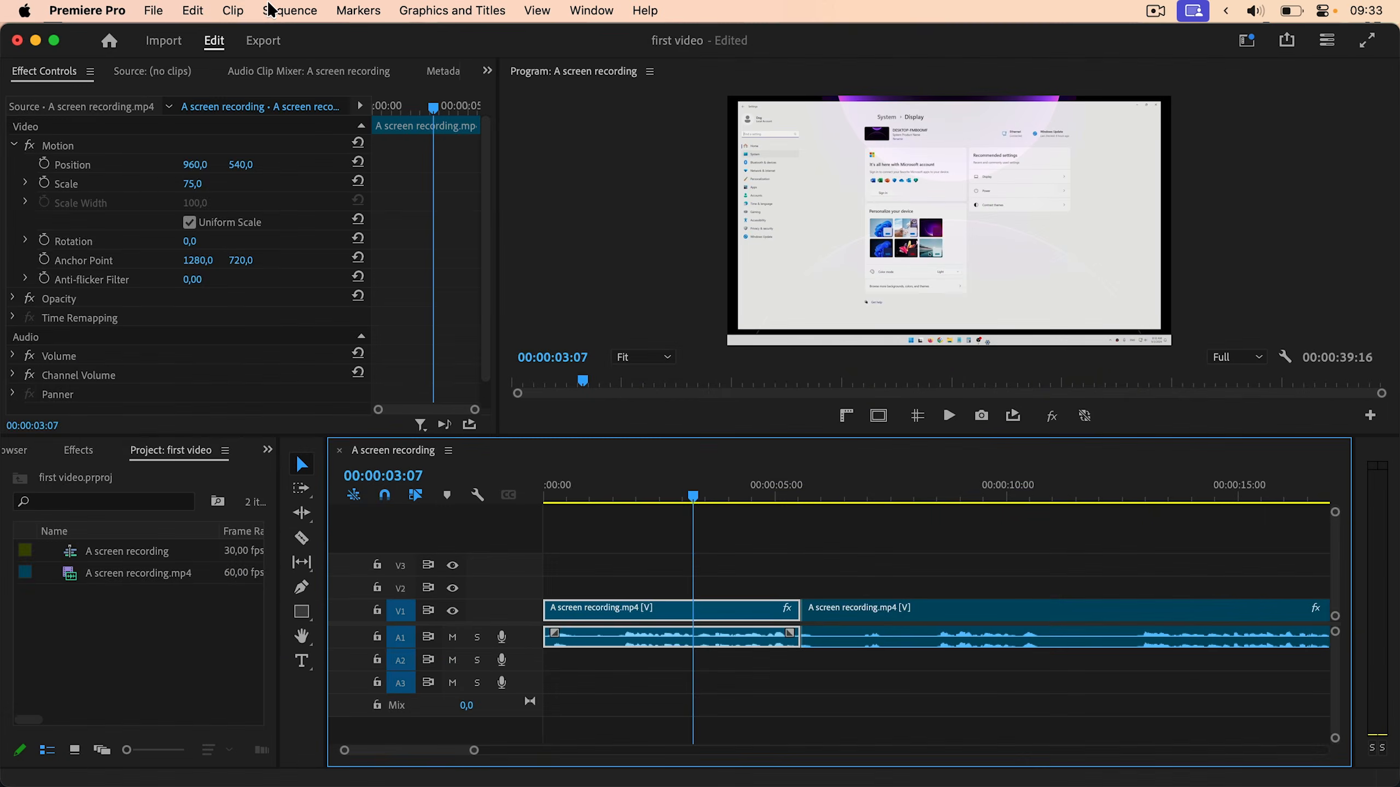
# Turn Selection Follows Playhead on and move the playhead to 00:00:10:20 over the second clip
pyautogui.click(290, 10)
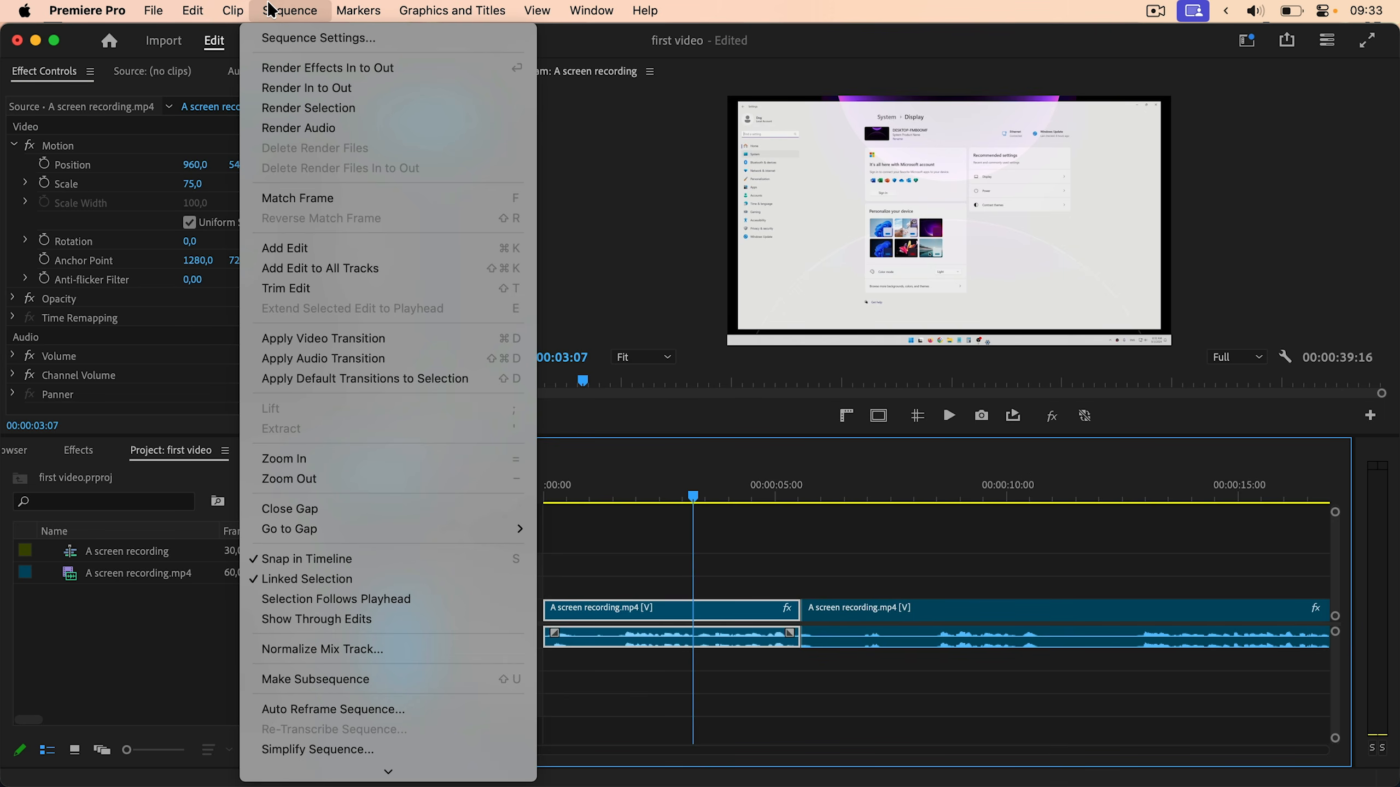
pyautogui.click(351, 603)
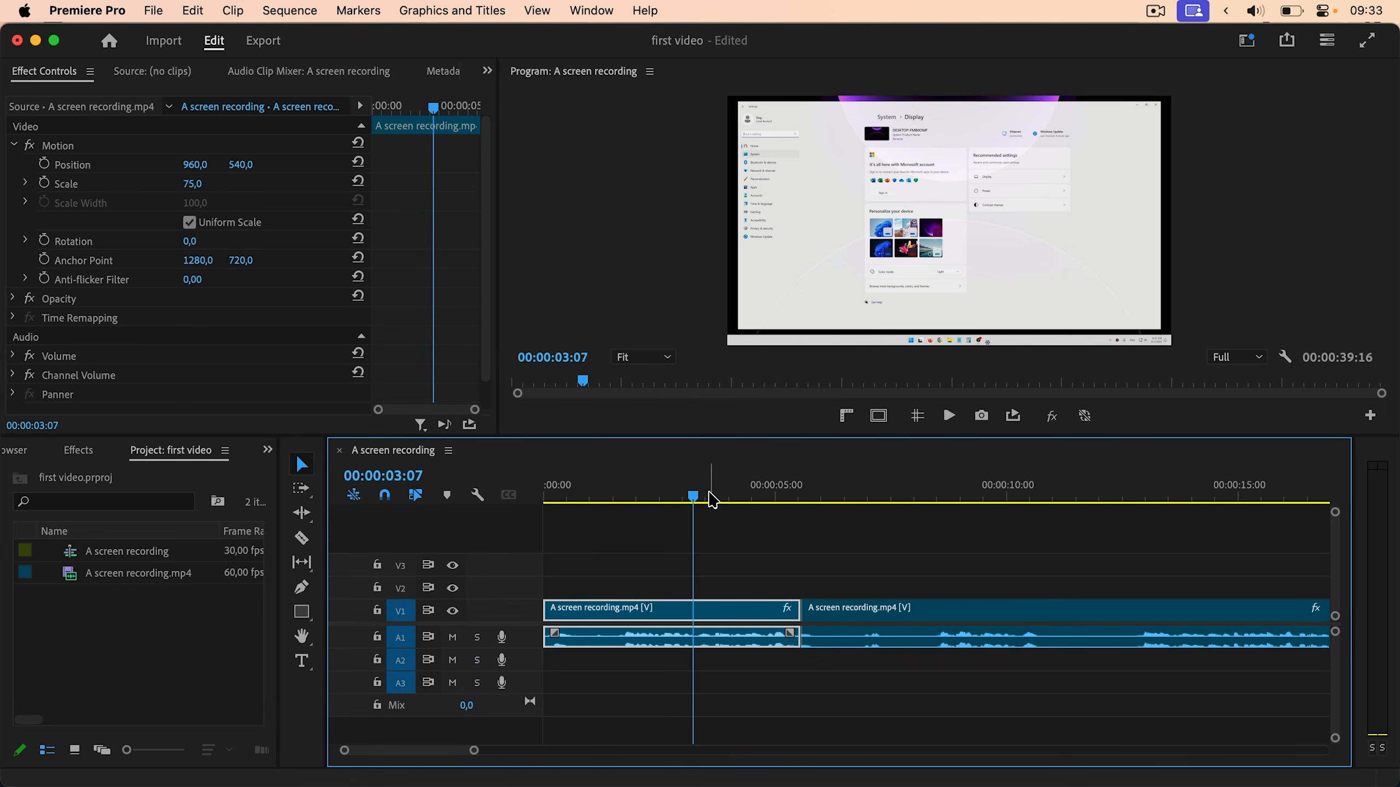
pyautogui.moveTo(694, 497); pyautogui.dragTo(1040, 502)
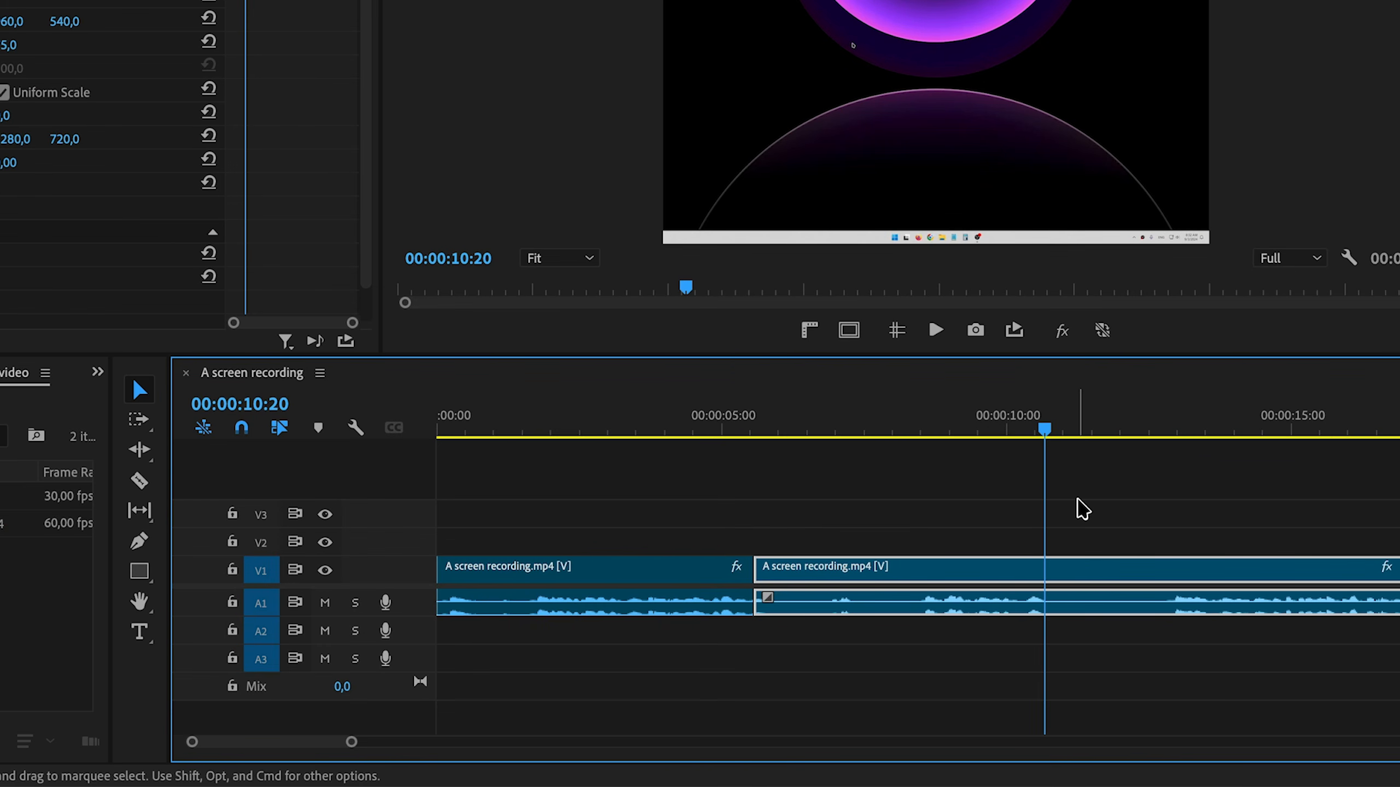
# Split the recording at the playhead at 00:00:10:20, and with the Razor tool at about 12.8 seconds
pyautogui.press('super+k')
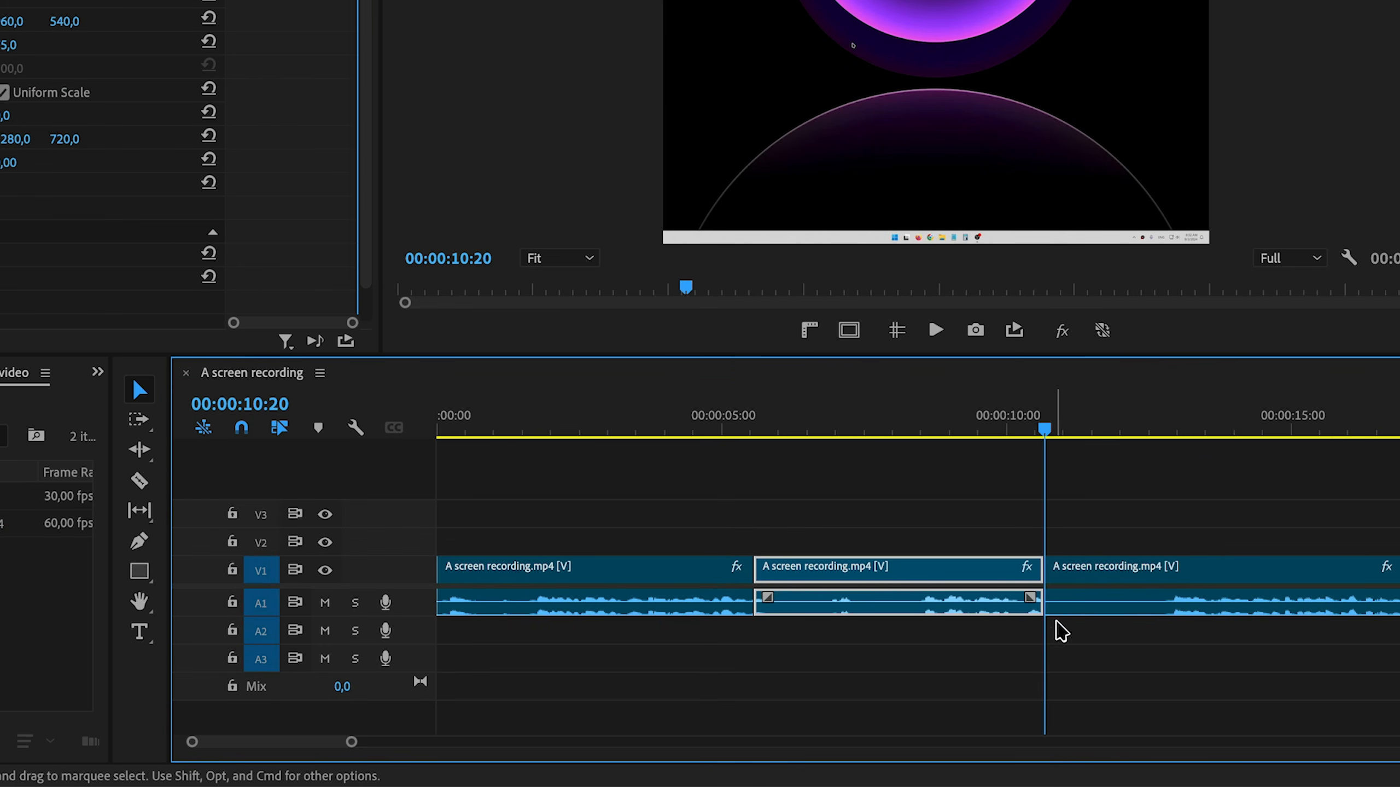
pyautogui.click(139, 481)
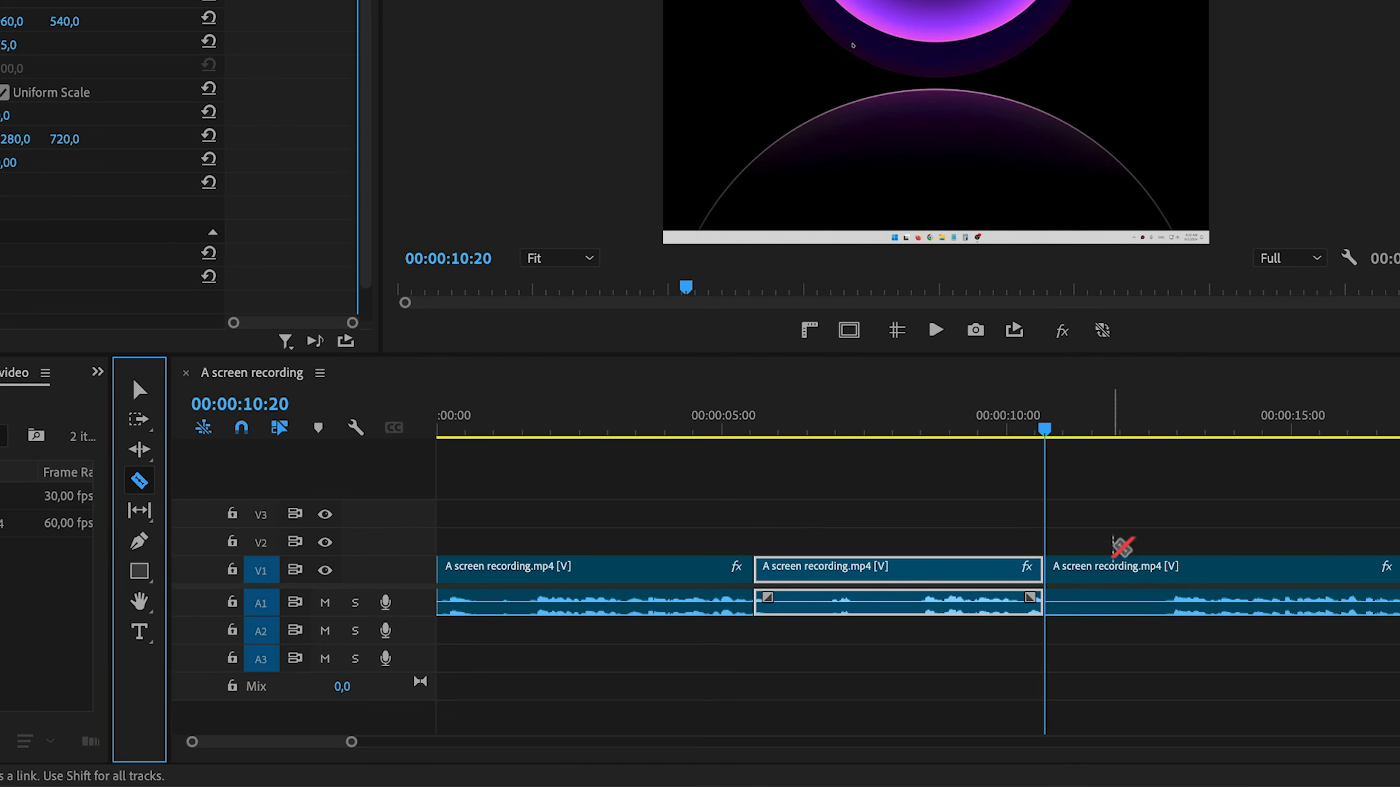
pyautogui.click(1167, 593)
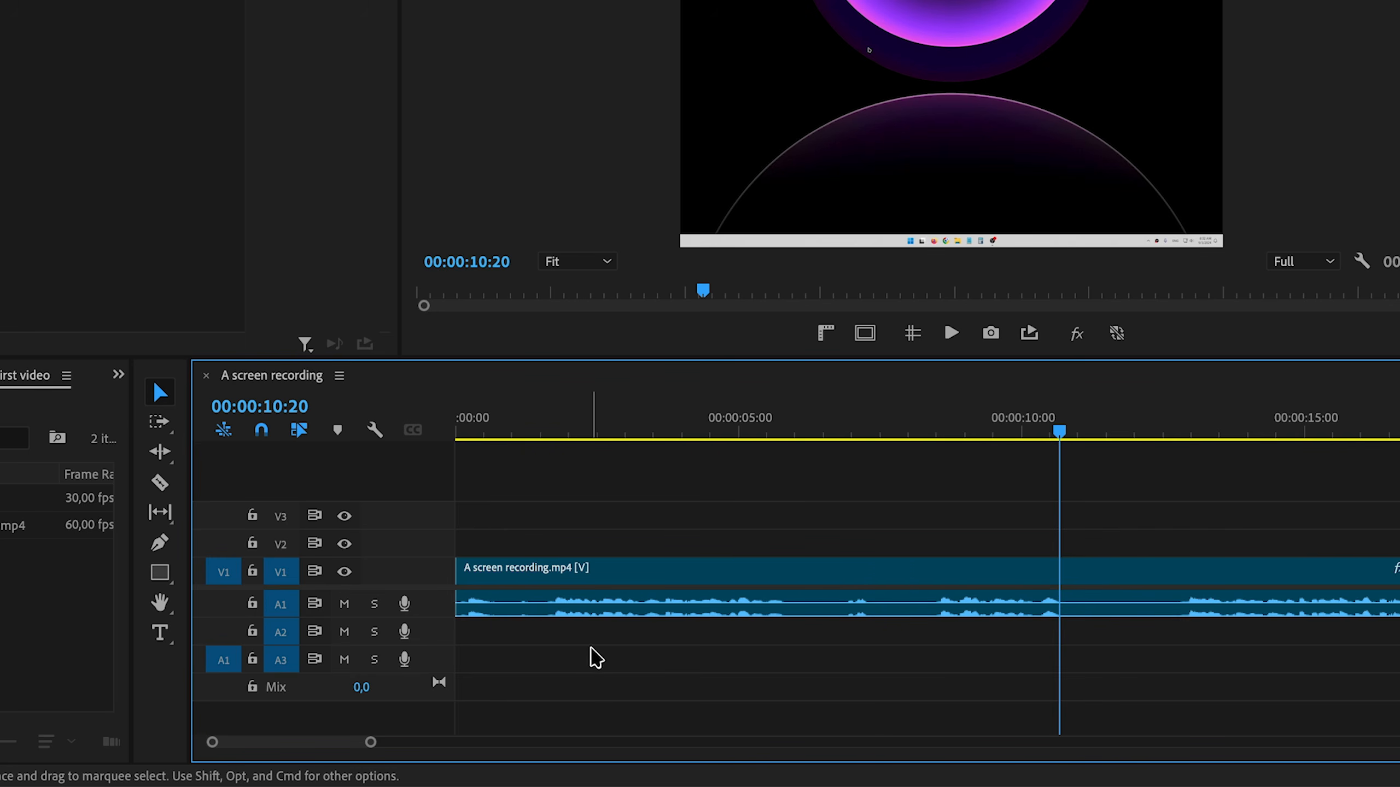
# Enlarge the A1 audio track and give the audio tracks more room so the waveform is easier to read
pyautogui.moveTo(435, 616); pyautogui.dragTo(436, 716)
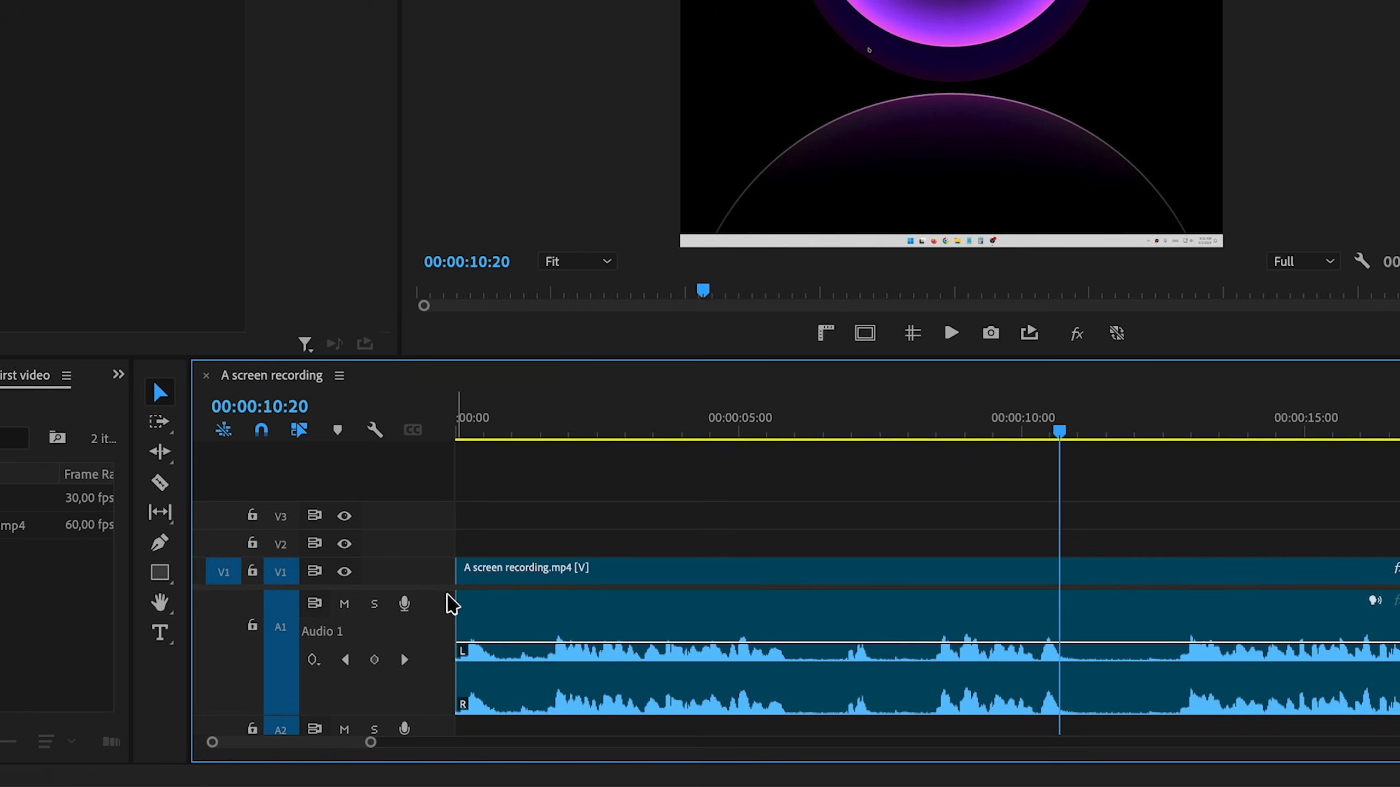
pyautogui.moveTo(436, 589); pyautogui.dragTo(435, 542)
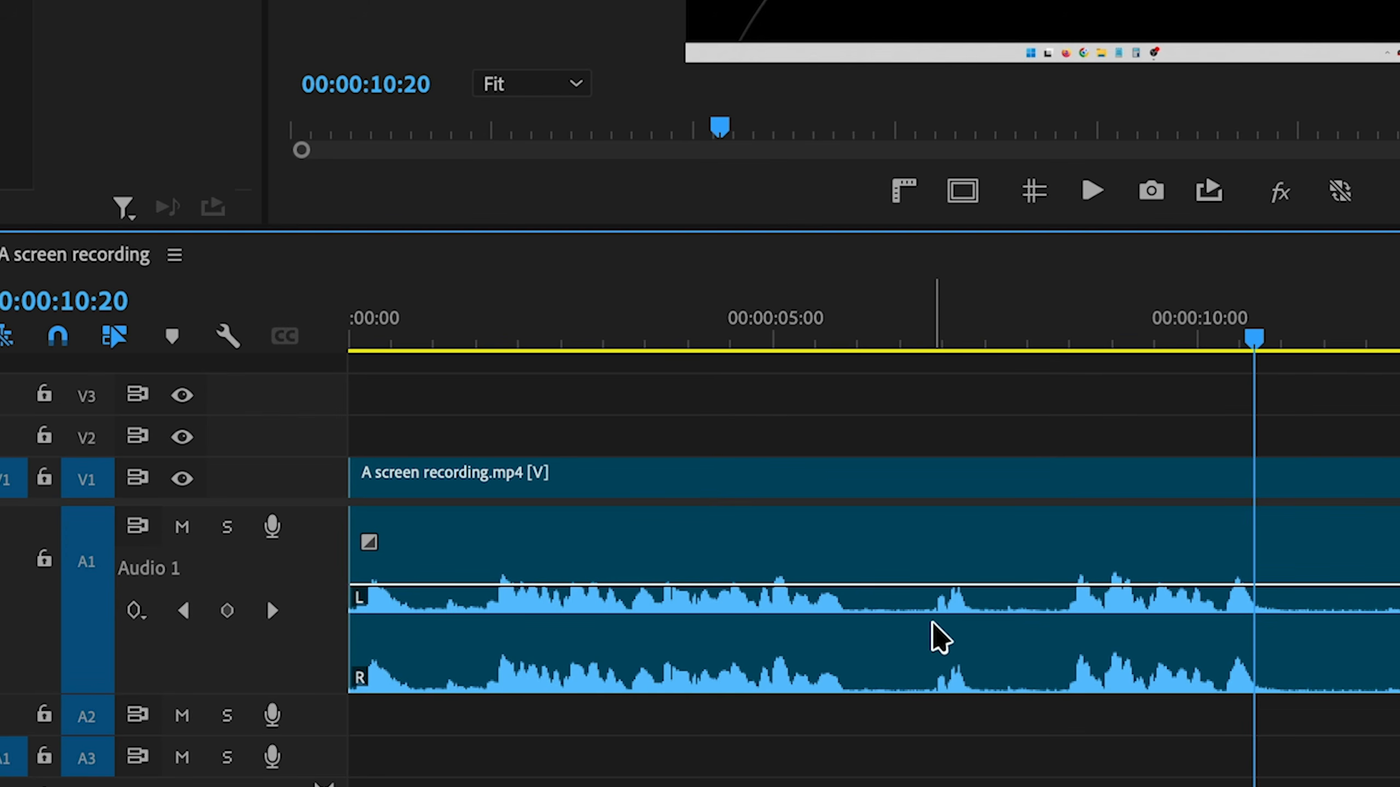
# Play the recording from the start to compare speech with the waveform, and scrub on to 00:00:12:23
pyautogui.moveTo(909, 325); pyautogui.dragTo(350, 331)
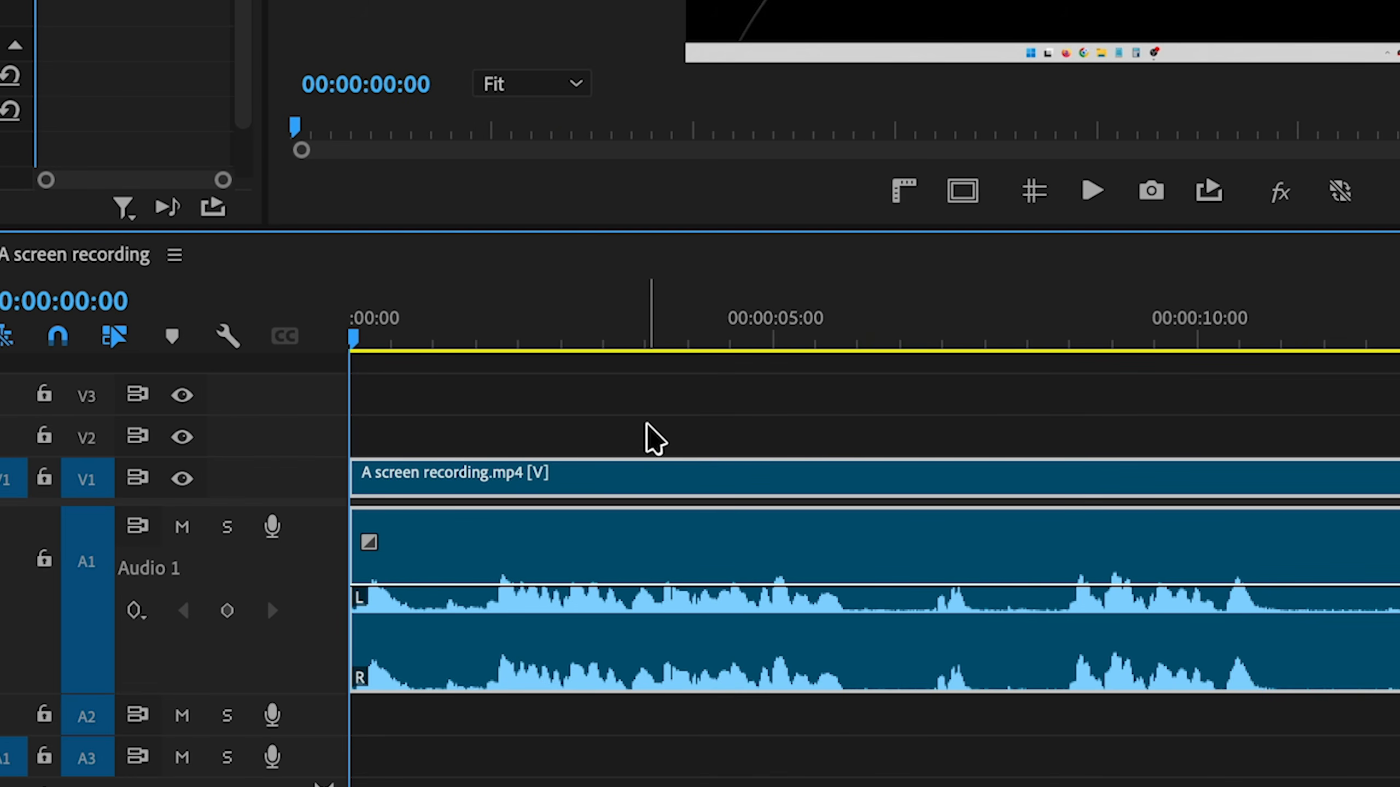
pyautogui.press('space')
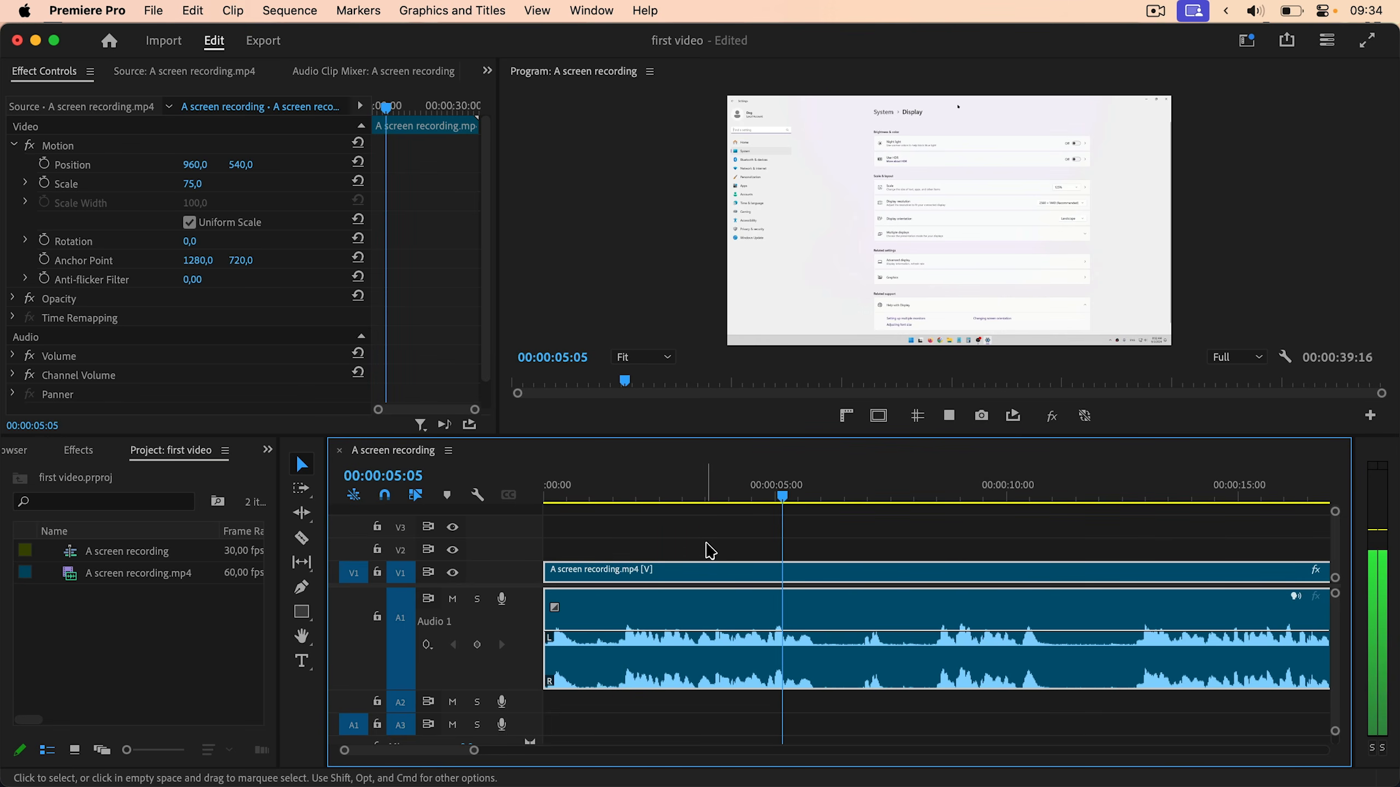
pyautogui.press('space')
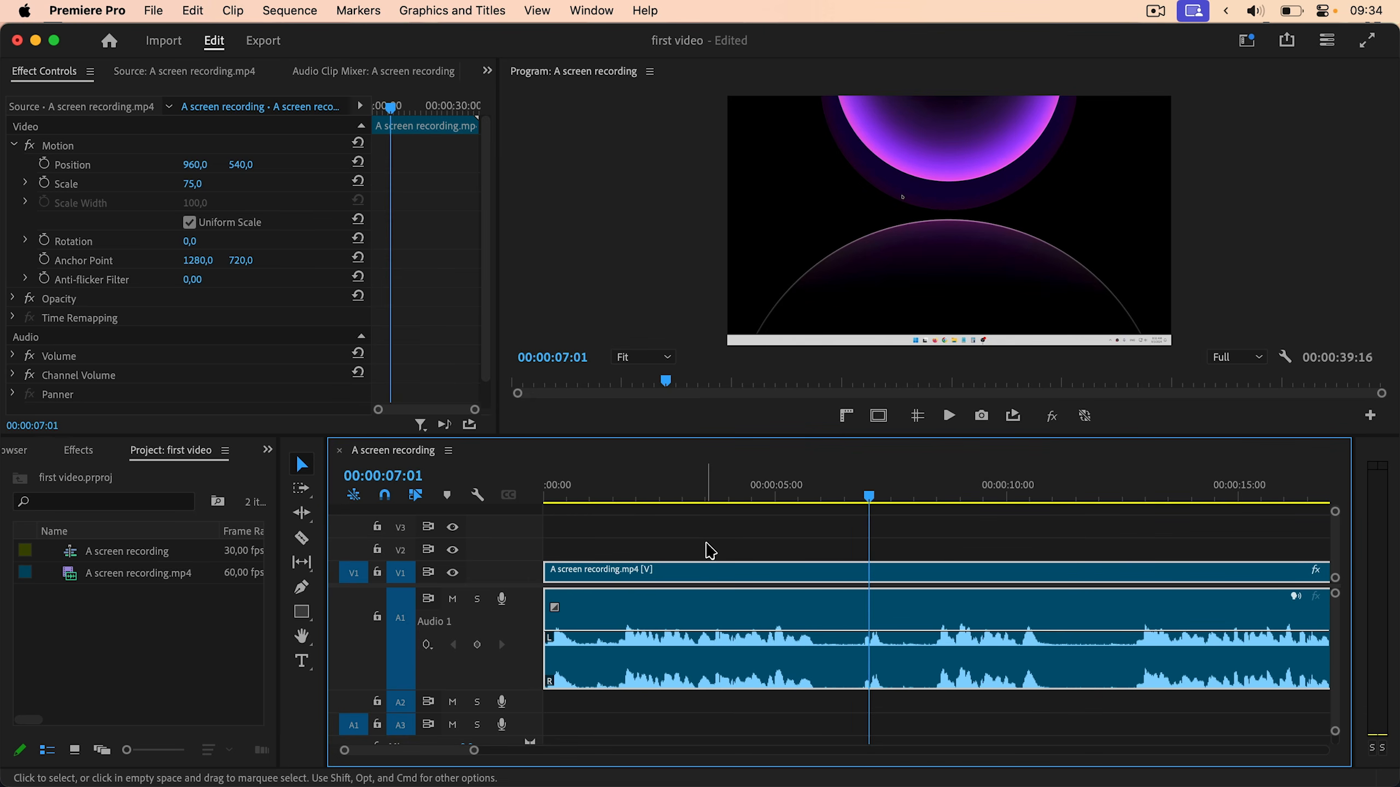
pyautogui.click(884, 498)
pyautogui.moveTo(887, 494); pyautogui.dragTo(1138, 506)
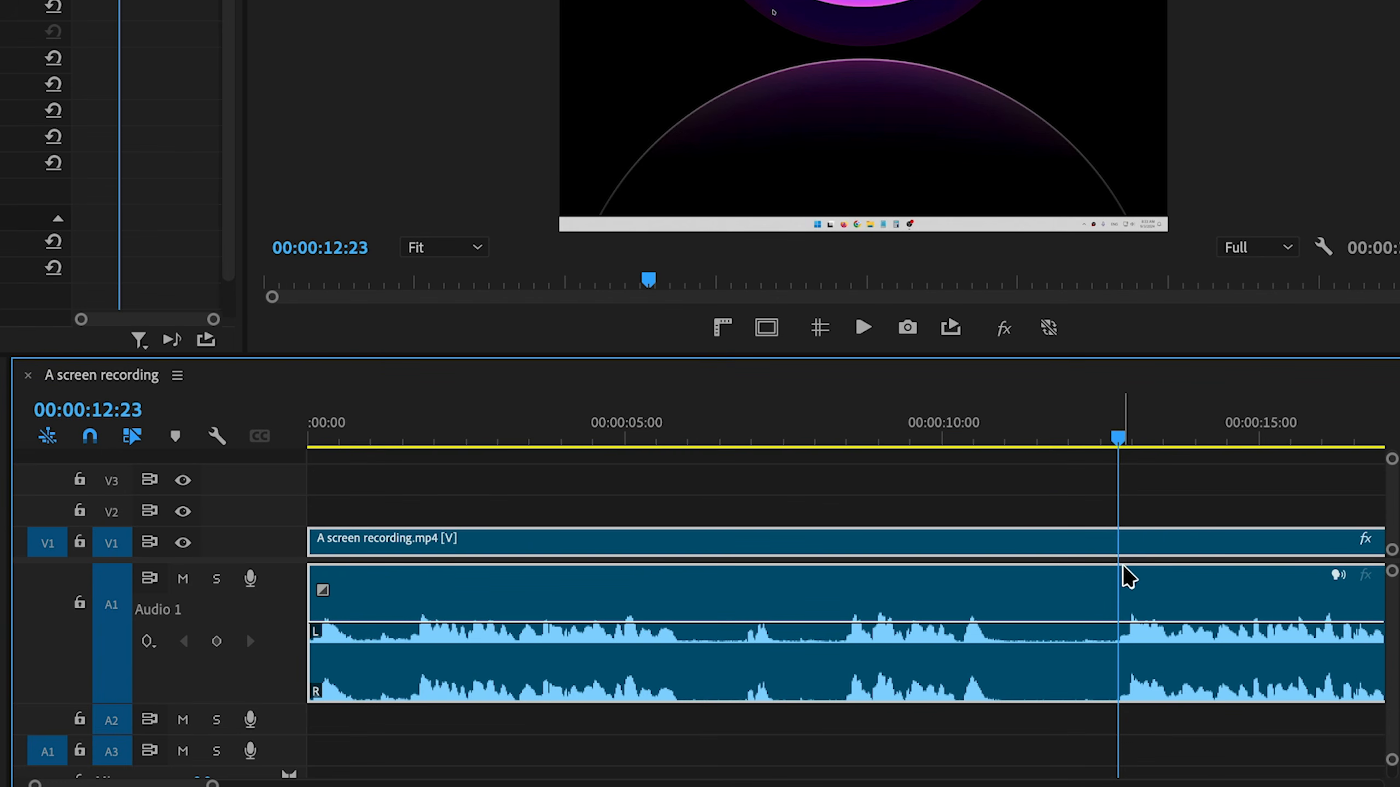
# Split the recording at 00:00:12:23, delete the part before the cut and close the gap it leaves
pyautogui.hotkey('ctrl', 'k')
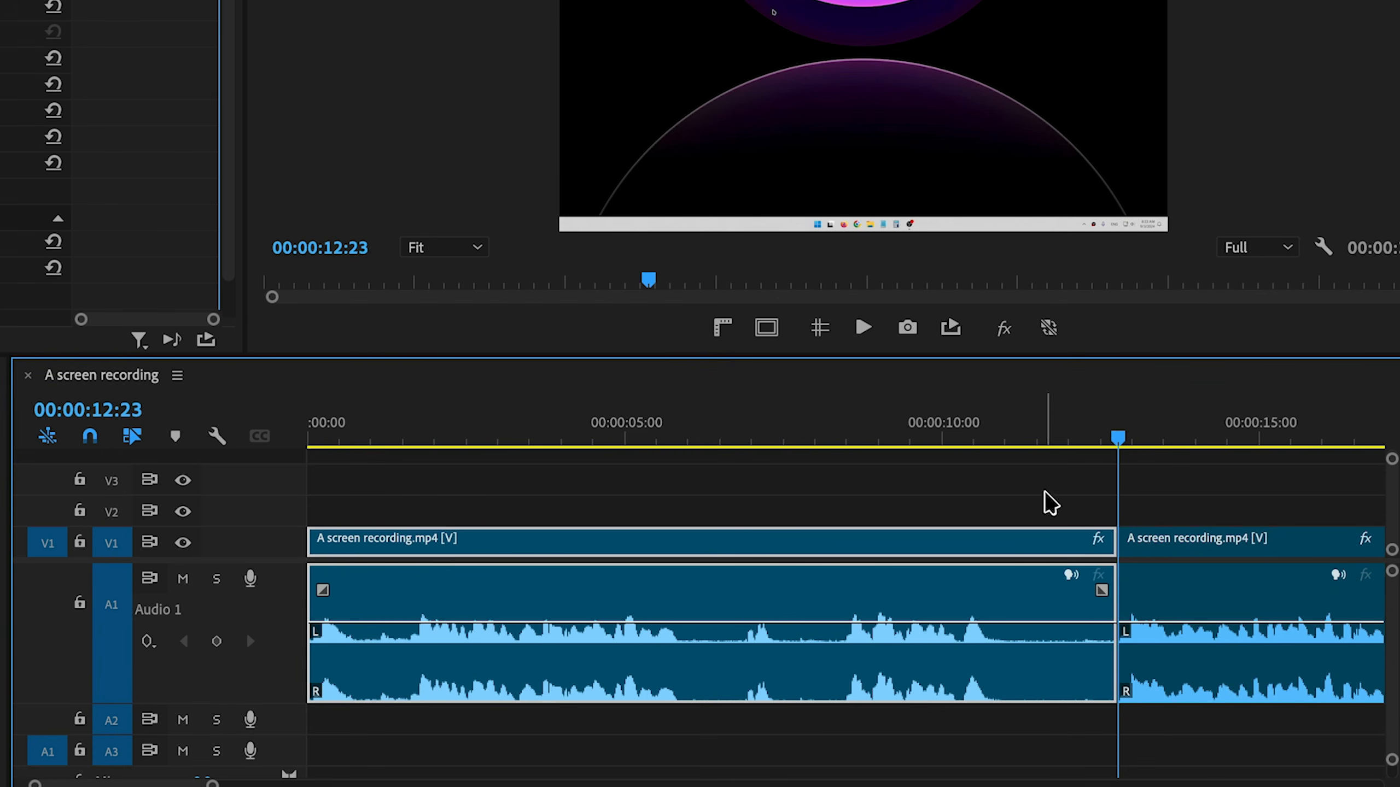
pyautogui.press('Delete')
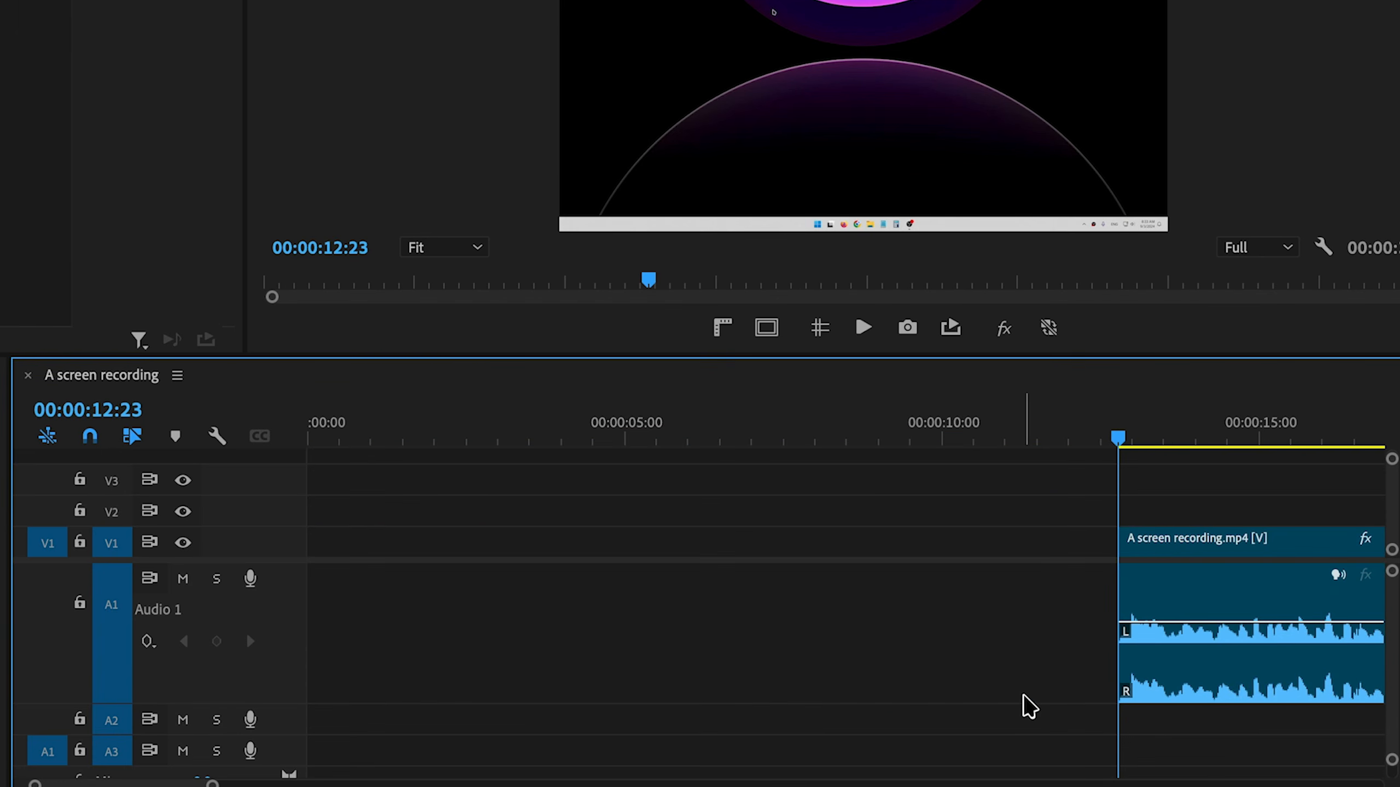
pyautogui.click(1008, 548)
pyautogui.press('Delete')
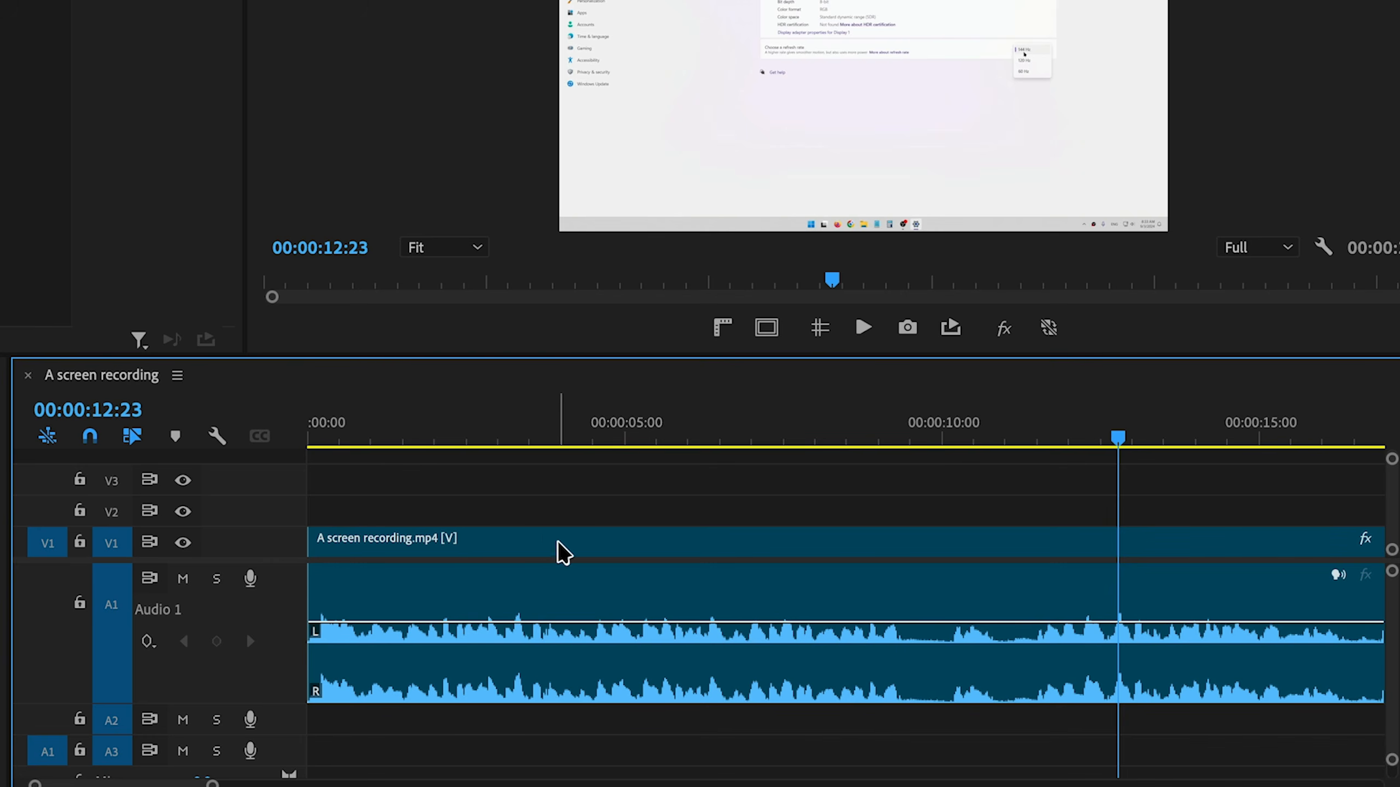
# Play the recording from the start to find the pause, and split the clip on both sides of it at 00:00:09:11 and 00:00:11:13
pyautogui.press('Home')
pyautogui.press('space')
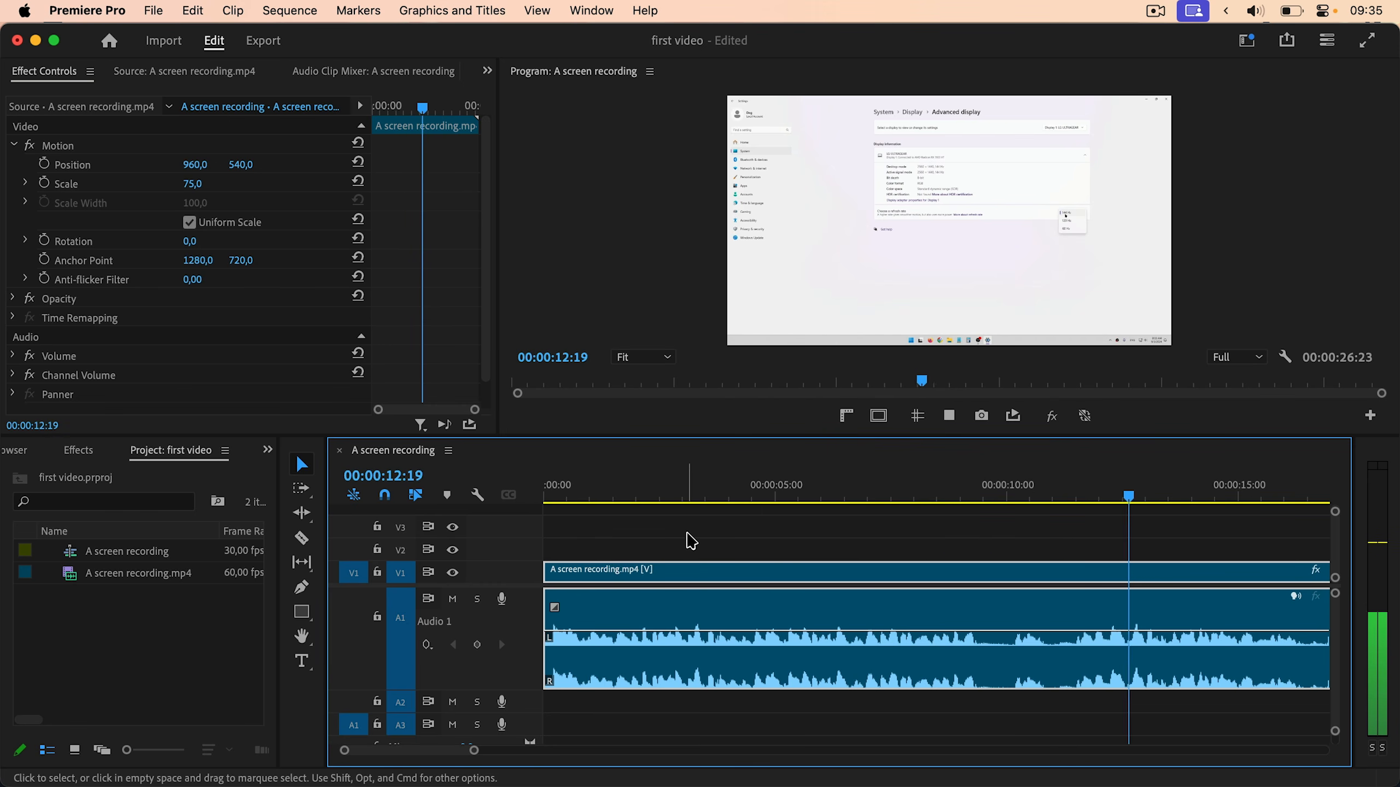
pyautogui.press('space')
pyautogui.click(986, 498)
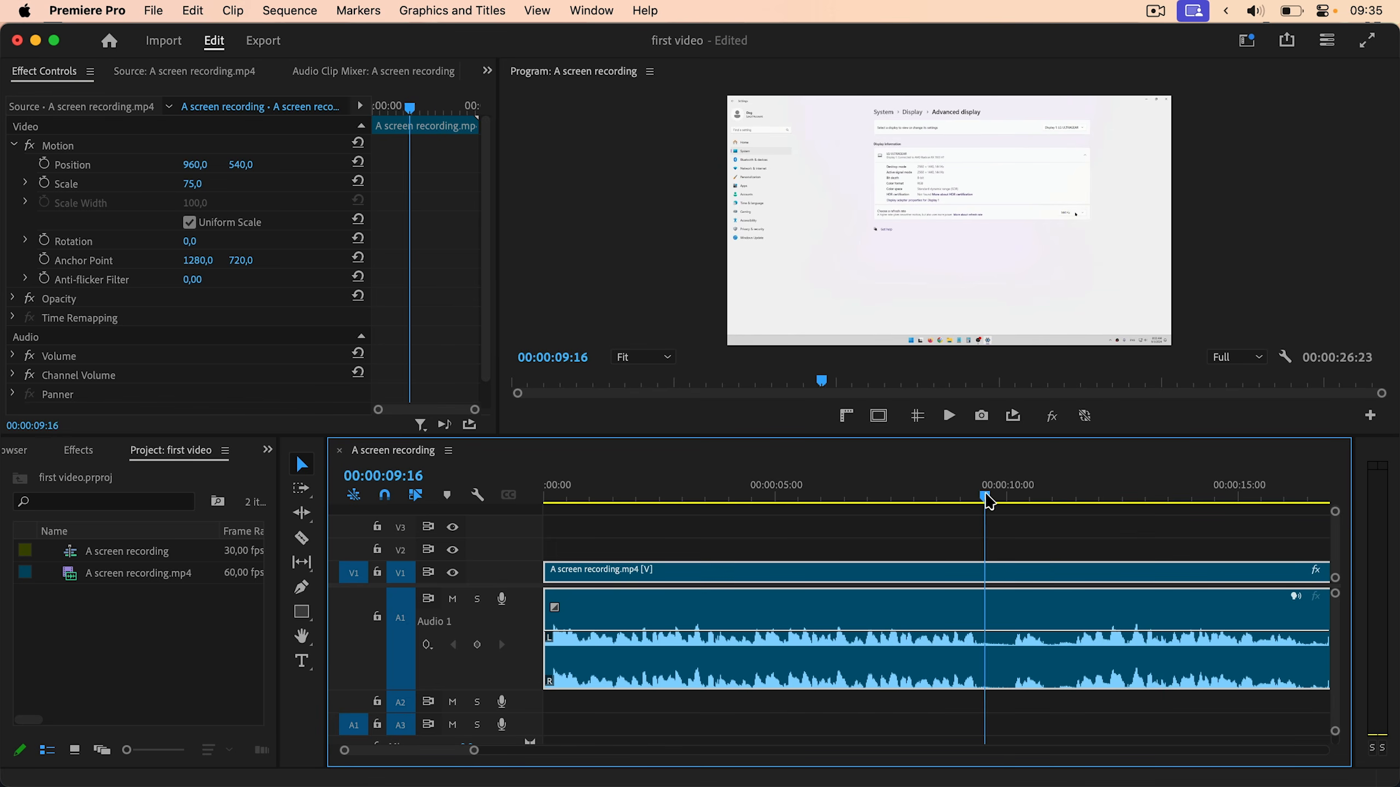
pyautogui.moveTo(985, 496); pyautogui.dragTo(1035, 634)
pyautogui.press('super+k')
pyautogui.press('super+k')
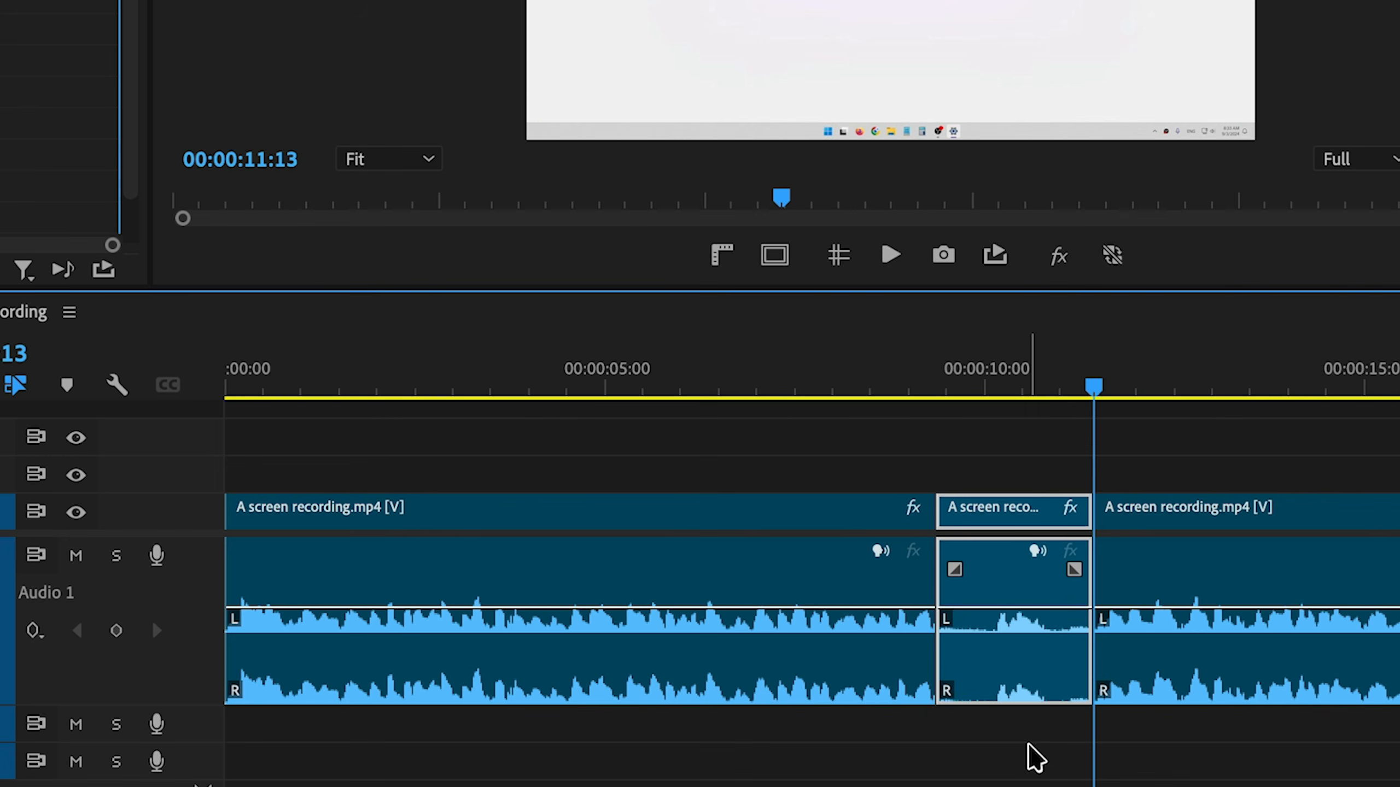
# Delete the segment between the two cuts and close its gap, and undo both deletions
pyautogui.press('Delete')
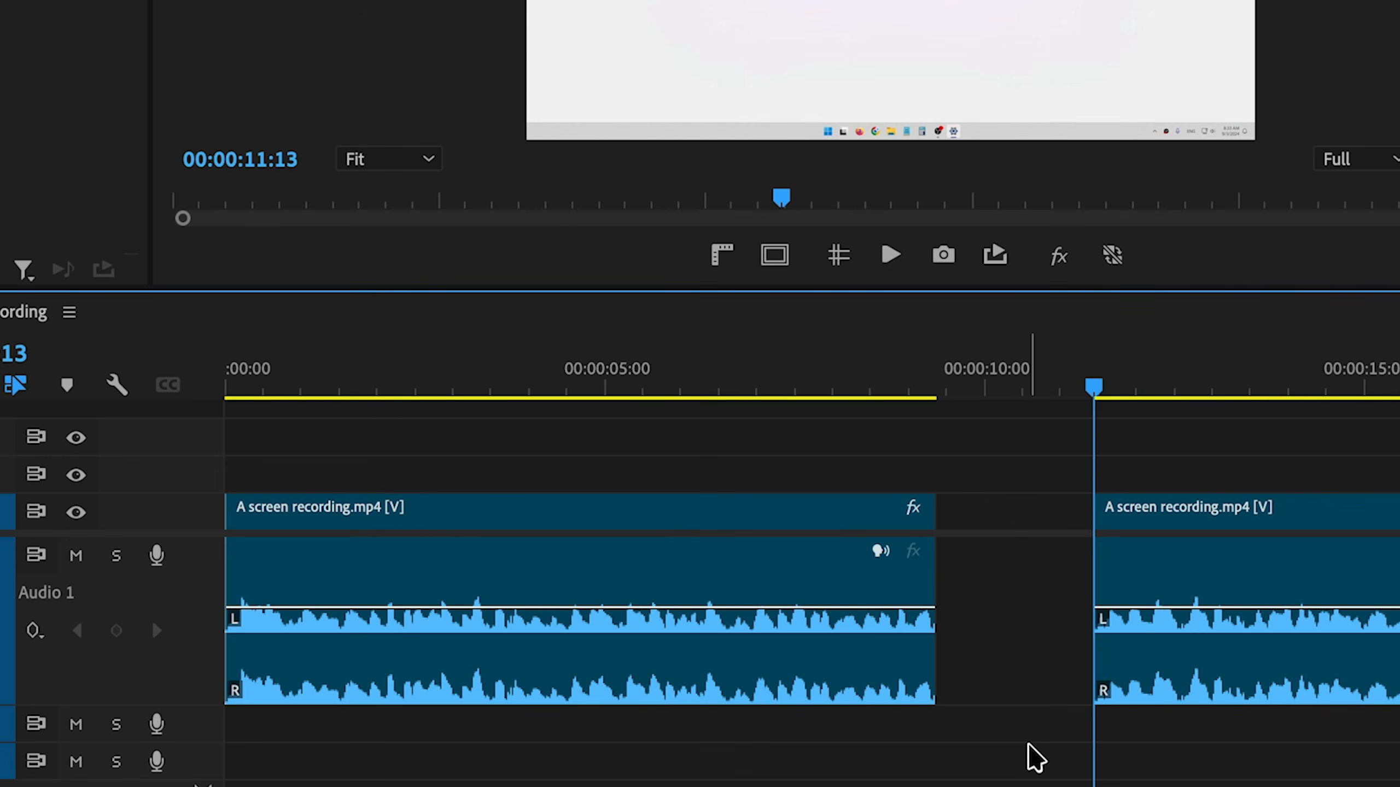
pyautogui.click(1012, 514)
pyautogui.press('Delete')
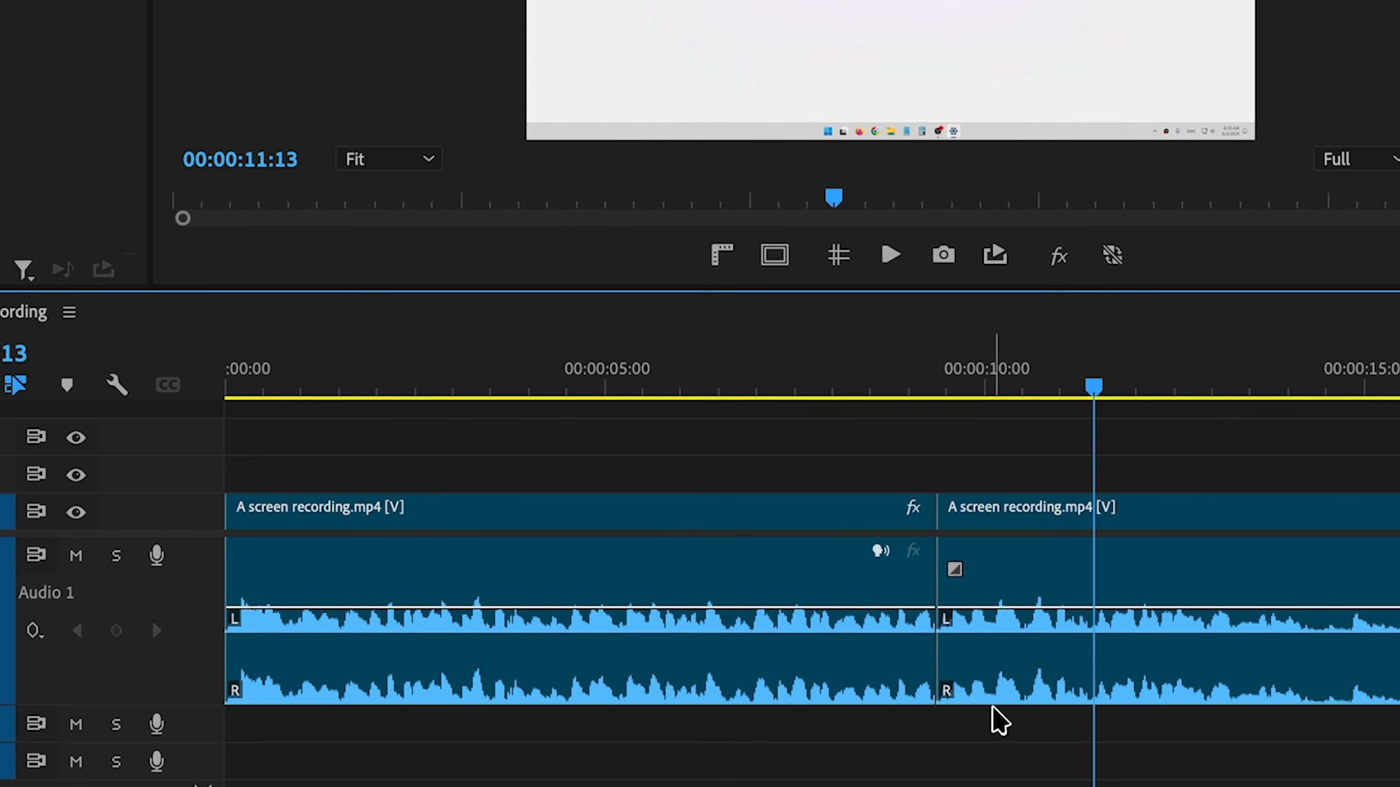
pyautogui.hotkey('ctrl', 'z')
pyautogui.hotkey('ctrl', 'z')
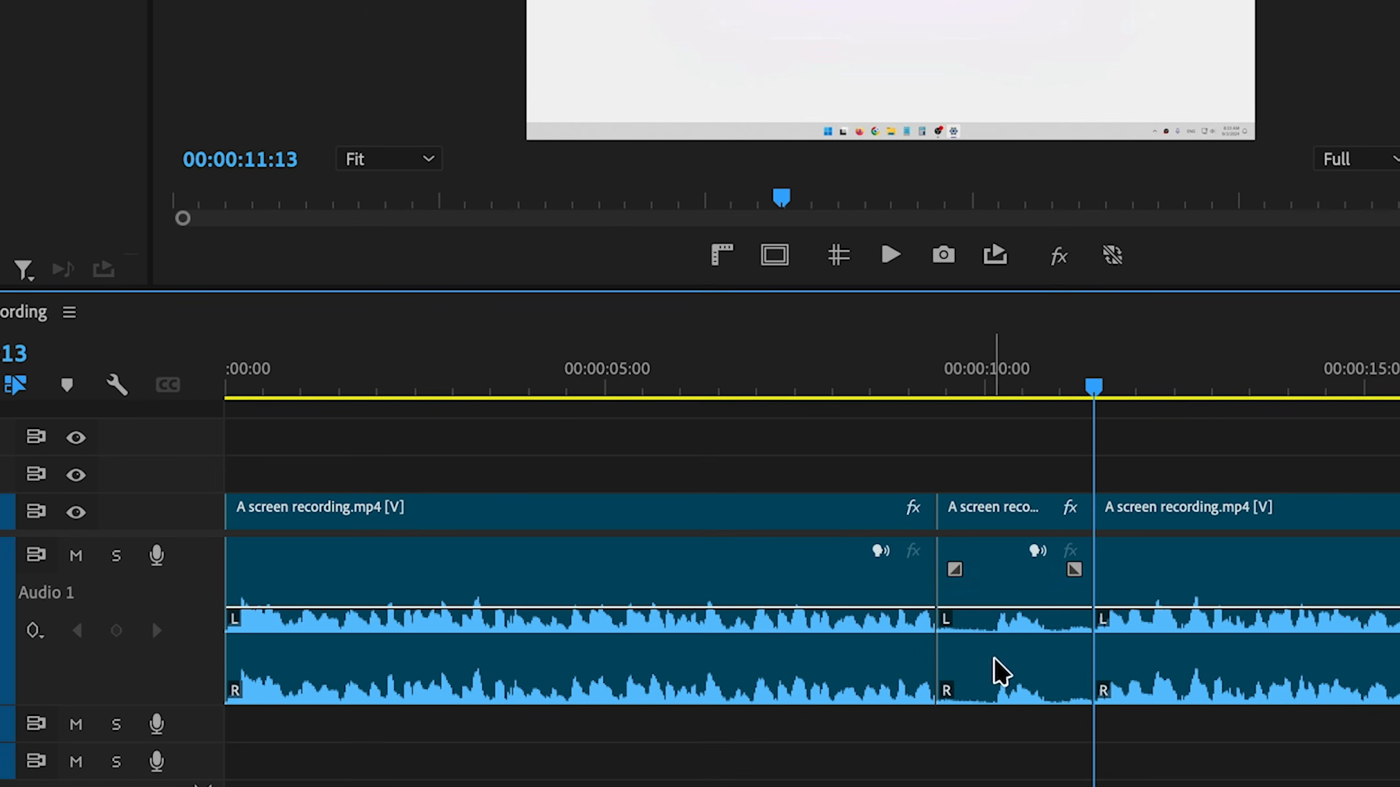
# Select the segment between the two cuts and look up the commands assigned to the Delete key in the keyboard shortcuts
pyautogui.click(981, 392)
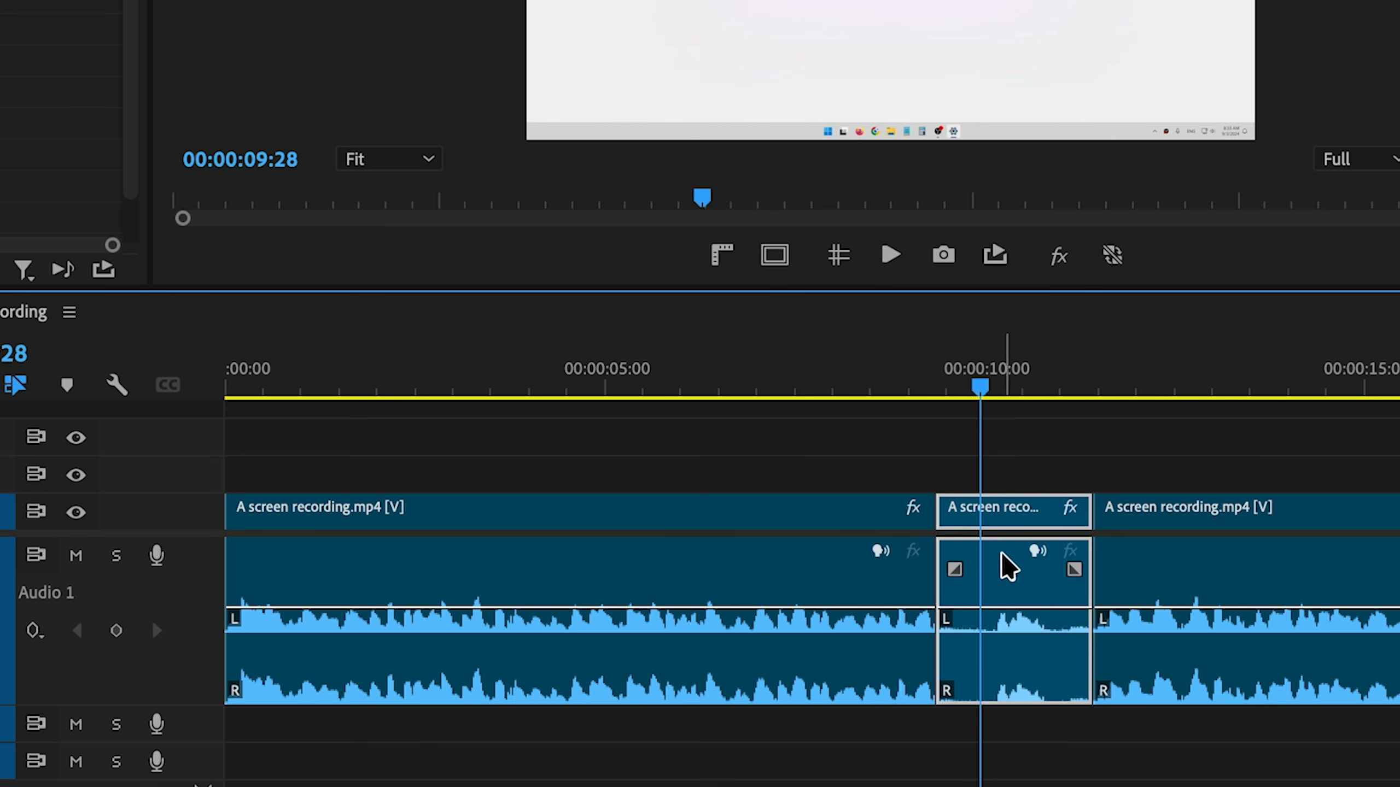
pyautogui.hotkey('shift', 'Delete')
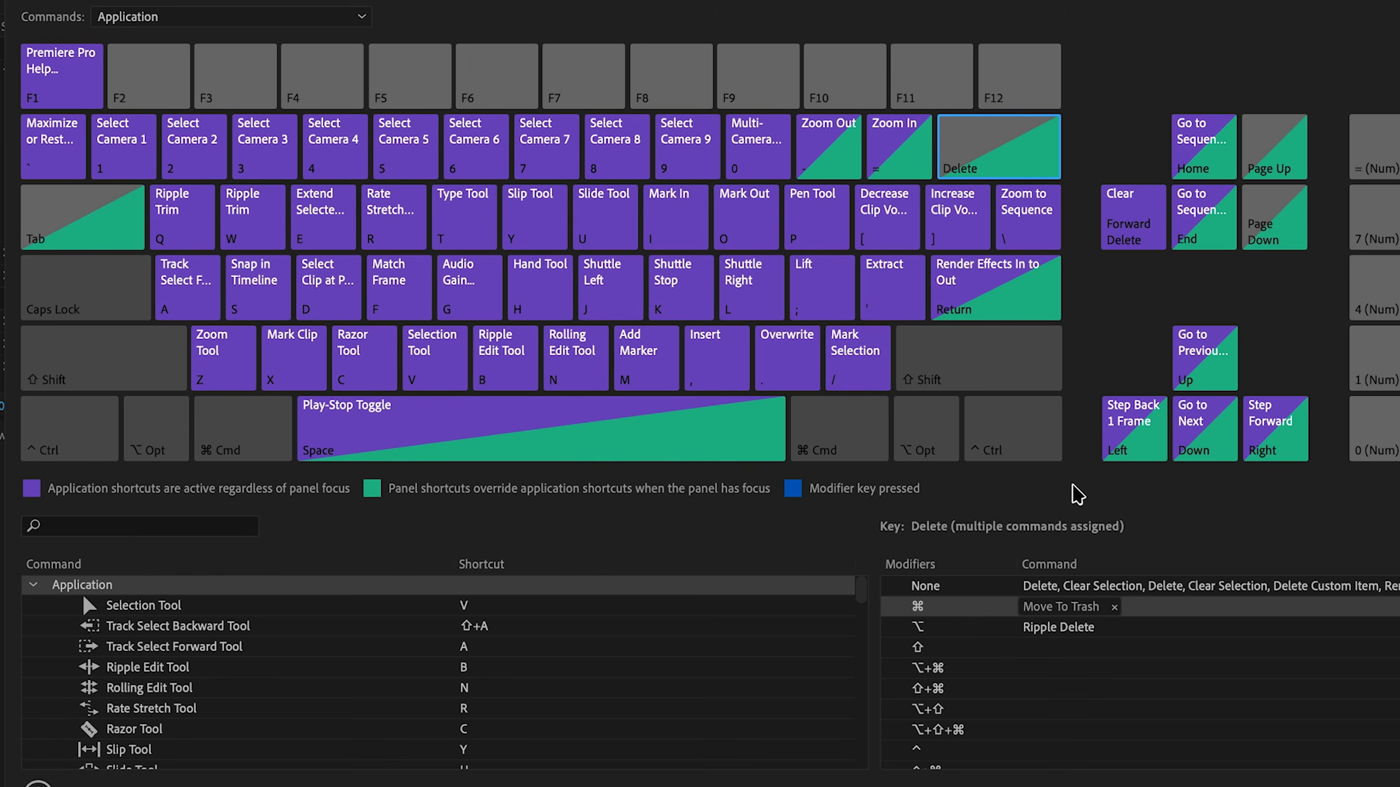
pyautogui.click(162, 431)
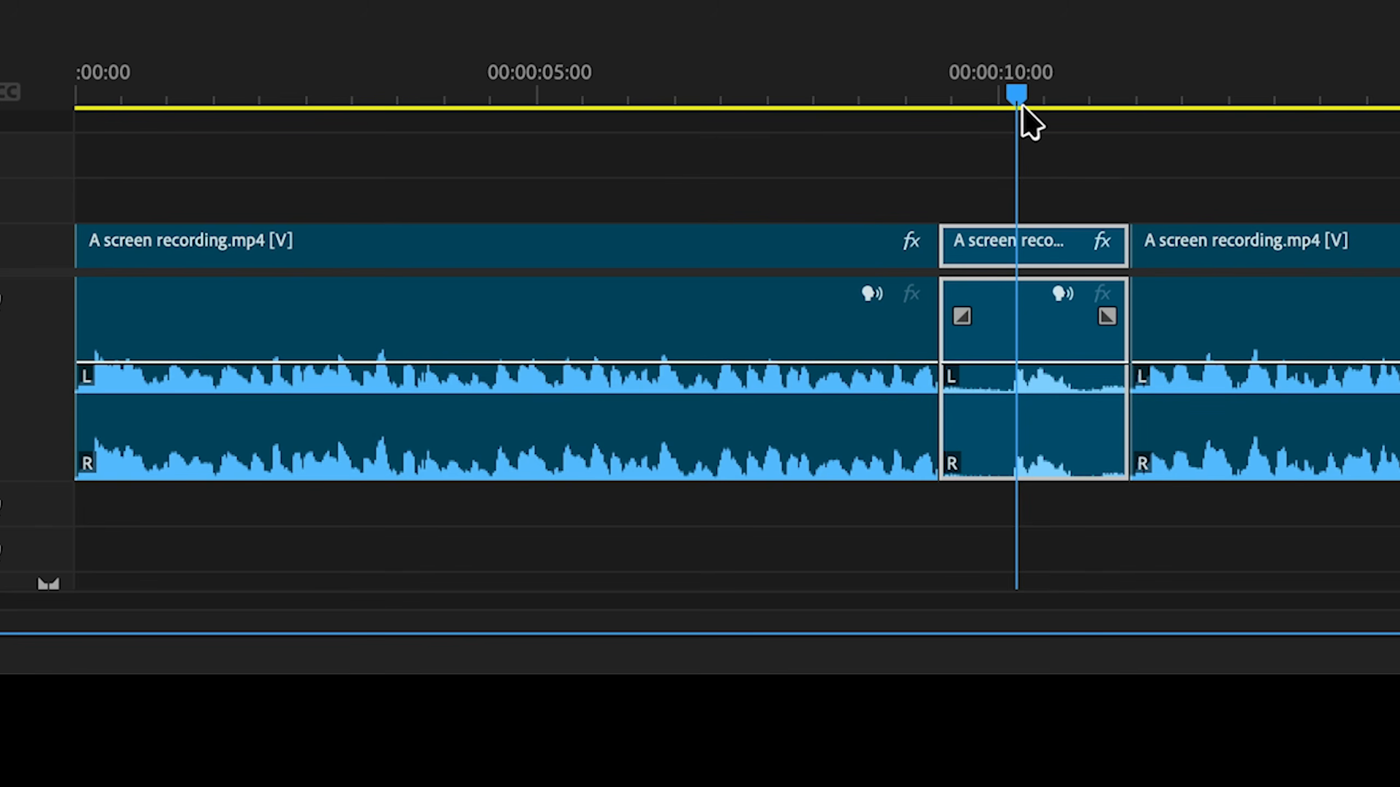
# Try ripple deleting the segment between the cuts, and also deleting it and its gap separately, undoing each attempt
pyautogui.press('Delete')
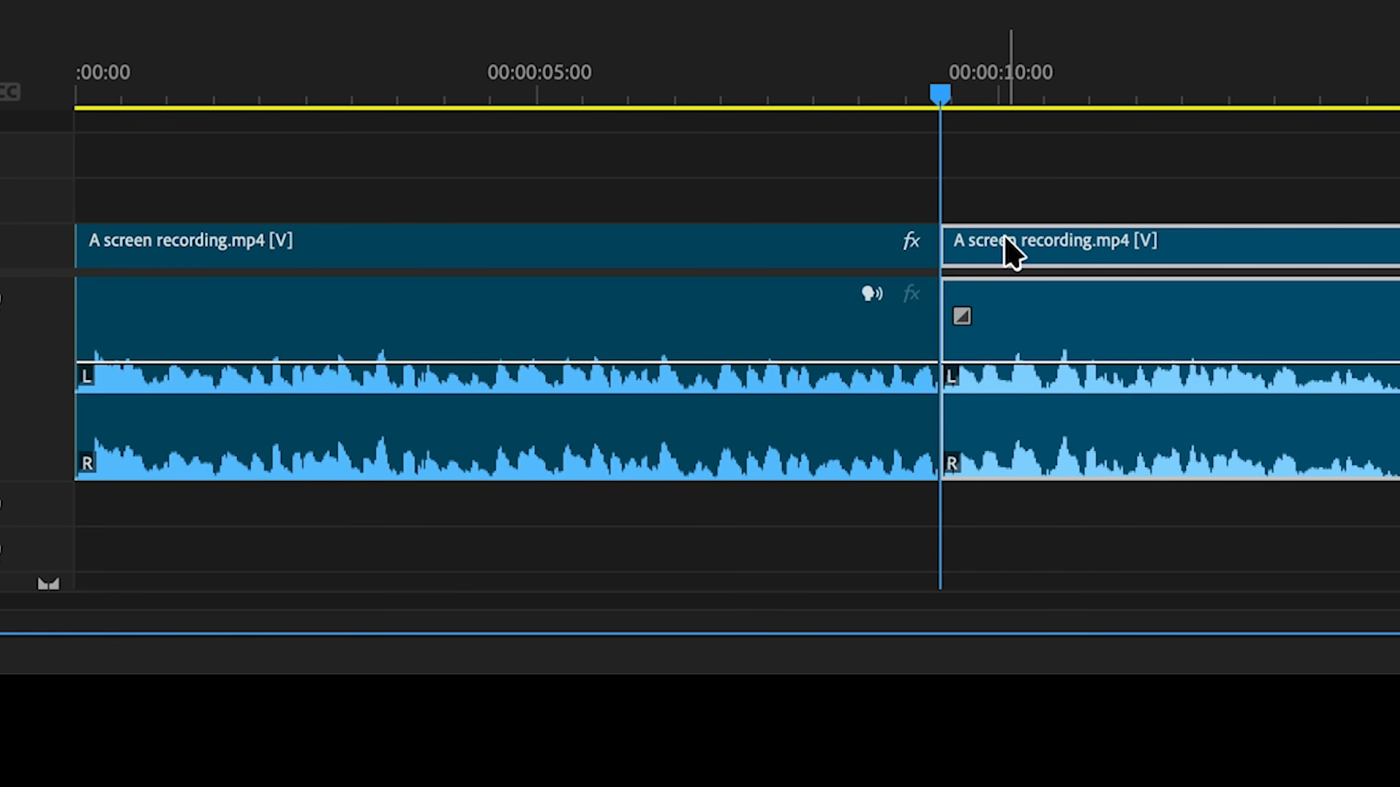
pyautogui.hotkey('ctrl', 'z')
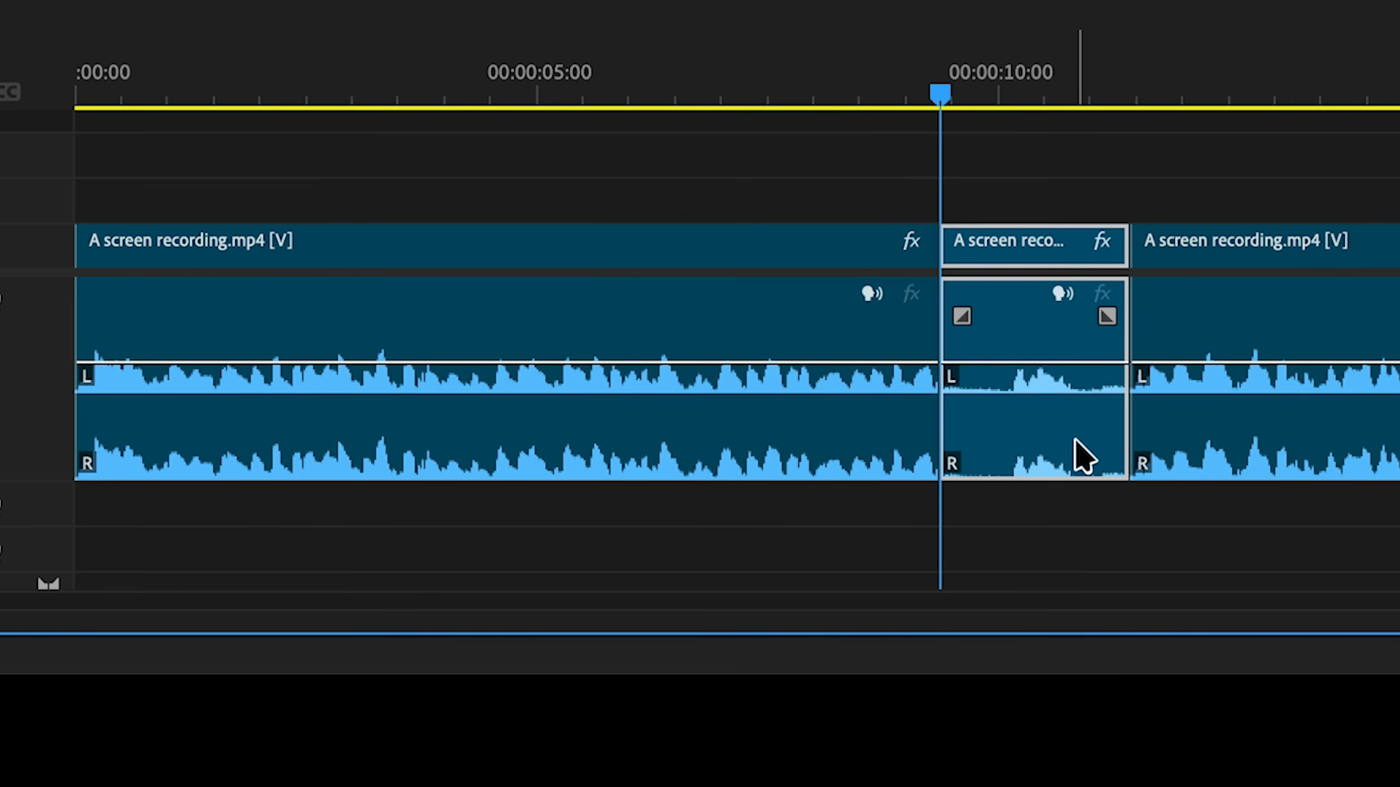
pyautogui.press('Delete')
pyautogui.click(1017, 263)
pyautogui.press('Delete')
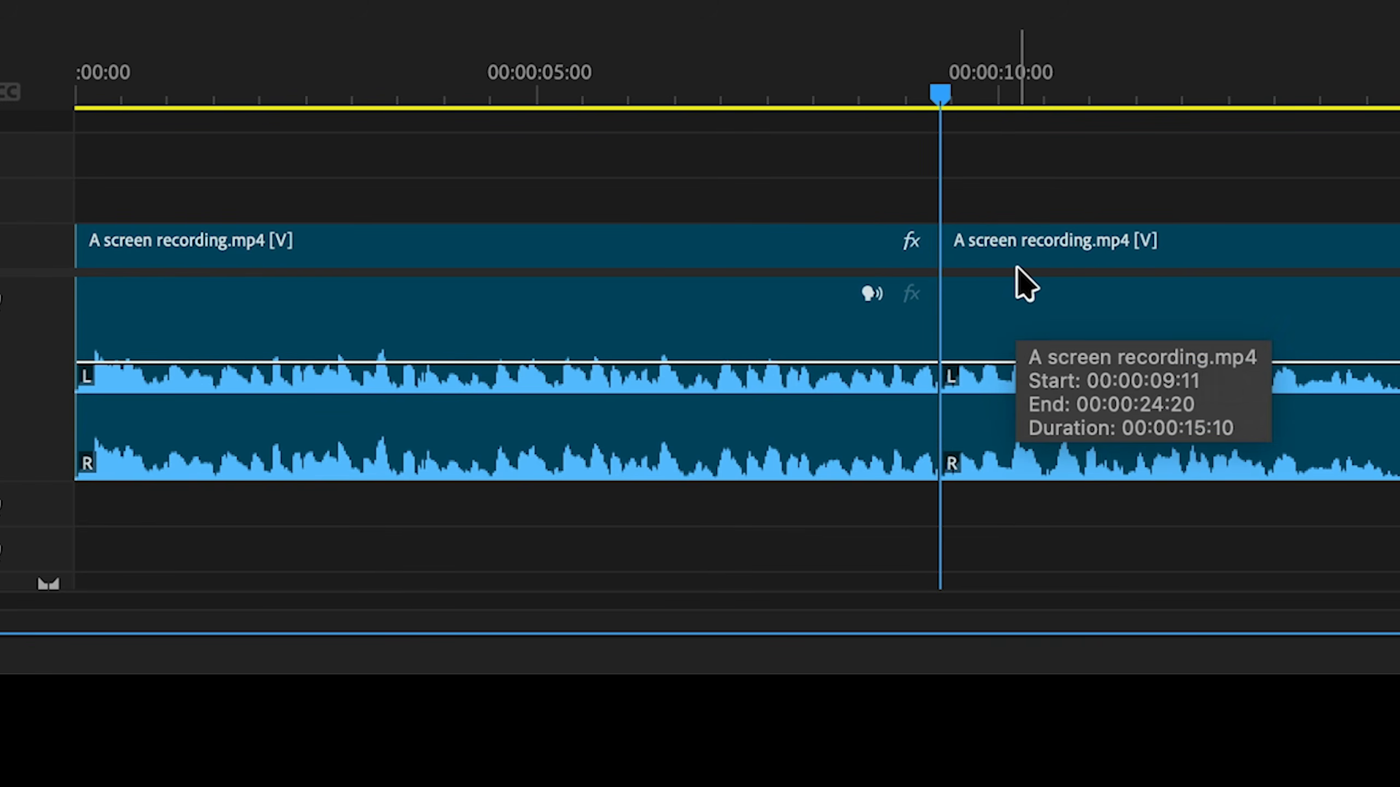
pyautogui.hotkey('ctrl', 'z')
pyautogui.hotkey('ctrl', 'z')
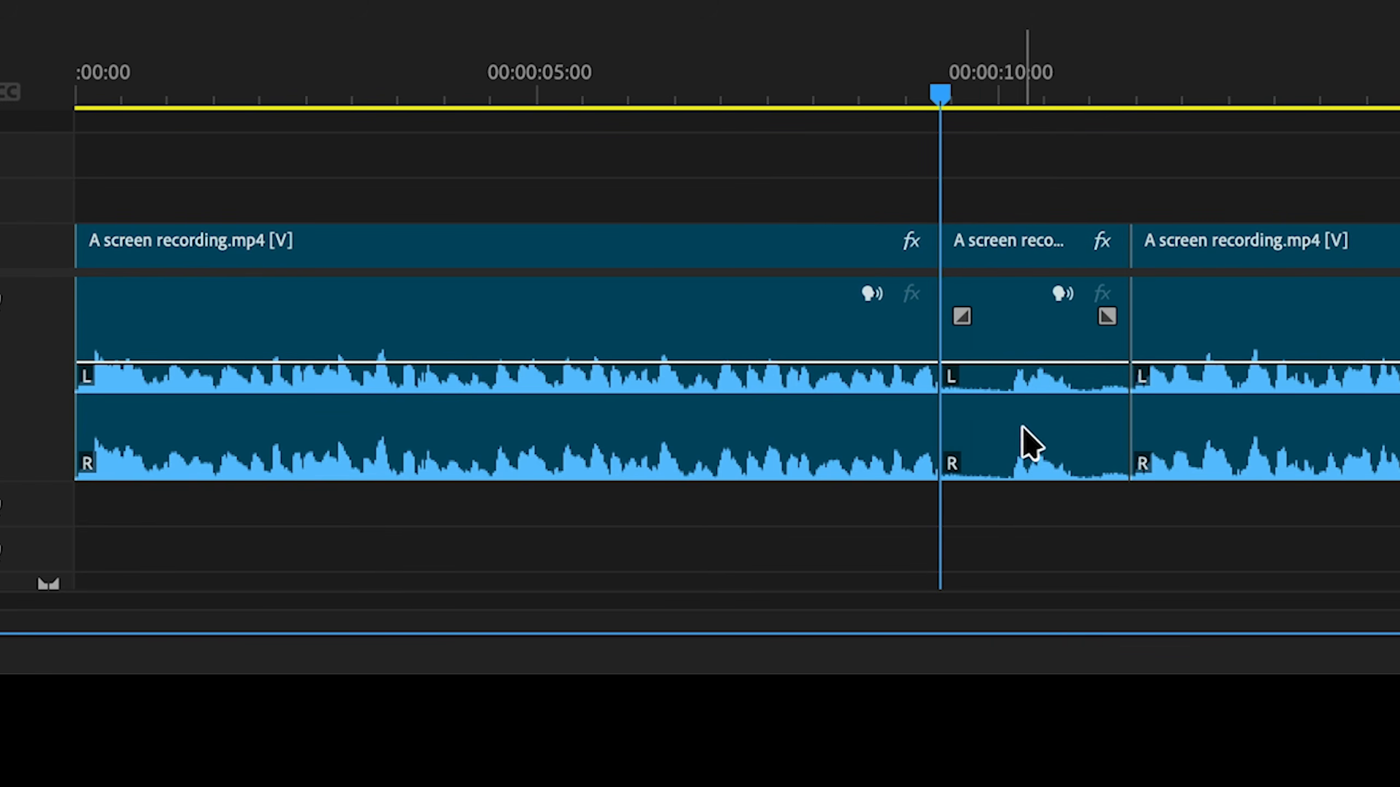
# Ripple delete the short segment between the cuts at 00:00:09:11 and 00:00:11:13
pyautogui.click(1016, 474)
pyautogui.hotkey('shift', 'Delete')
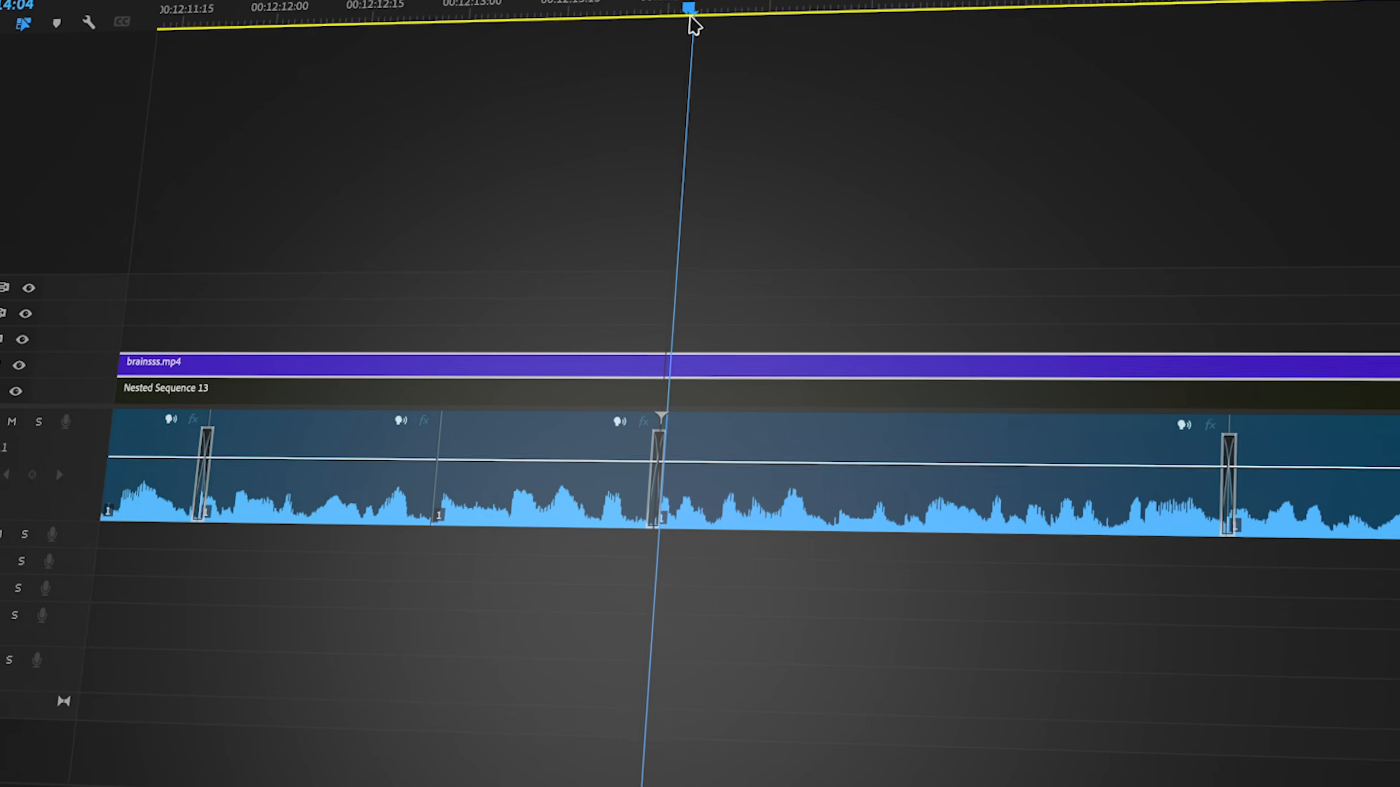
# Split brainsss.mp4 at the playhead and delete the part between the cut and ytlogo.mp4
pyautogui.hotkey('ctrl', 'k')
pyautogui.click(827, 347)
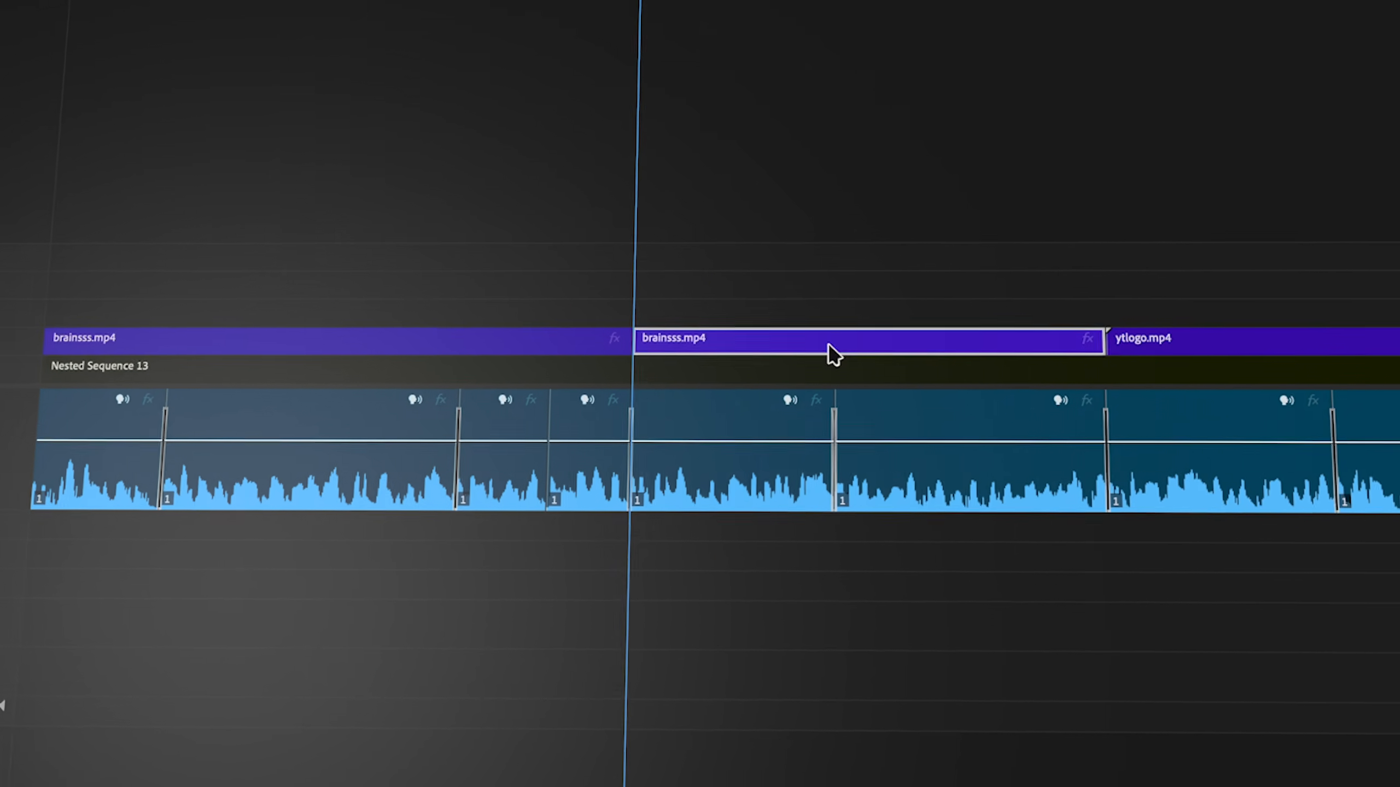
pyautogui.press('Delete')
pyautogui.moveTo(1191, 344)
pyautogui.mouseDown()
pyautogui.moveTo(751, 329)
pyautogui.moveTo(730, 346)
pyautogui.moveTo(1181, 330)
pyautogui.mouseUp()
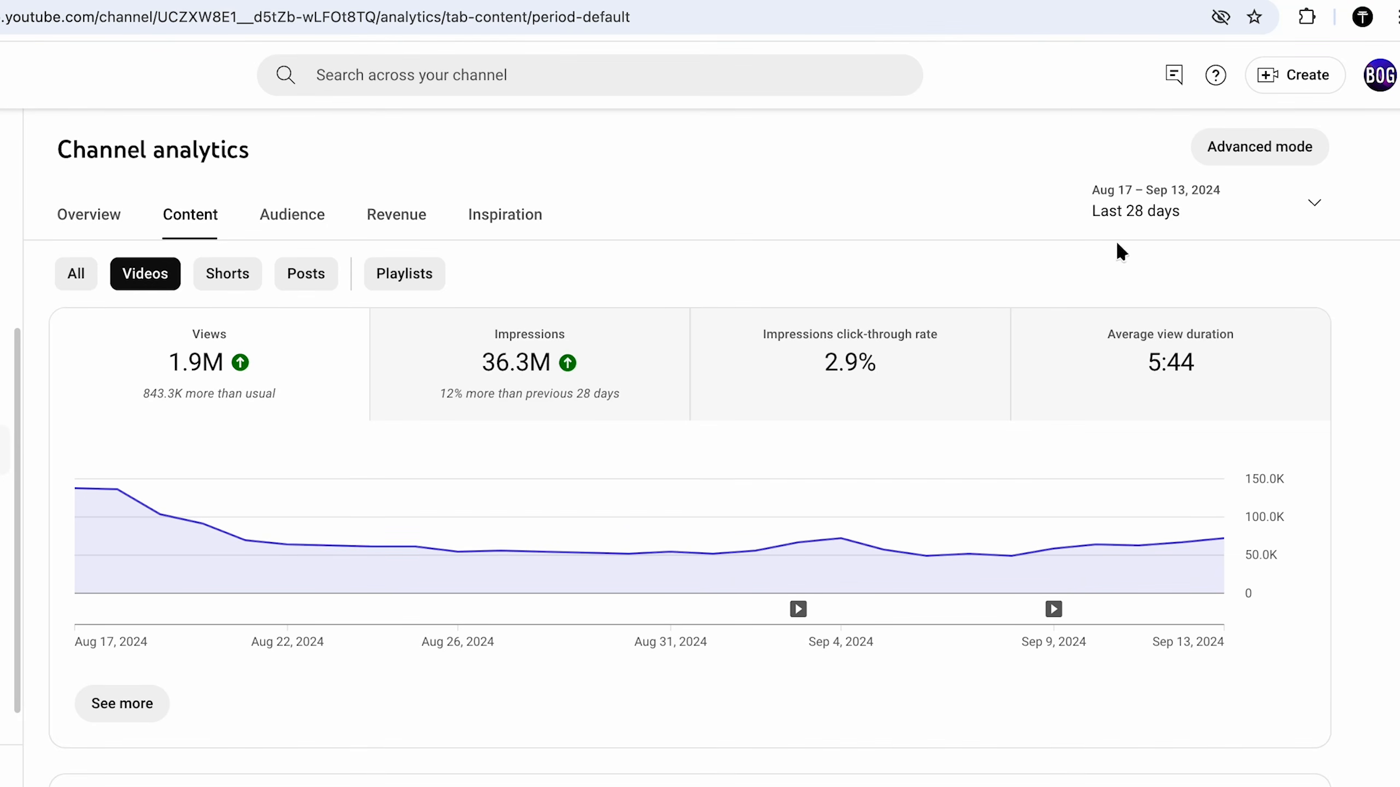
# Switch to the YouTube channel analytics and open the reporting period choices for the channel's videos
pyautogui.click(1204, 212)
pyautogui.click(1190, 331)
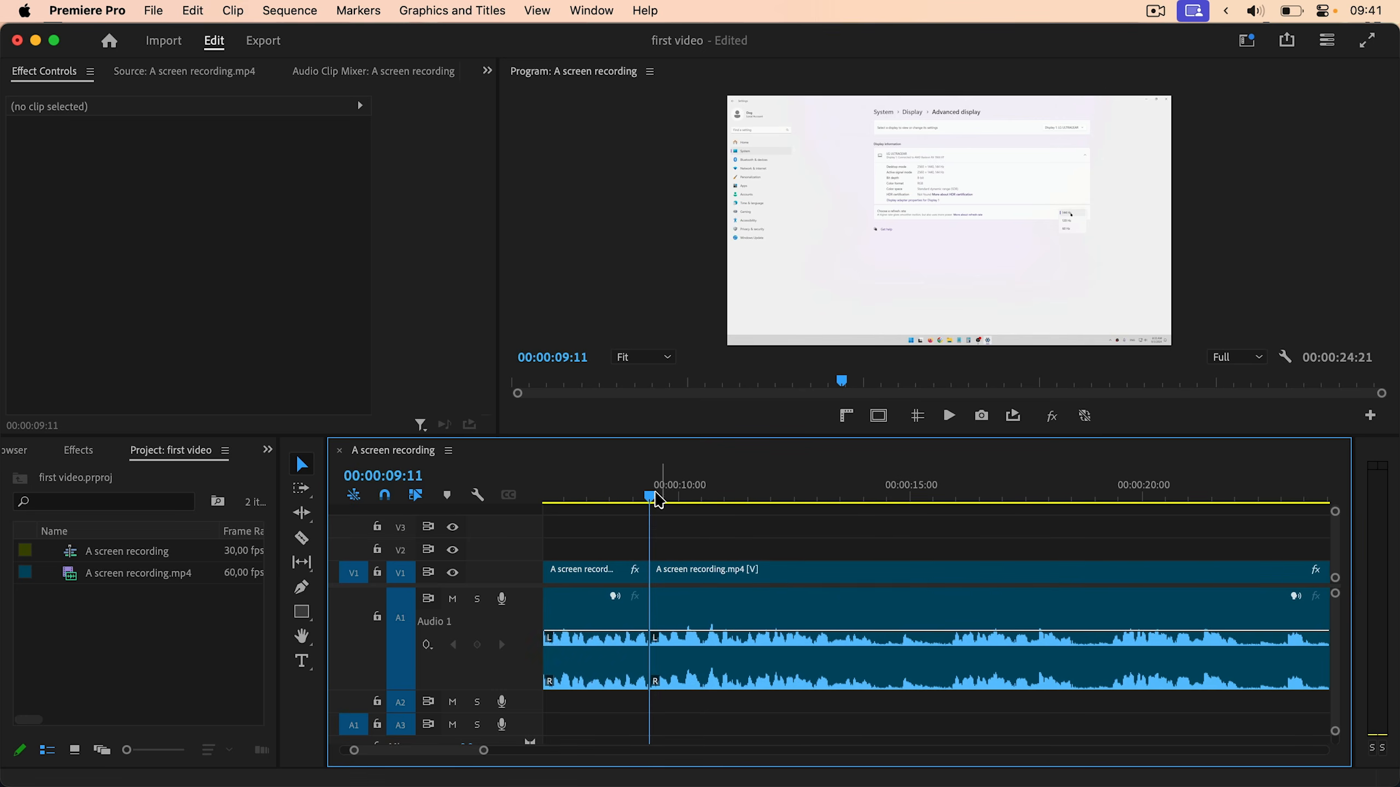
# Play the edited recording across the cut at 00:00:09:11 and on to 00:00:18:20, comparing the speech with the waveform
pyautogui.click(622, 569)
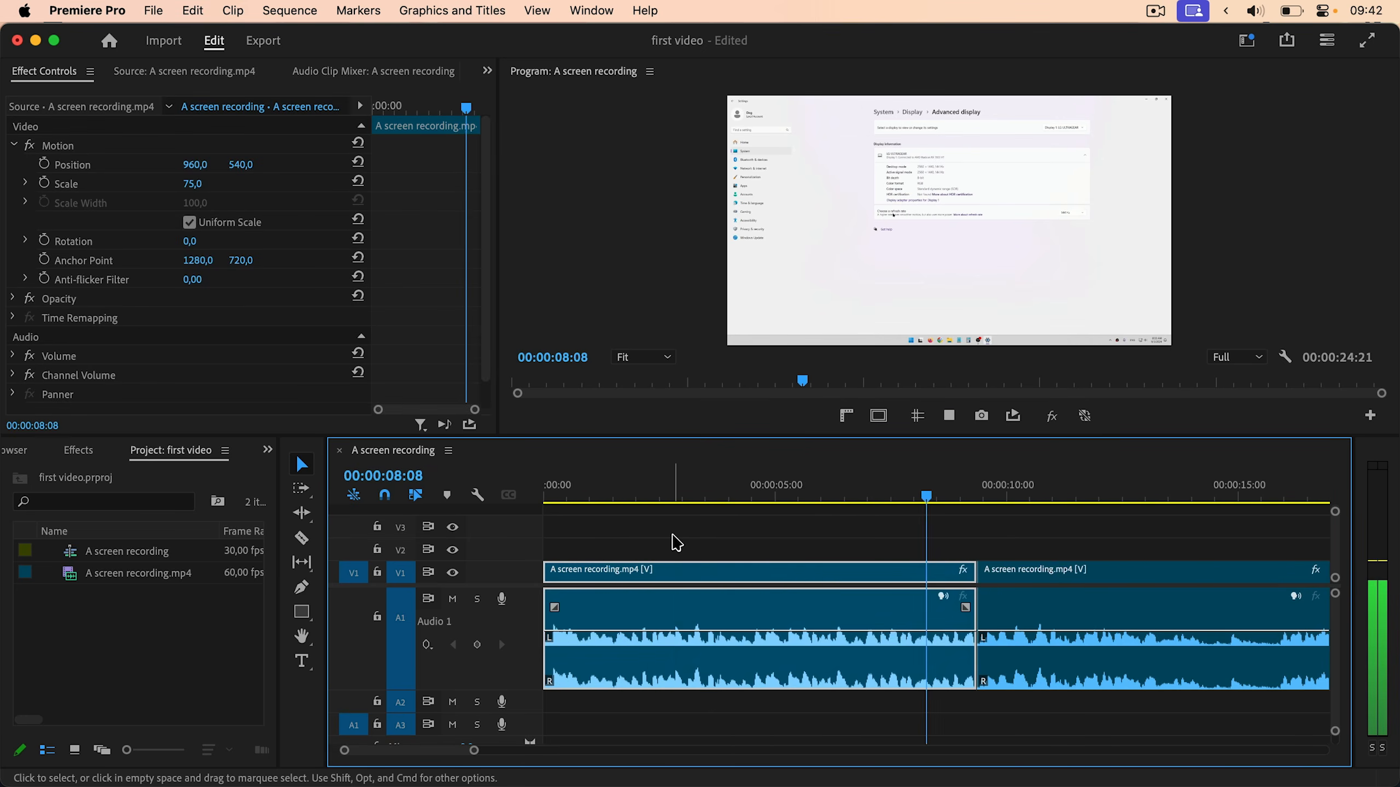
pyautogui.hscroll(5, 676, 543)
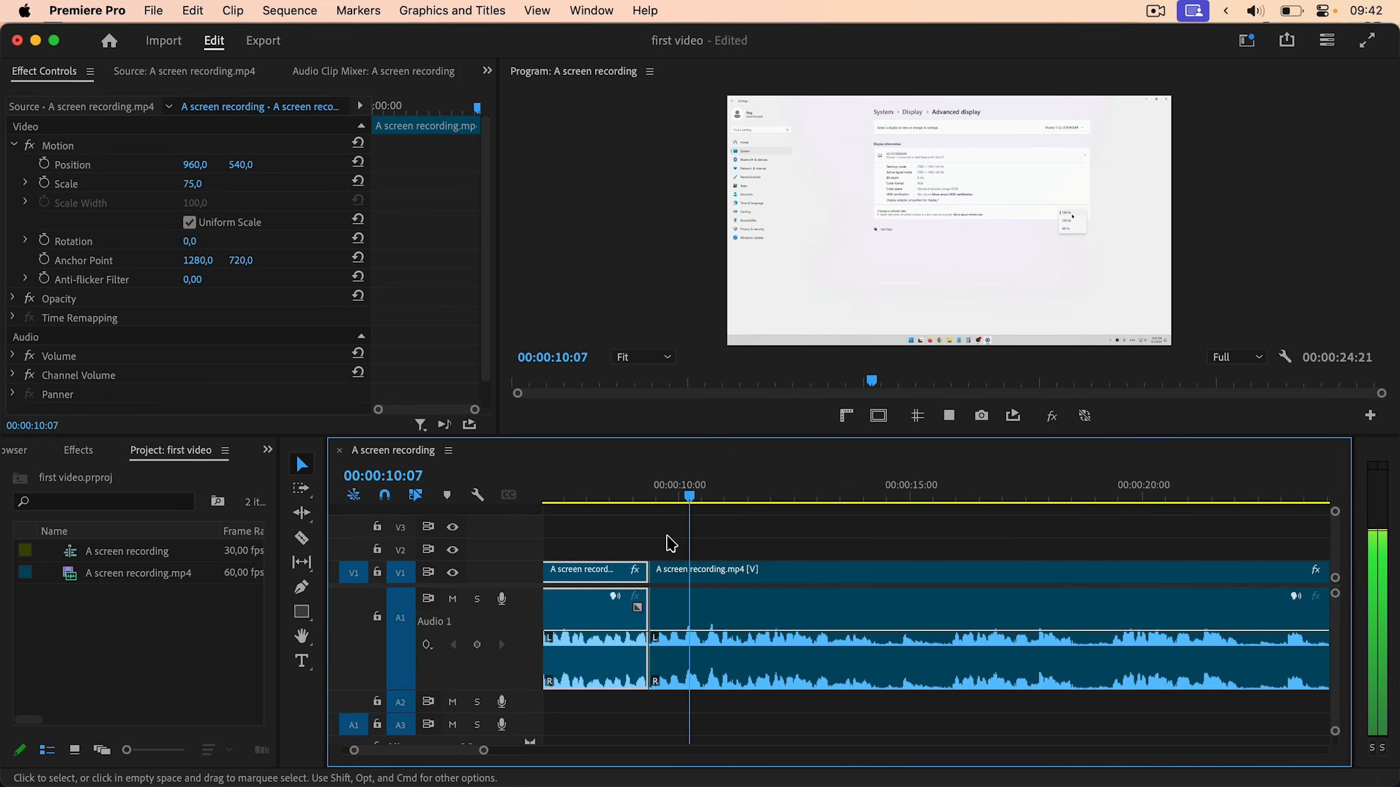
pyautogui.hscroll(2, 672, 543)
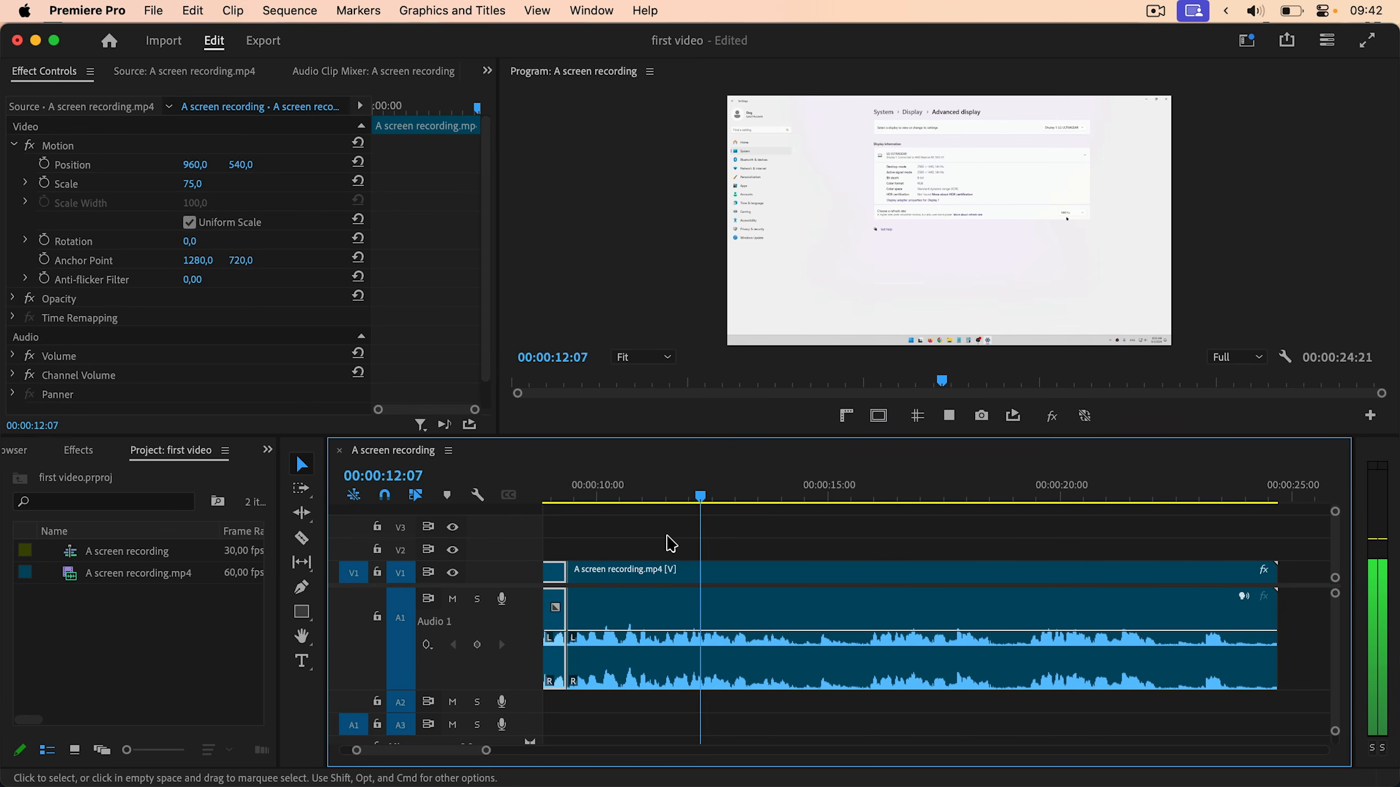
pyautogui.hscroll(1, 671, 543)
pyautogui.hscroll(-1, 671, 542)
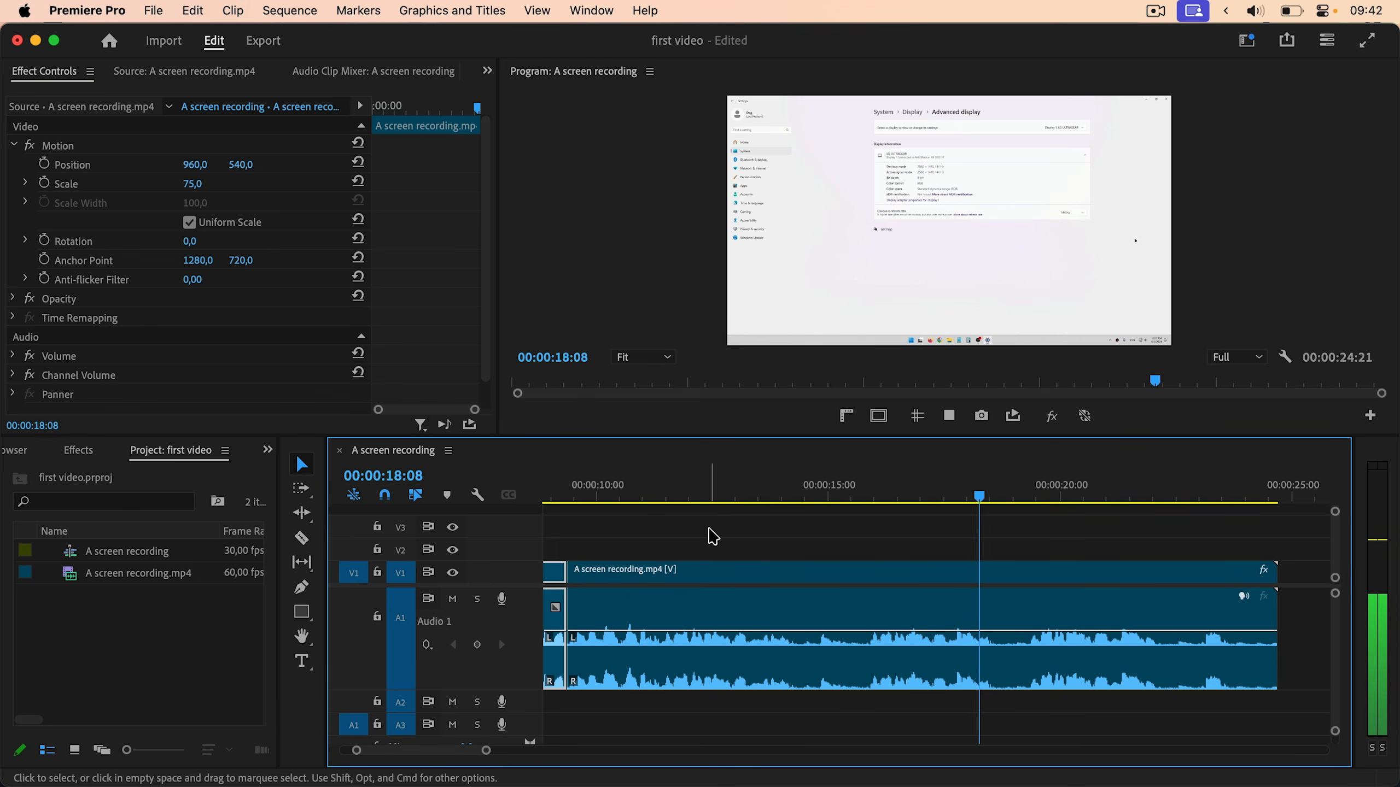
pyautogui.press('space')
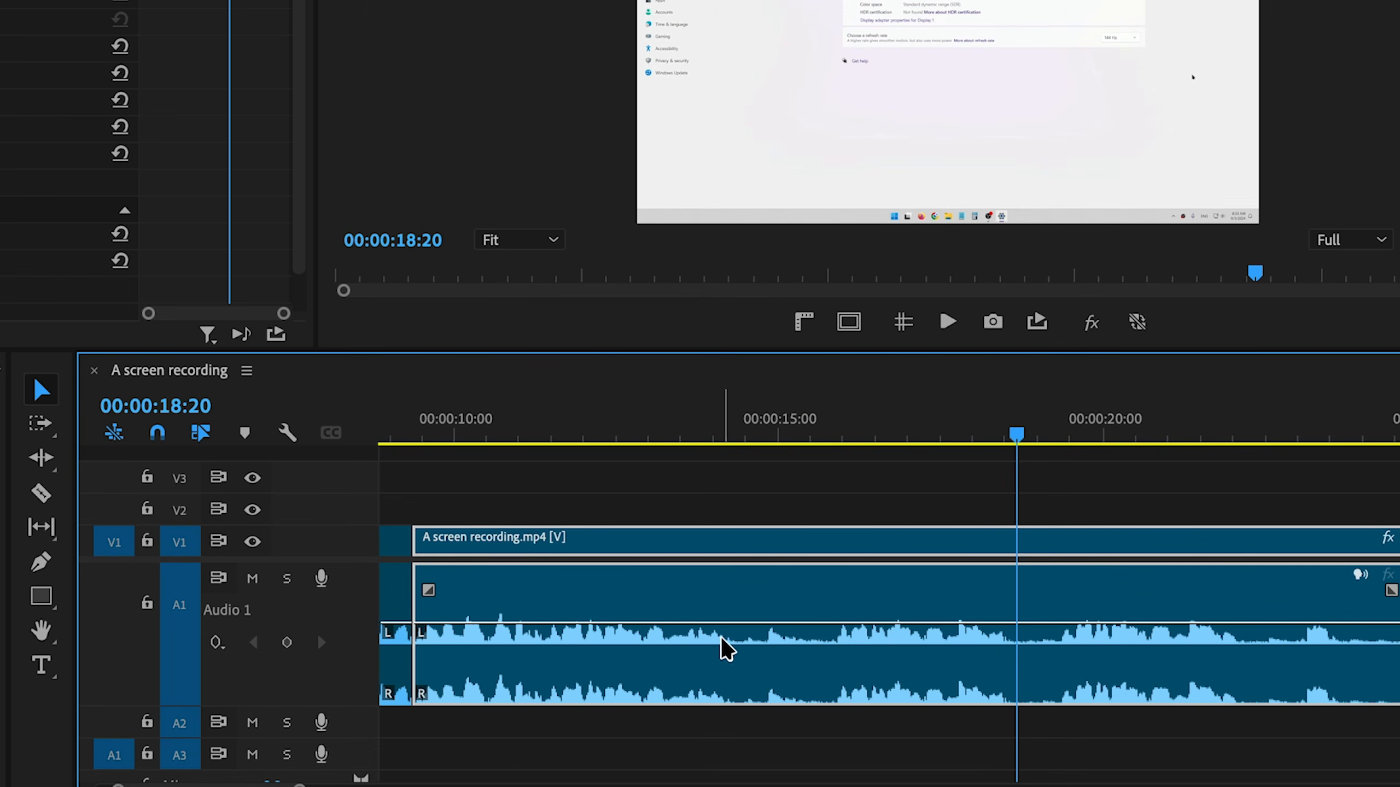
# Play on past the pause, split the recording at 00:00:22:01 and delete the end segment after the cut
pyautogui.click(1060, 436)
pyautogui.press('space')
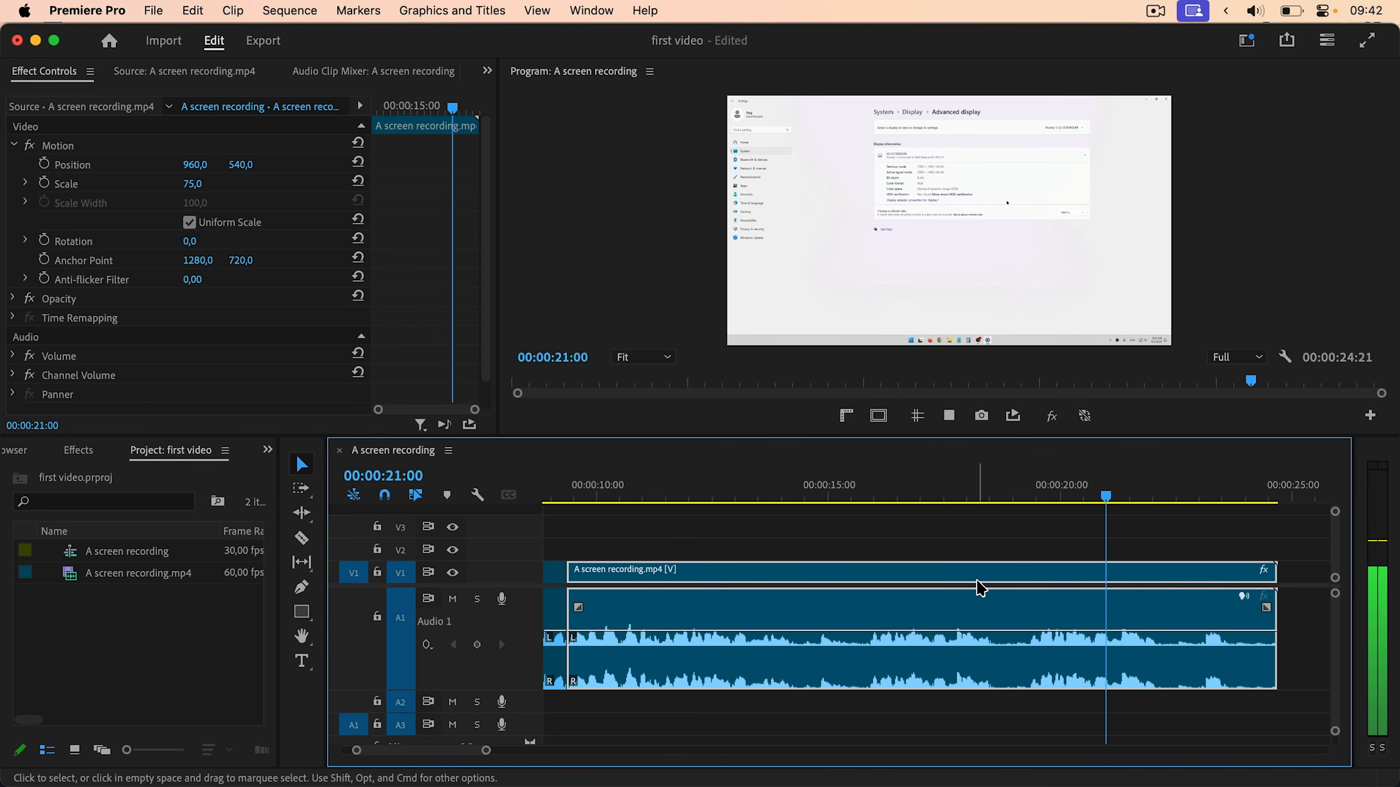
pyautogui.press('space')
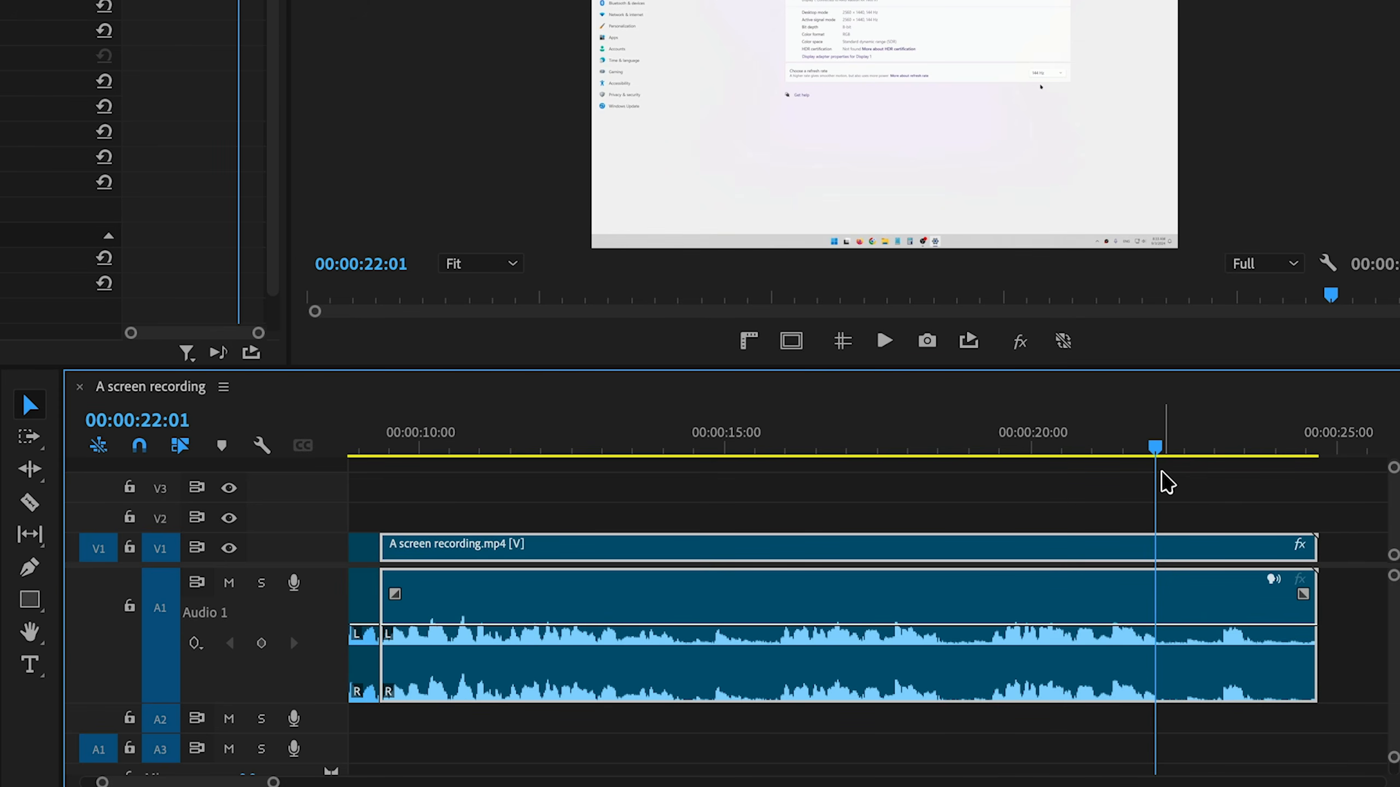
pyautogui.hotkey('ctrl', 'k')
pyautogui.moveTo(1184, 471); pyautogui.dragTo(1274, 682)
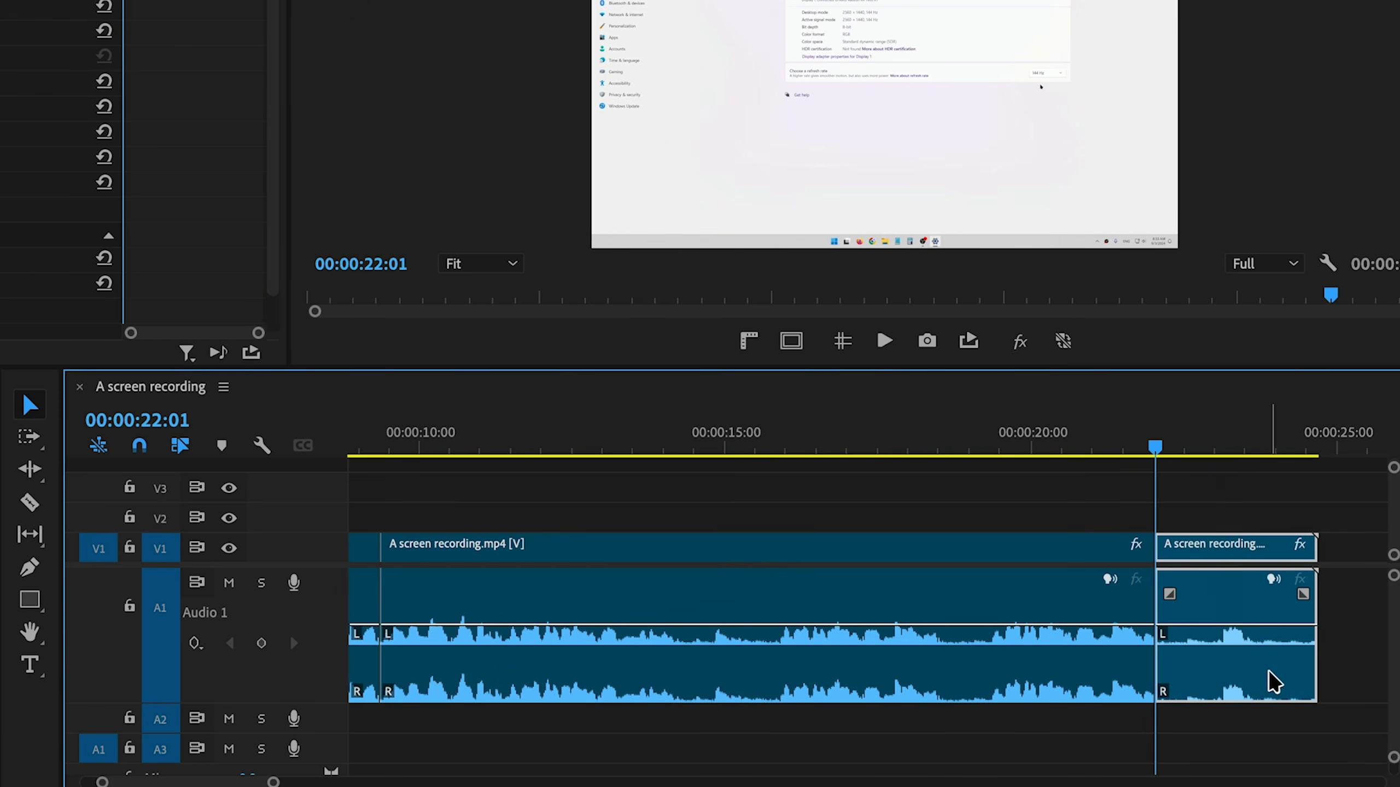
pyautogui.press('Delete')
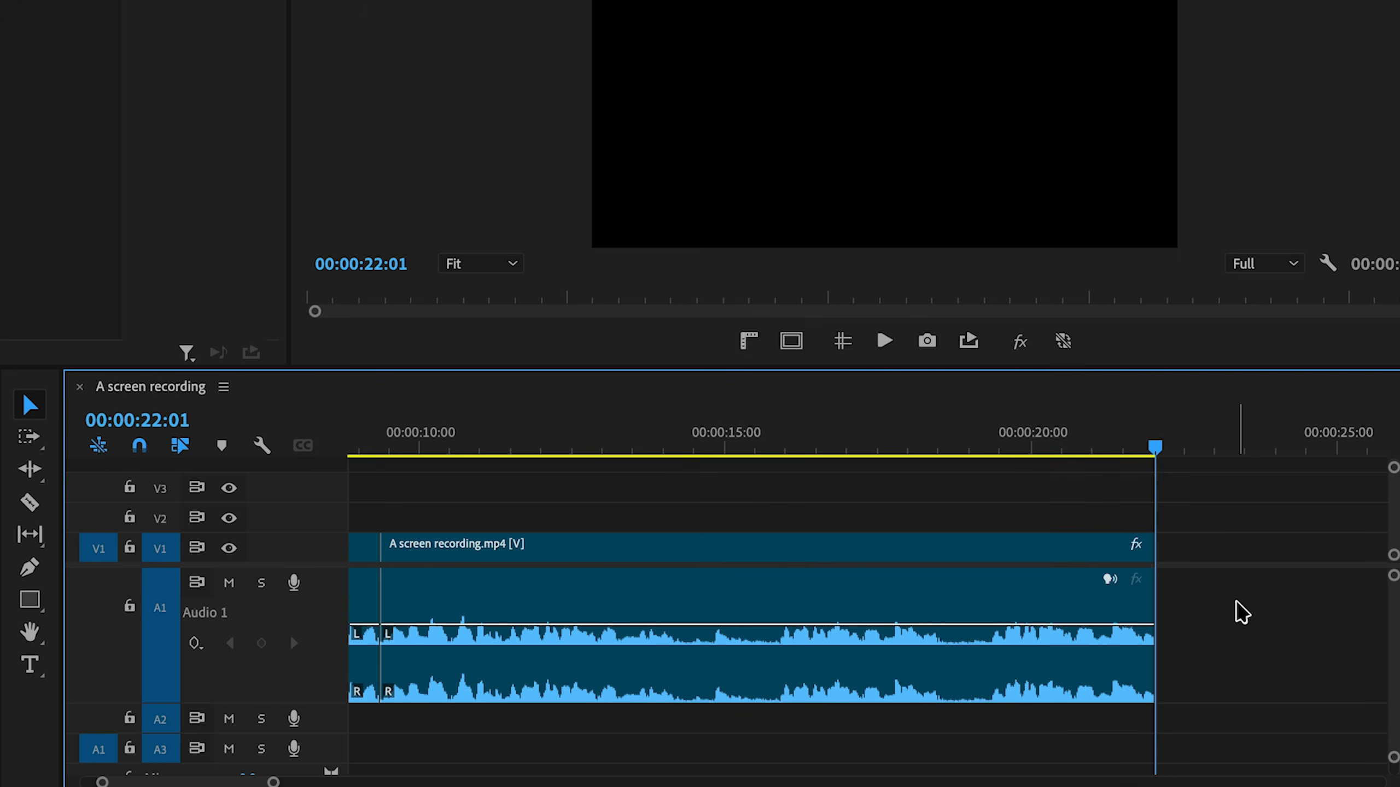
# Split the recording at 00:00:19:11 and, after playing from 00:00:09:12 to locate the second cut, at 00:00:11:12
pyautogui.moveTo(1001, 448); pyautogui.dragTo(995, 448)
pyautogui.hotkey('ctrl', 'k')
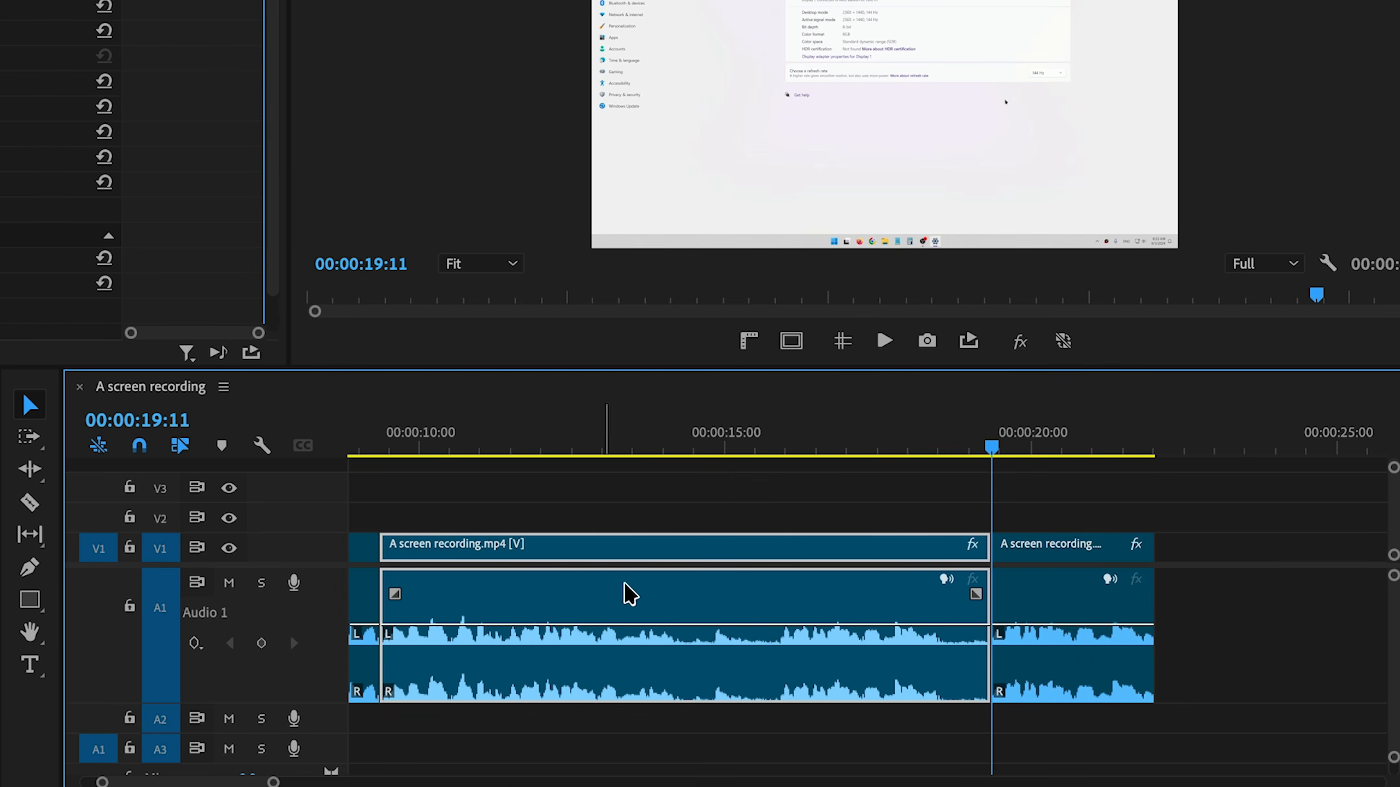
pyautogui.scroll(2, 636, 561)
pyautogui.moveTo(578, 448); pyautogui.dragTo(527, 543)
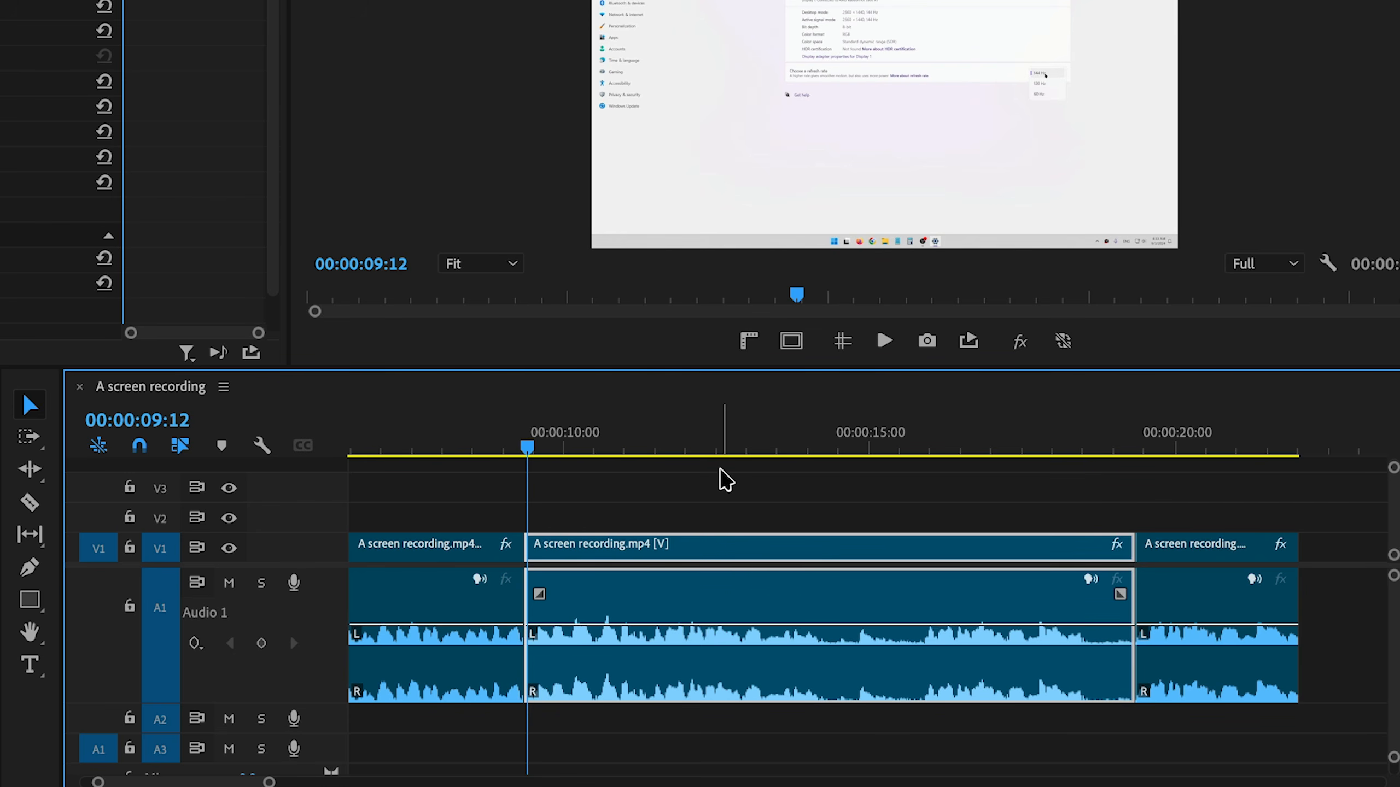
pyautogui.press('space')
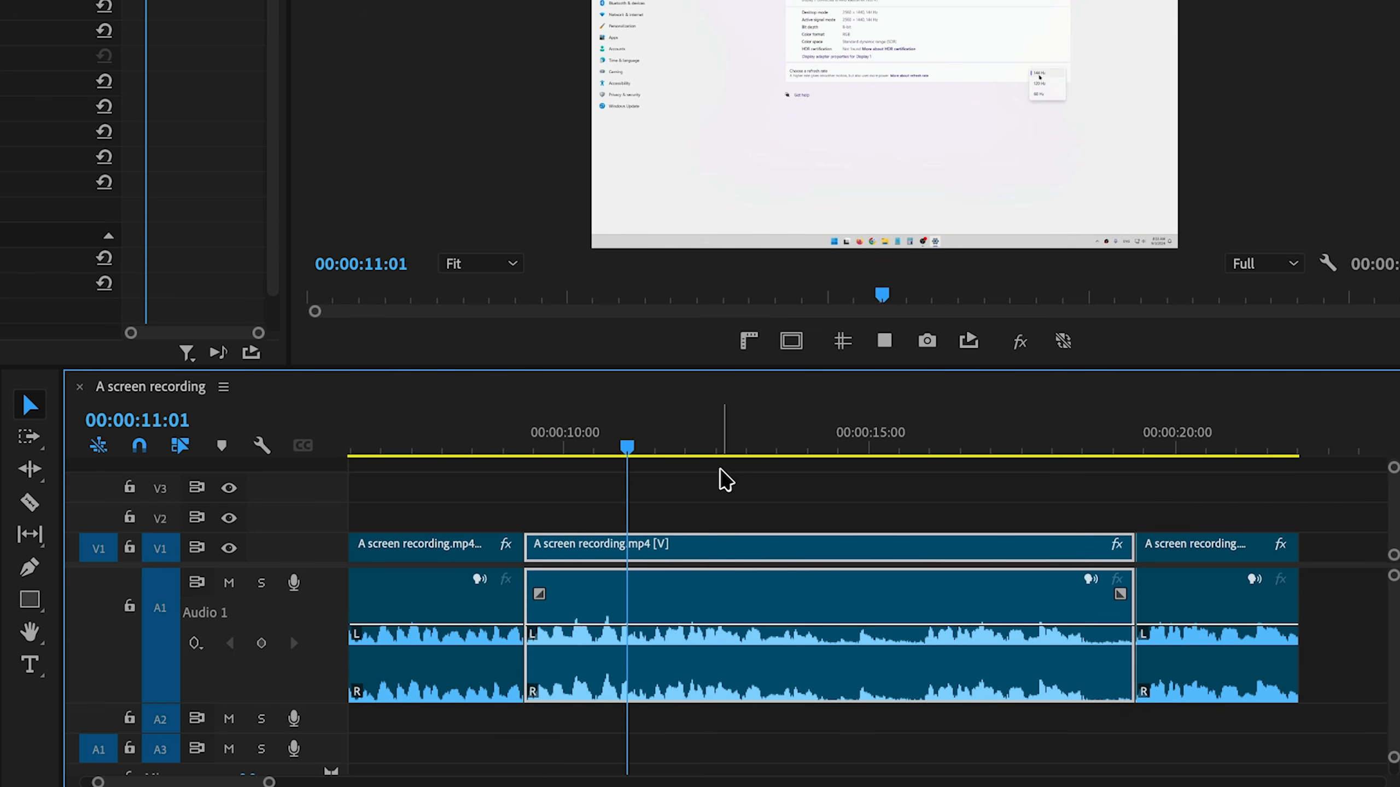
pyautogui.press('space')
pyautogui.click(651, 451)
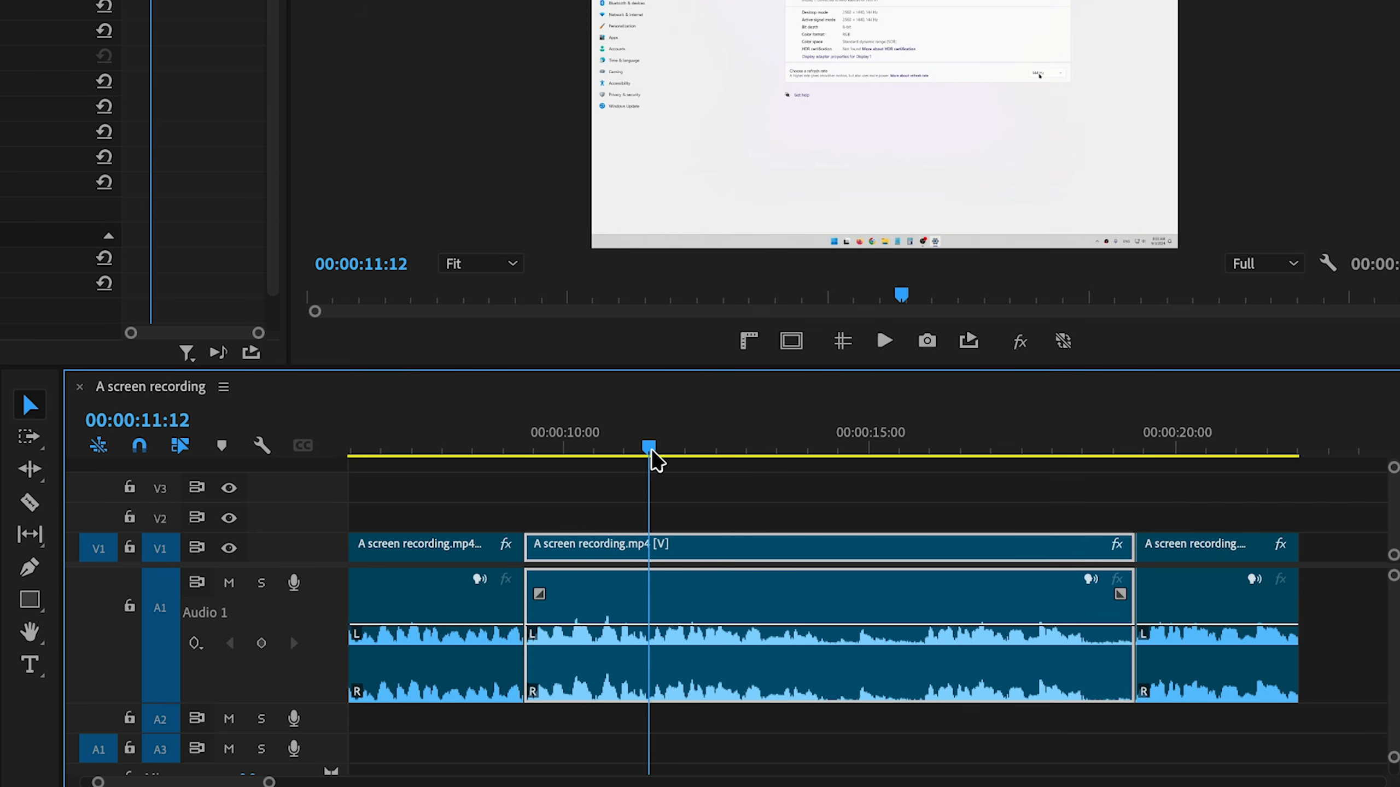
pyautogui.hotkey('ctrl', 'k')
# Select the segment between the cuts at 00:00:11:12 and 00:00:19:11 and ripple delete it
pyautogui.click(724, 500)
pyautogui.click(756, 700)
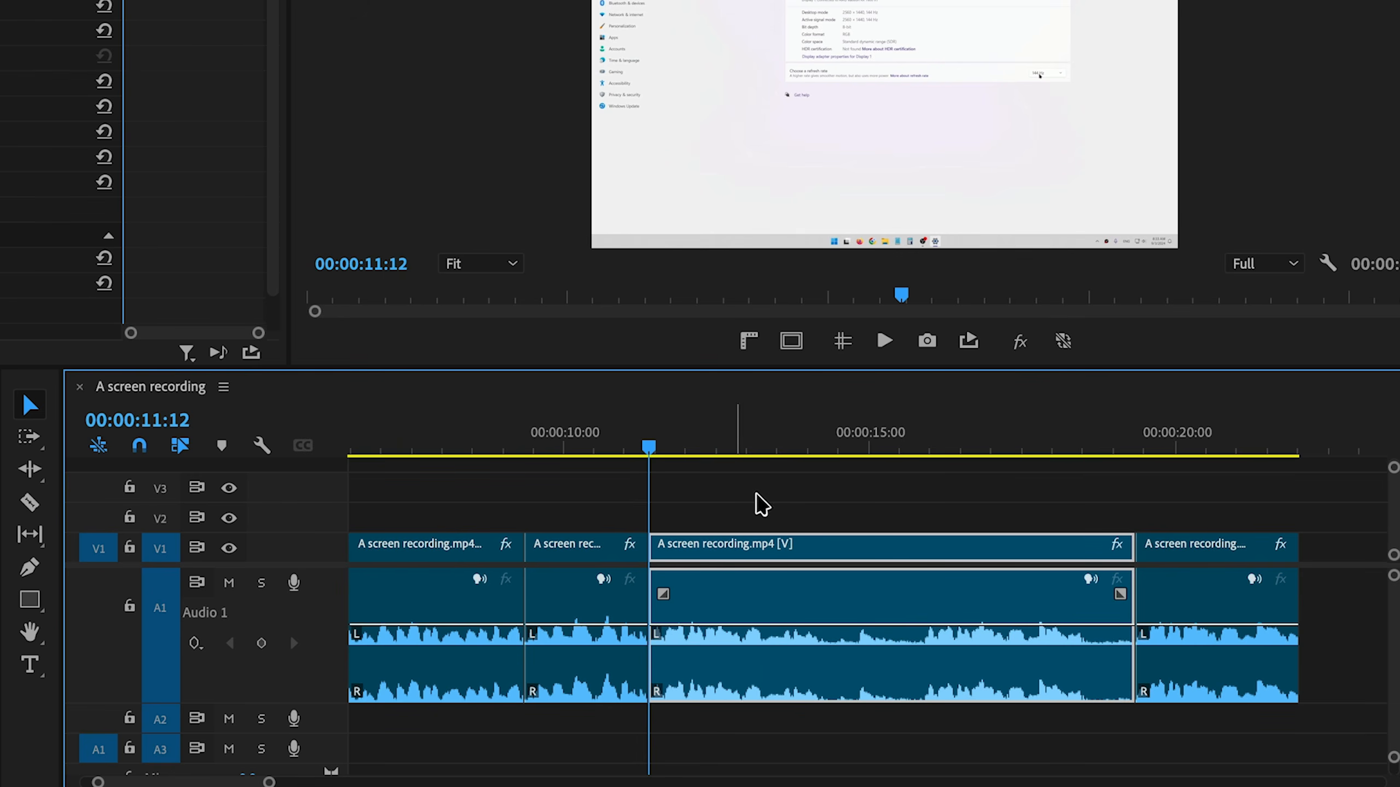
pyautogui.hotkey('shift', 'Delete')
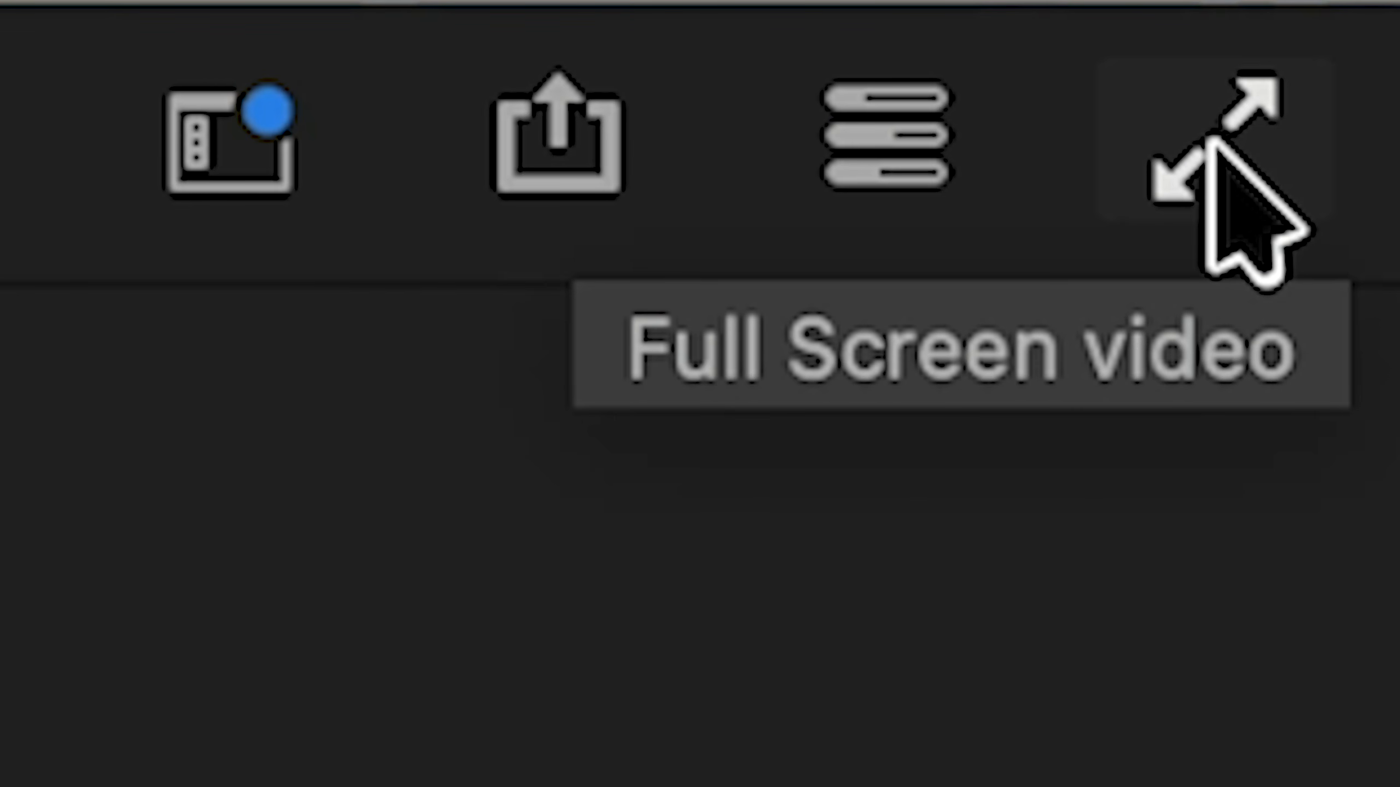
# Preview the sequence full screen, return to the workspace and put the playhead on the empty stretch at 00:00:15:14
pyautogui.click(1209, 142)
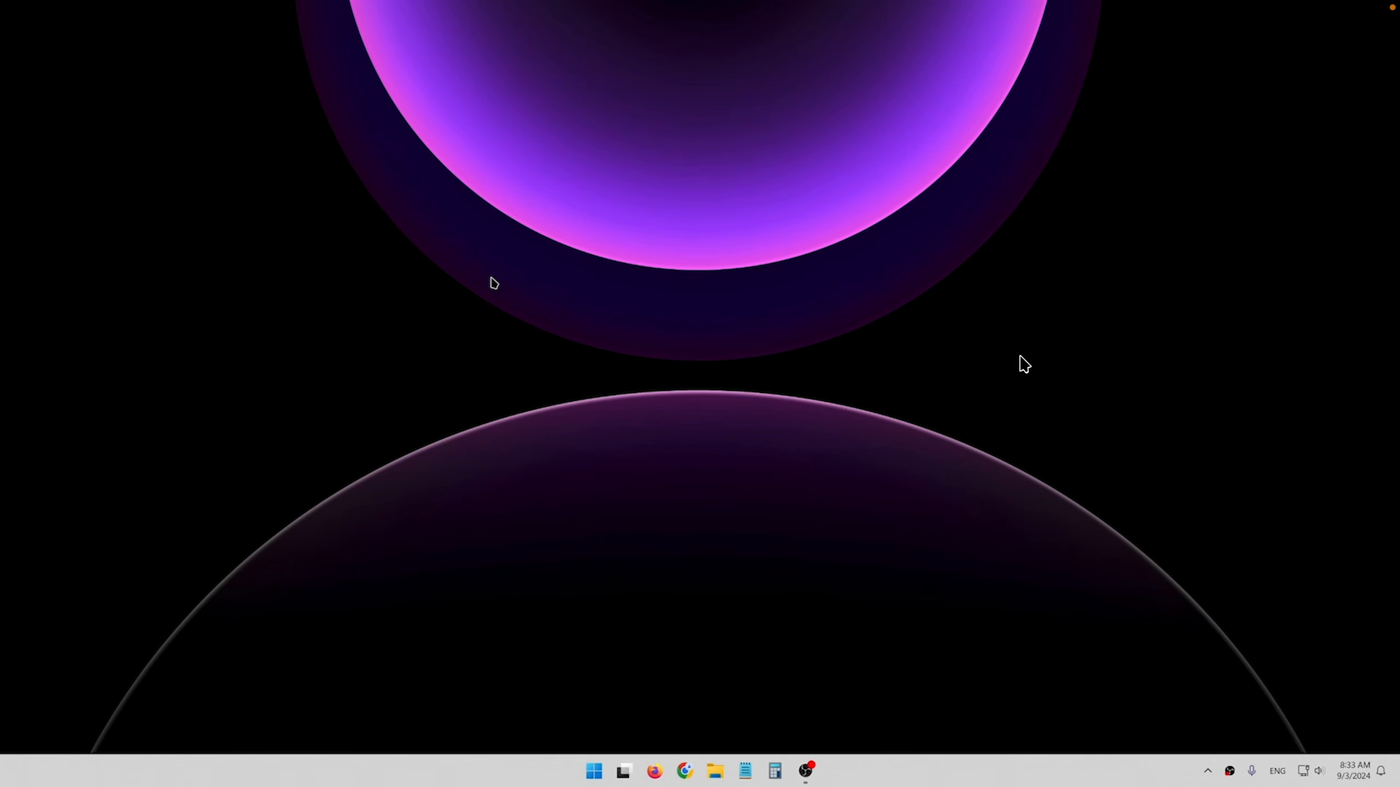
pyautogui.press('Escape')
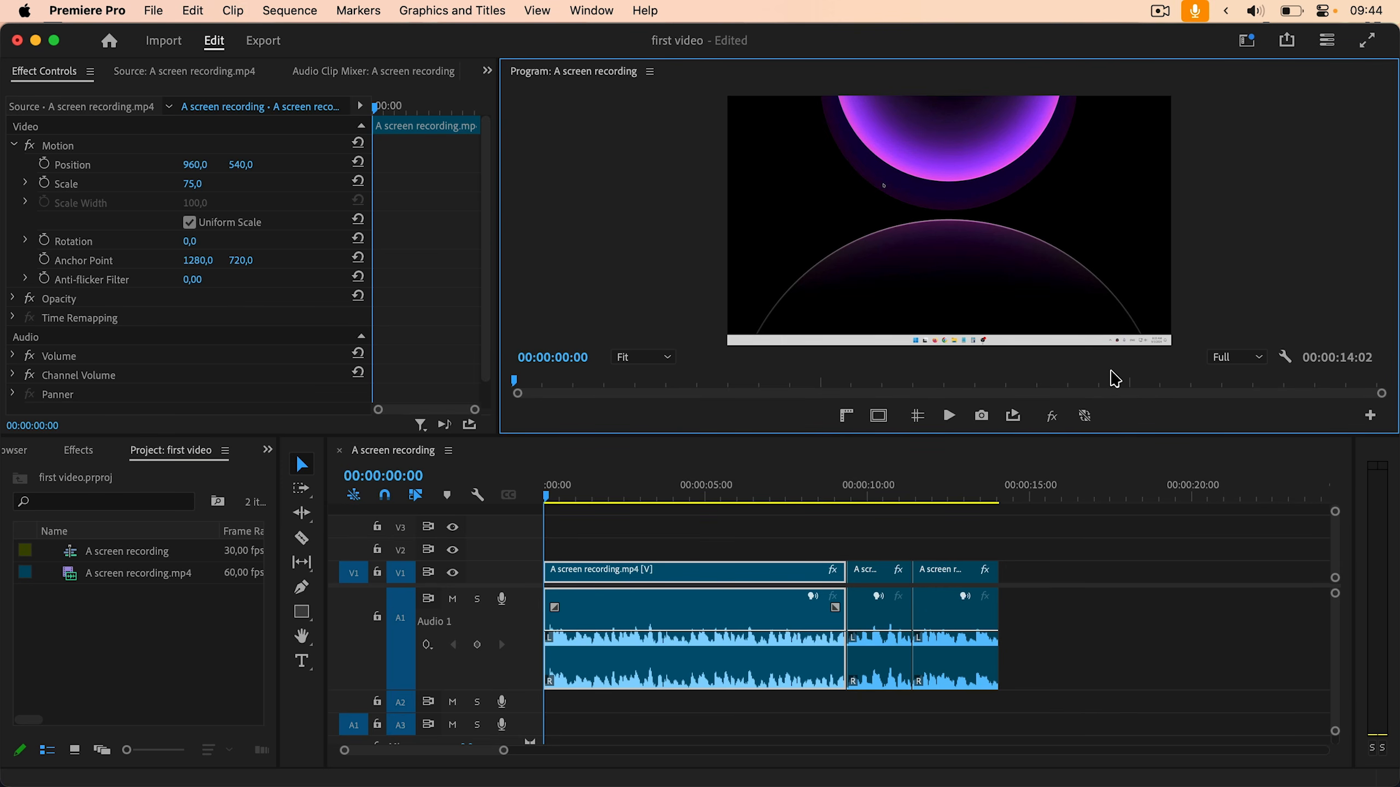
pyautogui.click(1046, 490)
pyautogui.click(961, 529)
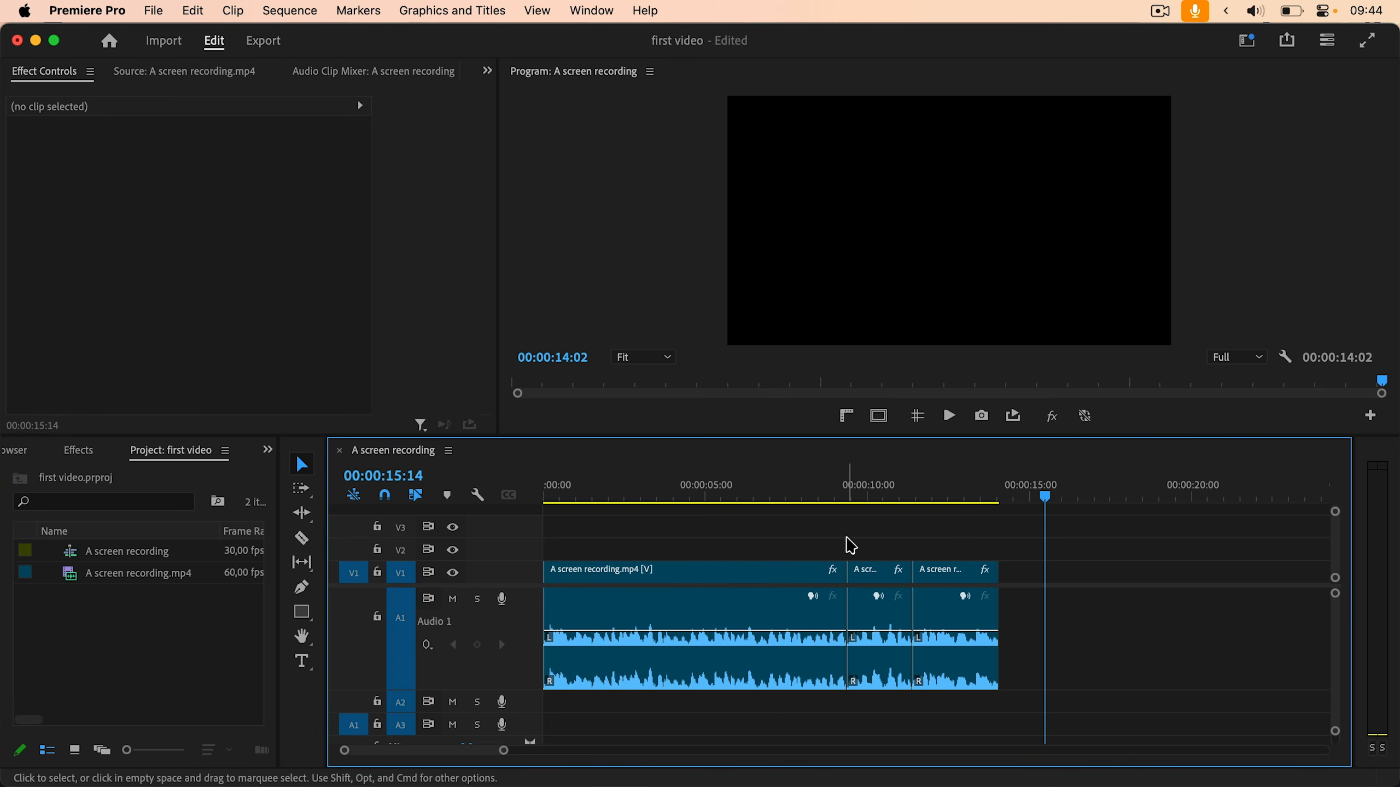
# Place the playhead at 00:00:09:06 and view the Program monitor maximized over the whole workspace, restoring the layout each time
pyautogui.press('`')
pyautogui.press('`')
pyautogui.click(905, 241)
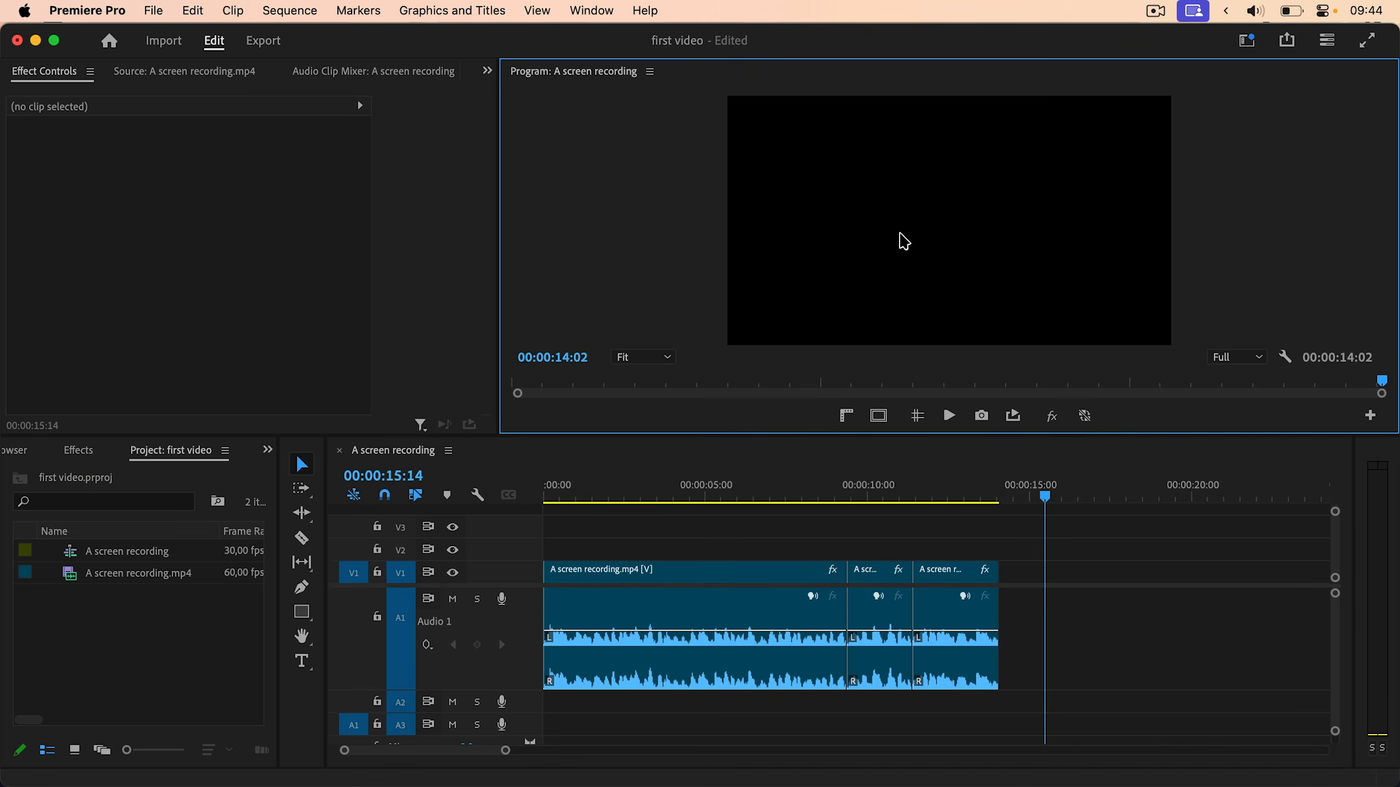
pyautogui.click(843, 490)
pyautogui.press('`')
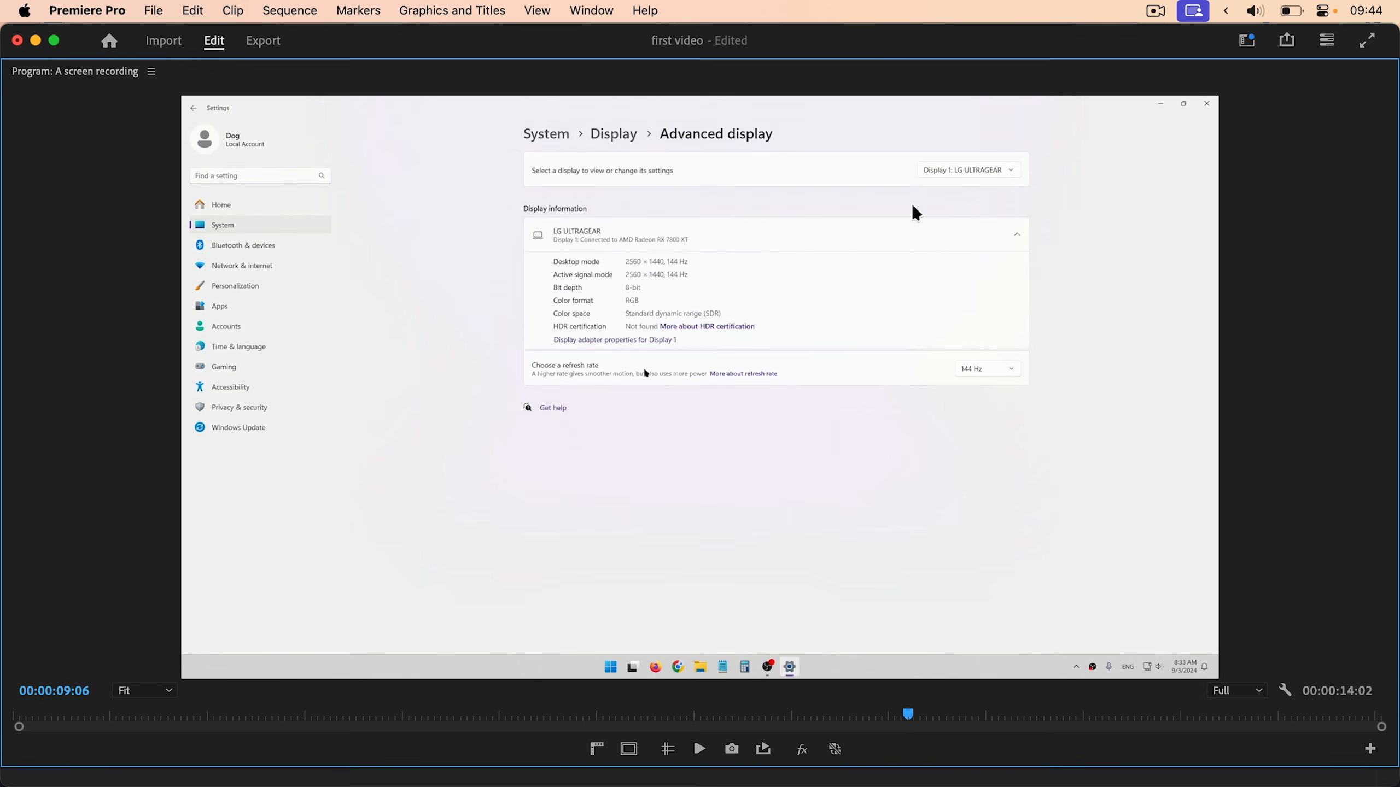
pyautogui.press('`')
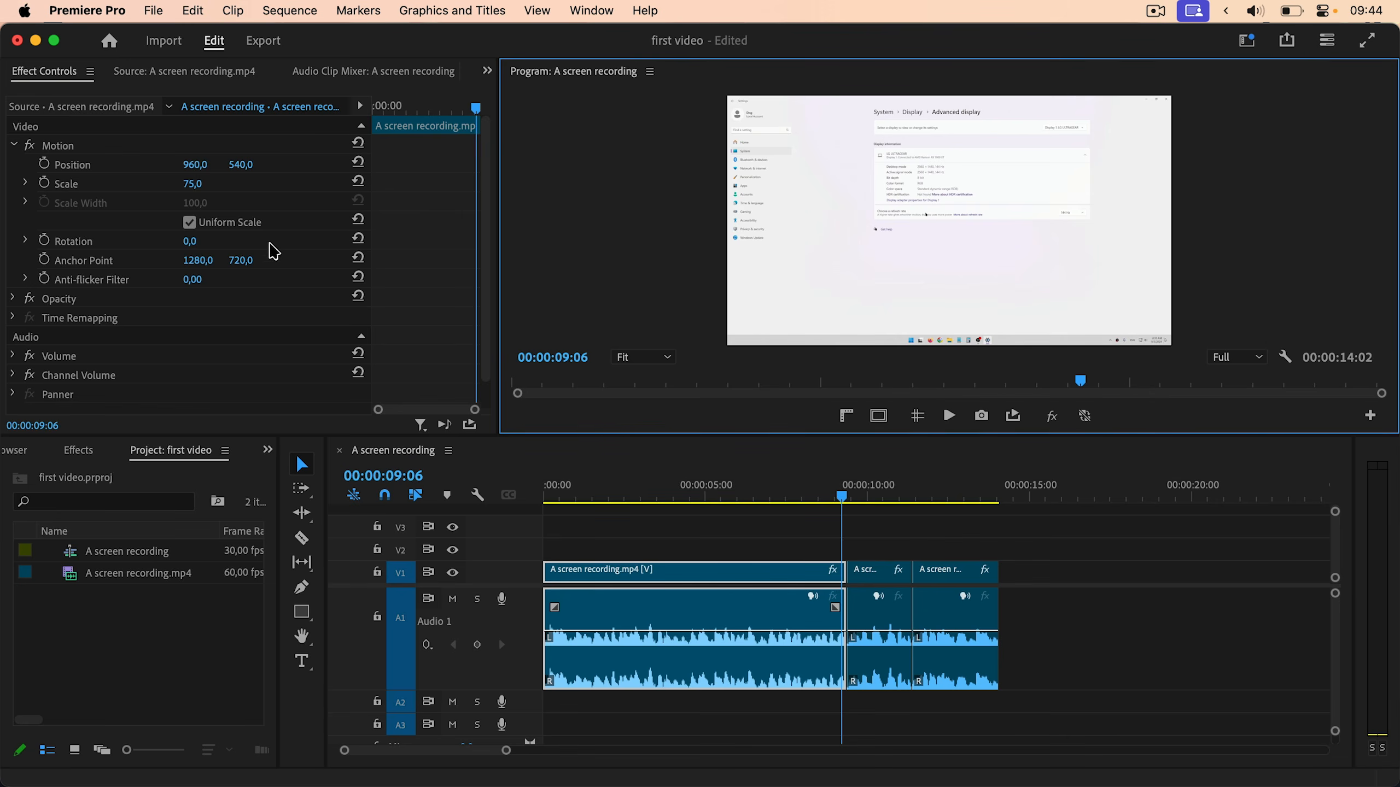
pyautogui.press('`')
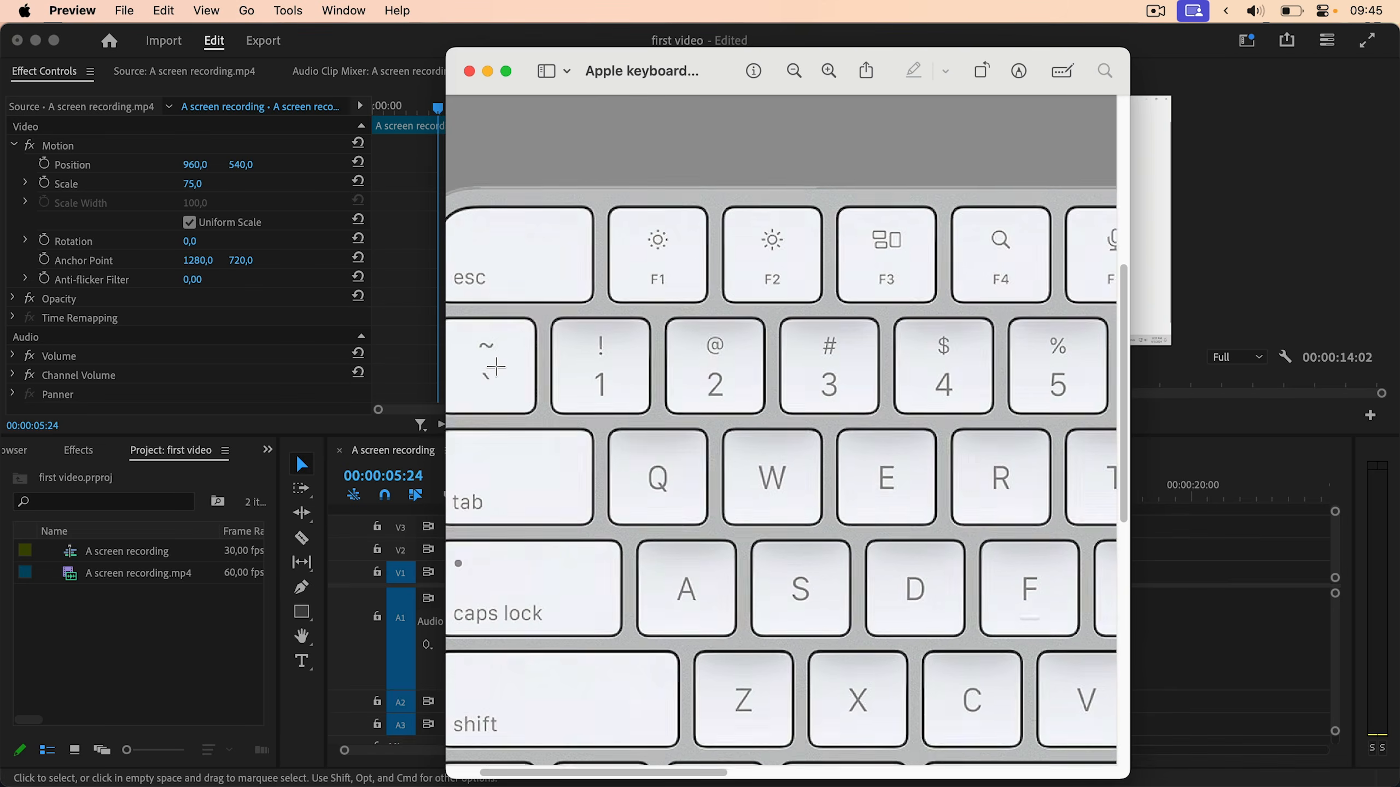
# Examine the ~ ` key and the modifier keys in the Preview keyboard picture and close the picture
pyautogui.hscroll(2, 593, 374)
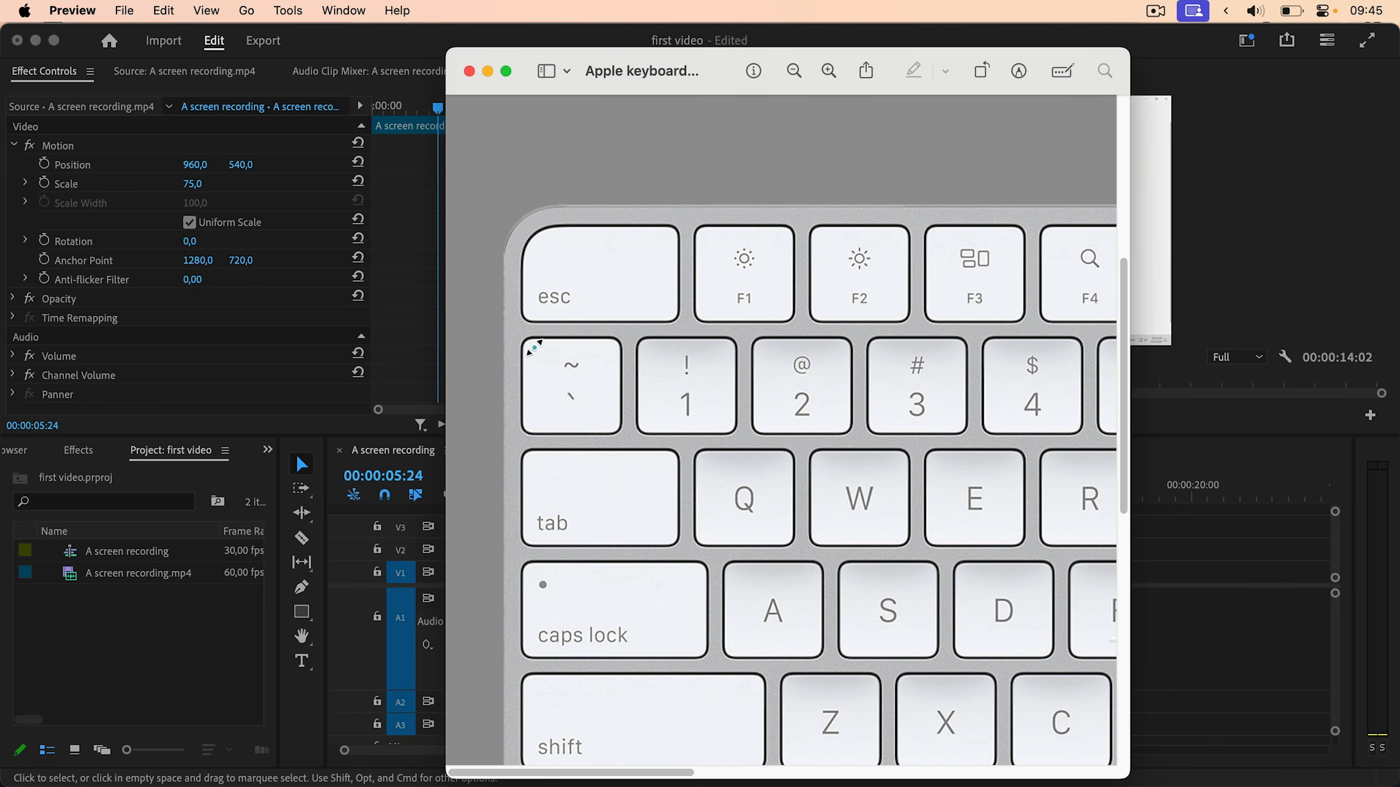
pyautogui.moveTo(535, 347); pyautogui.dragTo(613, 423)
pyautogui.click(624, 481)
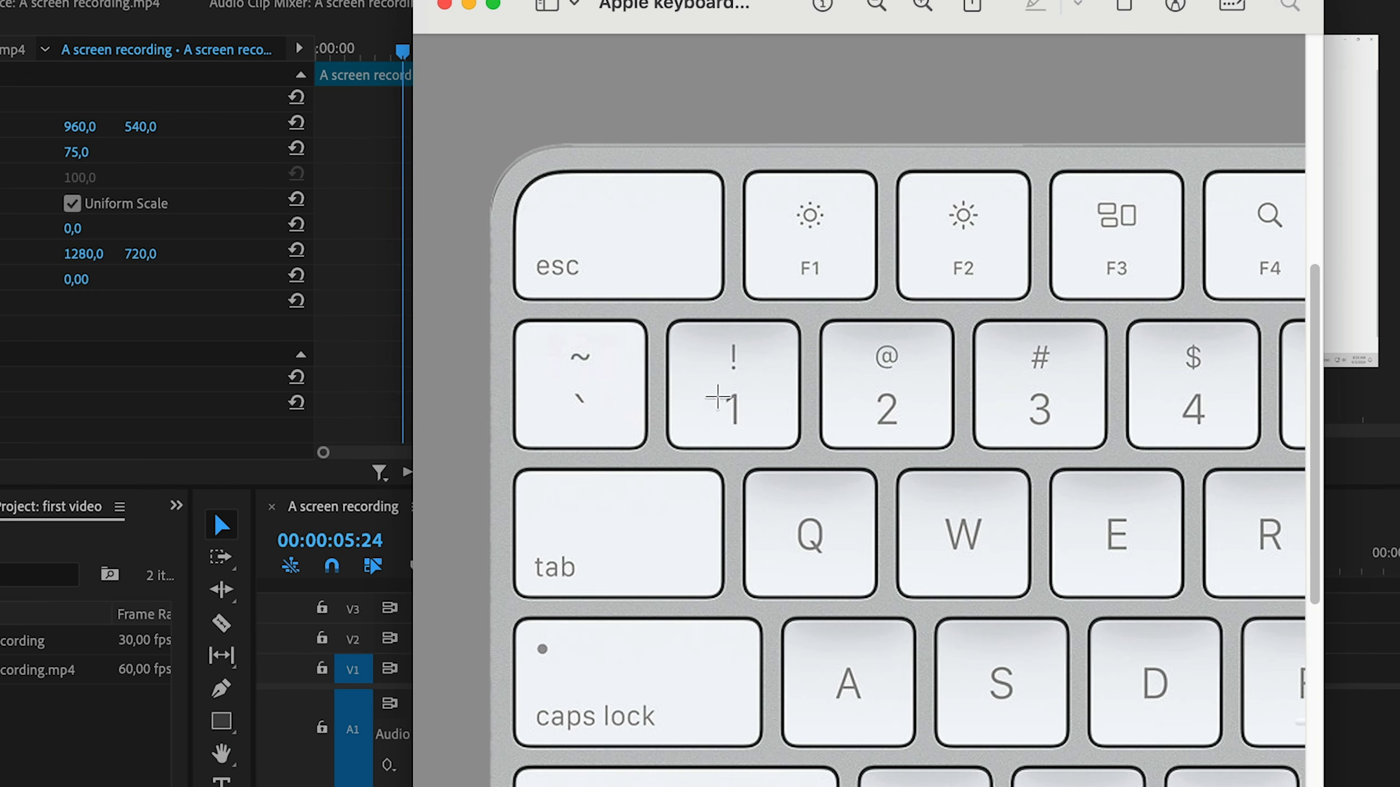
pyautogui.scroll(-5, 718, 397)
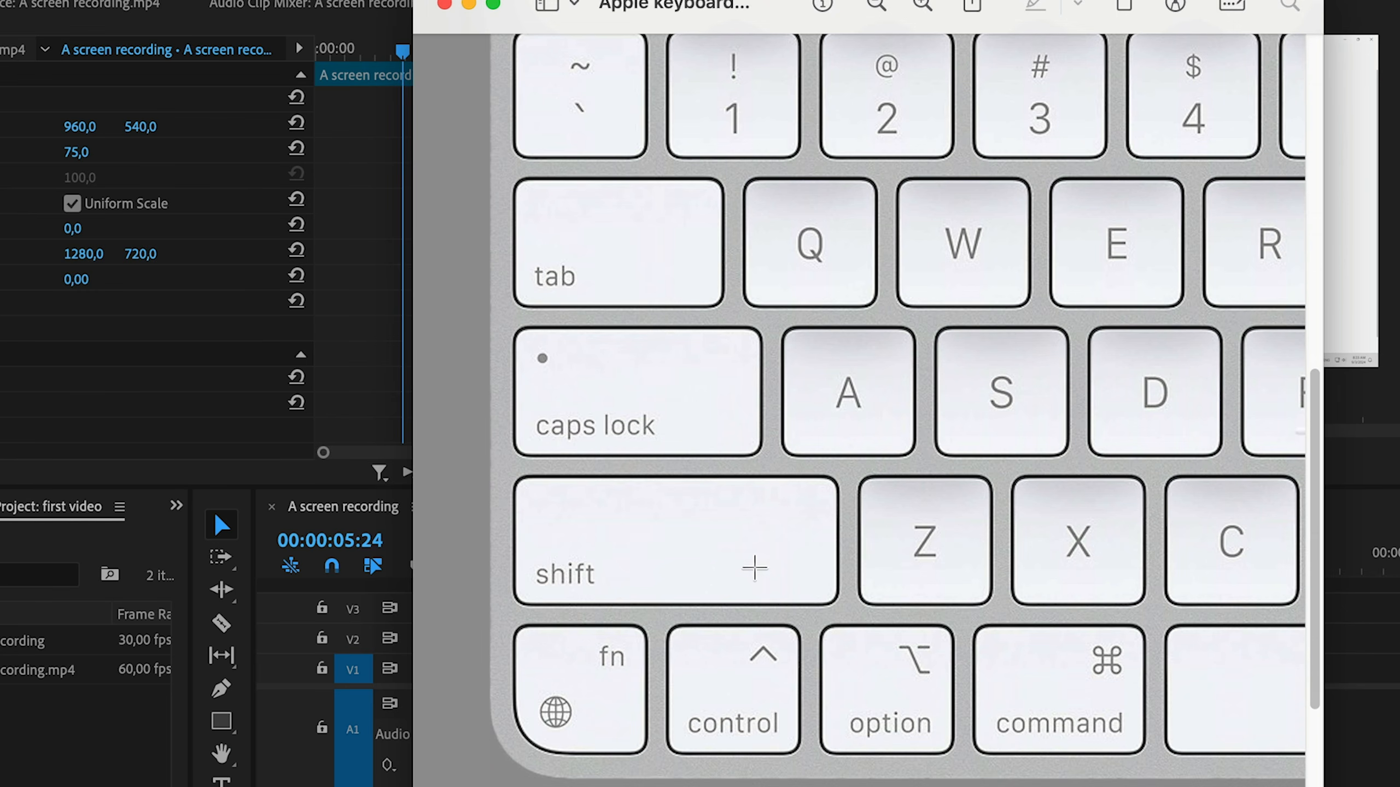
pyautogui.click(443, 6)
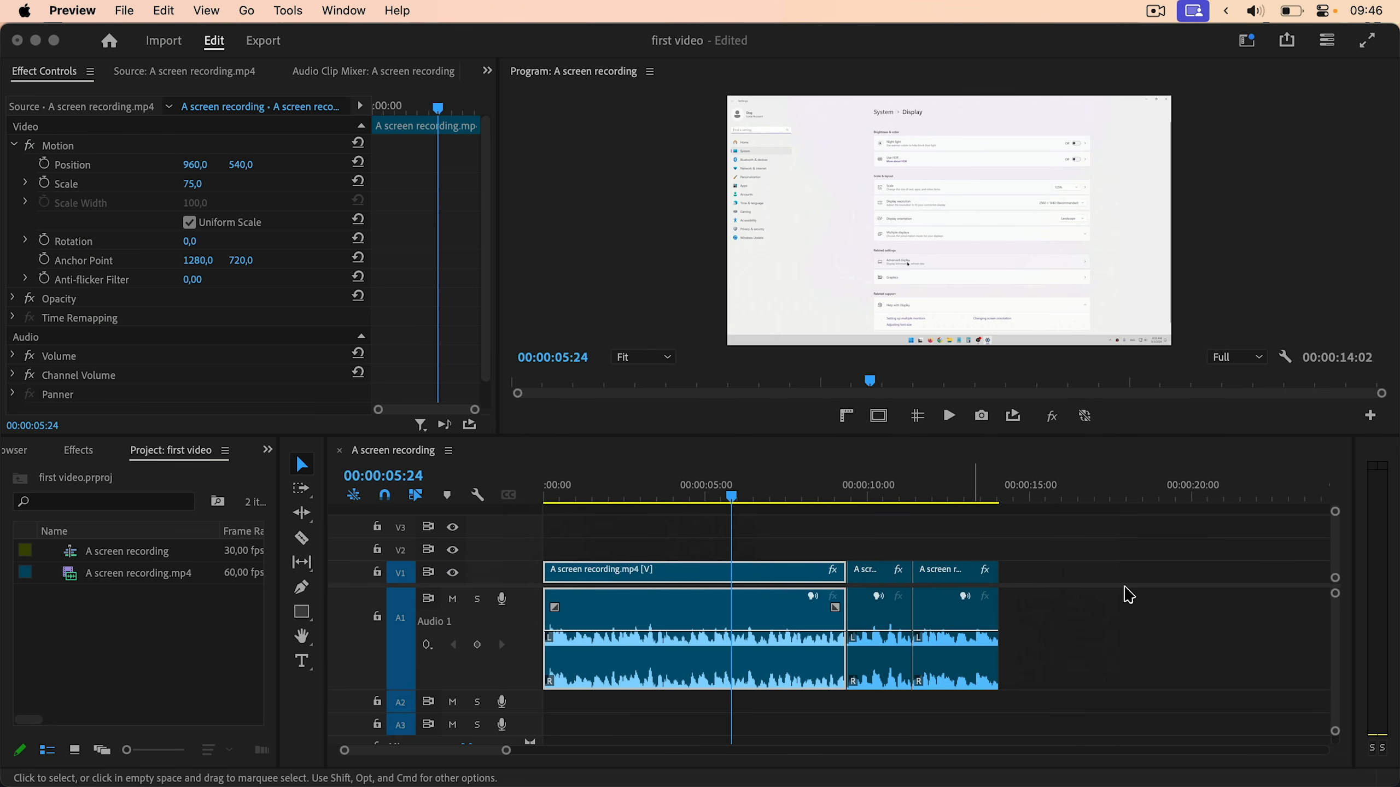
# Maximize the timeline and the project's item list one after the other, restoring the workspace layout each time
pyautogui.click(1109, 605)
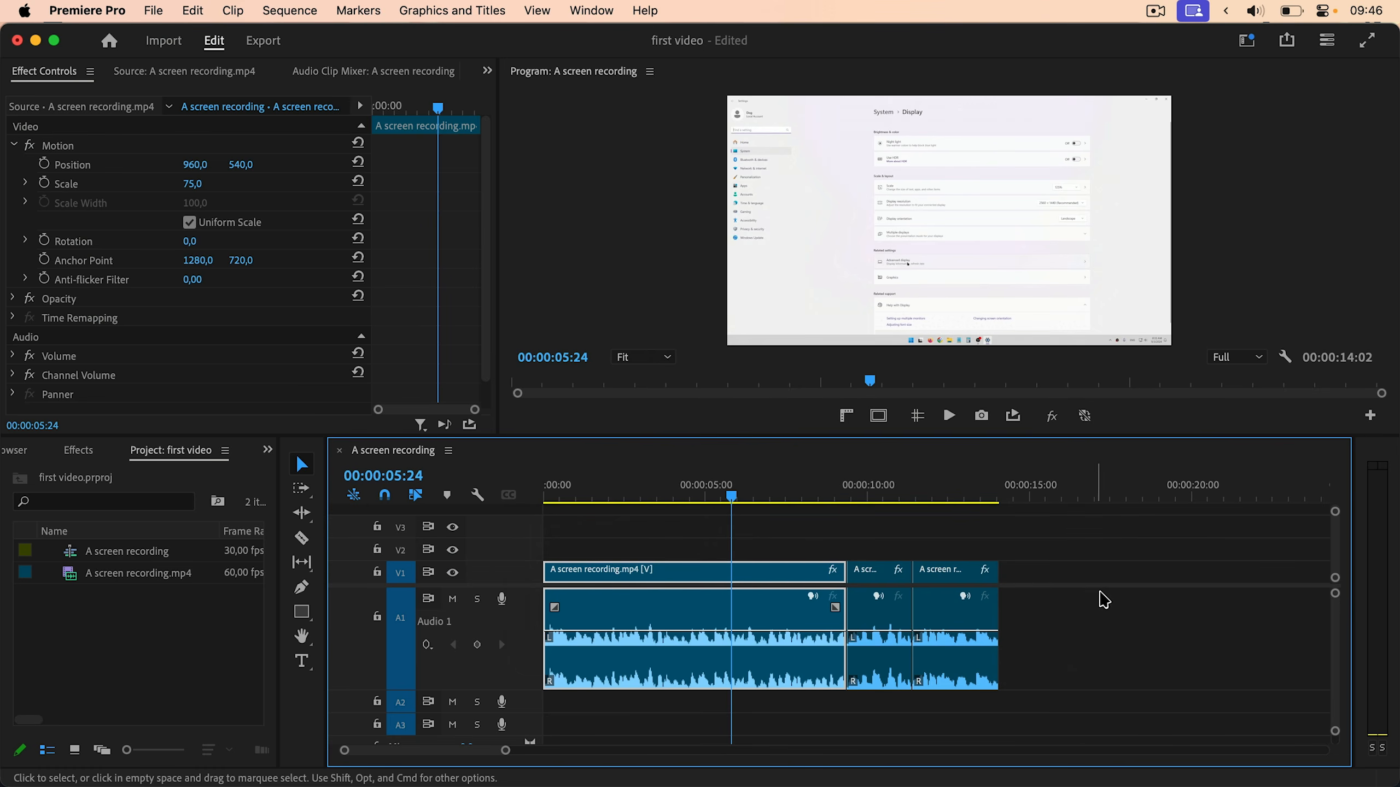
pyautogui.press('`')
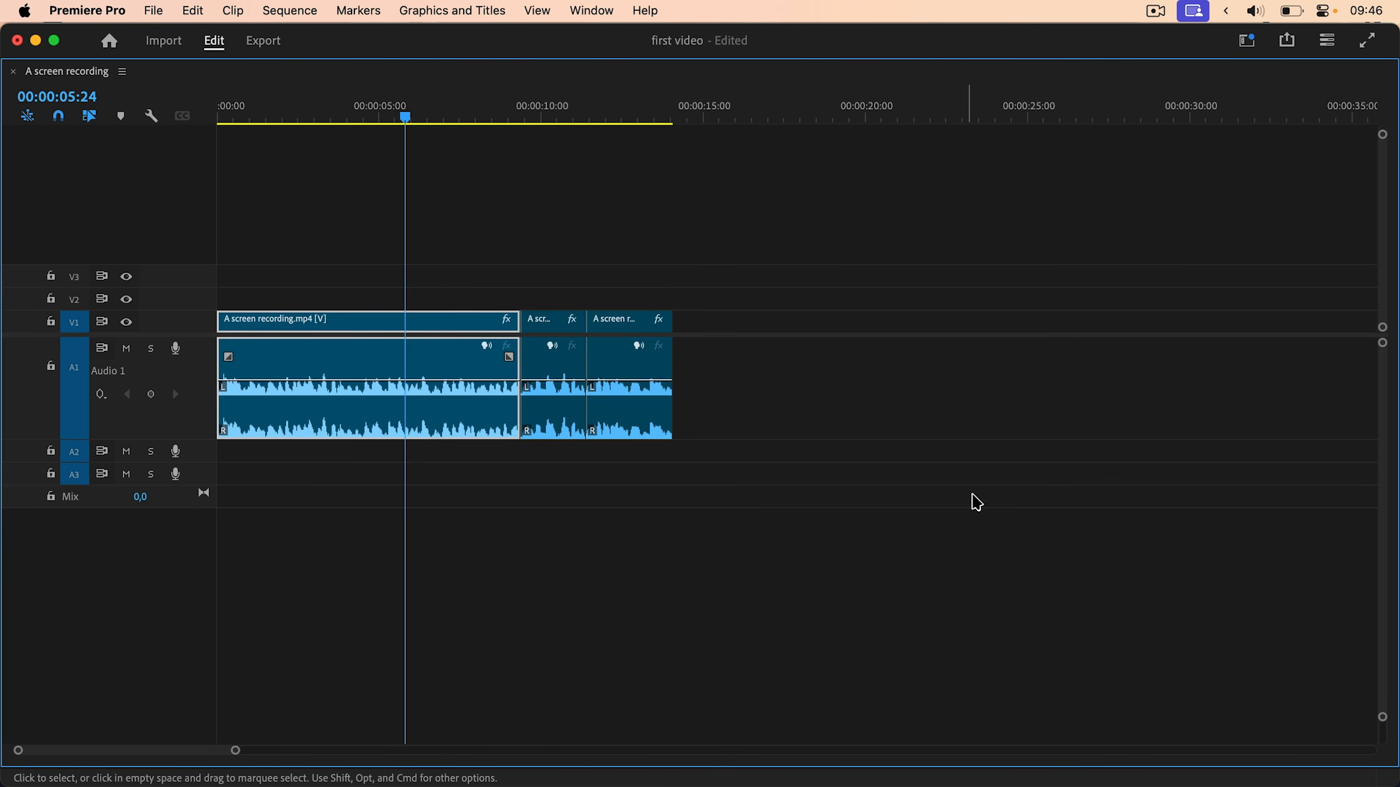
pyautogui.press('`')
pyautogui.press('`')
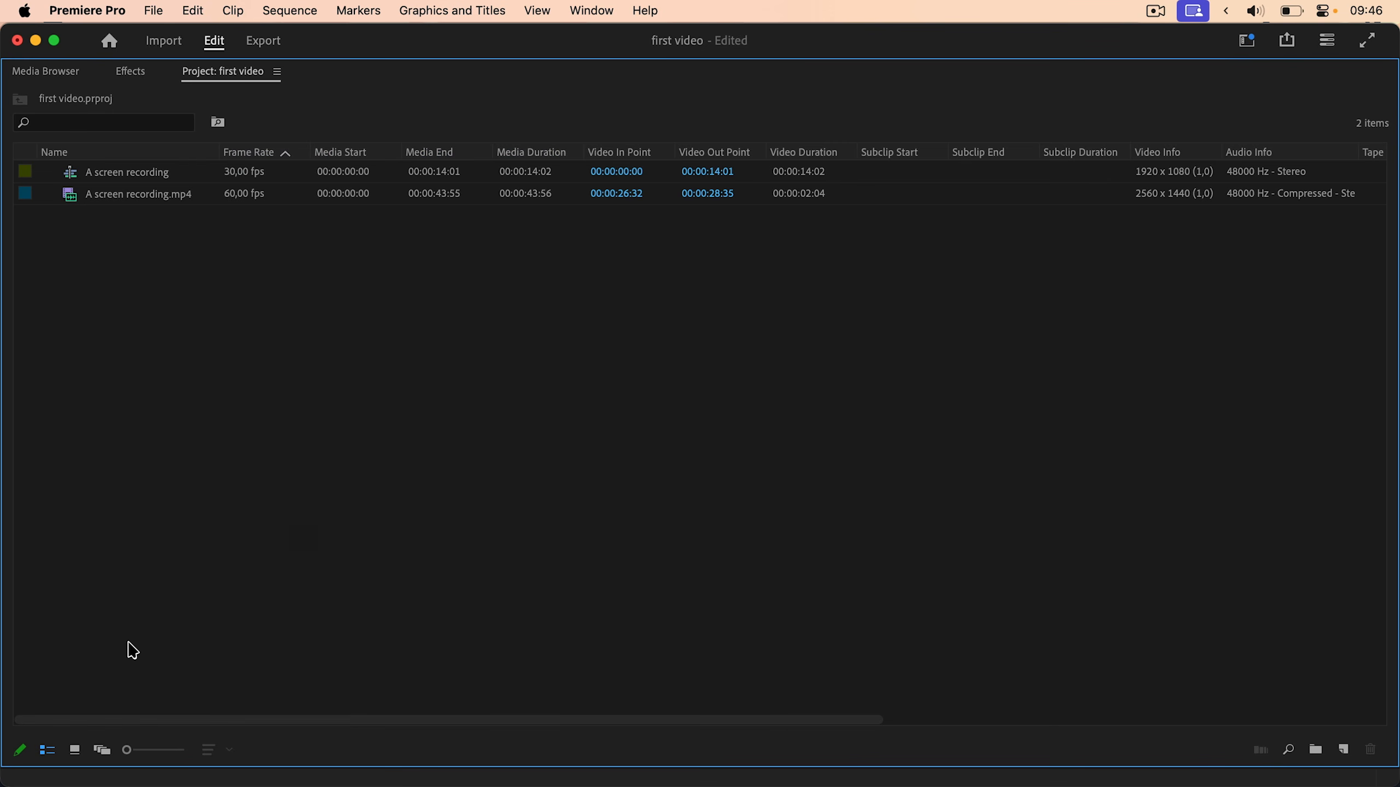
pyautogui.press('`')
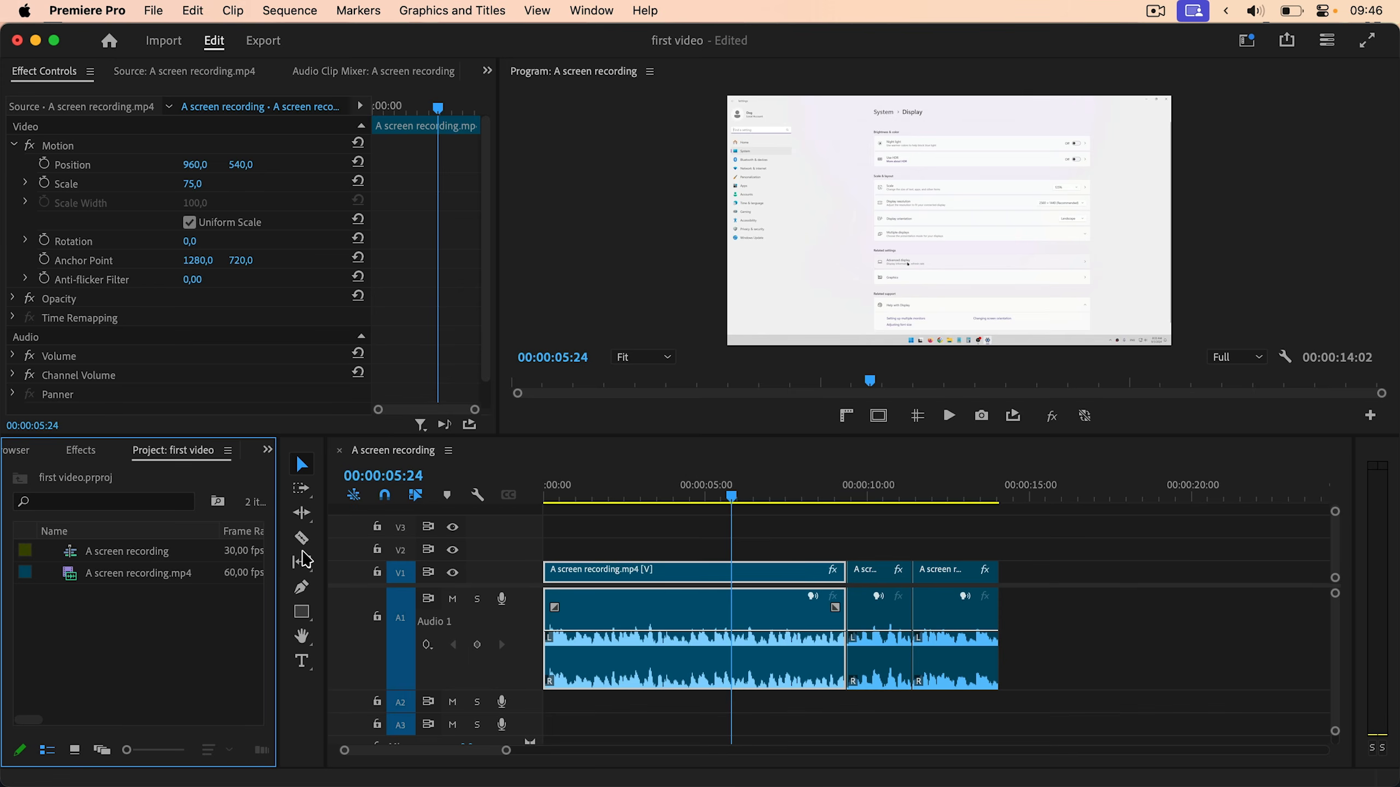
# Play the edited sequence from its start to its end with the Program monitor maximized
pyautogui.press('Home')
pyautogui.press('`')
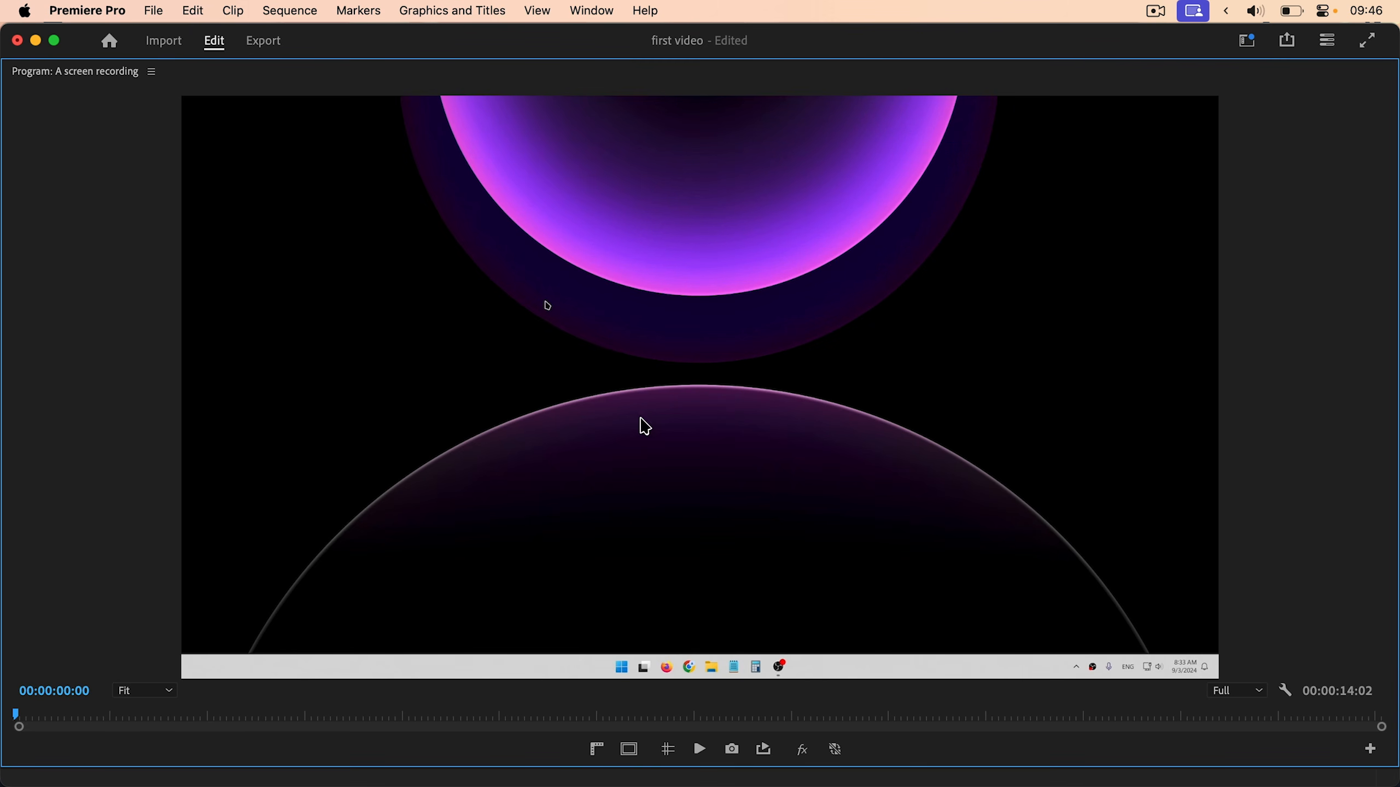
pyautogui.press('space')
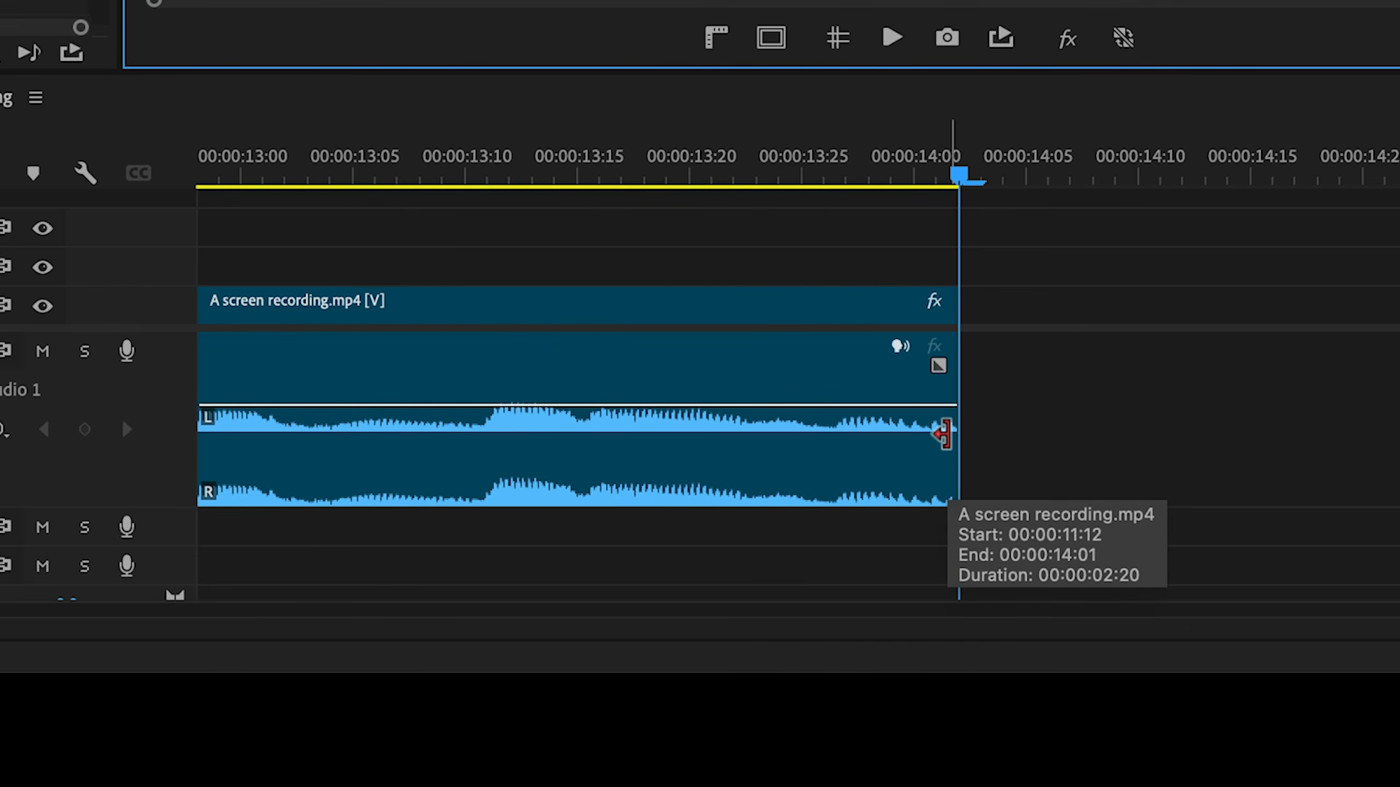
pyautogui.press('space')
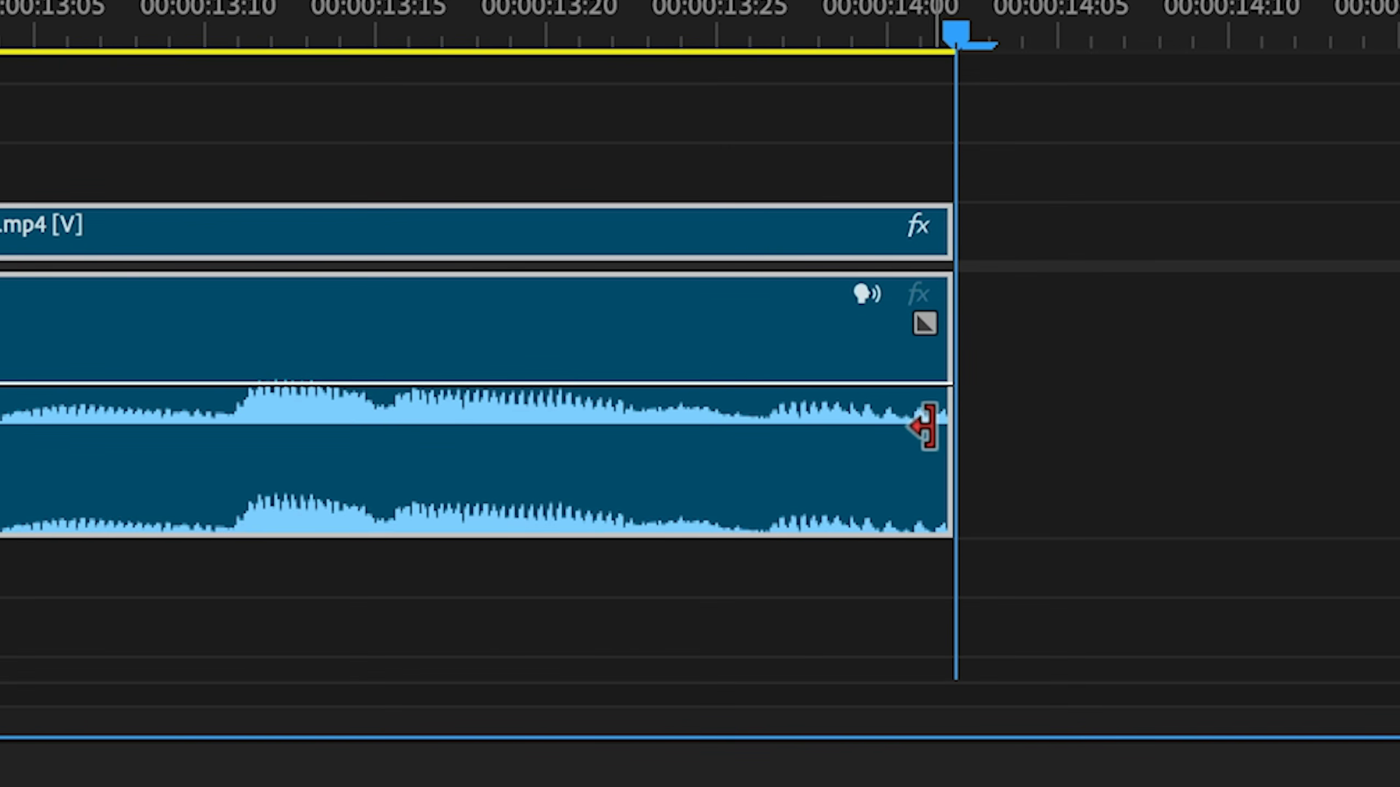
# Extend the last clip's end by about four frames, and cut off and delete the part past the playhead
pyautogui.moveTo(928, 420); pyautogui.dragTo(1071, 442)
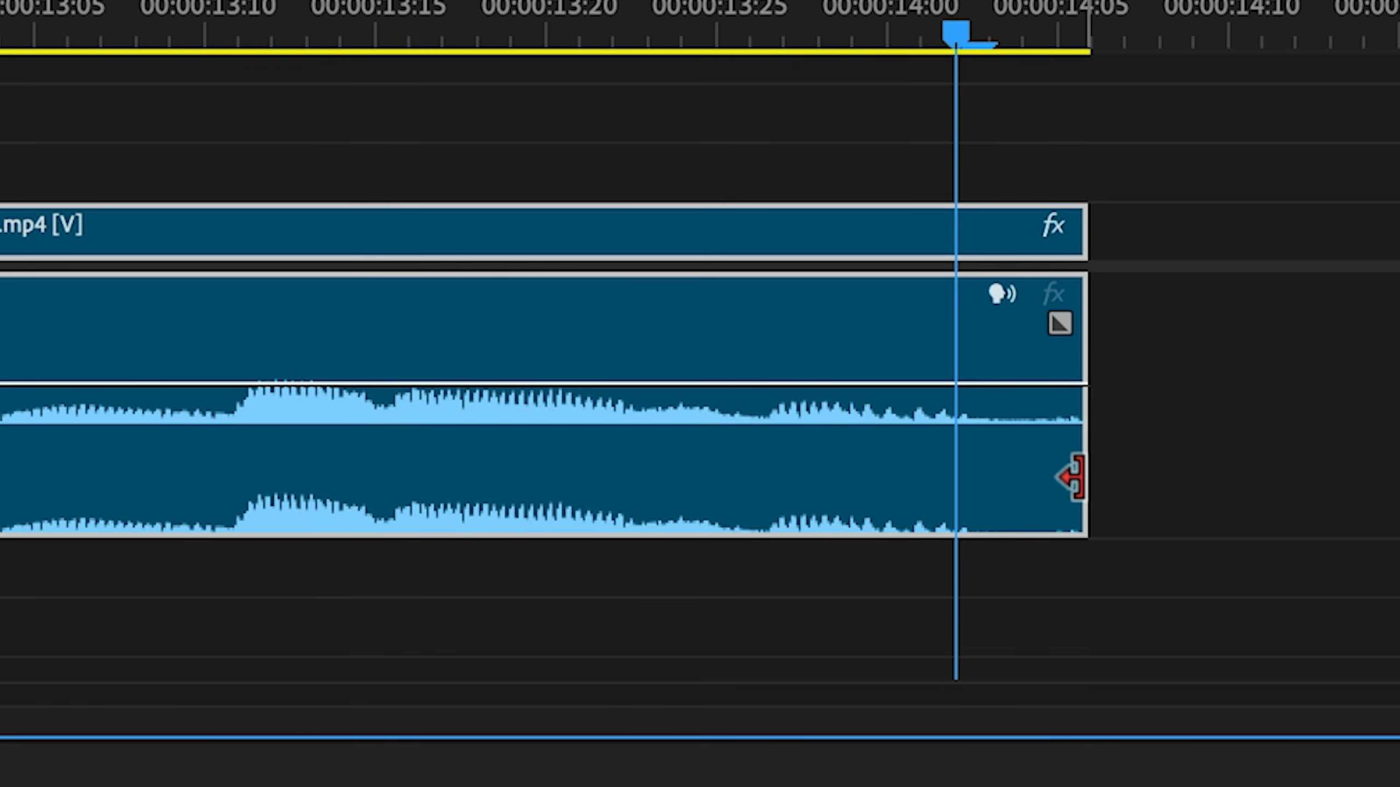
pyautogui.hotkey('ctrl', 'k')
pyautogui.moveTo(1115, 140); pyautogui.dragTo(1028, 376)
pyautogui.press('Delete')
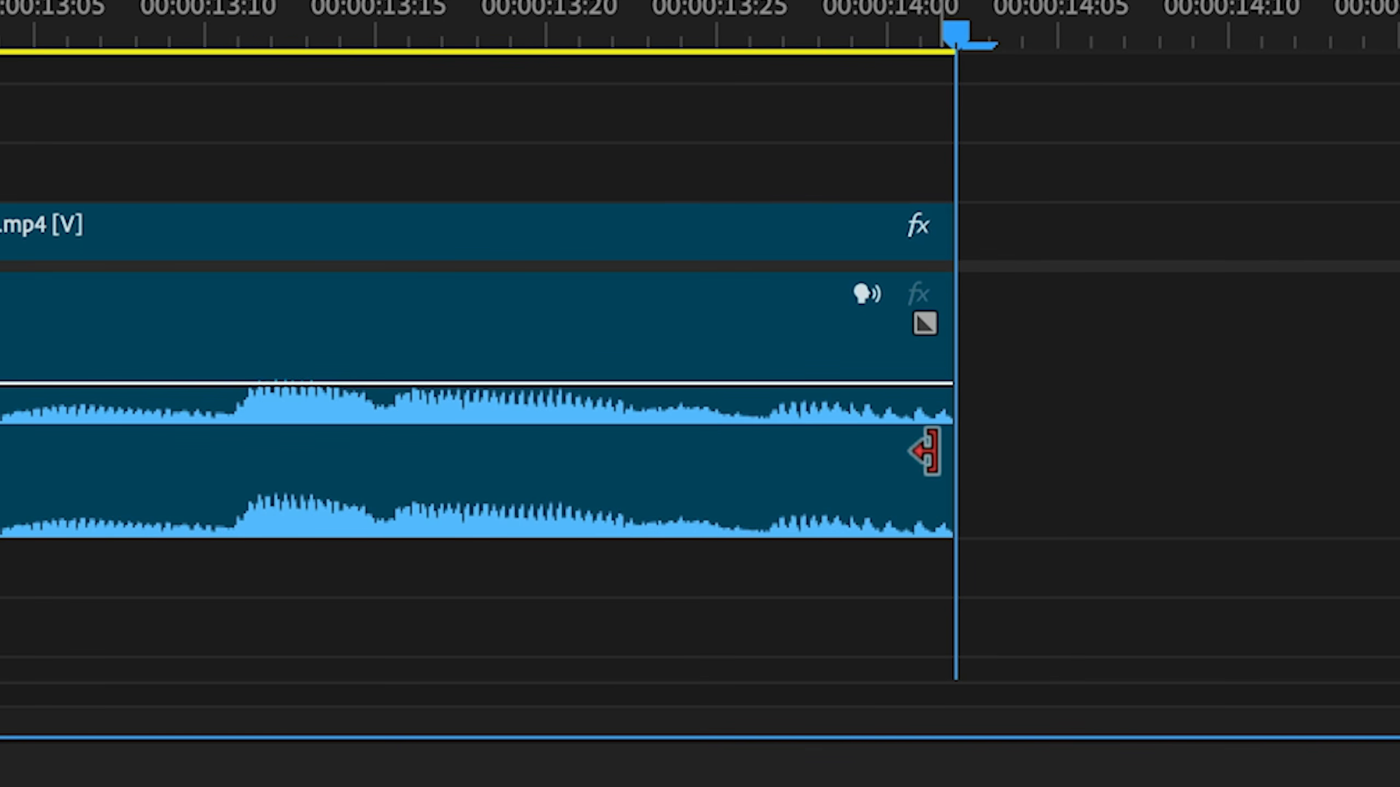
# Extend the last clip past its speech and trim its end back to 00:00:14:04
pyautogui.moveTo(934, 451); pyautogui.dragTo(1053, 456)
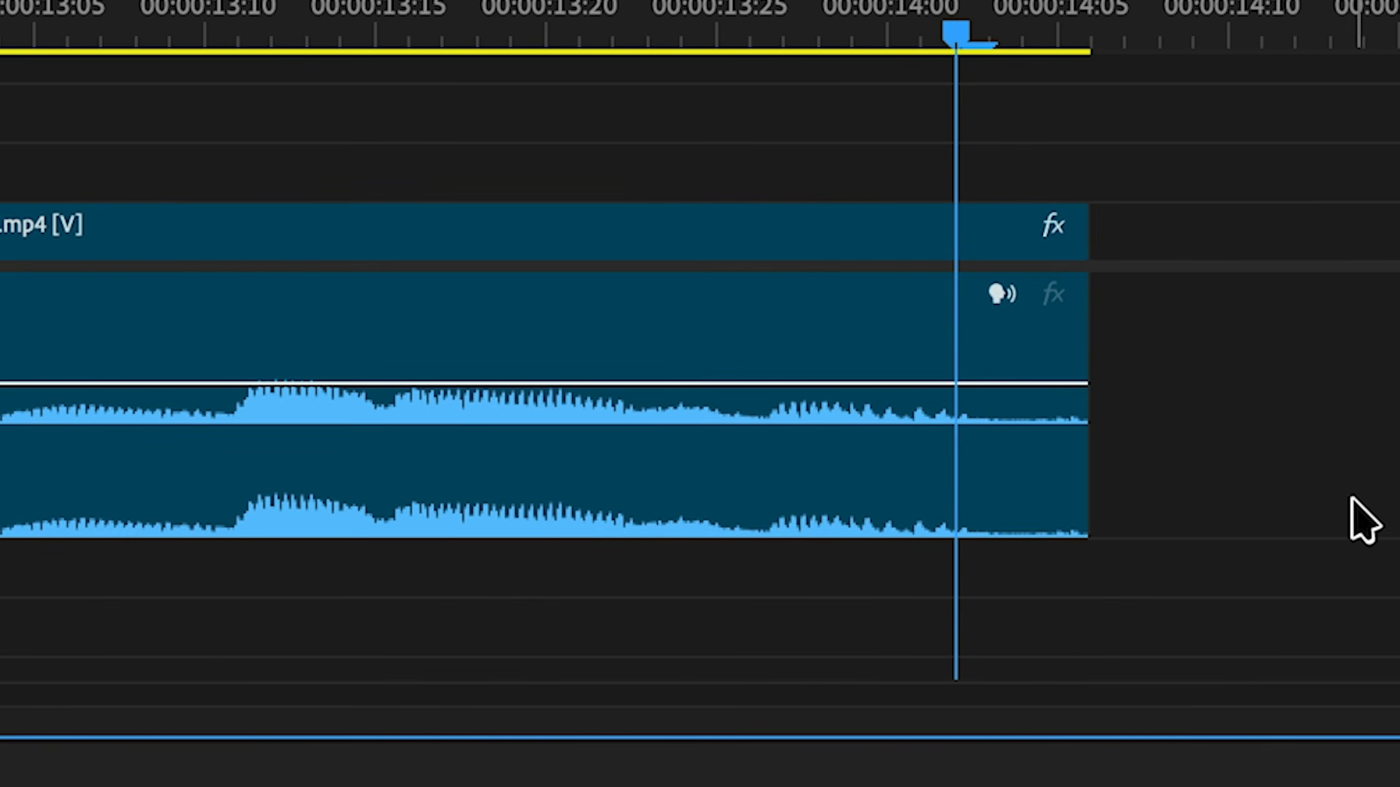
pyautogui.moveTo(1041, 426)
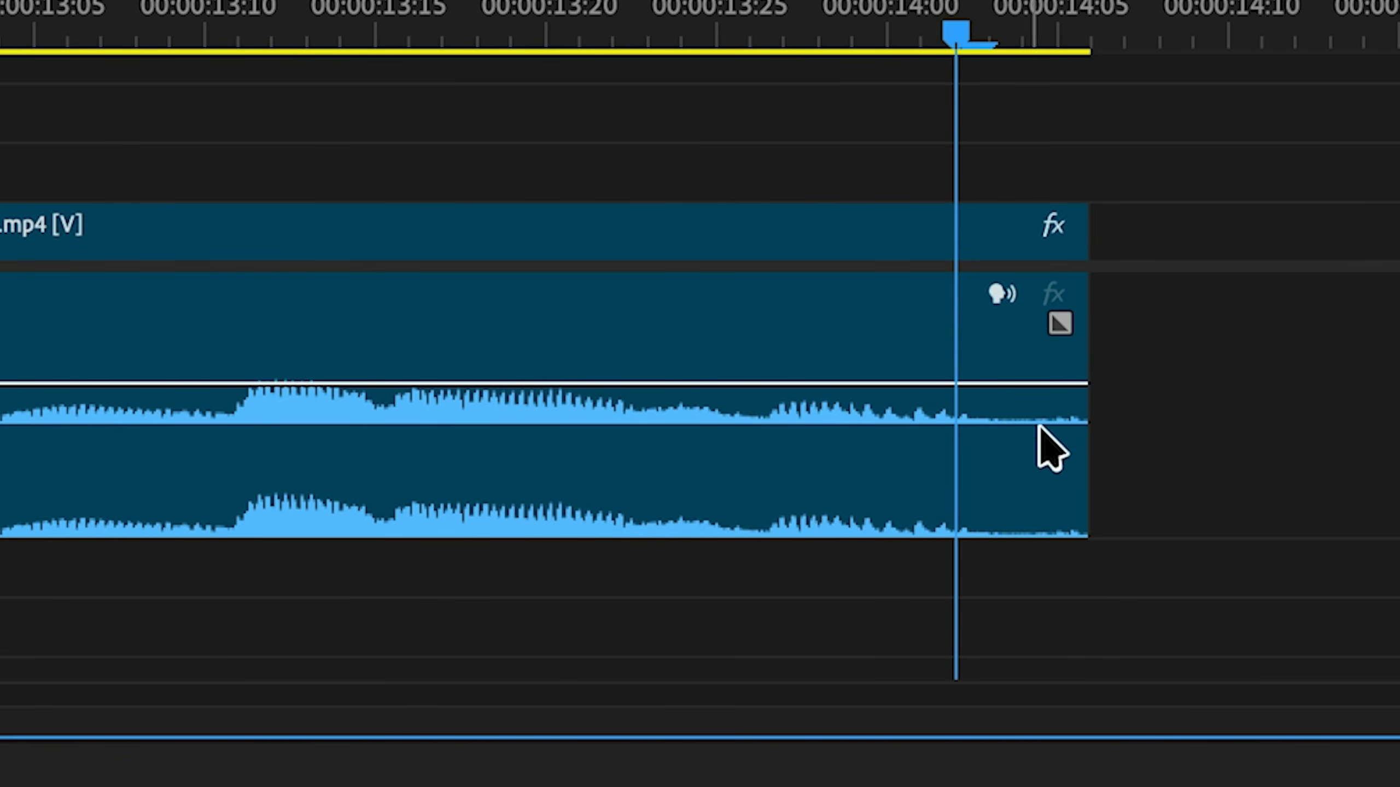
pyautogui.click(1116, 410)
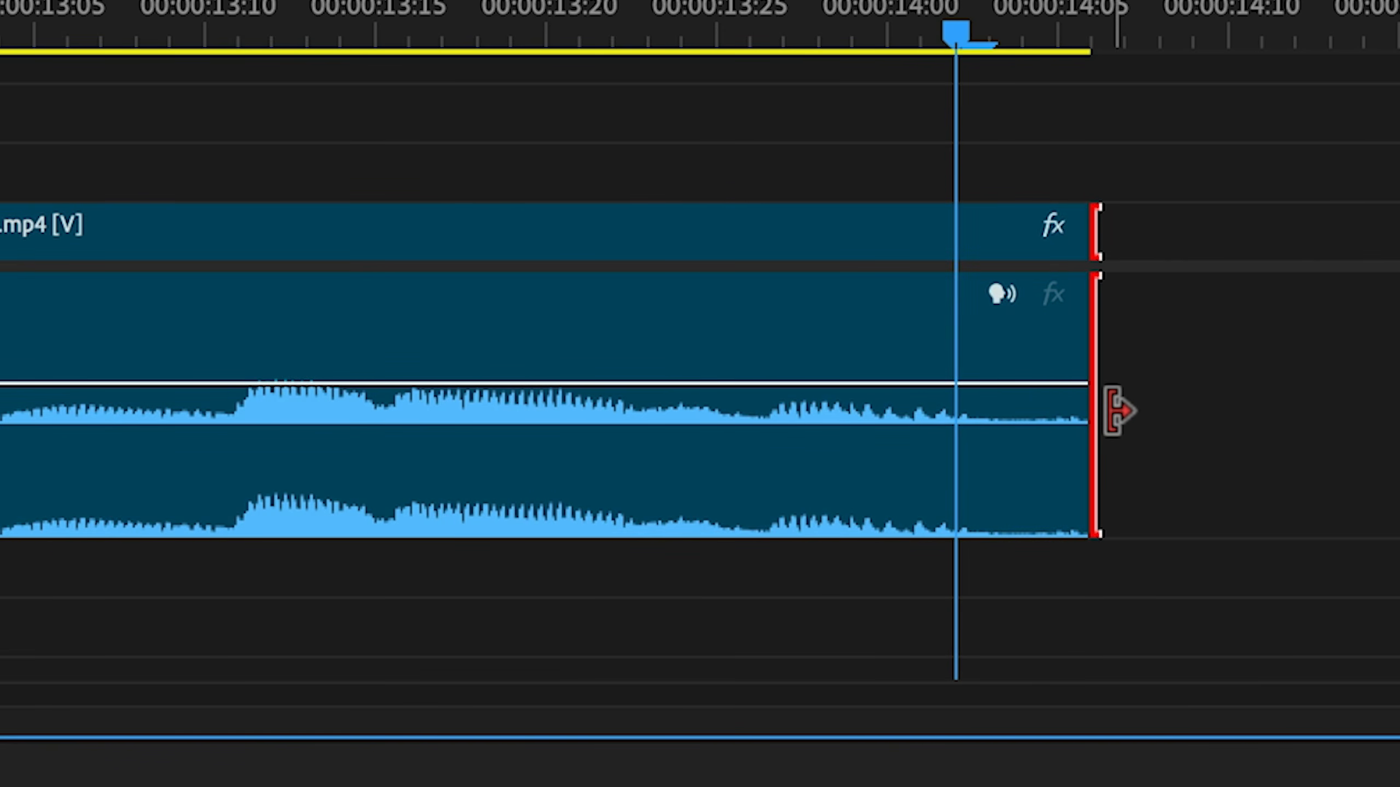
pyautogui.moveTo(1116, 410); pyautogui.dragTo(1064, 410)
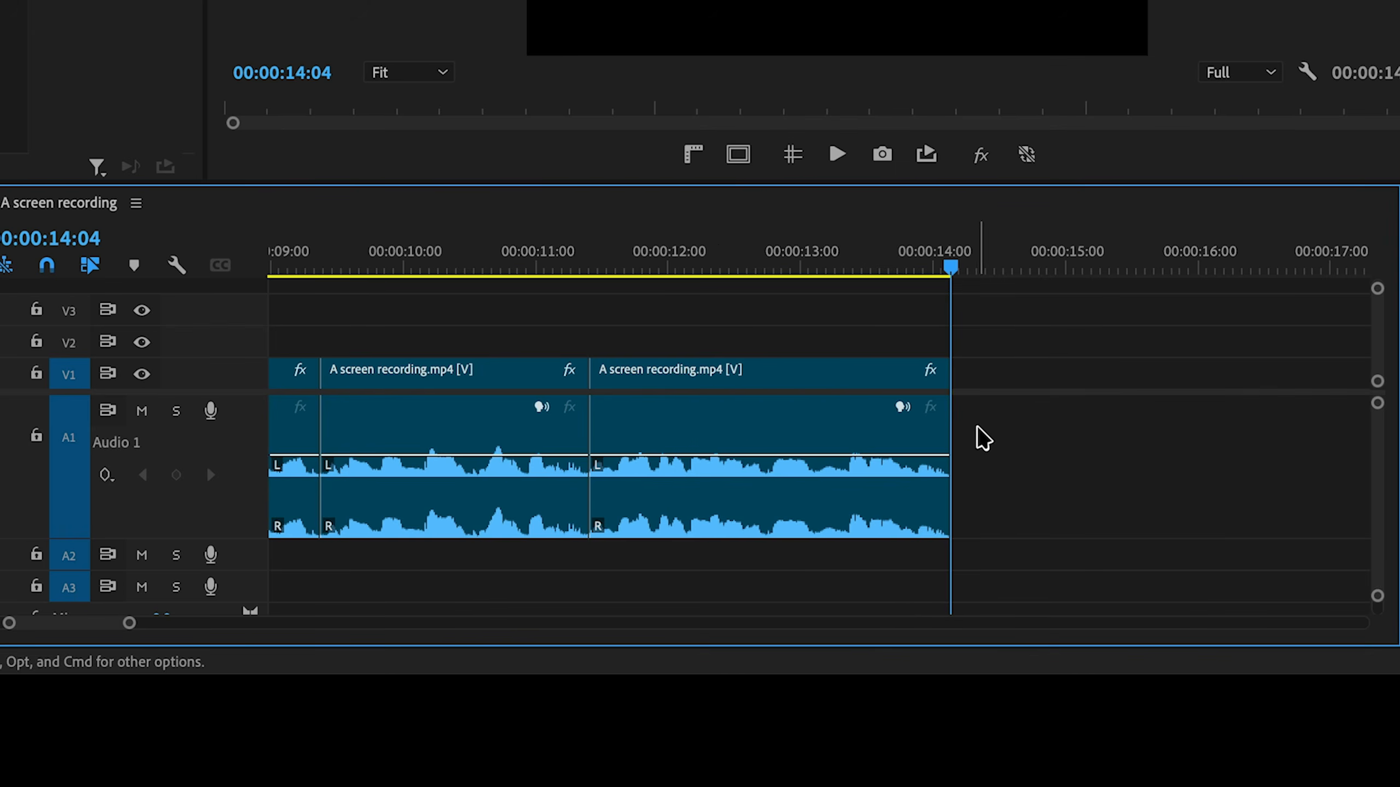
# Zoom the timeline out until all clips of the sequence are in view
pyautogui.press('-')
pyautogui.press('-')
pyautogui.press('-')
pyautogui.press('-')
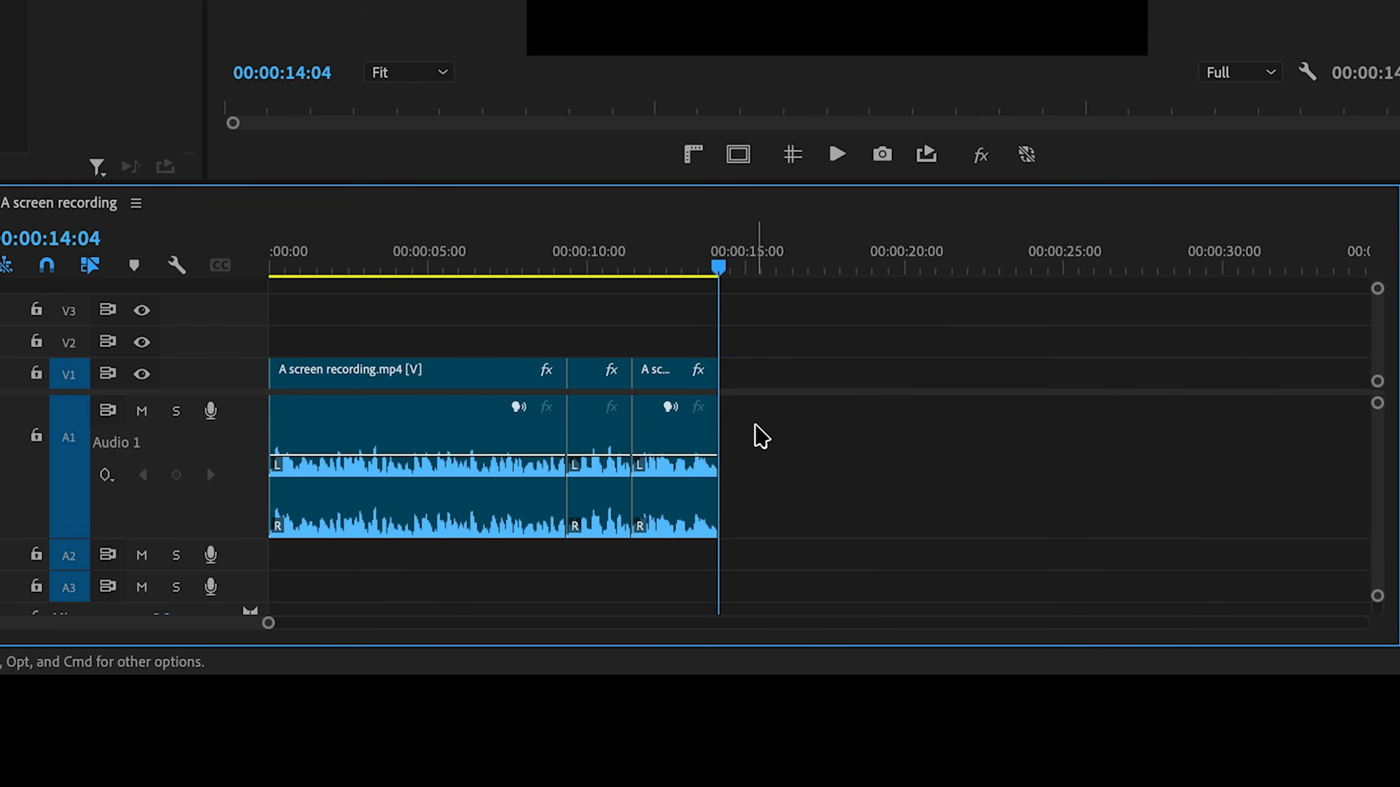
pyautogui.press('=')
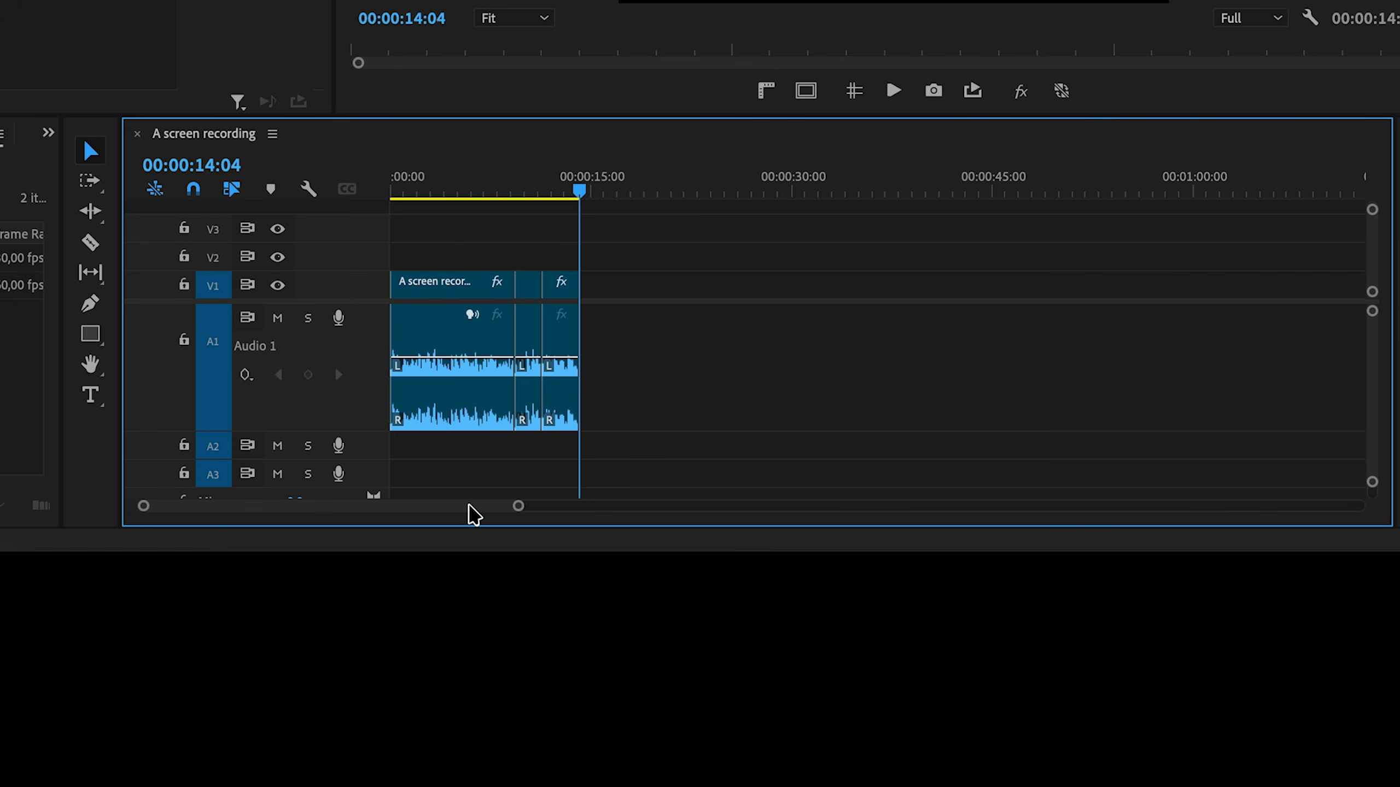
# Move the playhead to 00:00:12:00 and zoom the timeline in and out to inspect the last clips
pyautogui.moveTo(471, 509)
pyautogui.mouseDown()
pyautogui.moveTo(562, 513)
pyautogui.moveTo(451, 521)
pyautogui.mouseUp()
pyautogui.moveTo(518, 507); pyautogui.dragTo(372, 537)
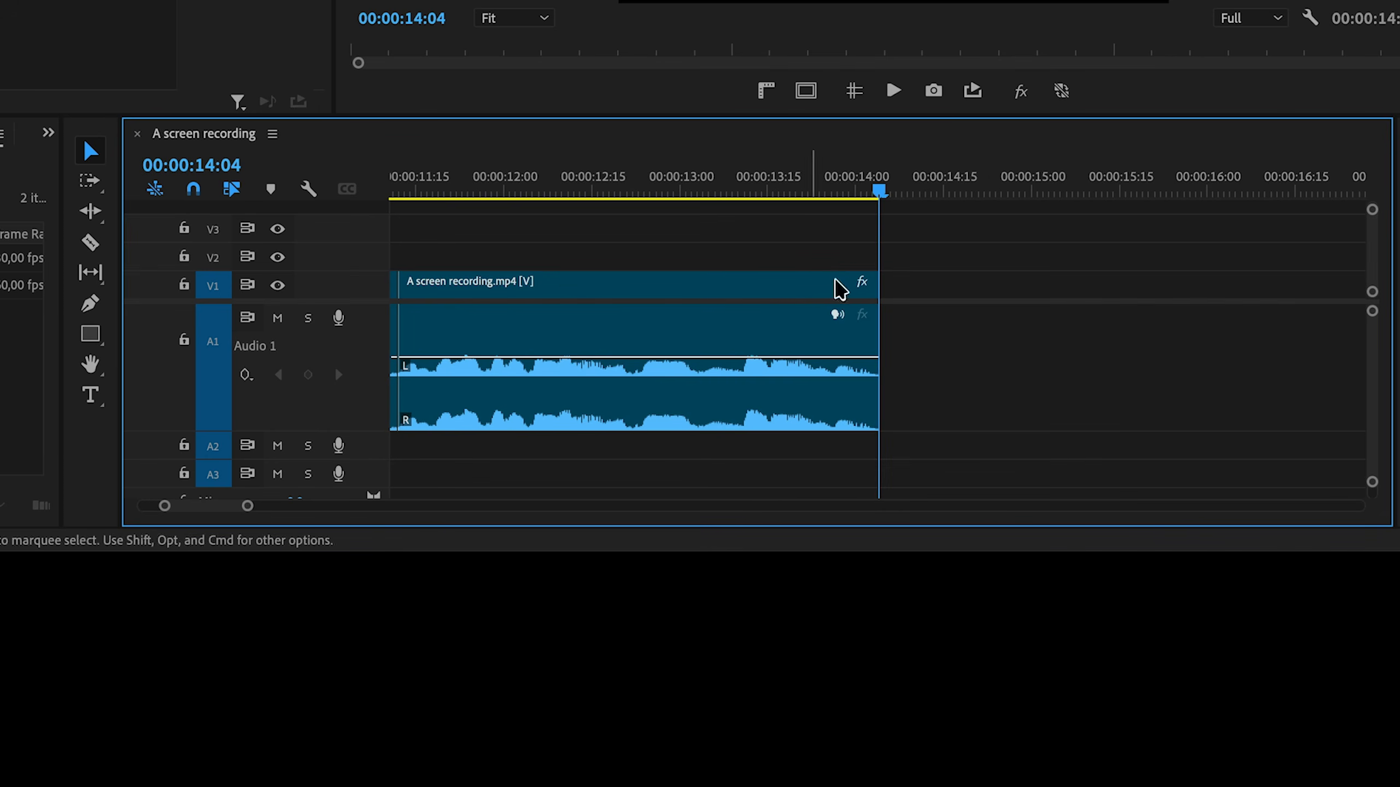
pyautogui.click(507, 190)
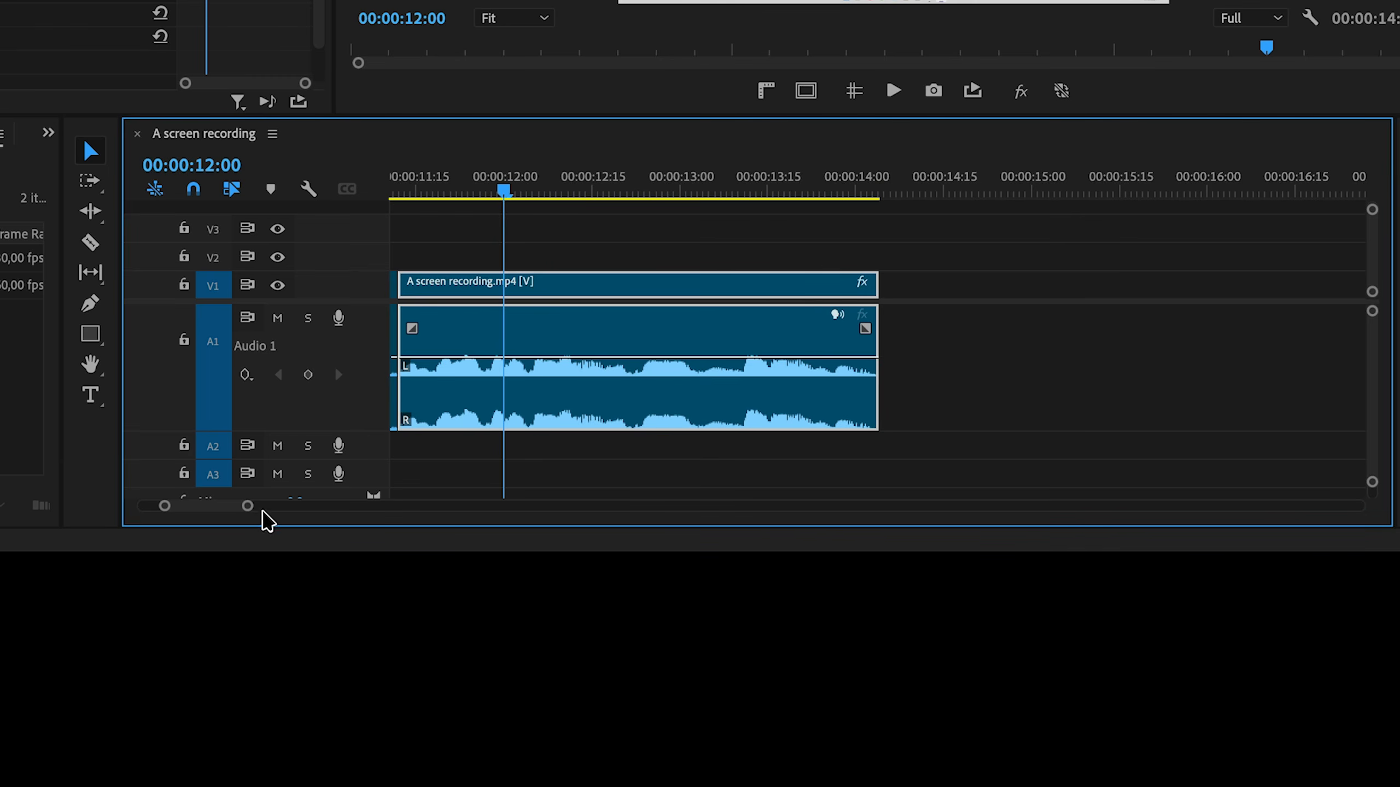
pyautogui.moveTo(248, 508); pyautogui.dragTo(378, 522)
pyautogui.scroll(10, 687, 275)
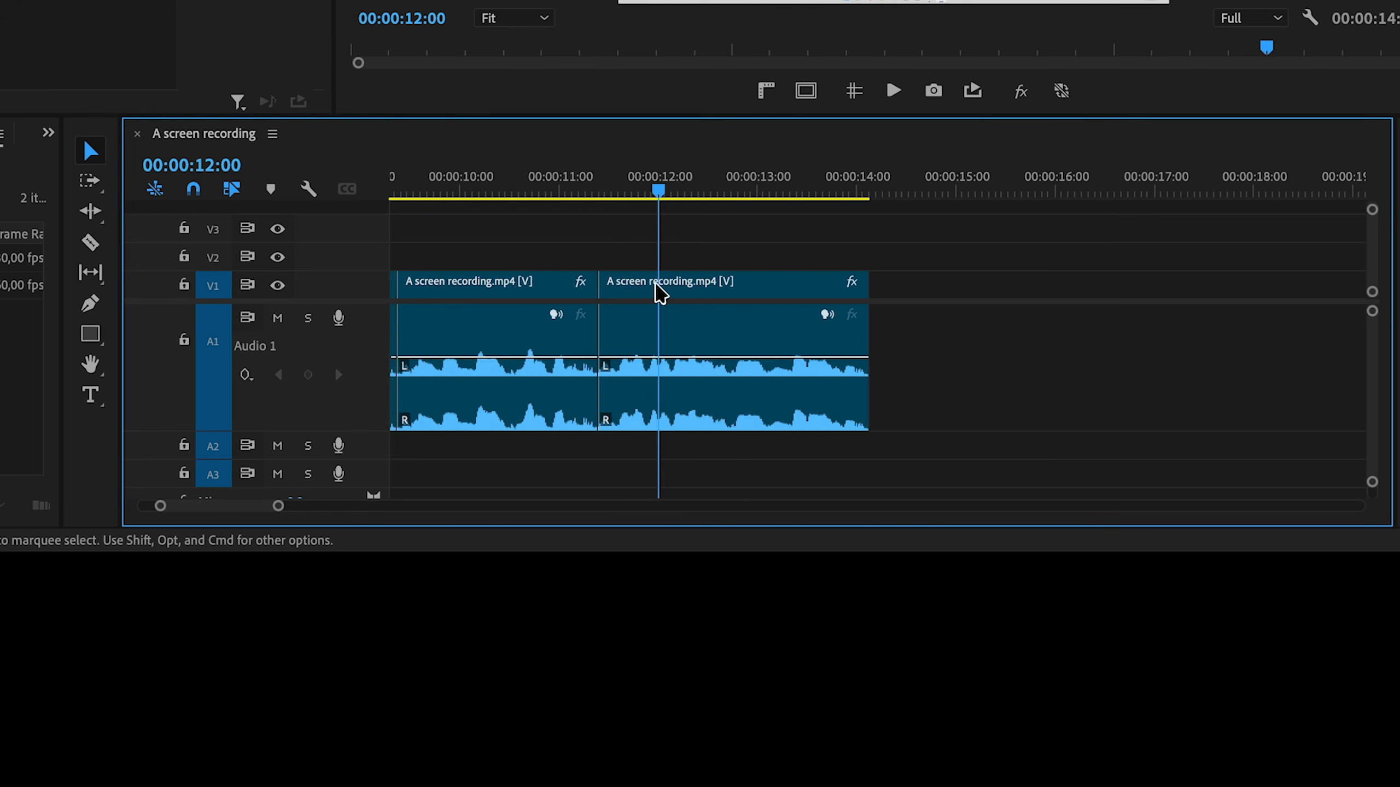
pyautogui.scroll(-8, 660, 292)
pyautogui.scroll(6, 640, 310)
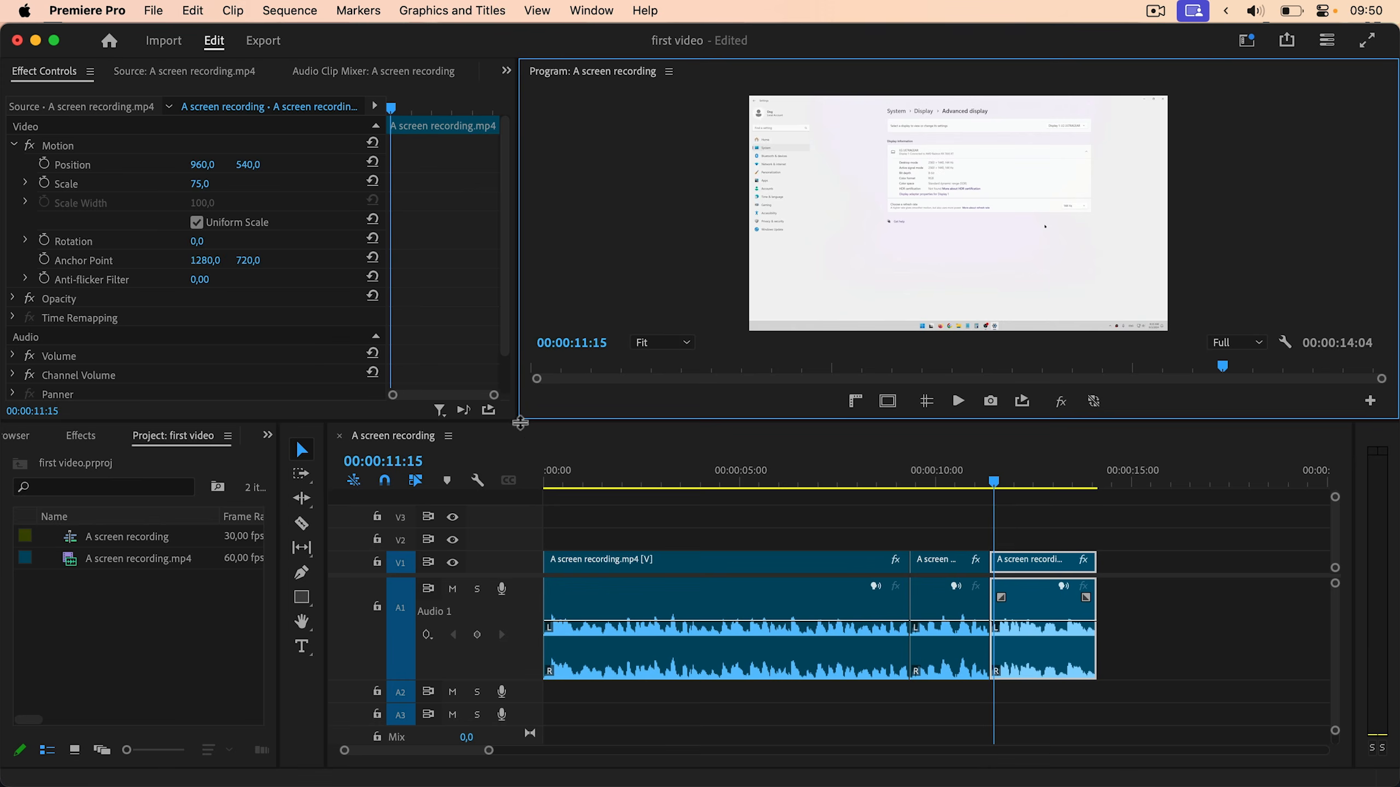
# Resize the workspace areas around the Program monitor and play the edited sequence from the start to 00:00:02:16
pyautogui.moveTo(519, 421); pyautogui.dragTo(638, 349)
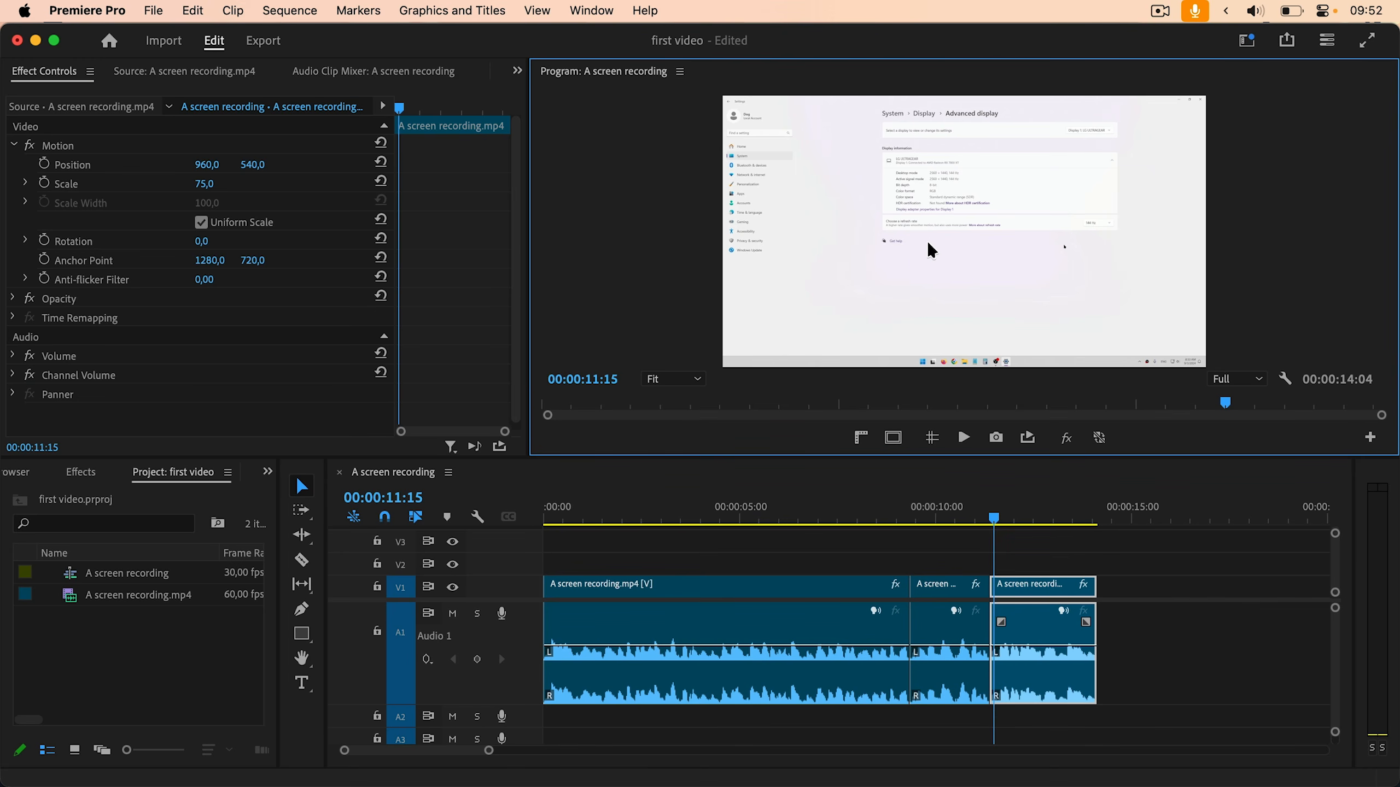
pyautogui.press('Home')
pyautogui.press('space')
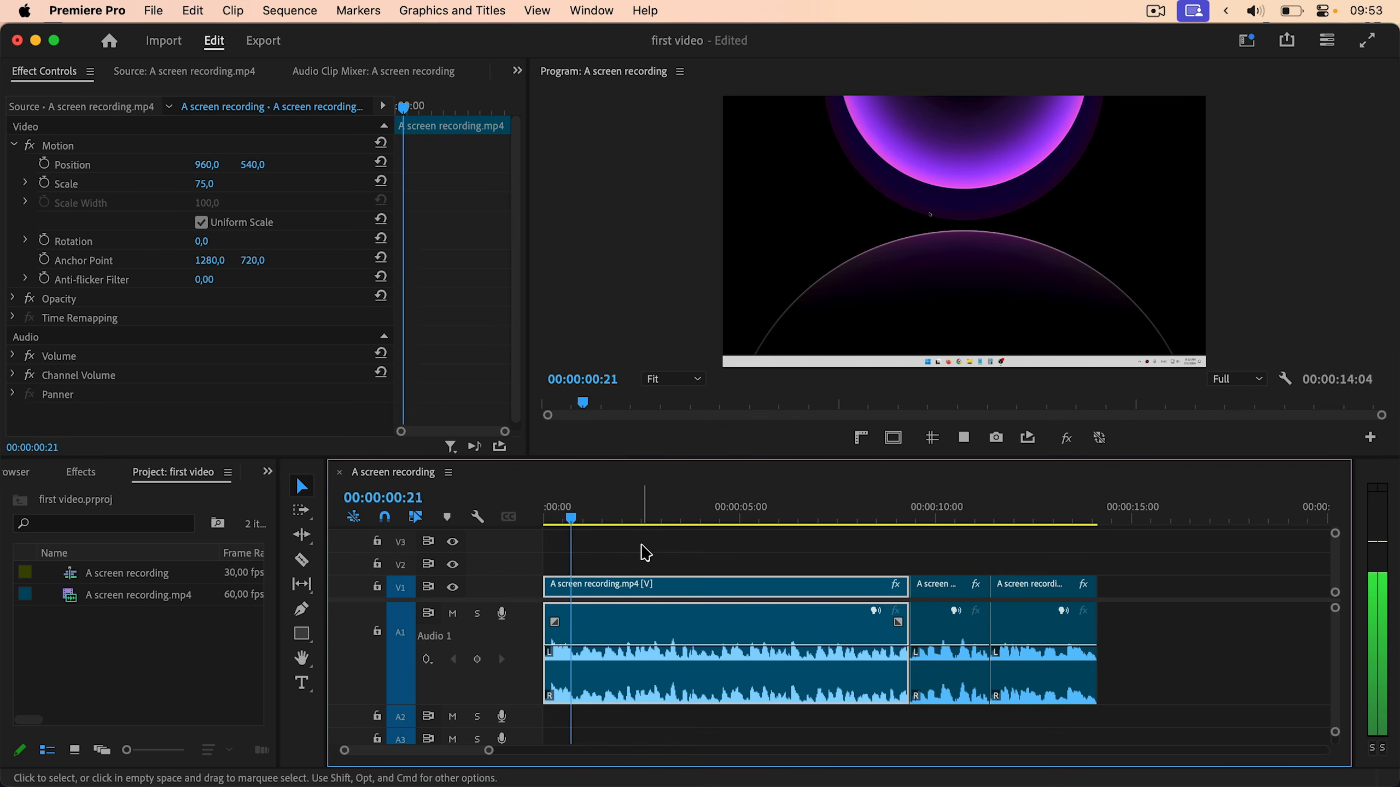
pyautogui.press('space')
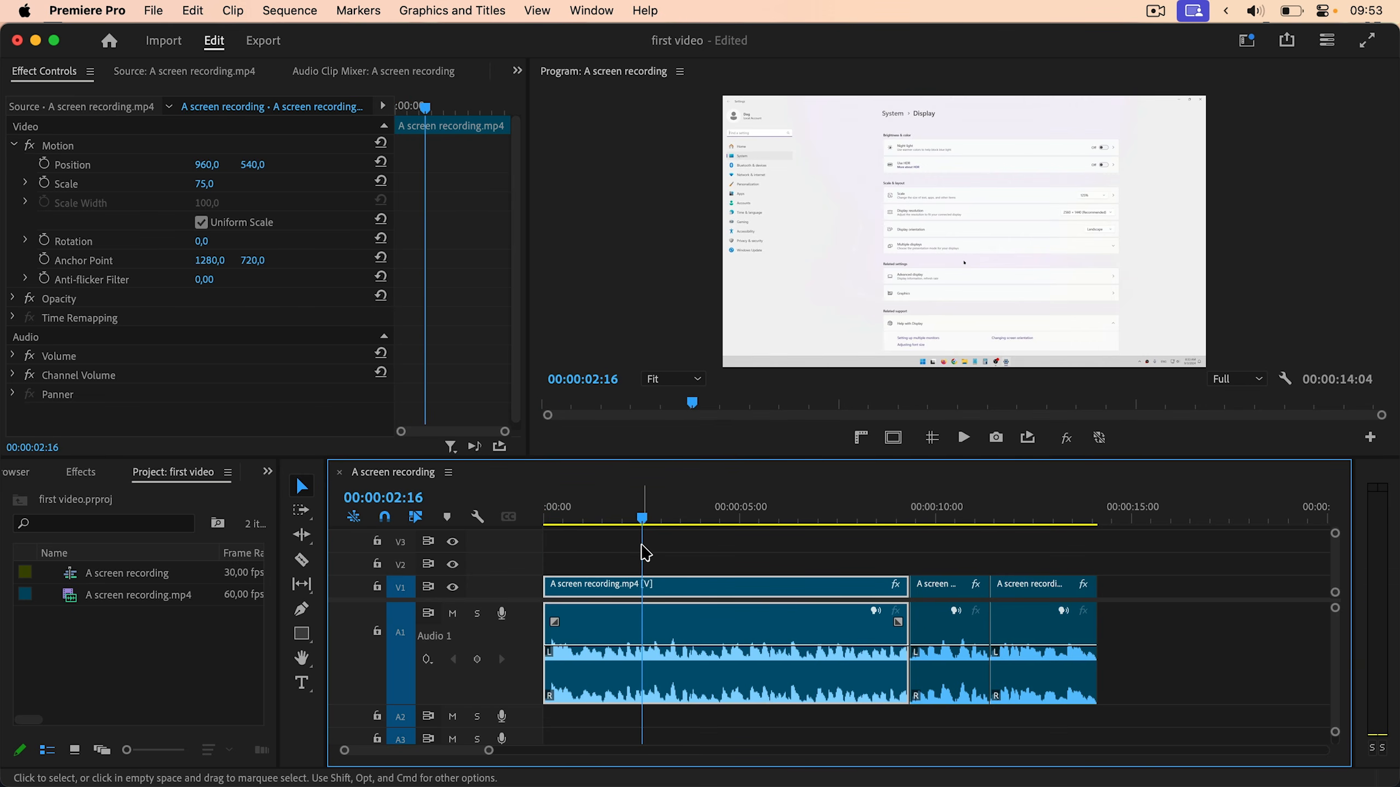
# Move the playhead to 00:00:01:12 and magnify the preview to 239% on the desktop's context menu
pyautogui.click(603, 521)
pyautogui.moveTo(602, 520); pyautogui.dragTo(598, 519)
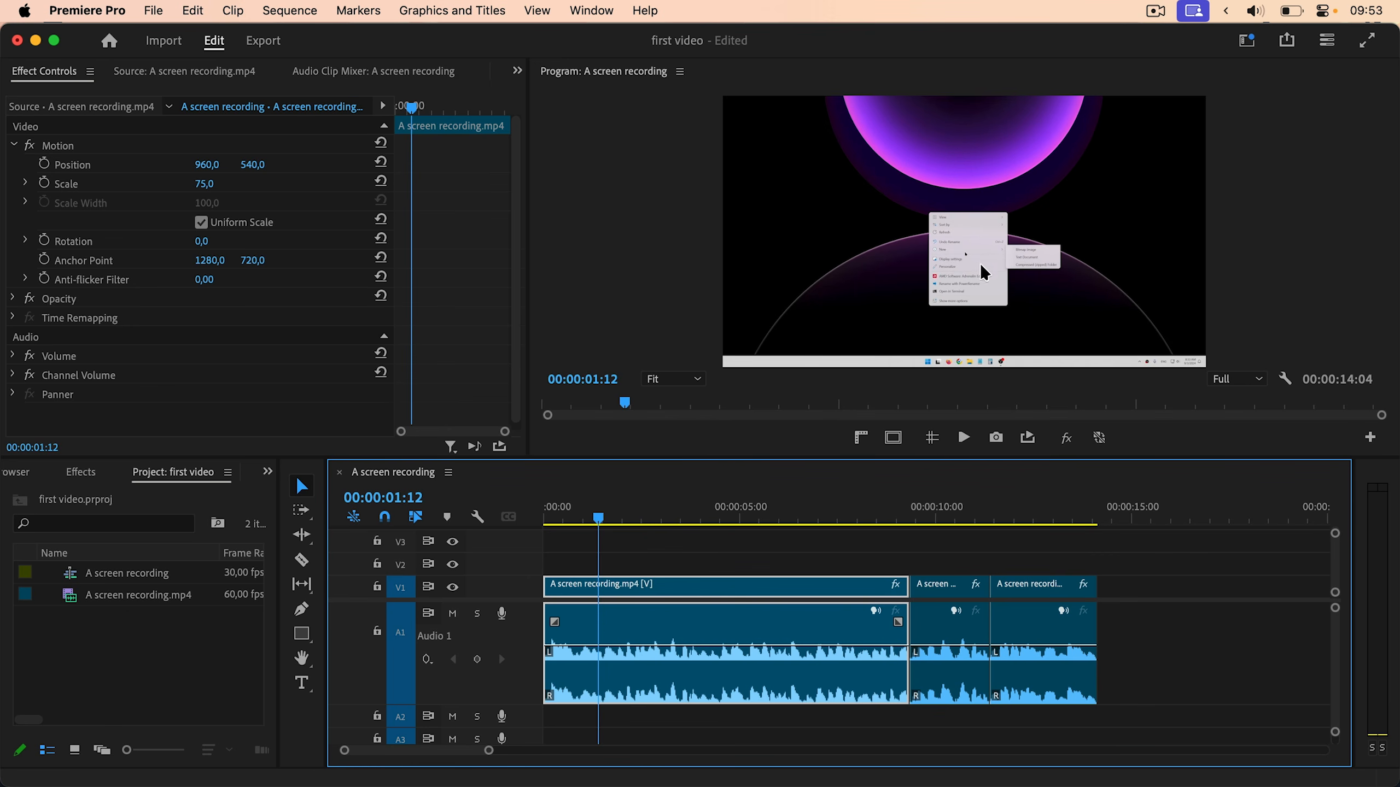
pyautogui.scroll(5, 963, 261)
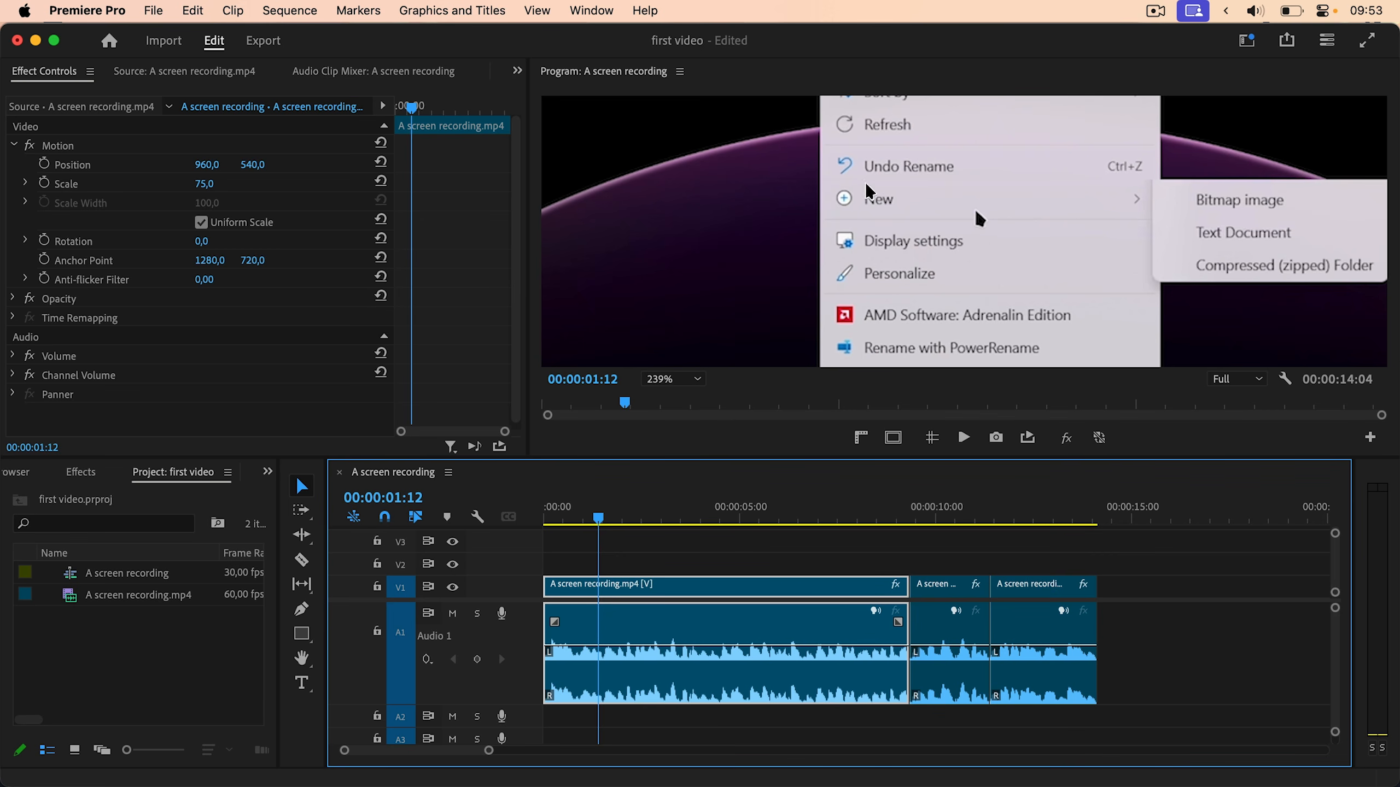
# Zoom the preview out to 46% and back in to 437% on the context menu's Display settings entry
pyautogui.scroll(-4, 943, 234)
pyautogui.scroll(-3, 946, 242)
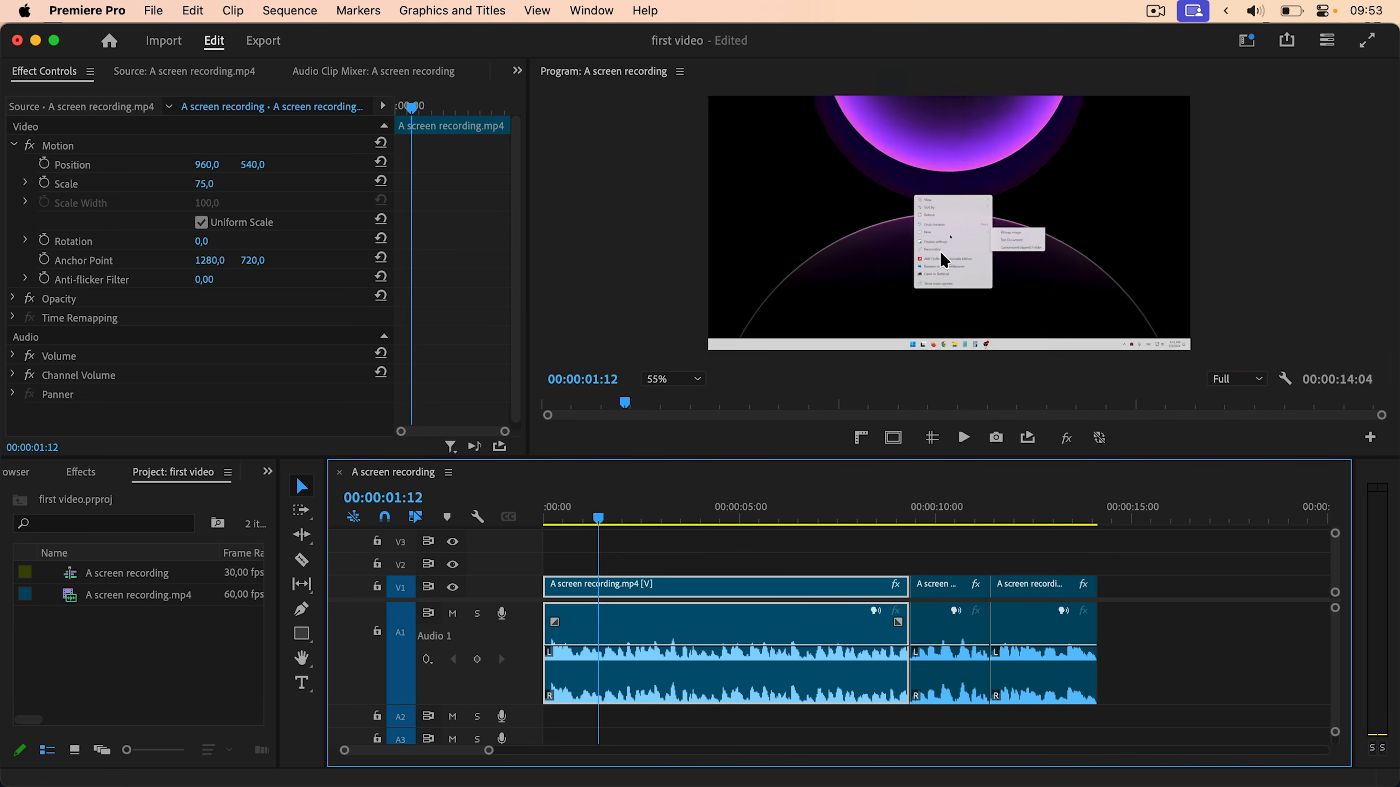
pyautogui.scroll(-5, 939, 250)
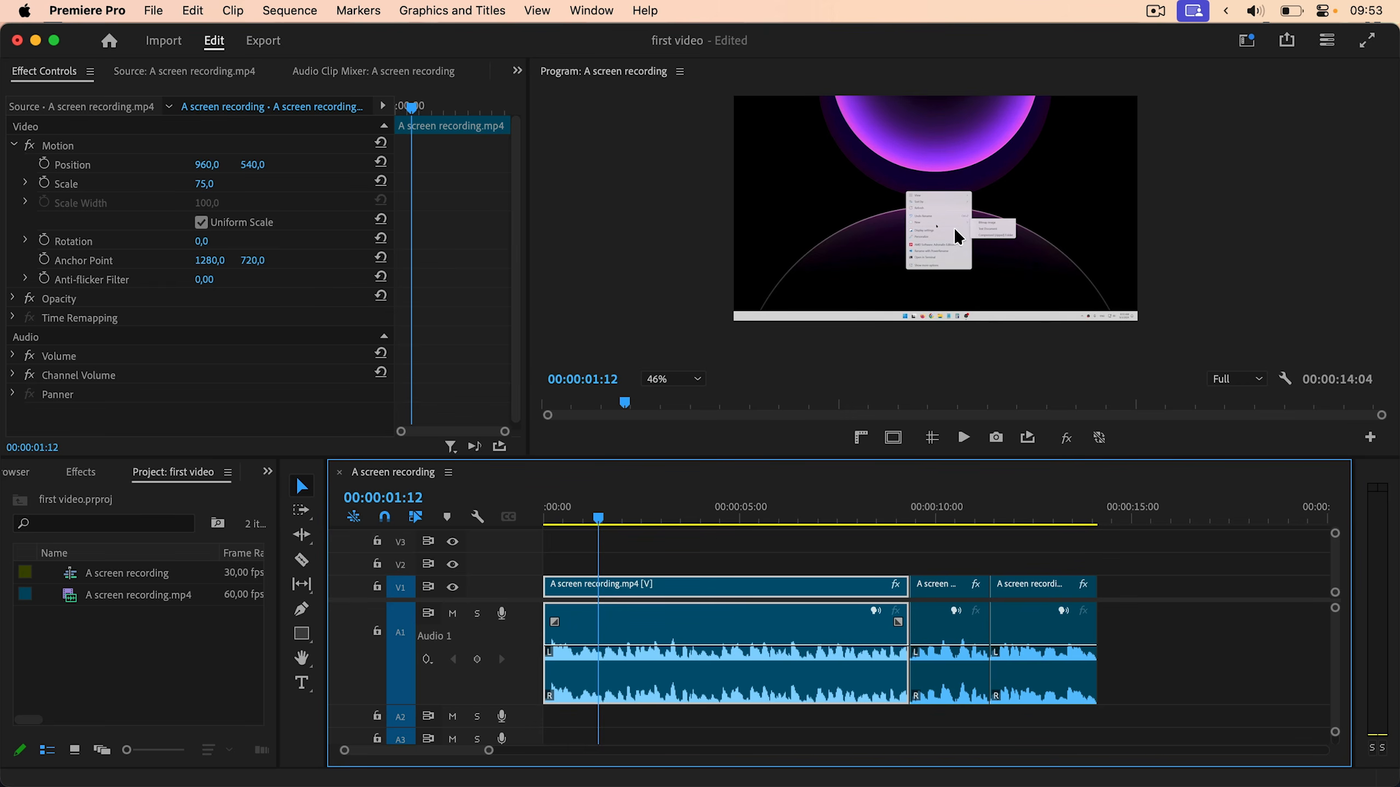
pyautogui.scroll(10, 937, 226)
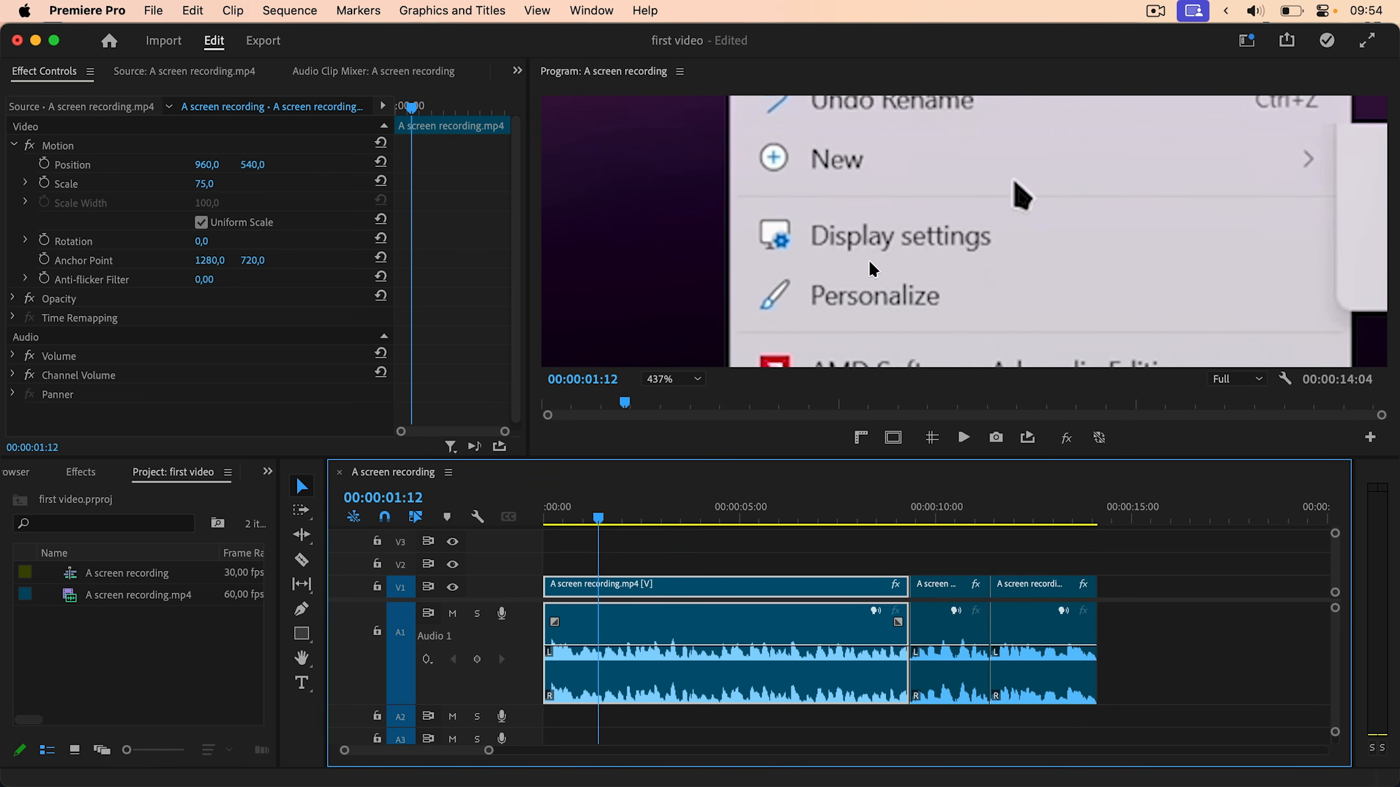
pyautogui.click(893, 261)
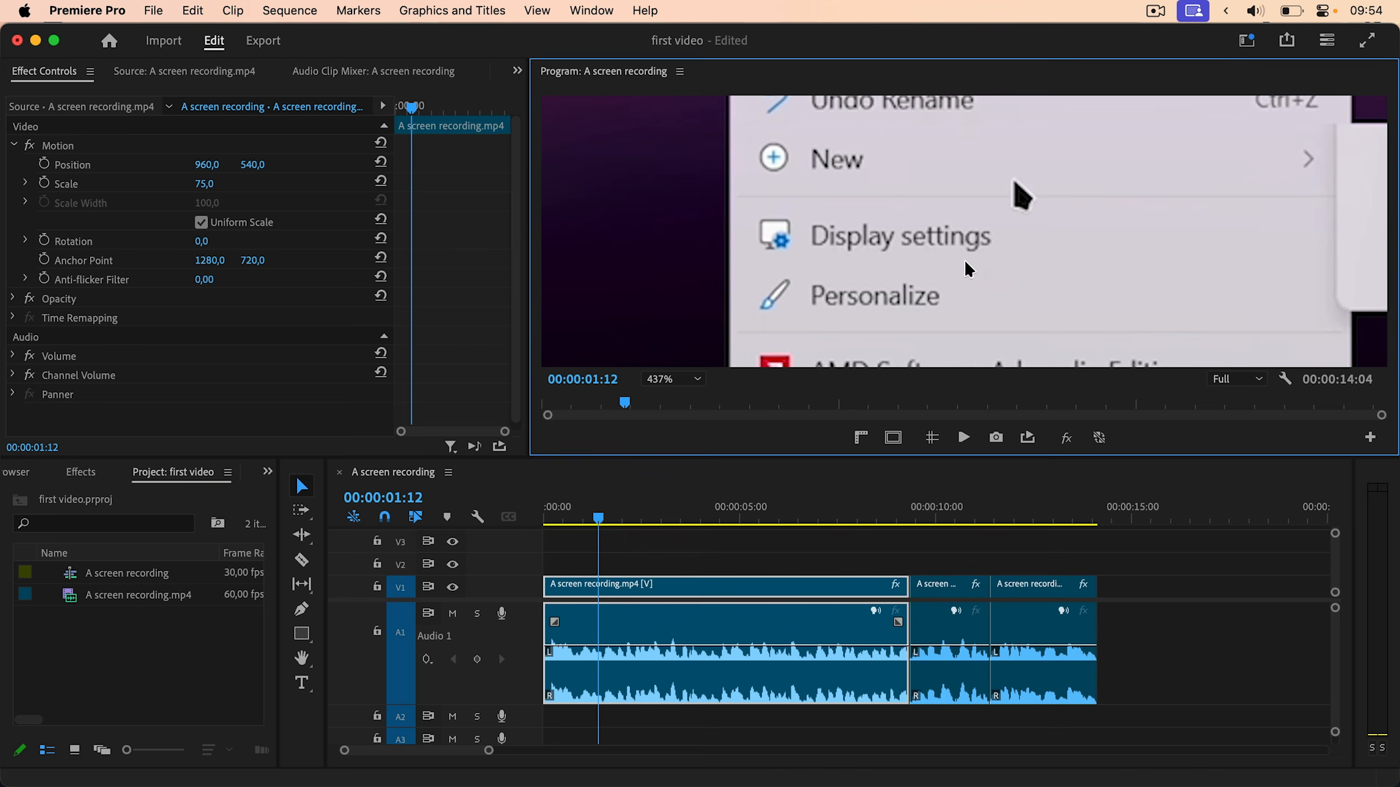
# Magnify the preview on the desktop's taskbar clock, zoom out to 284%, and reset the preview zoom to Fit
pyautogui.scroll(-10, 909, 264)
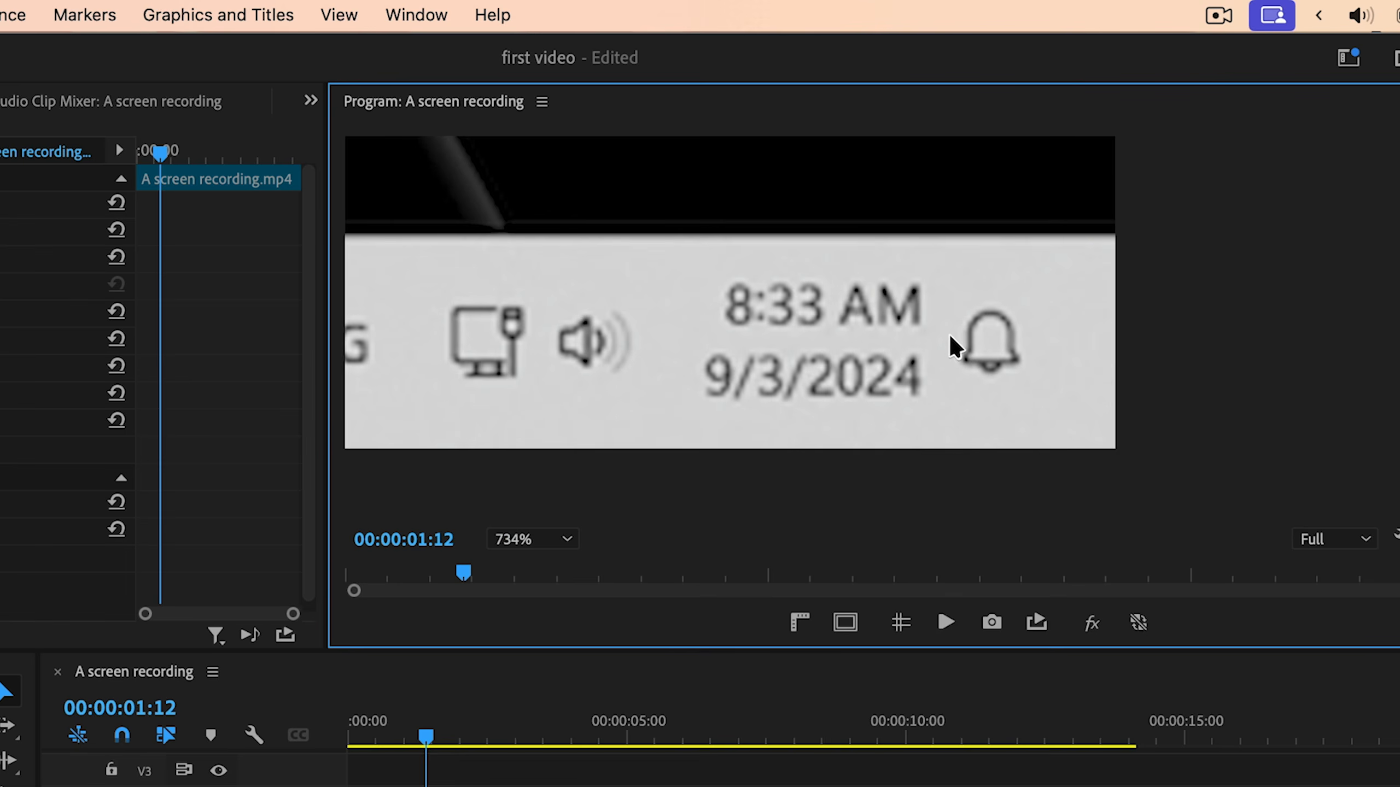
pyautogui.moveTo(951, 335); pyautogui.dragTo(953, 340)
pyautogui.scroll(-3, 928, 345)
pyautogui.scroll(-3, 928, 348)
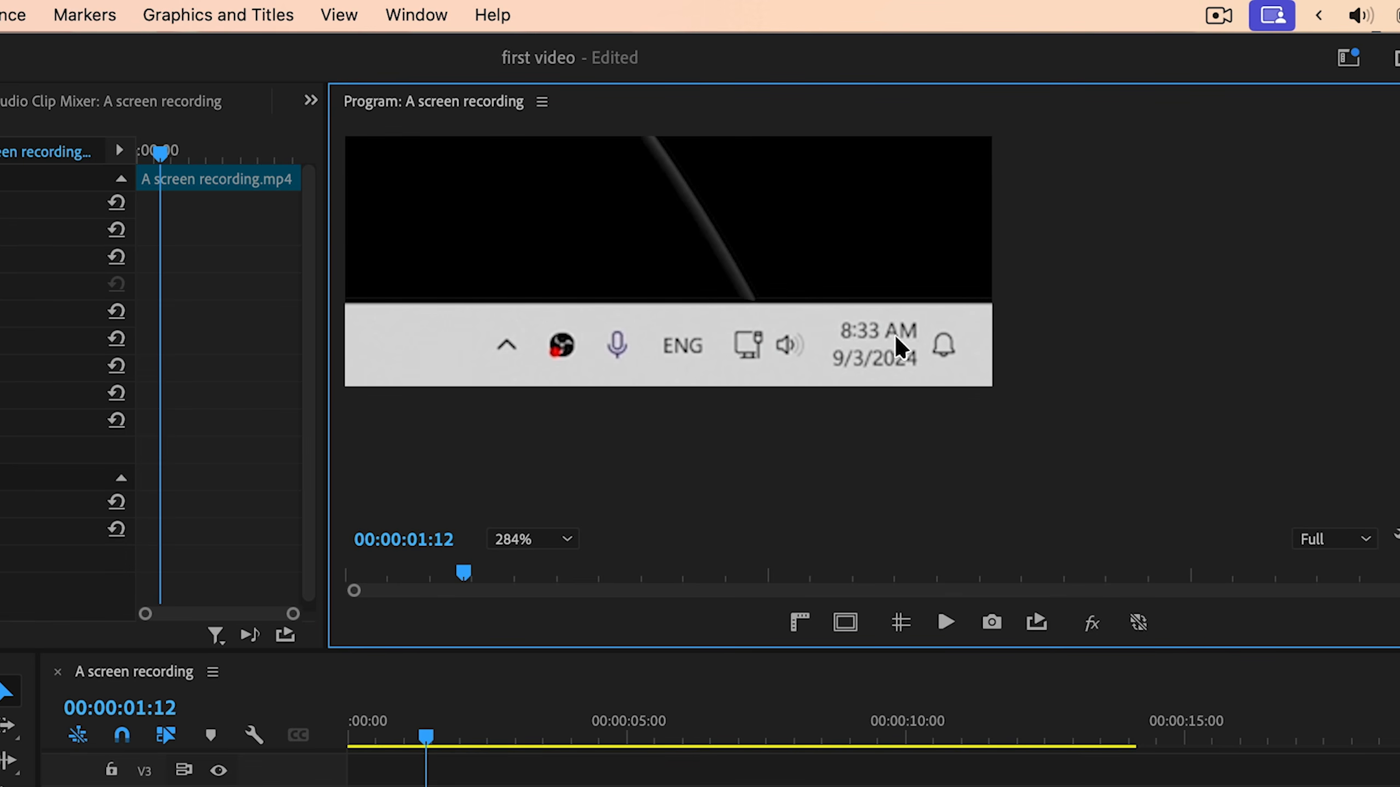
pyautogui.click(525, 546)
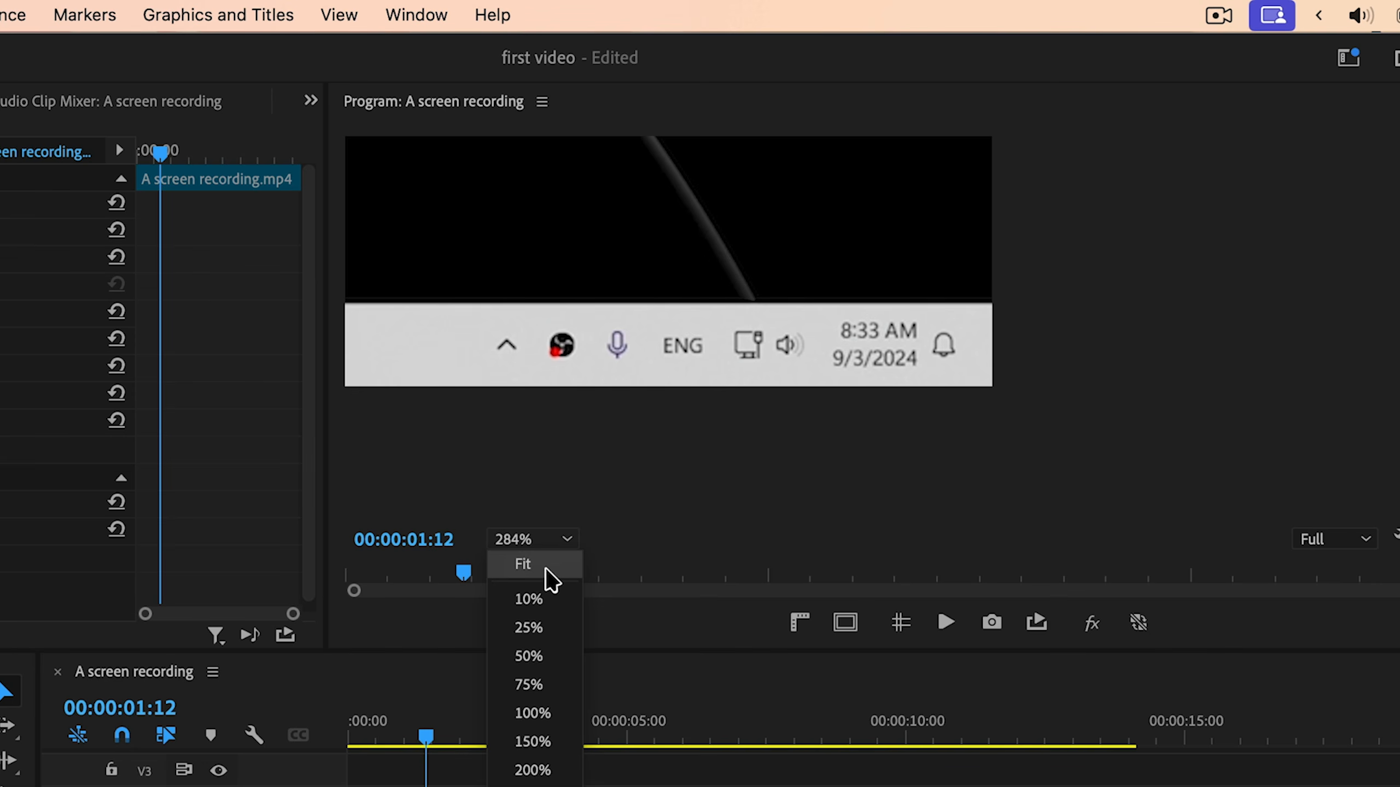
pyautogui.click(529, 564)
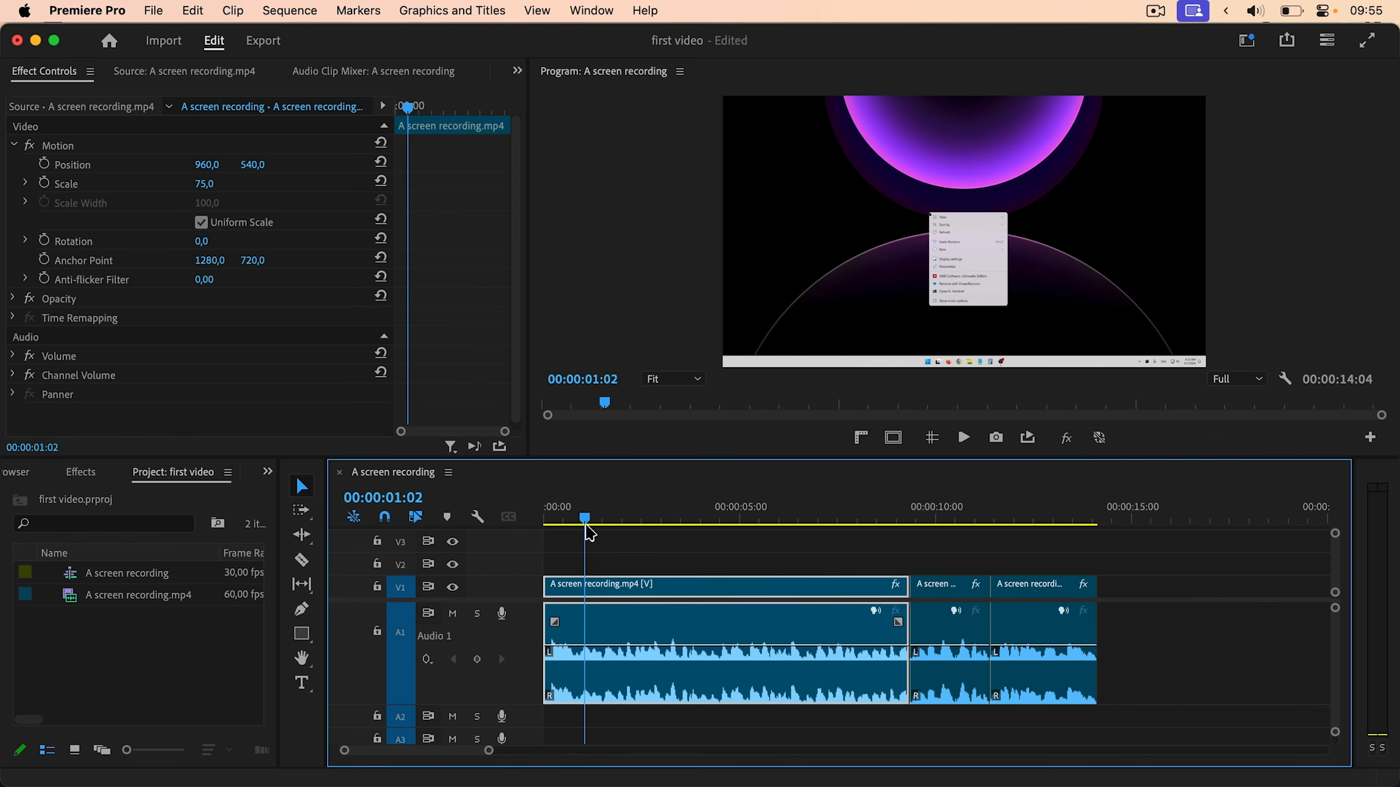
# Move the playhead to 00:00:01:15 and try changing the first clip's Motion Scale up to 336 and its Rotation
pyautogui.moveTo(586, 526); pyautogui.dragTo(602, 525)
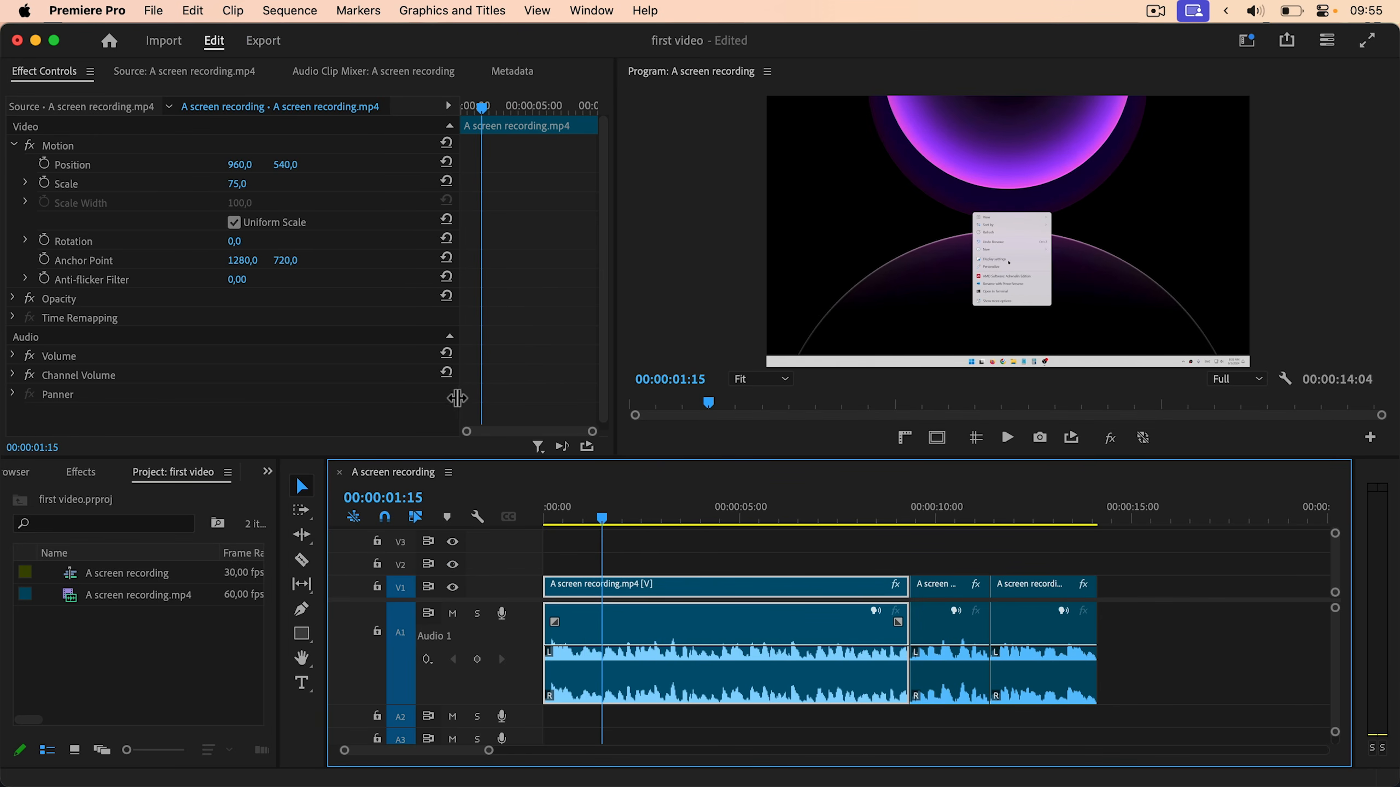
pyautogui.click(416, 401)
pyautogui.click(46, 145)
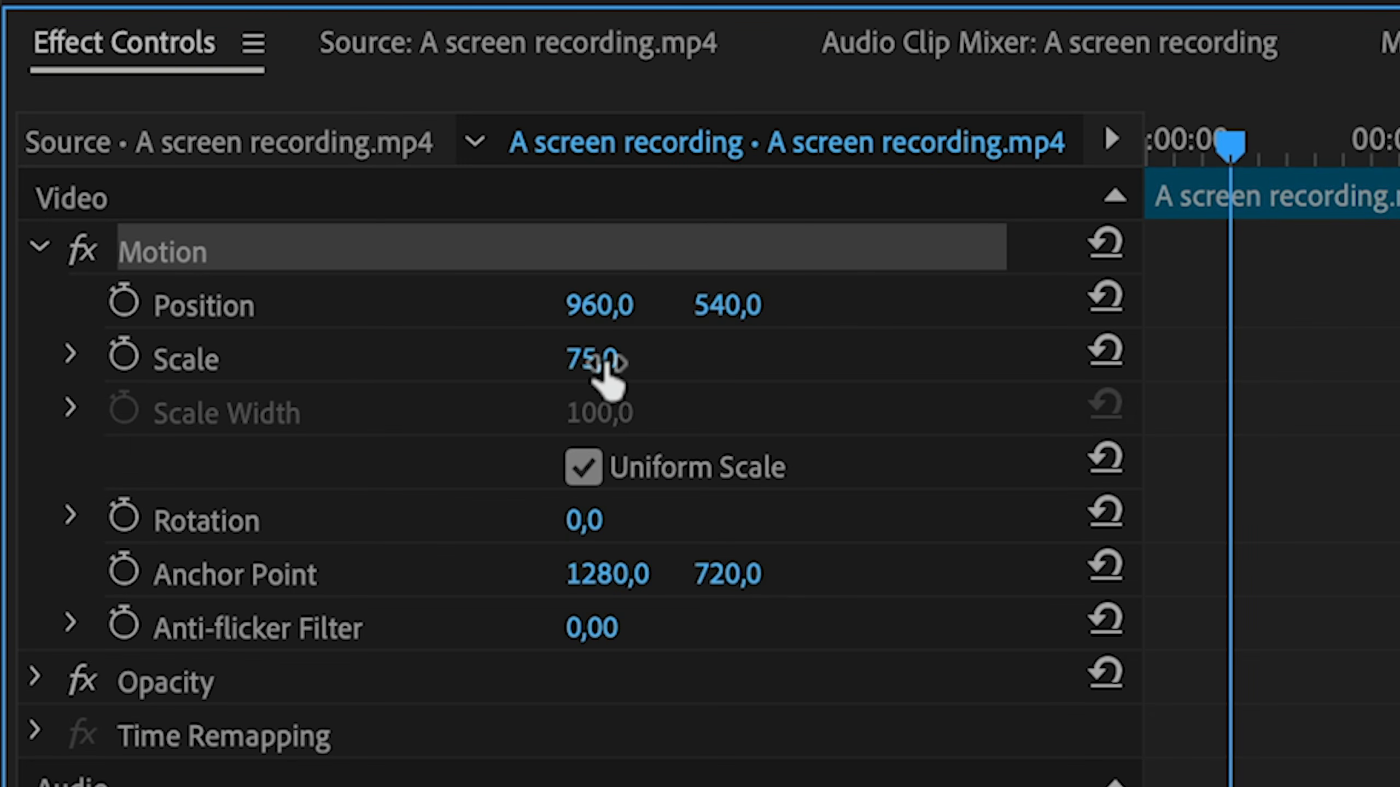
pyautogui.moveTo(605, 365); pyautogui.dragTo(640, 365)
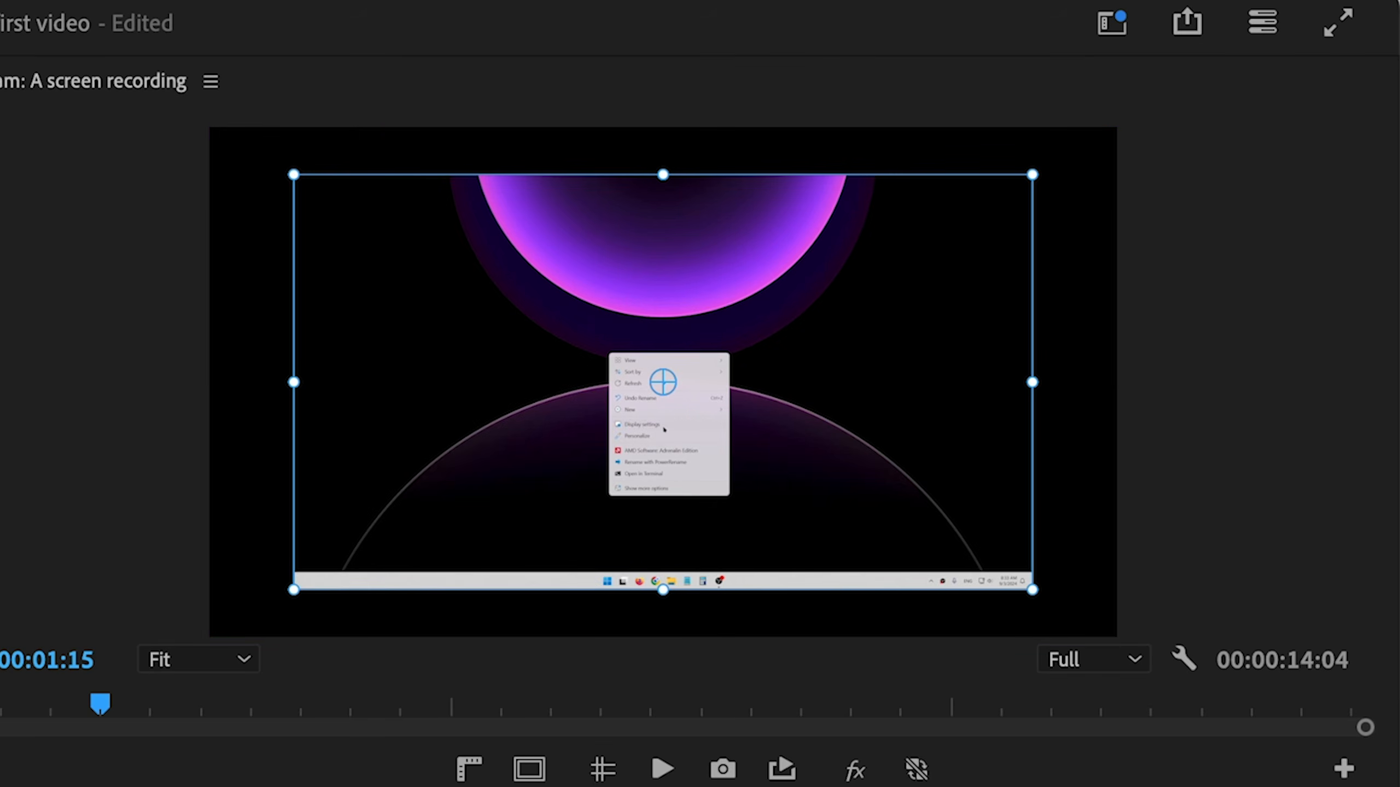
pyautogui.moveTo(605, 365); pyautogui.dragTo(893, 366)
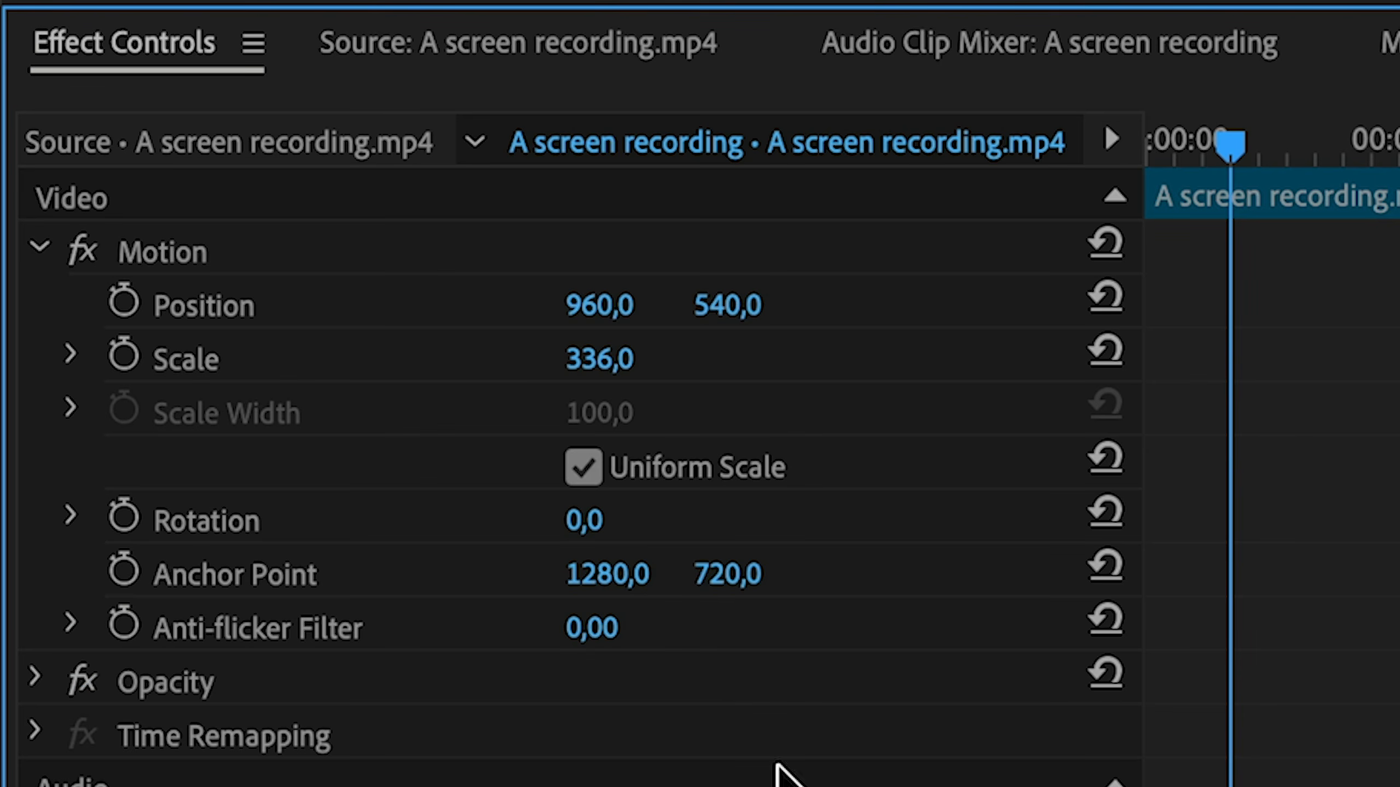
pyautogui.moveTo(603, 517); pyautogui.dragTo(744, 519)
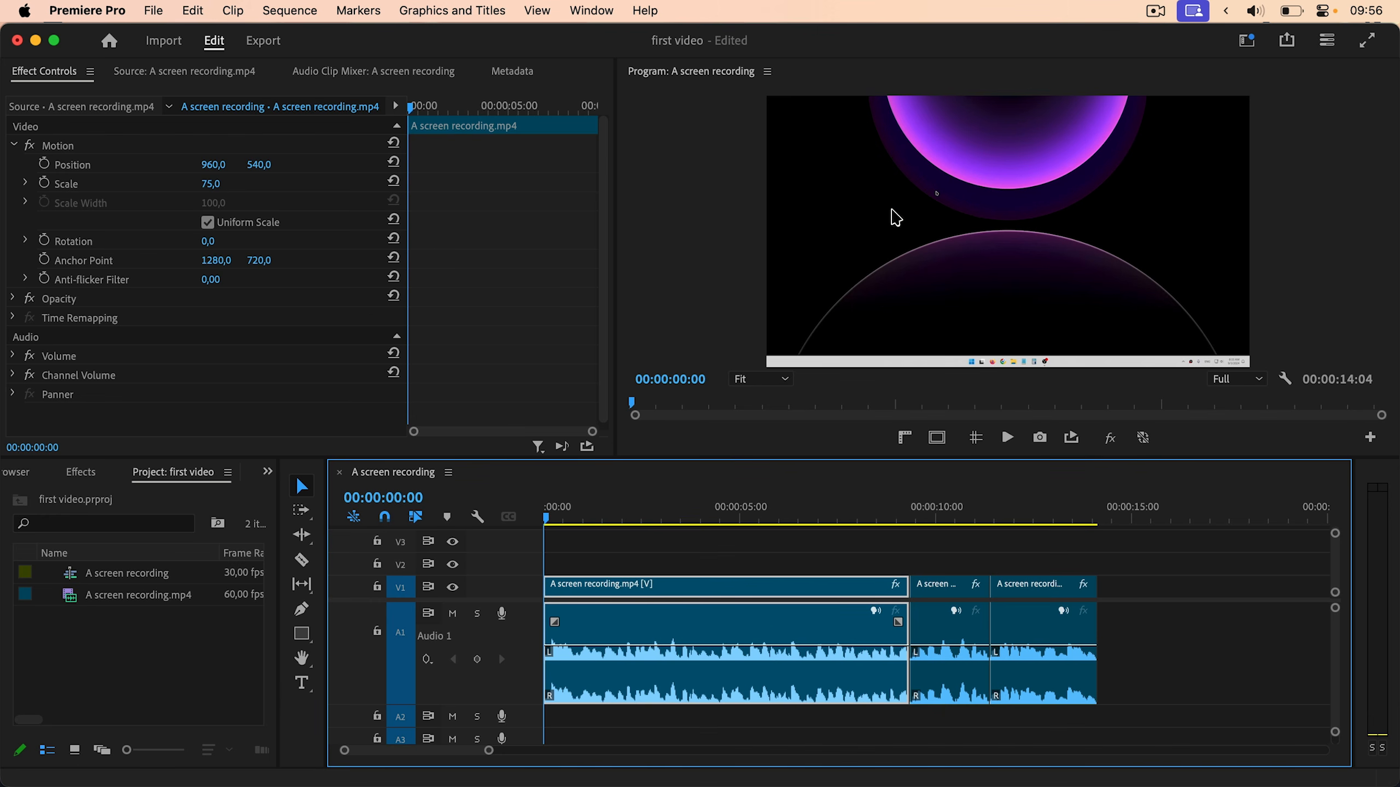
# Scrub and play the sequence's opening seconds to find where the desktop's context menu appears
pyautogui.moveTo(547, 518); pyautogui.dragTo(589, 527)
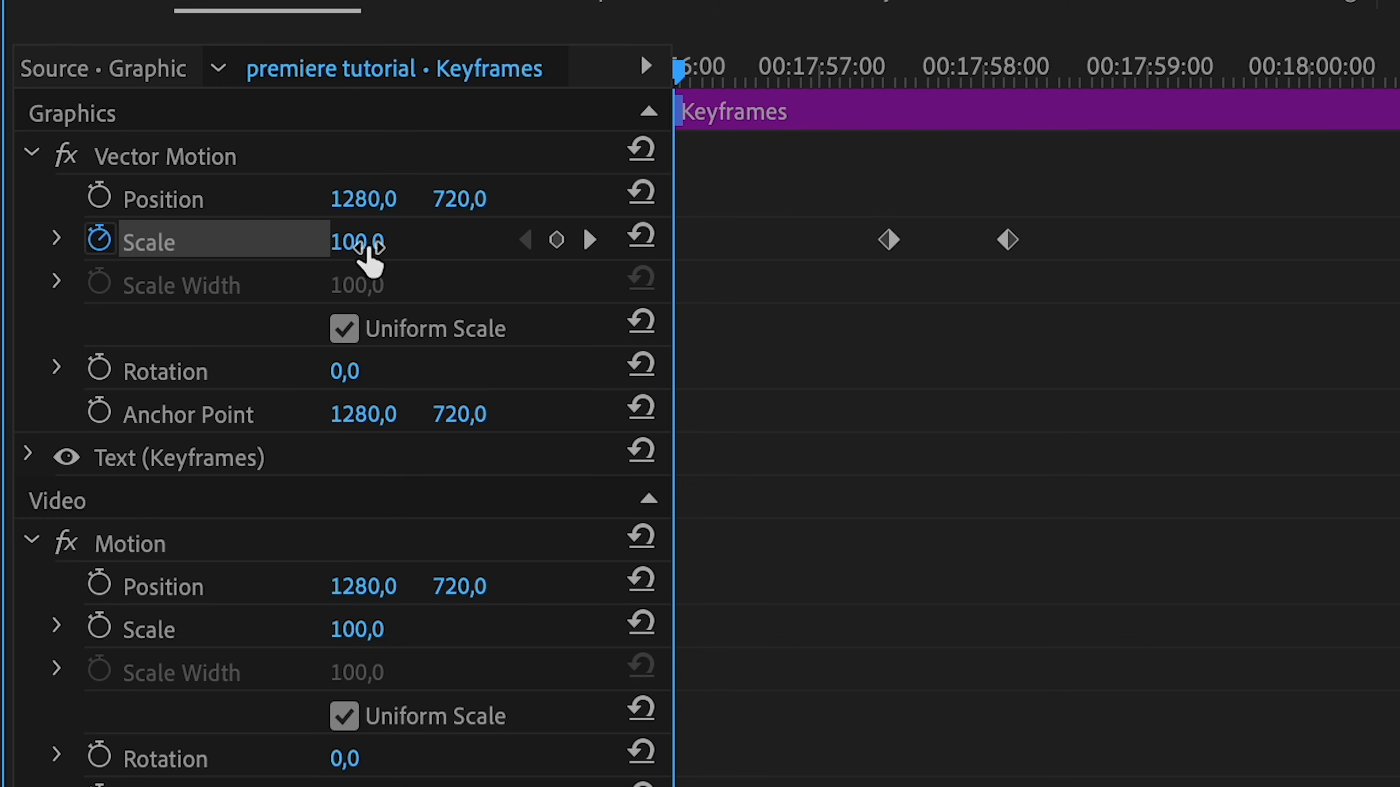
pyautogui.press('space')
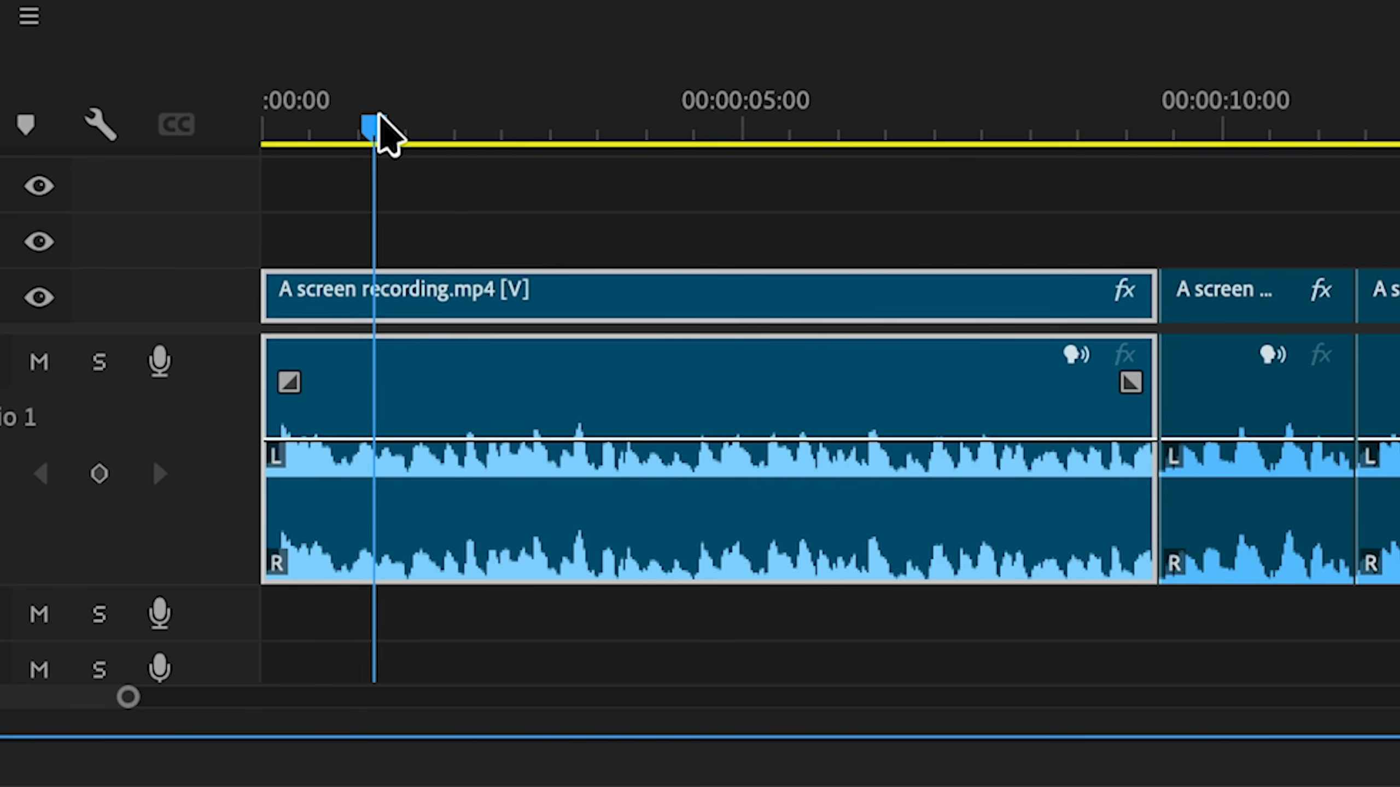
pyautogui.moveTo(378, 118); pyautogui.dragTo(388, 119)
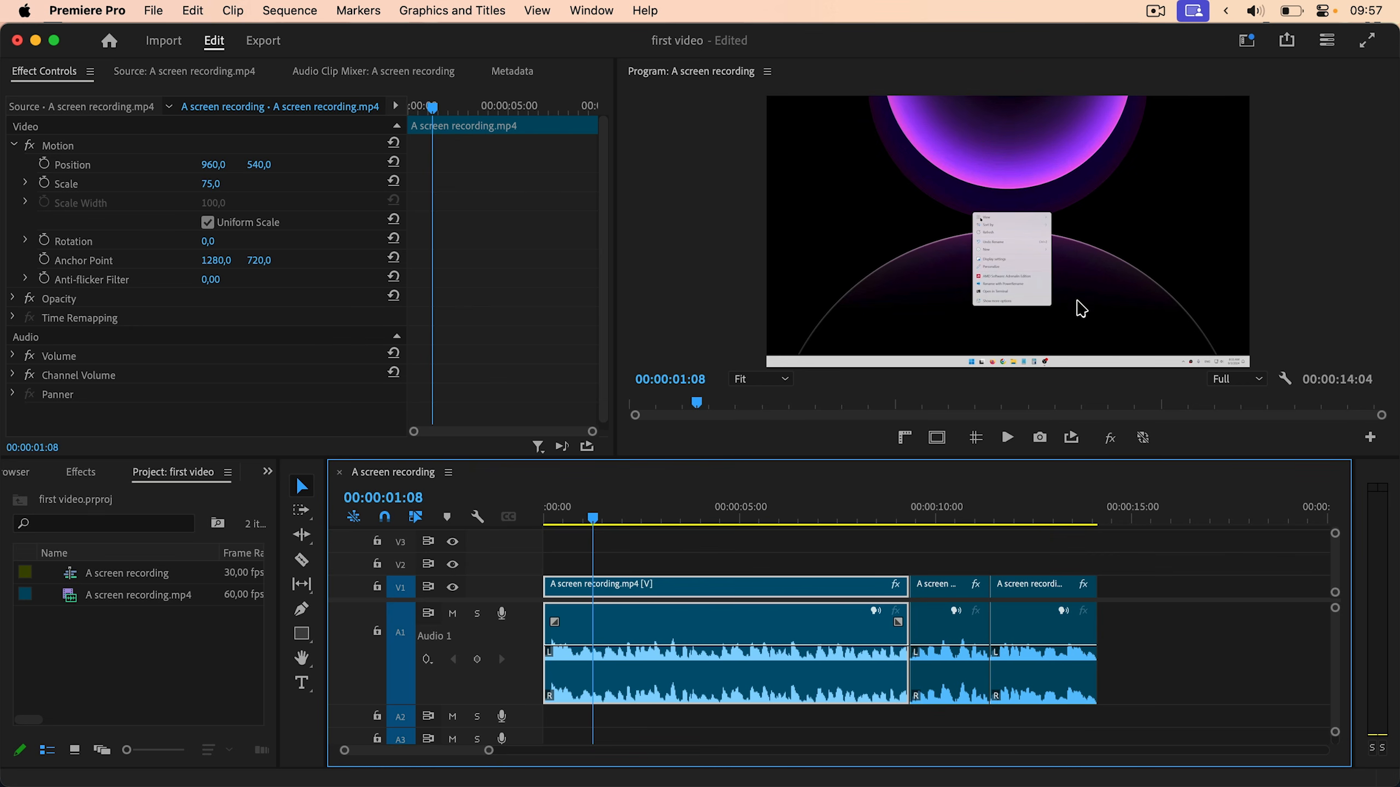
# Turn on Scale animation for the first clip with a starting keyframe at 00:00:00:24
pyautogui.click(582, 515)
pyautogui.moveTo(584, 521); pyautogui.dragTo(578, 522)
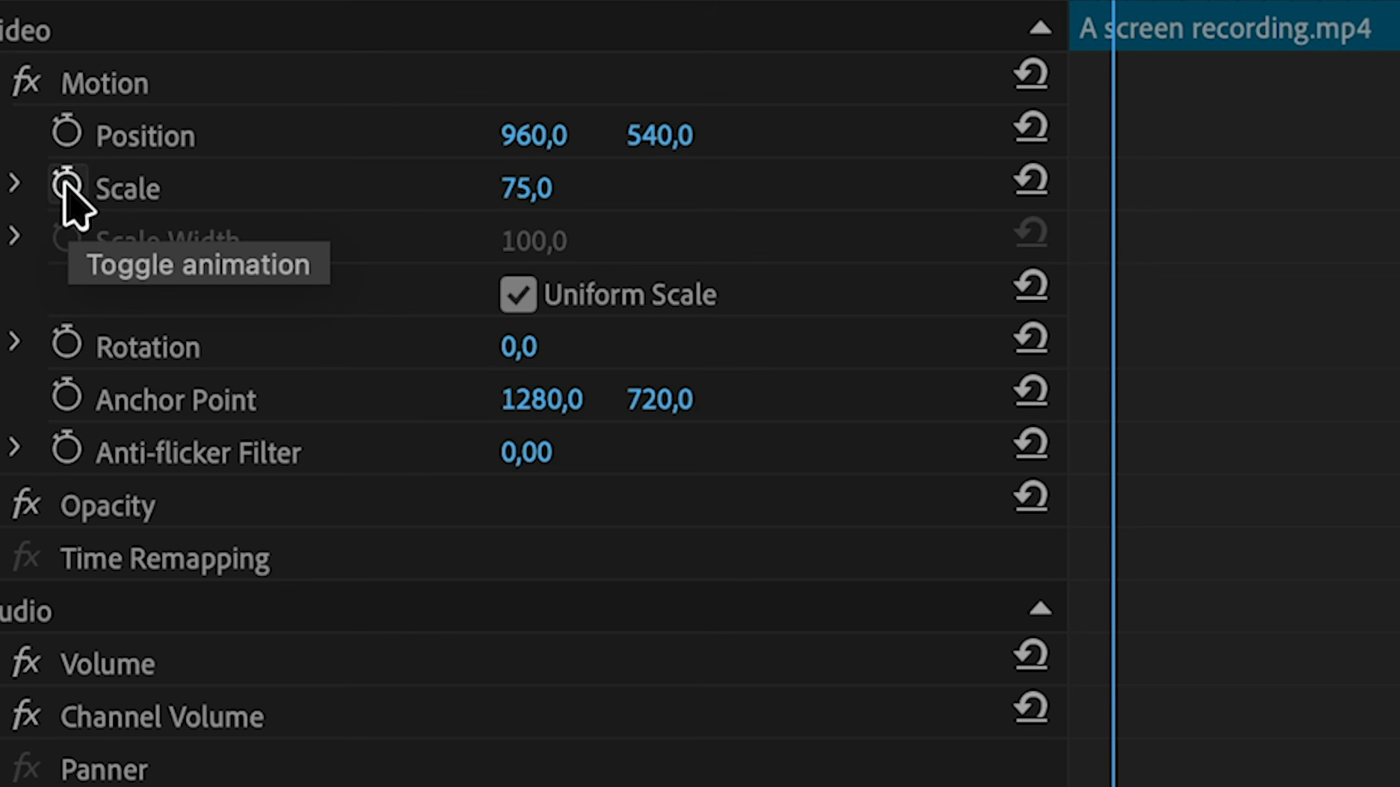
pyautogui.click(44, 183)
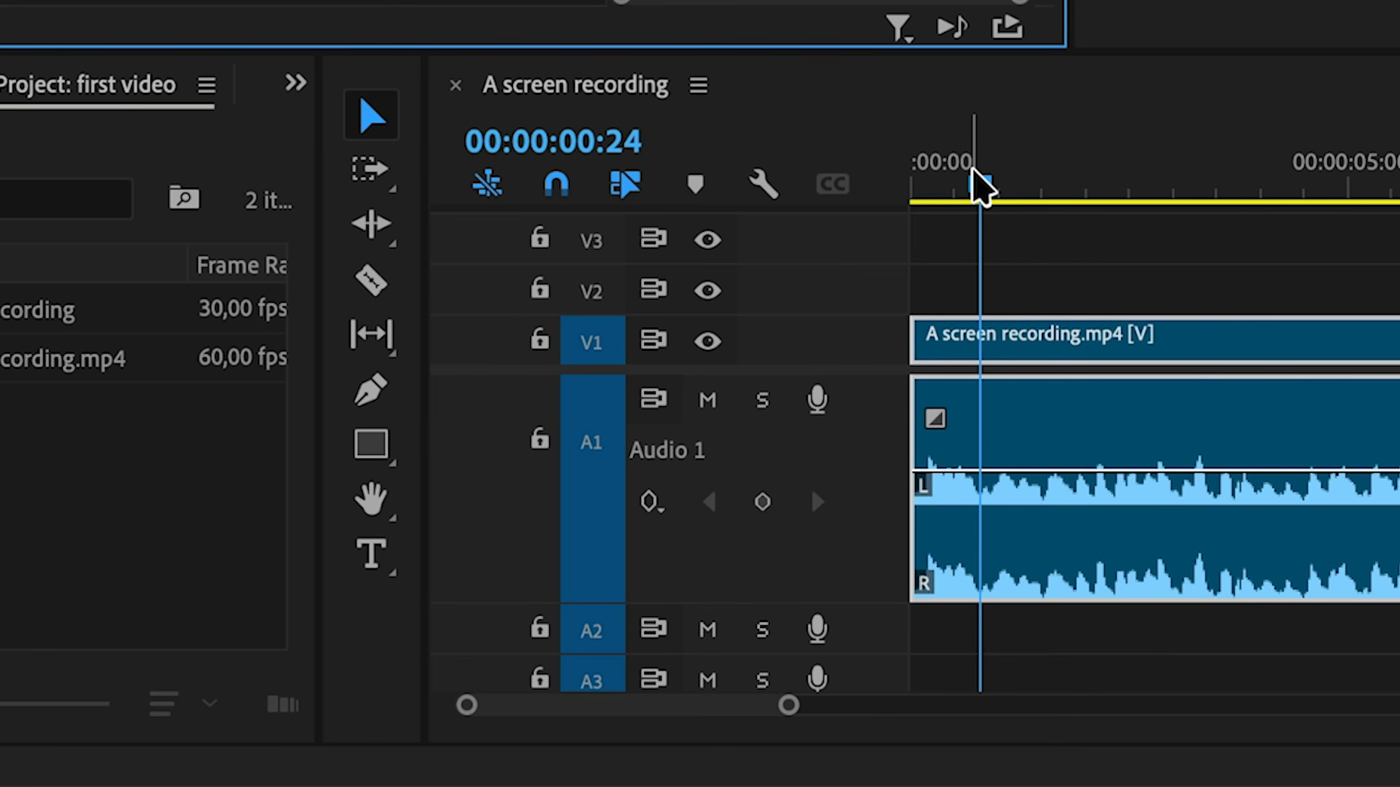
# Add a second Scale keyframe to the first clip at 00:00:00:29 and set its value to 267
pyautogui.moveTo(978, 182)
pyautogui.mouseDown()
pyautogui.moveTo(1000, 190)
pyautogui.moveTo(996, 172)
pyautogui.mouseUp()
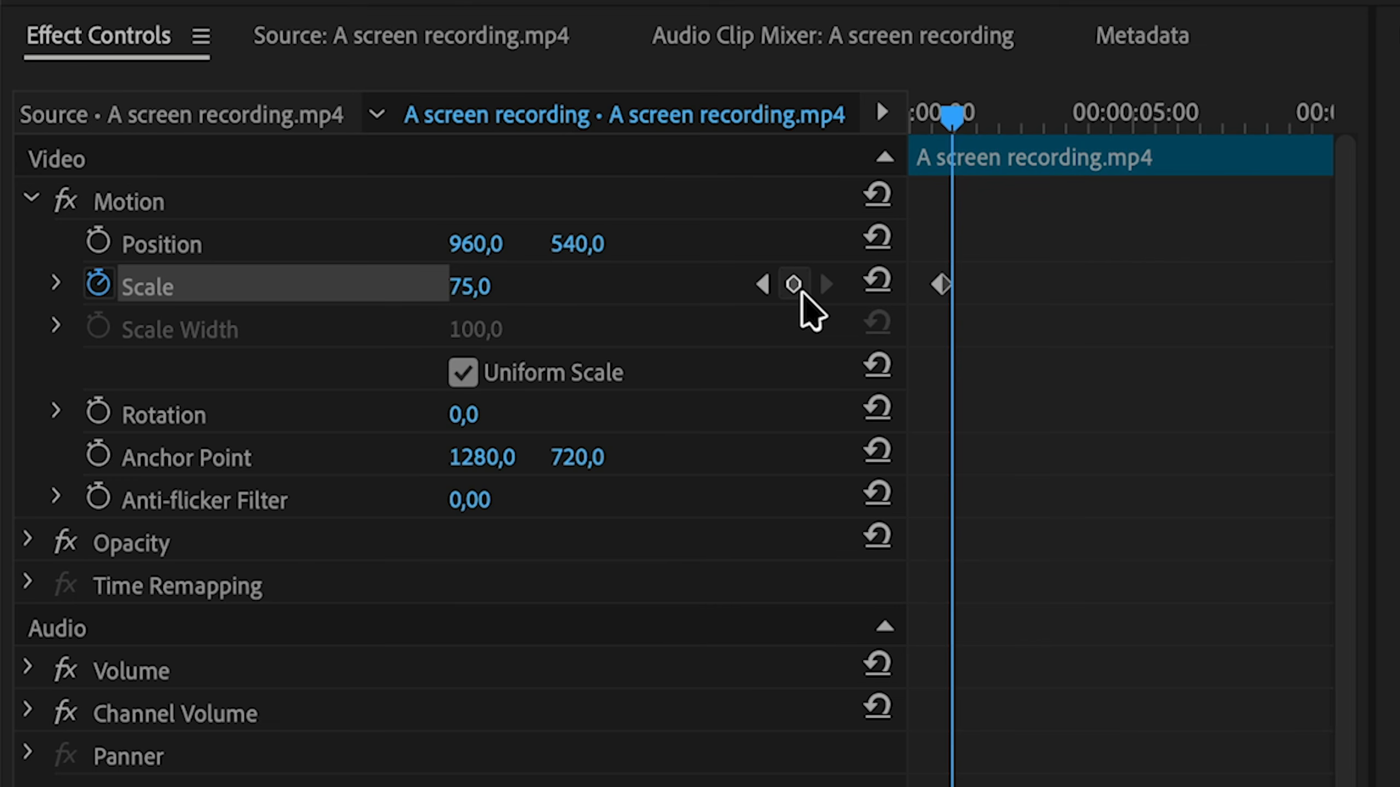
pyautogui.click(793, 284)
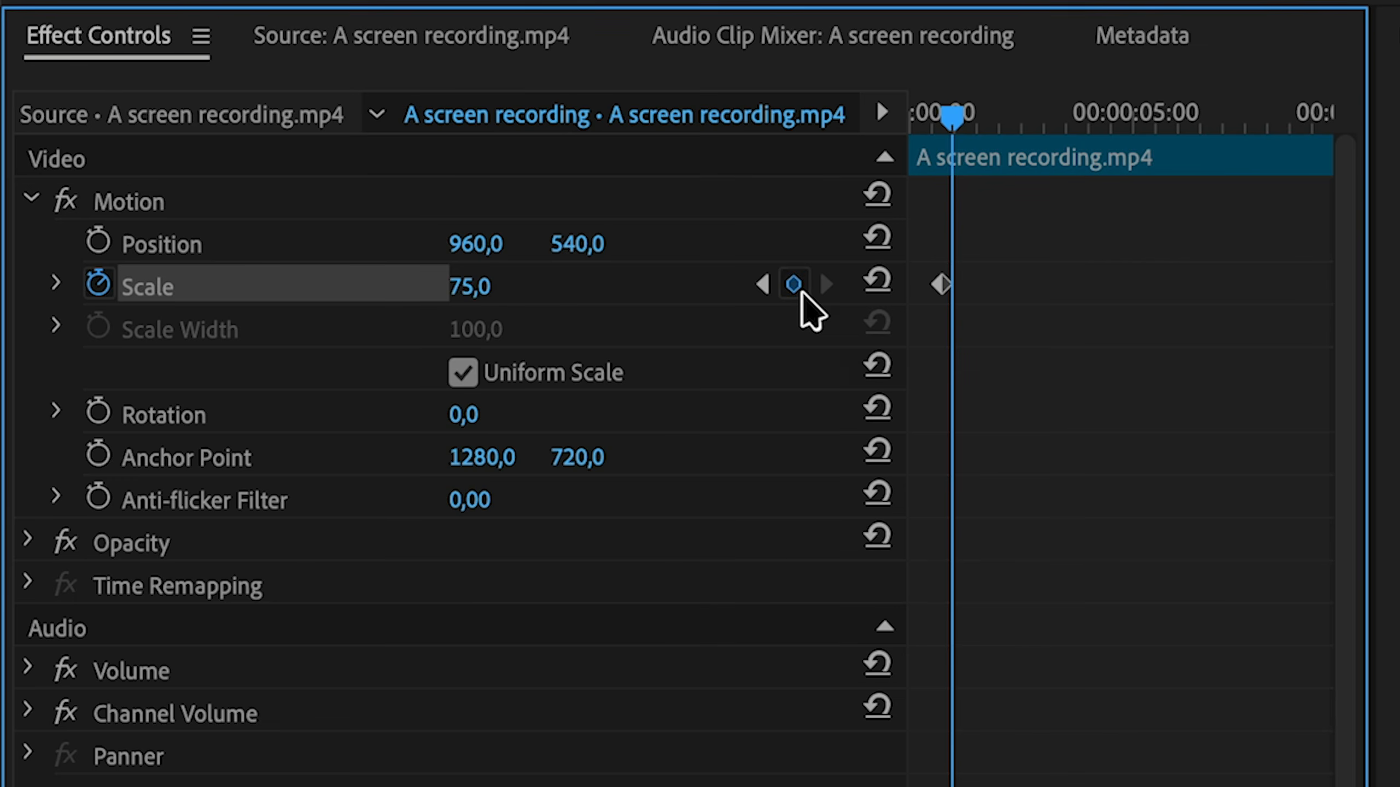
pyautogui.moveTo(475, 290); pyautogui.dragTo(579, 290)
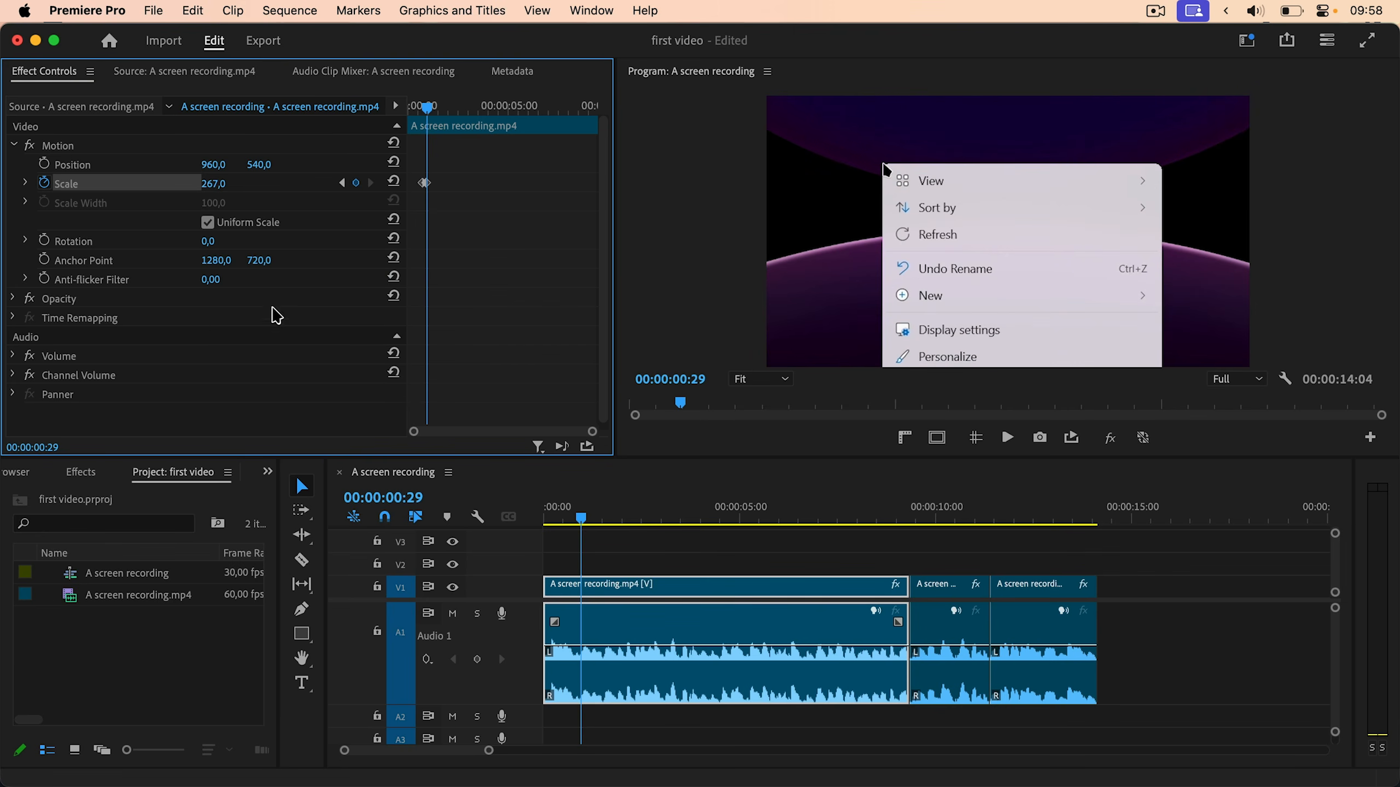
# Play the zoom-in animation from the sequence start to 00:00:01:23 and return the playhead to the start
pyautogui.moveTo(579, 517); pyautogui.dragTo(524, 519)
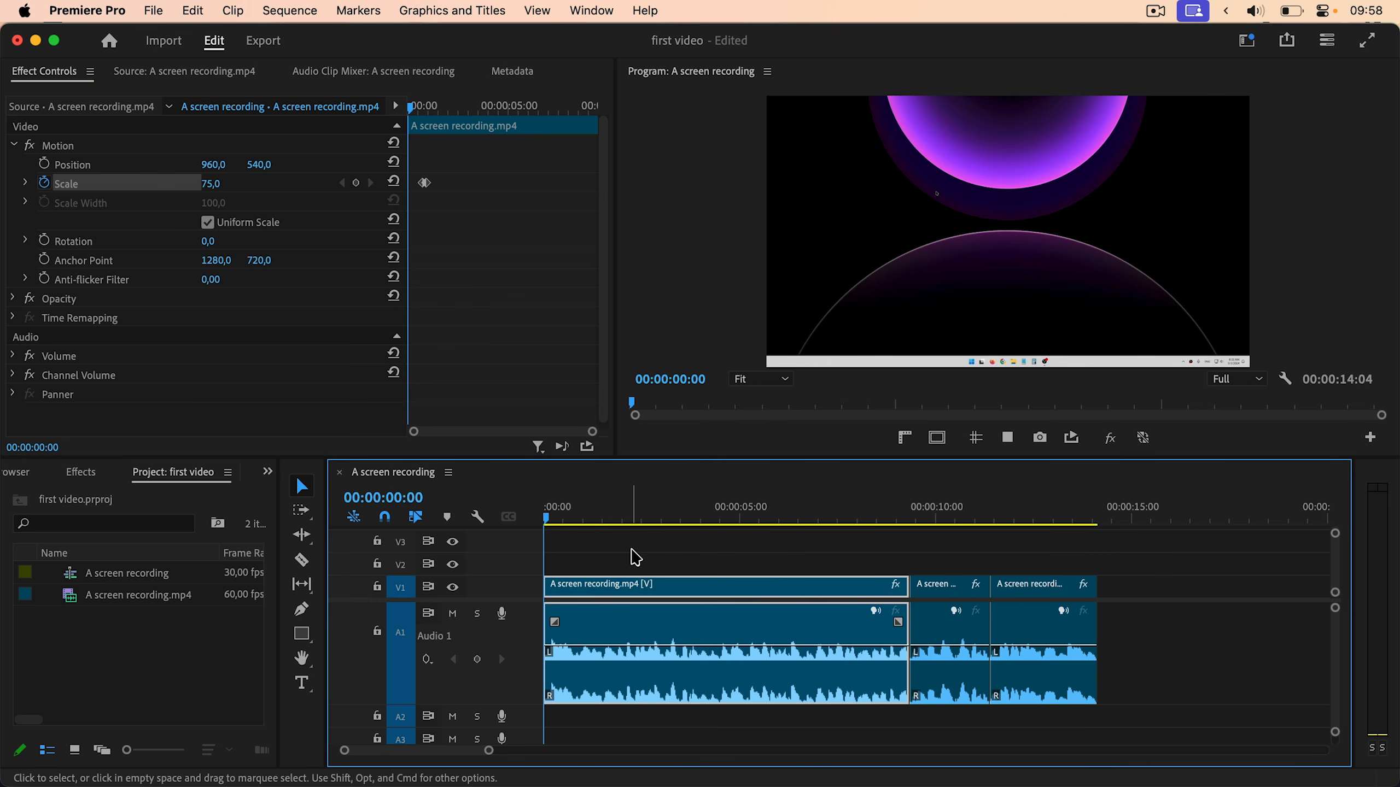
pyautogui.press('space')
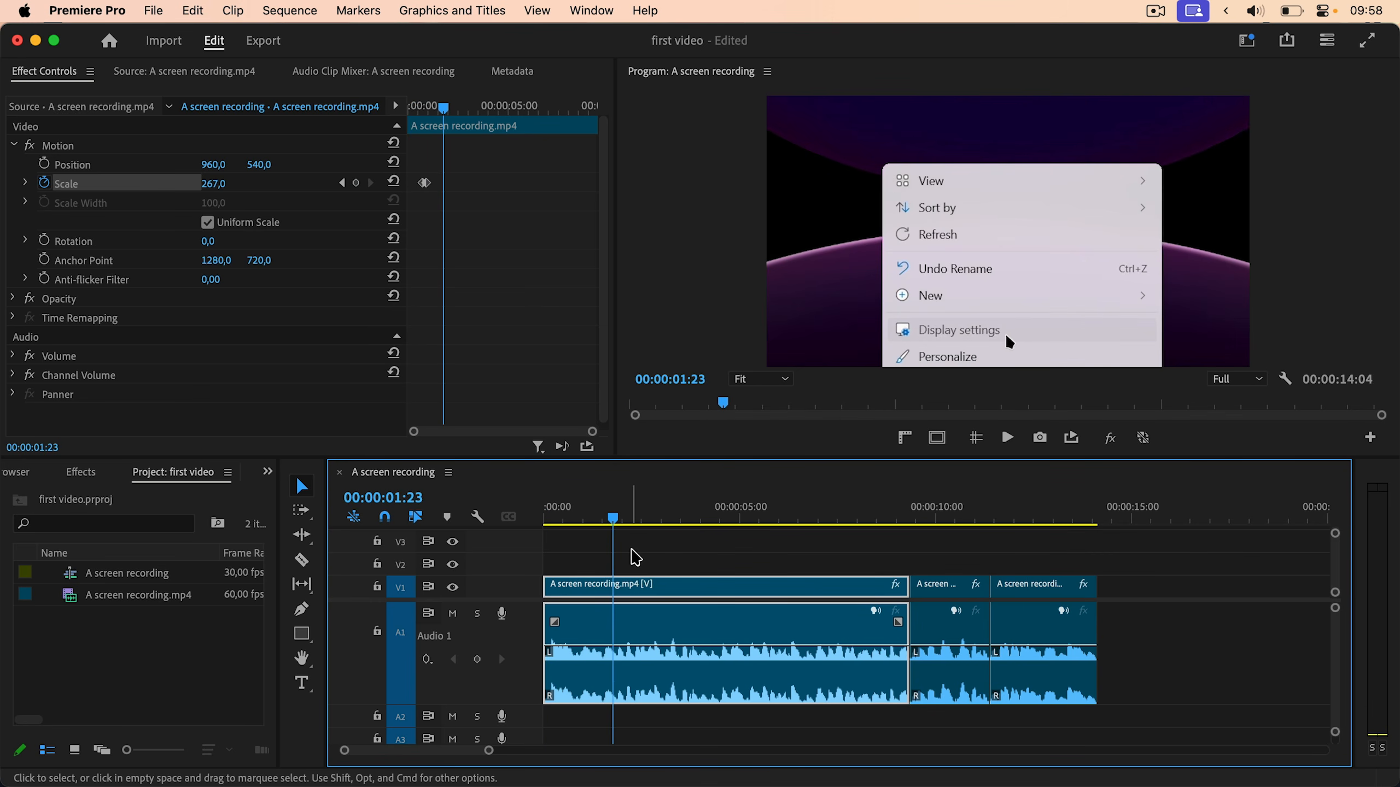
pyautogui.click(546, 525)
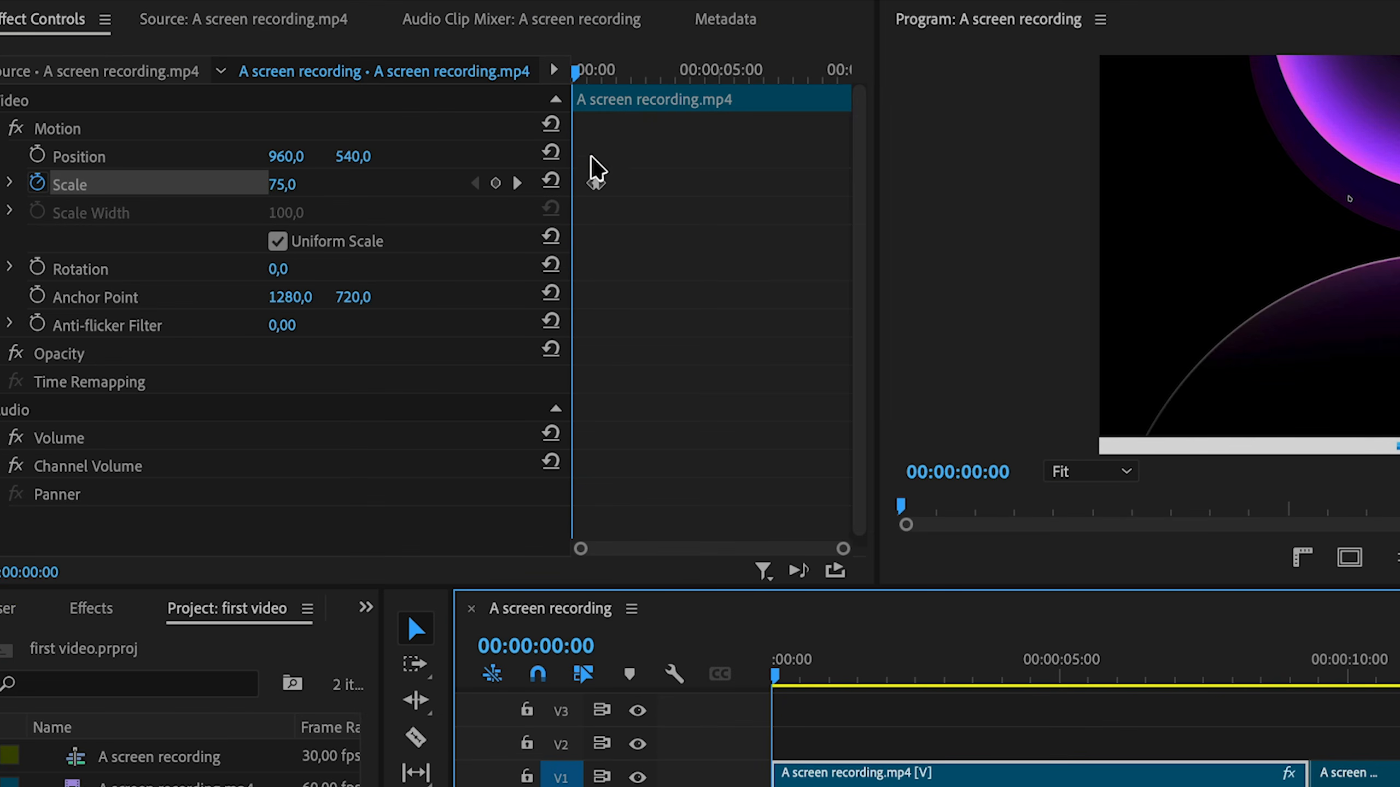
# Magnify the Effect Controls timeline and move the playhead across the two Scale keyframes to 00:00:00:29
pyautogui.moveTo(577, 72); pyautogui.dragTo(591, 72)
pyautogui.moveTo(843, 548); pyautogui.dragTo(756, 557)
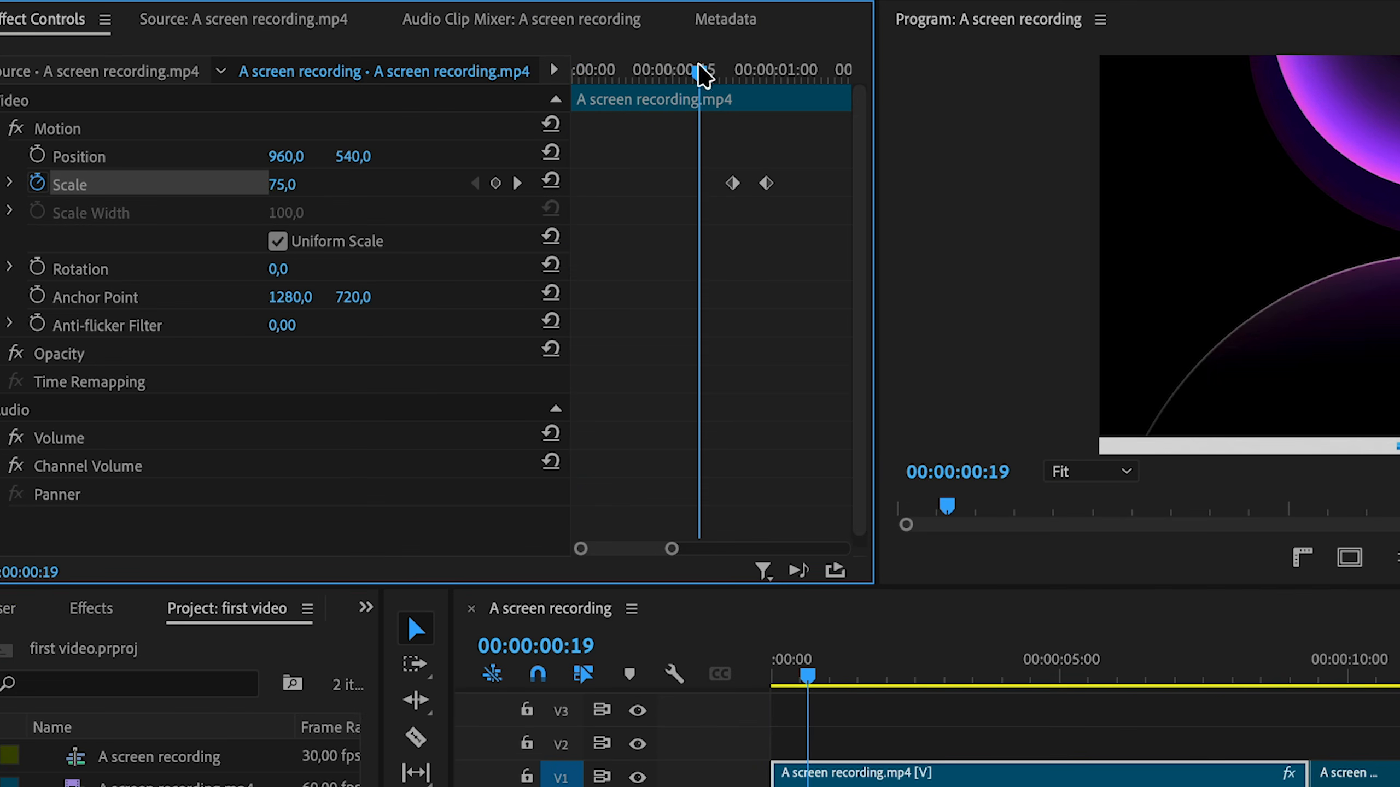
pyautogui.moveTo(699, 69); pyautogui.dragTo(769, 70)
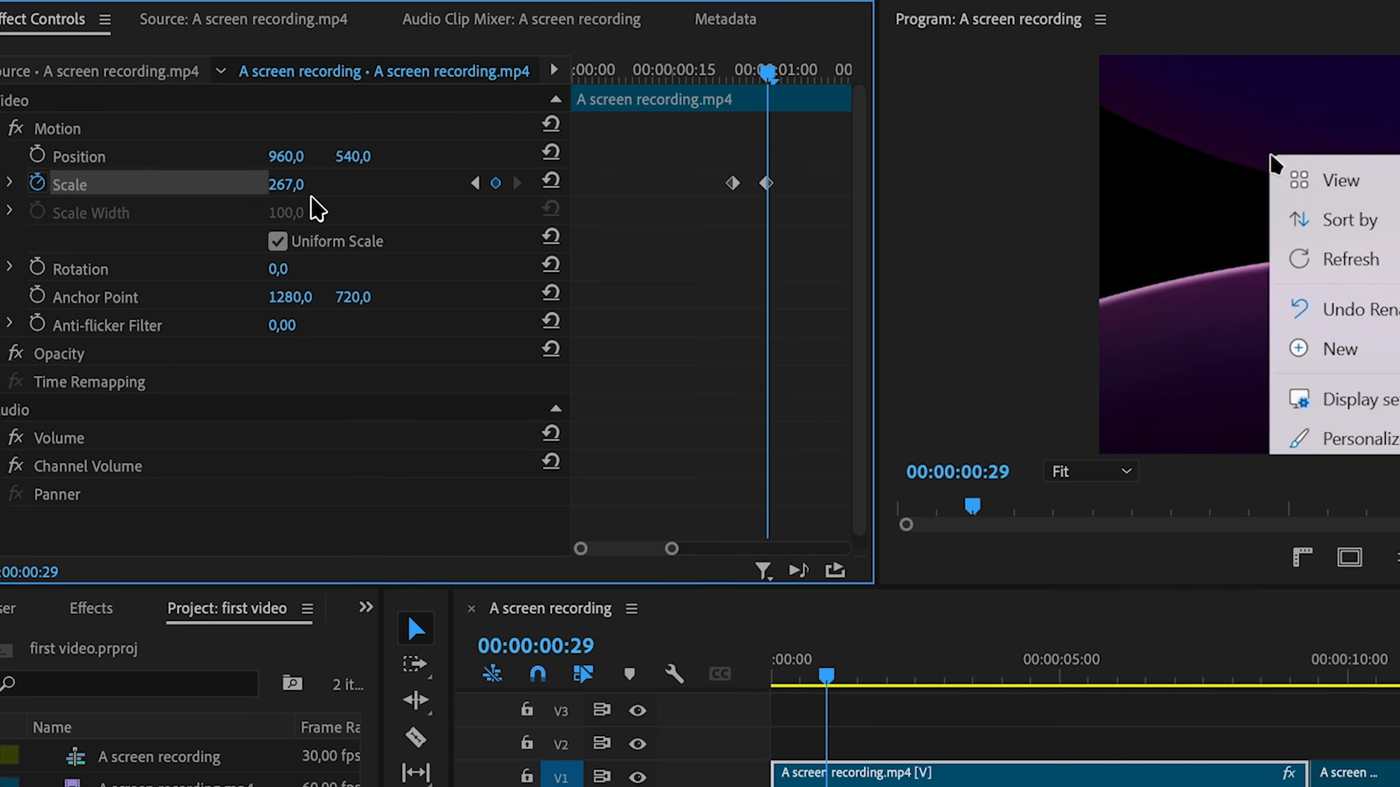
pyautogui.moveTo(671, 549); pyautogui.dragTo(760, 551)
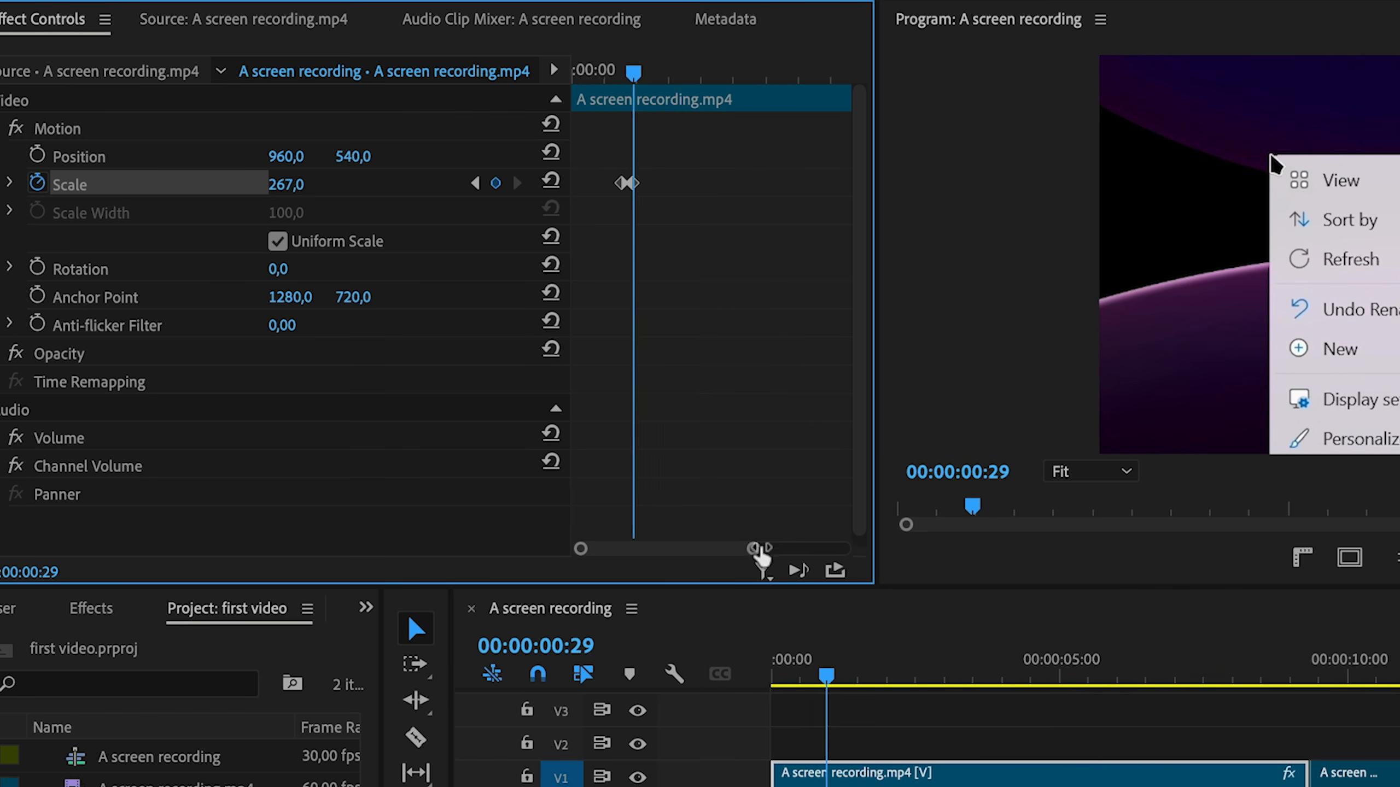
# Try adjusting the Scale past the second keyframe, and select each of the first clip's two Scale keyframes
pyautogui.moveTo(634, 71); pyautogui.dragTo(716, 93)
pyautogui.moveTo(286, 188); pyautogui.dragTo(303, 182)
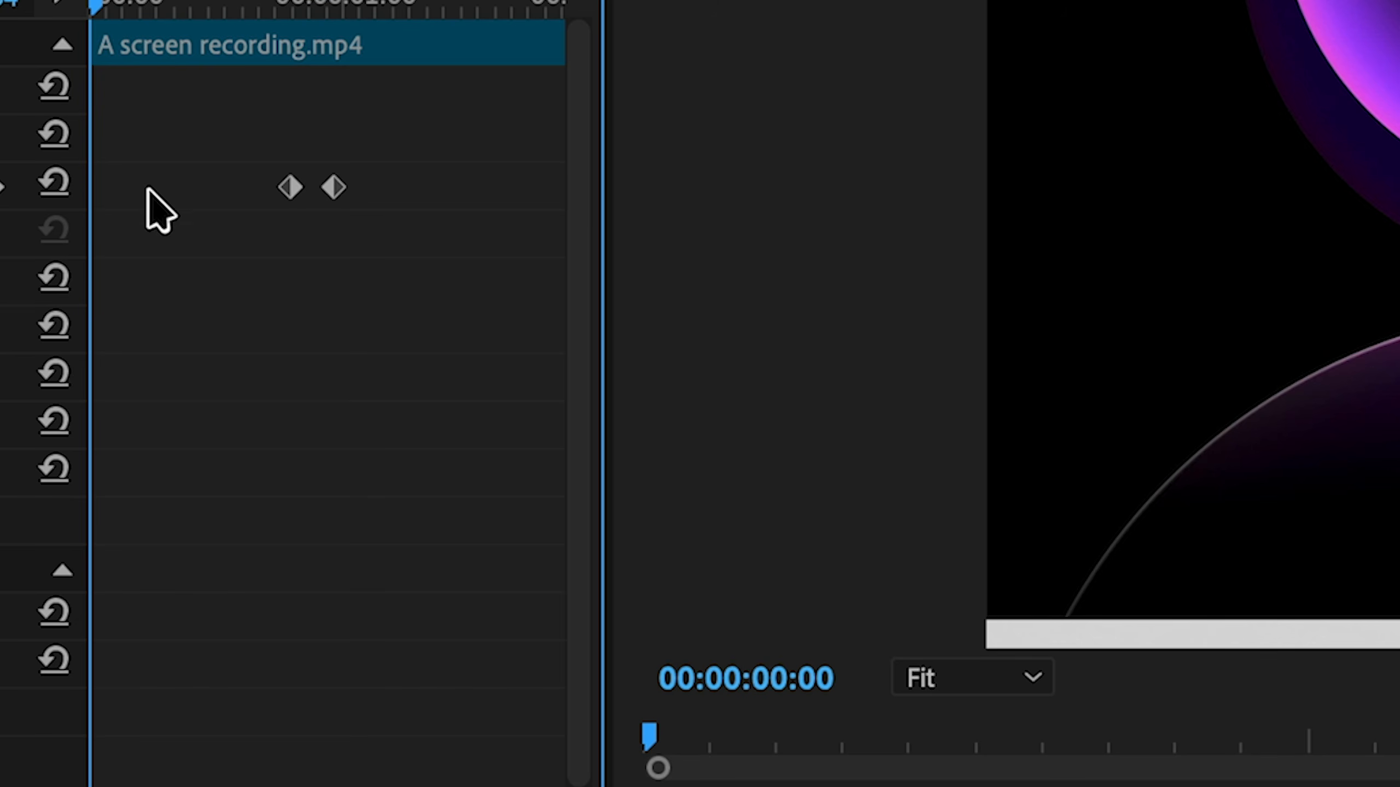
pyautogui.click(290, 188)
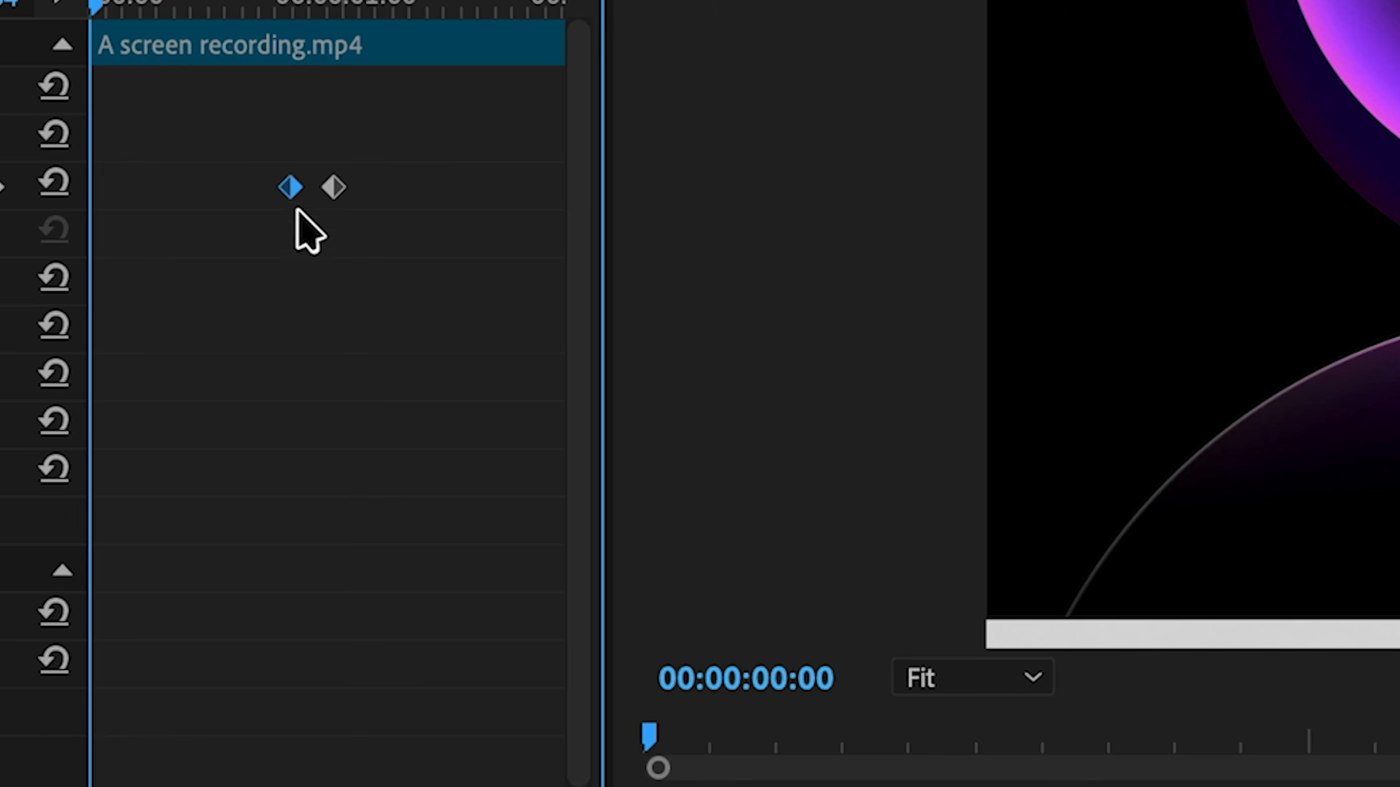
pyautogui.click(334, 188)
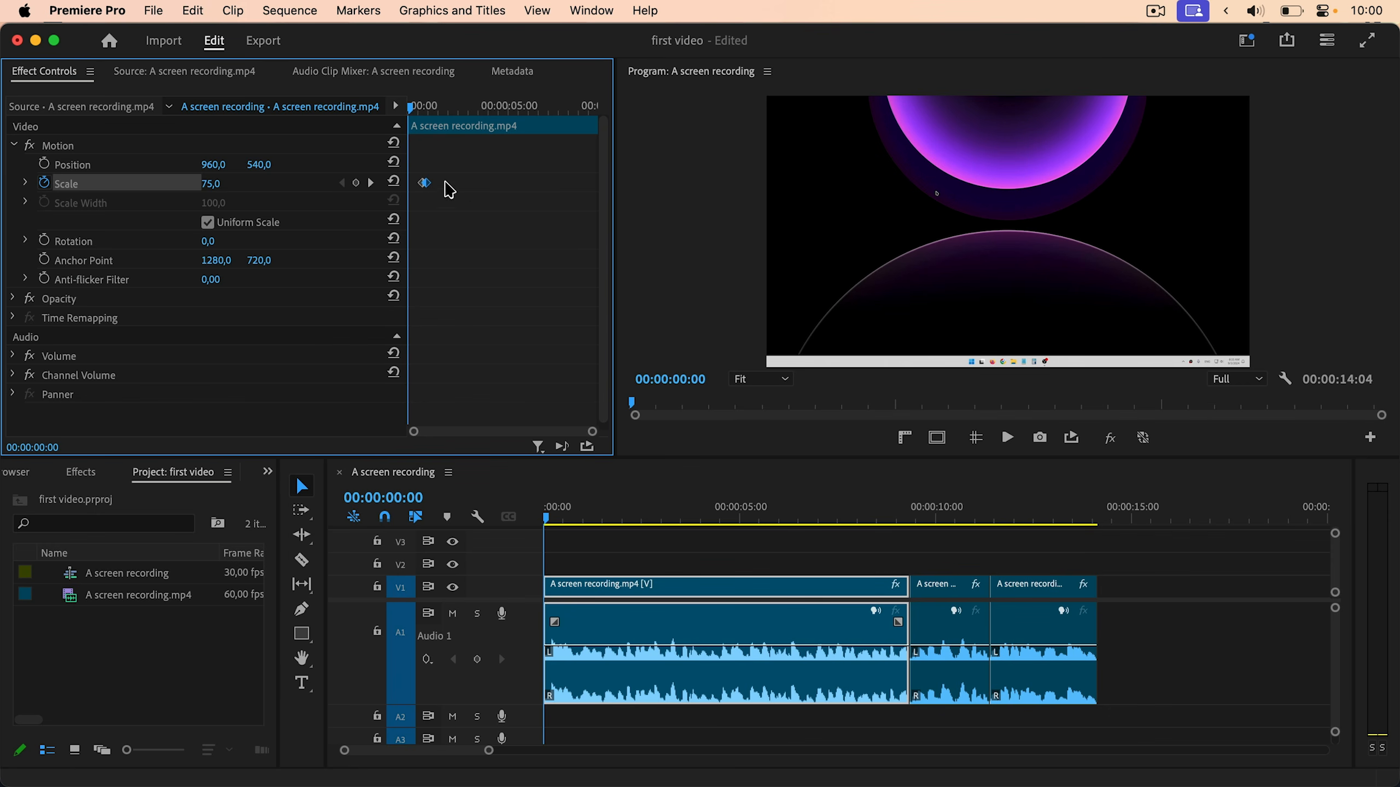
# Scrub through the rest of the first clip, past its Scale keyframes, to check the enlarged picture
pyautogui.moveTo(583, 521); pyautogui.dragTo(677, 533)
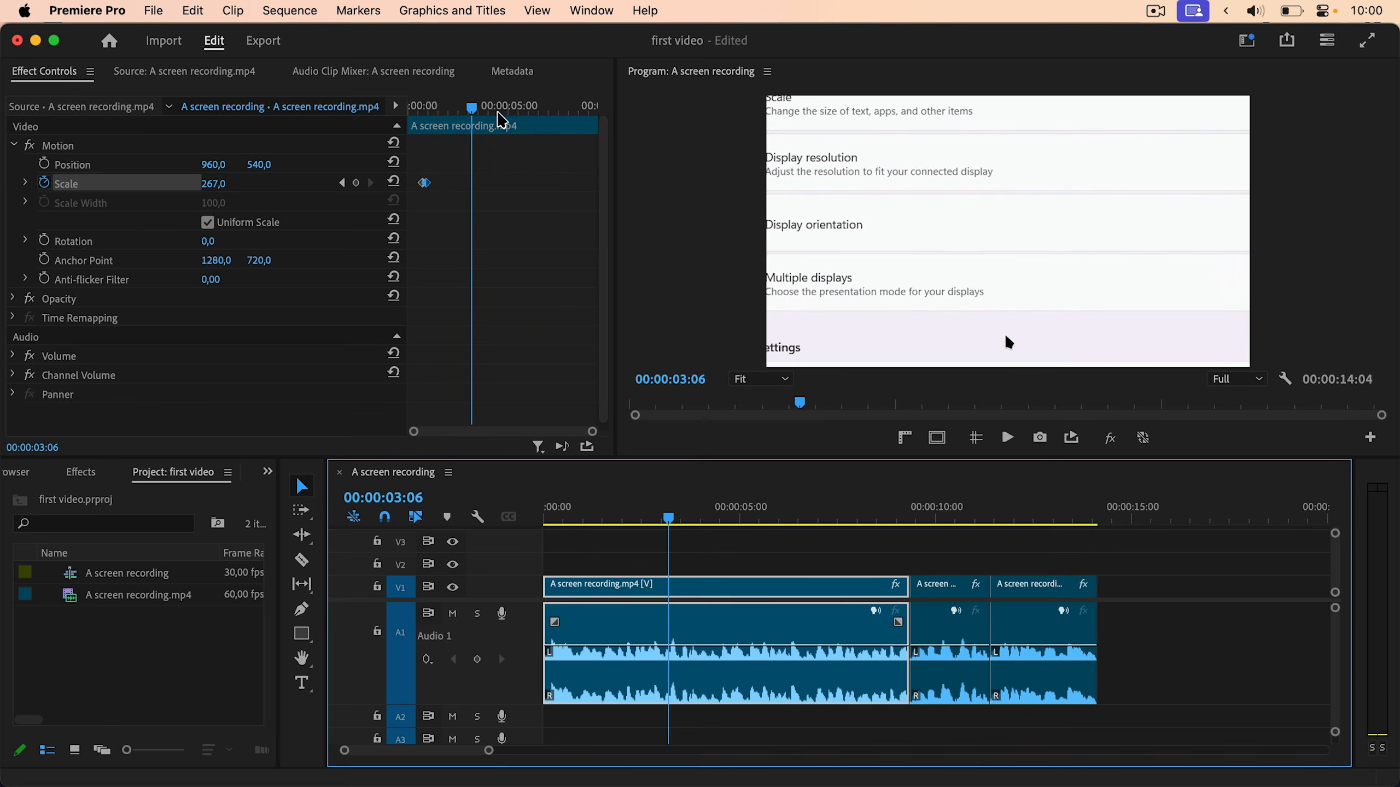
pyautogui.click(522, 106)
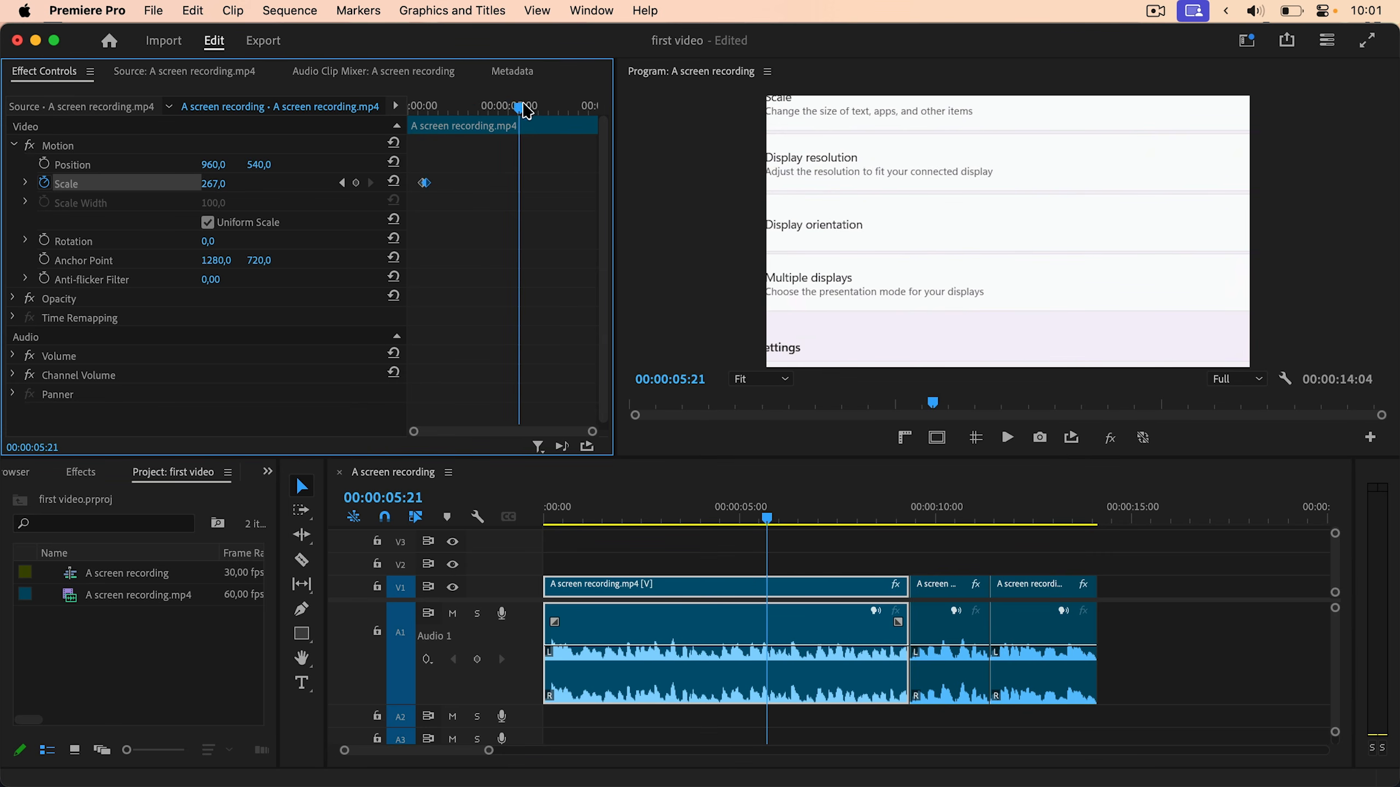
pyautogui.moveTo(523, 109); pyautogui.dragTo(628, 119)
# Turn on Scale animation for the second clip with a starting keyframe at 00:00:10:13
pyautogui.click(947, 518)
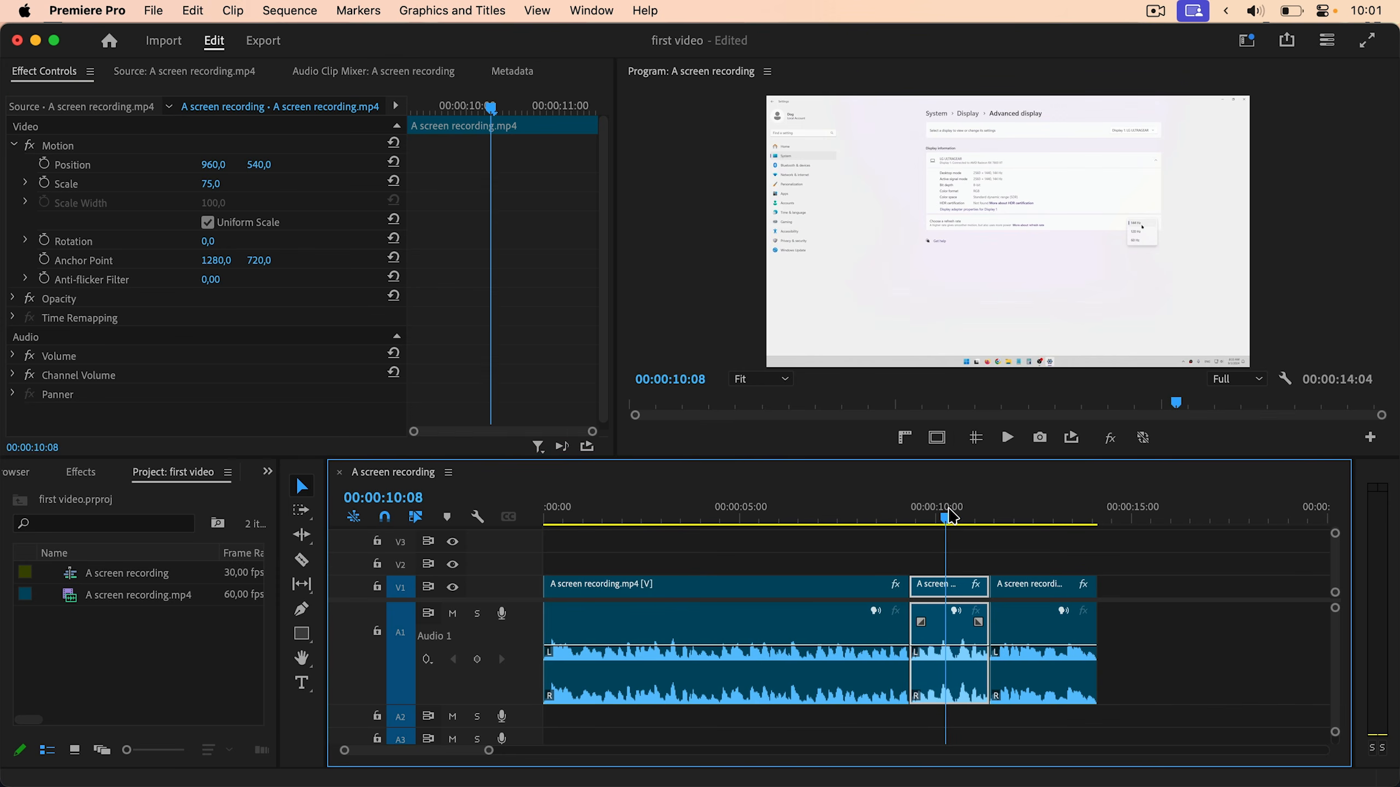
pyautogui.moveTo(491, 110)
pyautogui.mouseDown()
pyautogui.moveTo(523, 110)
pyautogui.moveTo(506, 109)
pyautogui.mouseUp()
pyautogui.click(48, 181)
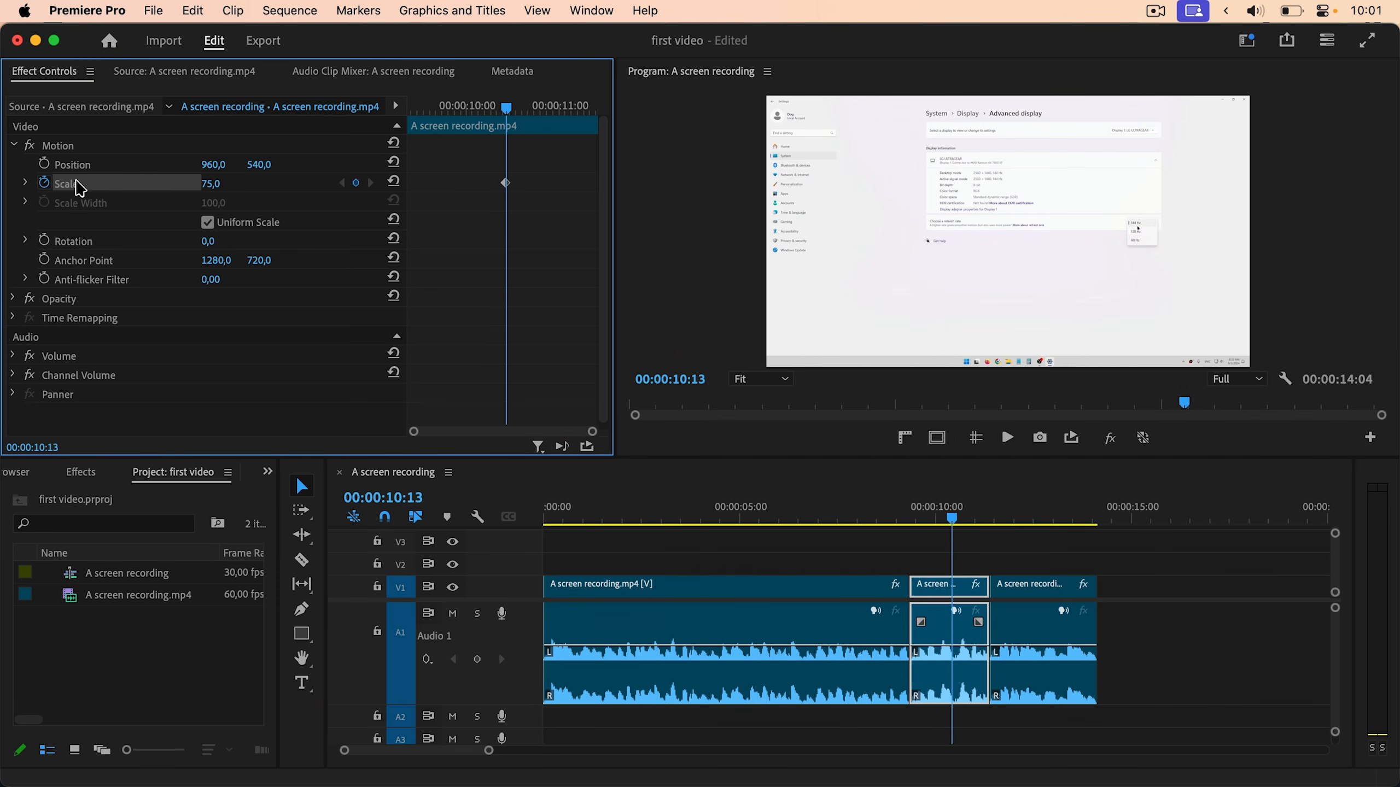
# Increase the second clip's Scale four frames after its first keyframe and move the playhead back to 00:00:10:04
pyautogui.press('Right')
pyautogui.press('Right')
pyautogui.press('Right')
pyautogui.press('Right')
pyautogui.moveTo(212, 184); pyautogui.dragTo(284, 185)
pyautogui.moveTo(961, 522); pyautogui.dragTo(944, 522)
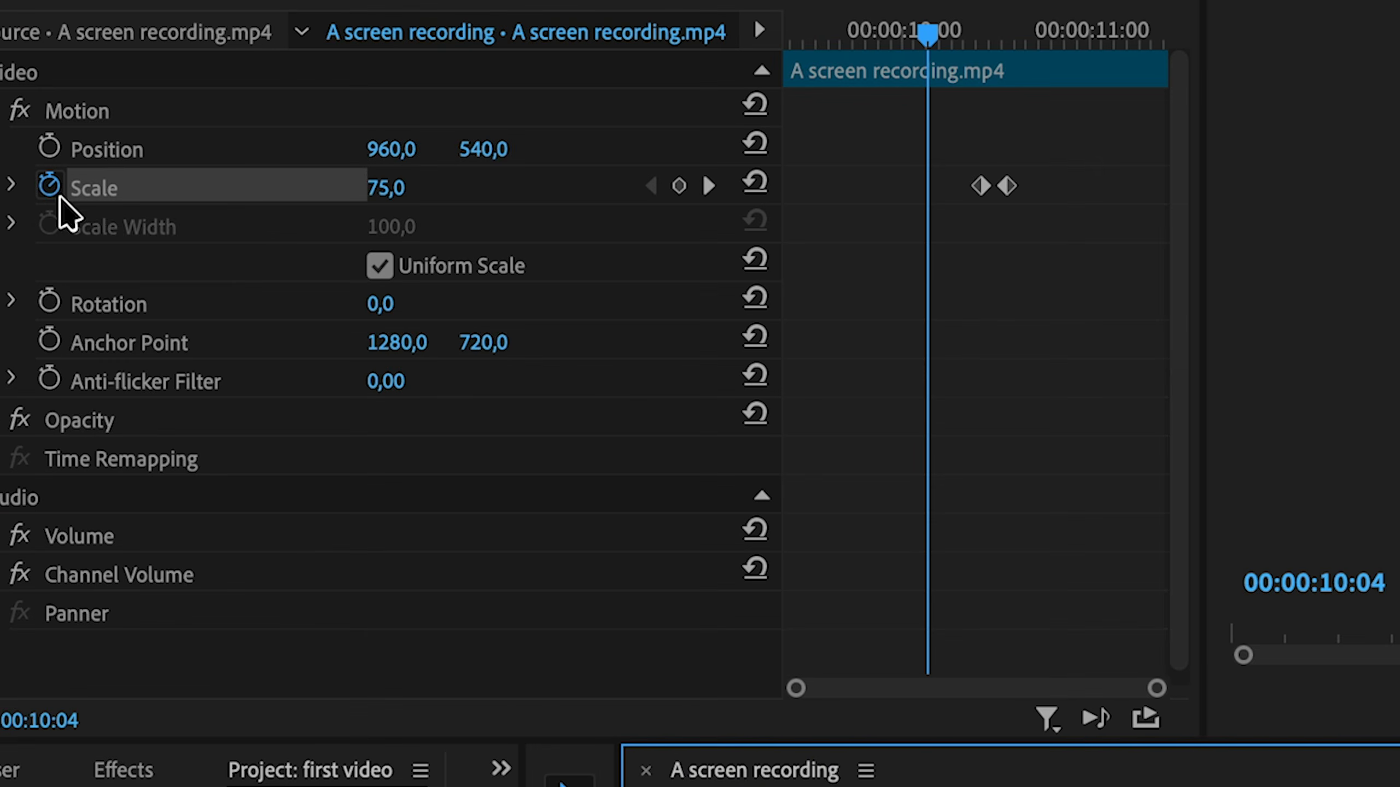
# Turn off Scale animation on the second clip, deleting its keyframes, and try reducing its Scale to 57 while scrubbing through the clip
pyautogui.click(49, 186)
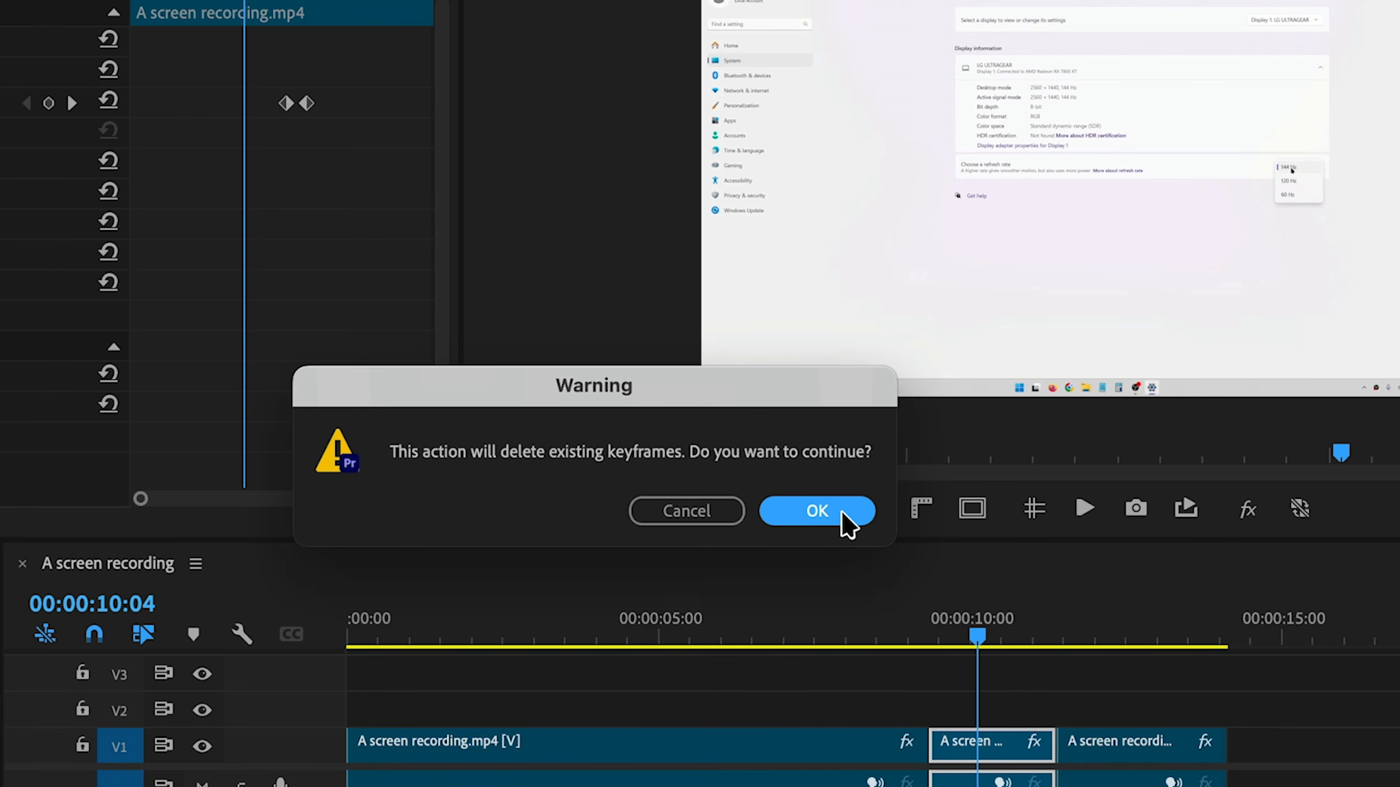
pyautogui.click(842, 514)
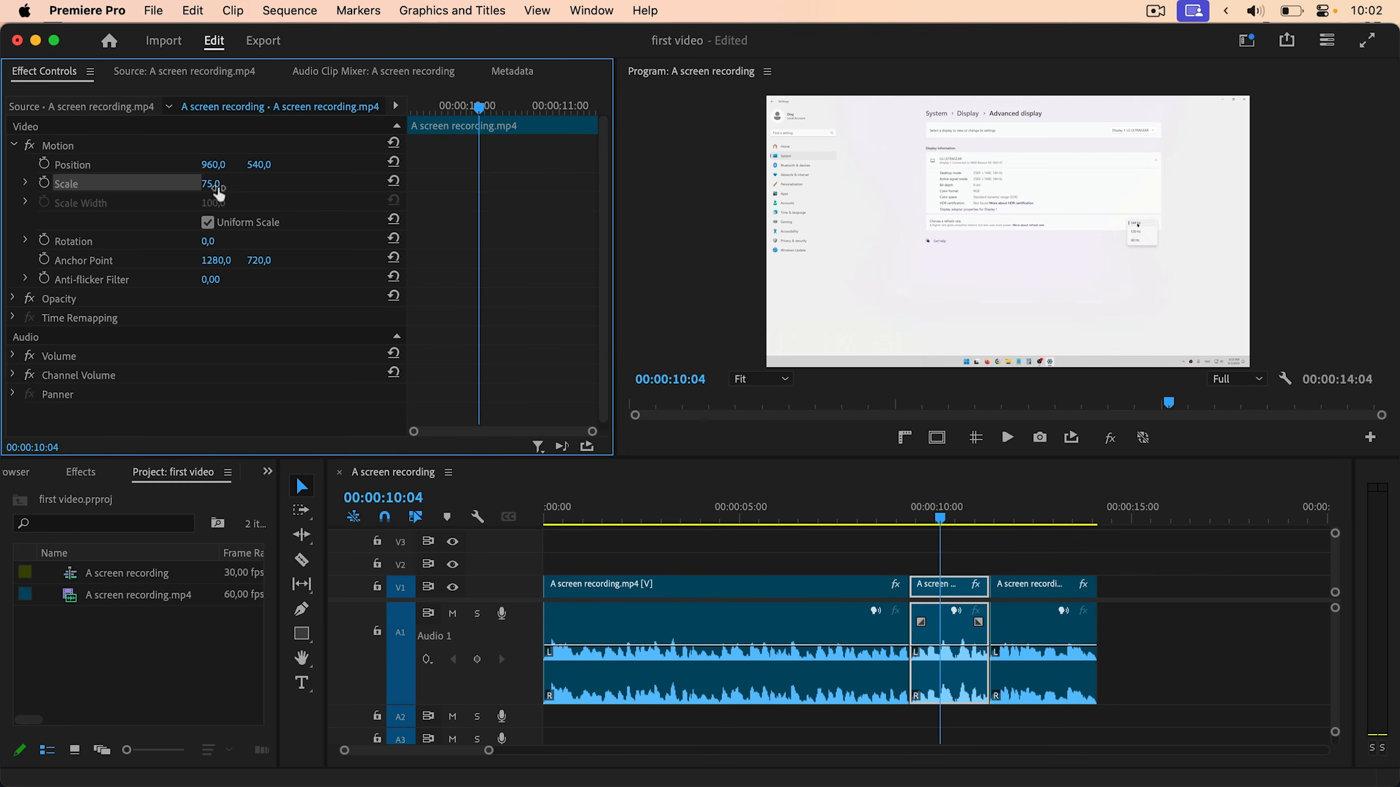
pyautogui.moveTo(212, 184); pyautogui.dragTo(202, 183)
pyautogui.moveTo(479, 108)
pyautogui.mouseDown()
pyautogui.moveTo(424, 108)
pyautogui.moveTo(566, 109)
pyautogui.moveTo(439, 117)
pyautogui.moveTo(503, 116)
pyautogui.mouseUp()
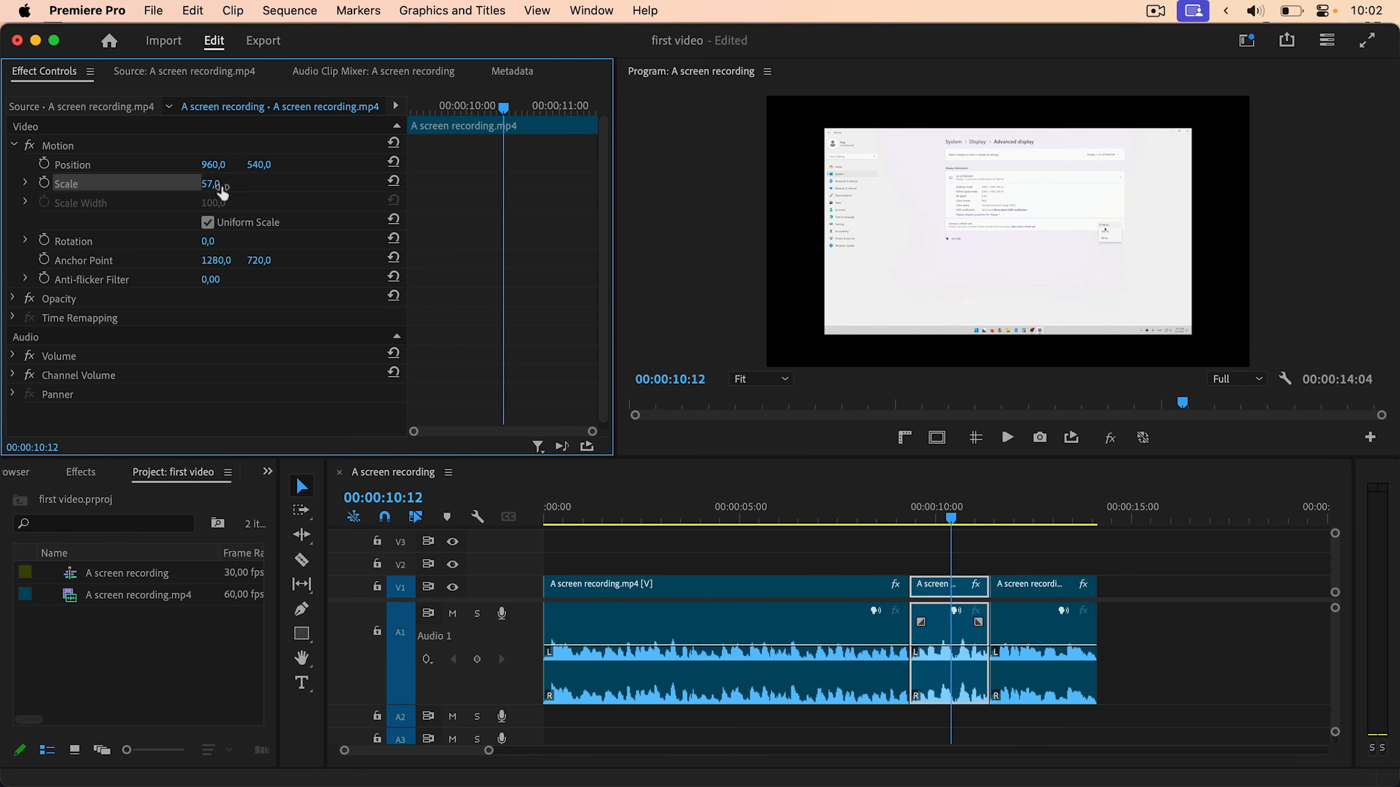
pyautogui.moveTo(917, 513); pyautogui.dragTo(965, 514)
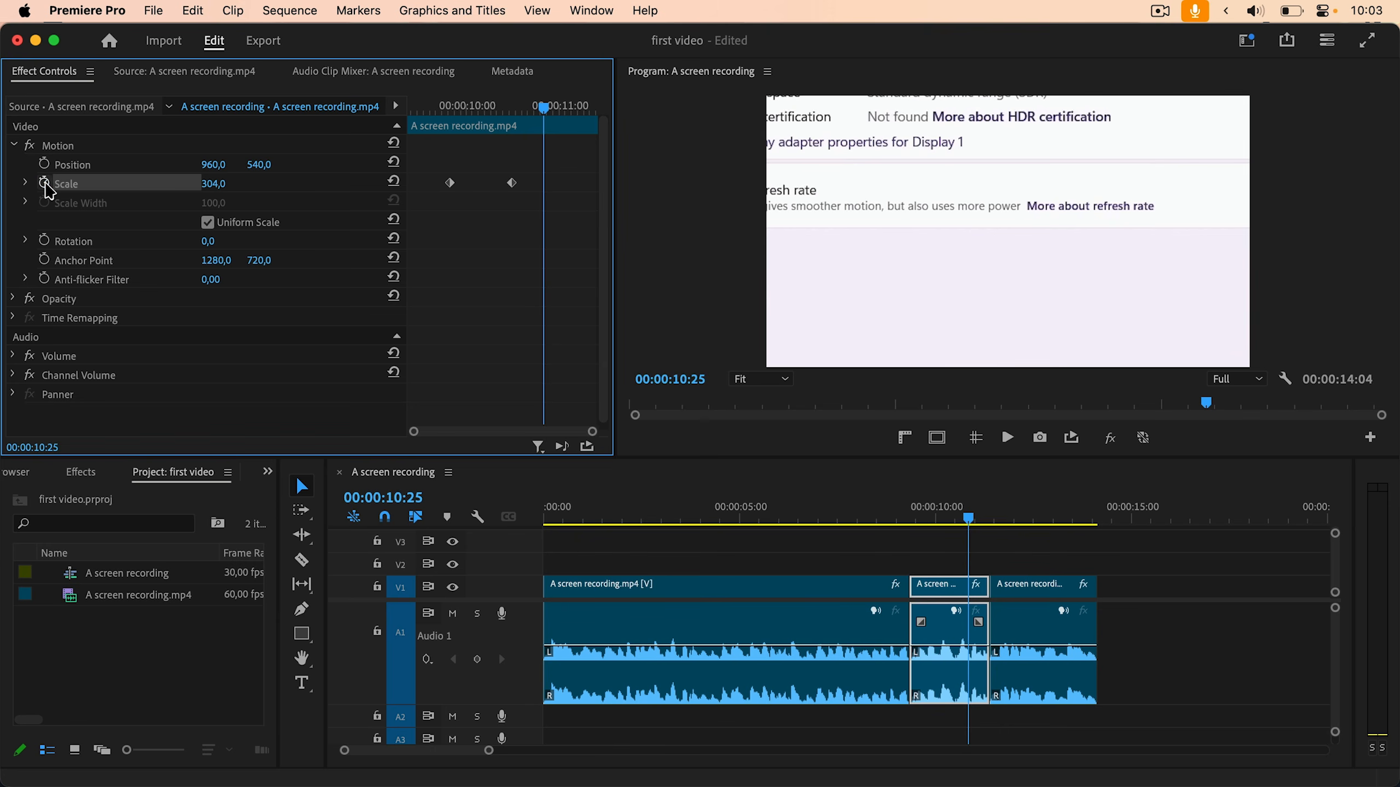
# Delete the second clip's Scale keyframes by turning off the animation, and set its Scale to 75
pyautogui.click(43, 182)
pyautogui.click(843, 443)
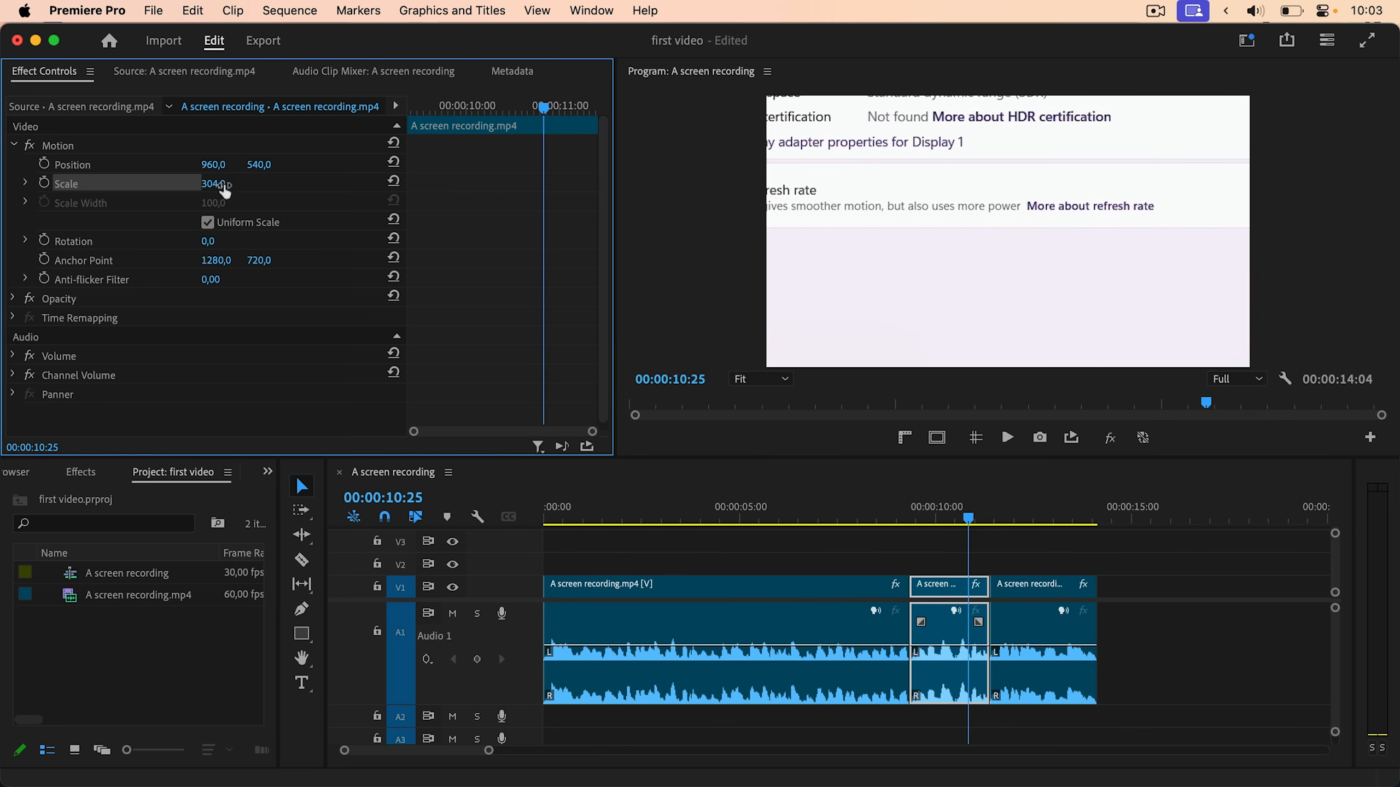
pyautogui.click(222, 182)
pyautogui.write('75')
pyautogui.press('Return')
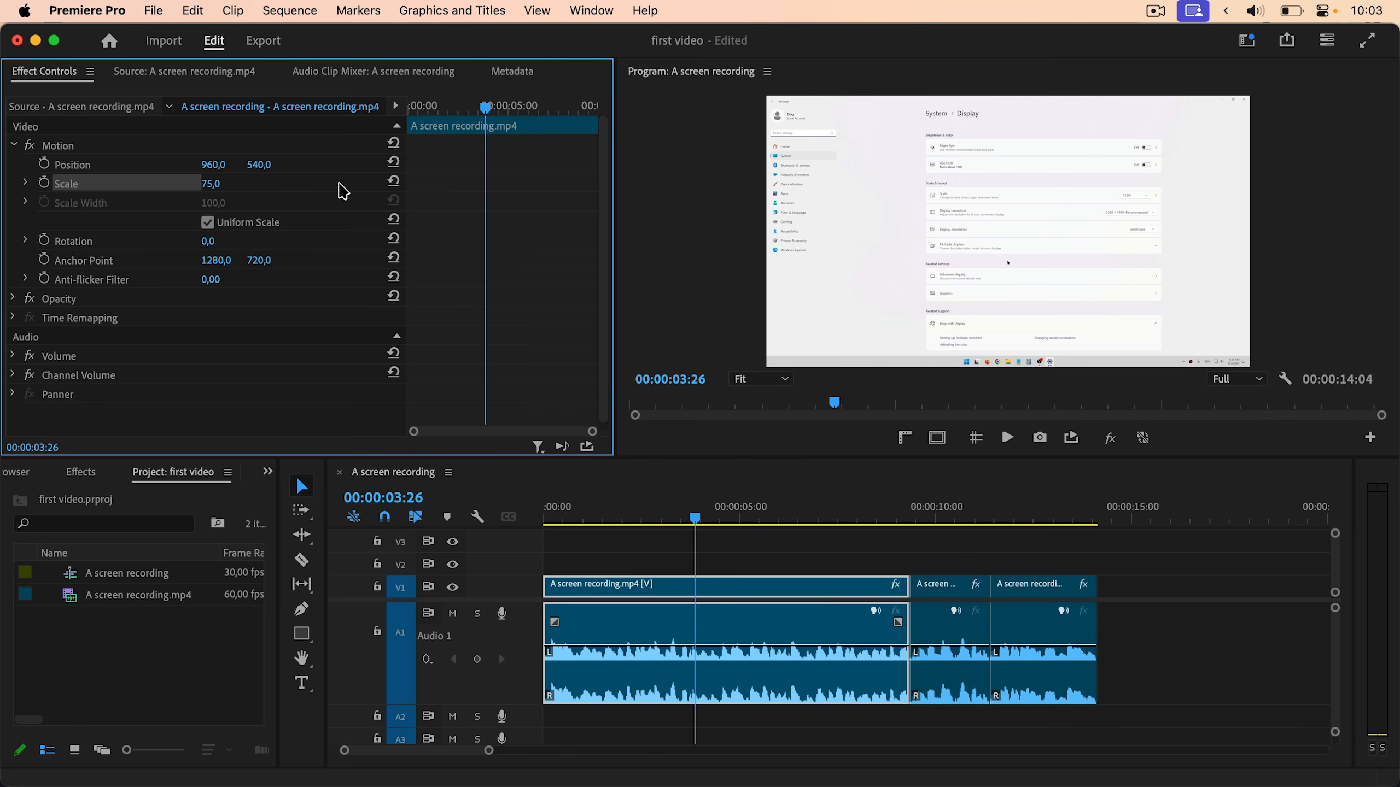
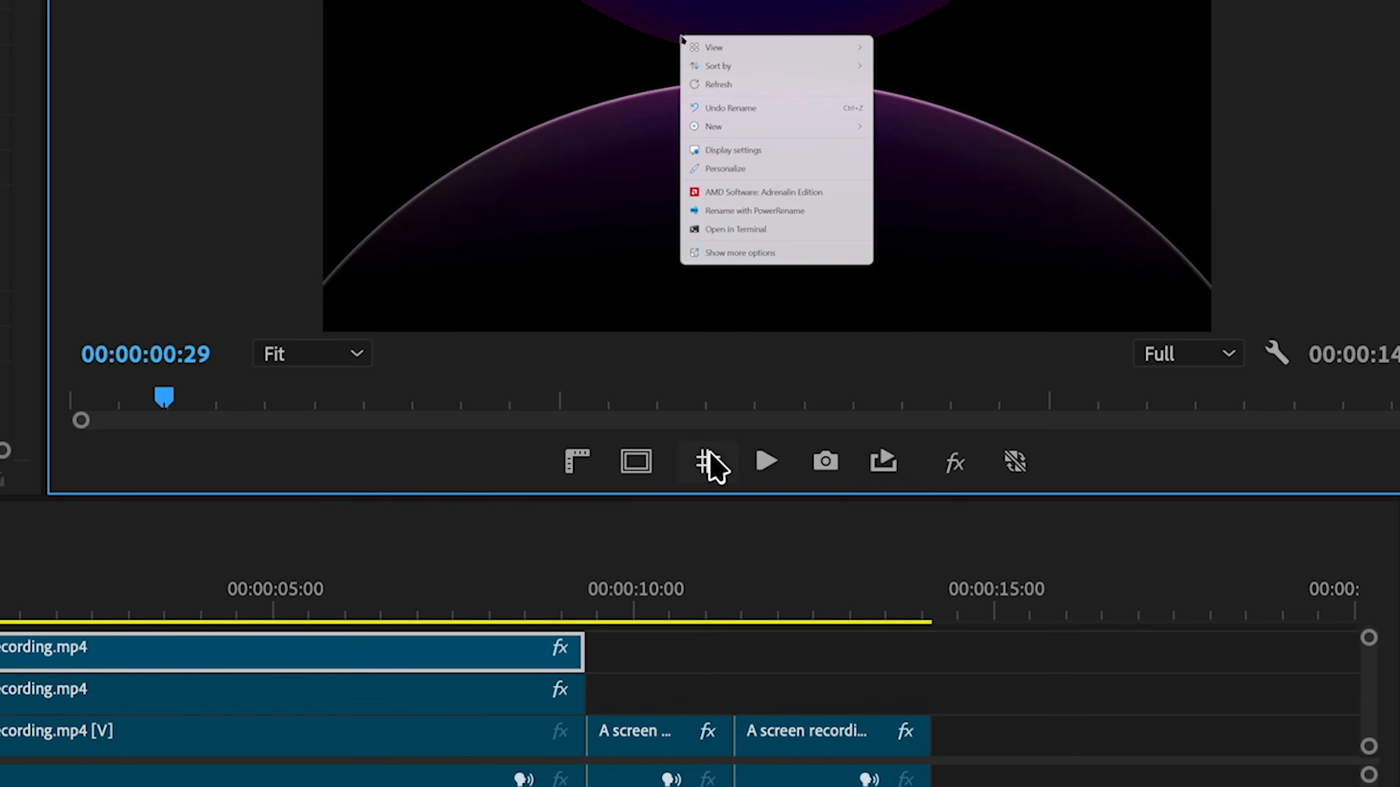
# Show the guides over the Program monitor picture and scrub to 00:00:01:12 to compare the zoomed menu with them
pyautogui.click(705, 465)
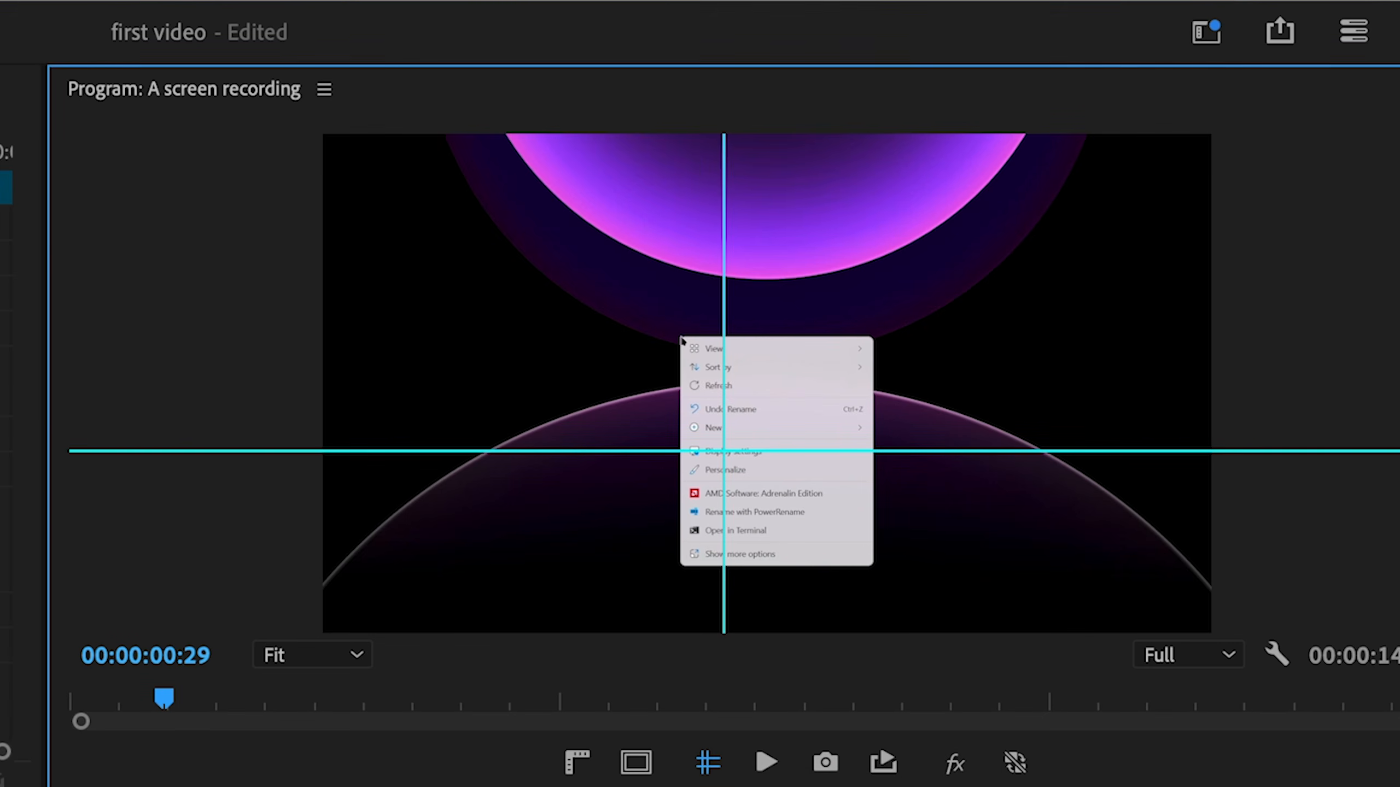
pyautogui.moveTo(0, 604); pyautogui.dragTo(12, 604)
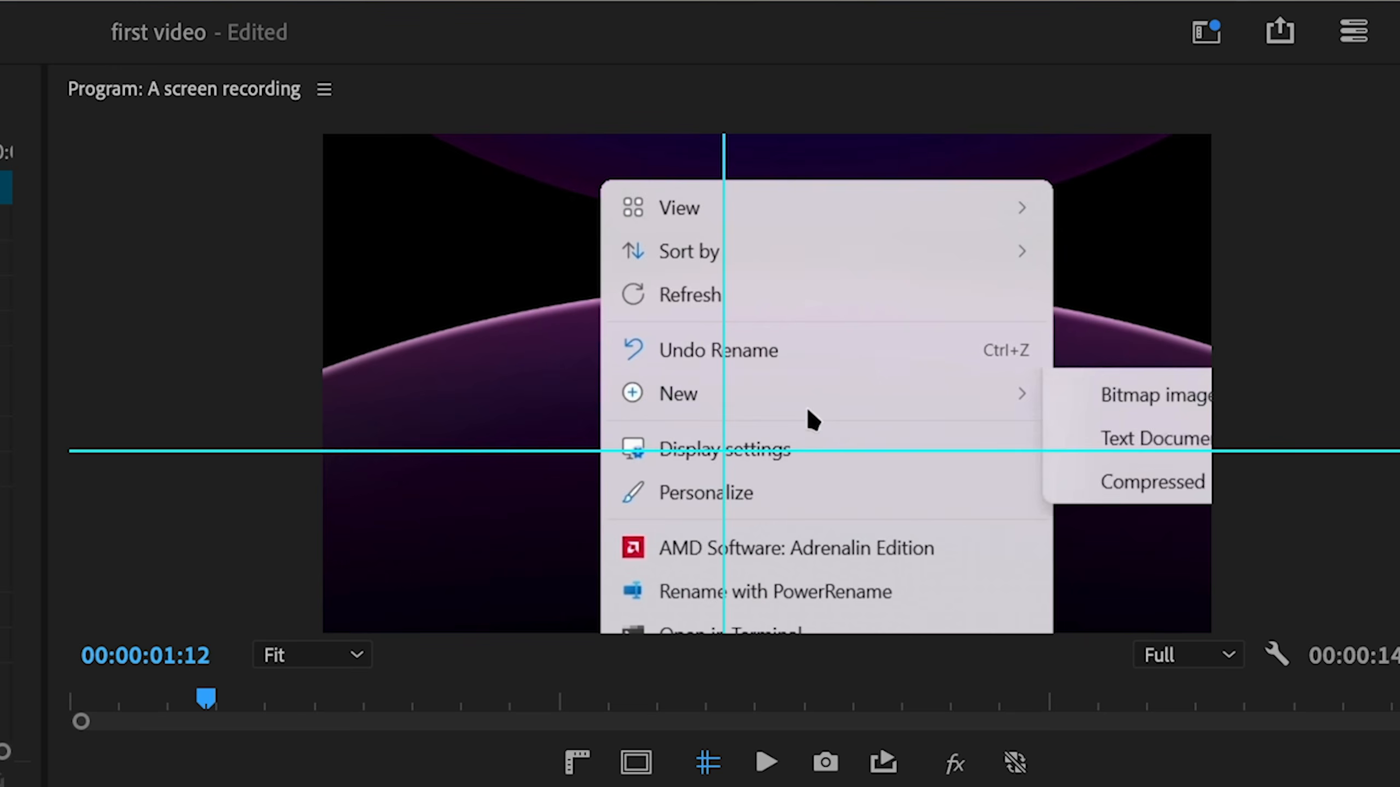
pyautogui.moveTo(13, 786)
pyautogui.mouseDown()
pyautogui.moveTo(0, 786)
pyautogui.moveTo(16, 786)
pyautogui.mouseUp()
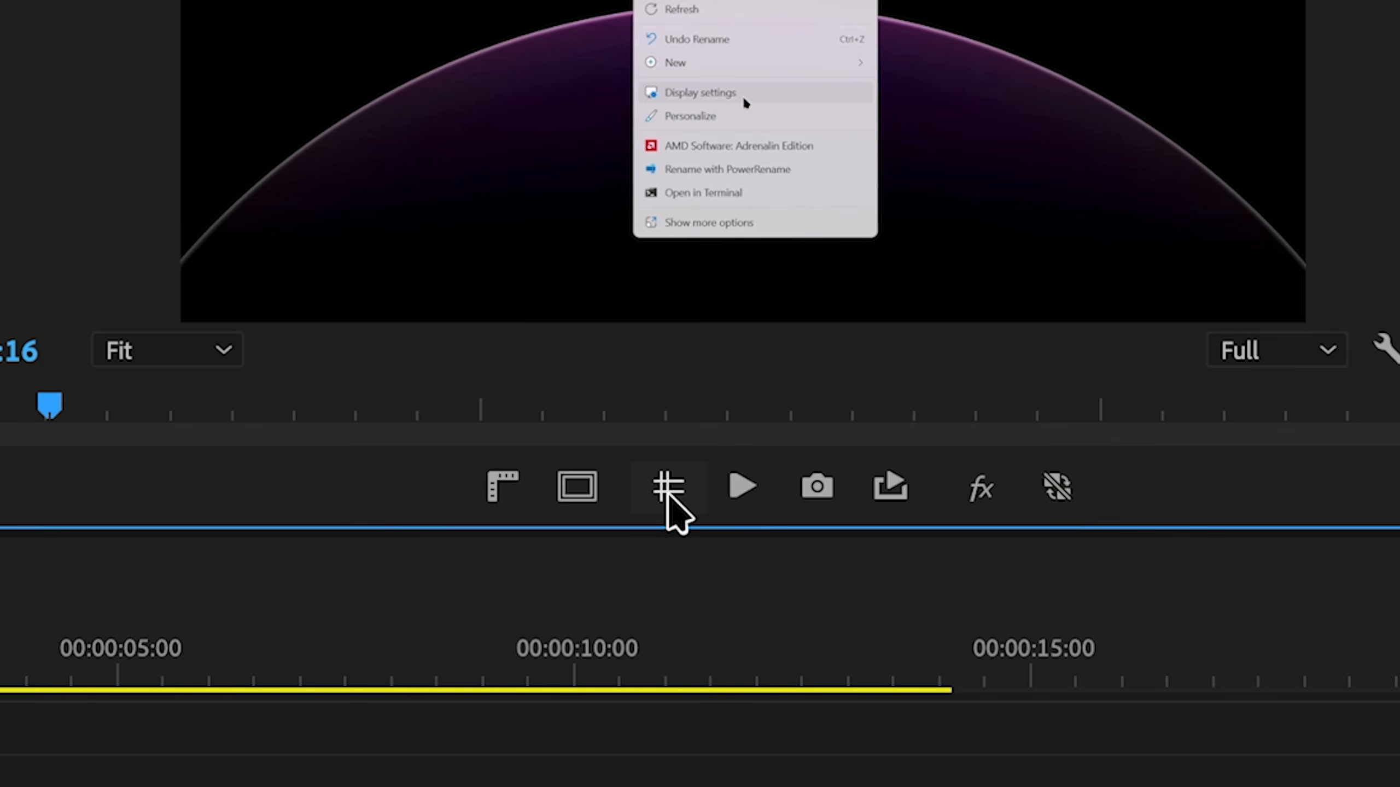
# Toggle the Program monitor's guides on and off to compare the picture with and without them
pyautogui.click(668, 488)
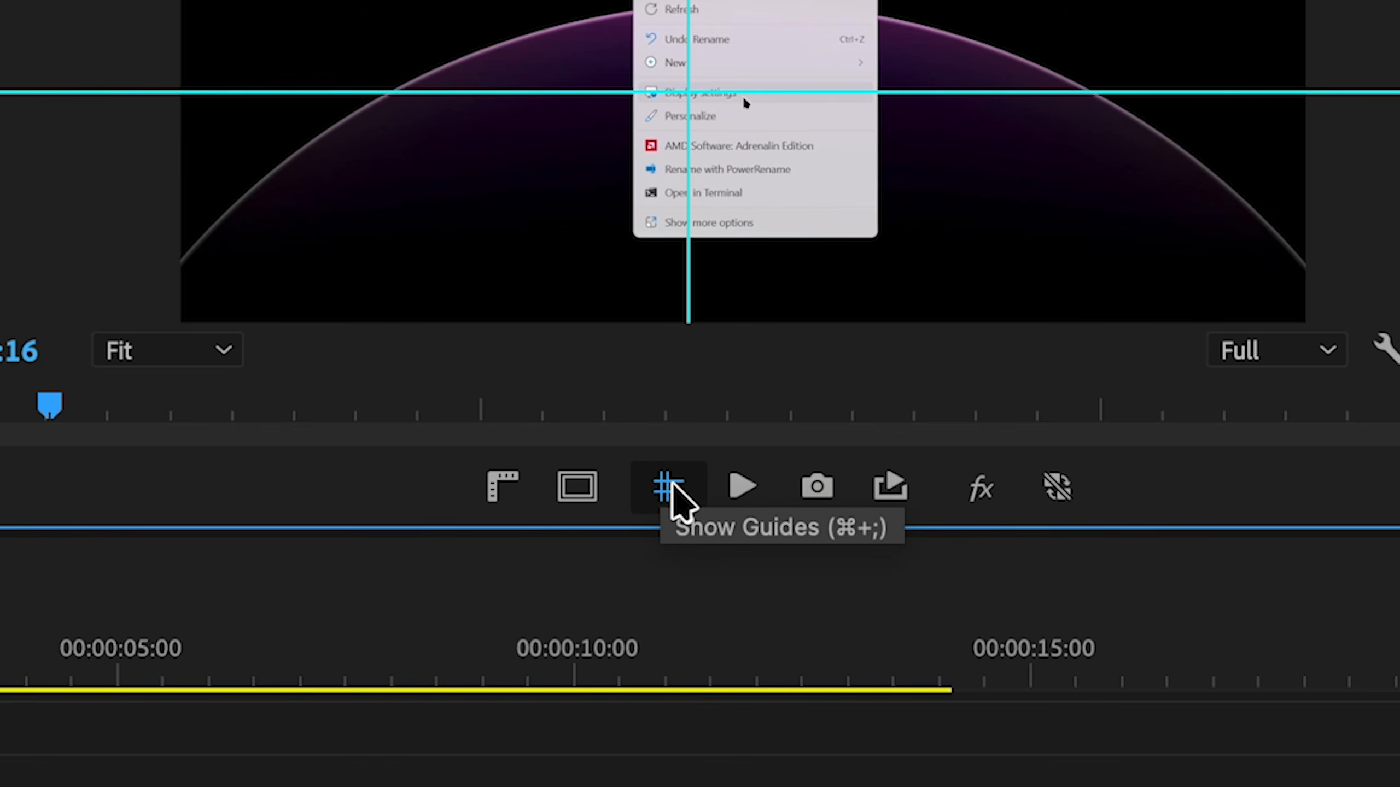
pyautogui.click(668, 487)
pyautogui.click(671, 489)
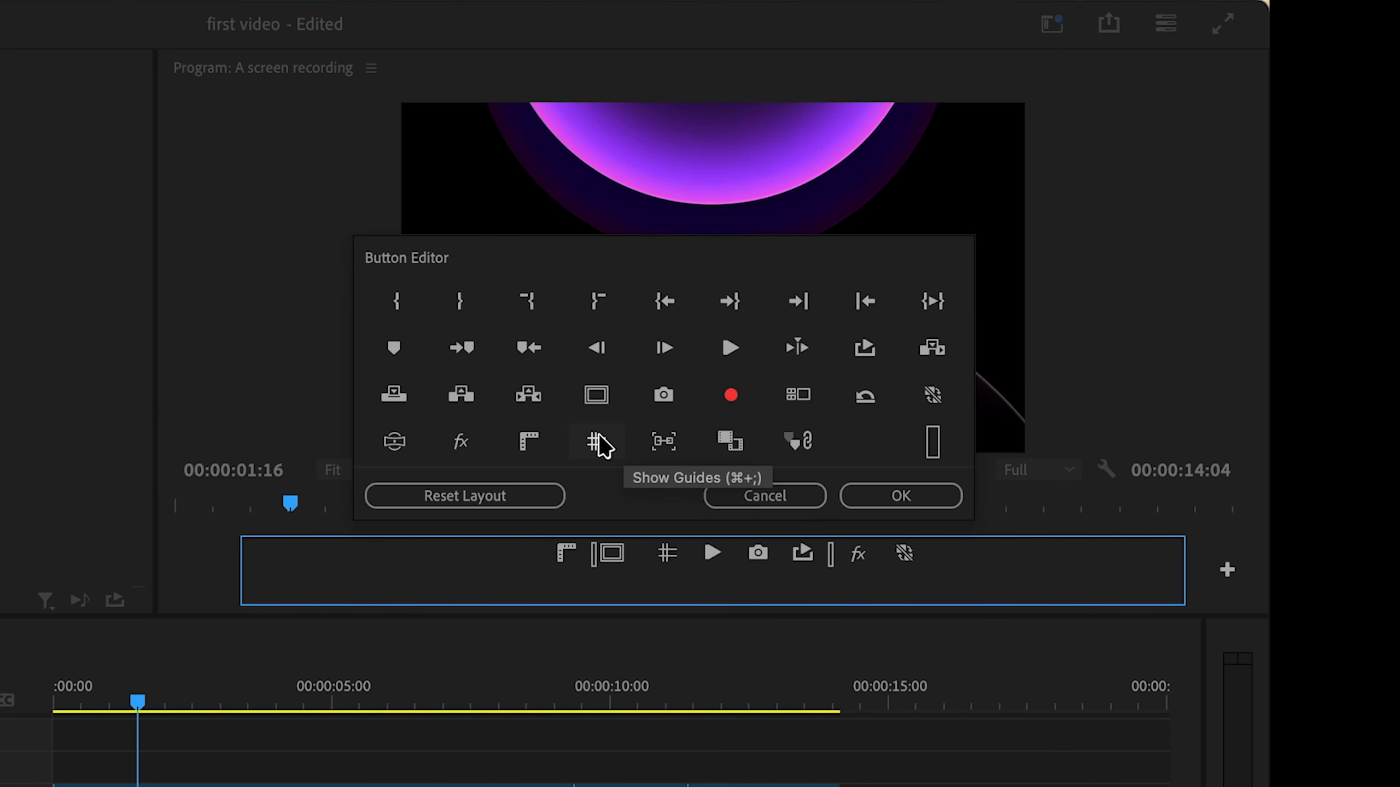
# Place the Show Guides and Show Rulers buttons in the Program monitor's control bar and close the Button Editor
pyautogui.moveTo(597, 441); pyautogui.dragTo(655, 579)
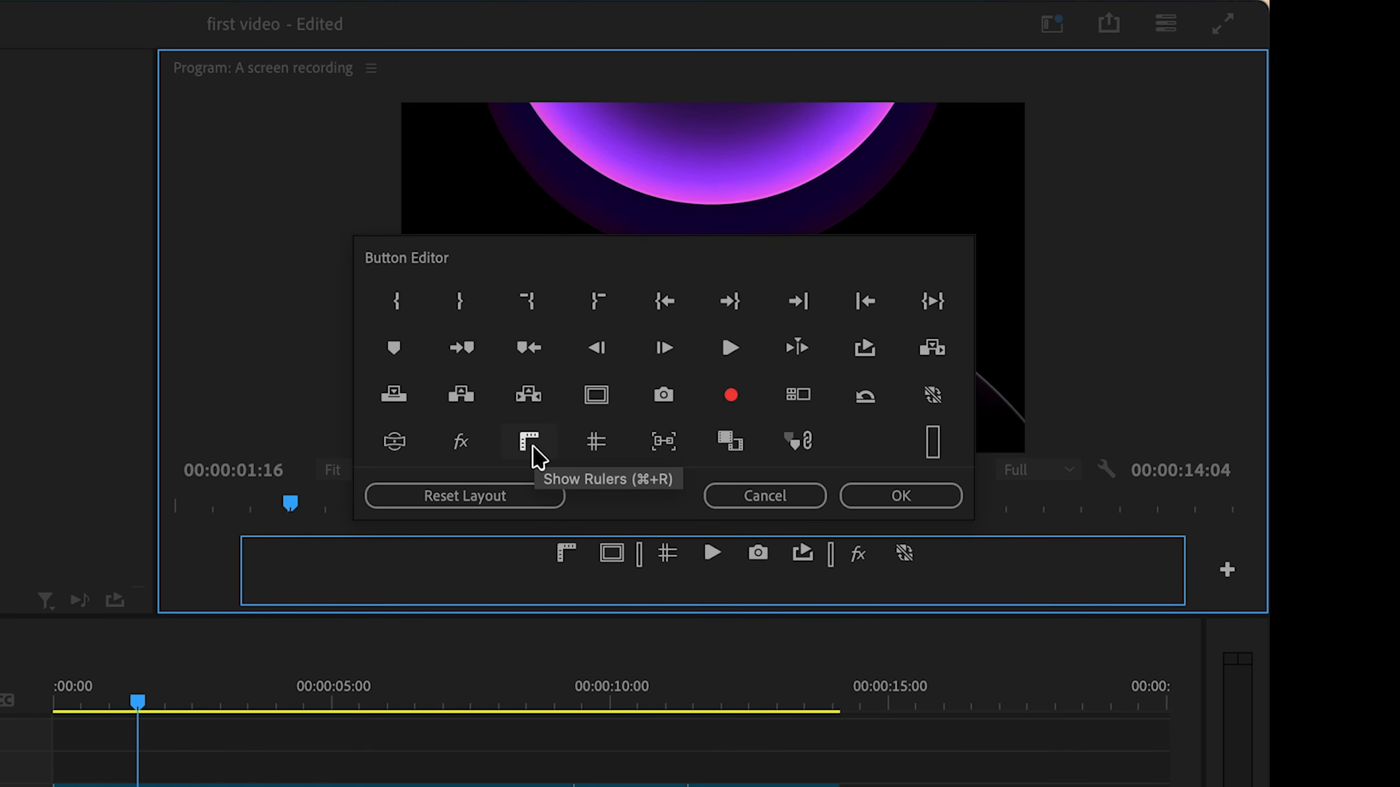
pyautogui.moveTo(530, 445); pyautogui.dragTo(580, 551)
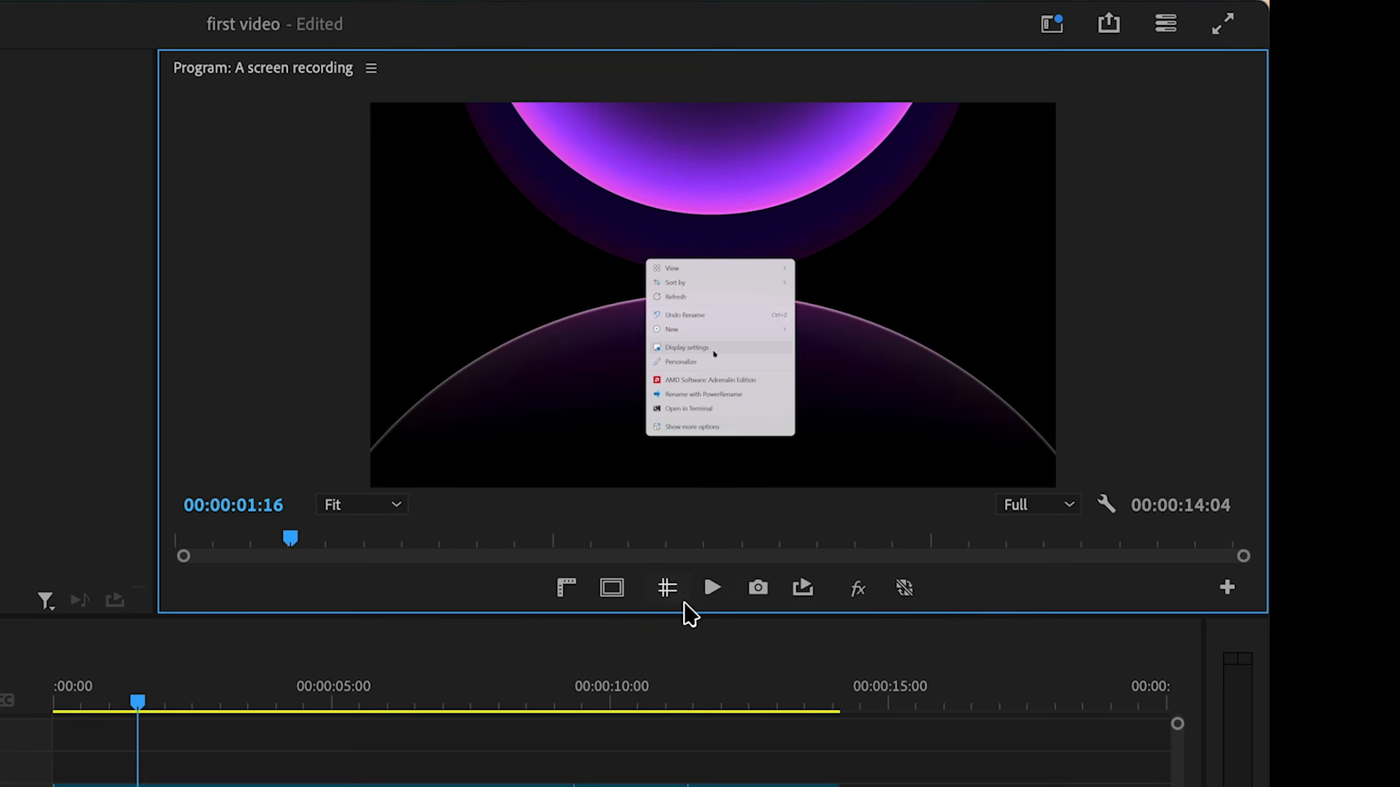
# Show the rulers and guides, add a vertical and a horizontal guide crossing near the frame's center, and hide the rulers
pyautogui.click(667, 589)
pyautogui.moveTo(679, 387); pyautogui.dragTo(532, 390)
pyautogui.click(566, 587)
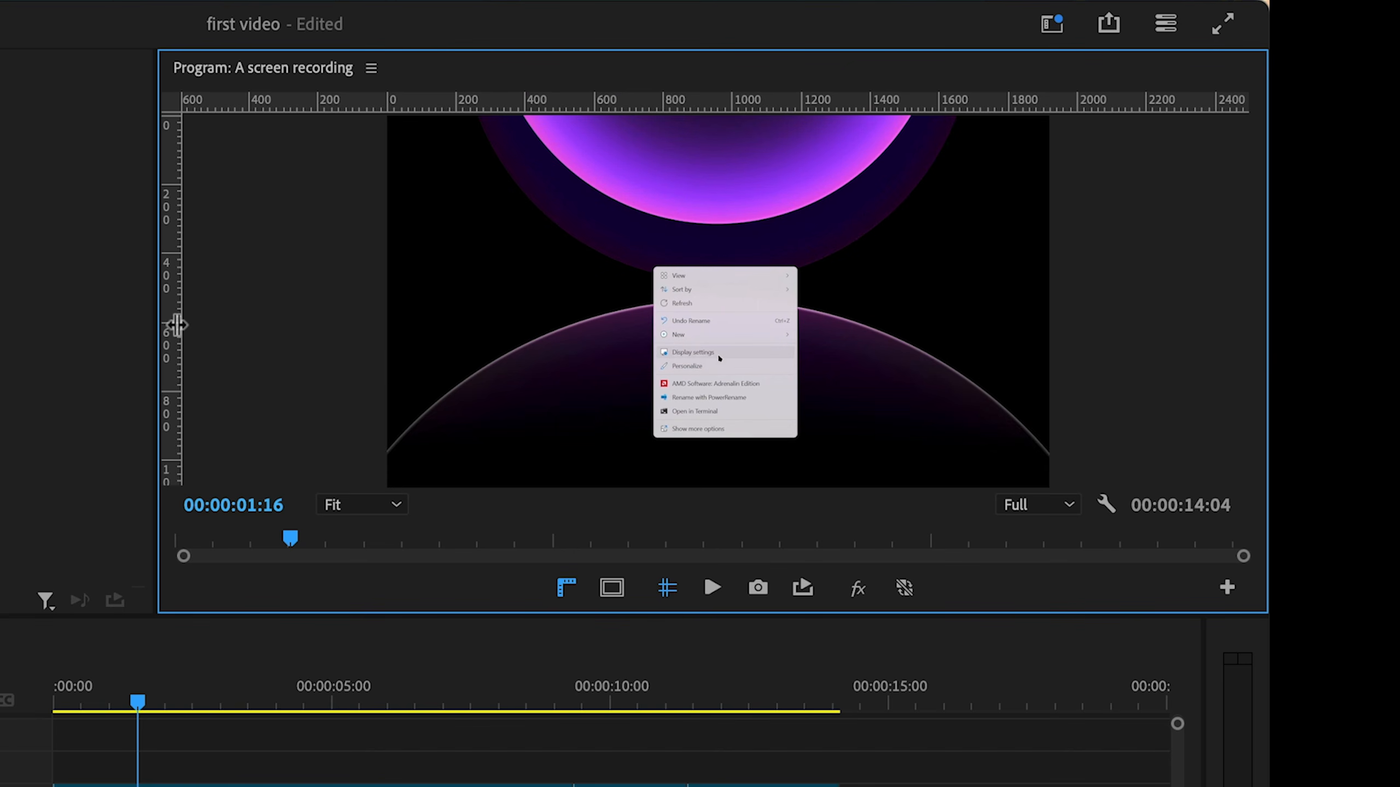
pyautogui.moveTo(179, 325); pyautogui.dragTo(696, 373)
pyautogui.moveTo(753, 98); pyautogui.dragTo(738, 354)
pyautogui.click(576, 595)
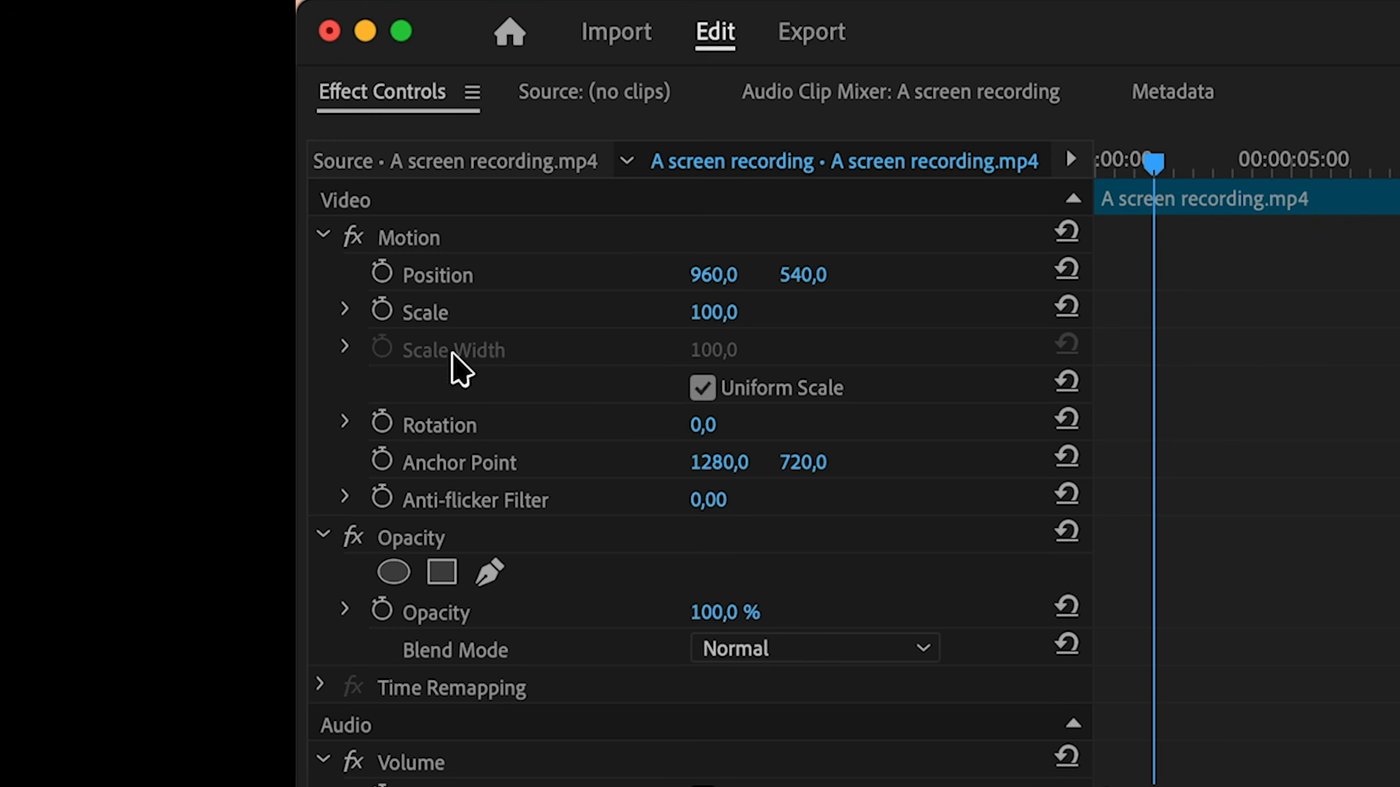
# Try animating the clip's Position and Scale, enlarging it to 267 and repositioning it to 1090,4 and 297,2
pyautogui.click(381, 273)
pyautogui.click(381, 310)
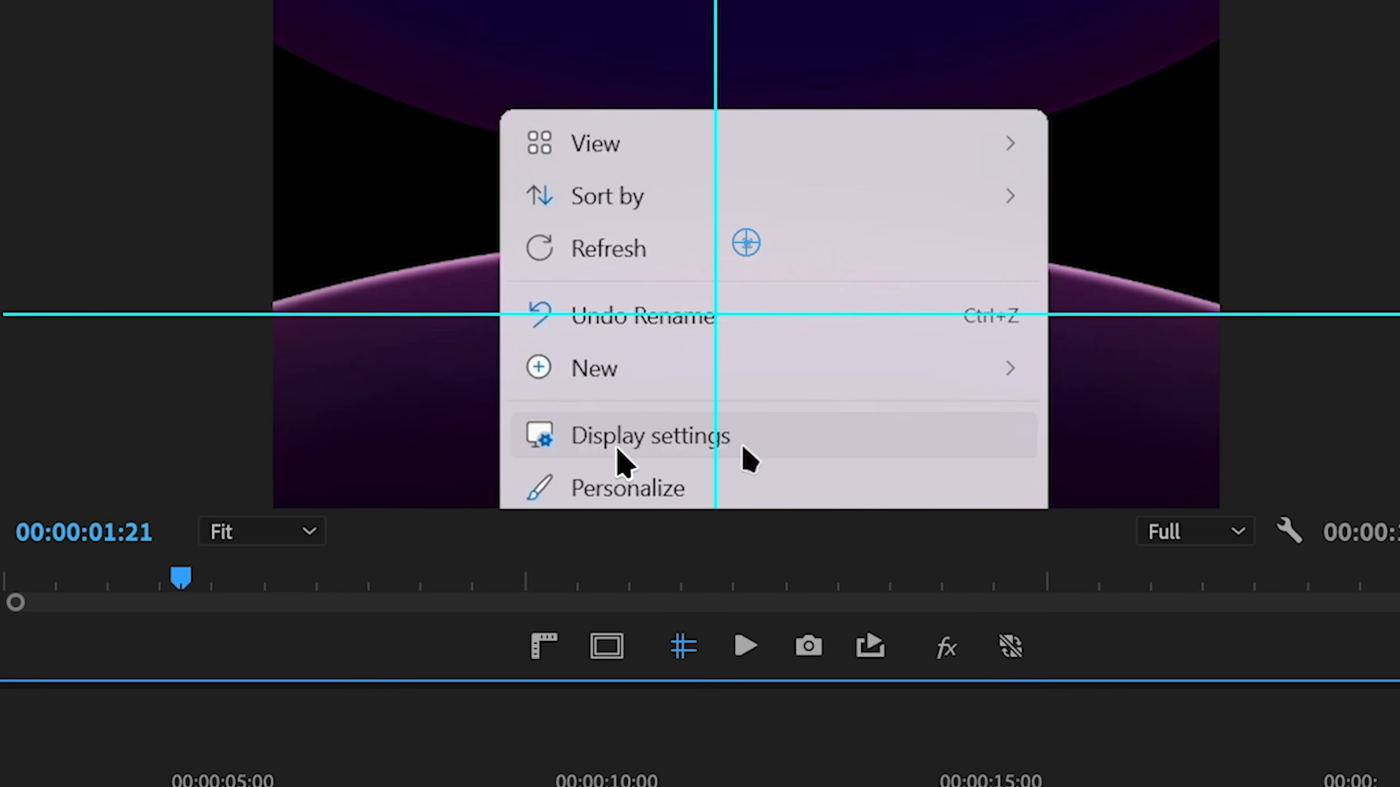
pyautogui.moveTo(584, 462); pyautogui.dragTo(630, 351)
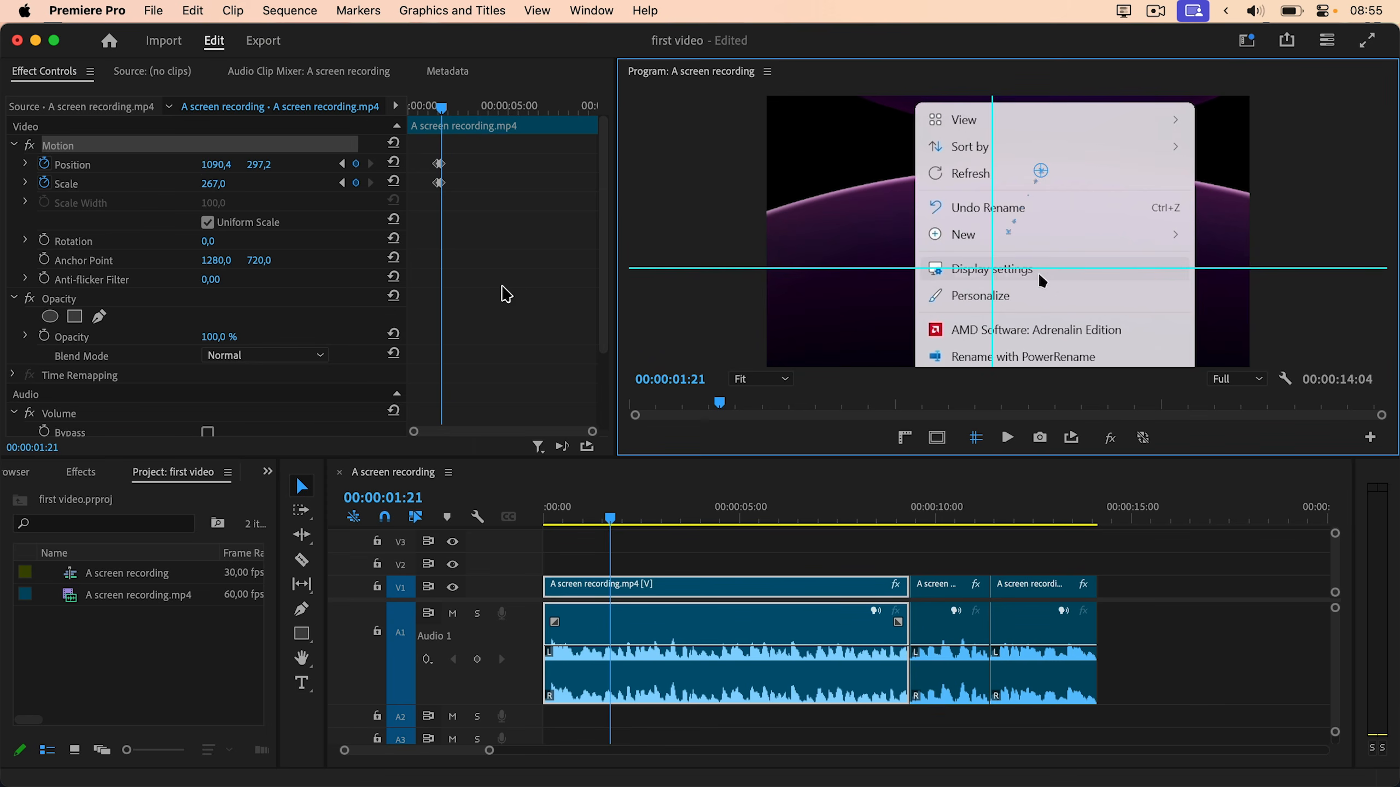
# Remove the Position and Scale animation and reset the clip's scale
pyautogui.click(44, 164)
pyautogui.press('Return')
pyautogui.click(45, 183)
pyautogui.press('Return')
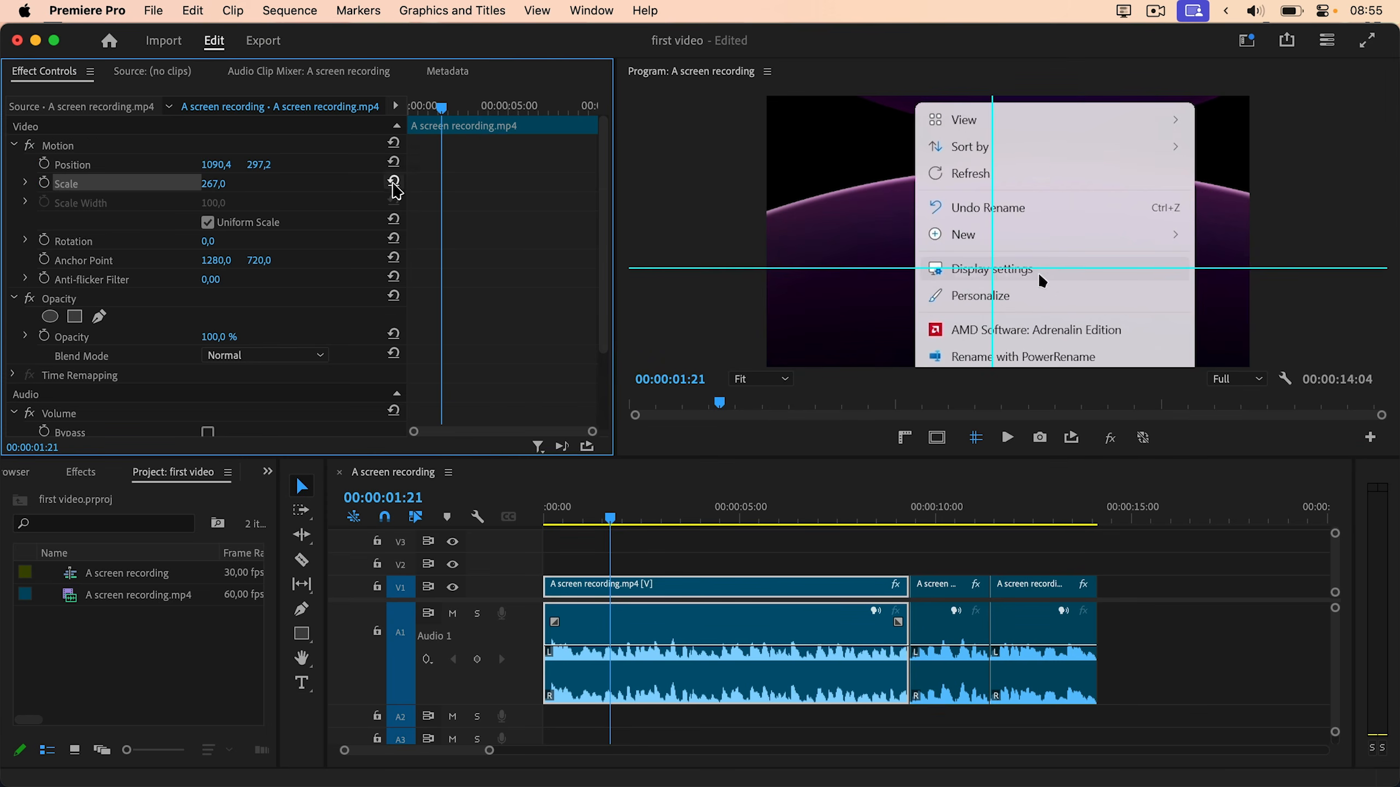
pyautogui.click(395, 183)
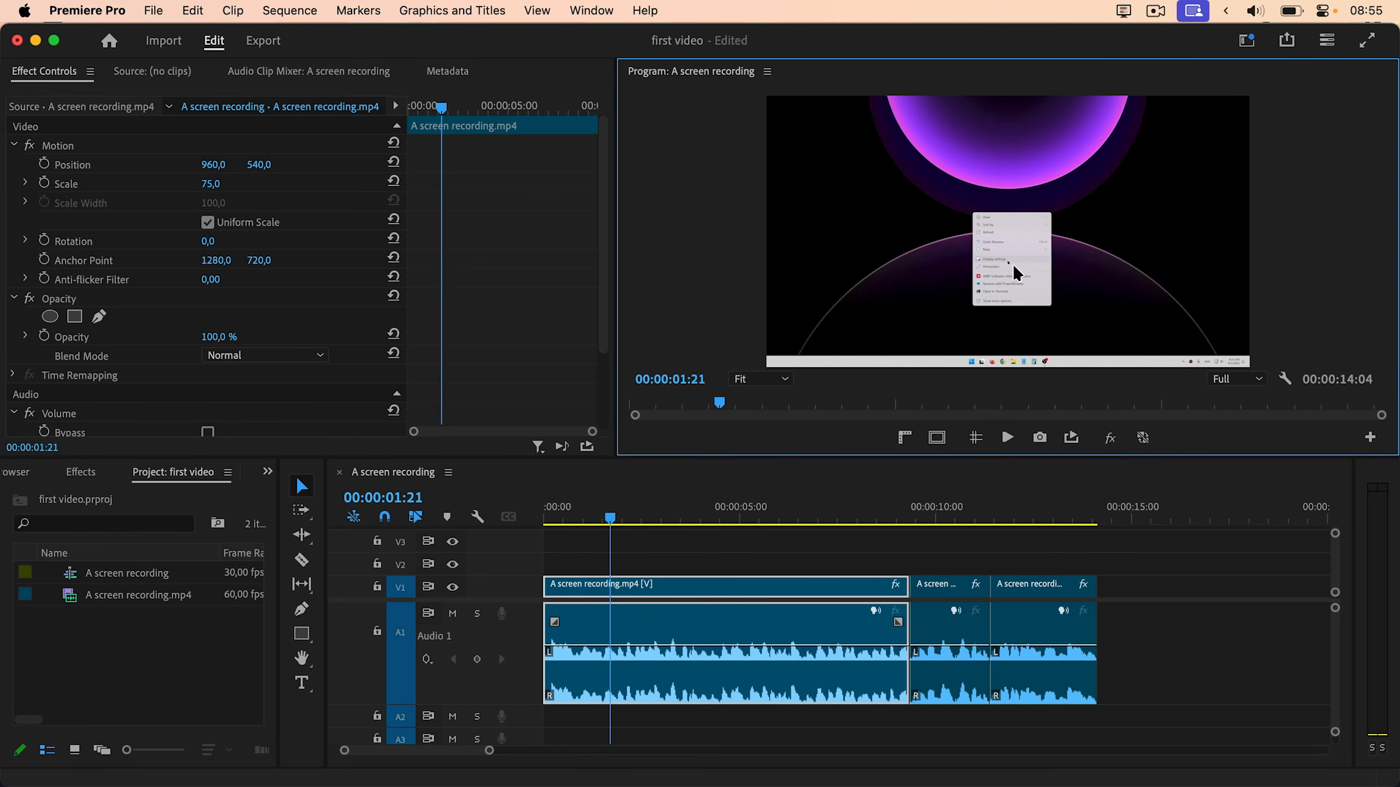
# Show the guides and start Scale and Position keyframes on the first clip at 00:00:00:26
pyautogui.click(975, 438)
pyautogui.moveTo(1007, 270); pyautogui.dragTo(1021, 262)
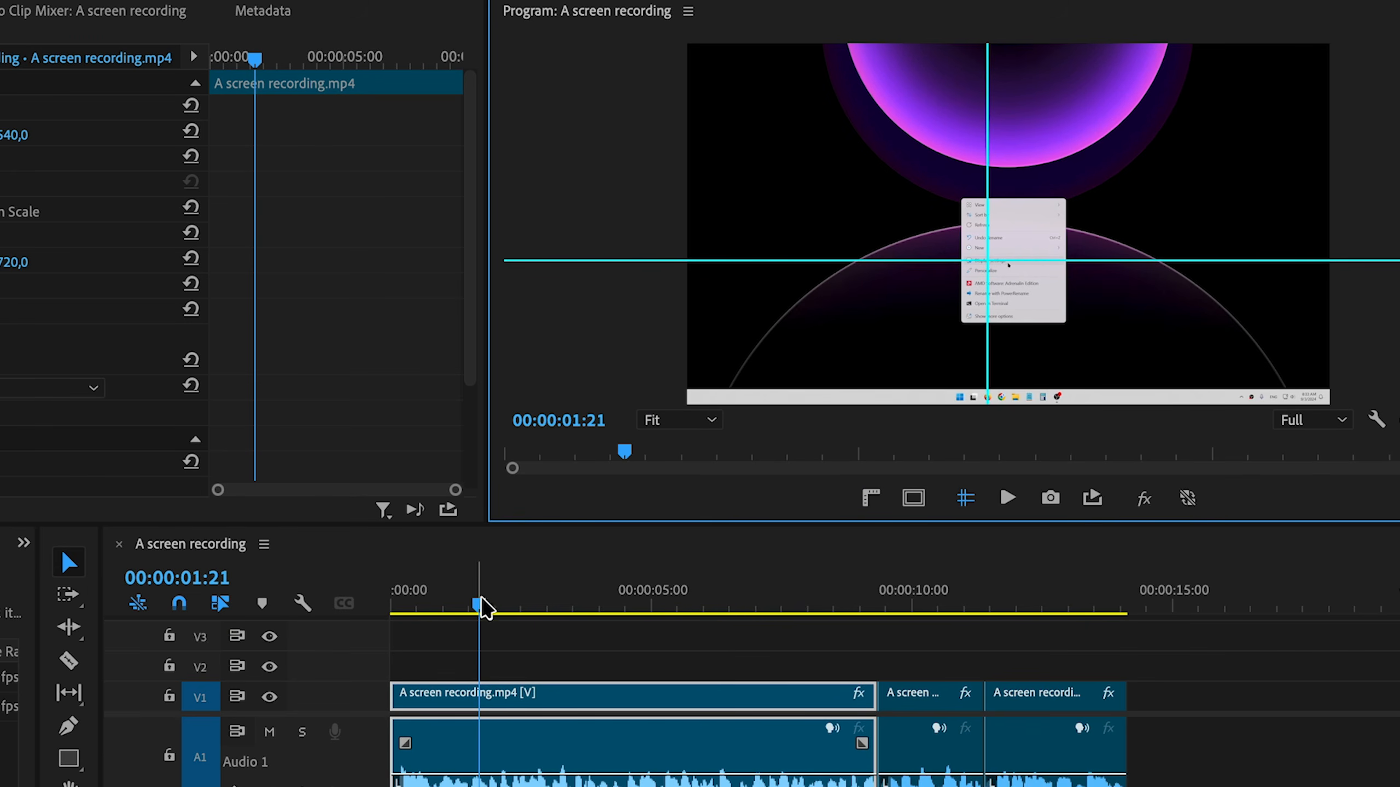
pyautogui.moveTo(479, 607); pyautogui.dragTo(442, 616)
pyautogui.moveTo(464, 508); pyautogui.dragTo(460, 510)
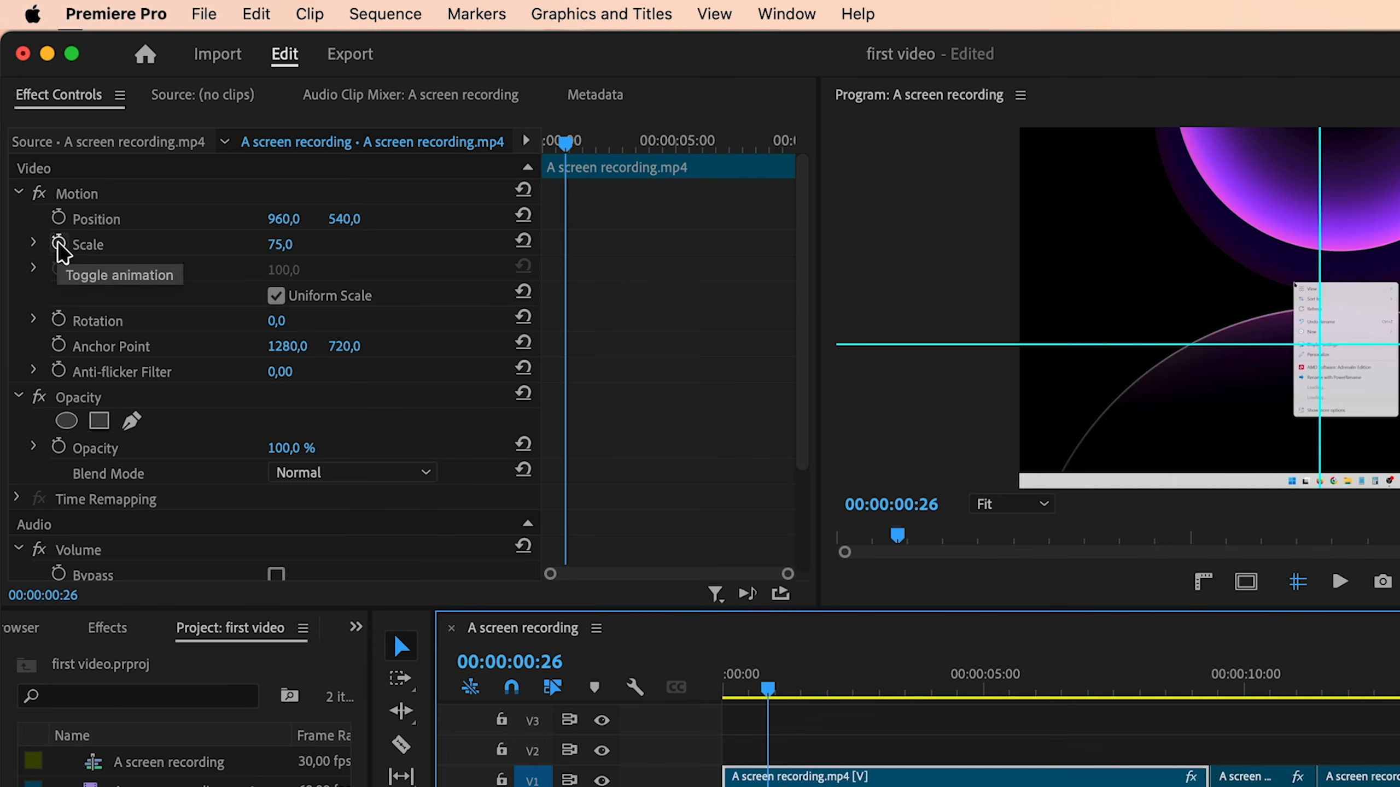
pyautogui.click(58, 245)
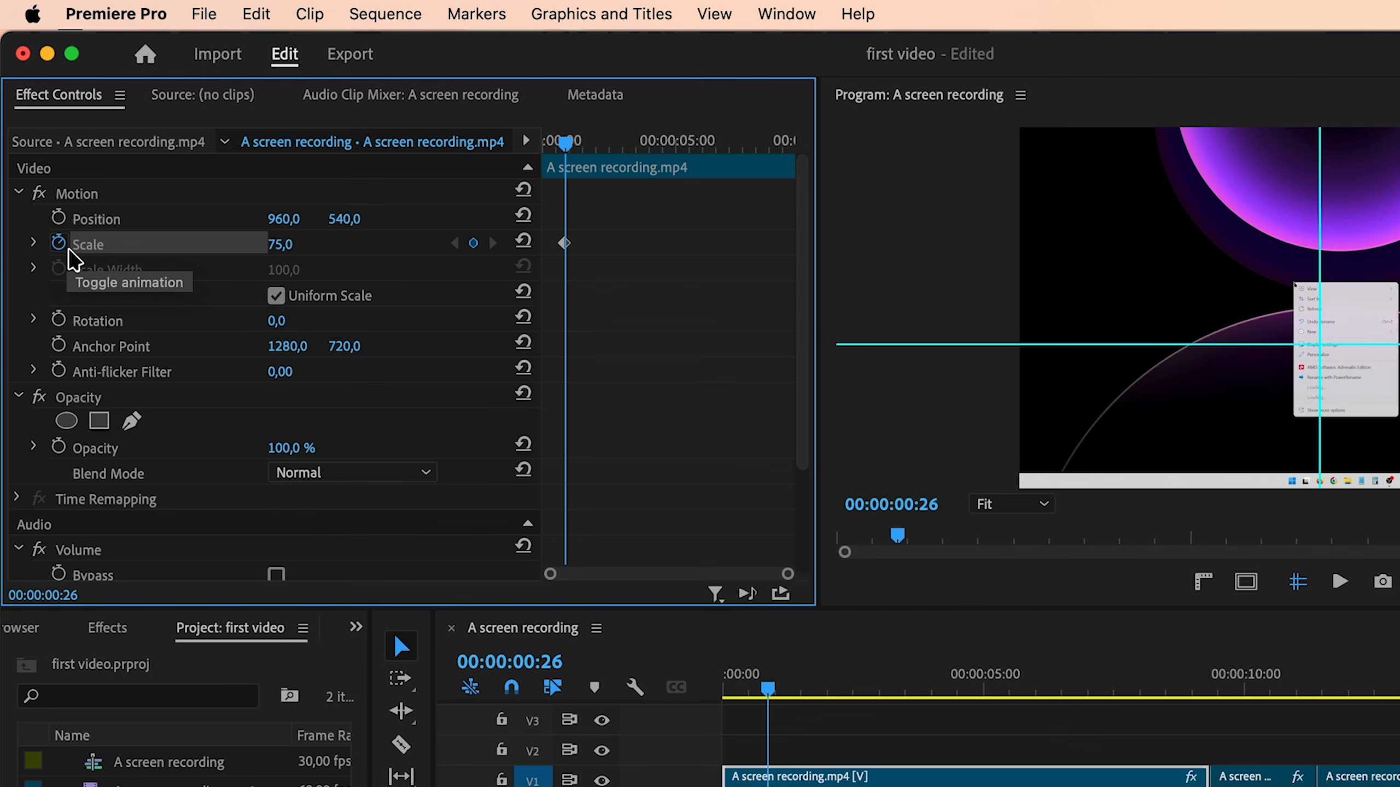
pyautogui.click(58, 218)
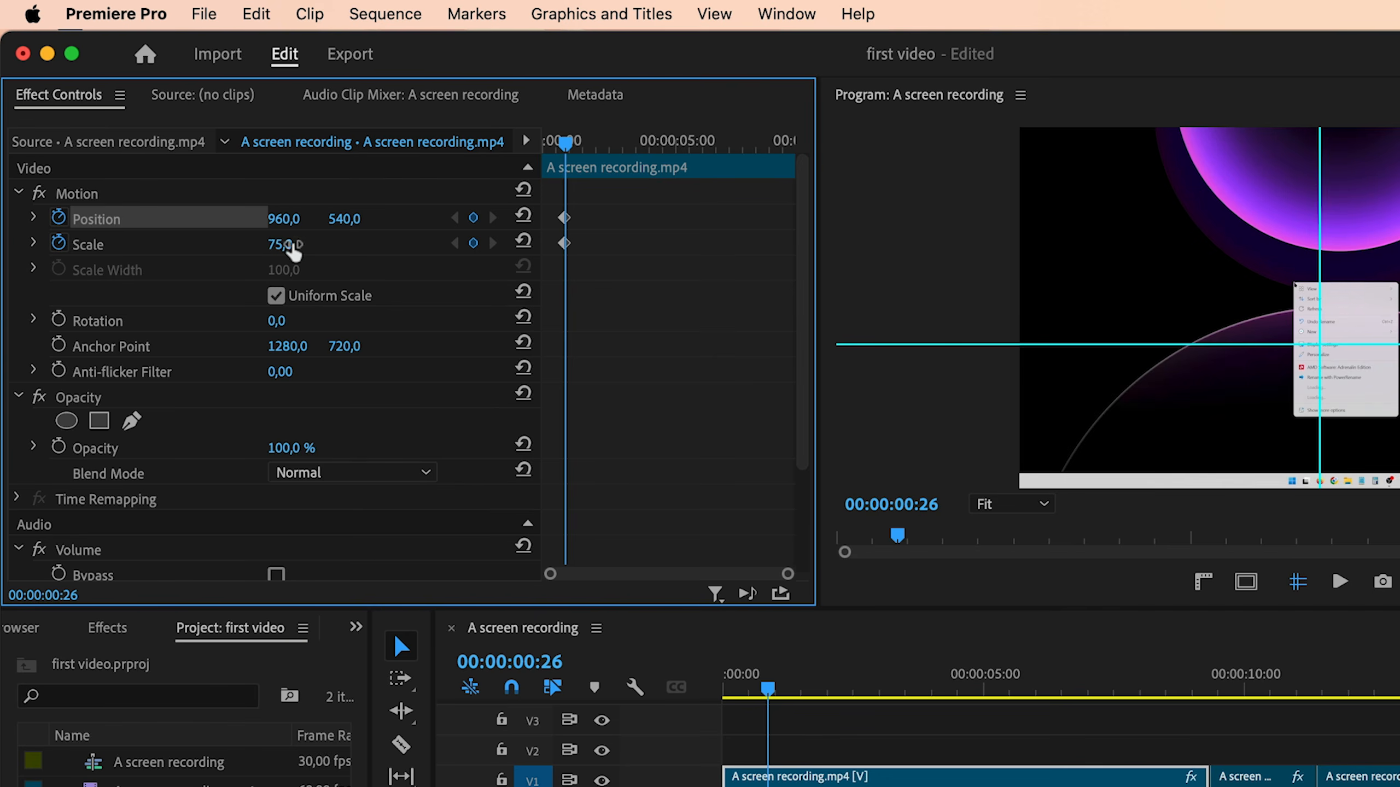
# Try enlarging the clip to a scale of 337 and moving Display settings to the crossing of the guides
pyautogui.moveTo(292, 251); pyautogui.dragTo(297, 244)
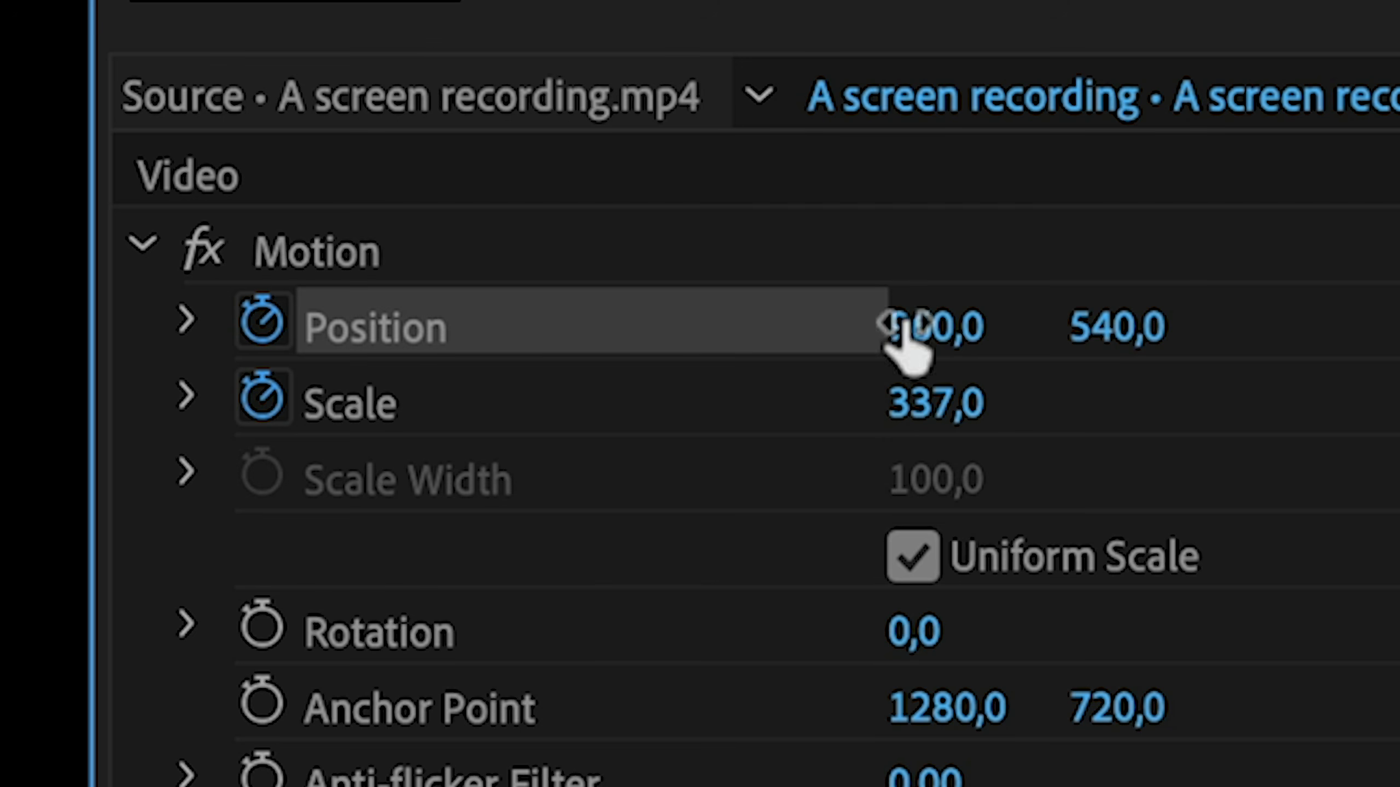
pyautogui.click(526, 246)
pyautogui.click(475, 323)
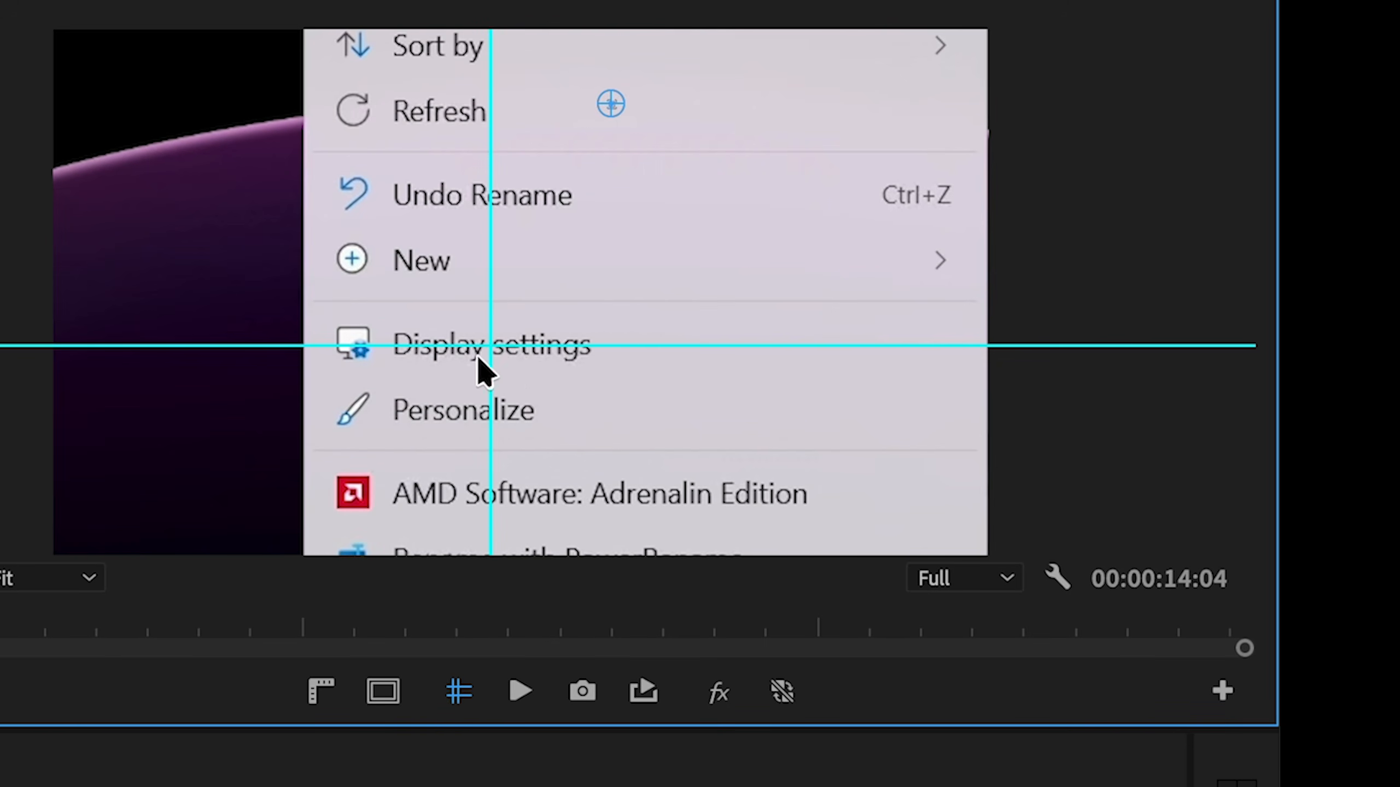
pyautogui.hotkey('ctrl', 'z')
pyautogui.hotkey('ctrl', 'z')
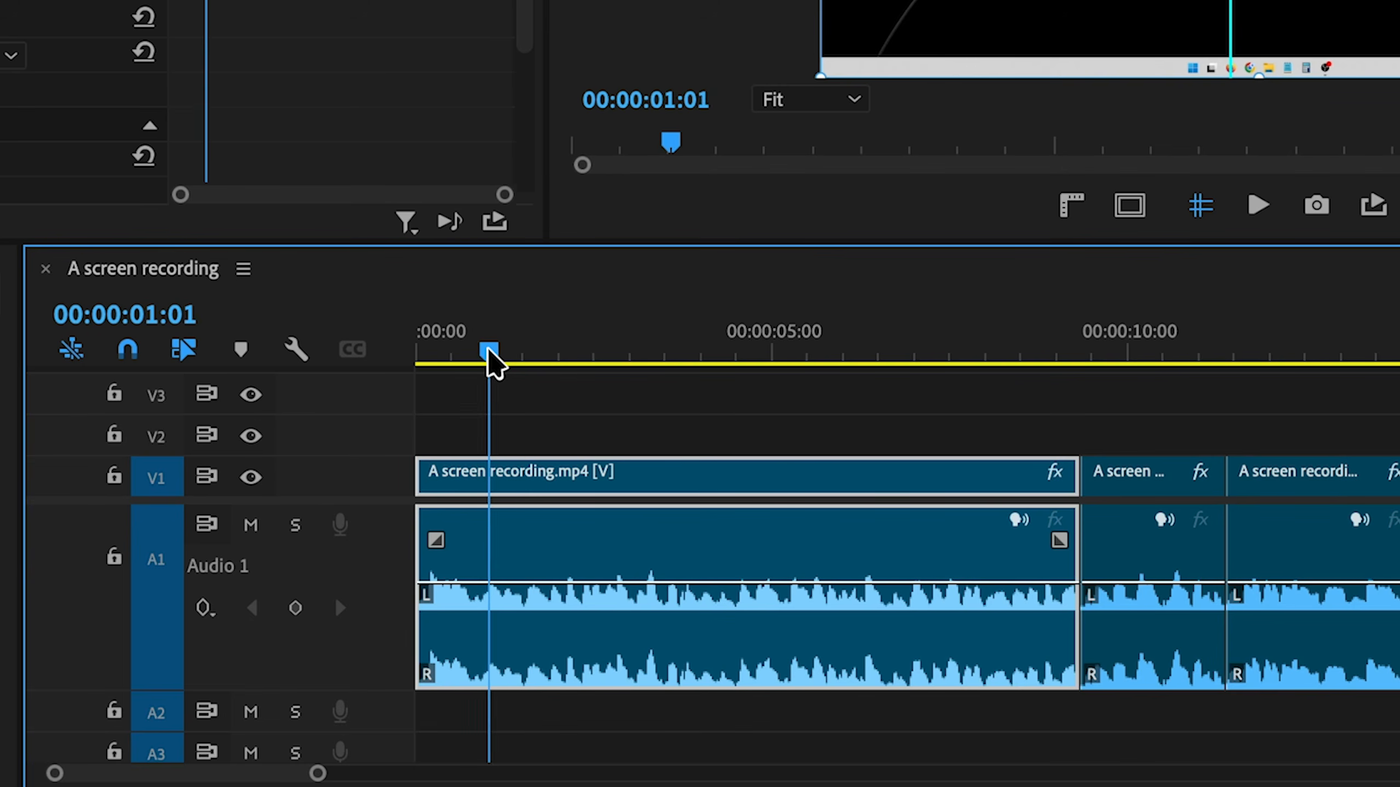
# Add a second pair of Position and Scale keyframes at about 00:00:01:13 and select all four keyframes
pyautogui.moveTo(484, 353); pyautogui.dragTo(514, 353)
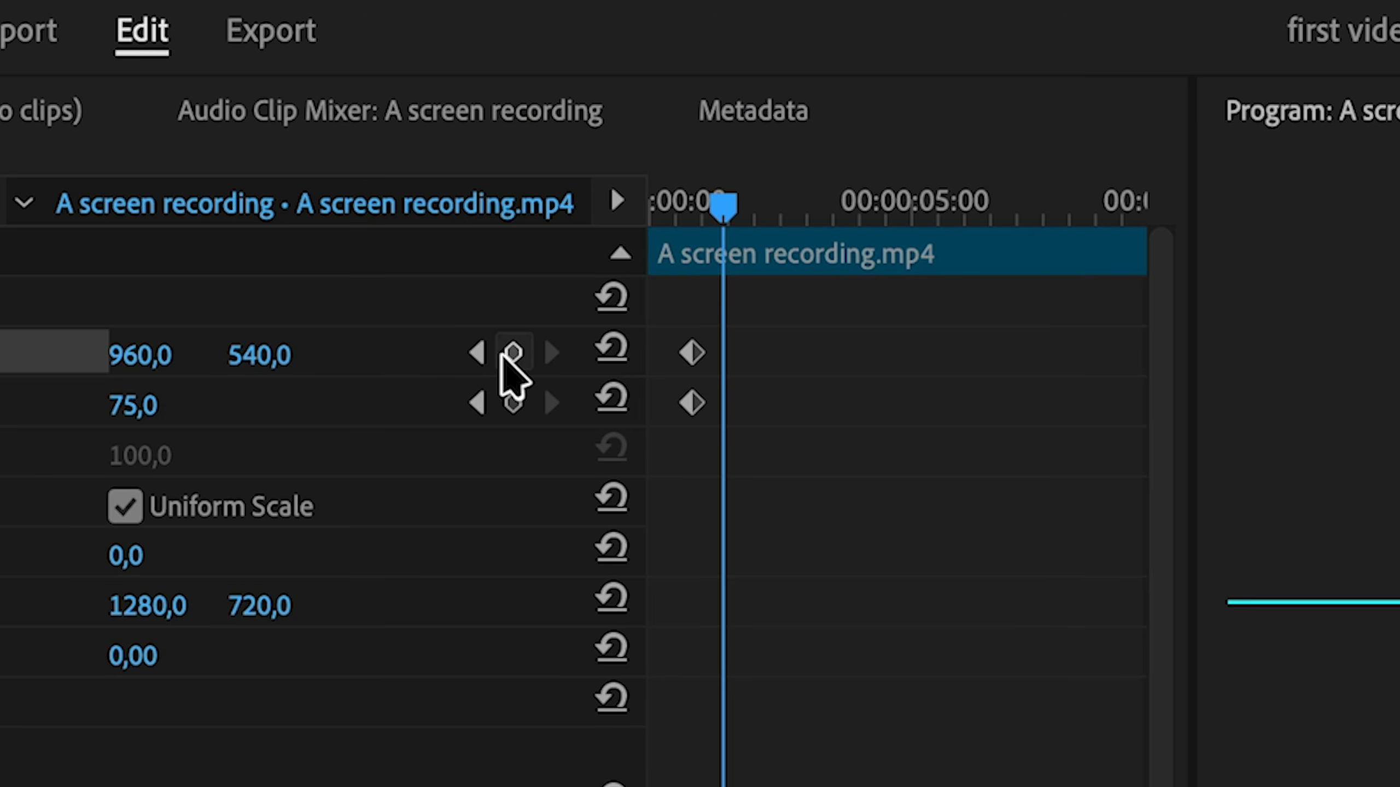
pyautogui.click(513, 353)
pyautogui.click(512, 403)
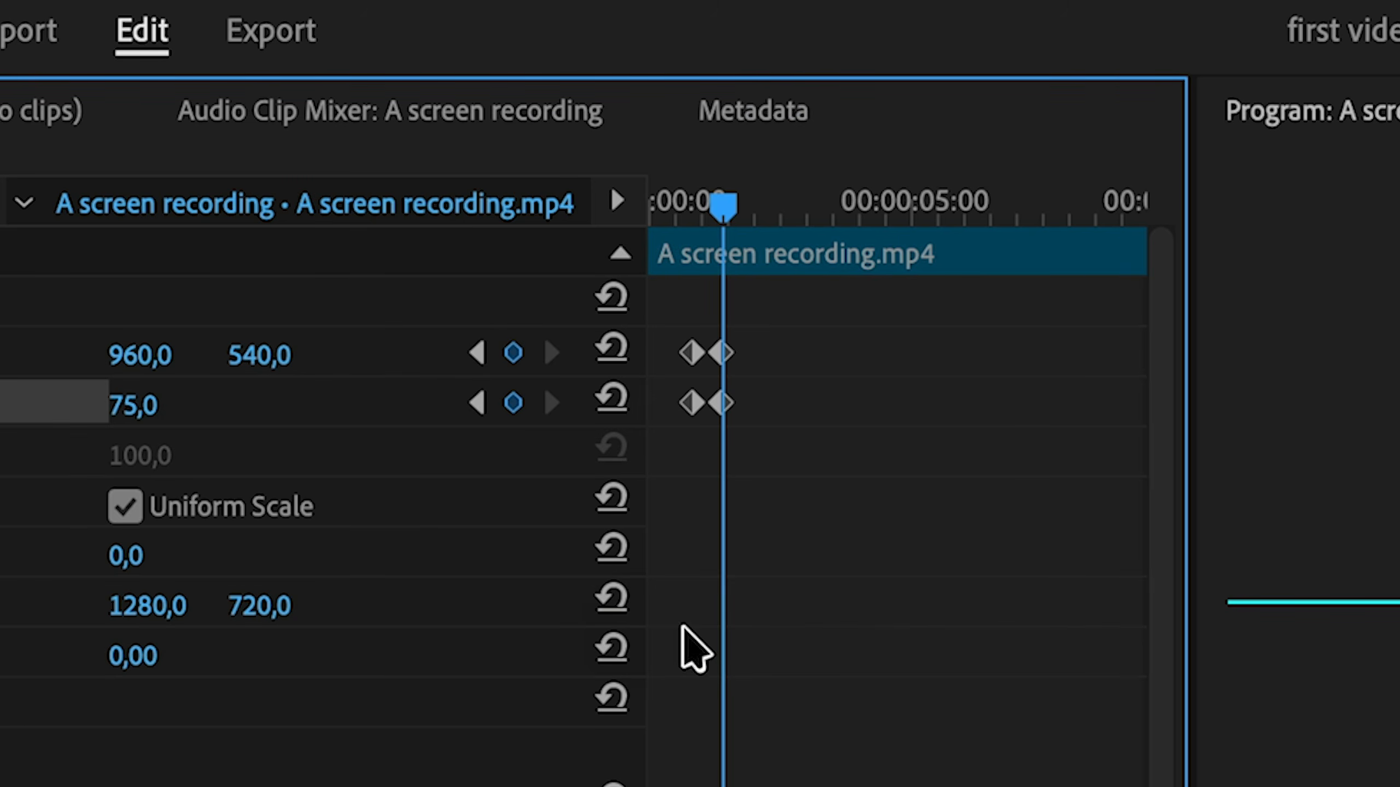
pyautogui.moveTo(772, 475); pyautogui.dragTo(651, 319)
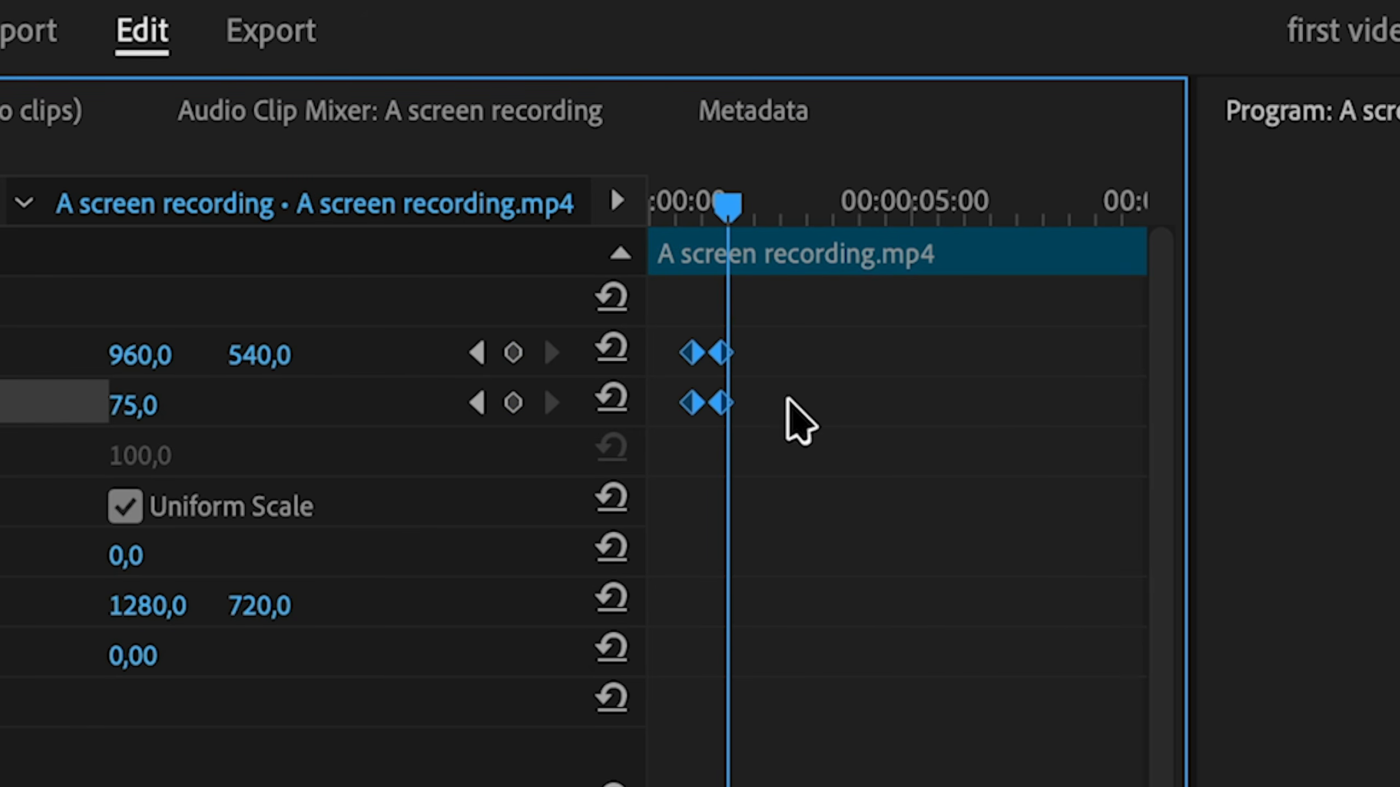
# Try adding more Position and Scale keyframes at two further points along the clip
pyautogui.click(773, 209)
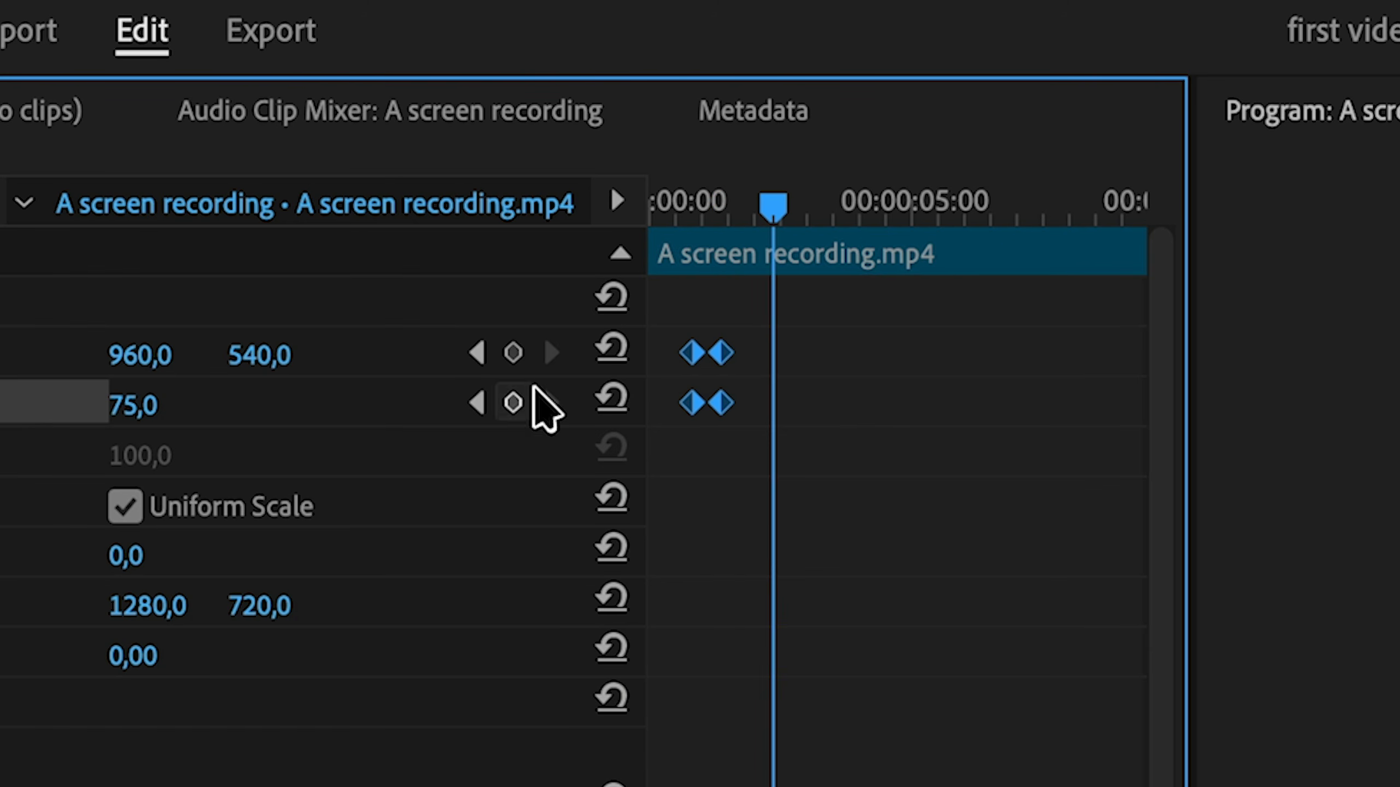
pyautogui.click(523, 350)
pyautogui.click(515, 403)
pyautogui.click(808, 215)
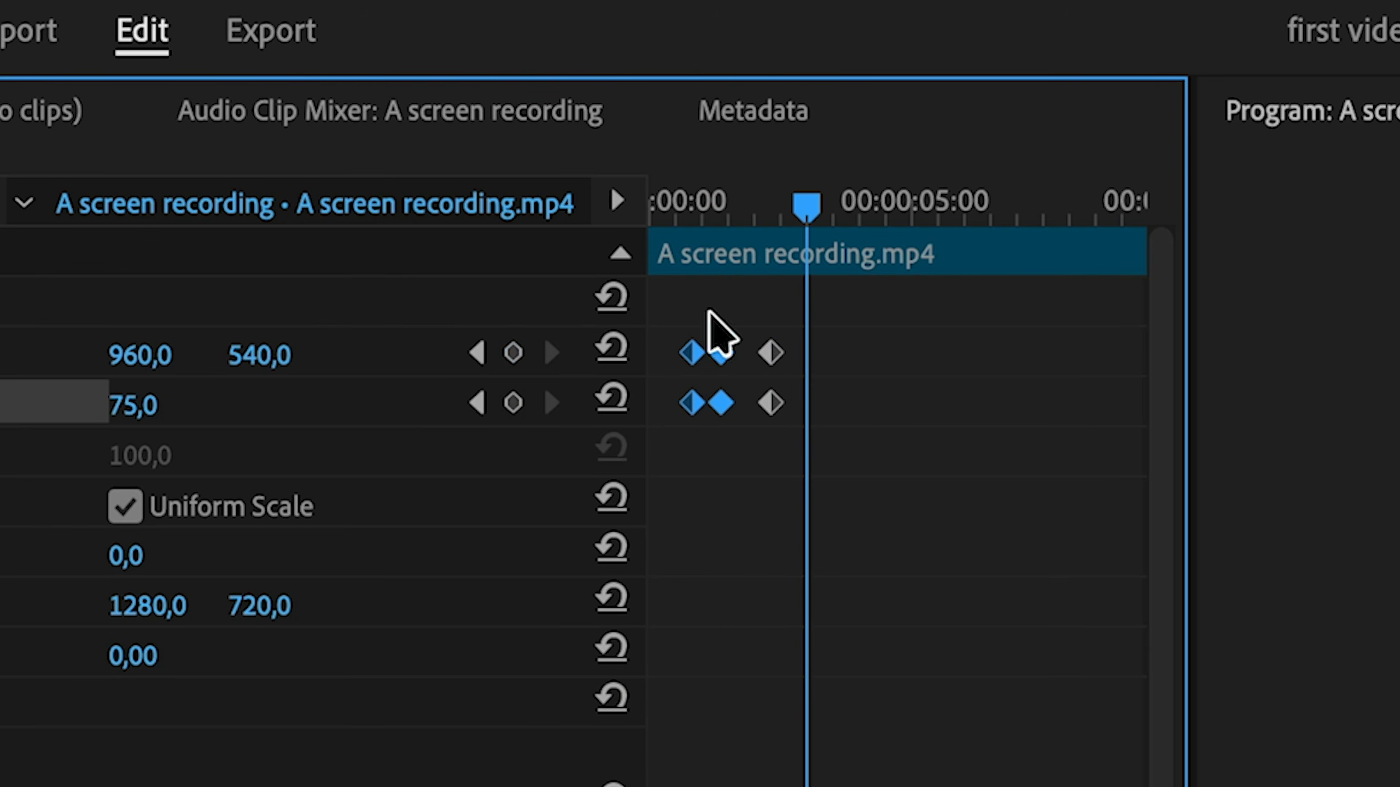
pyautogui.click(524, 350)
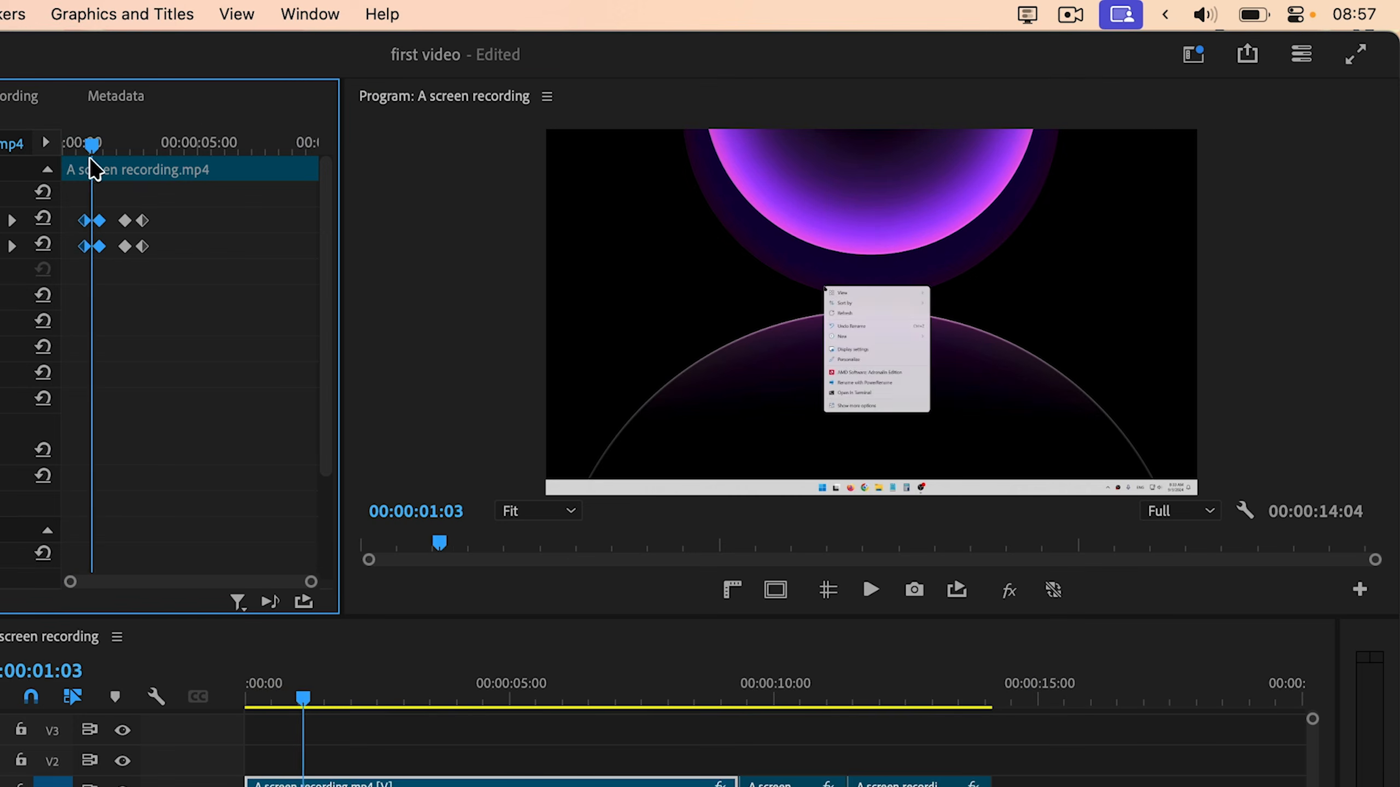
# Review the animation range by moving the playhead to the first keyframes and on to the second ones
pyautogui.moveTo(91, 159)
pyautogui.mouseDown()
pyautogui.moveTo(70, 163)
pyautogui.moveTo(109, 169)
pyautogui.moveTo(73, 181)
pyautogui.moveTo(87, 184)
pyautogui.mouseUp()
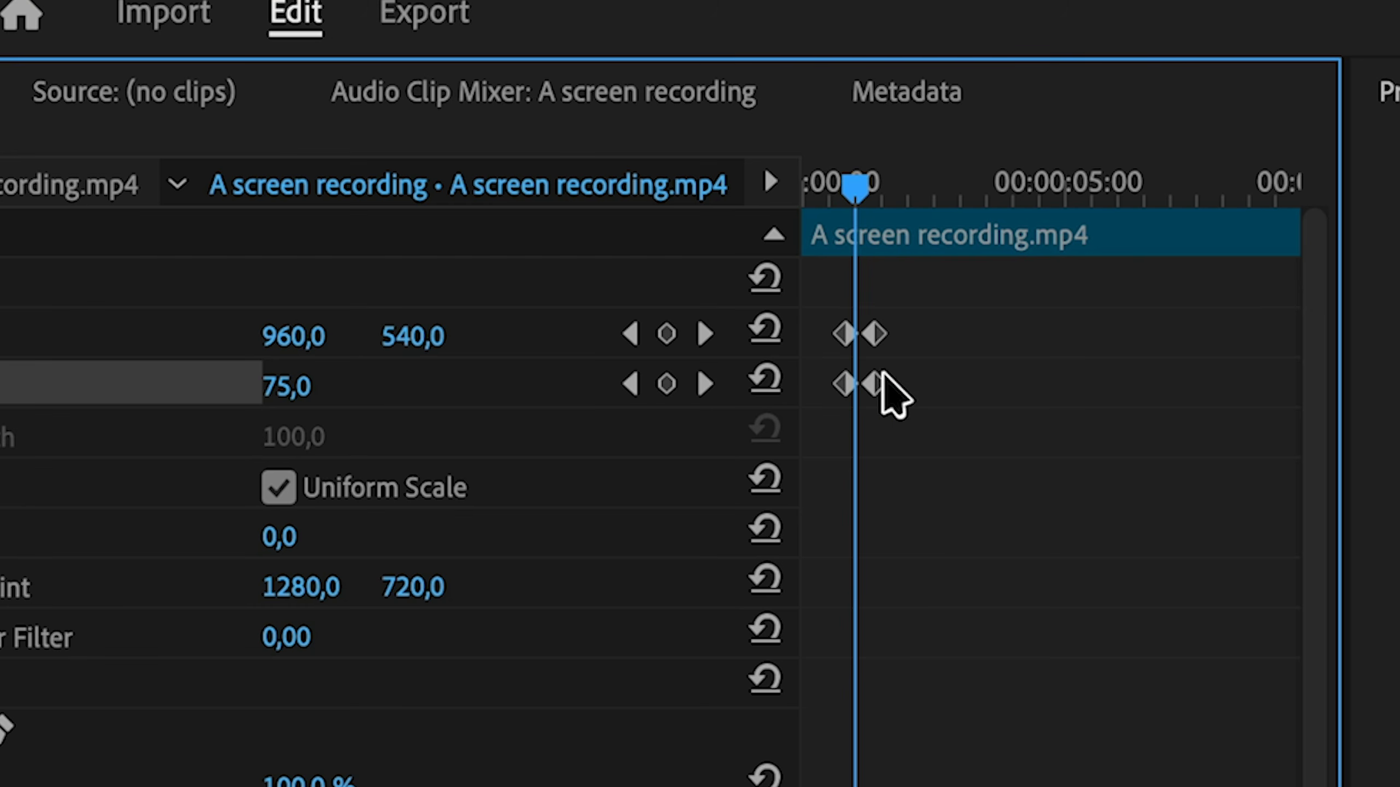
pyautogui.moveTo(856, 191); pyautogui.dragTo(847, 187)
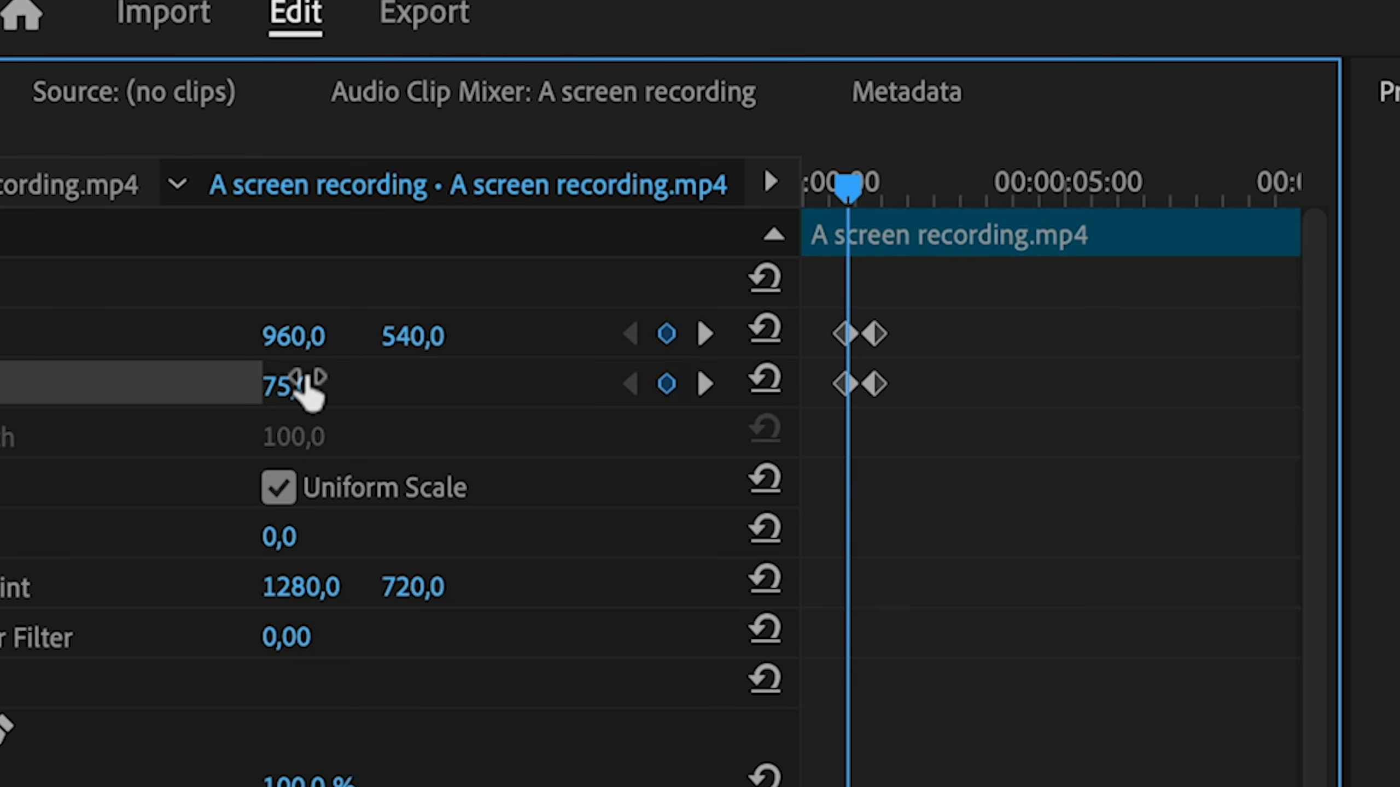
pyautogui.click(875, 190)
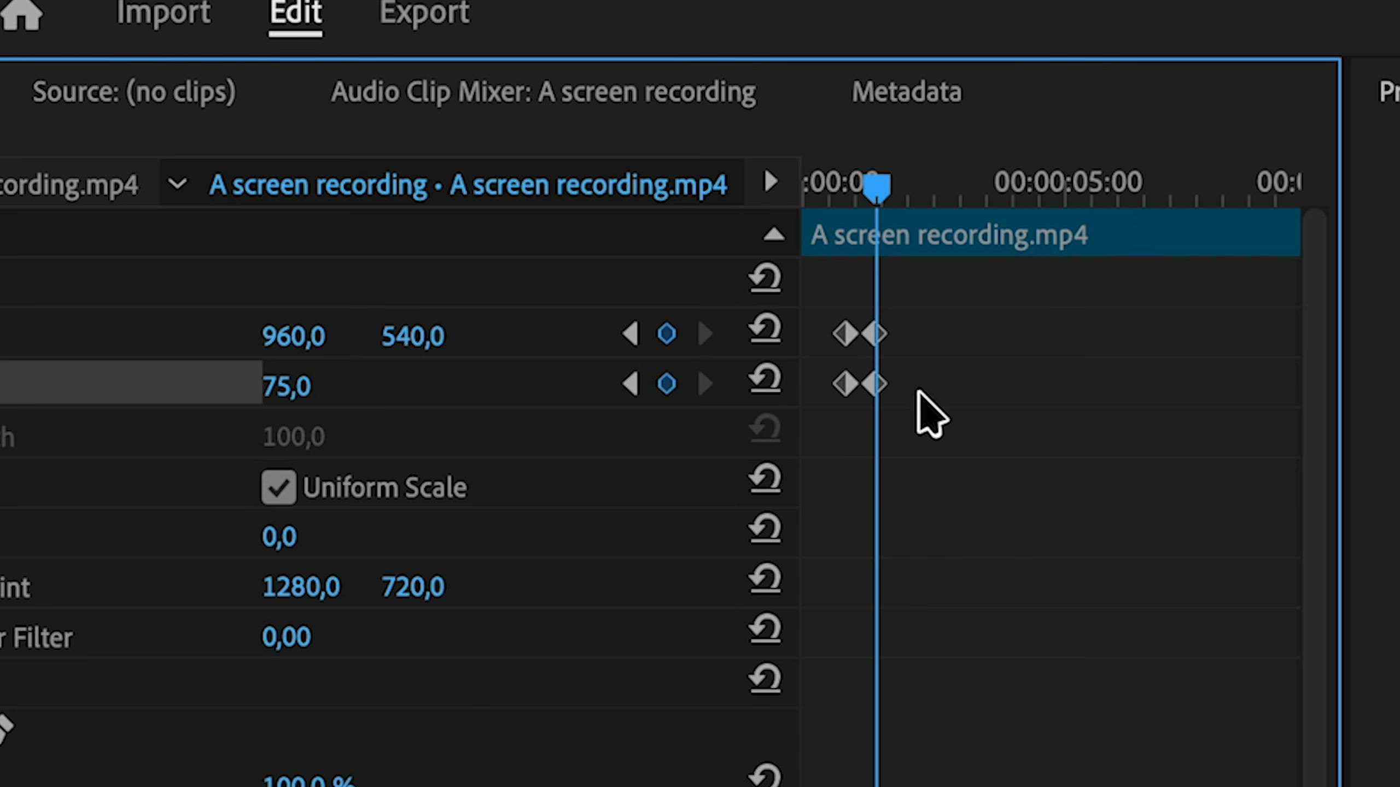
# Try setting the scale to 125 at a point past the second pair of keyframes
pyautogui.click(888, 188)
pyautogui.moveTo(887, 187); pyautogui.dragTo(903, 209)
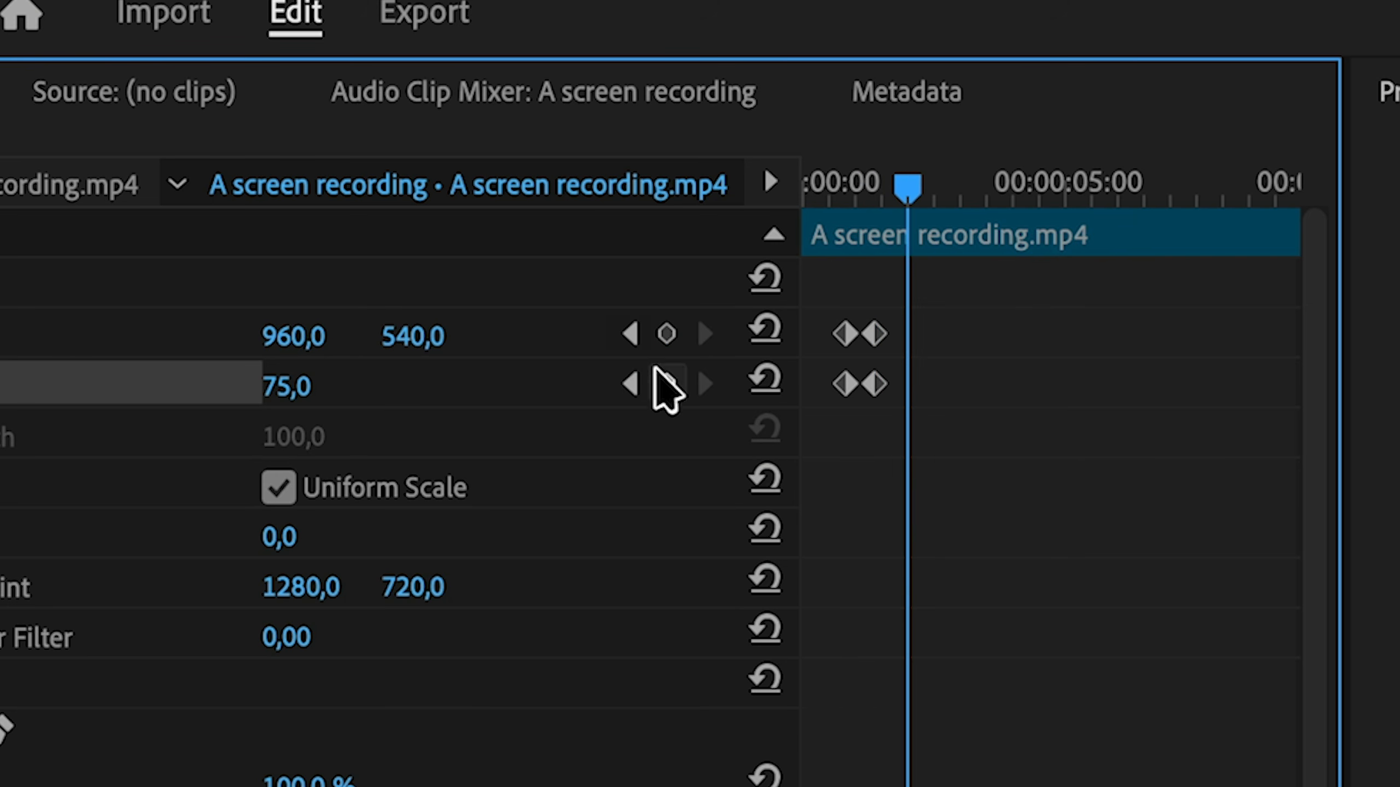
pyautogui.moveTo(316, 394); pyautogui.dragTo(331, 394)
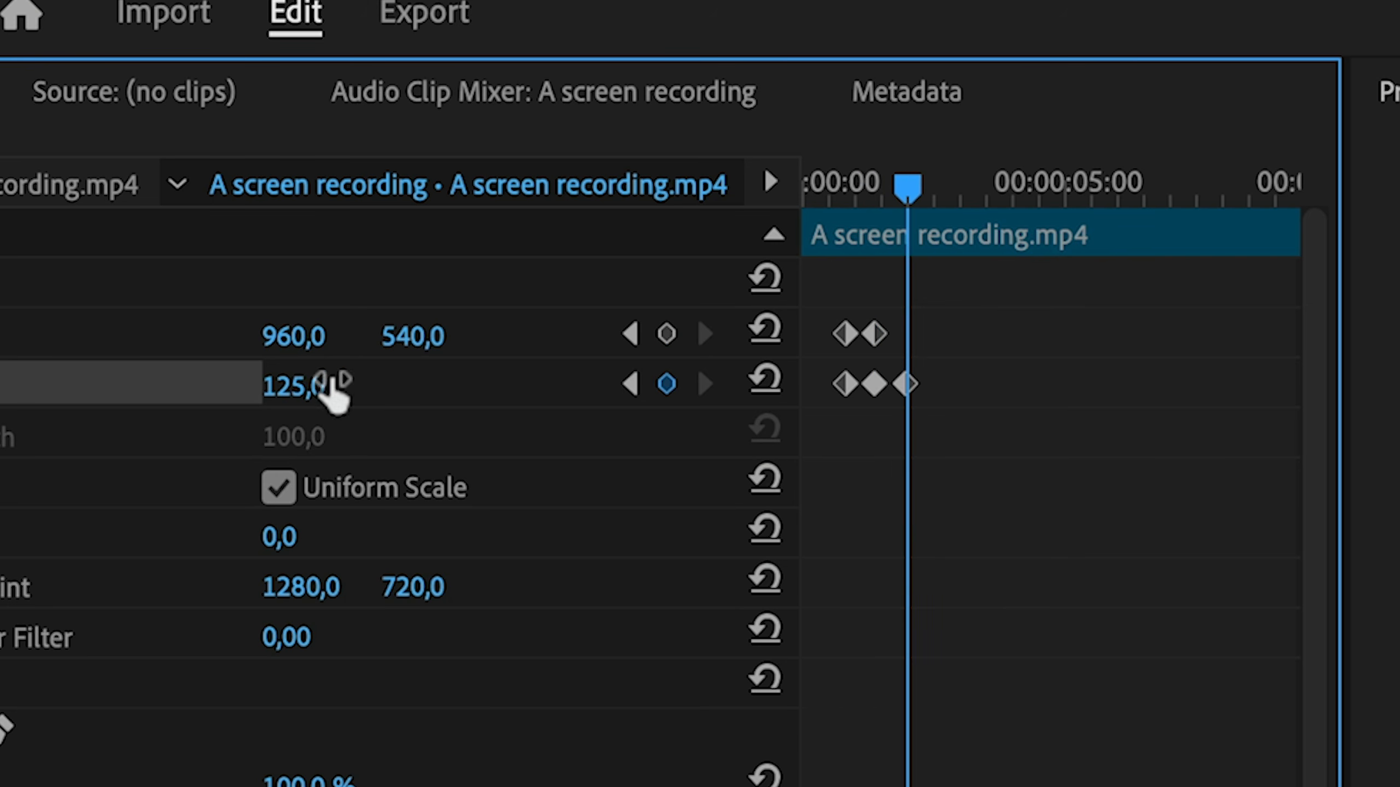
pyautogui.hotkey('ctrl', 'z')
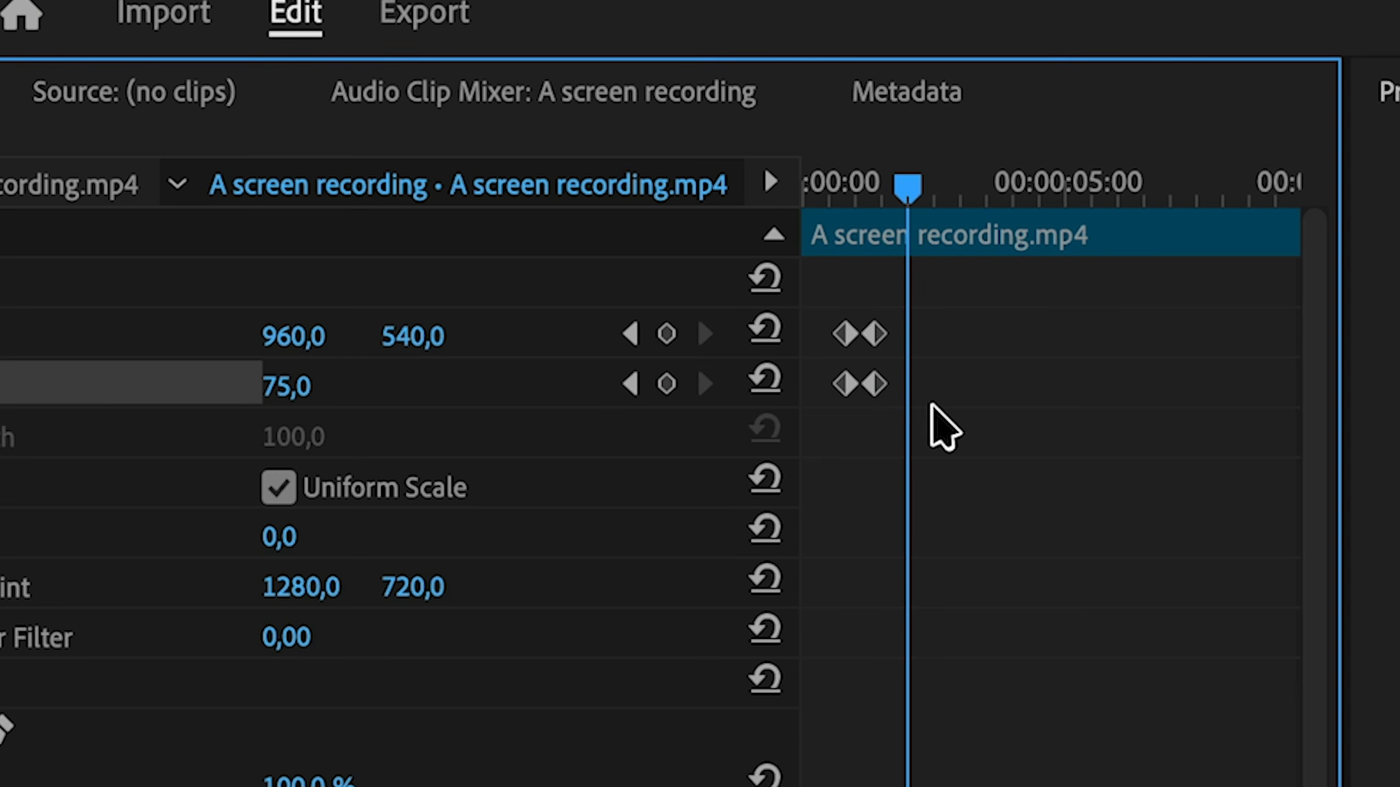
# At the second pair of keyframes, set Scale to 182 and, with the guides shown, move the clip to Position 960, 380
pyautogui.moveTo(909, 201); pyautogui.dragTo(878, 187)
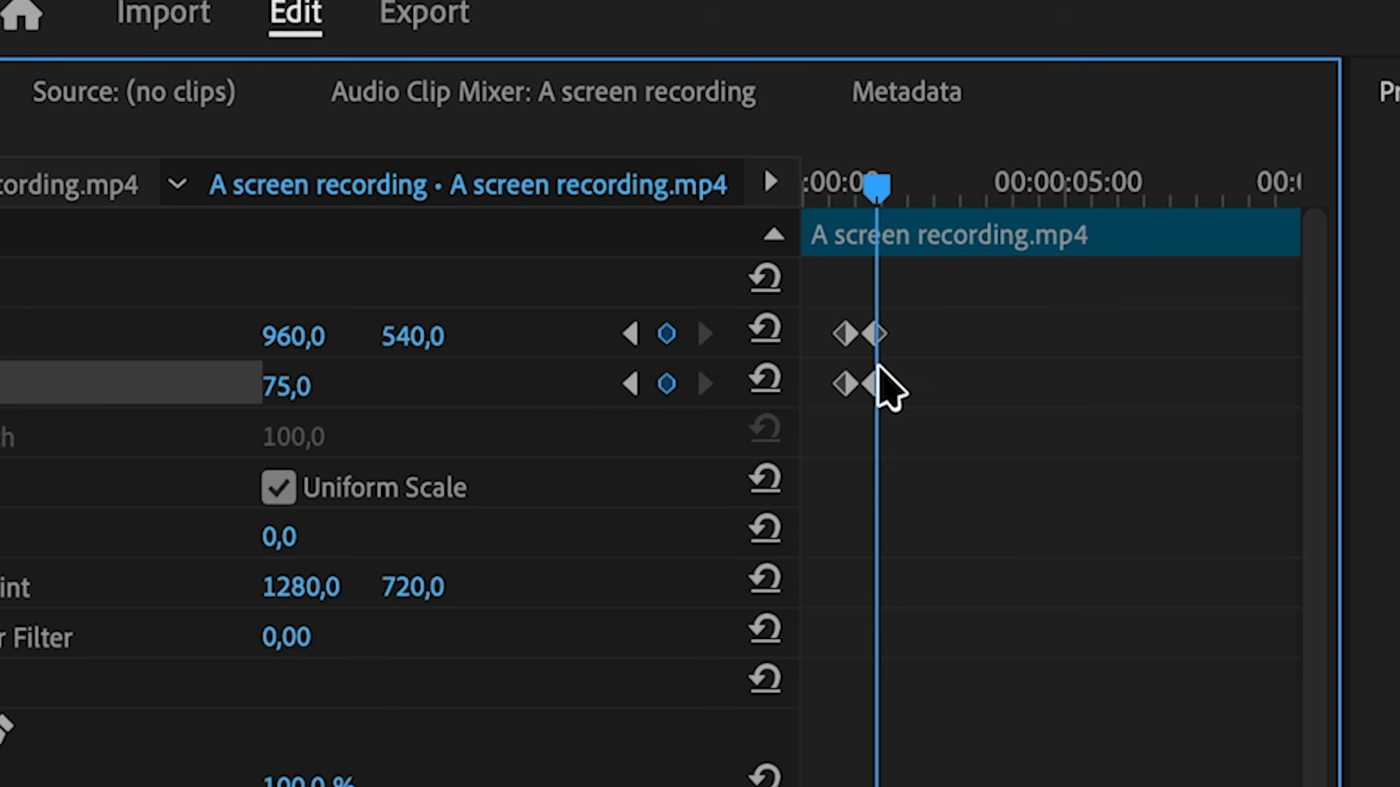
pyautogui.moveTo(880, 238)
pyautogui.mouseDown()
pyautogui.moveTo(906, 238)
pyautogui.moveTo(852, 241)
pyautogui.moveTo(893, 251)
pyautogui.mouseUp()
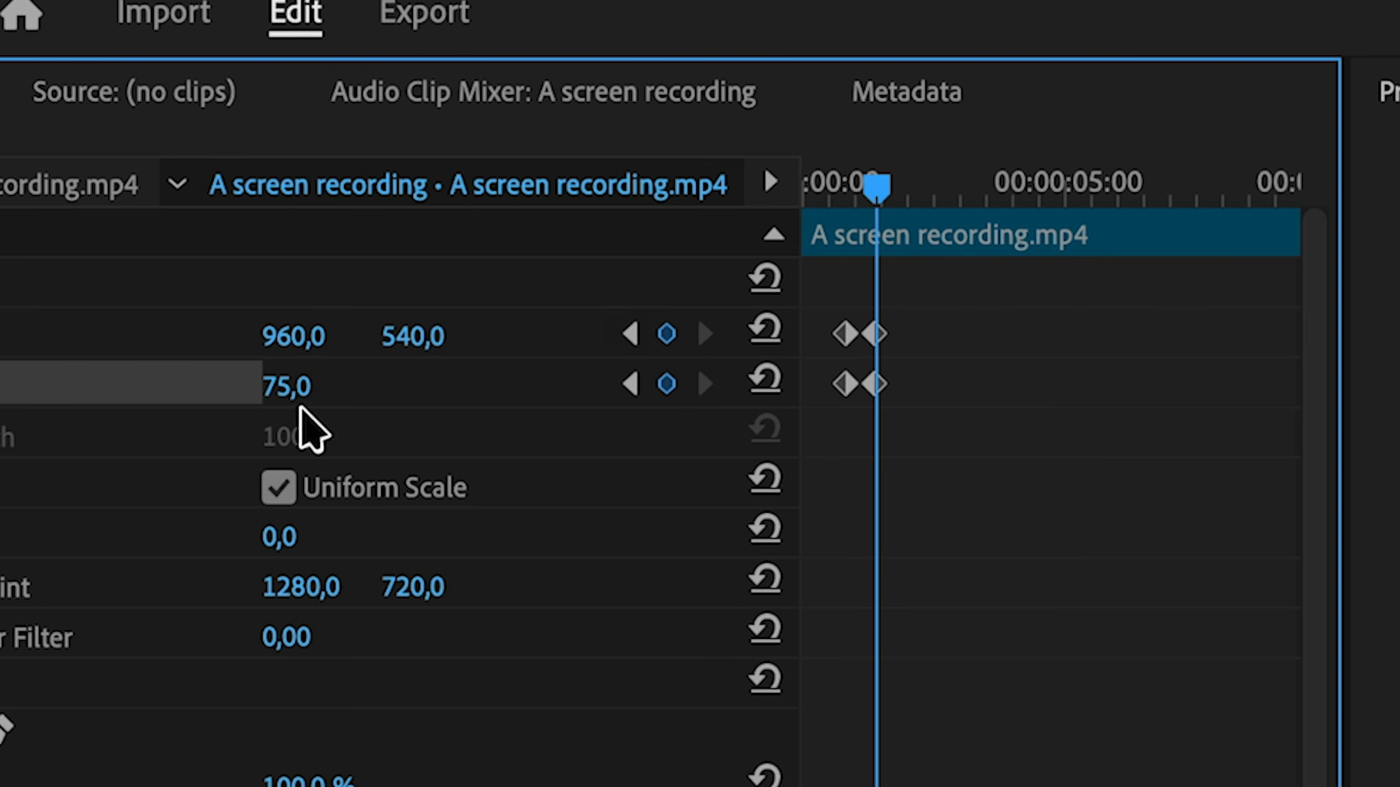
pyautogui.moveTo(312, 386); pyautogui.dragTo(320, 386)
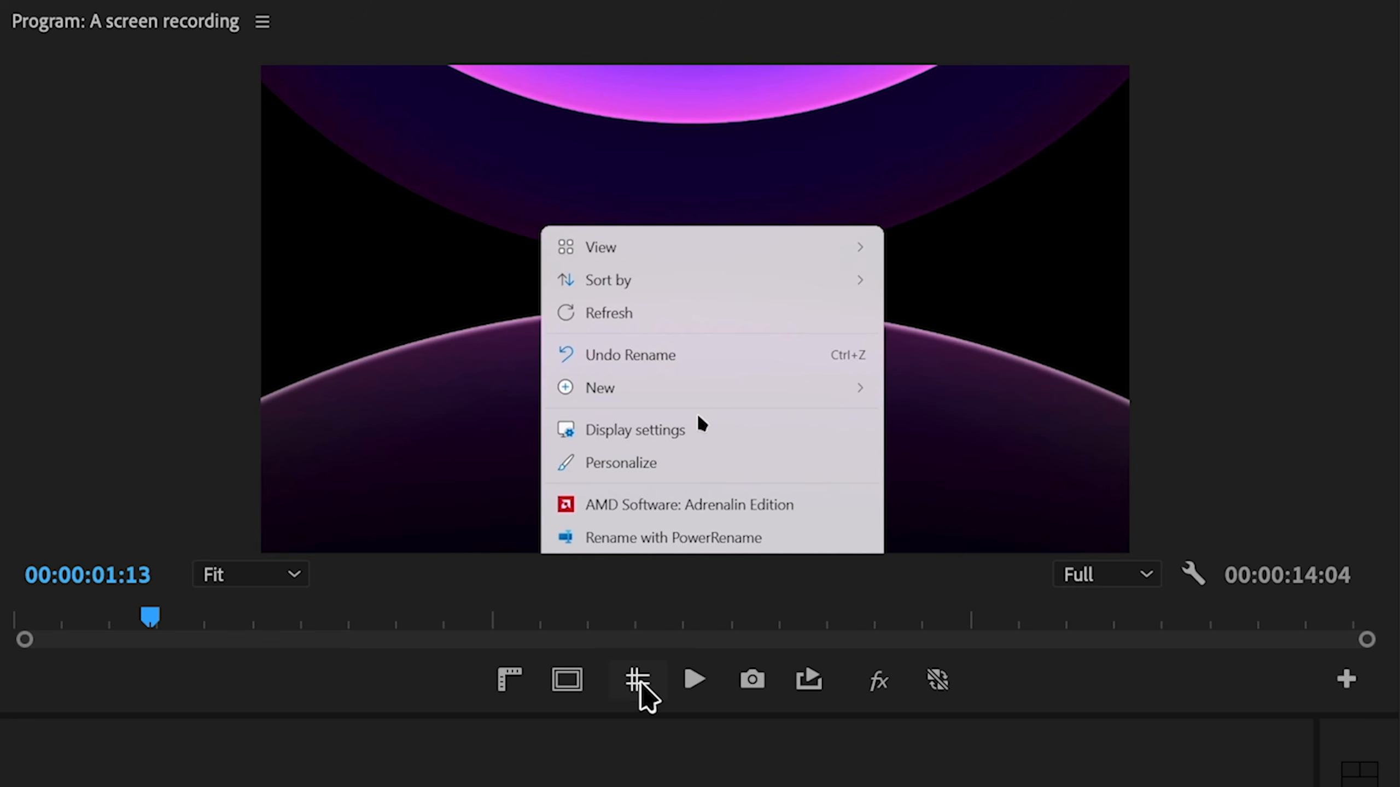
pyautogui.click(638, 681)
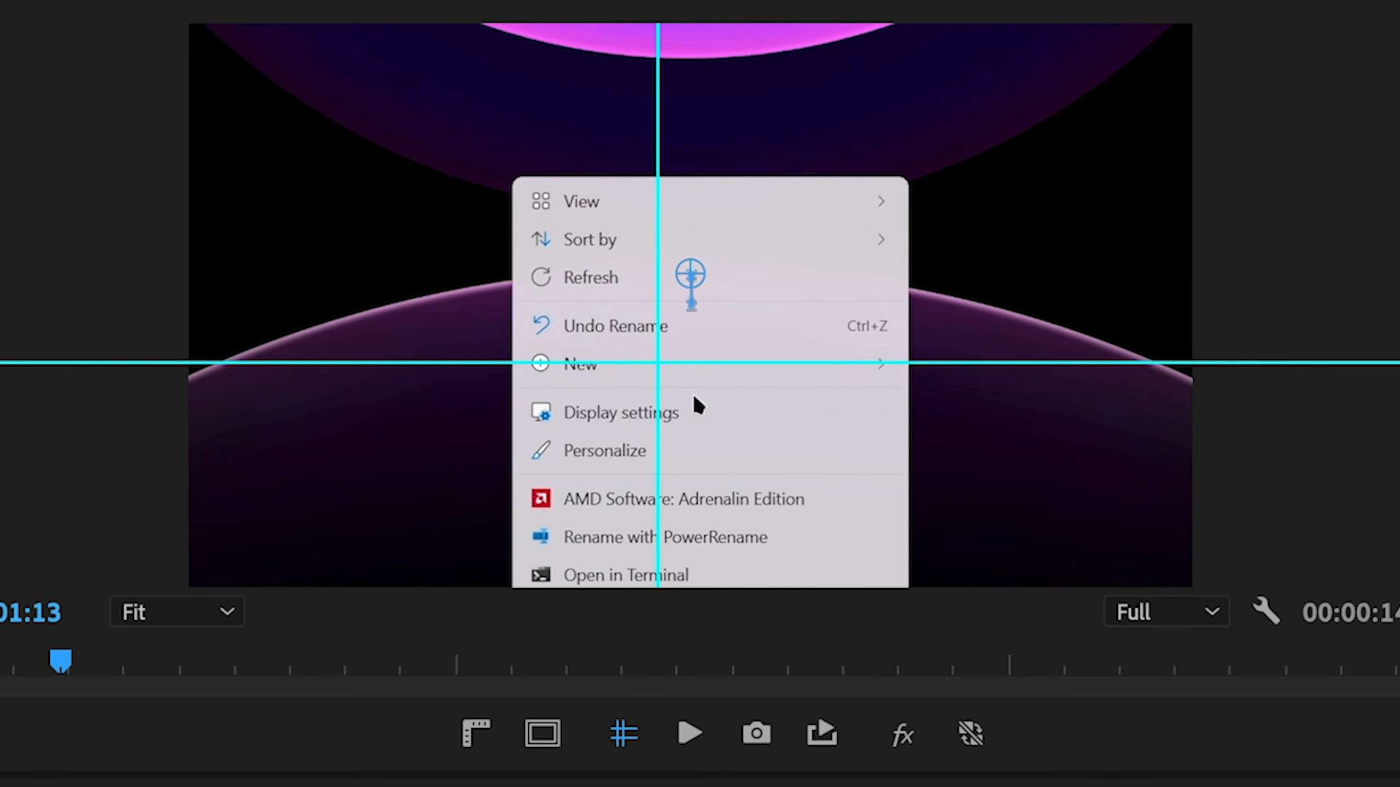
pyautogui.moveTo(691, 391); pyautogui.dragTo(695, 347)
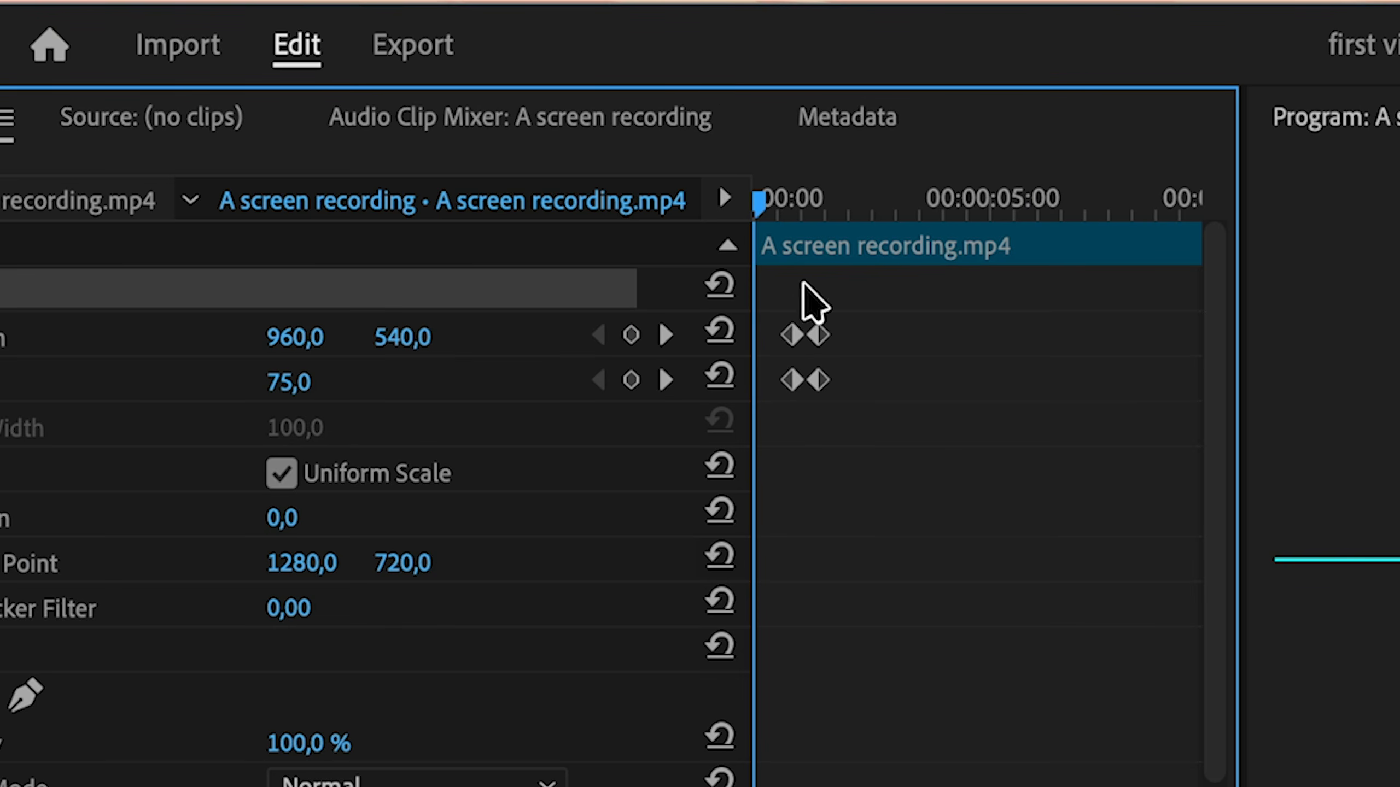
# Compare the Position and Scale values at the first and second keyframes and play back the zoom
pyautogui.moveTo(767, 205); pyautogui.dragTo(793, 208)
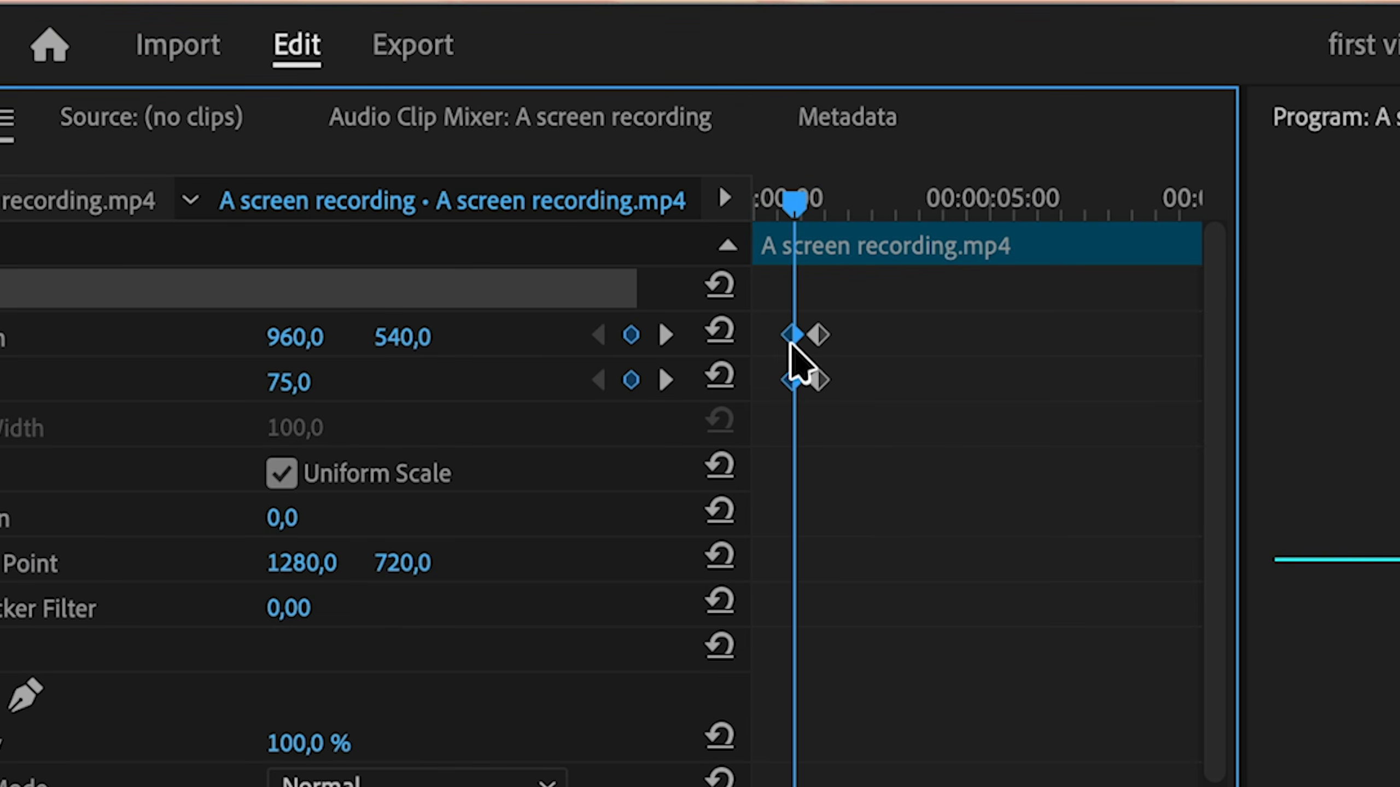
pyautogui.moveTo(759, 290); pyautogui.dragTo(871, 458)
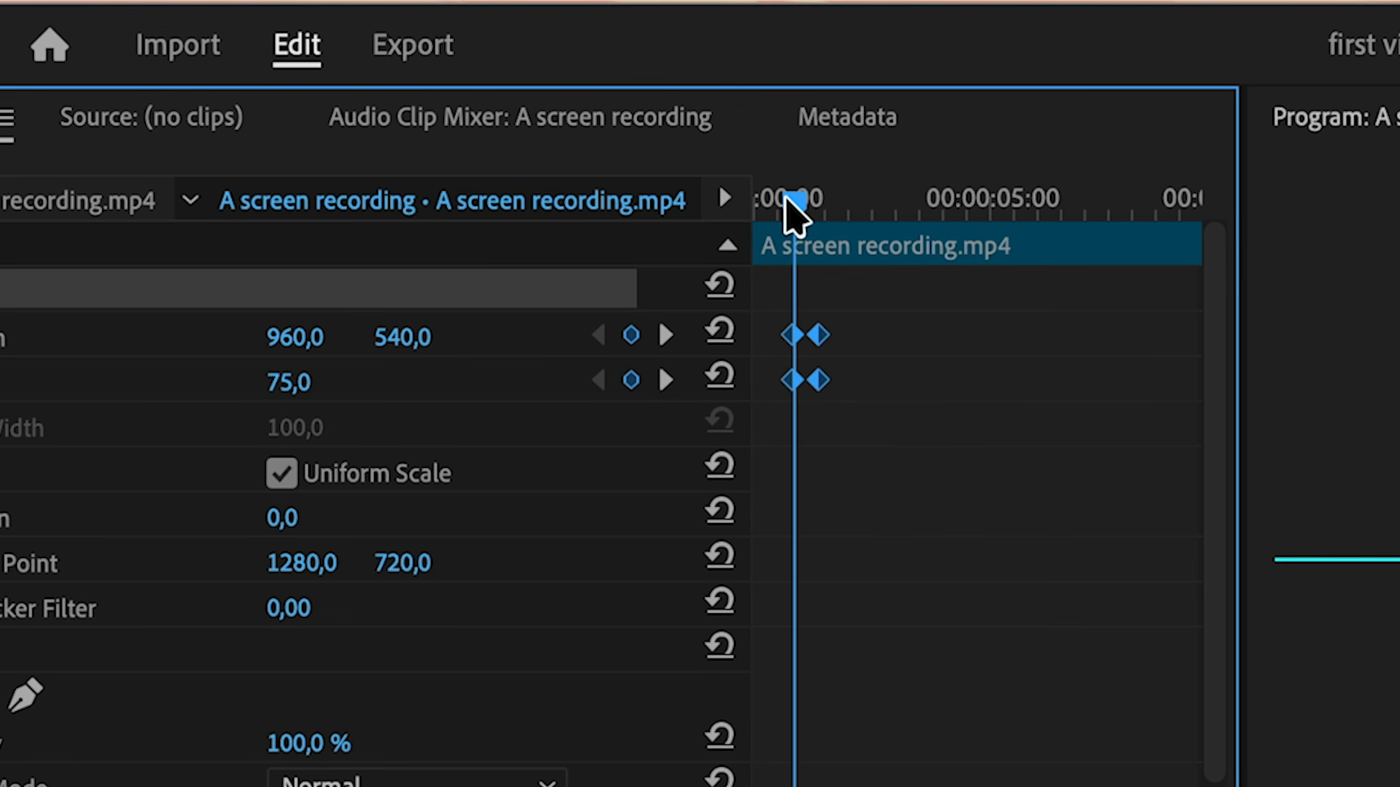
pyautogui.moveTo(790, 199); pyautogui.dragTo(808, 204)
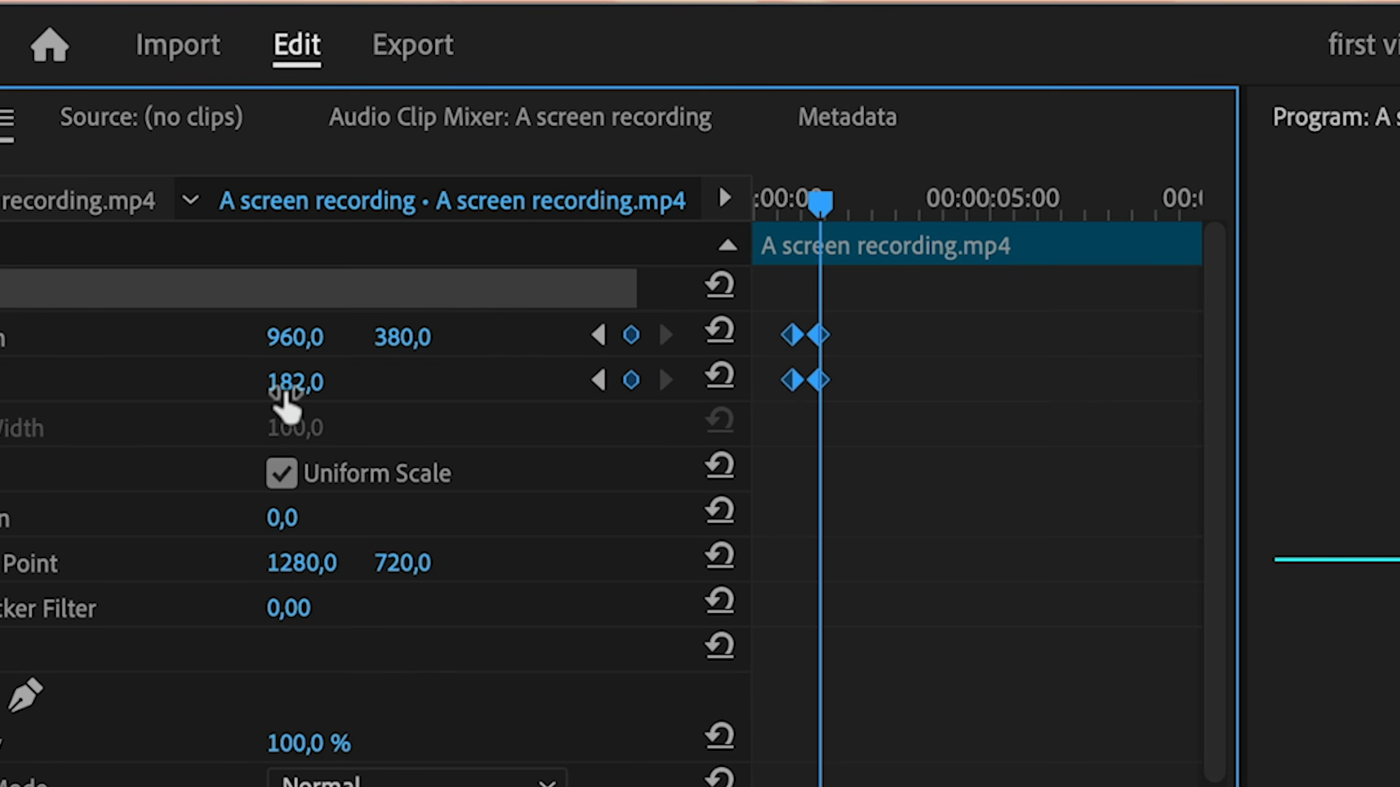
pyautogui.moveTo(819, 204)
pyautogui.mouseDown()
pyautogui.moveTo(797, 205)
pyautogui.moveTo(819, 202)
pyautogui.mouseUp()
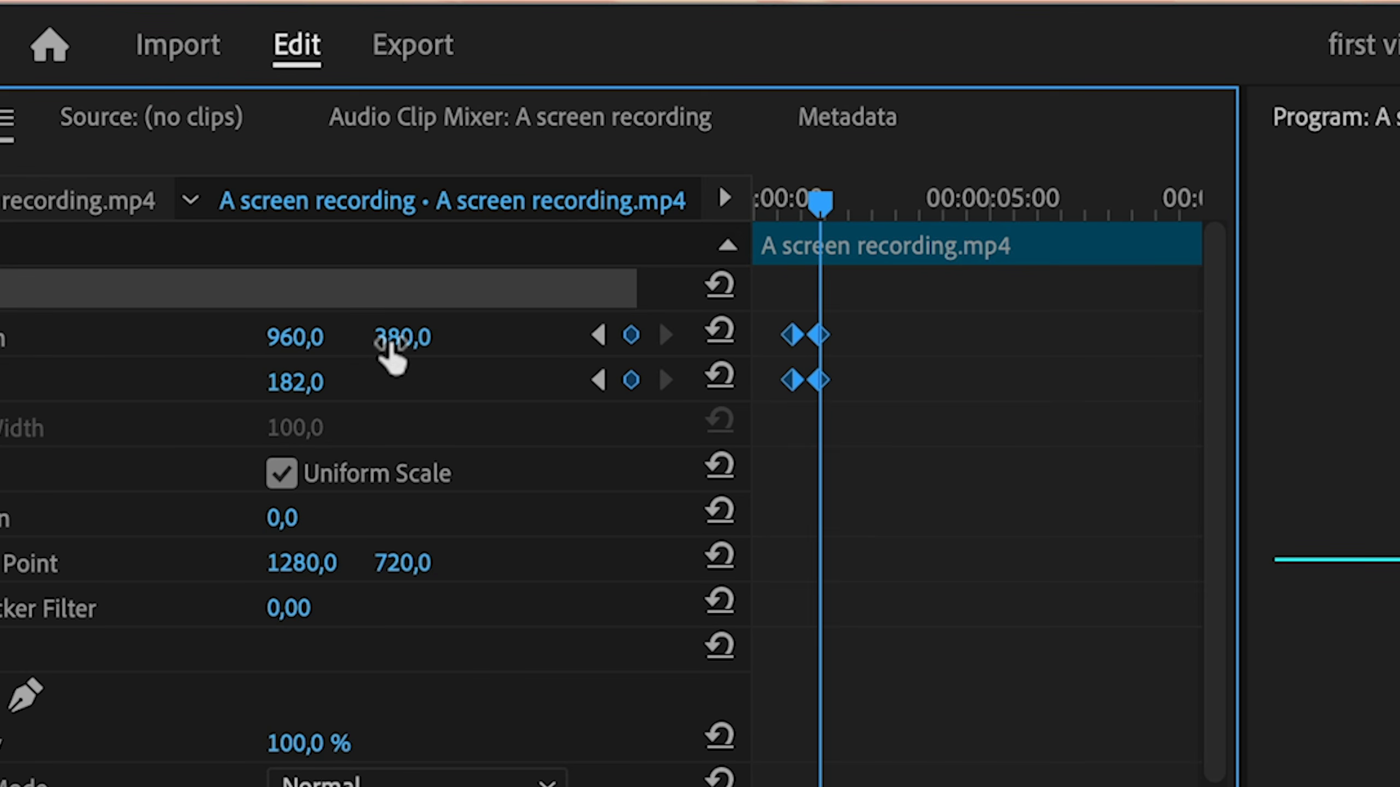
pyautogui.press('space')
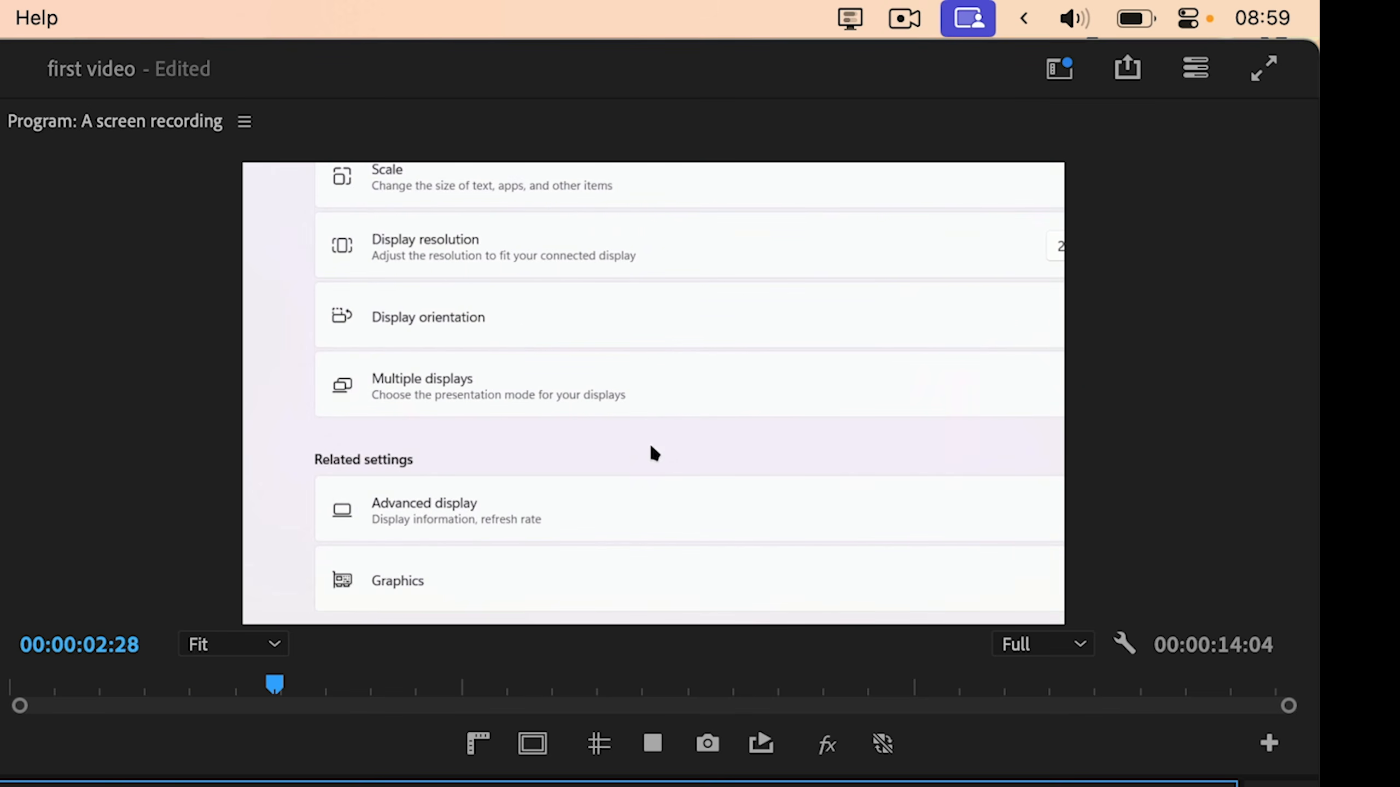
# Speed up the zoom by moving the second pair of Position and Scale keyframes closer to the first, and play it back
pyautogui.press('space')
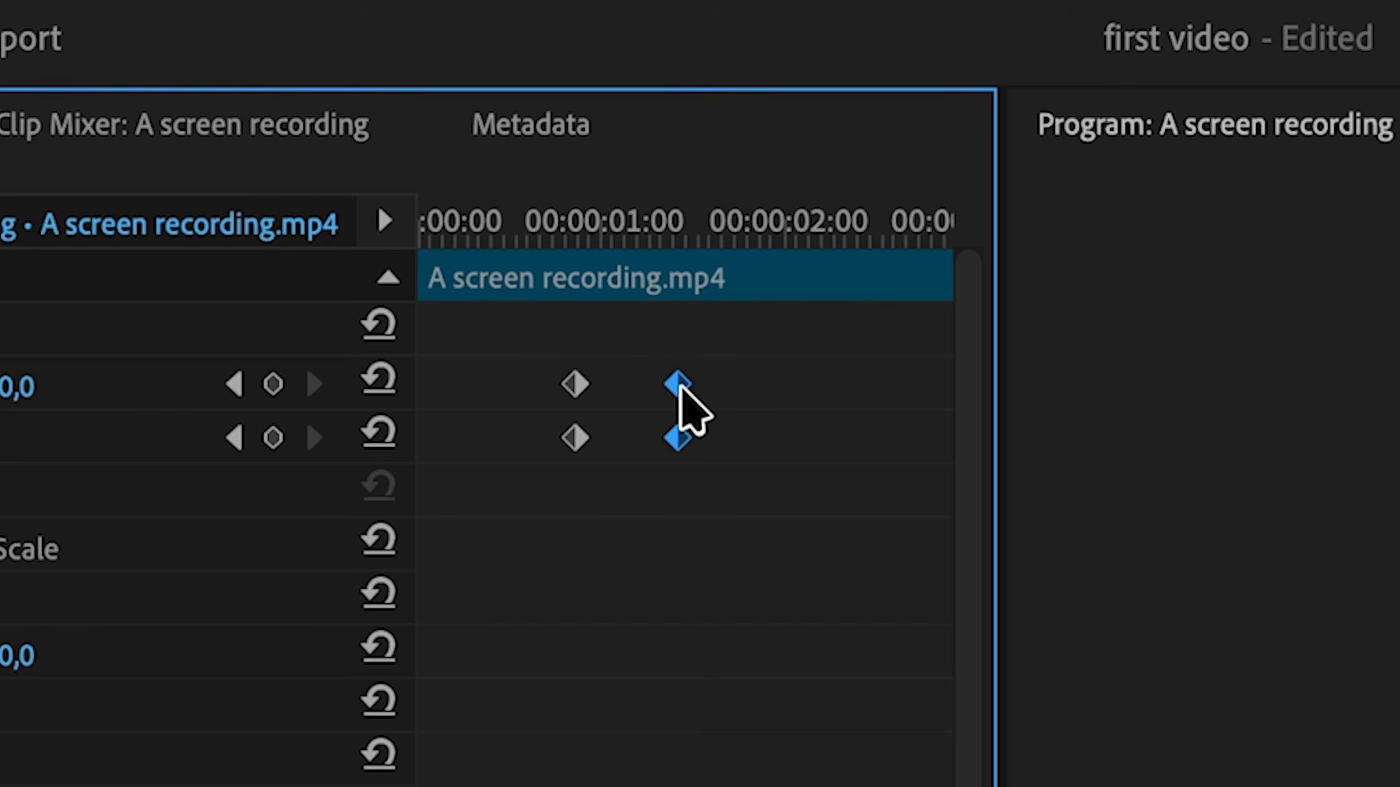
pyautogui.moveTo(672, 391); pyautogui.dragTo(636, 390)
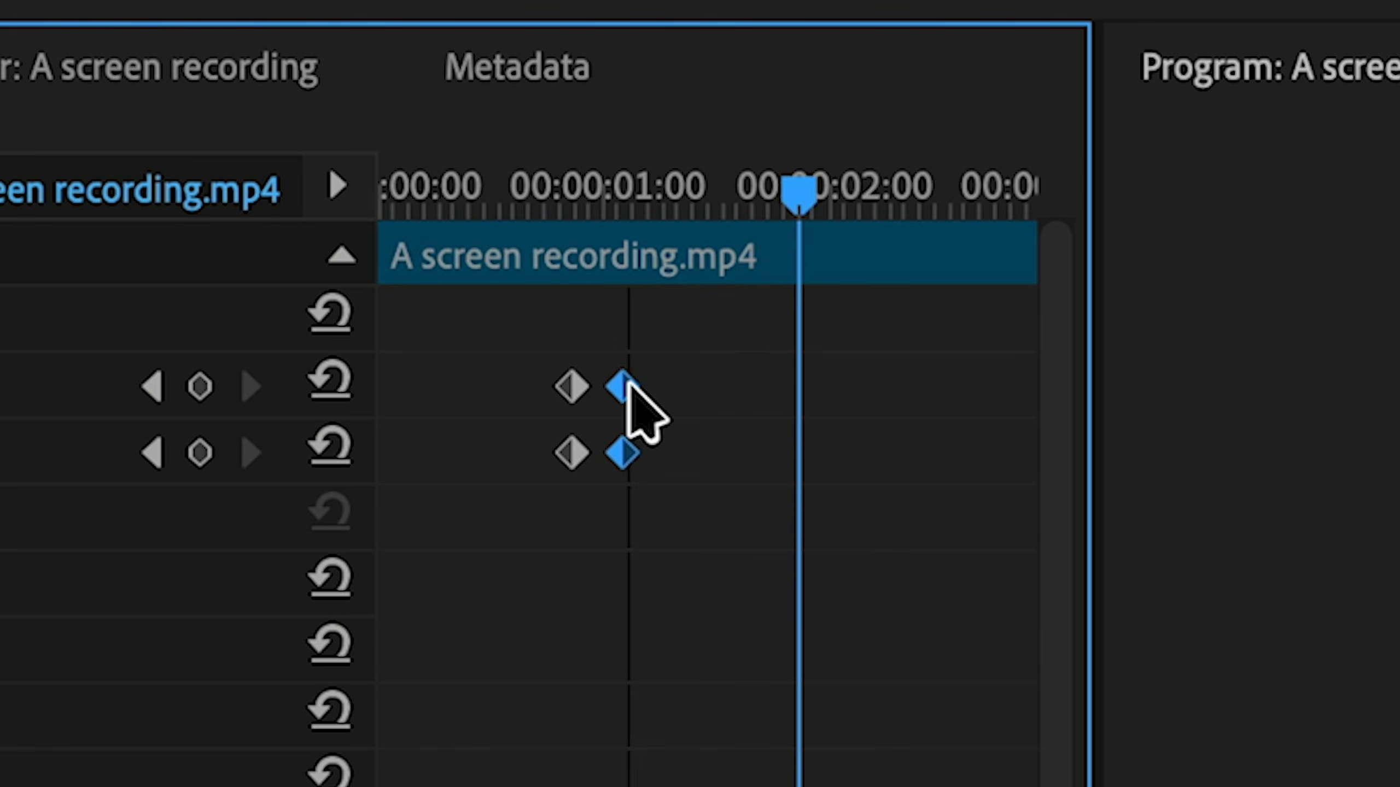
pyautogui.moveTo(794, 199); pyautogui.dragTo(384, 203)
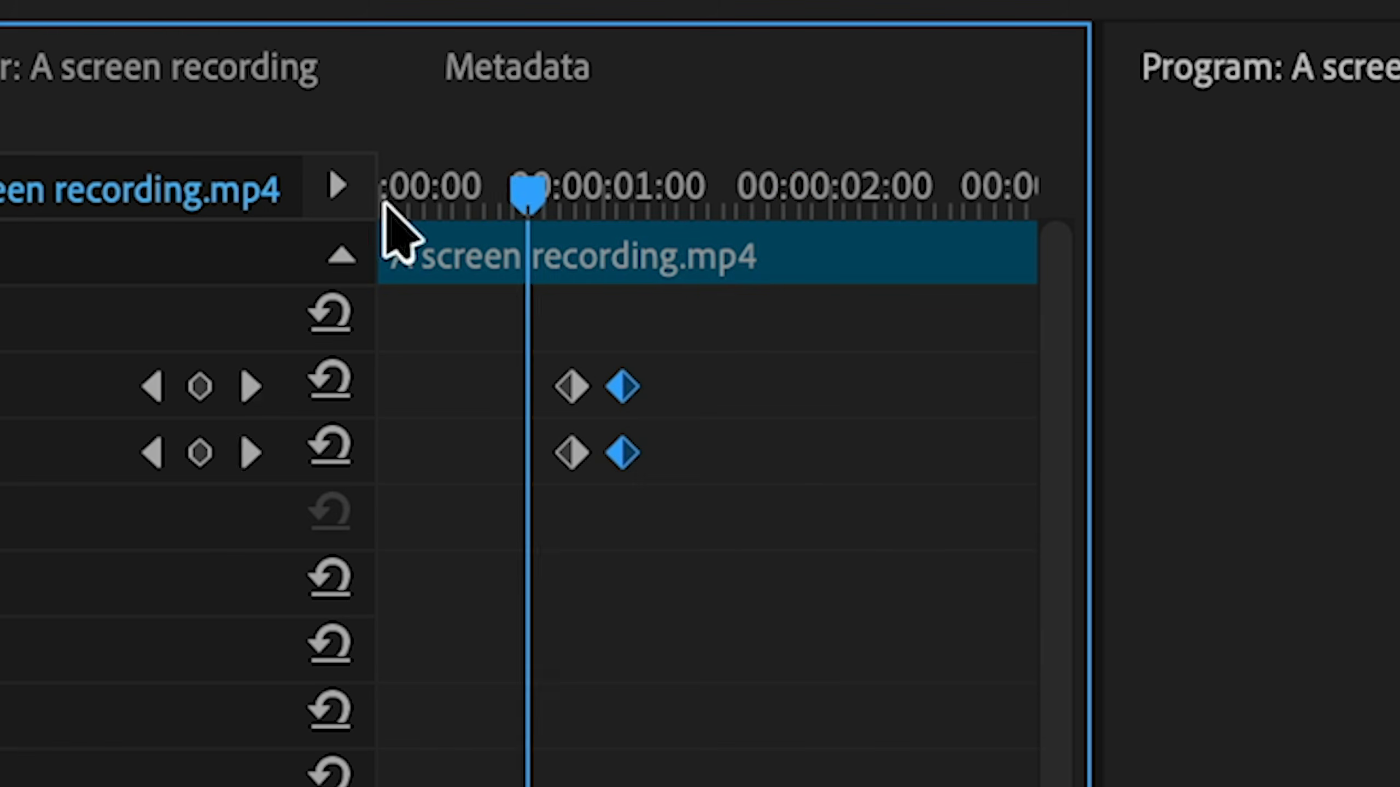
pyautogui.press('space')
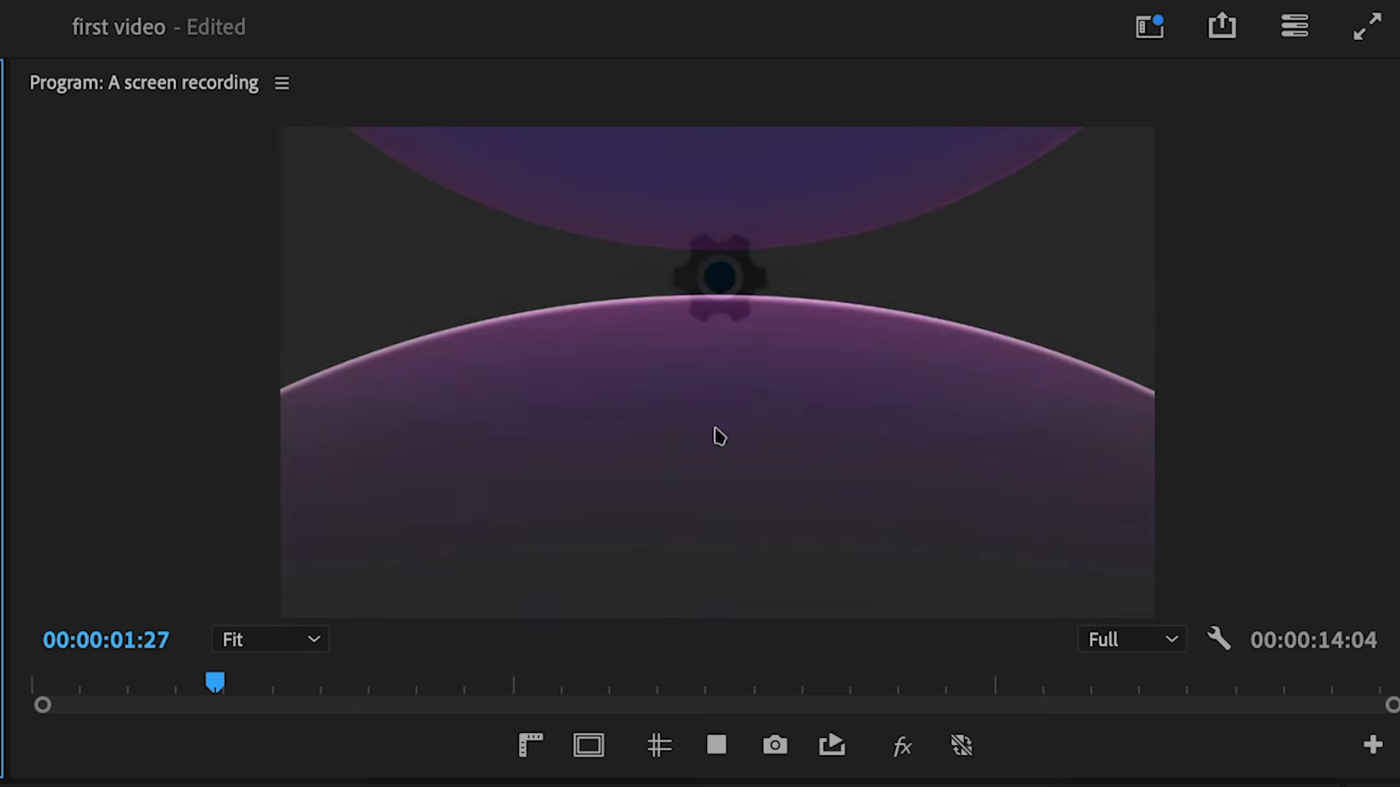
pyautogui.press('space')
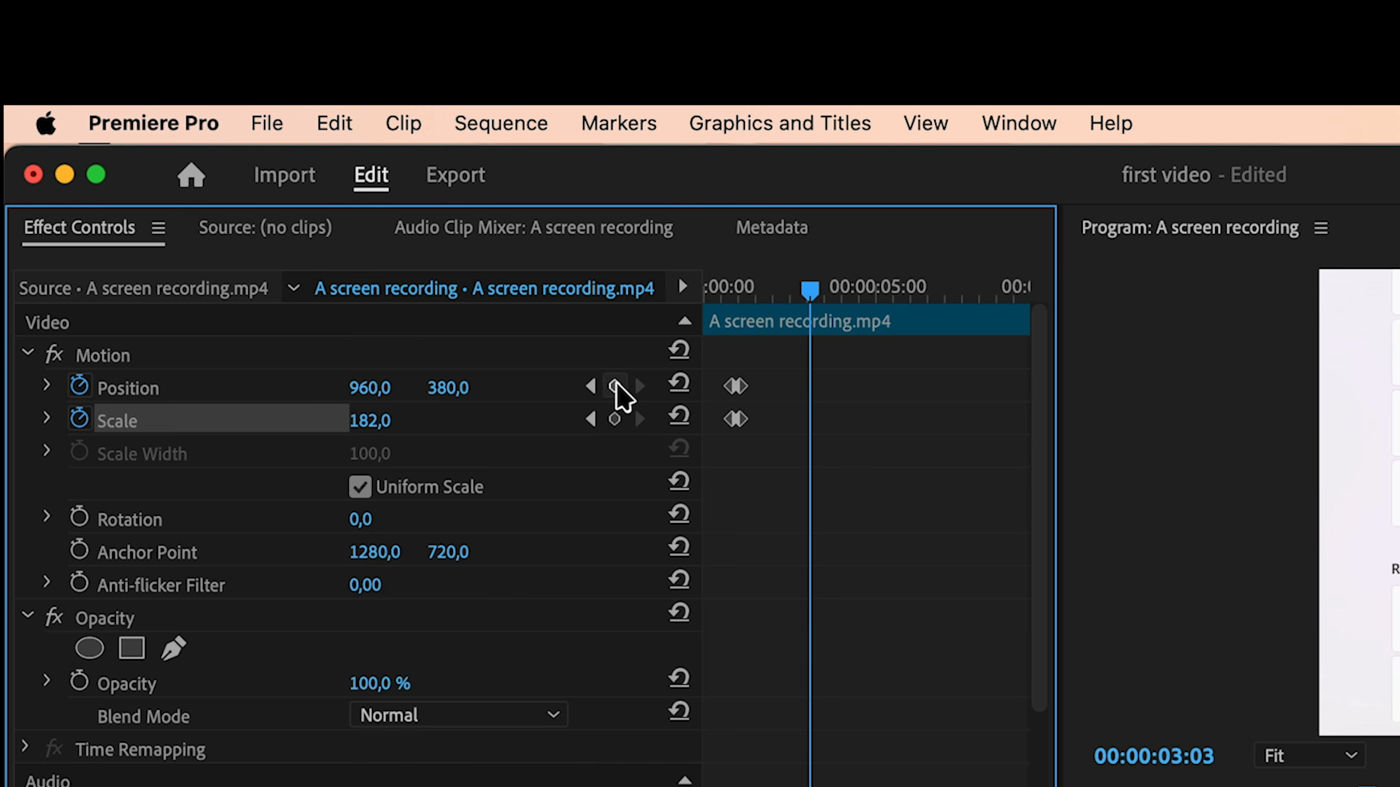
# Add a Position and a Scale keyframe at 00:00:03:03 that hold the zoomed framing, and select both
pyautogui.click(614, 386)
pyautogui.click(615, 419)
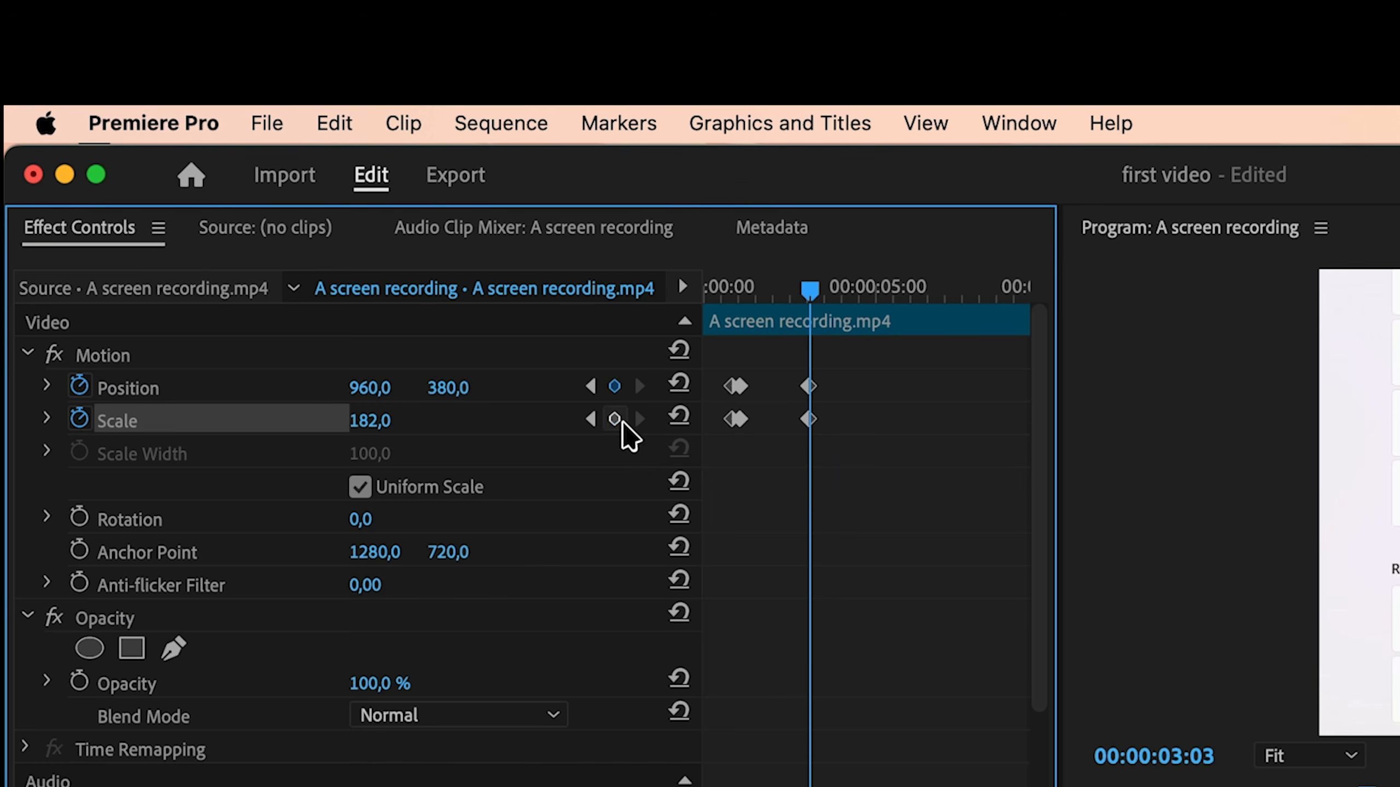
pyautogui.moveTo(825, 433); pyautogui.dragTo(763, 345)
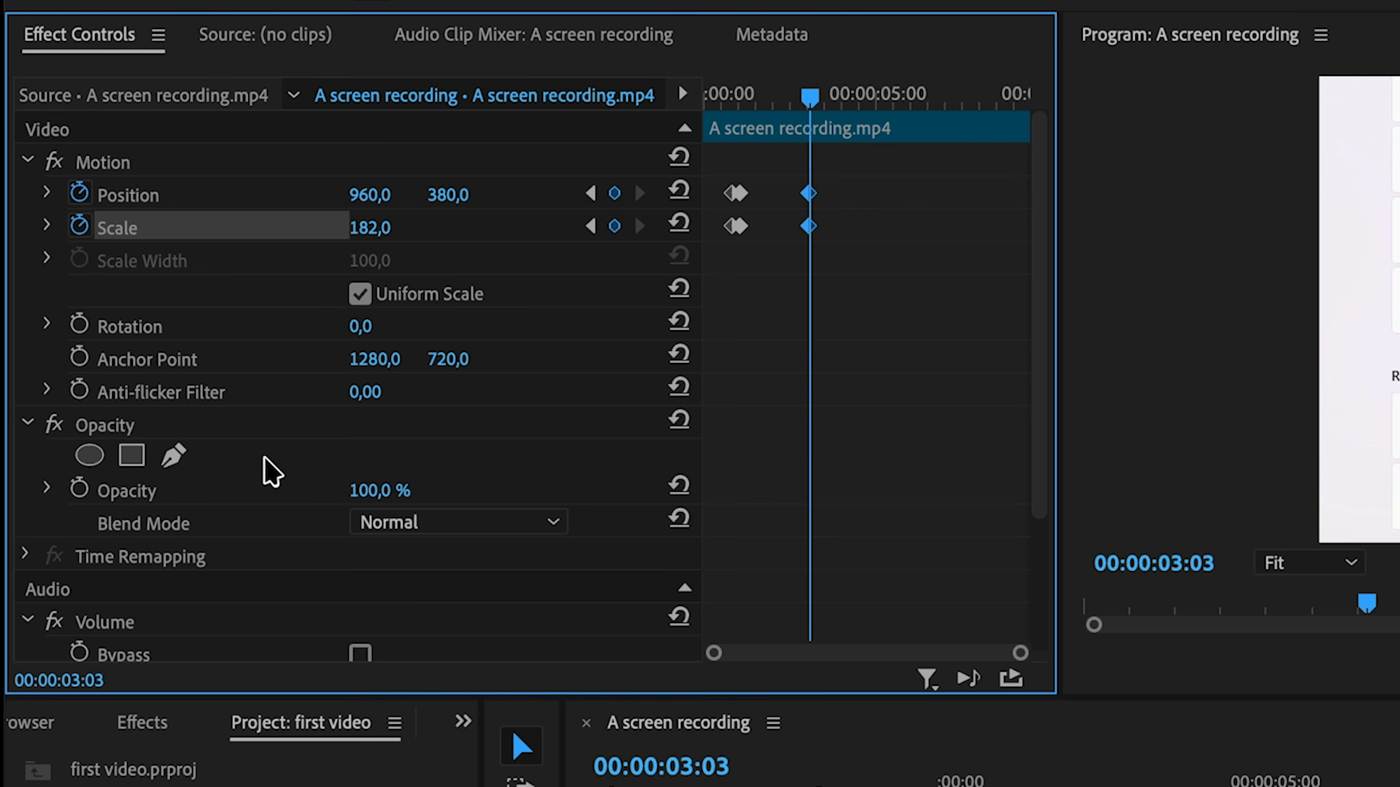
# Try animating Opacity with a keyframe at 00:00:03:03 and a second one slightly further on at 21%
pyautogui.click(80, 488)
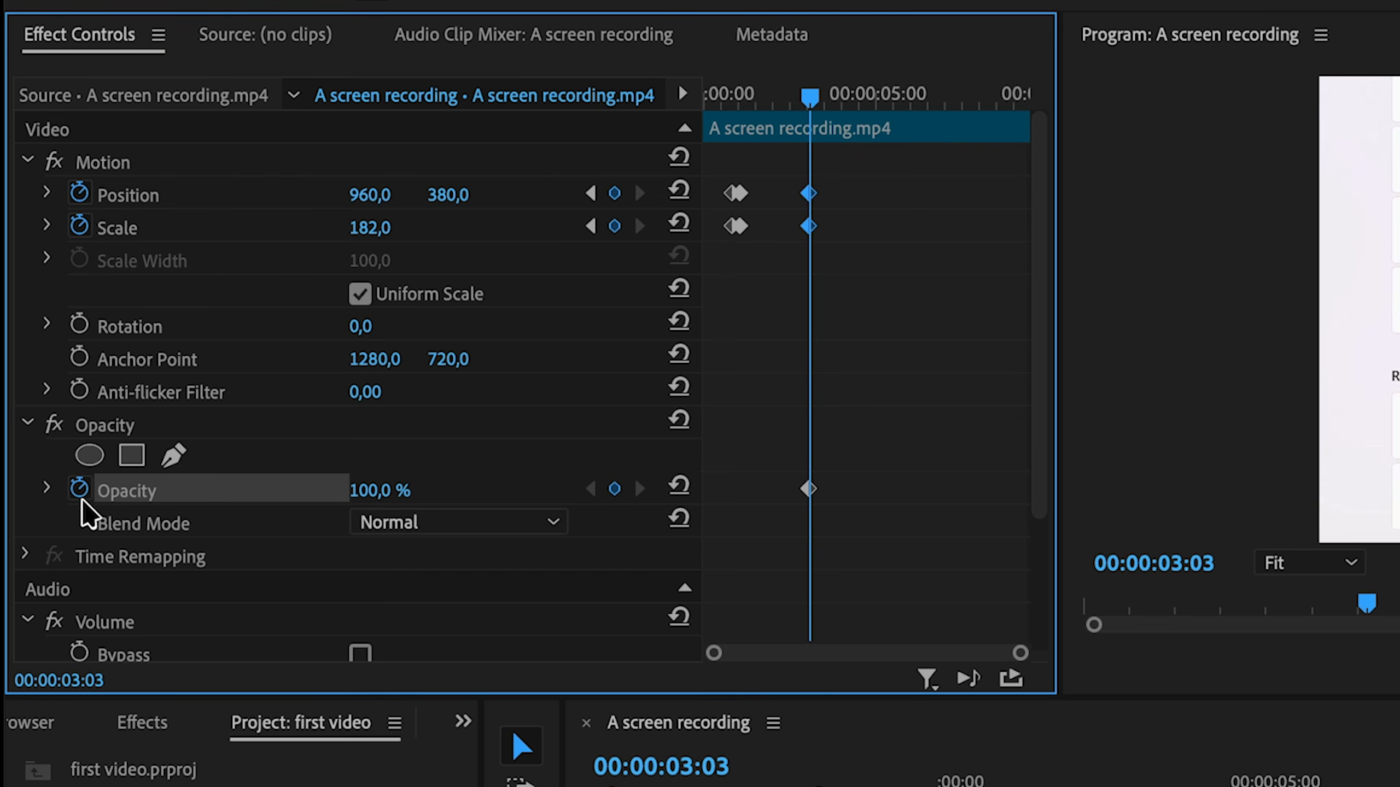
pyautogui.moveTo(809, 98); pyautogui.dragTo(836, 100)
pyautogui.moveTo(380, 490)
pyautogui.mouseDown()
pyautogui.moveTo(358, 489)
pyautogui.moveTo(393, 491)
pyautogui.mouseUp()
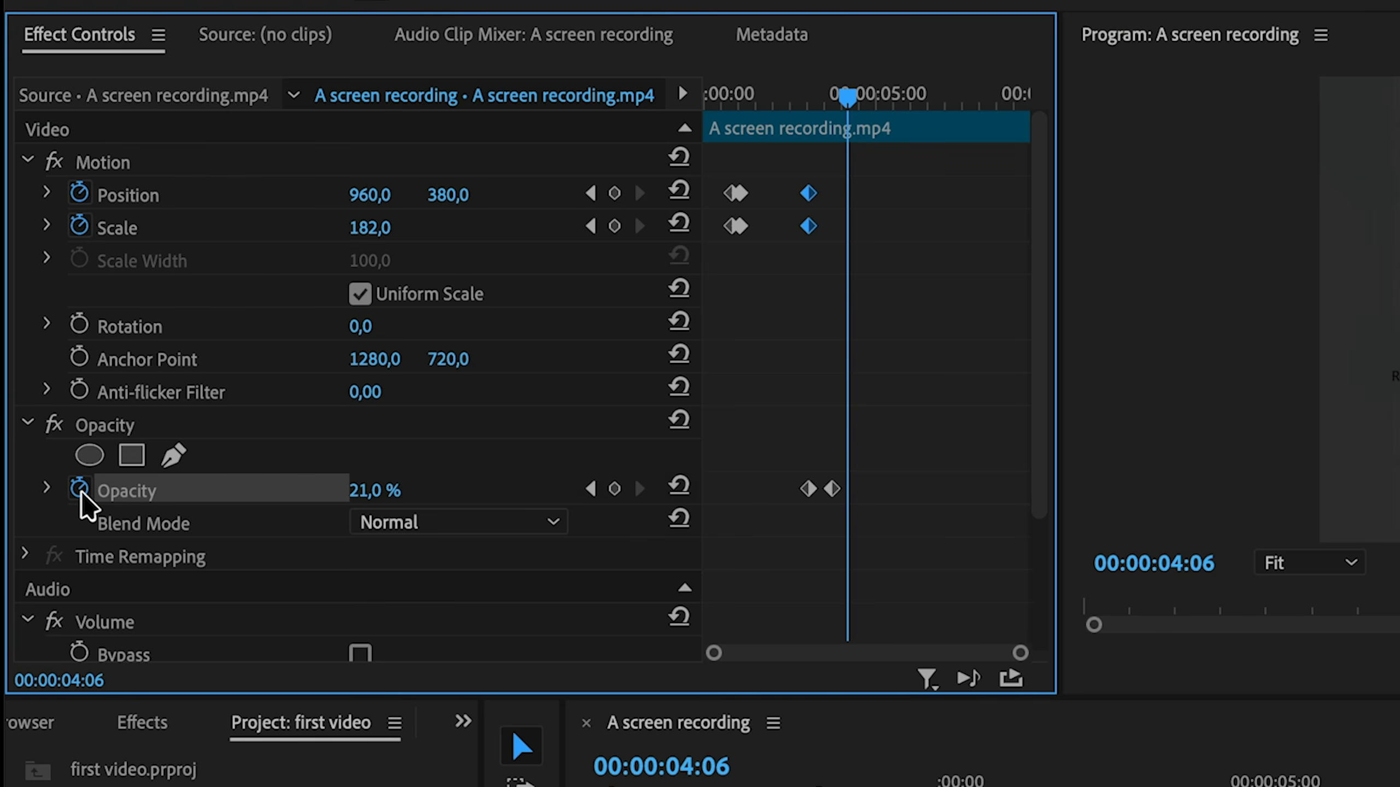
# Remove all Opacity keyframes and reset Opacity to its default value
pyautogui.click(80, 487)
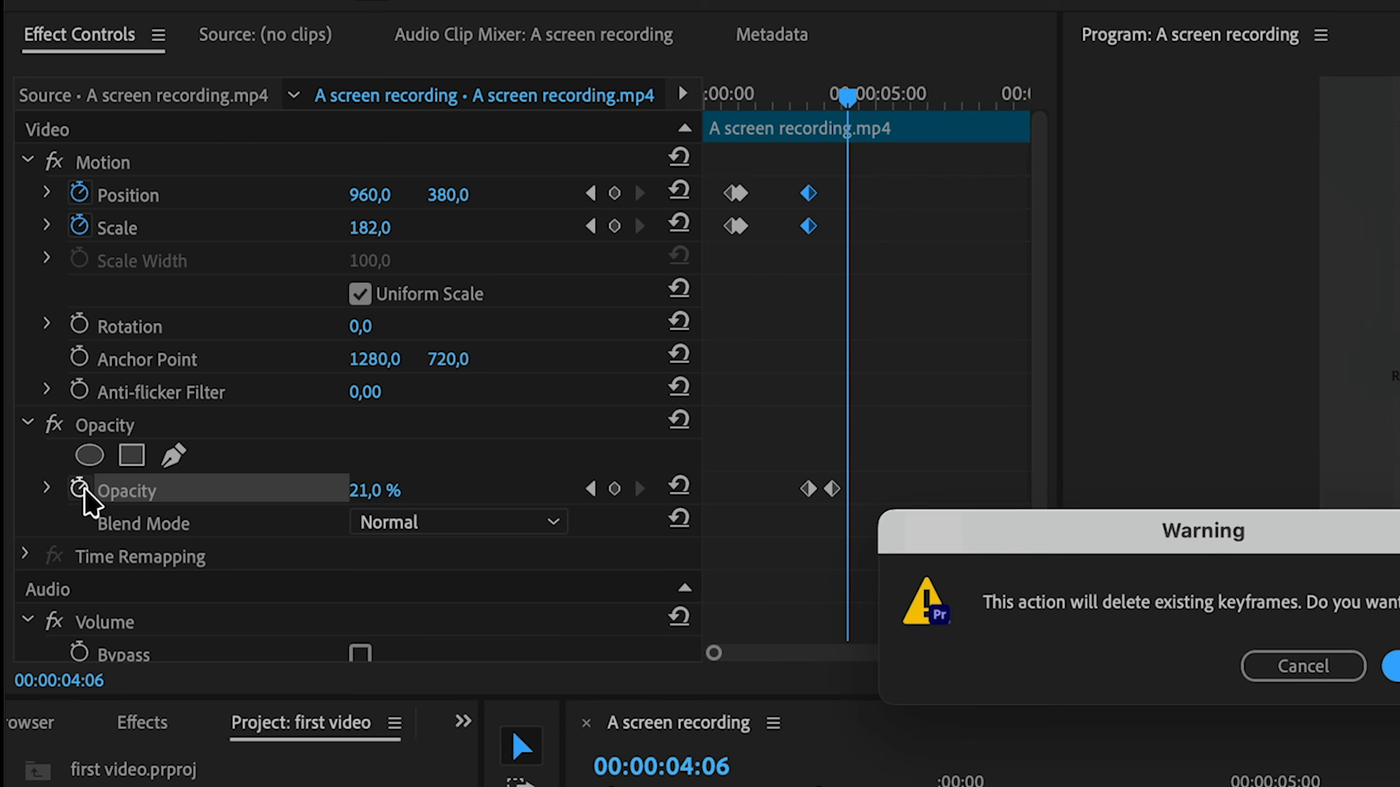
pyautogui.press('Return')
pyautogui.click(680, 487)
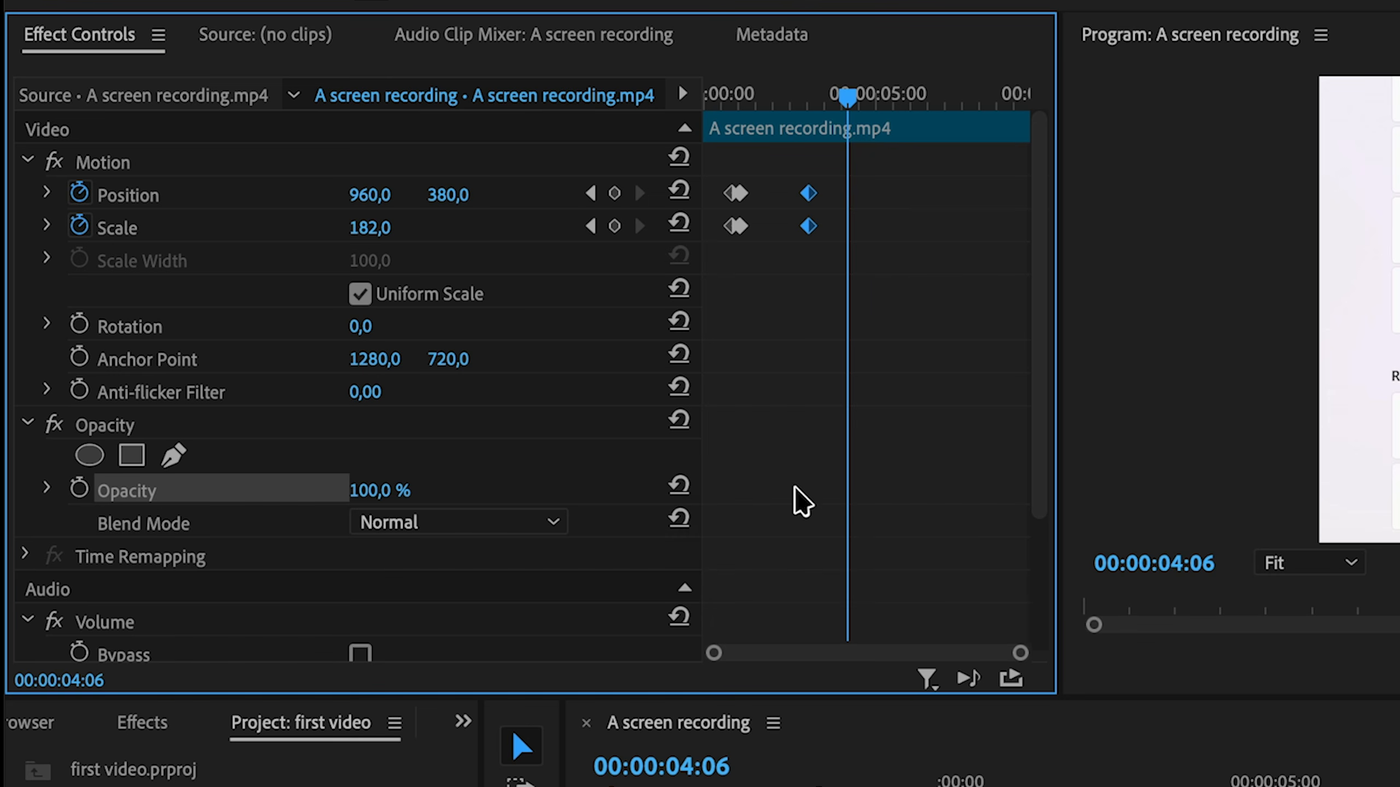
# Add a fourth pair of Position and Scale keyframes at 00:00:03:19, shortly after the pair at 00:00:03:03
pyautogui.click(810, 97)
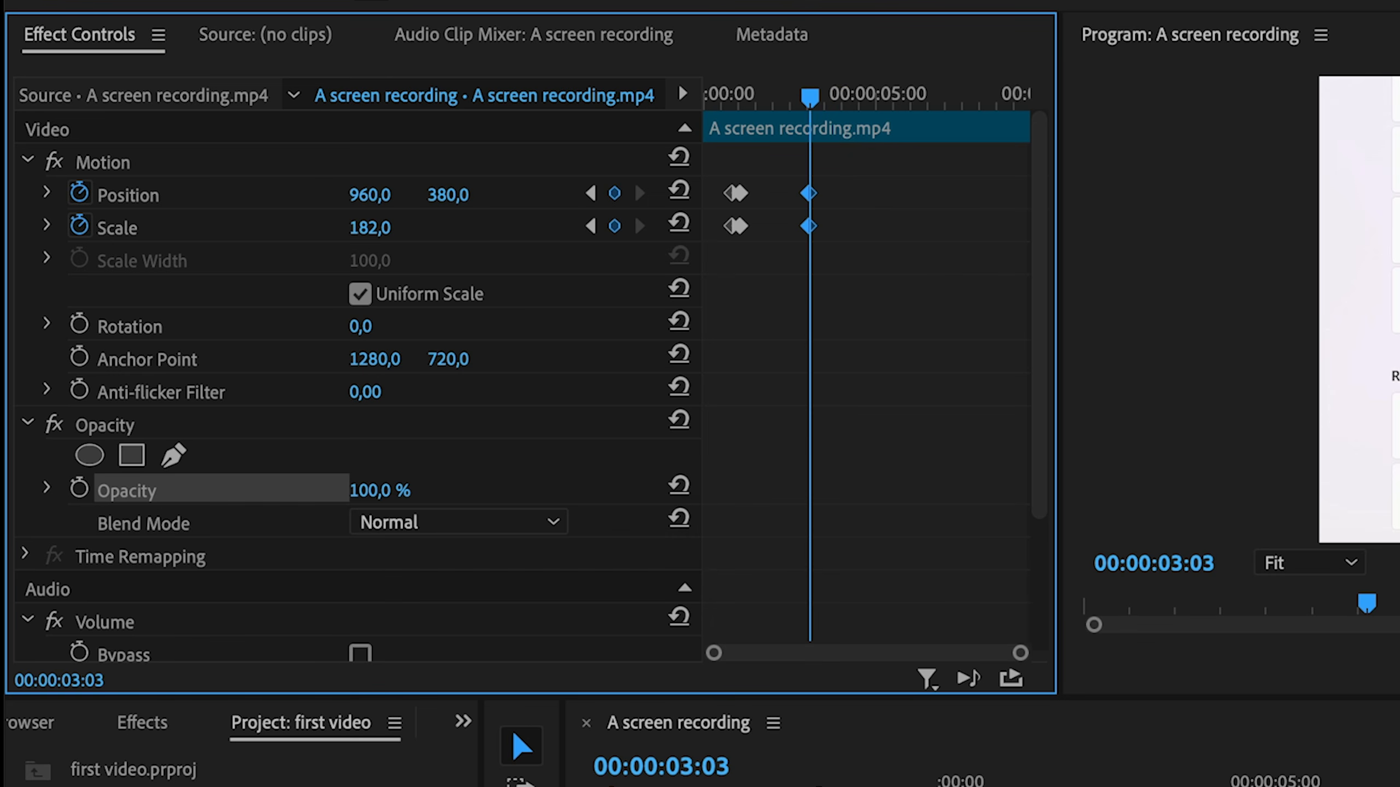
pyautogui.click(888, 303)
pyautogui.press('Right')
pyautogui.press('Right')
pyautogui.press('Right')
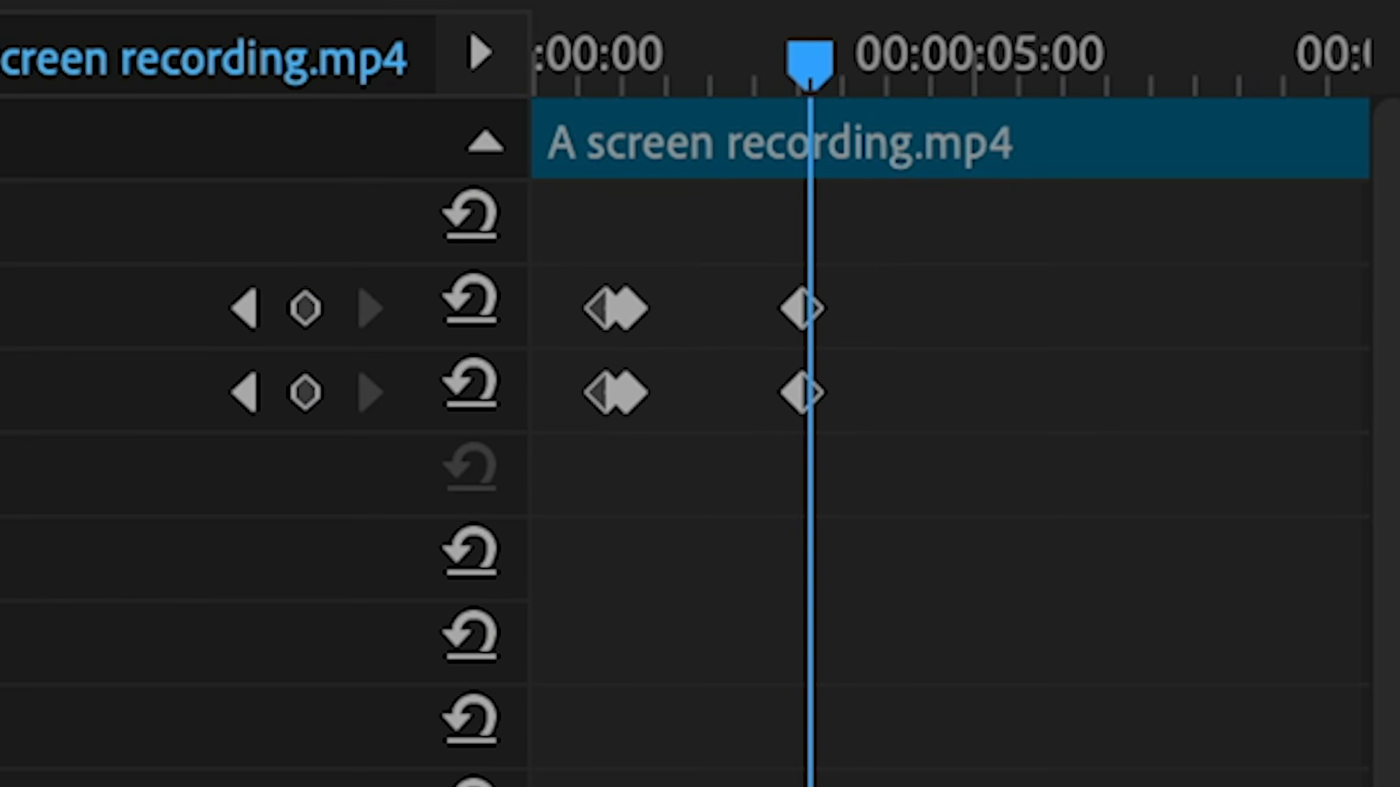
pyautogui.press('Right')
pyautogui.press('Right')
pyautogui.press('Right')
pyautogui.press('Right')
pyautogui.press('Right')
pyautogui.press('Right')
pyautogui.press('Right')
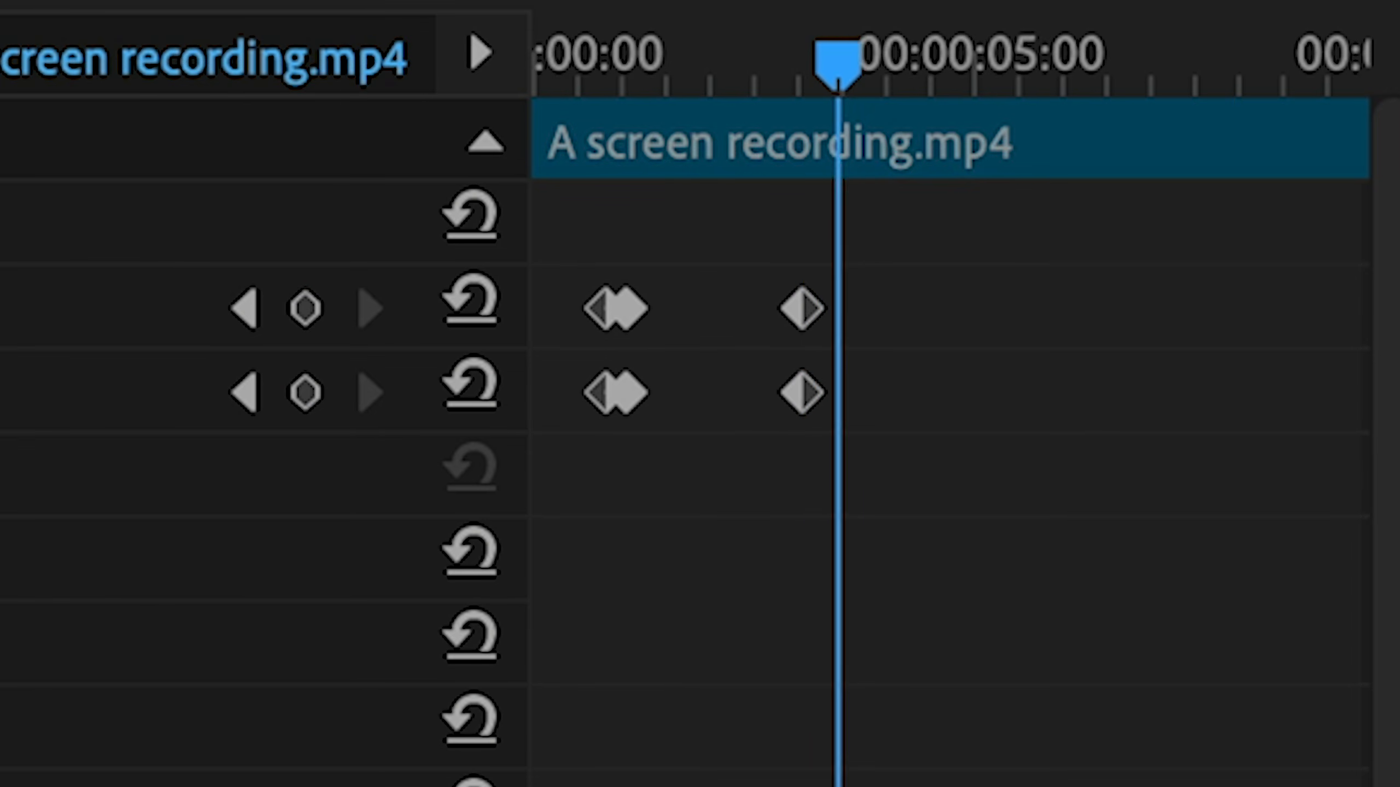
pyautogui.press('Right')
pyautogui.press('Right')
pyautogui.click(305, 308)
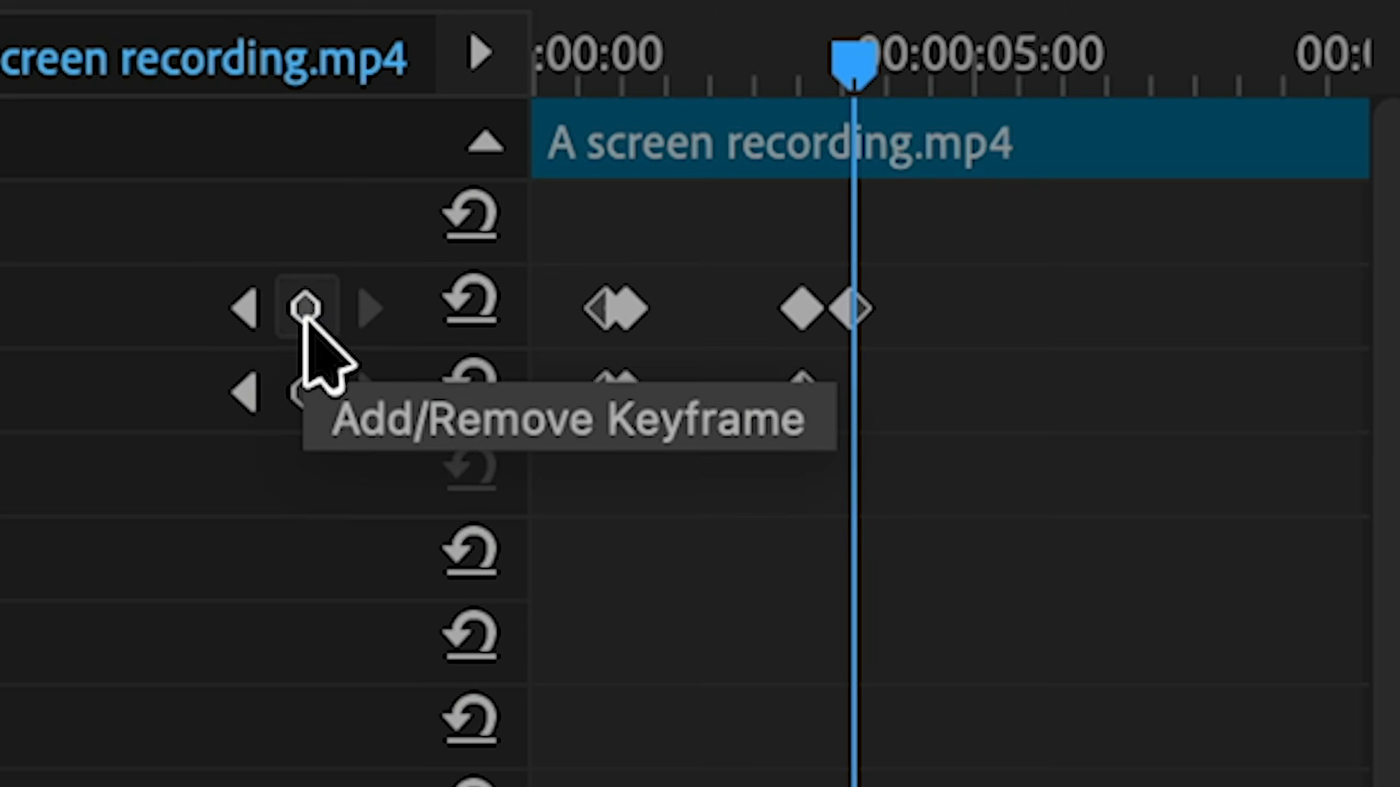
pyautogui.click(304, 393)
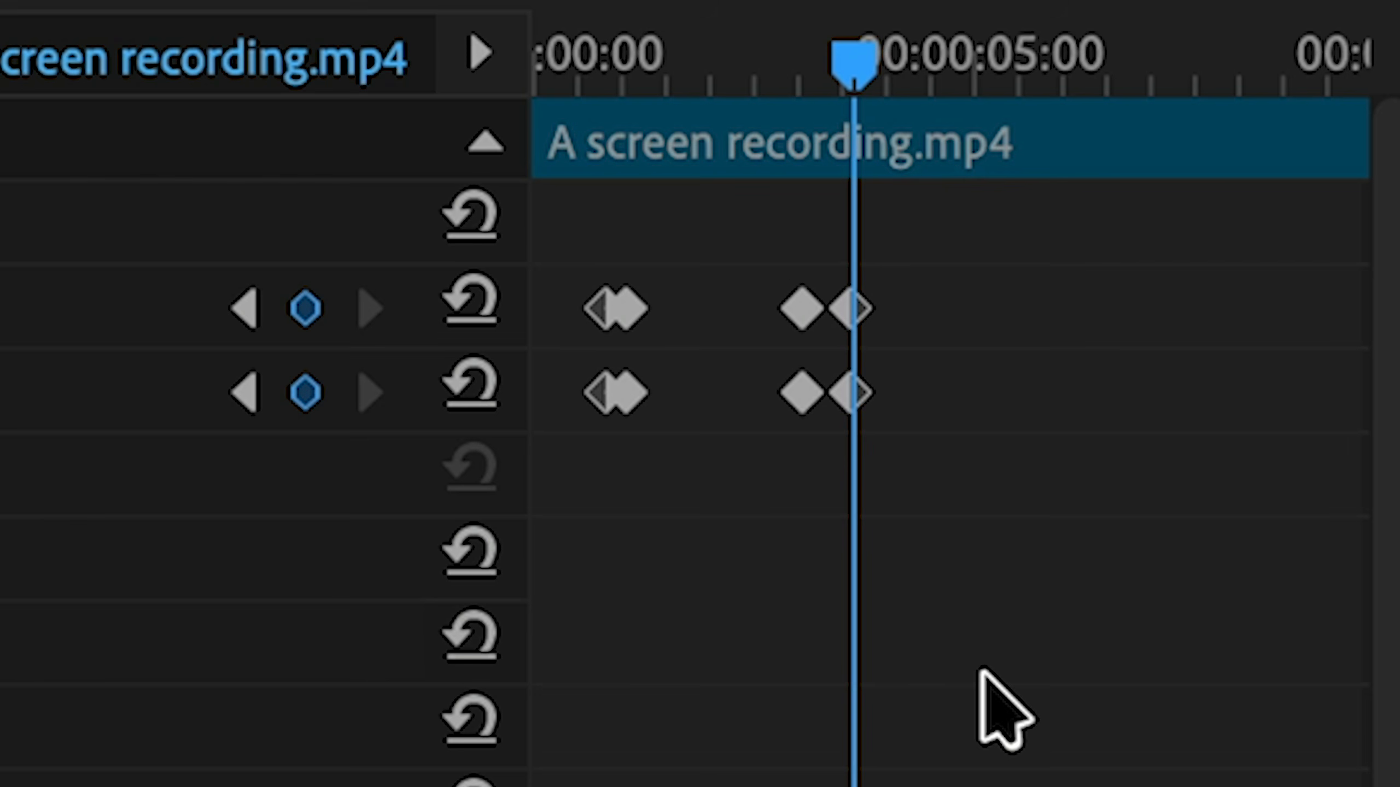
# At the keyframes at 00:00:03:19, set Scale to 147 and Position to 690, 410
pyautogui.moveTo(759, 225); pyautogui.dragTo(837, 469)
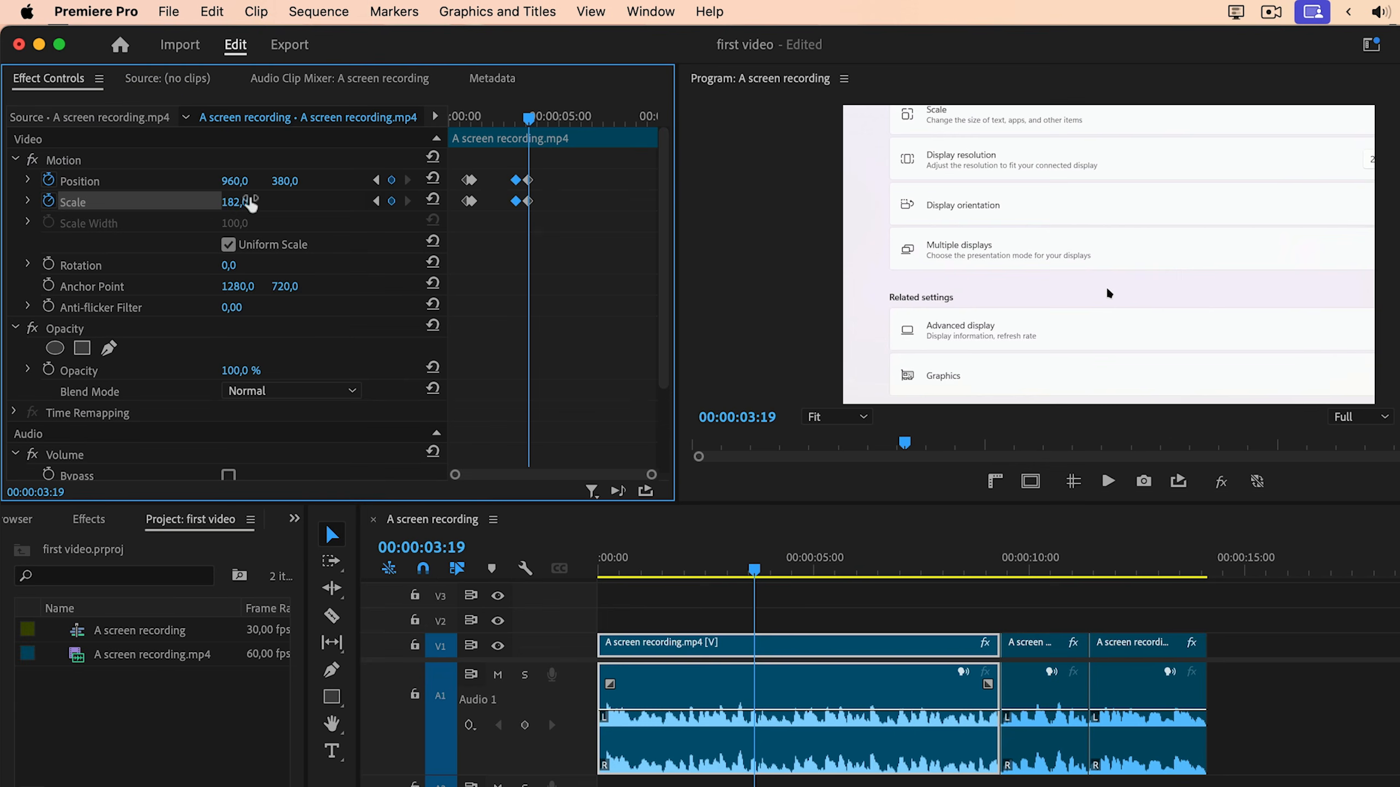
pyautogui.moveTo(251, 204); pyautogui.dragTo(86, 183)
pyautogui.moveTo(285, 182); pyautogui.dragTo(300, 182)
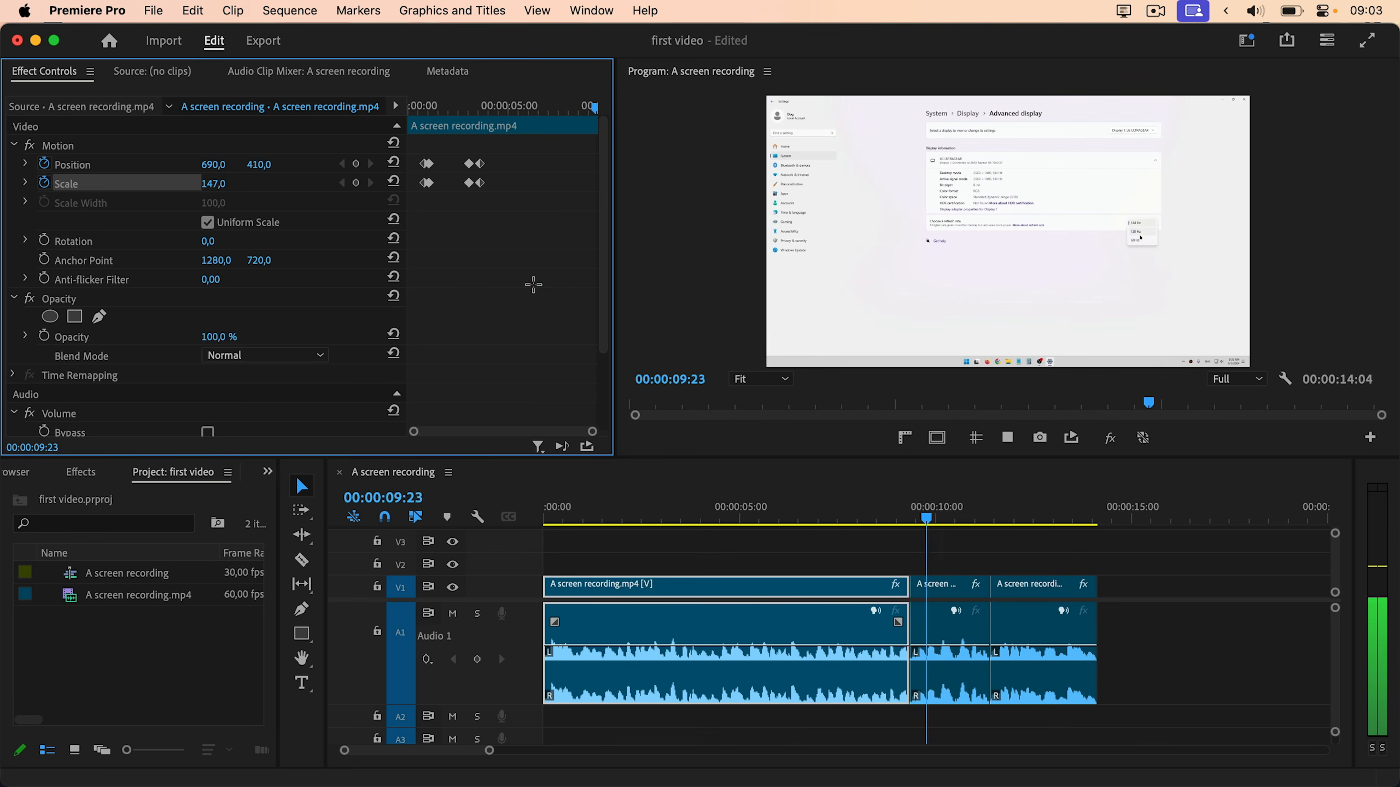
# Stop the playback and compare the framing on either side of the cut between the first and second clips
pyautogui.press('space')
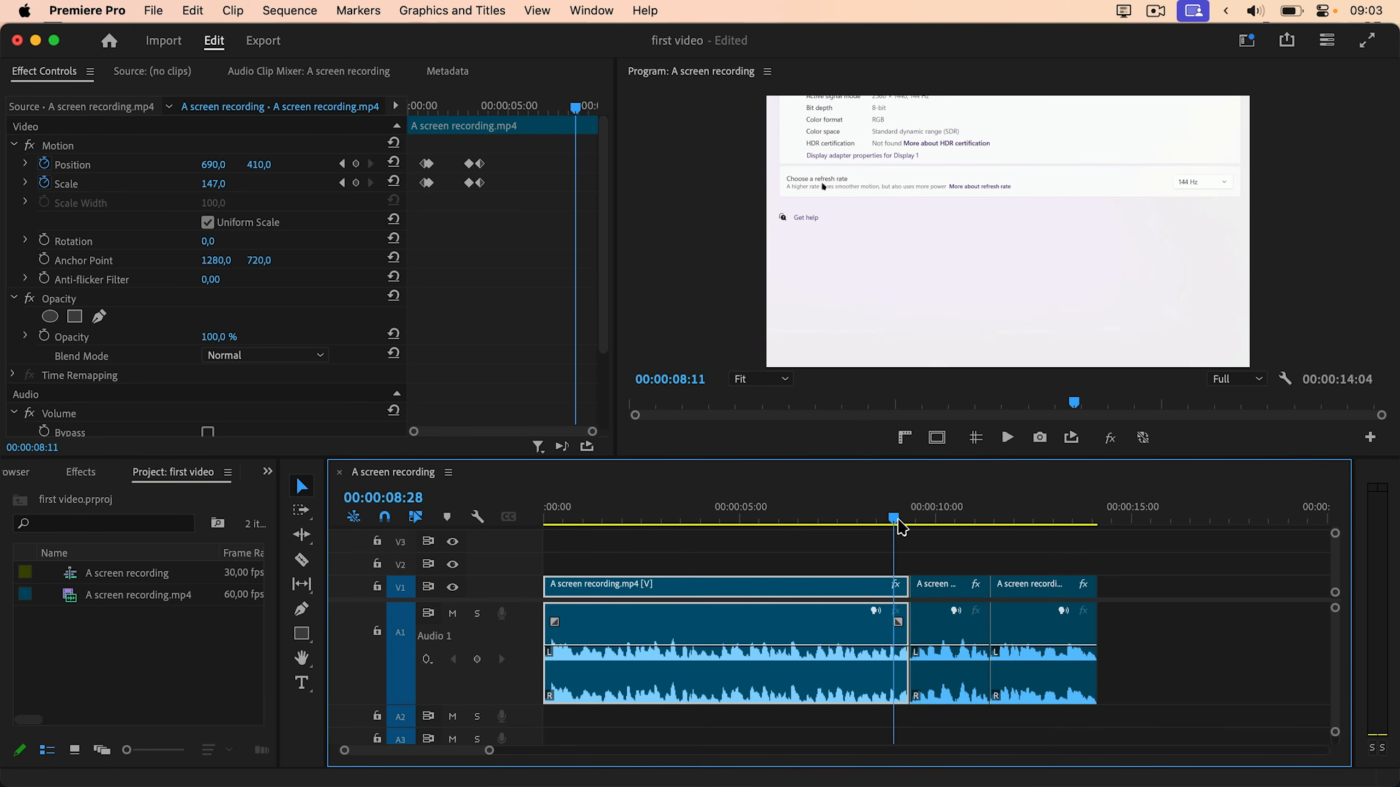
pyautogui.click(920, 517)
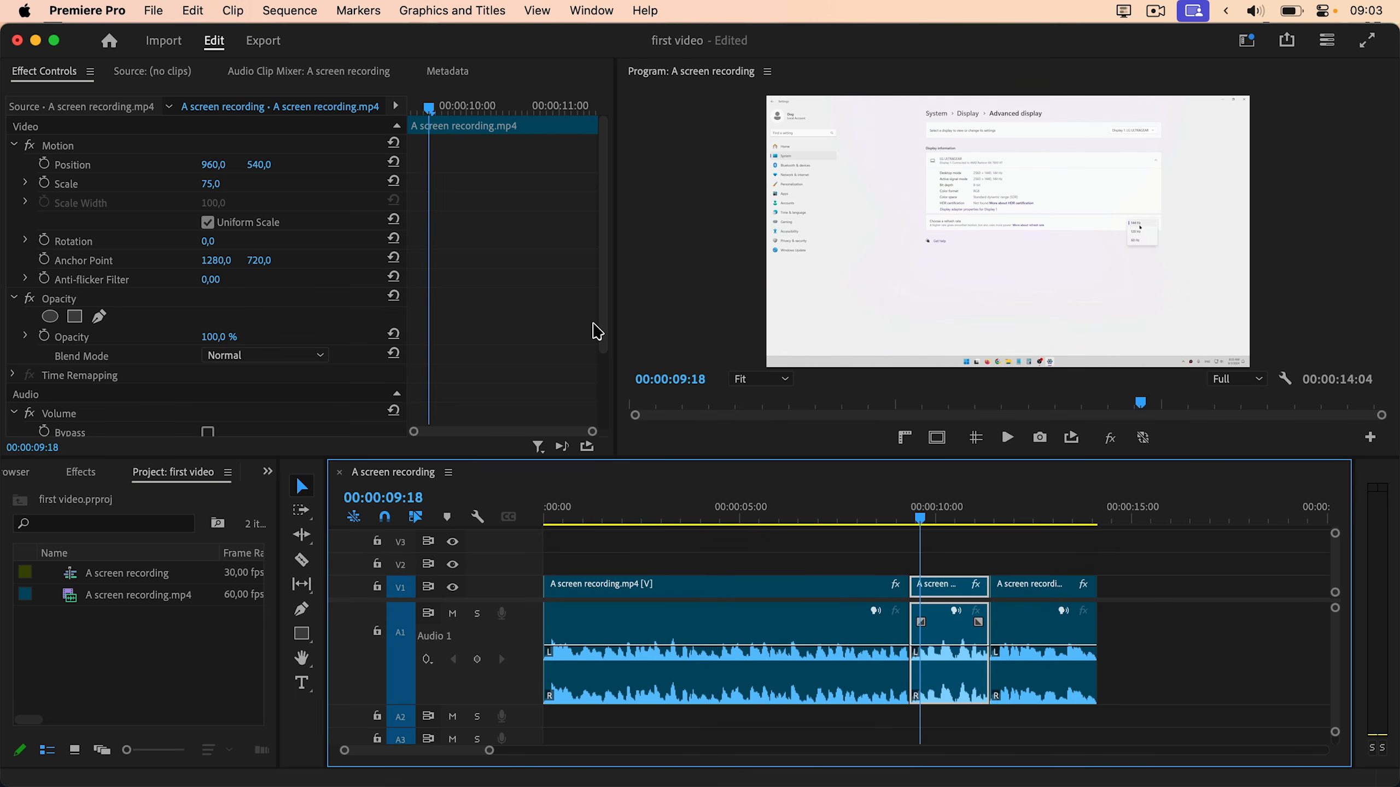
pyautogui.click(897, 518)
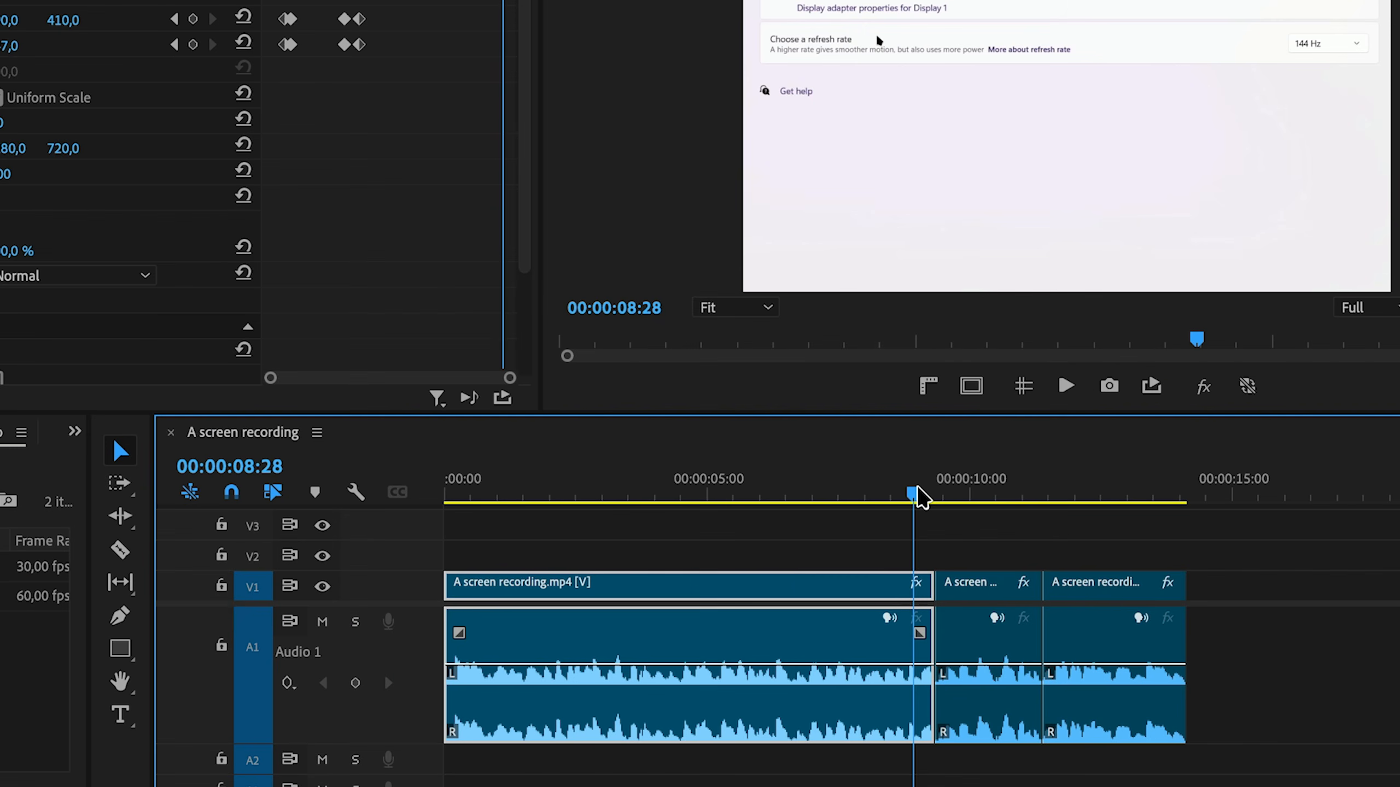
# Copy the first clip's last pair of Position and Scale keyframes and paste them into the second clip at 00:00:09:21
pyautogui.moveTo(919, 499)
pyautogui.mouseDown()
pyautogui.moveTo(962, 498)
pyautogui.moveTo(908, 494)
pyautogui.mouseUp()
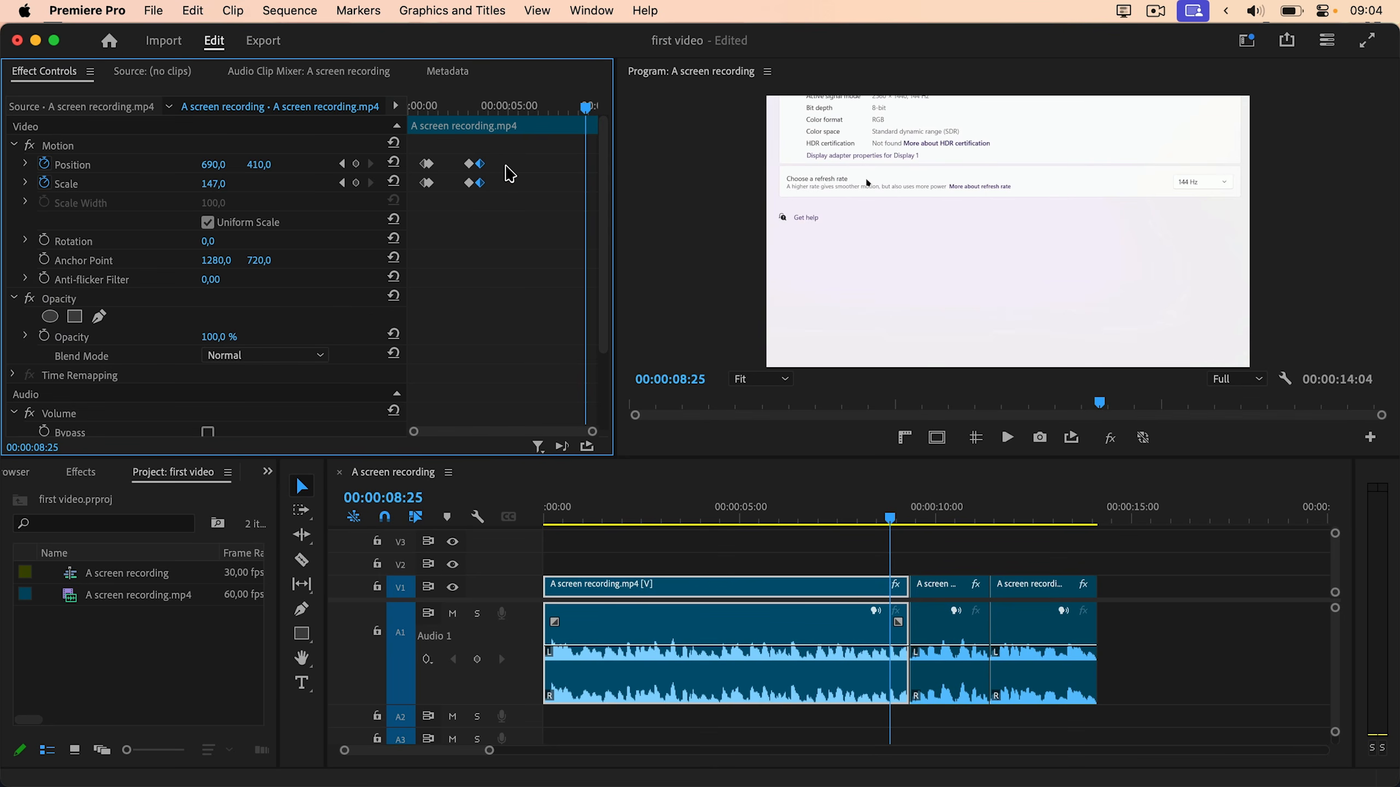
pyautogui.click(926, 519)
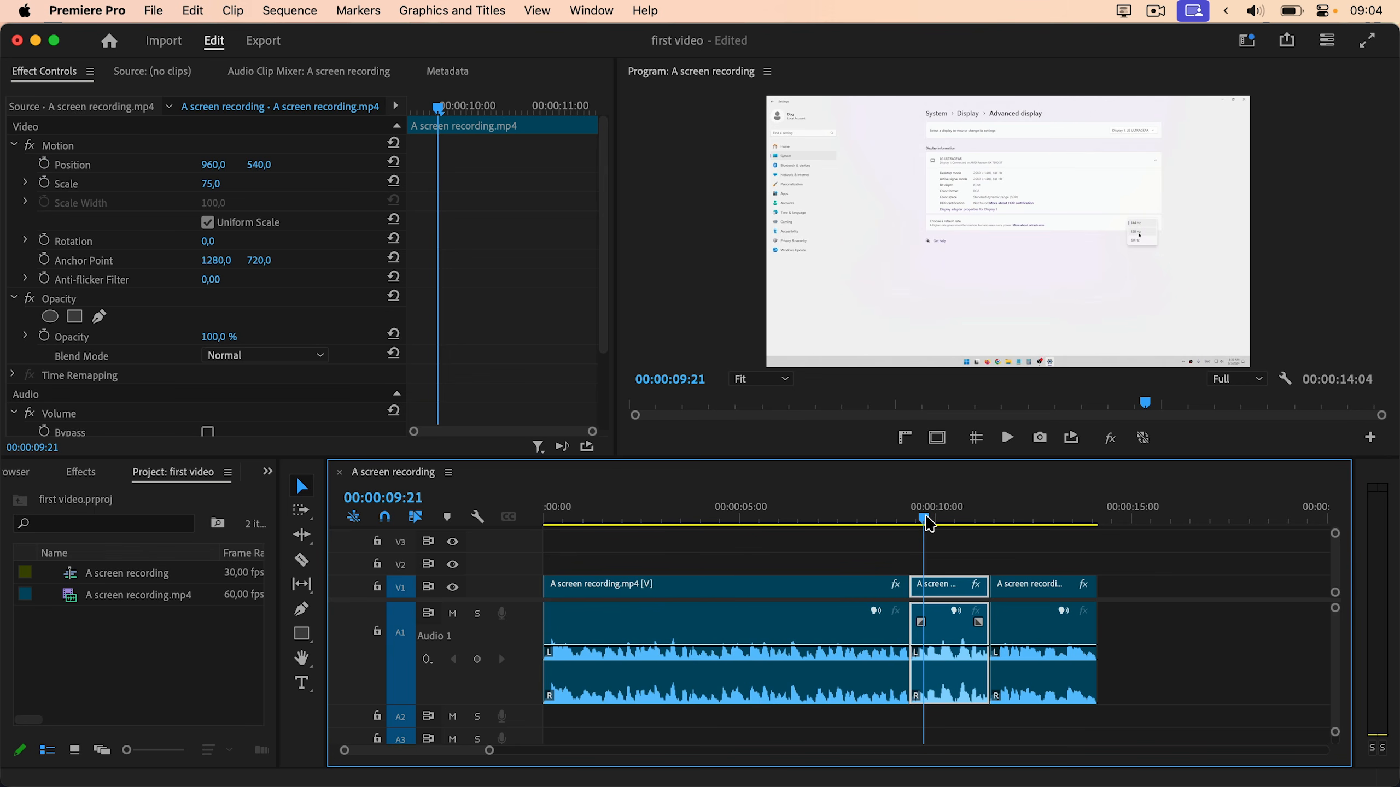
pyautogui.click(517, 196)
pyautogui.press('super+v')
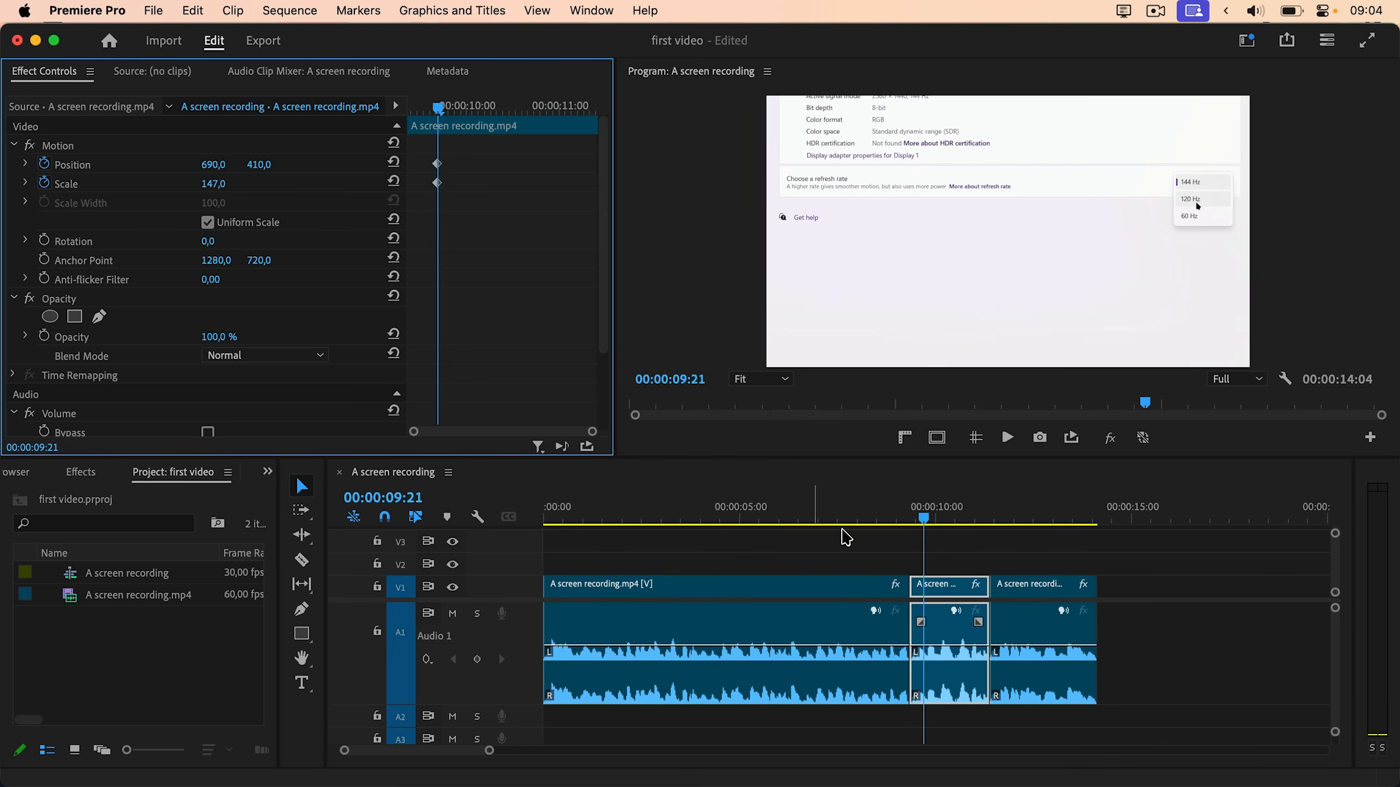
# Compare the Position and Scale values of the first two clips and play back across the cuts from 00:00:06:29
pyautogui.click(878, 518)
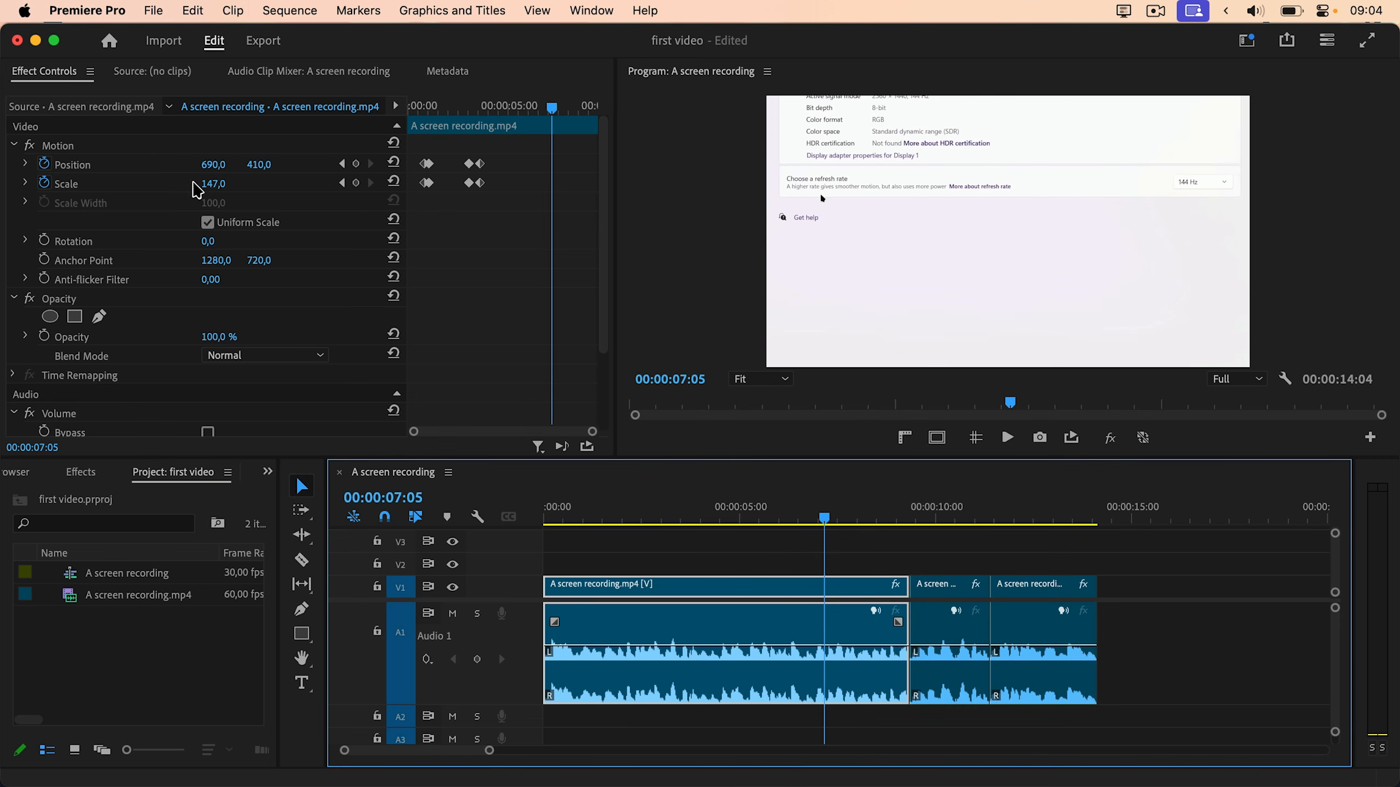
pyautogui.click(938, 518)
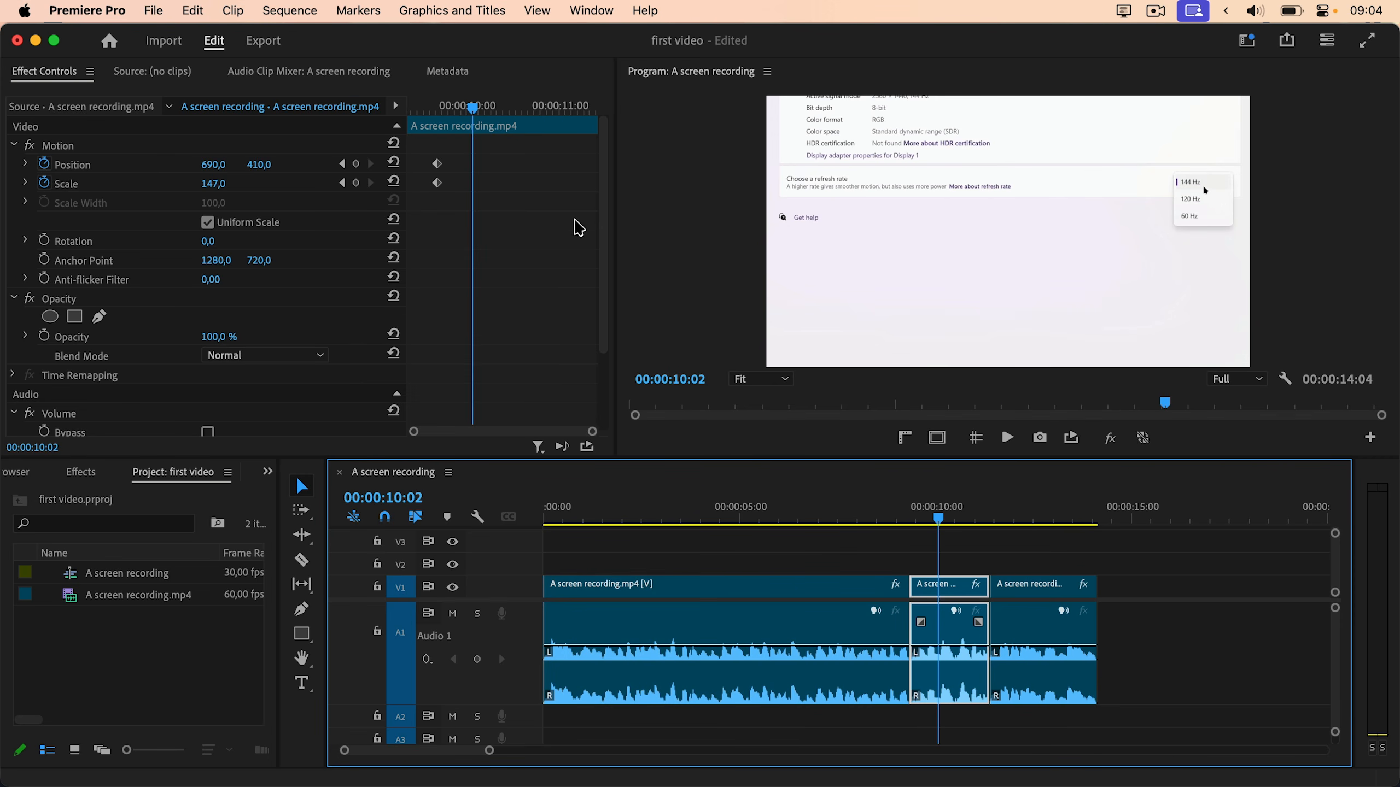
pyautogui.moveTo(222, 190); pyautogui.dragTo(270, 167)
pyautogui.moveTo(472, 106); pyautogui.dragTo(518, 134)
pyautogui.click(818, 521)
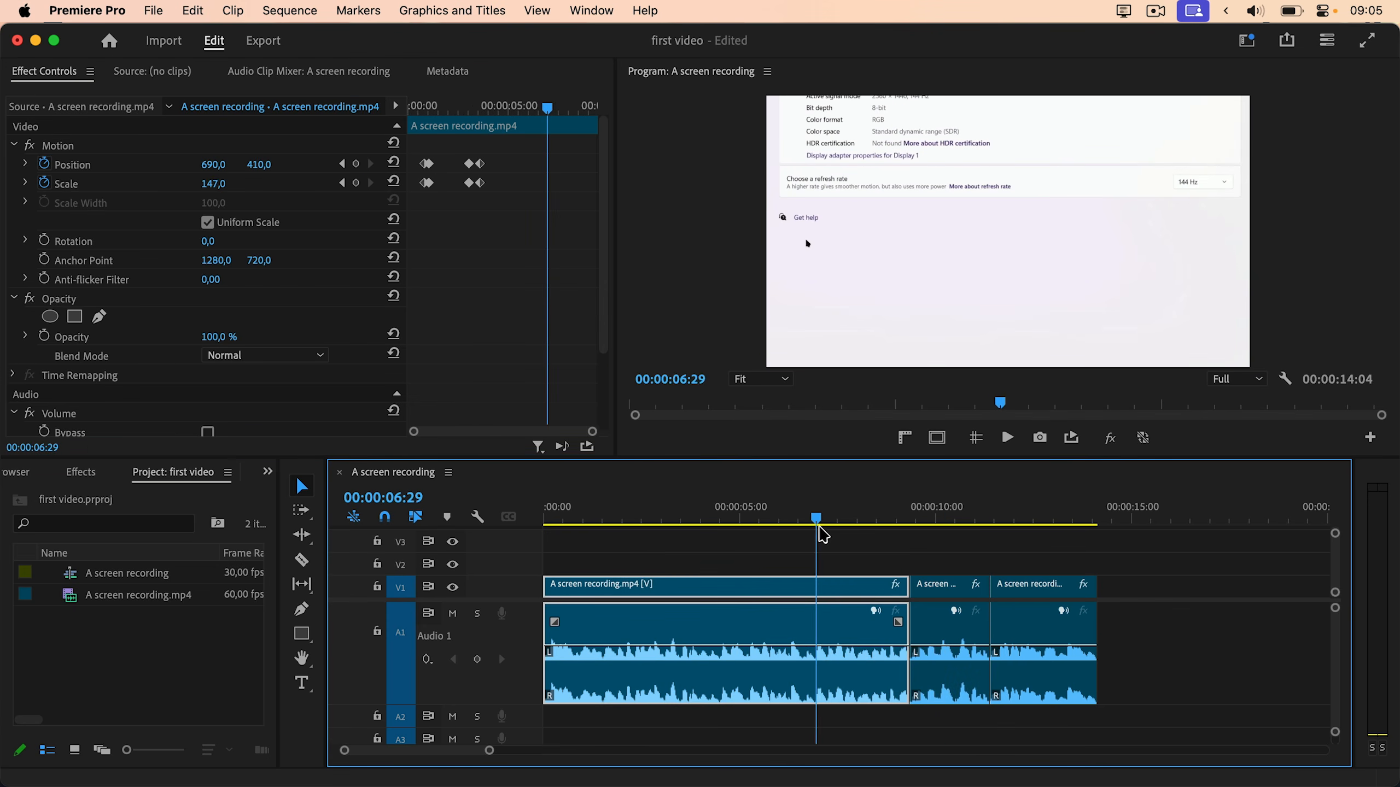
pyautogui.press('space')
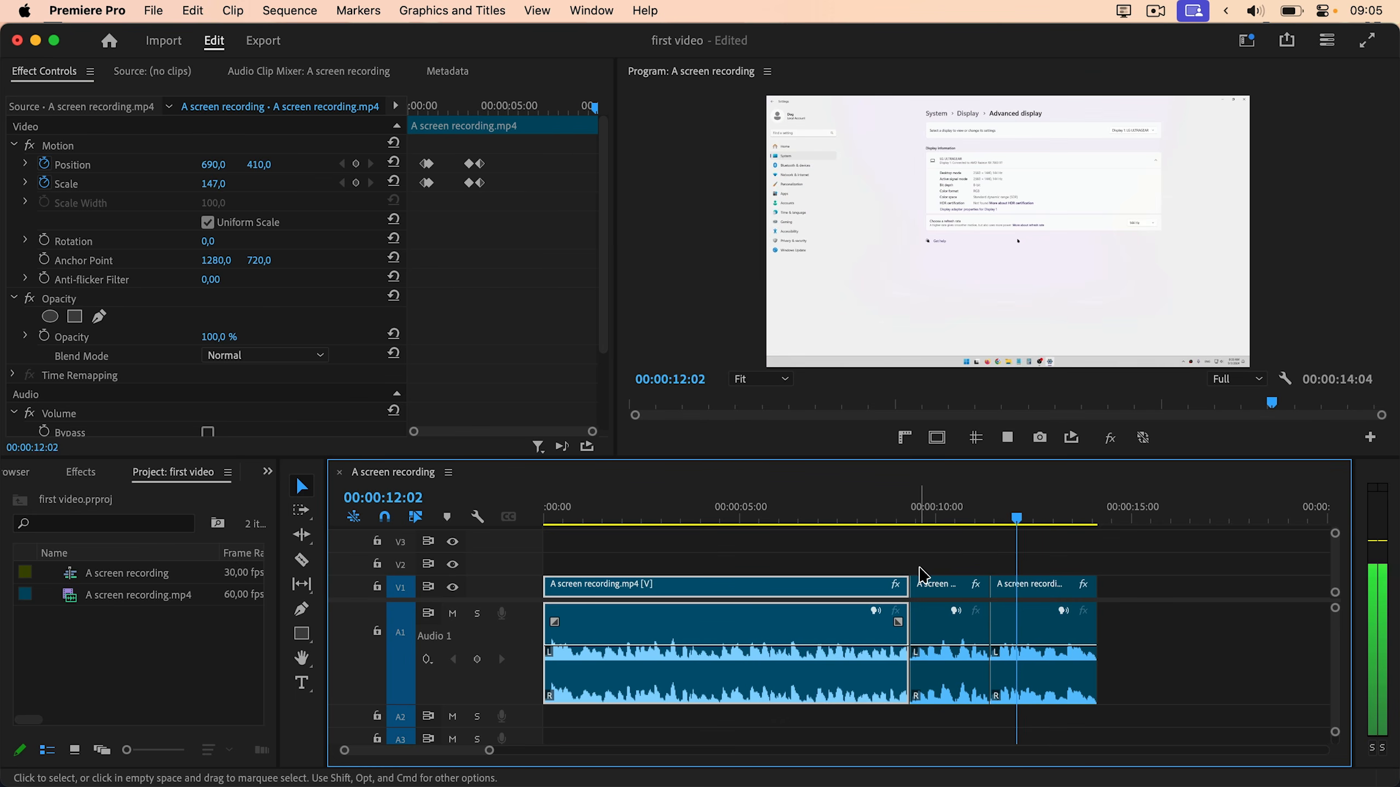
pyautogui.press('space')
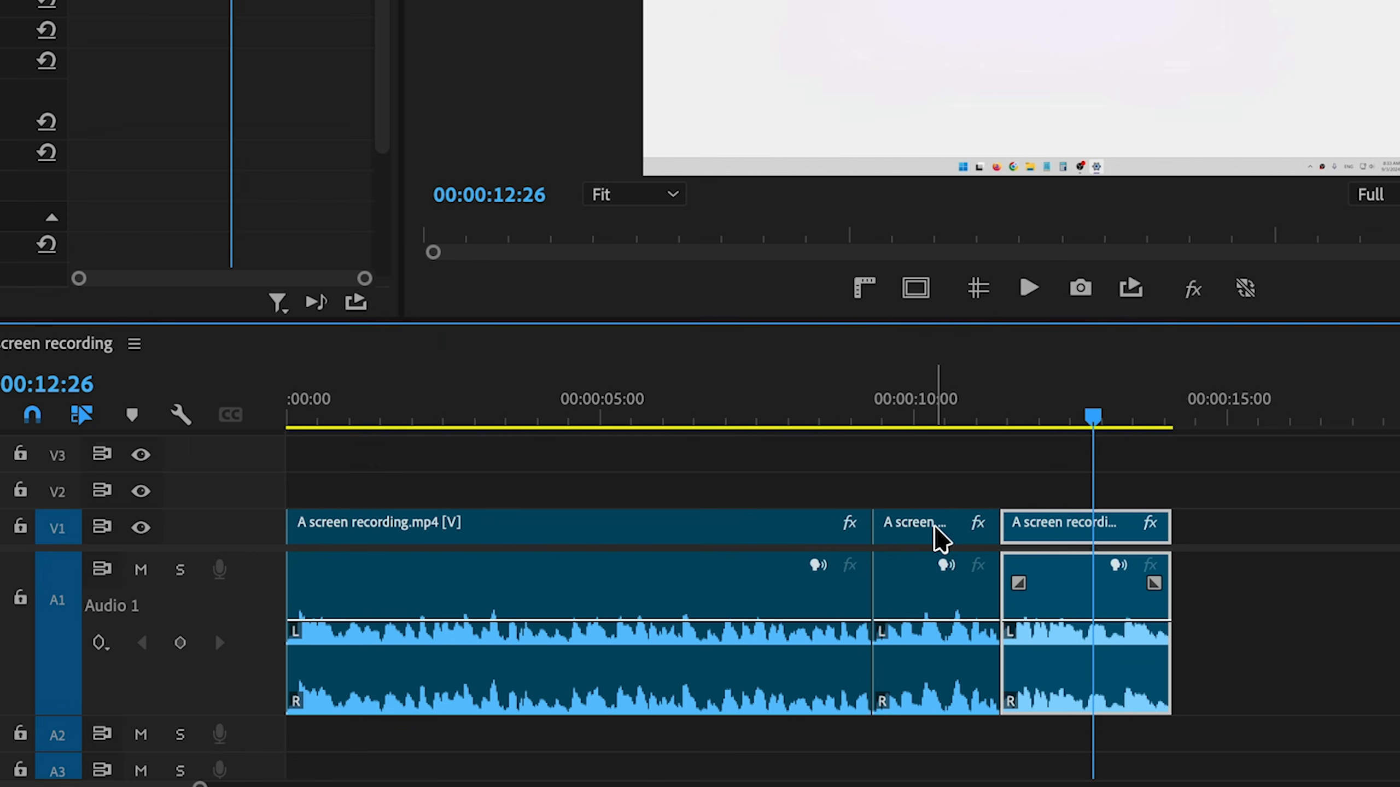
# Copy the second clip on V1 as the source of the motion attributes
pyautogui.click(933, 529)
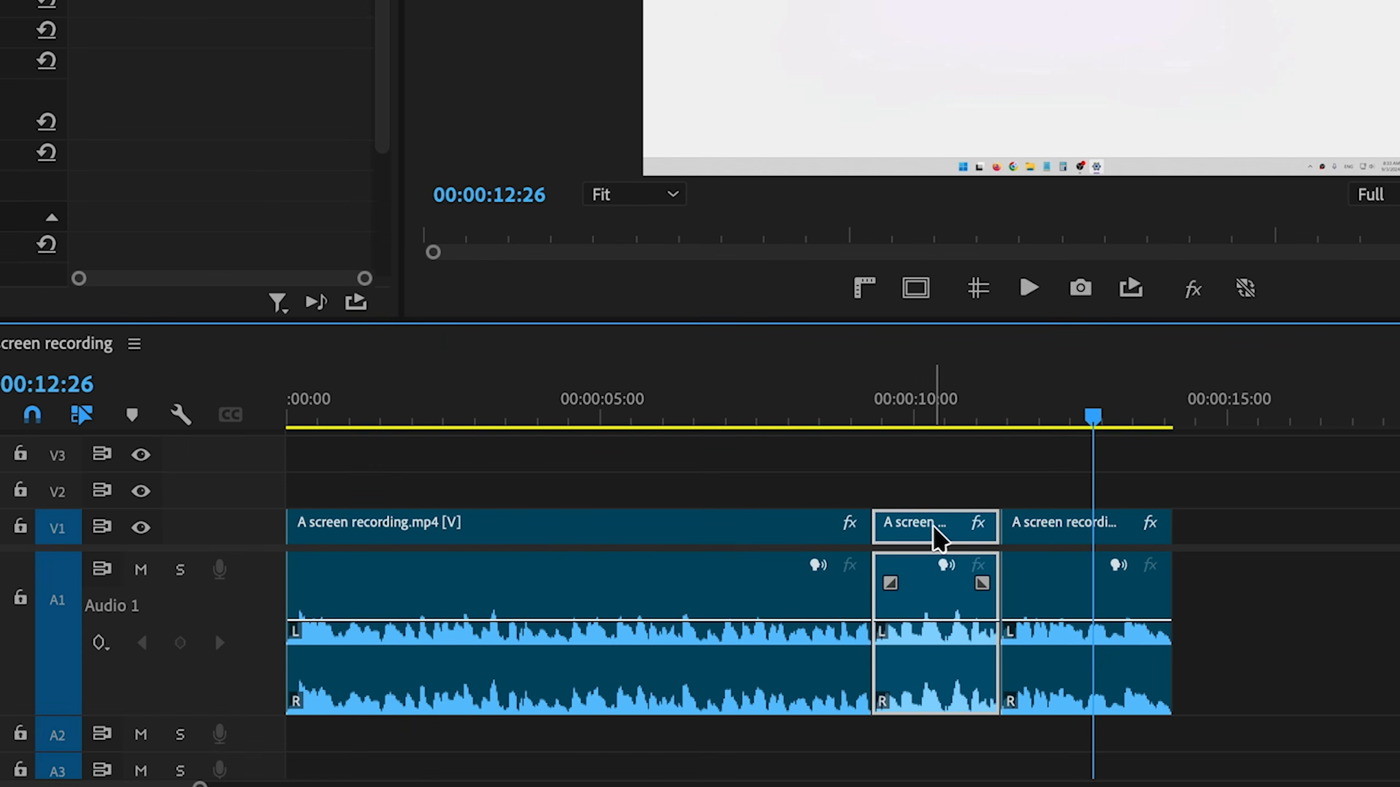
pyautogui.click(1104, 549)
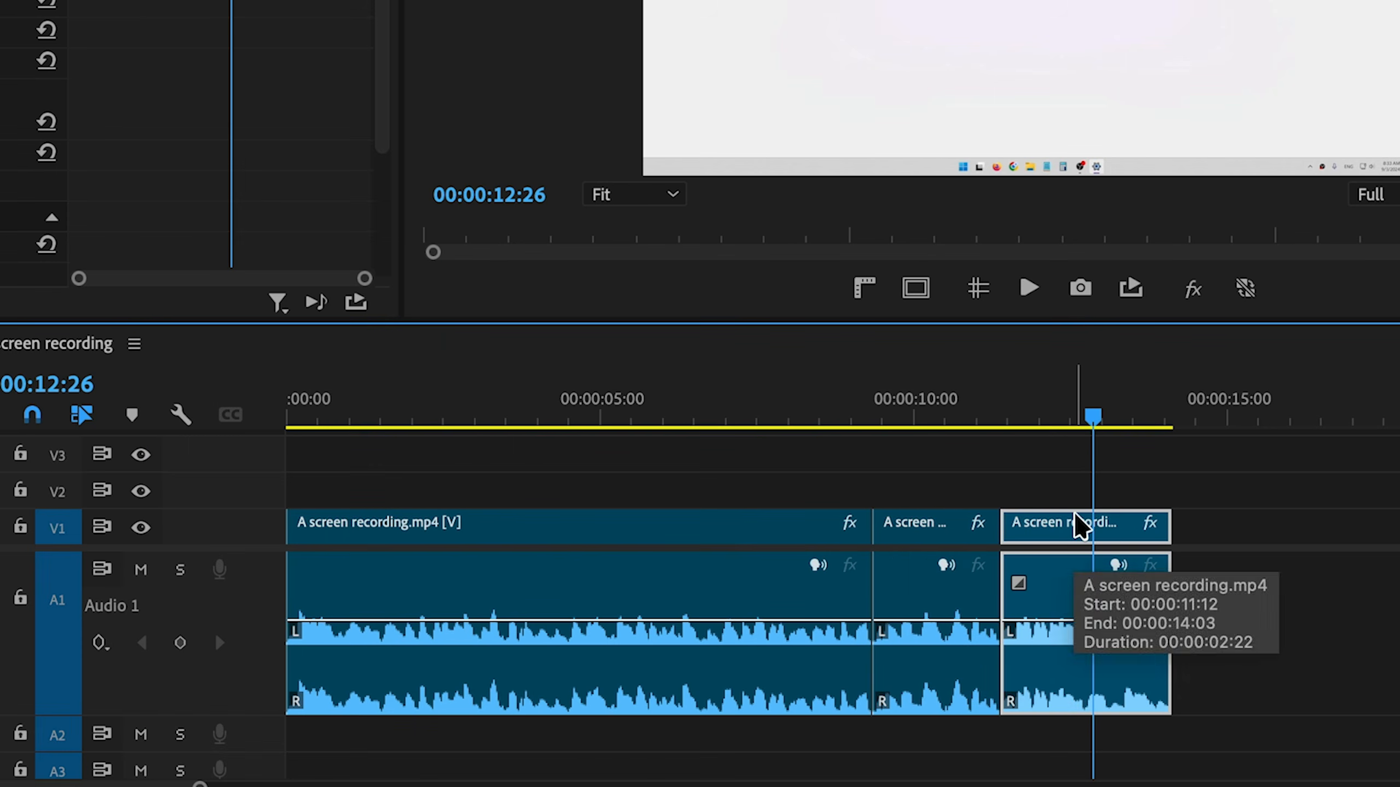
pyautogui.rightClick(917, 546)
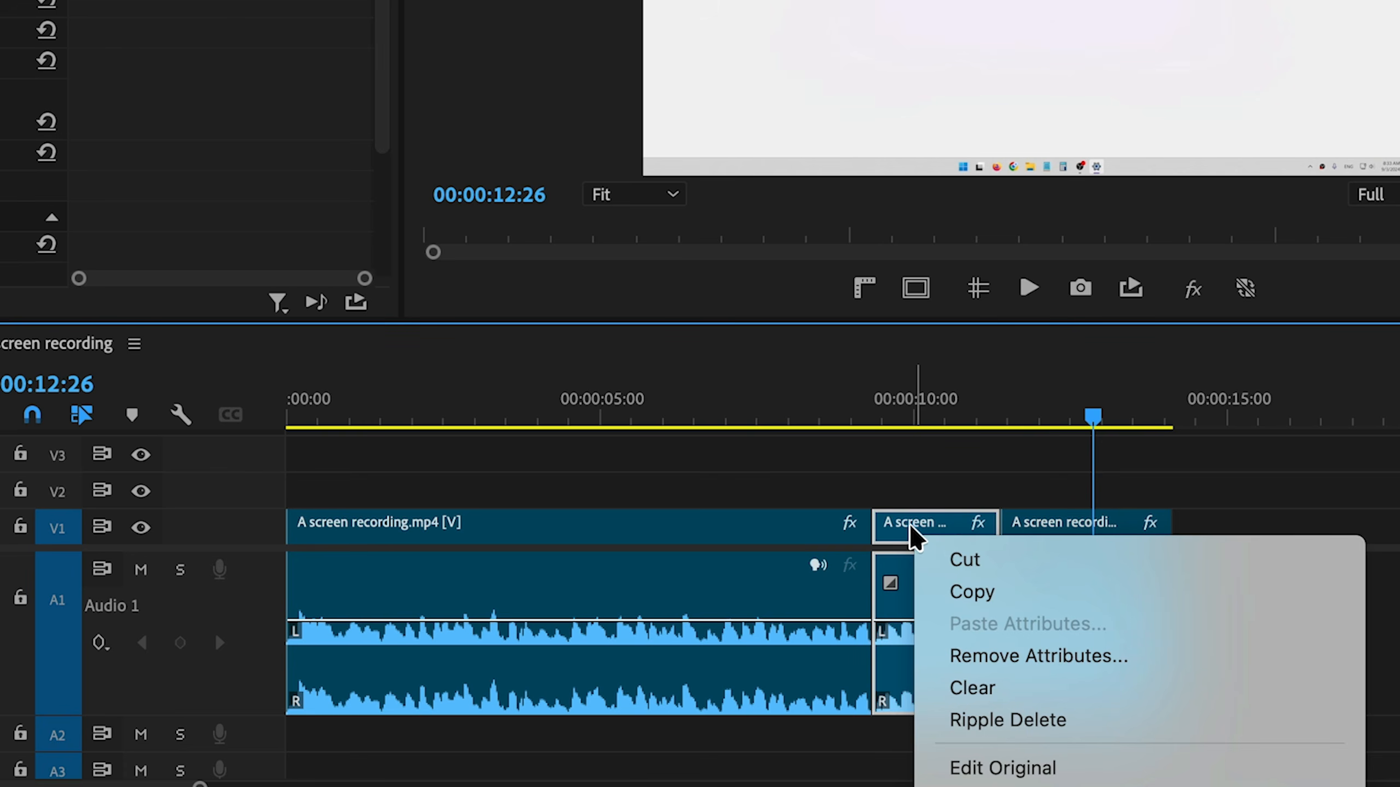
pyautogui.click(1000, 588)
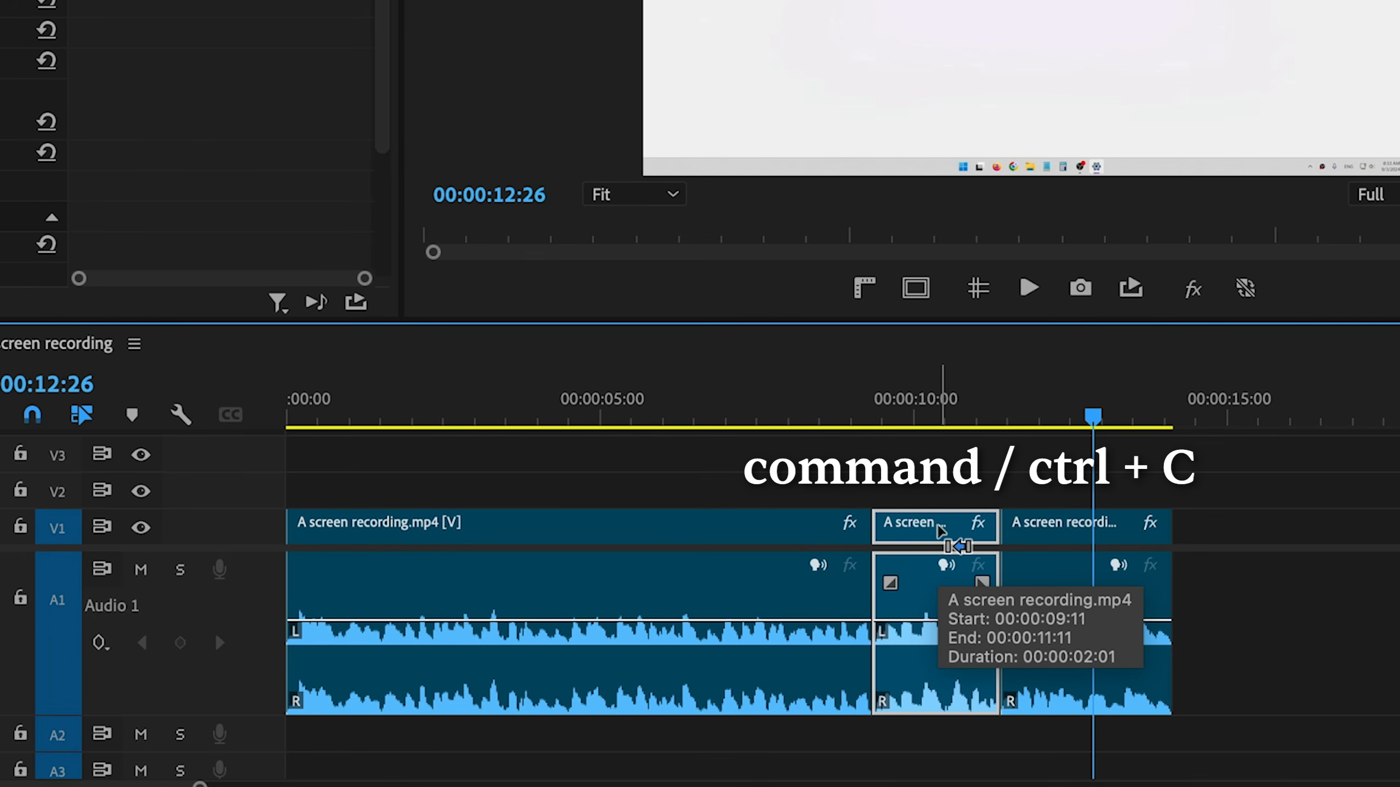
# Paste only the copied Motion attributes onto the third clip, leaving Volume out
pyautogui.click(1075, 542)
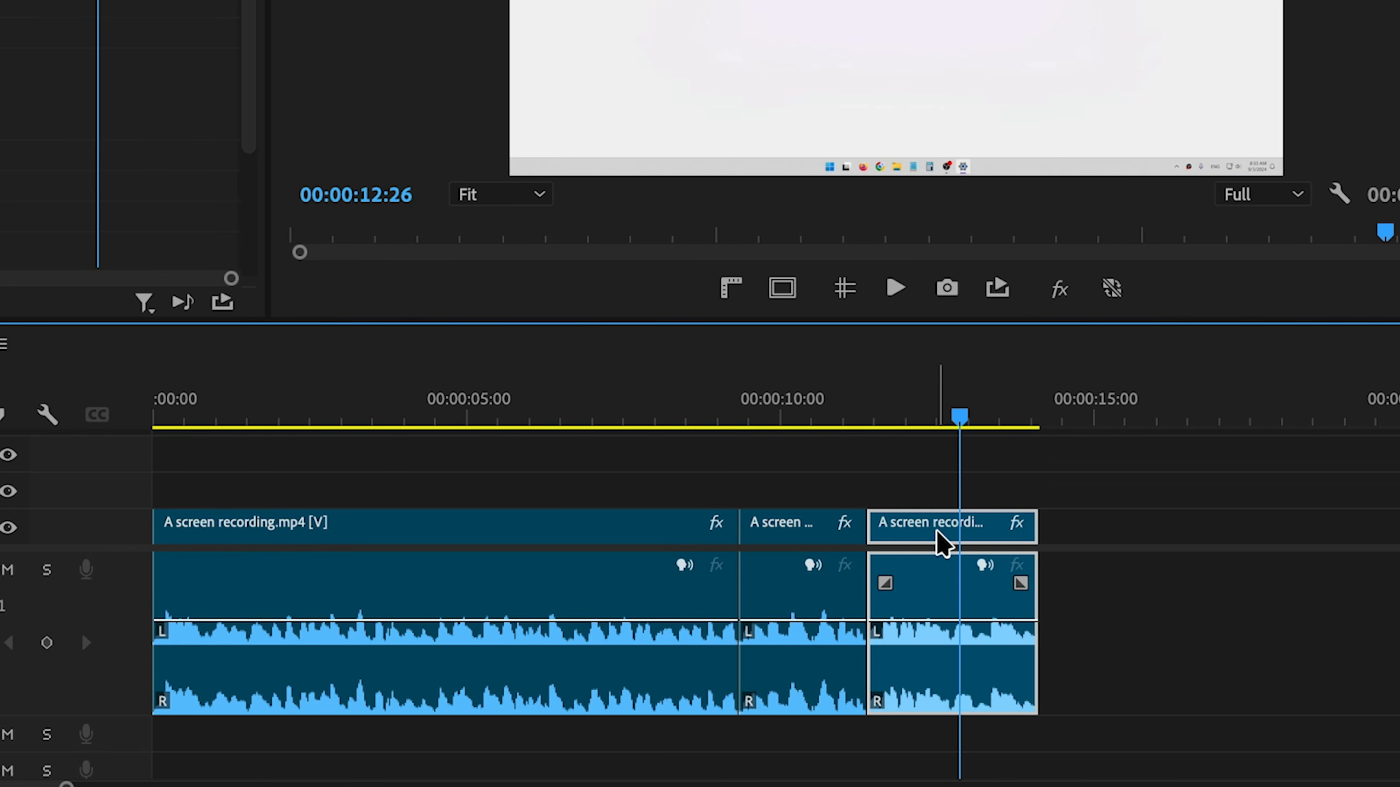
pyautogui.rightClick(937, 532)
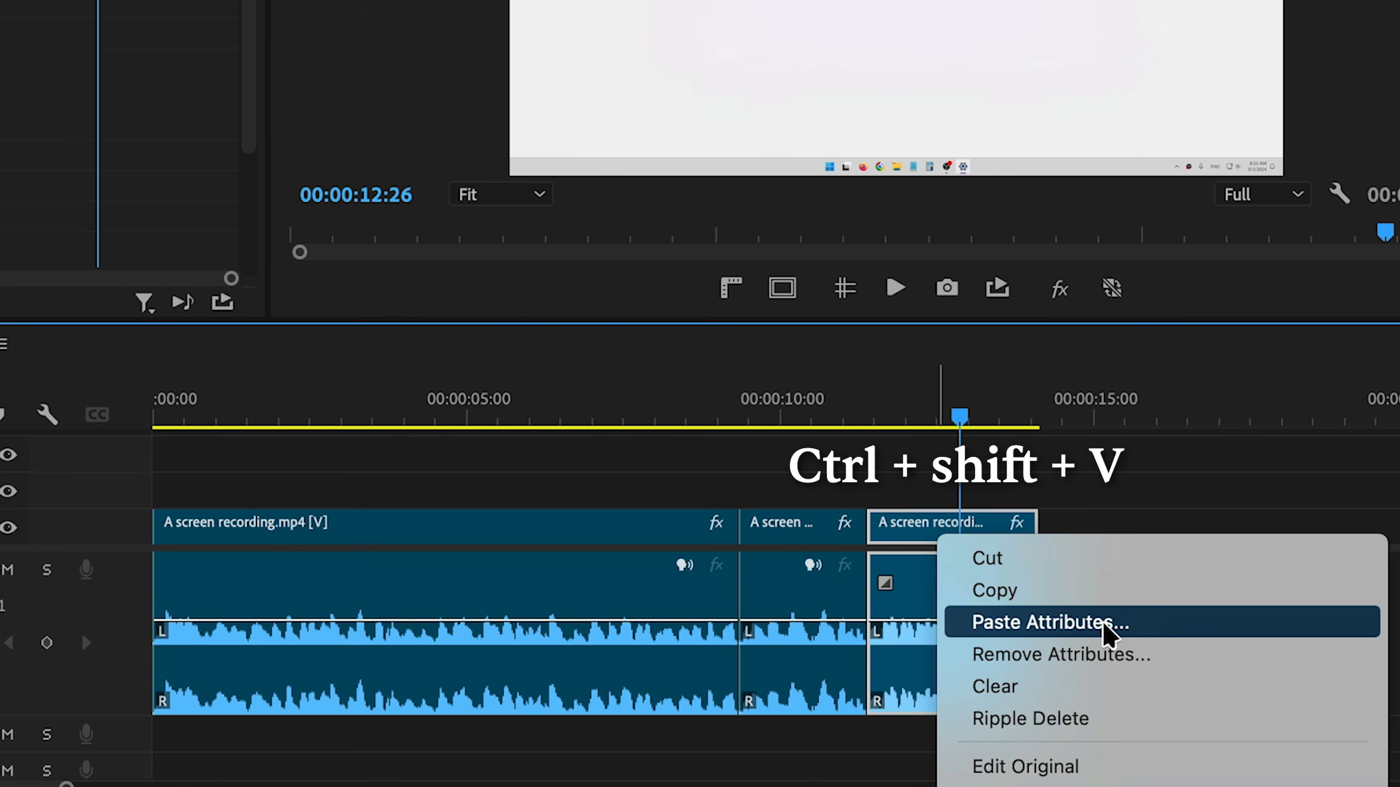
pyautogui.press('Escape')
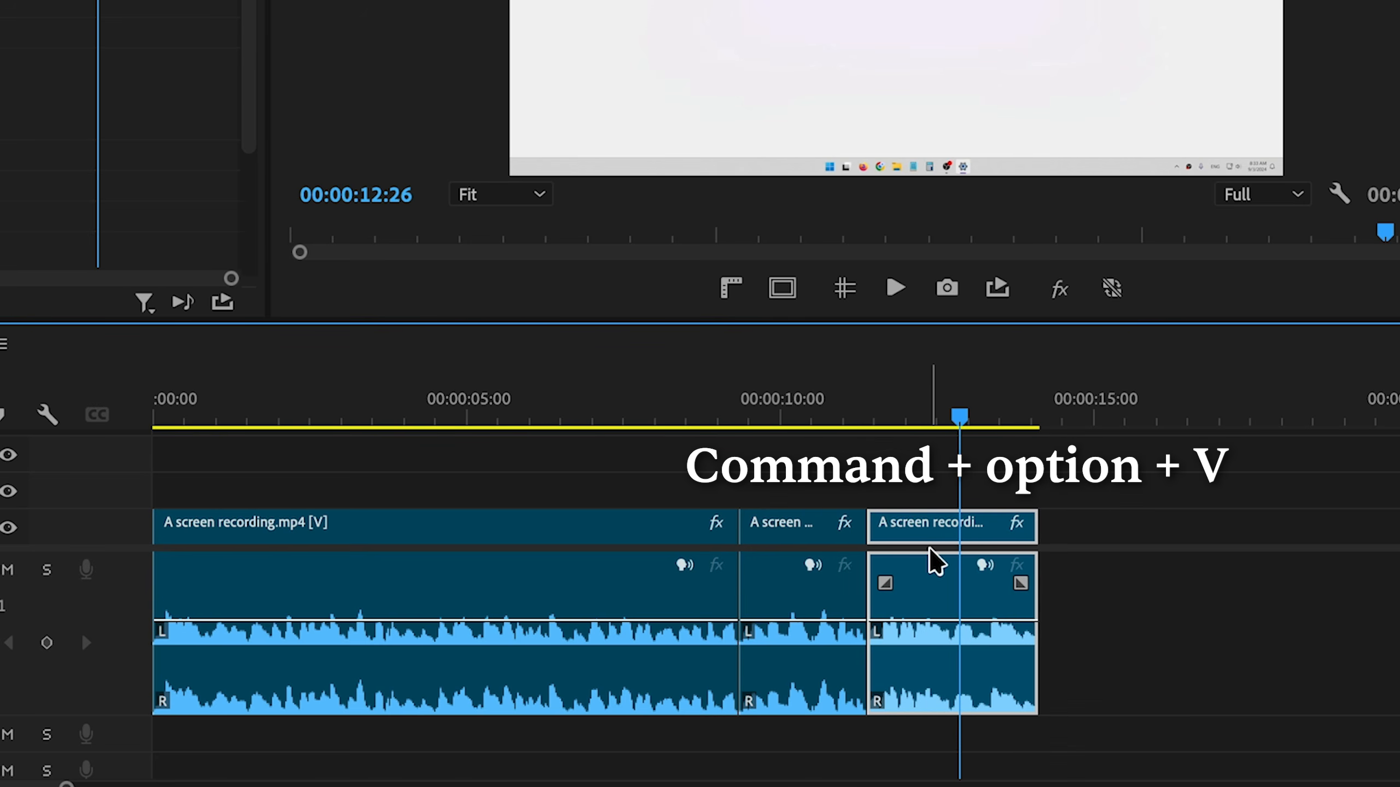
pyautogui.press('super+alt+v')
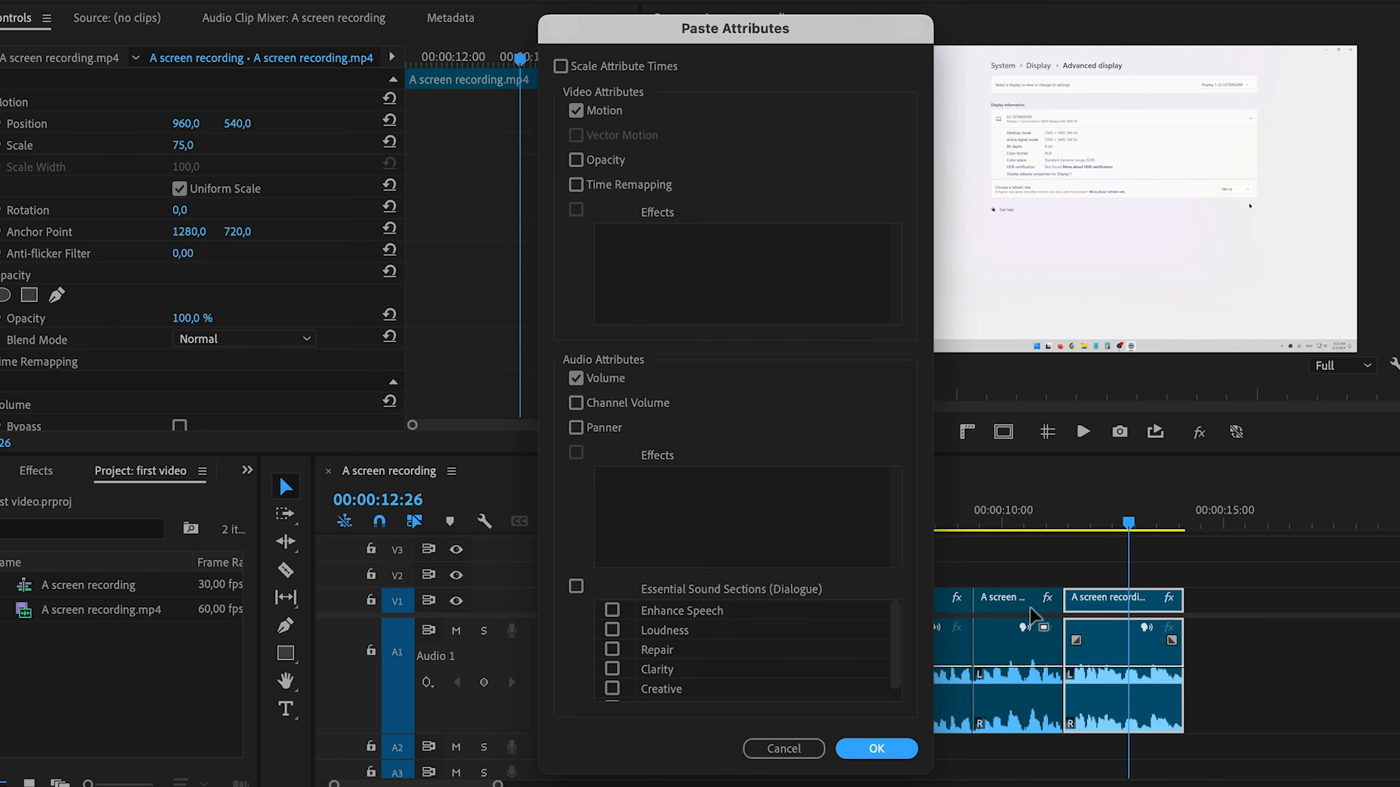
pyautogui.click(576, 379)
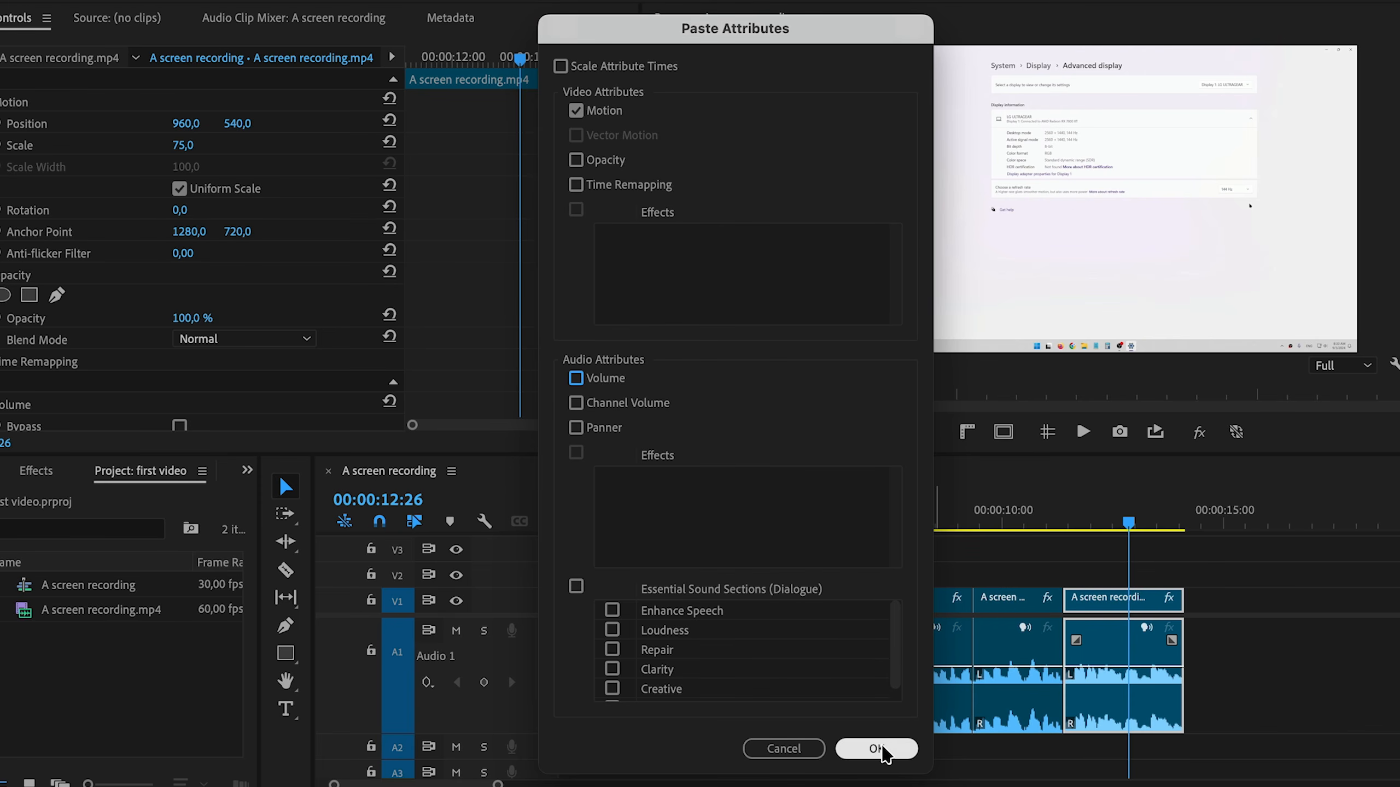
pyautogui.click(881, 748)
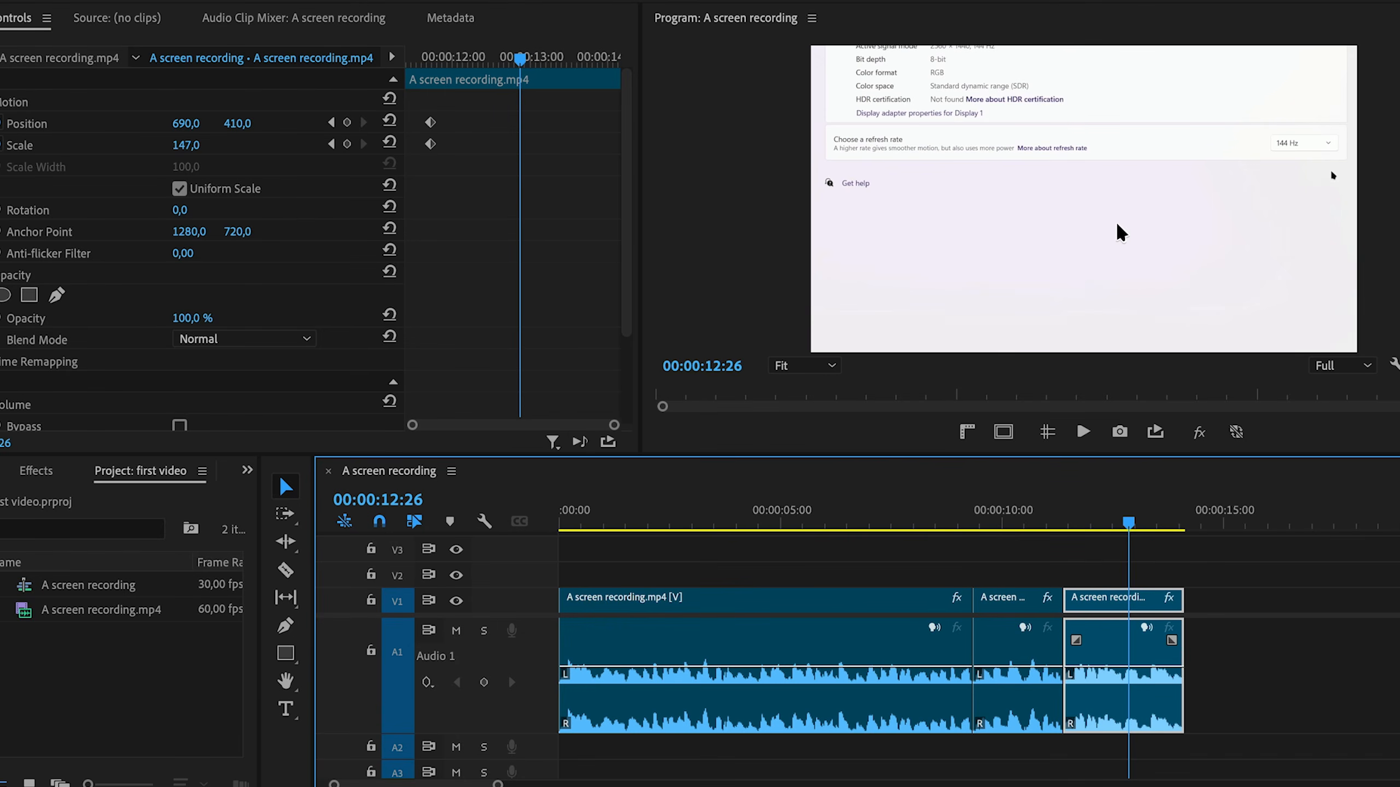
# Turn off keyframing for the third clip's Position and Scale, deleting the pasted keyframes
pyautogui.moveTo(465, 176); pyautogui.dragTo(417, 105)
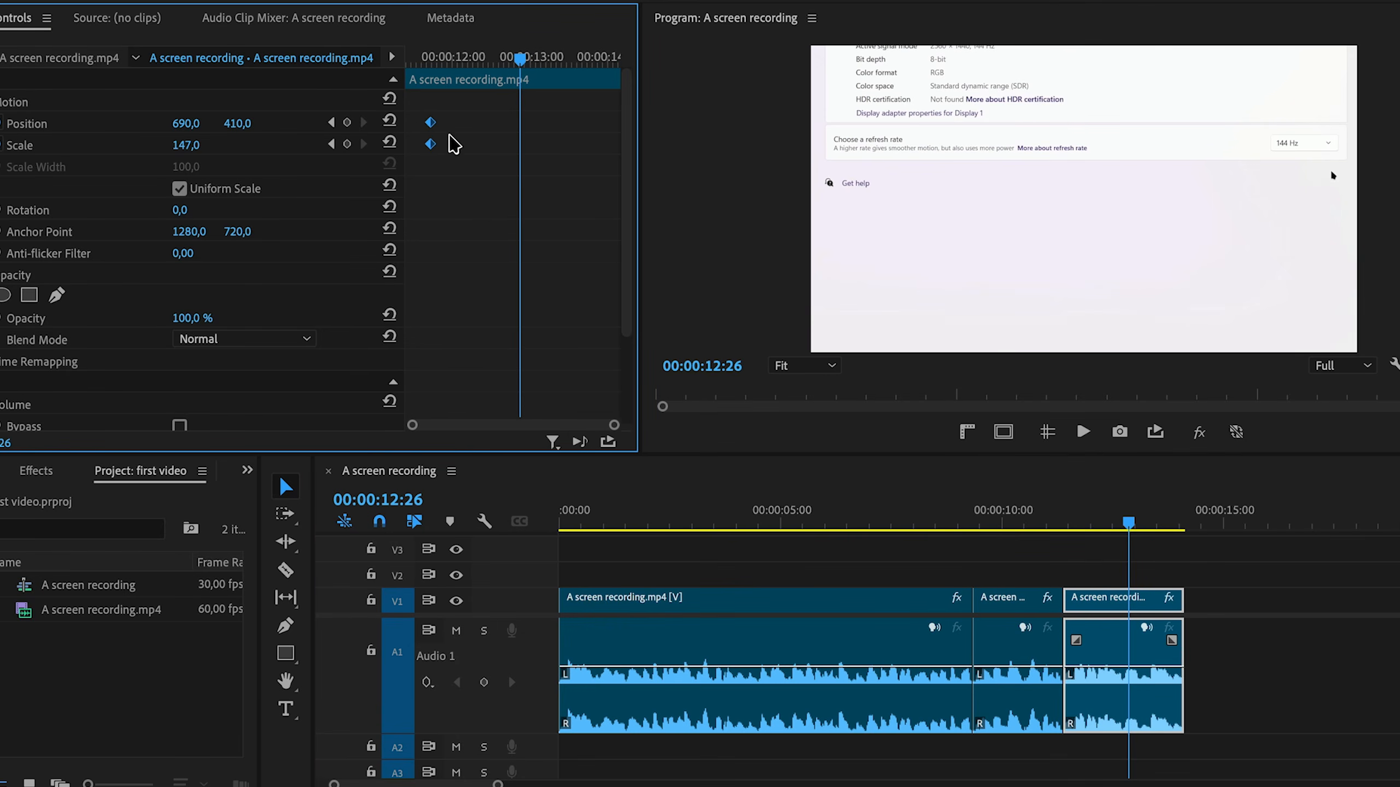
pyautogui.moveTo(1051, 530); pyautogui.dragTo(1102, 525)
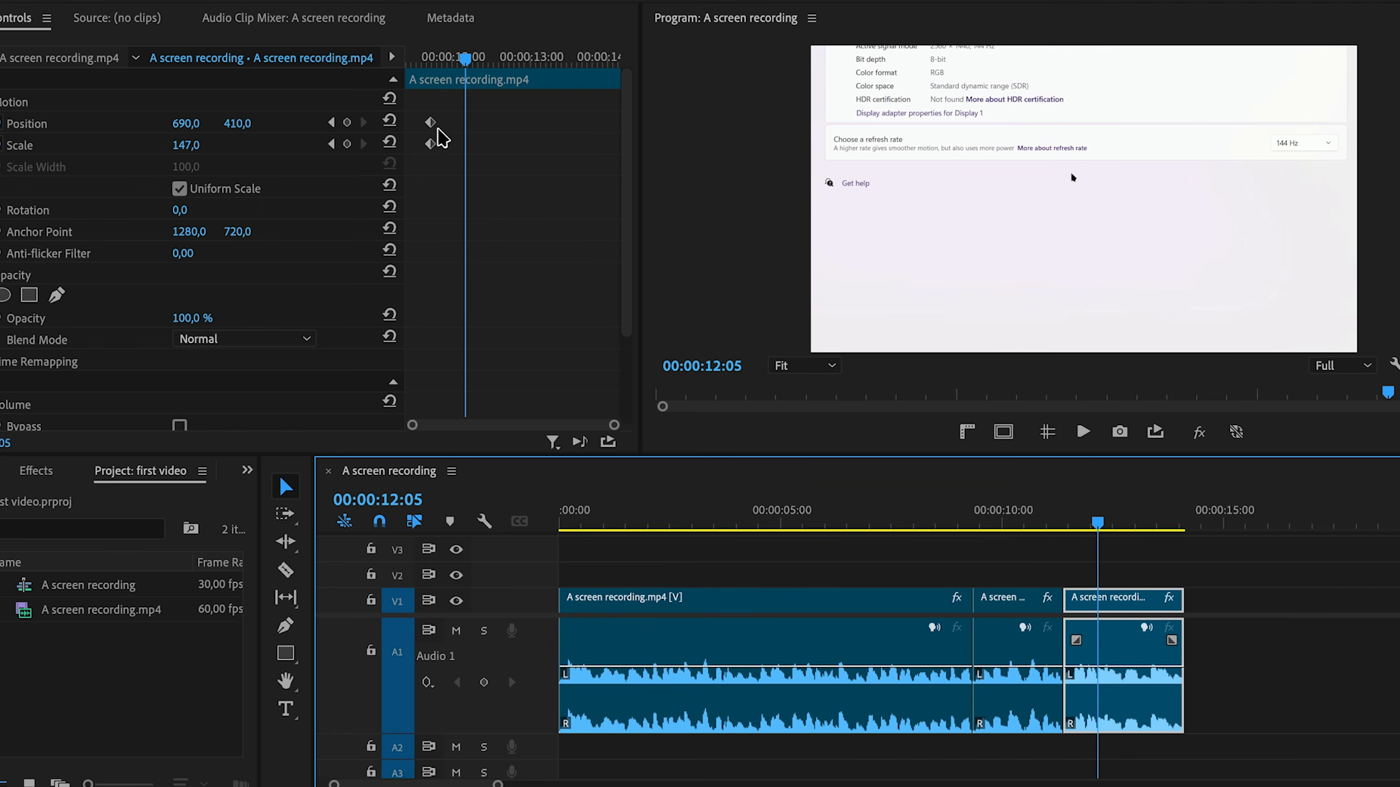
pyautogui.moveTo(419, 109); pyautogui.dragTo(463, 177)
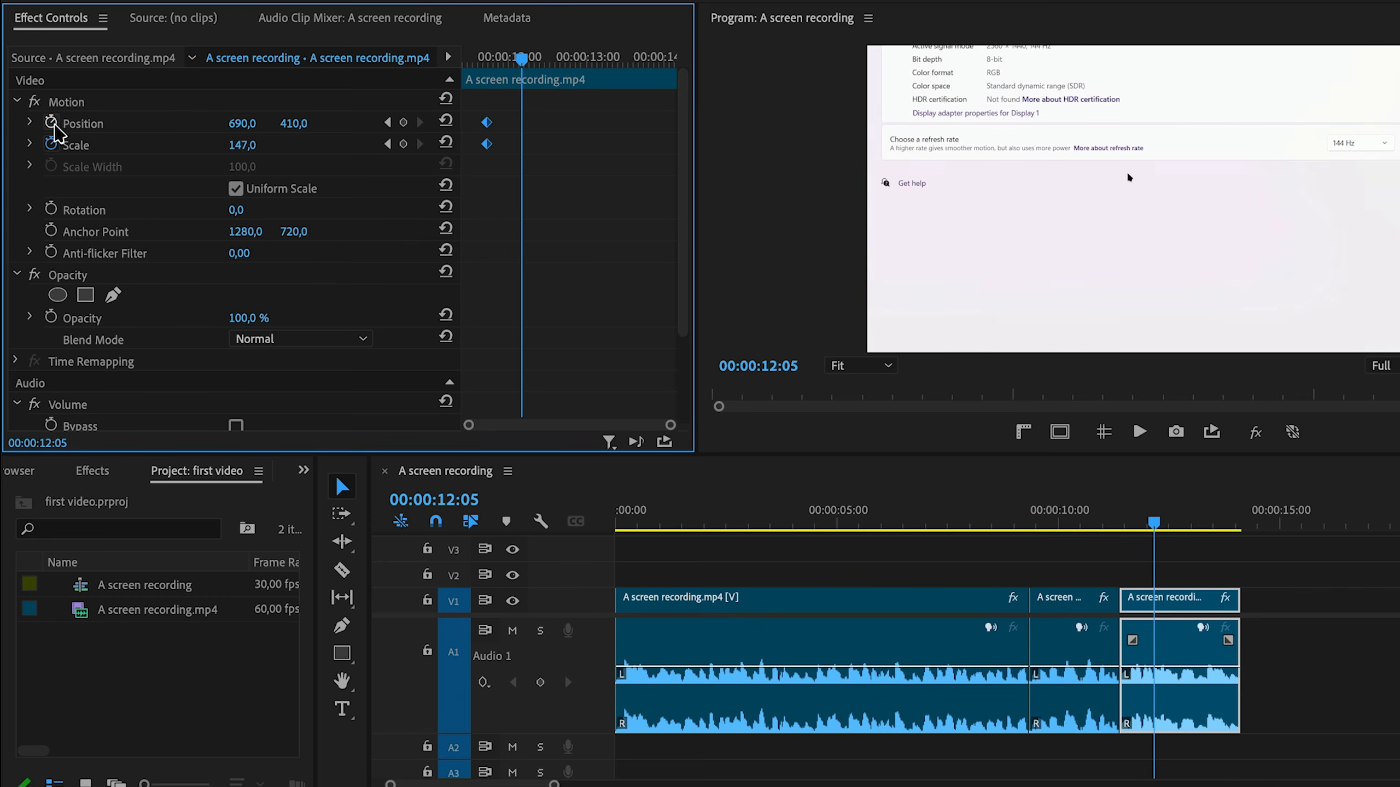
pyautogui.click(51, 122)
pyautogui.press('Return')
pyautogui.click(51, 144)
pyautogui.press('Return')
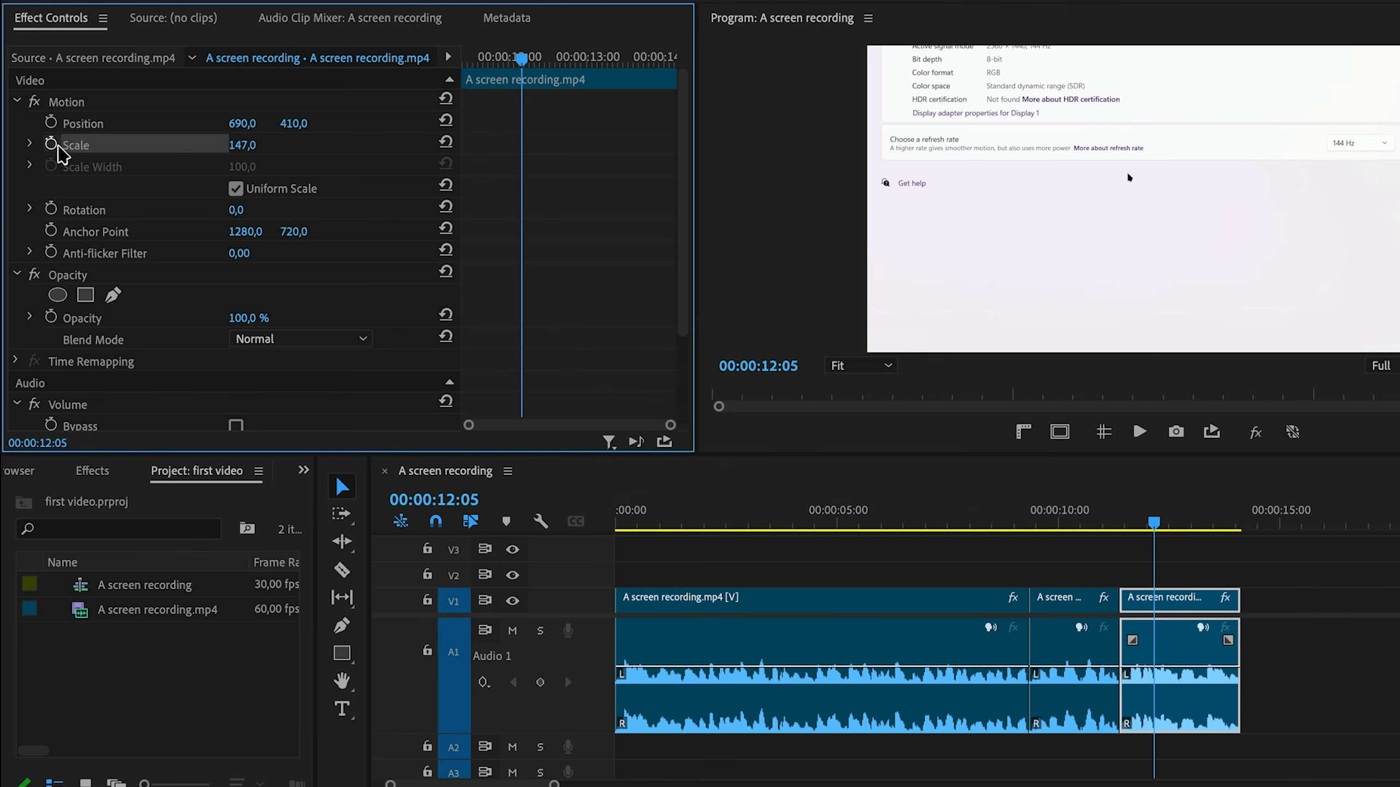
# Add Position and Scale keyframes to the third clip at 00:00:12:10, and turn their keyframing off again at 00:00:13:02
pyautogui.moveTo(1156, 523); pyautogui.dragTo(1162, 554)
pyautogui.click(9, 142)
pyautogui.click(44, 167)
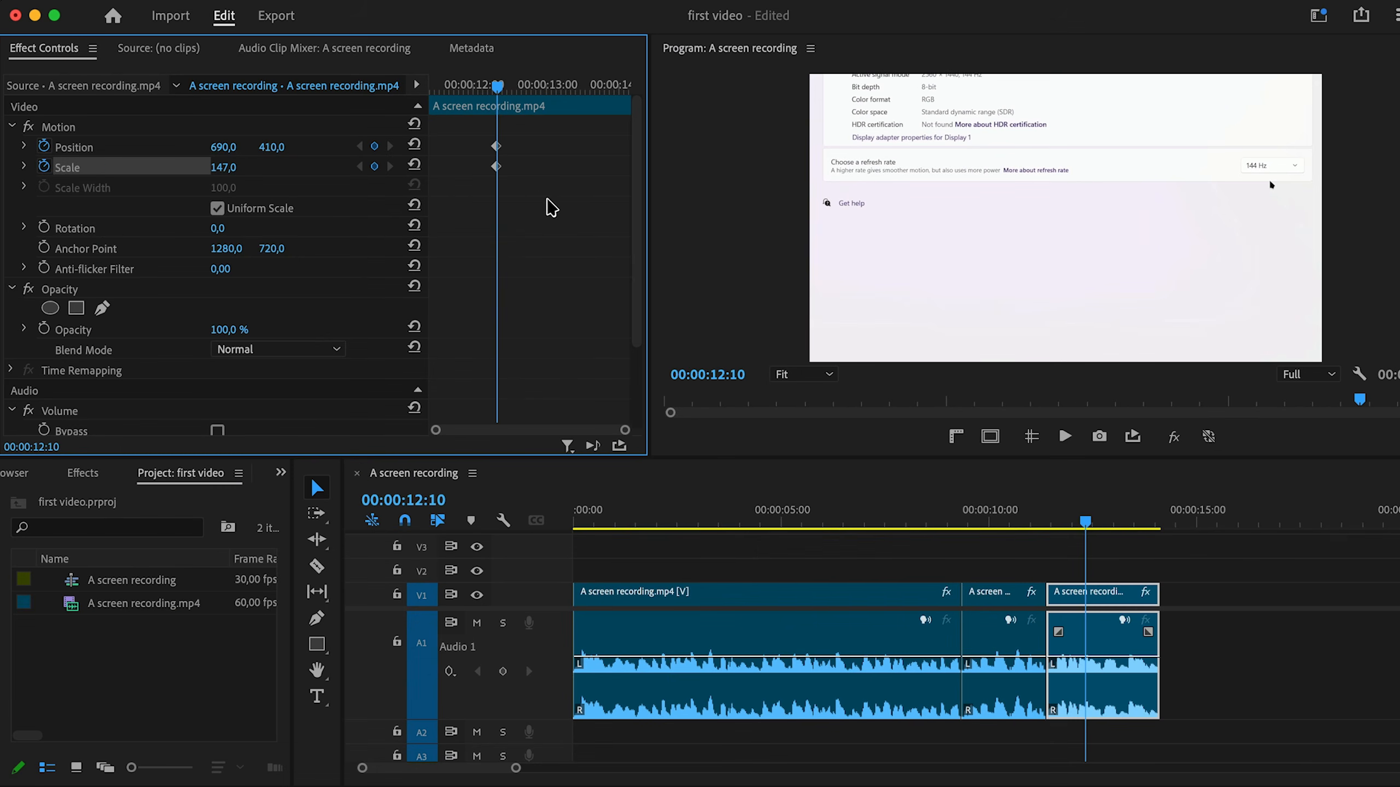
pyautogui.moveTo(495, 91); pyautogui.dragTo(552, 93)
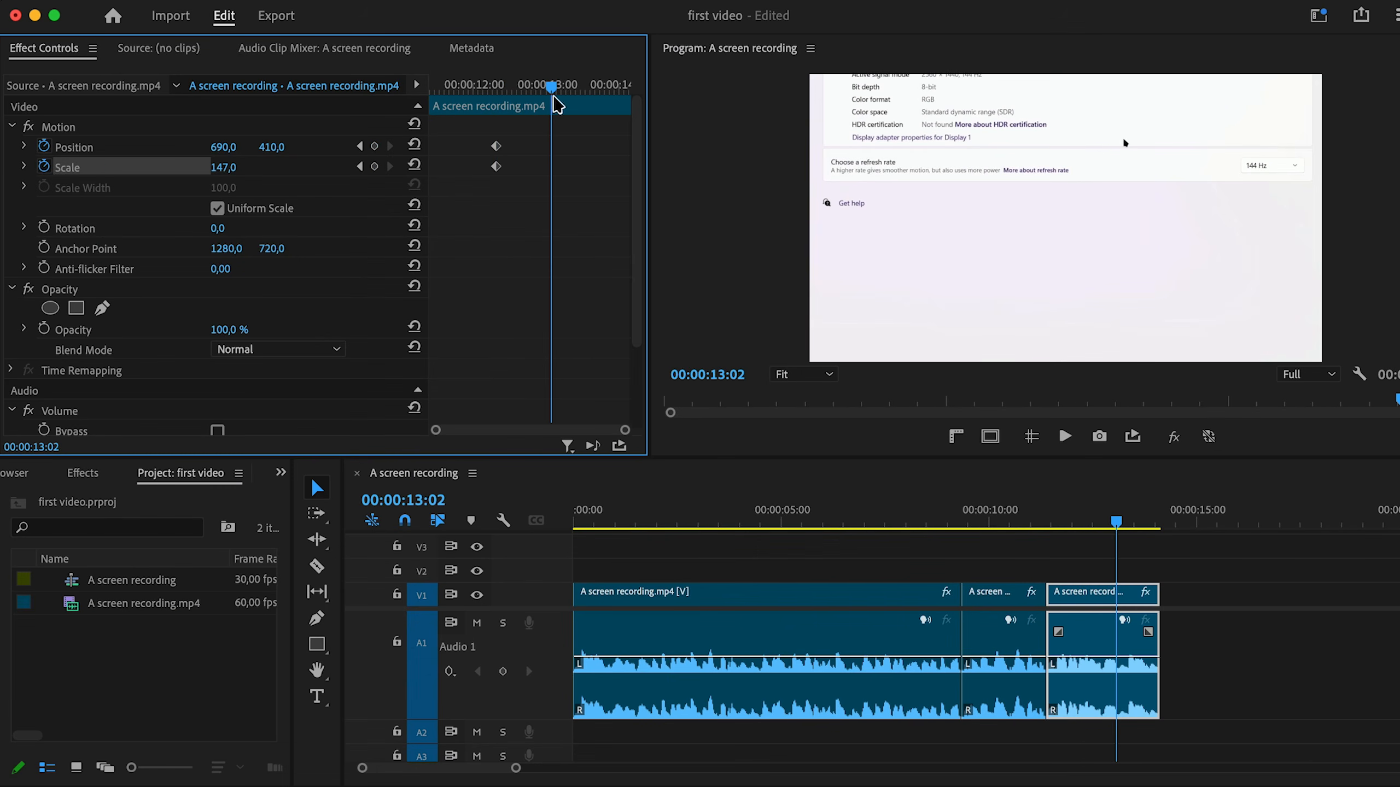
pyautogui.click(45, 147)
pyautogui.press('Return')
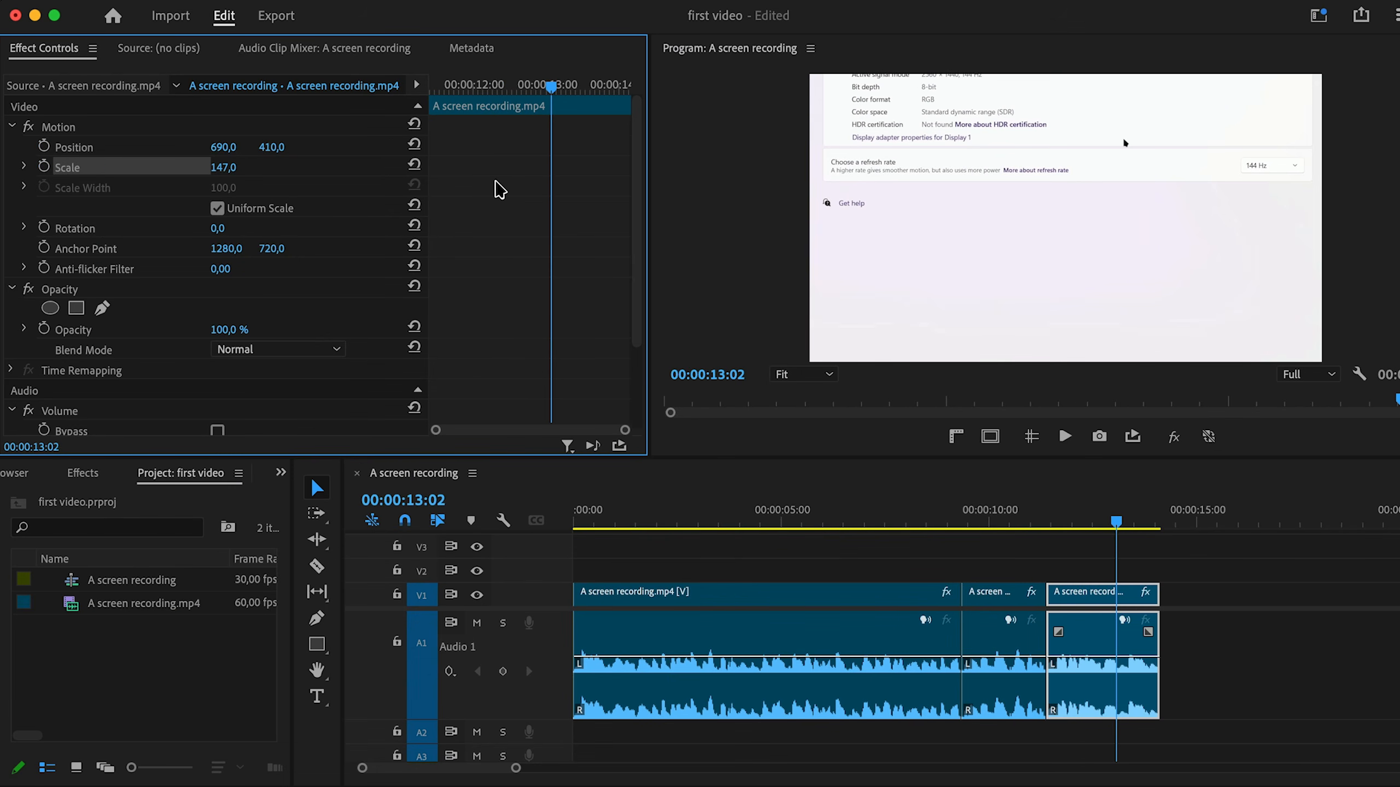
# Keyframe the third clip's Position and Scale at 00:00:13:02, and set Scale to 289 and Position to 690, 805 at 00:00:13:12
pyautogui.click(44, 148)
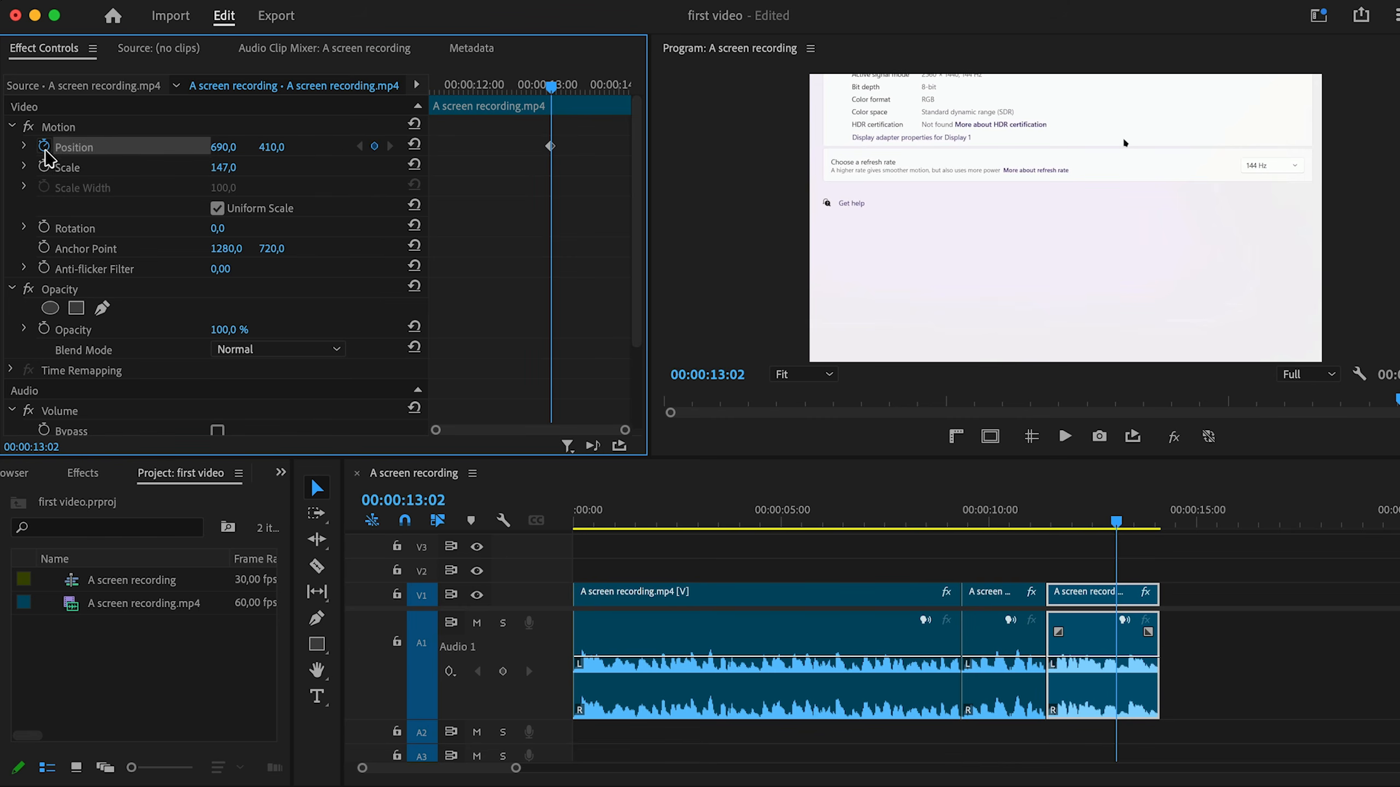
pyautogui.click(44, 167)
pyautogui.hotkey('shift', 'Right')
pyautogui.hotkey('shift', 'Right')
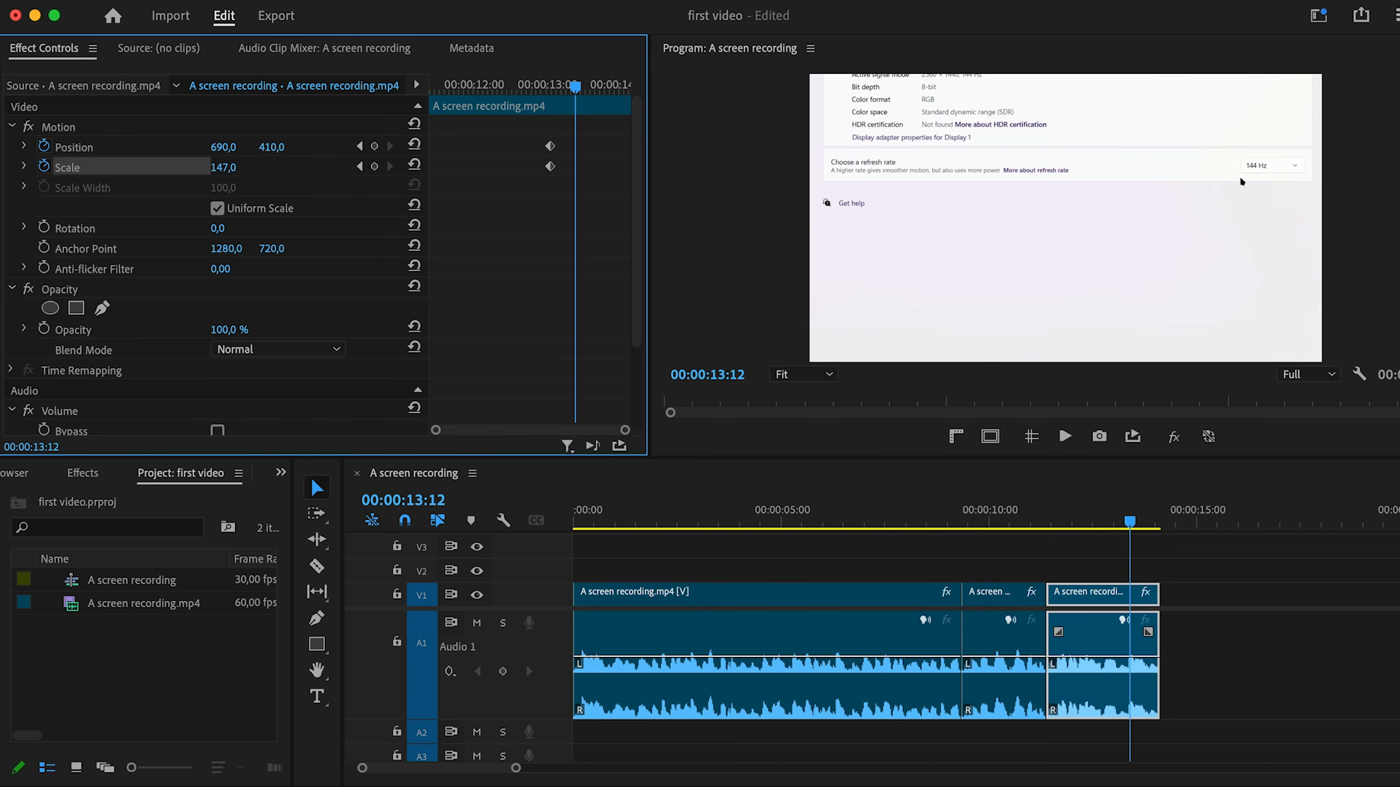
pyautogui.moveTo(242, 169); pyautogui.dragTo(380, 146)
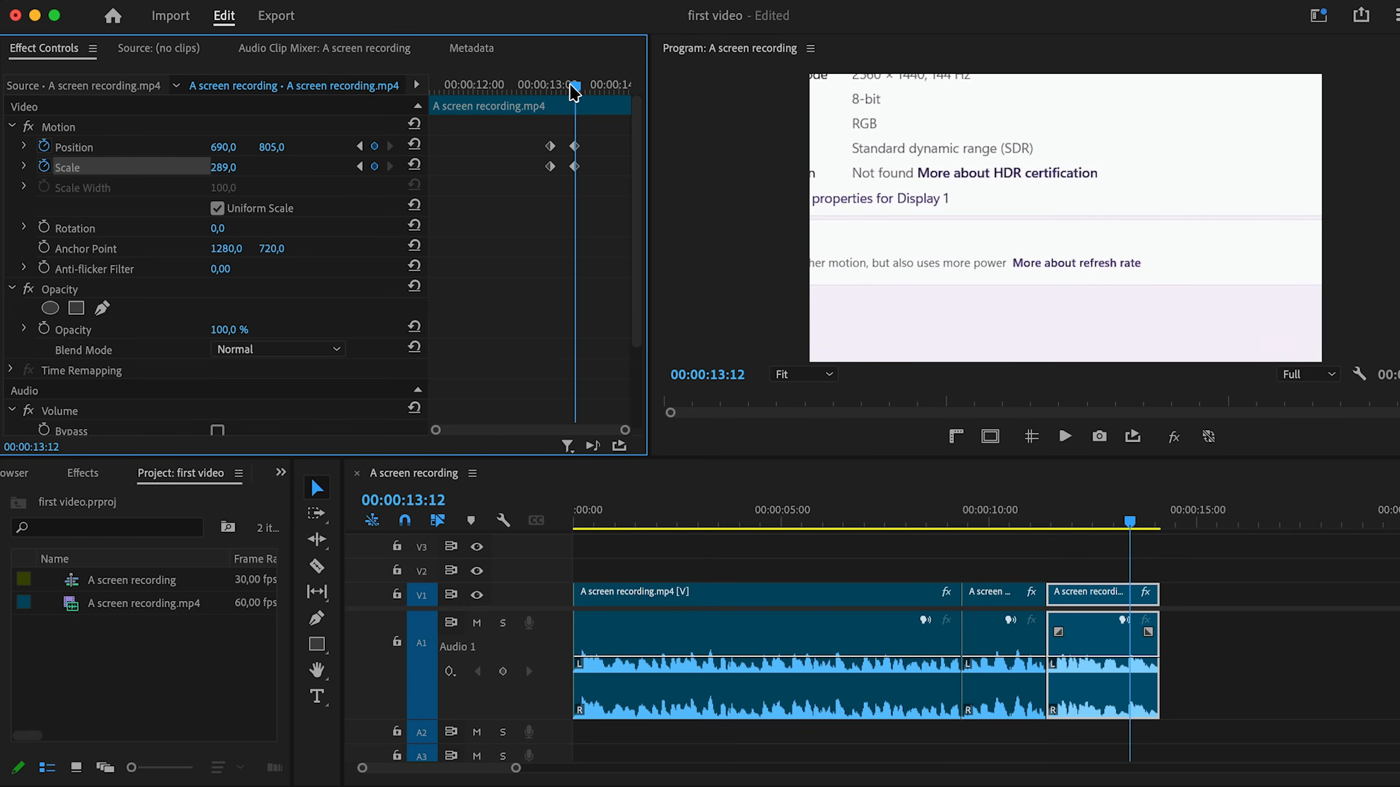
# Return to 00:00:13:02 and remove all Position and Scale keyframes from the third clip
pyautogui.moveTo(575, 87)
pyautogui.mouseDown()
pyautogui.moveTo(549, 104)
pyautogui.moveTo(577, 103)
pyautogui.moveTo(550, 103)
pyautogui.moveTo(574, 87)
pyautogui.mouseUp()
pyautogui.click(551, 102)
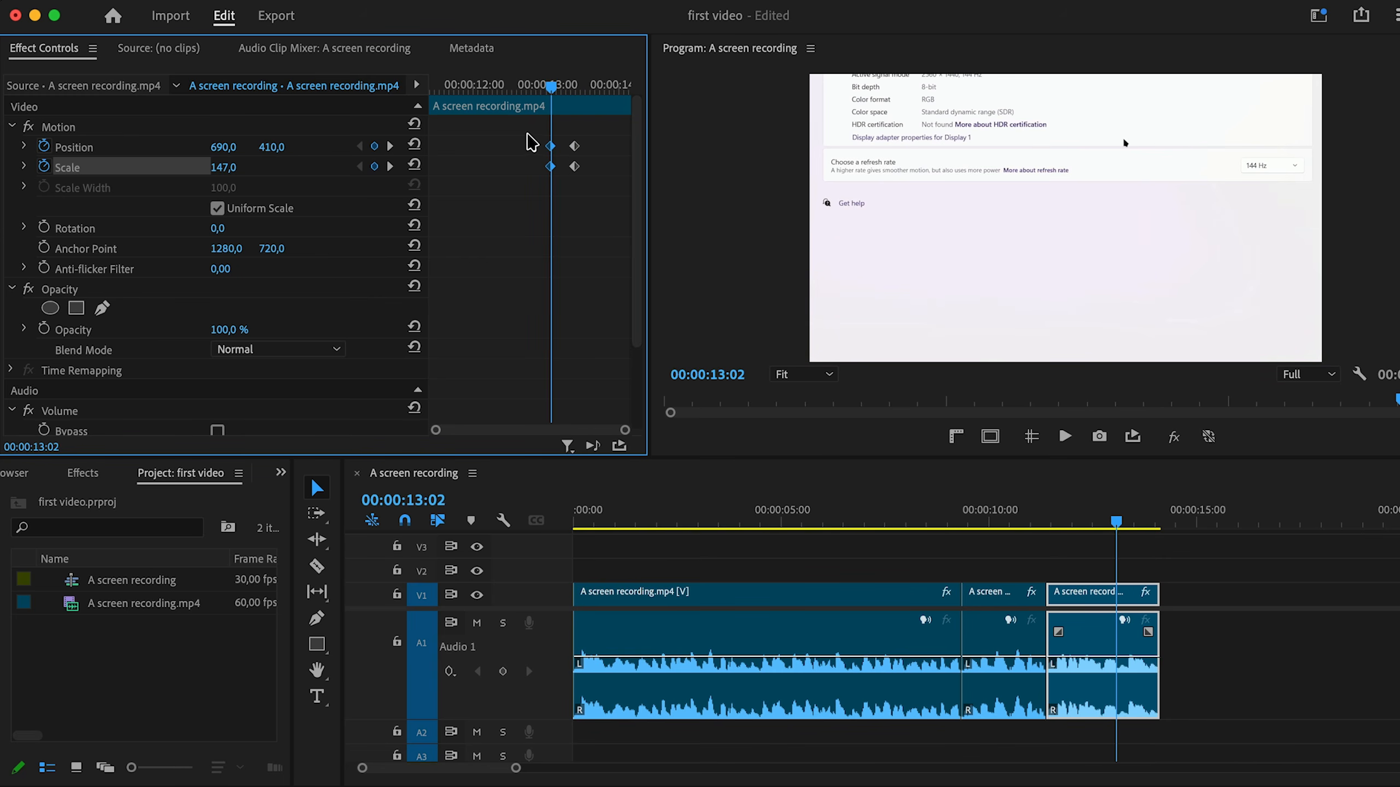
pyautogui.click(44, 146)
pyautogui.press('Return')
pyautogui.click(44, 167)
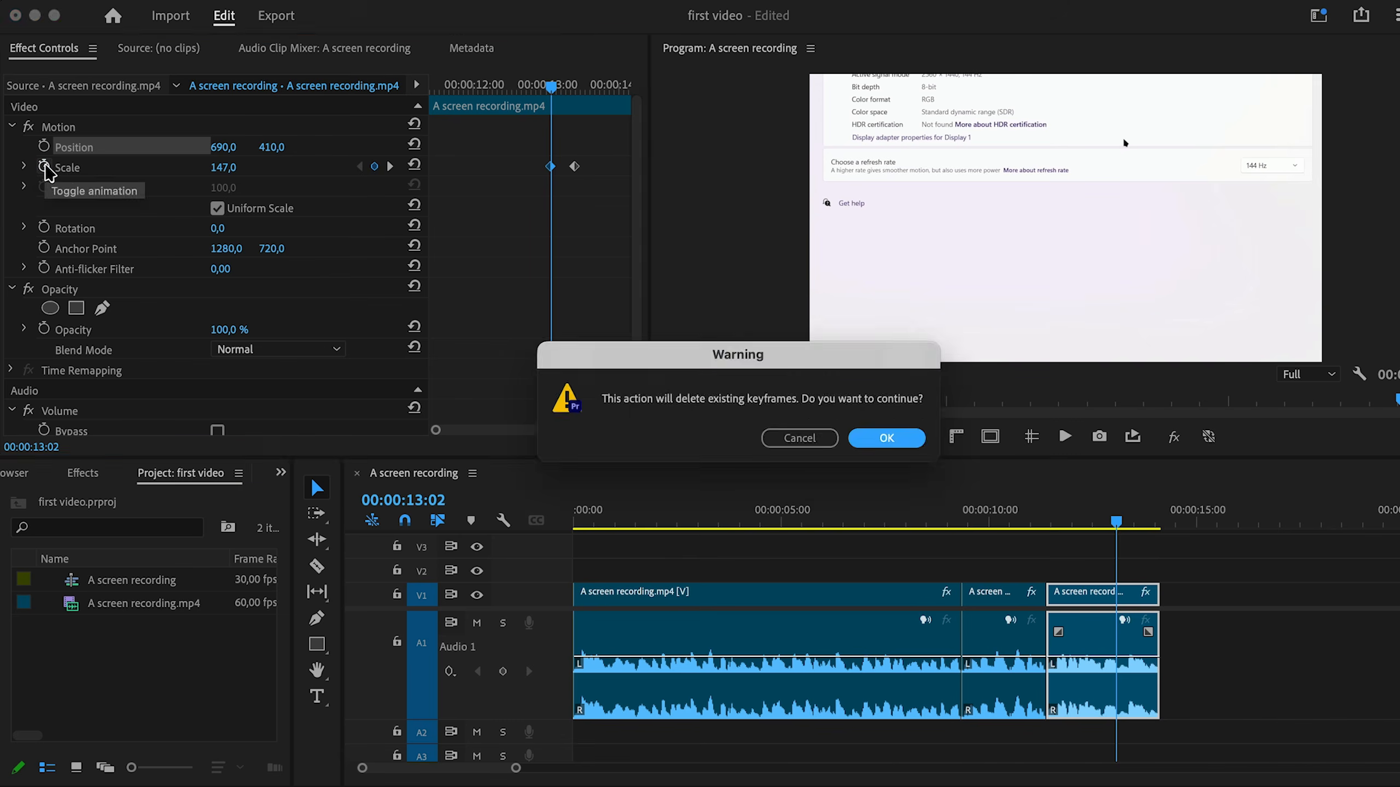
pyautogui.press('Return')
# Play the sequence from its start and review the zoomed framing across all three clips
pyautogui.moveTo(1121, 524); pyautogui.dragTo(1092, 534)
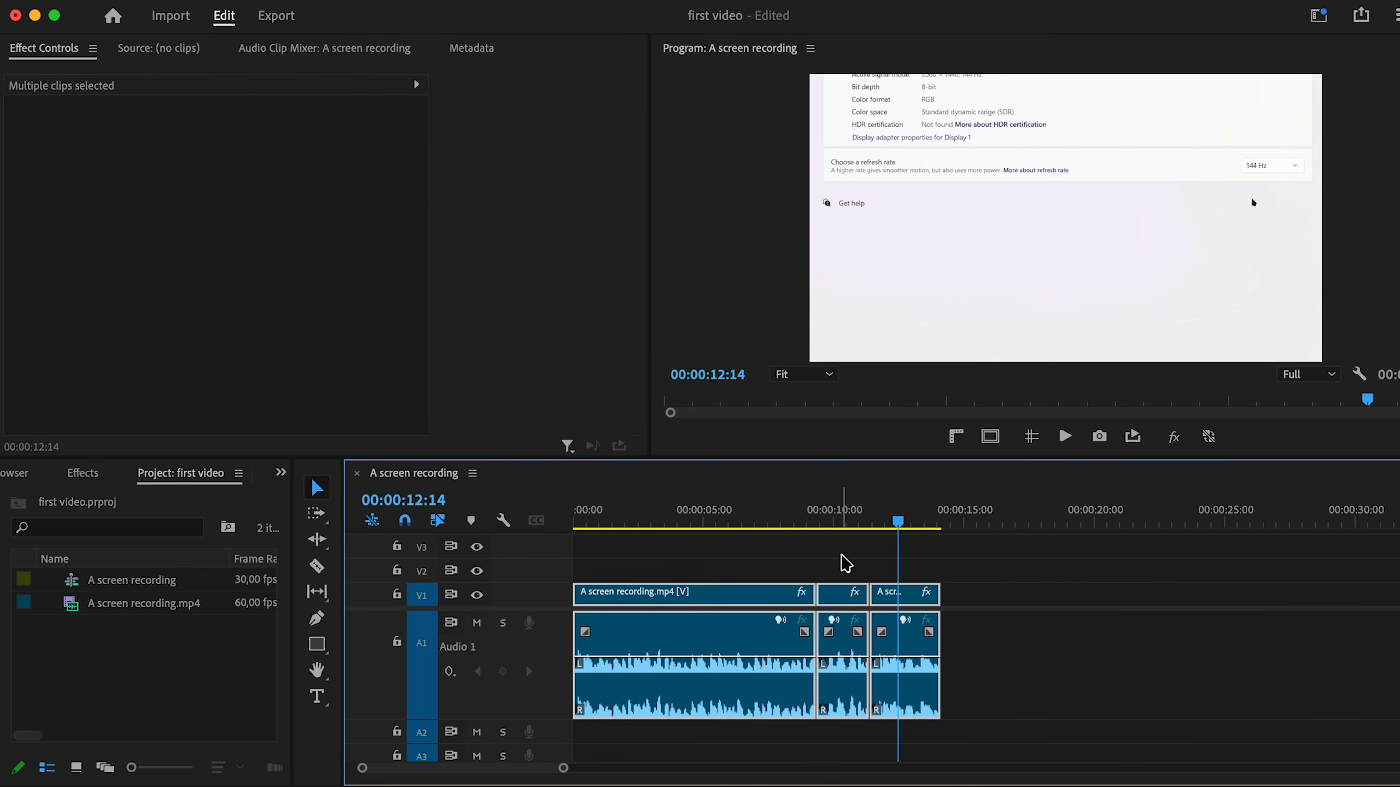
pyautogui.click(845, 564)
pyautogui.press('Home')
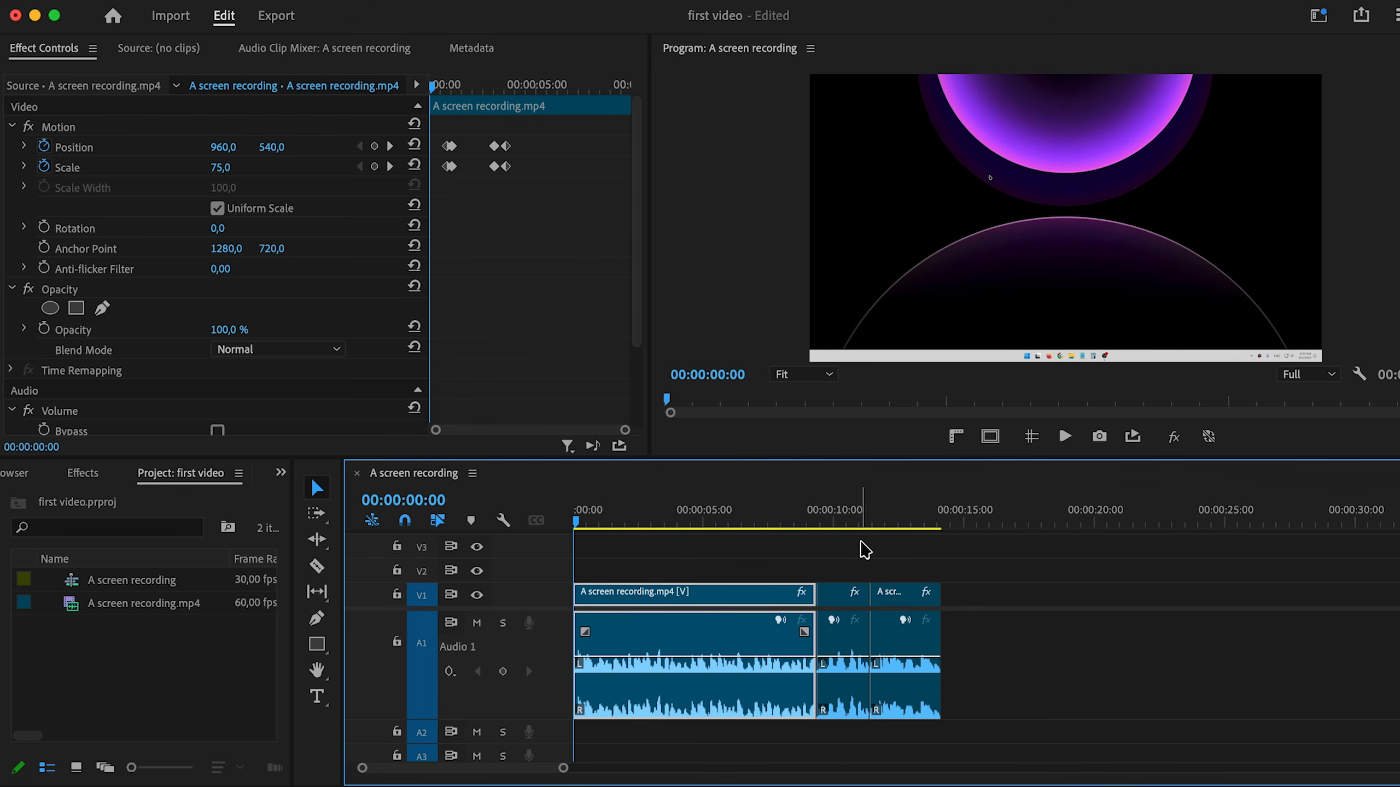
pyautogui.press('space')
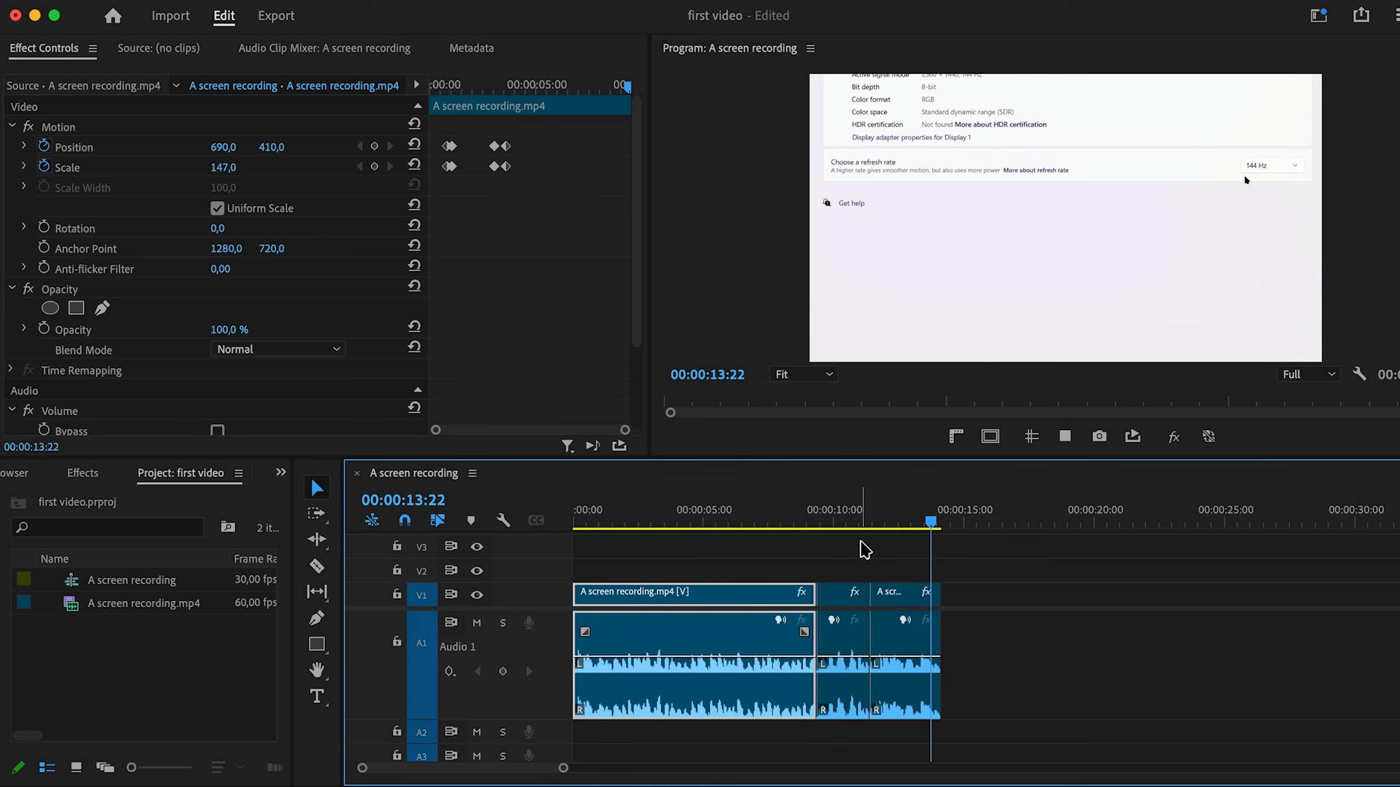
pyautogui.moveTo(909, 523); pyautogui.dragTo(740, 550)
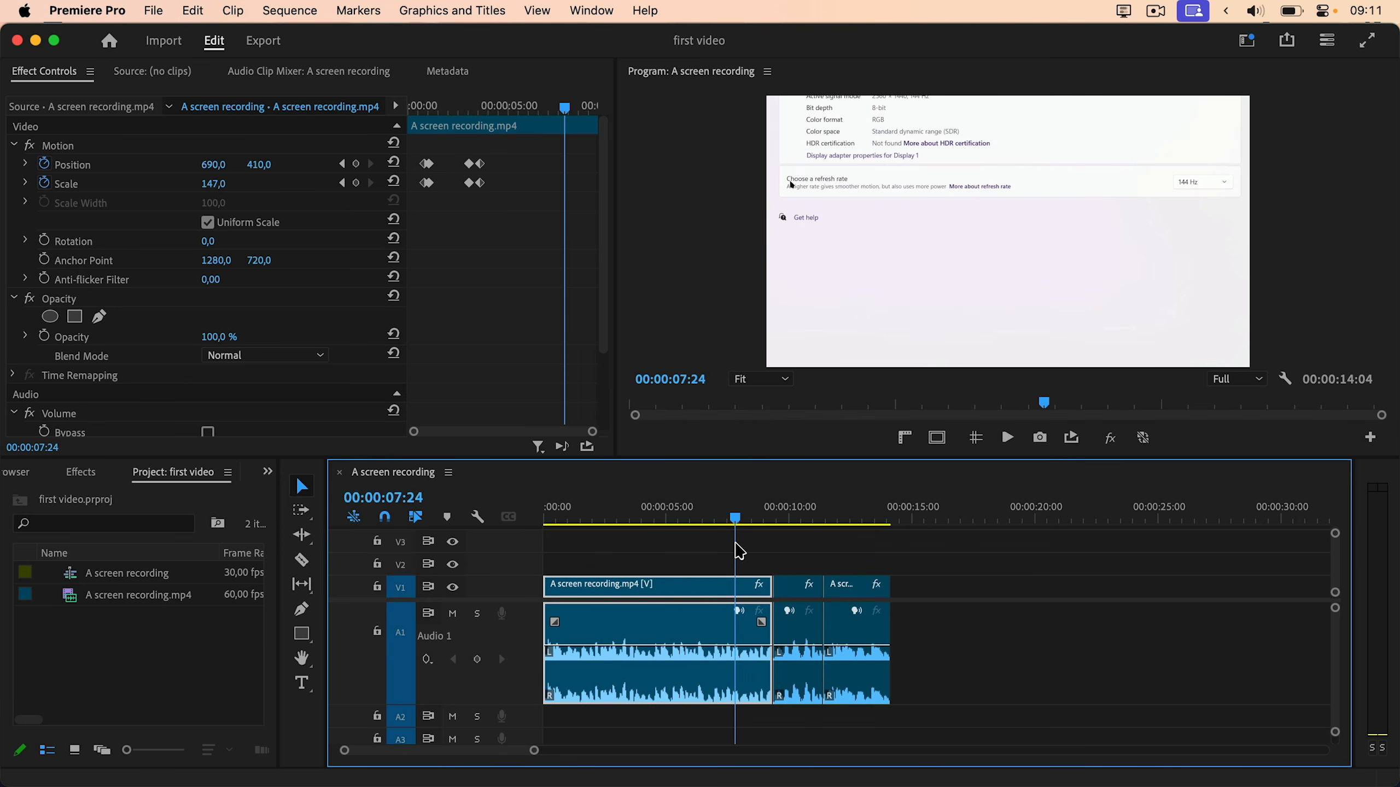
pyautogui.click(848, 609)
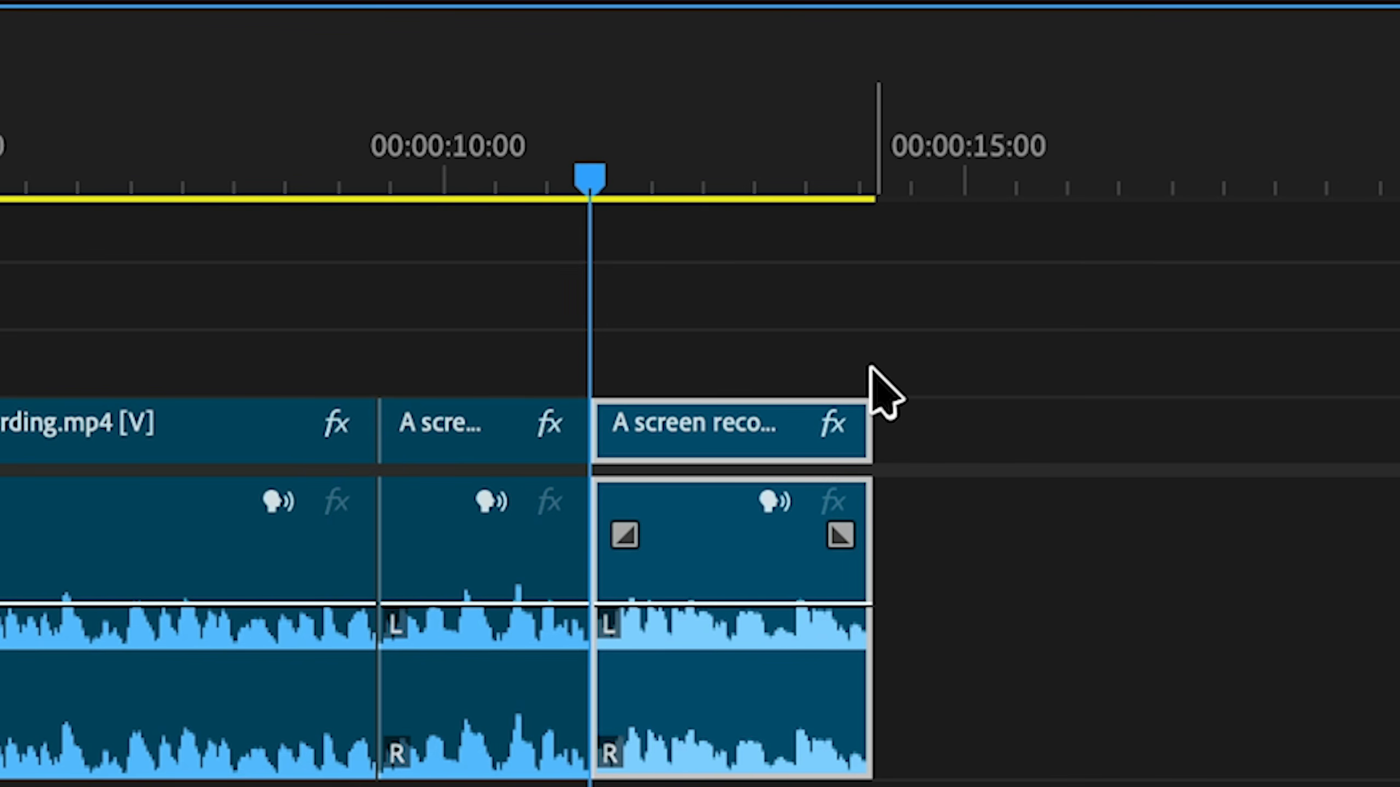
pyautogui.press('space')
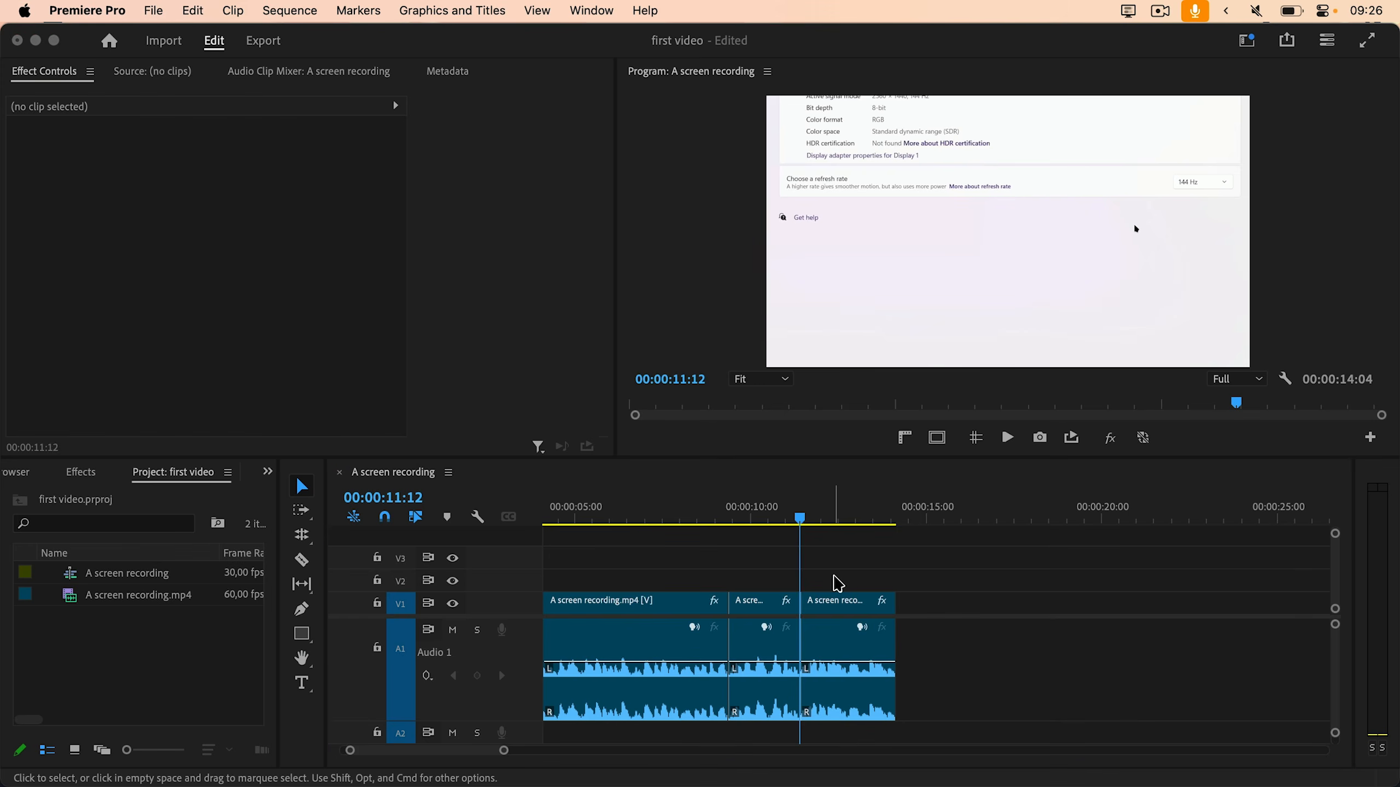
# Switch to Firefox, search the web for "butter png" and show the image results
pyautogui.write('butter png')
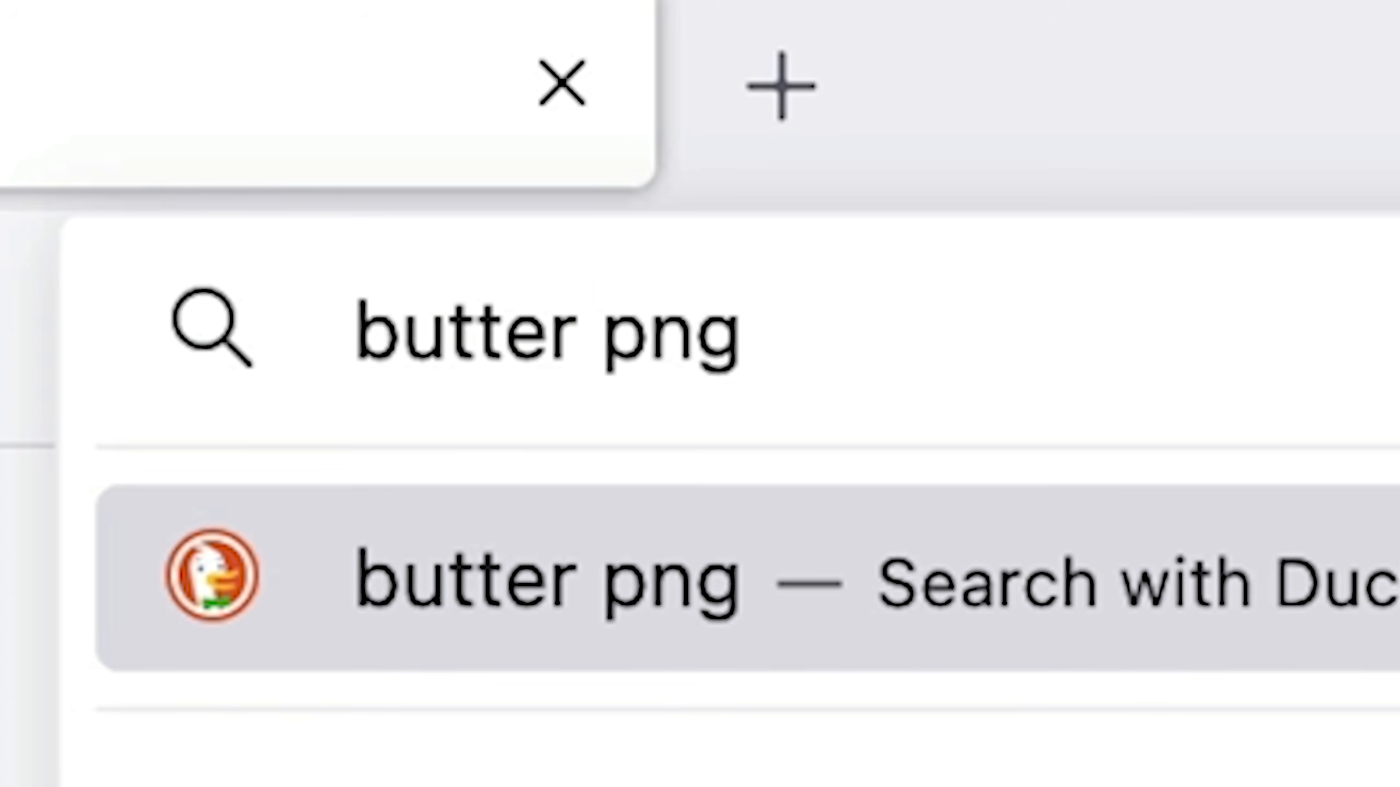
pyautogui.press('Return')
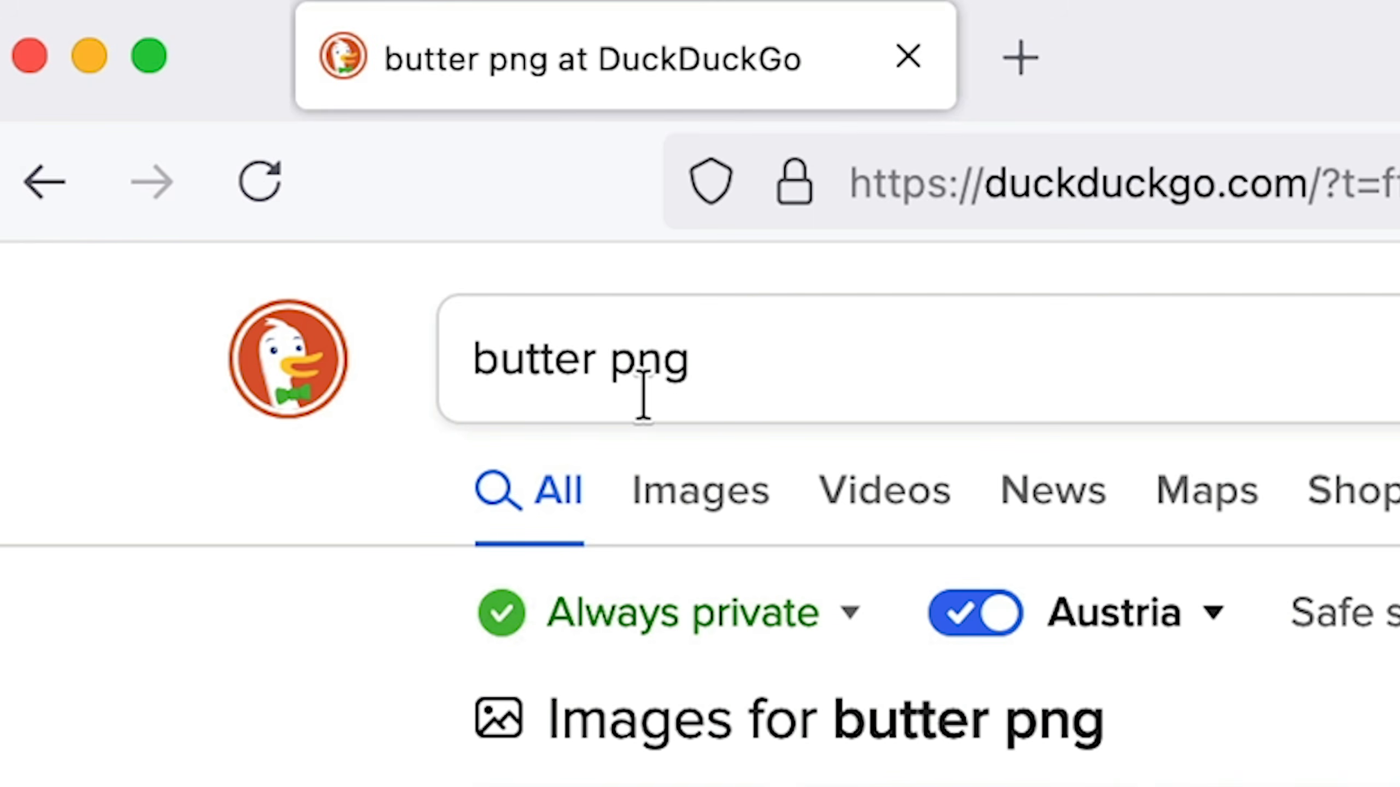
pyautogui.moveTo(612, 365); pyautogui.dragTo(747, 366)
pyautogui.click(756, 359)
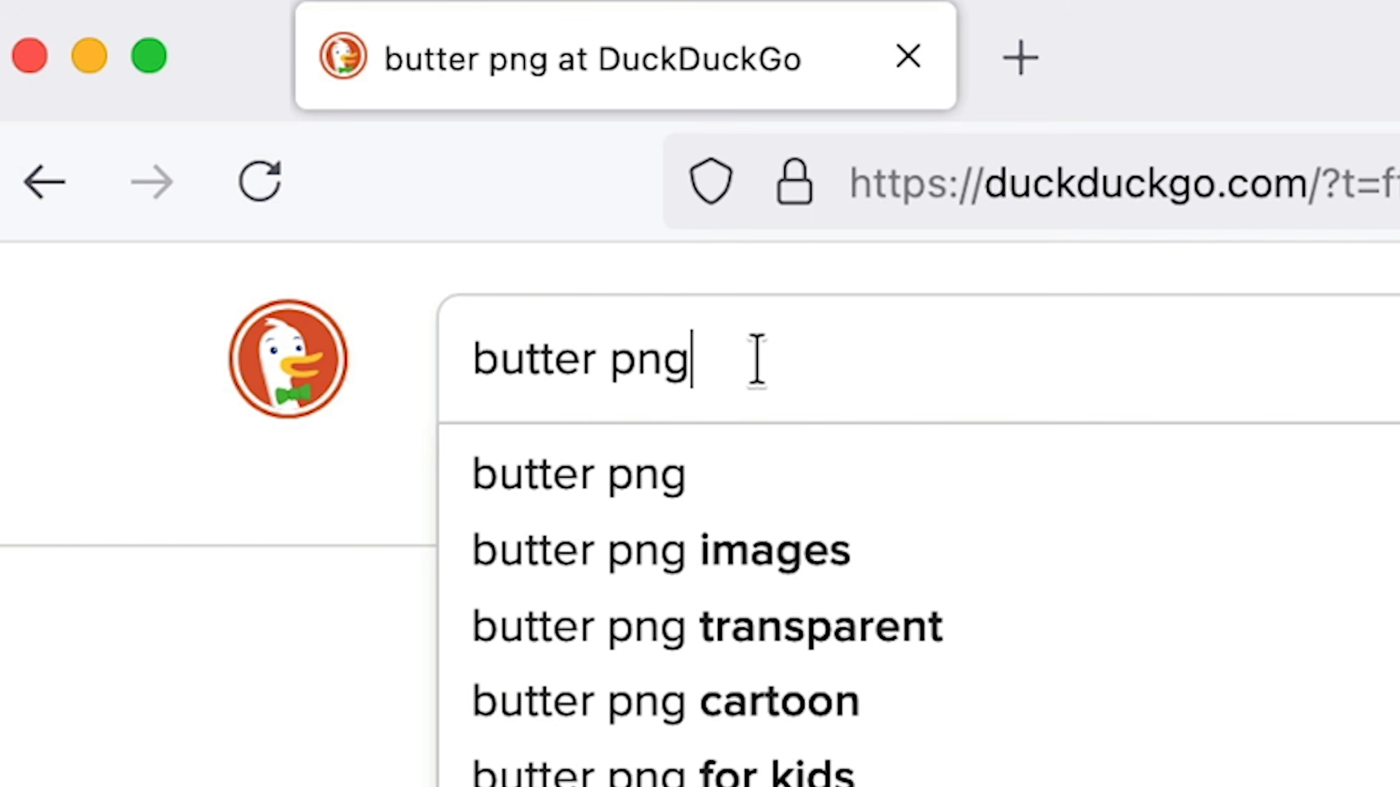
pyautogui.click(726, 488)
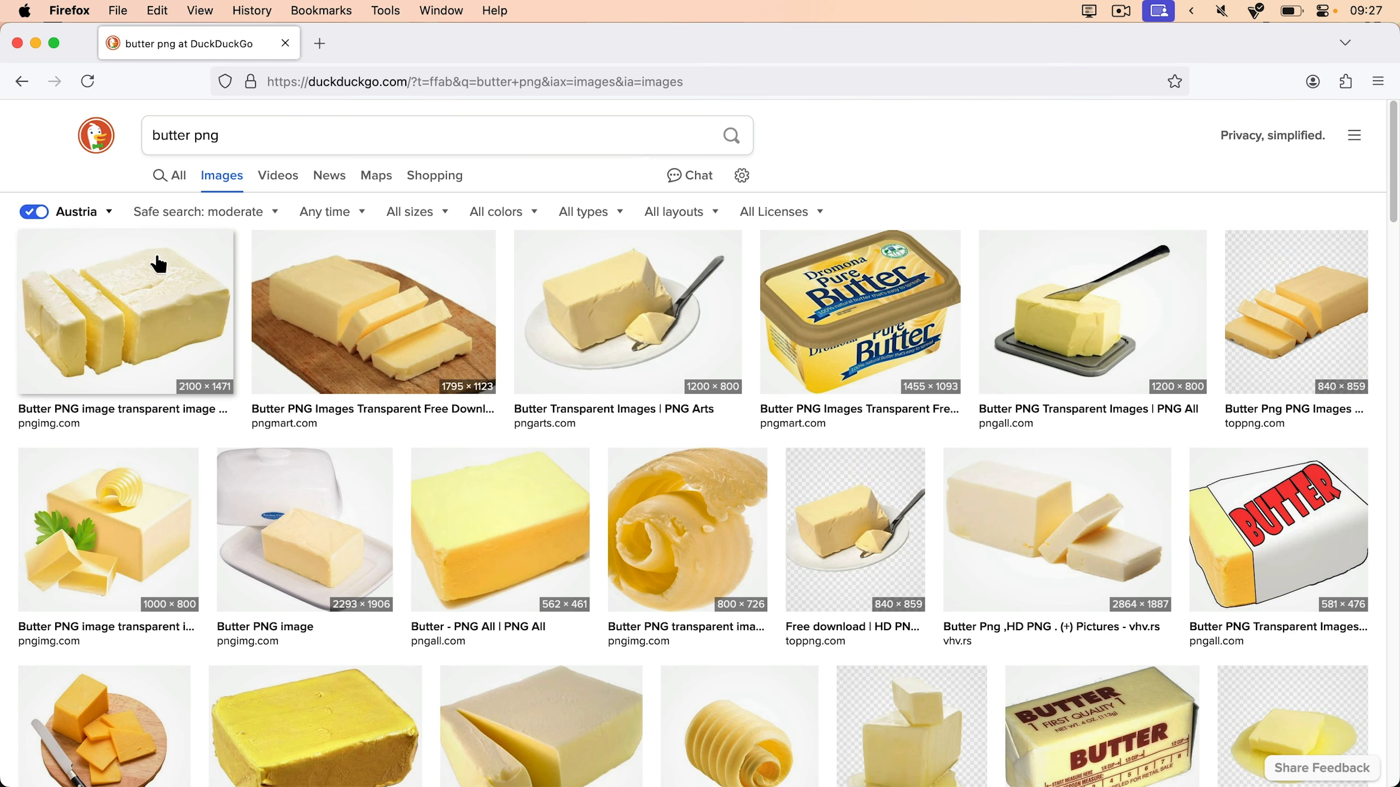
# Preview several butter images, and save the 1583 × 1040 one from freepng.pictures to the Desktop as a PNG named butter
pyautogui.click(153, 285)
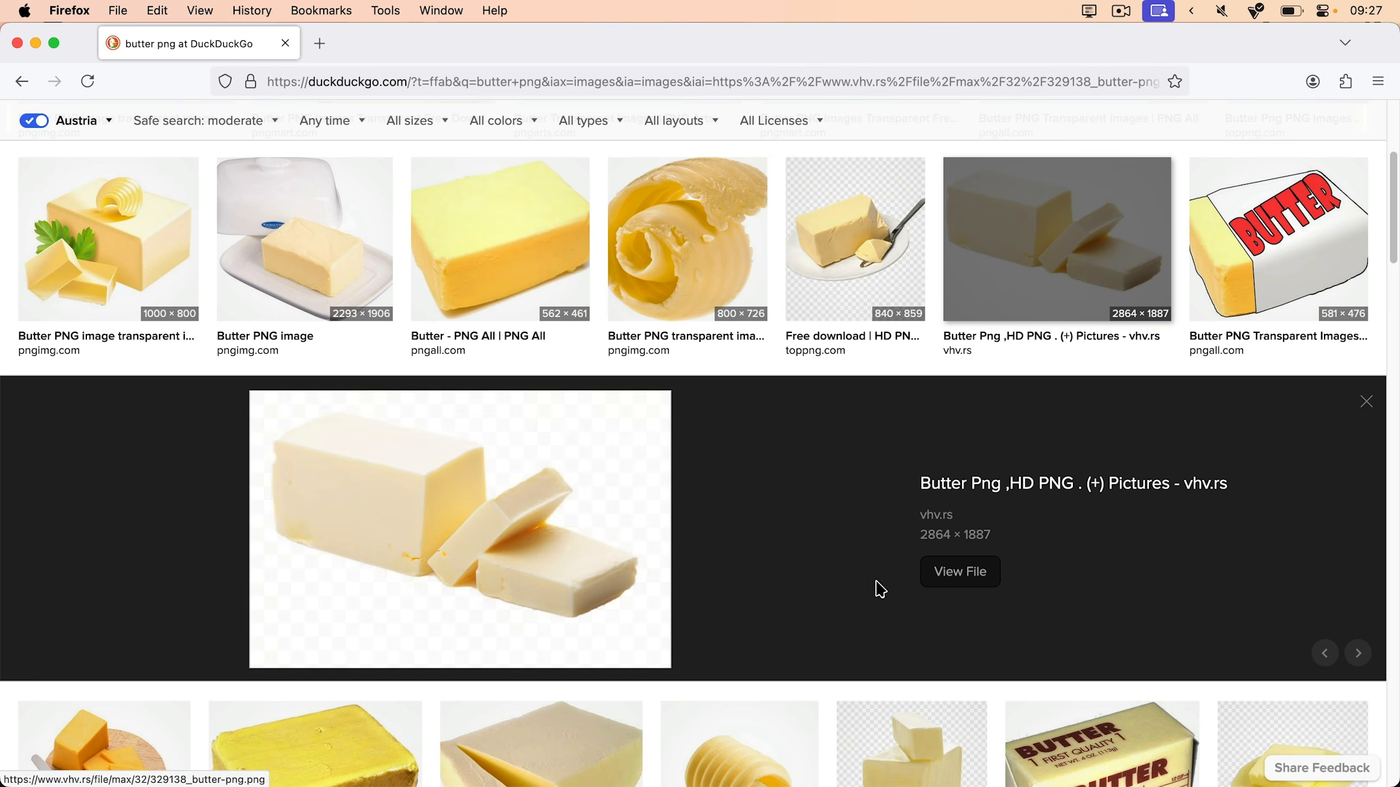
pyautogui.click(948, 579)
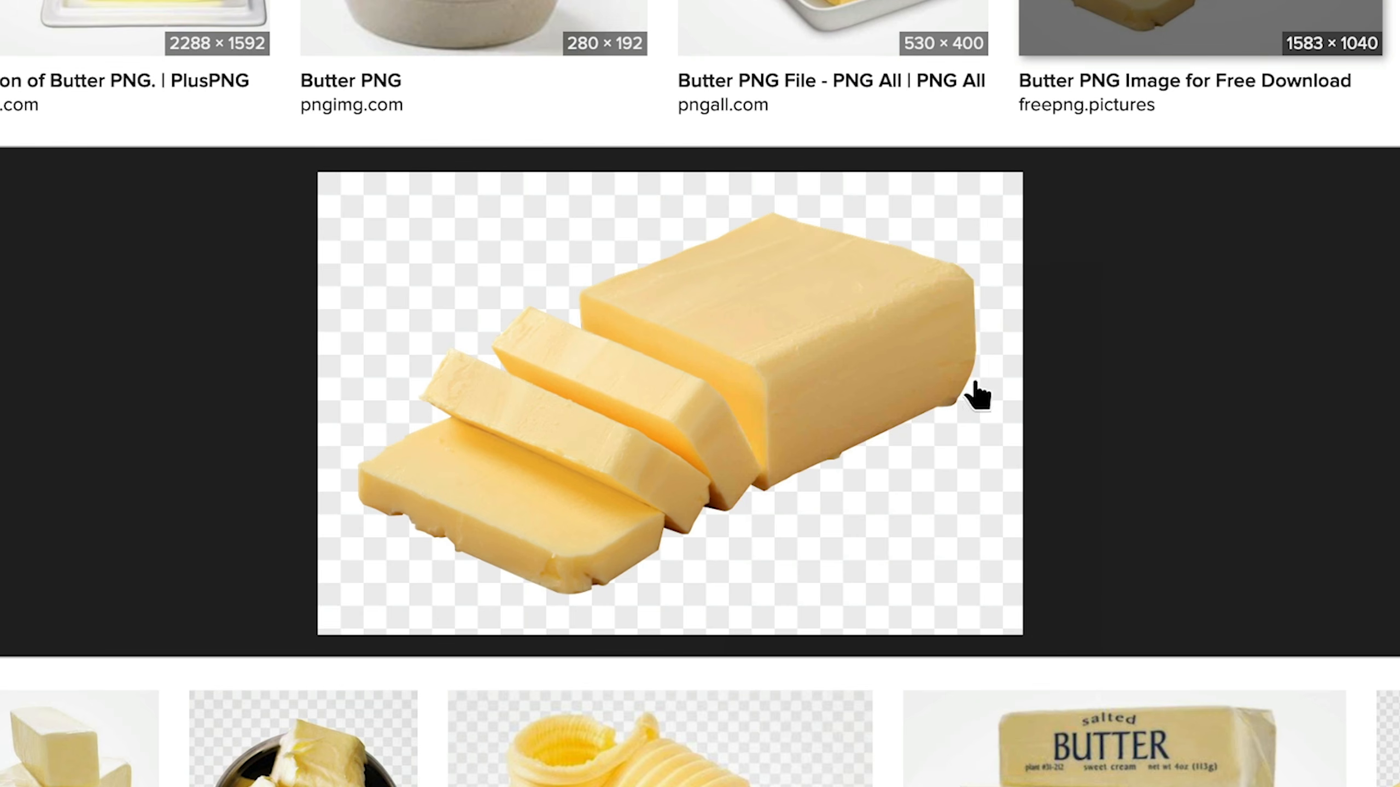
pyautogui.rightClick(606, 285)
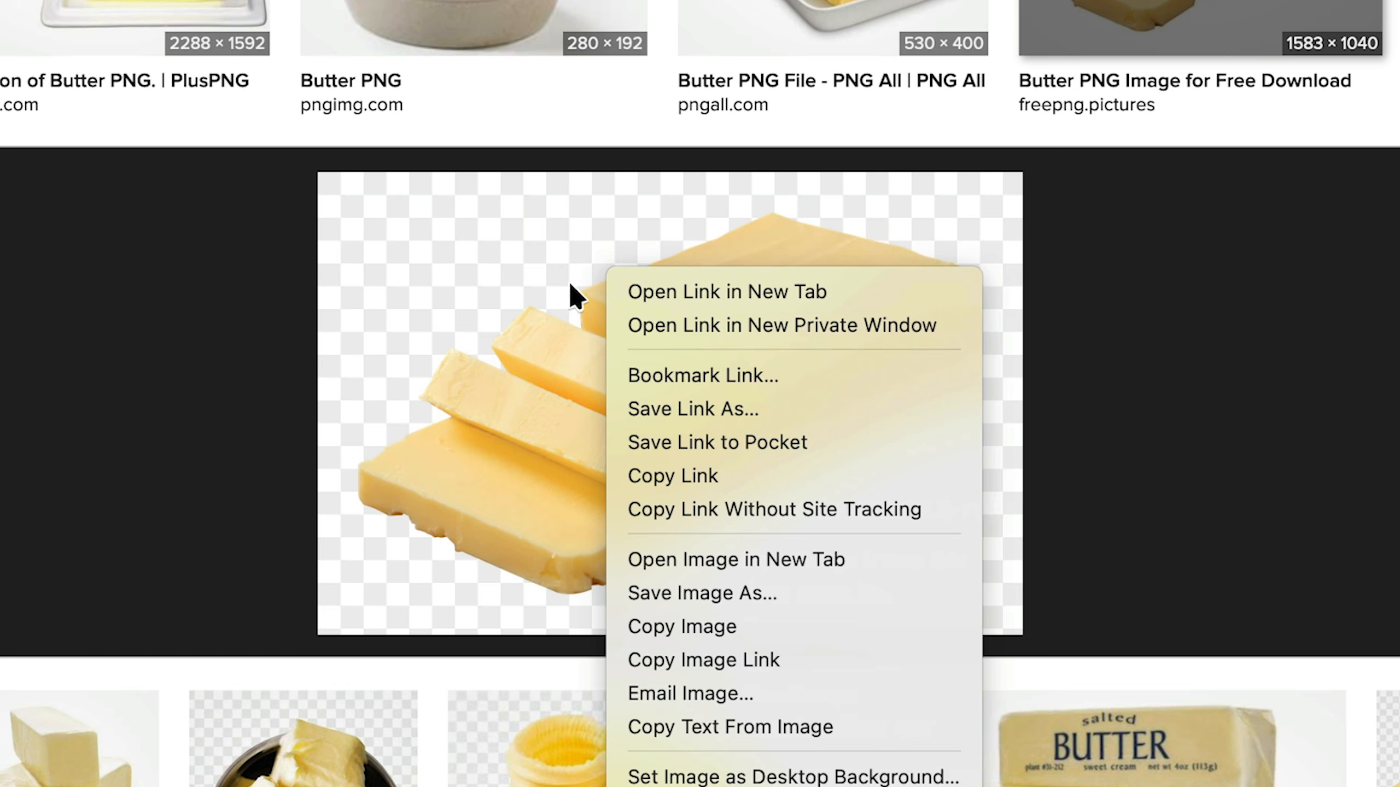
pyautogui.click(567, 282)
pyautogui.rightClick(739, 325)
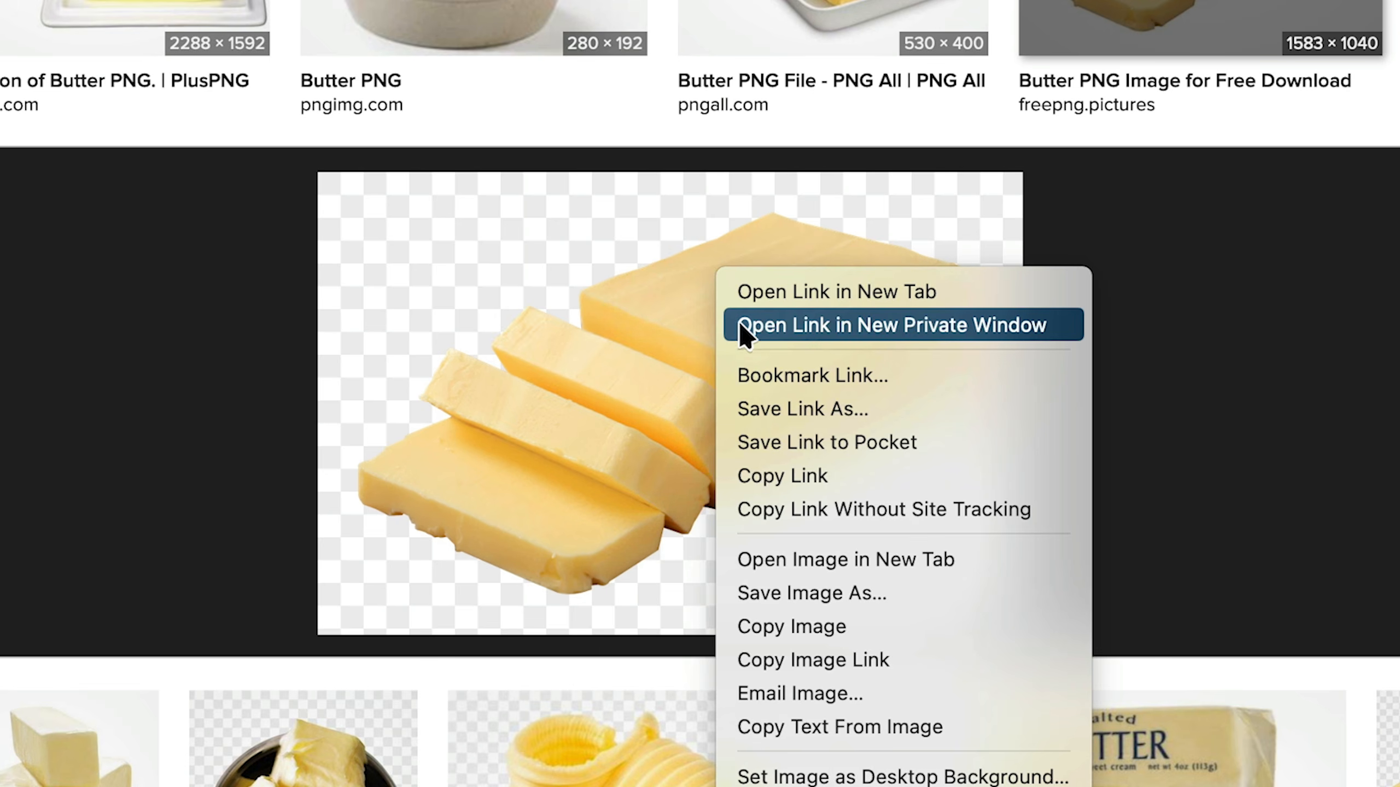
pyautogui.click(894, 590)
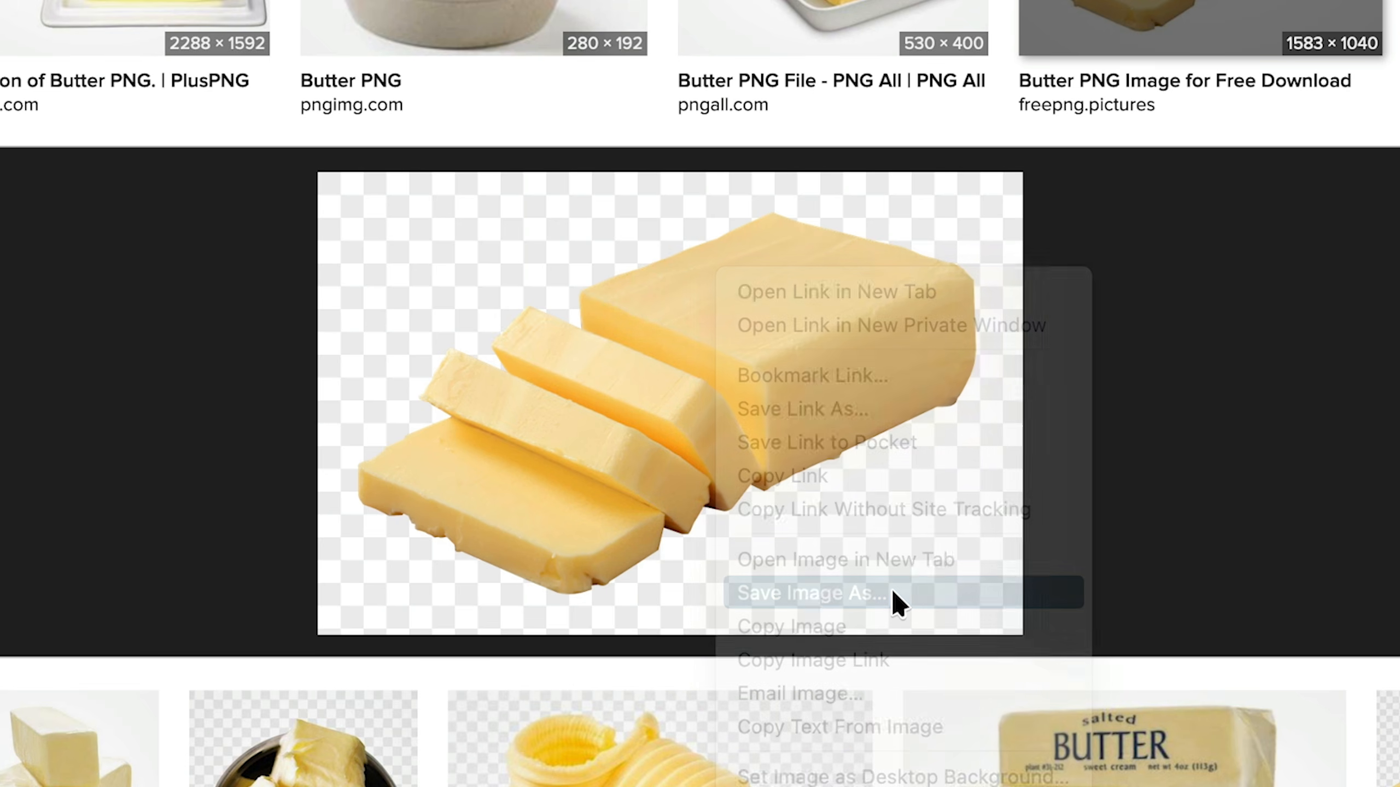
pyautogui.write('butt')
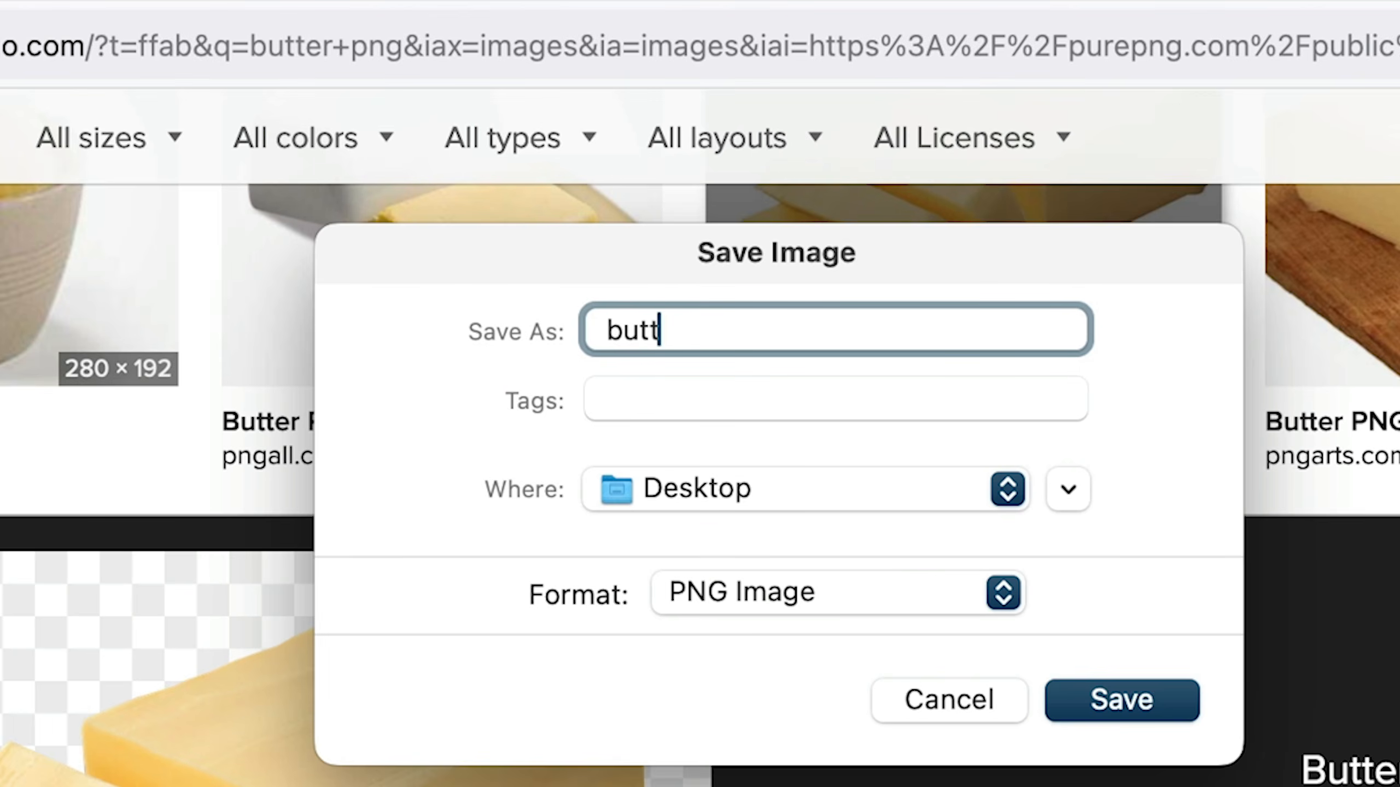
pyautogui.press('Return')
# Switch to Premiere Pro and place butter.png from the Desktop on track V2, starting with the third screen recording clip
pyautogui.press('F11')
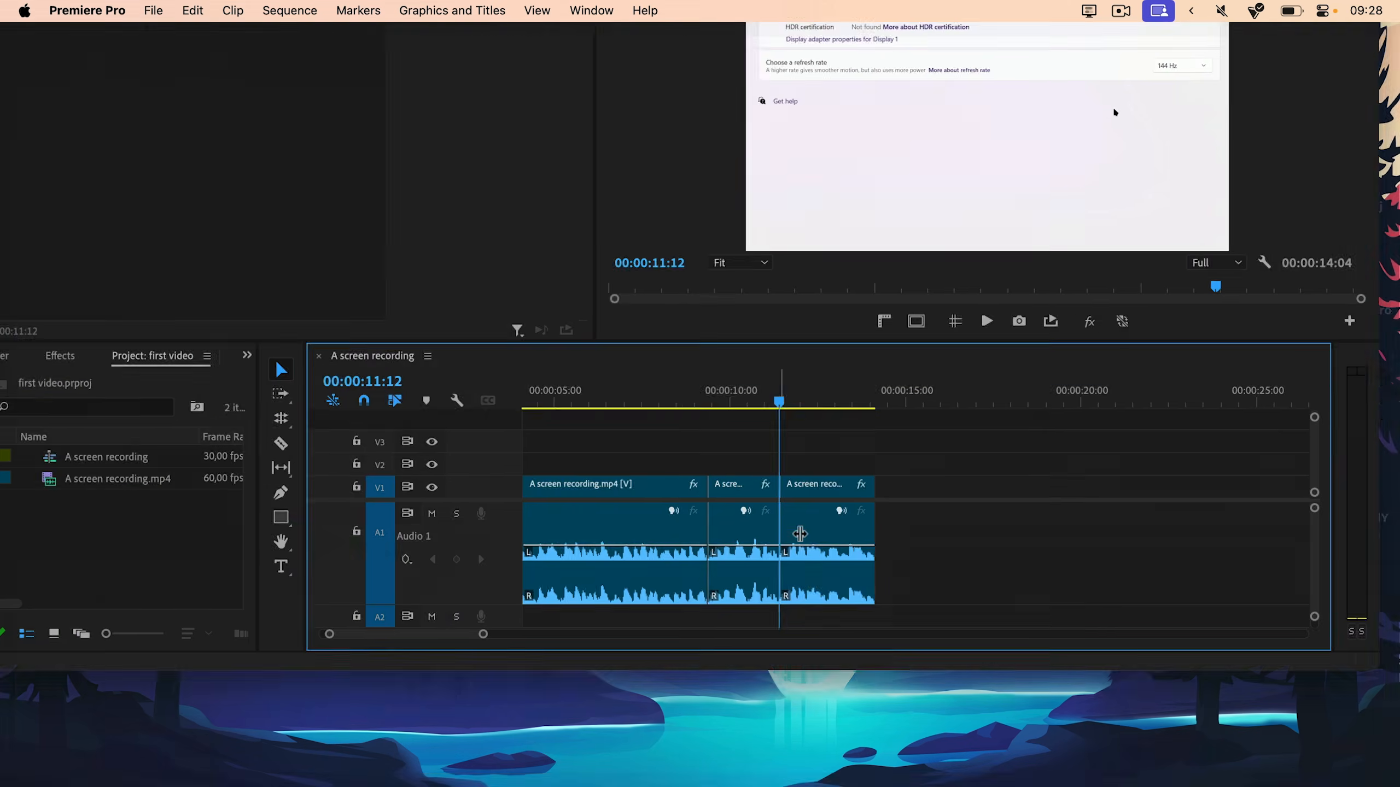
pyautogui.moveTo(1328, 67); pyautogui.dragTo(794, 577)
pyautogui.press('F11')
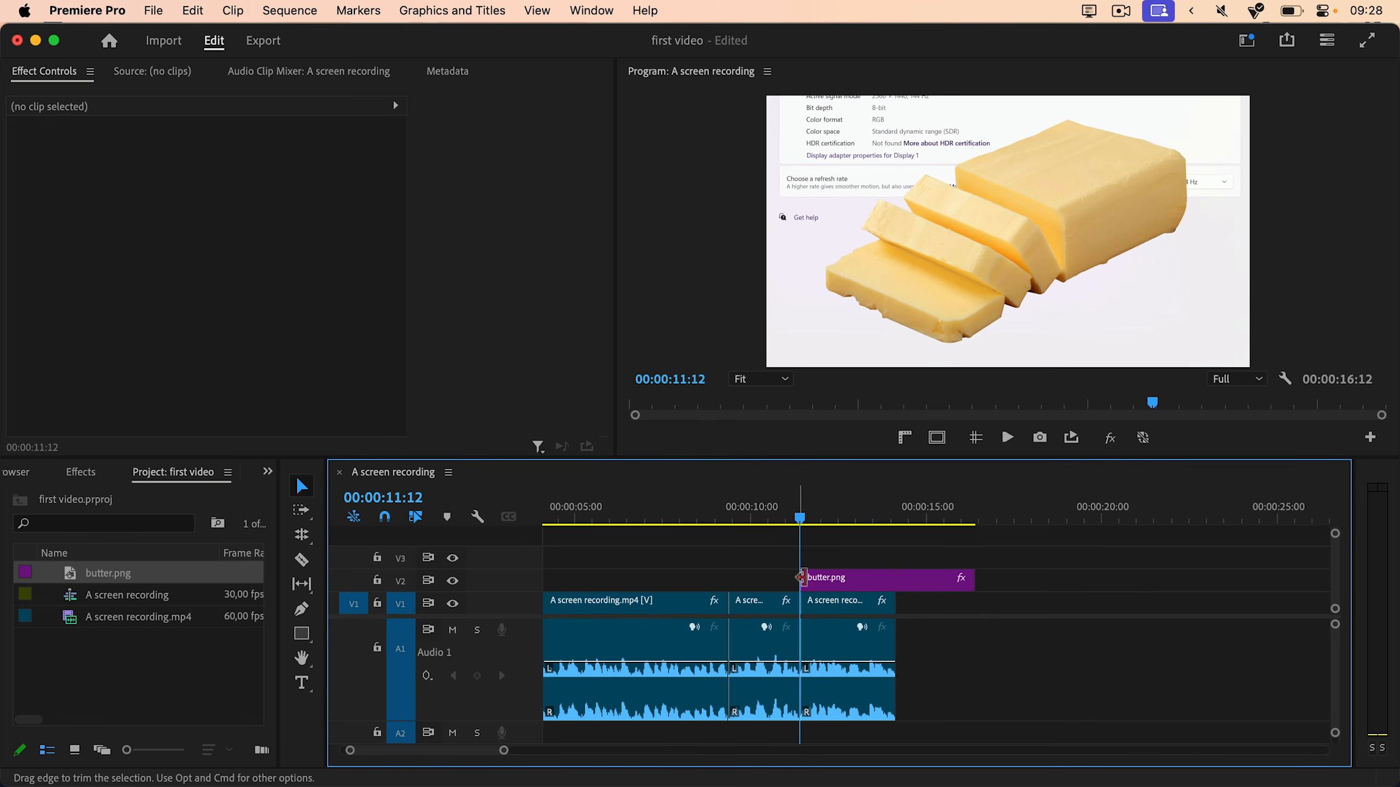
pyautogui.click(824, 577)
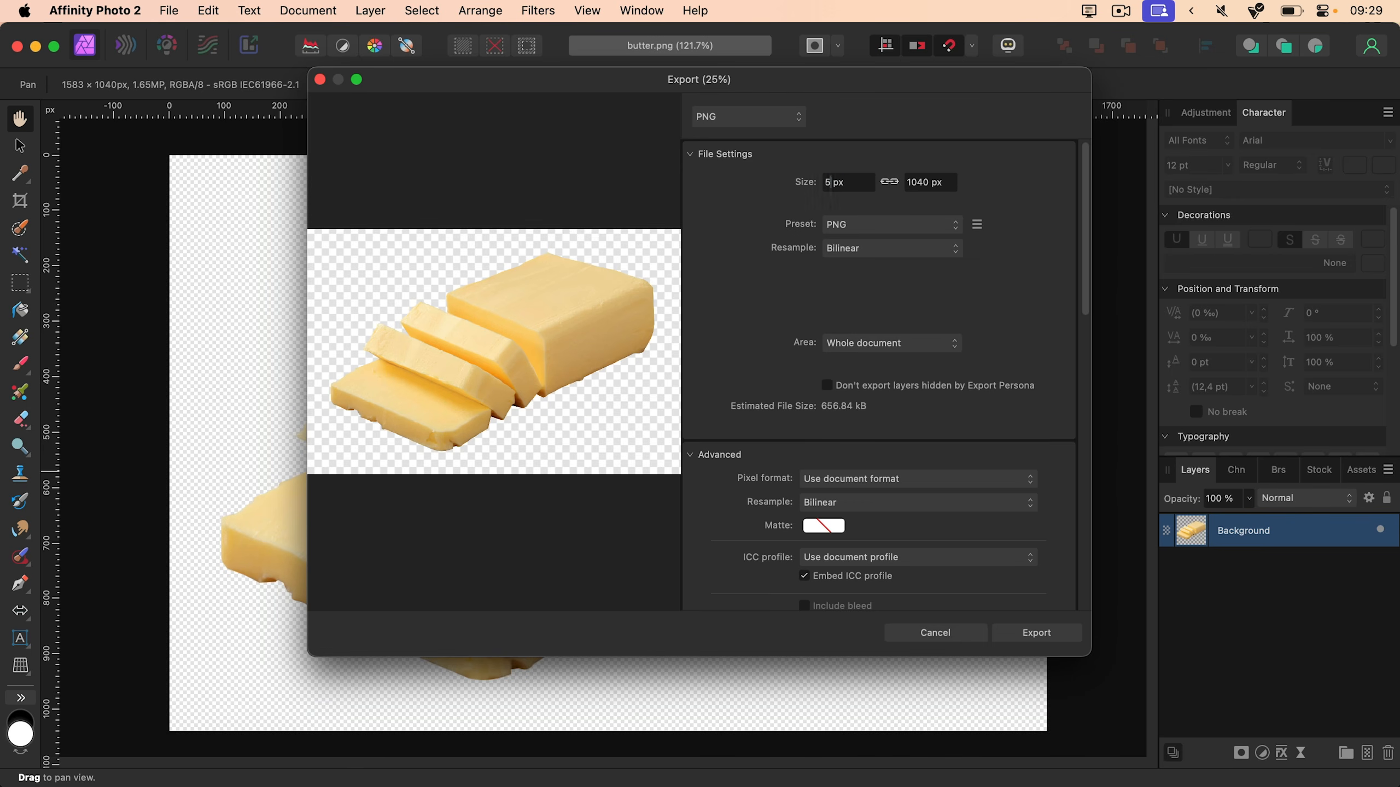
# In Affinity Photo, export the butter image as a PNG 500 px wide, saved to the Desktop as butter 2
pyautogui.write('00')
pyautogui.press('Return')
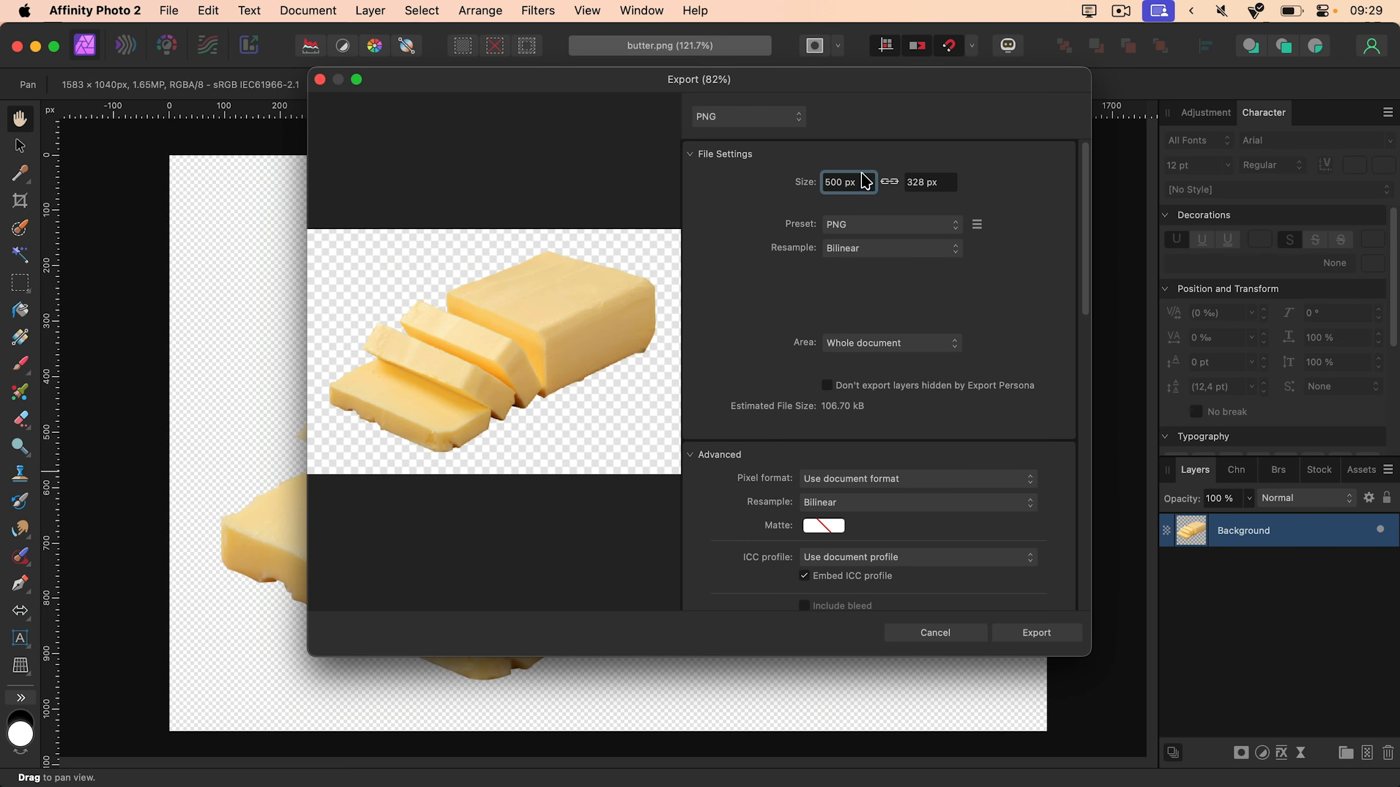
pyautogui.click(1036, 632)
pyautogui.write('butter 2')
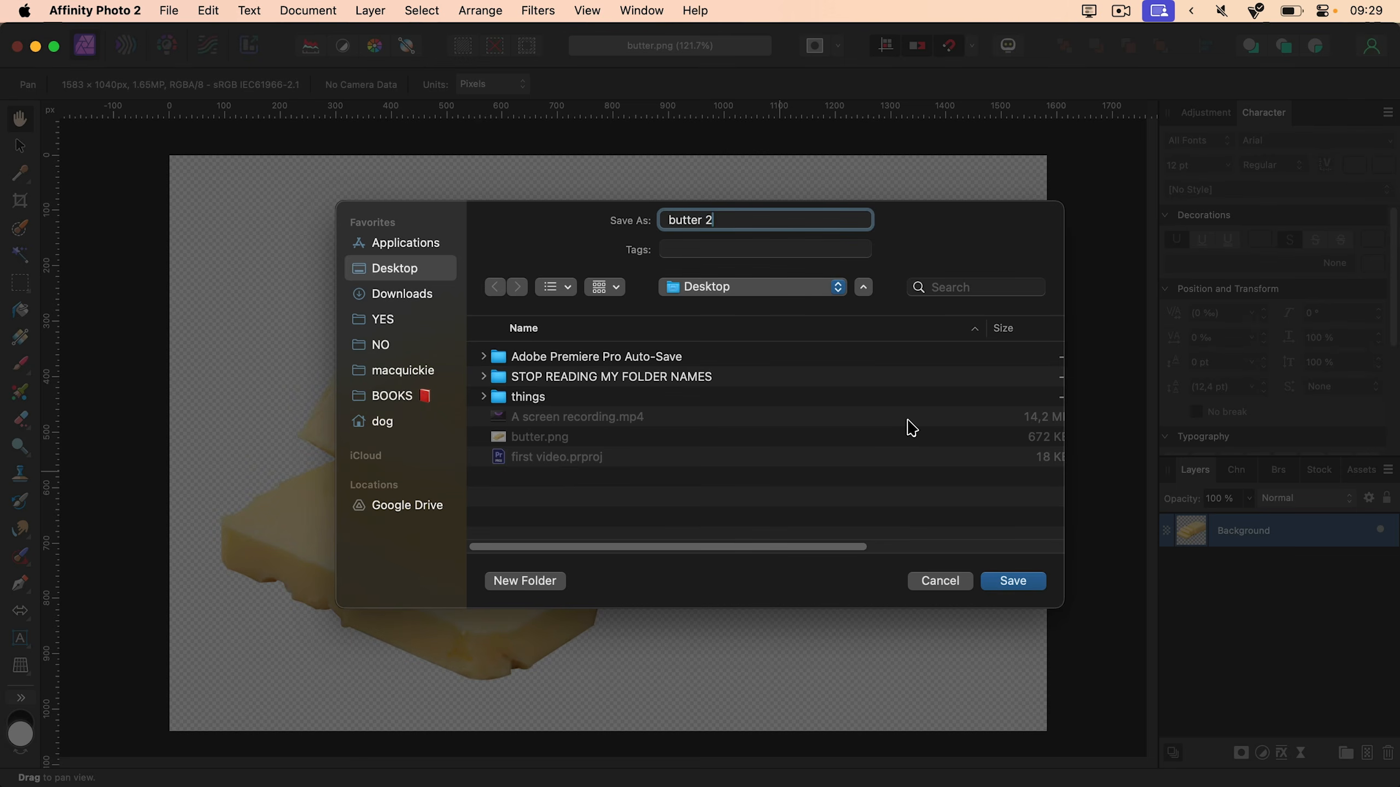
pyautogui.press('Return')
# Switch to Premiere Pro, place butter 2.png from the Desktop on track V3 directly above butter.png, and select it
pyautogui.press('F11')
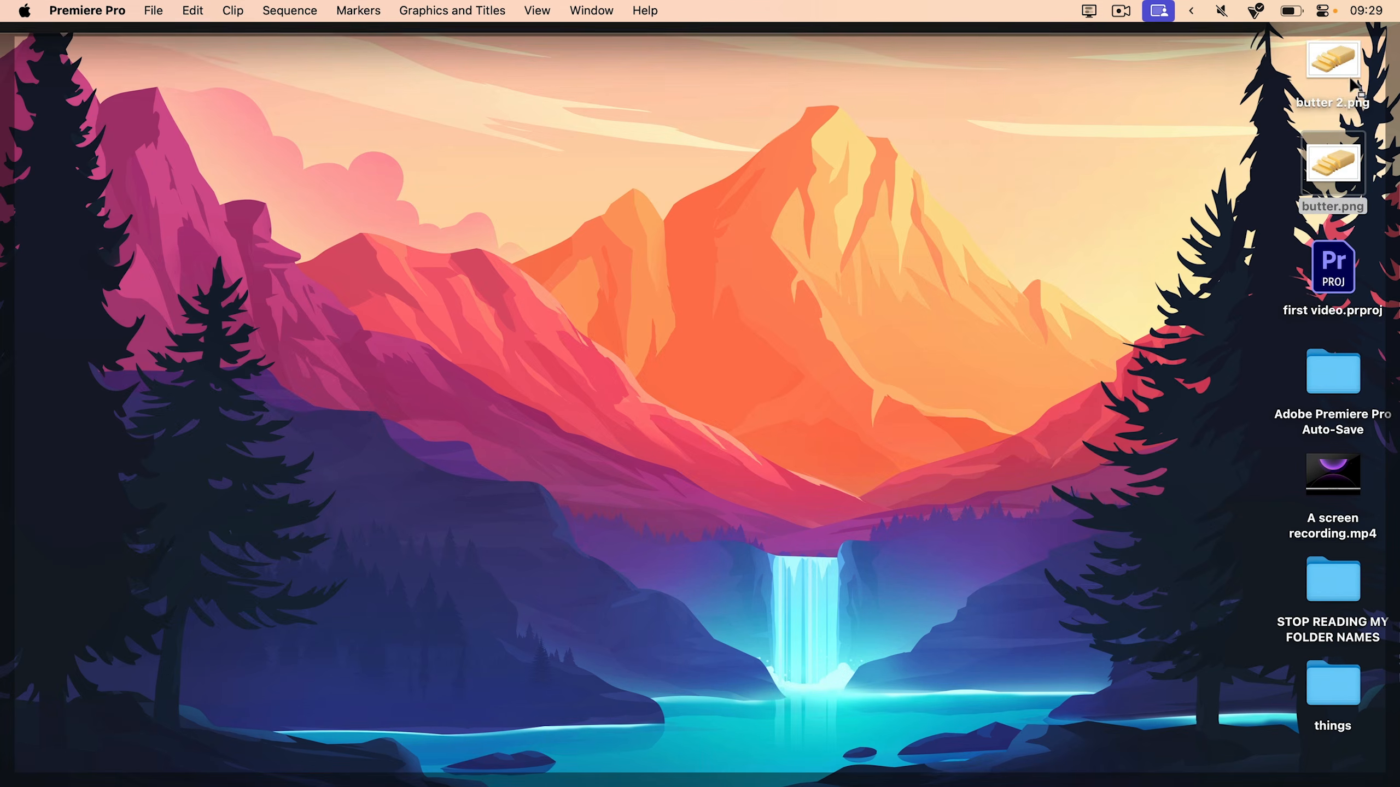
pyautogui.press('F11')
pyautogui.moveTo(1335, 65); pyautogui.dragTo(818, 556)
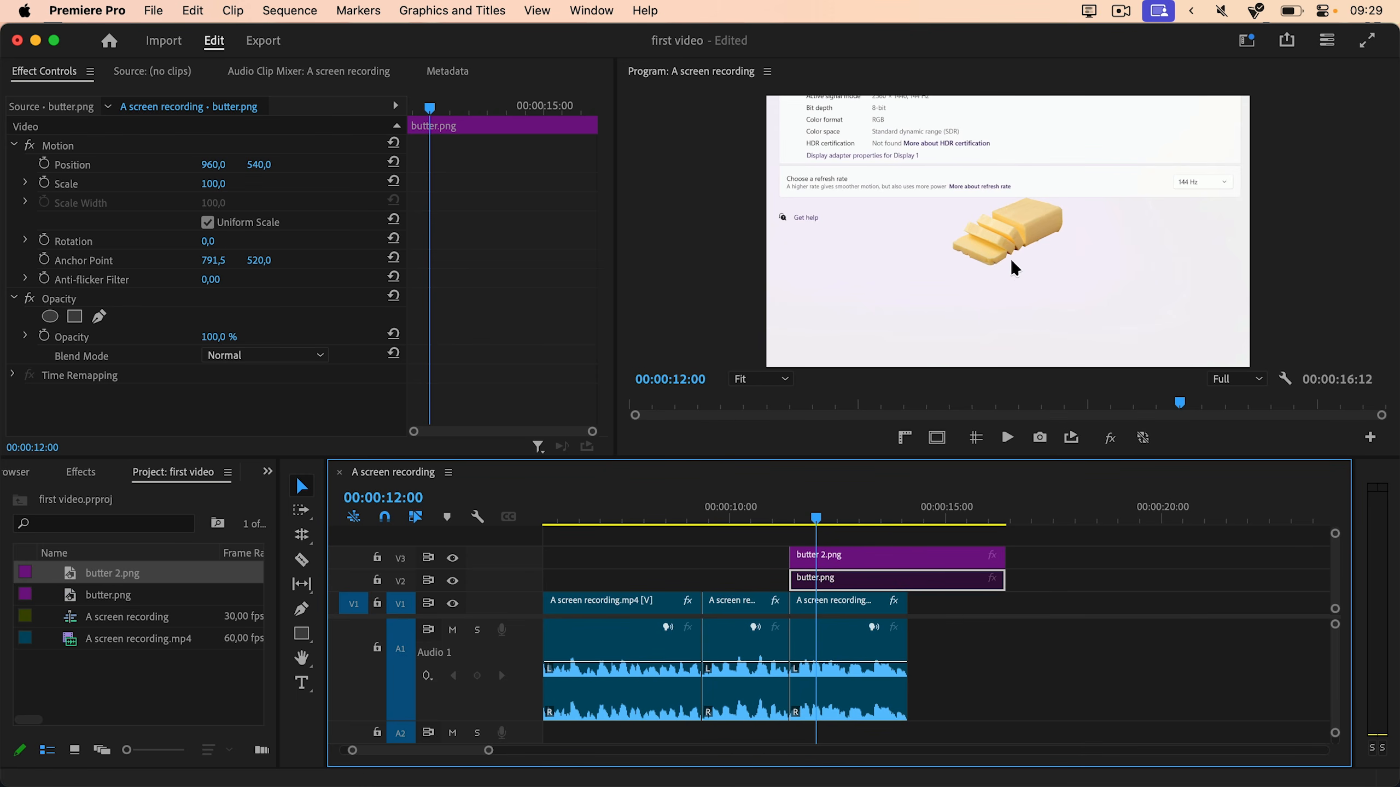
pyautogui.click(1022, 199)
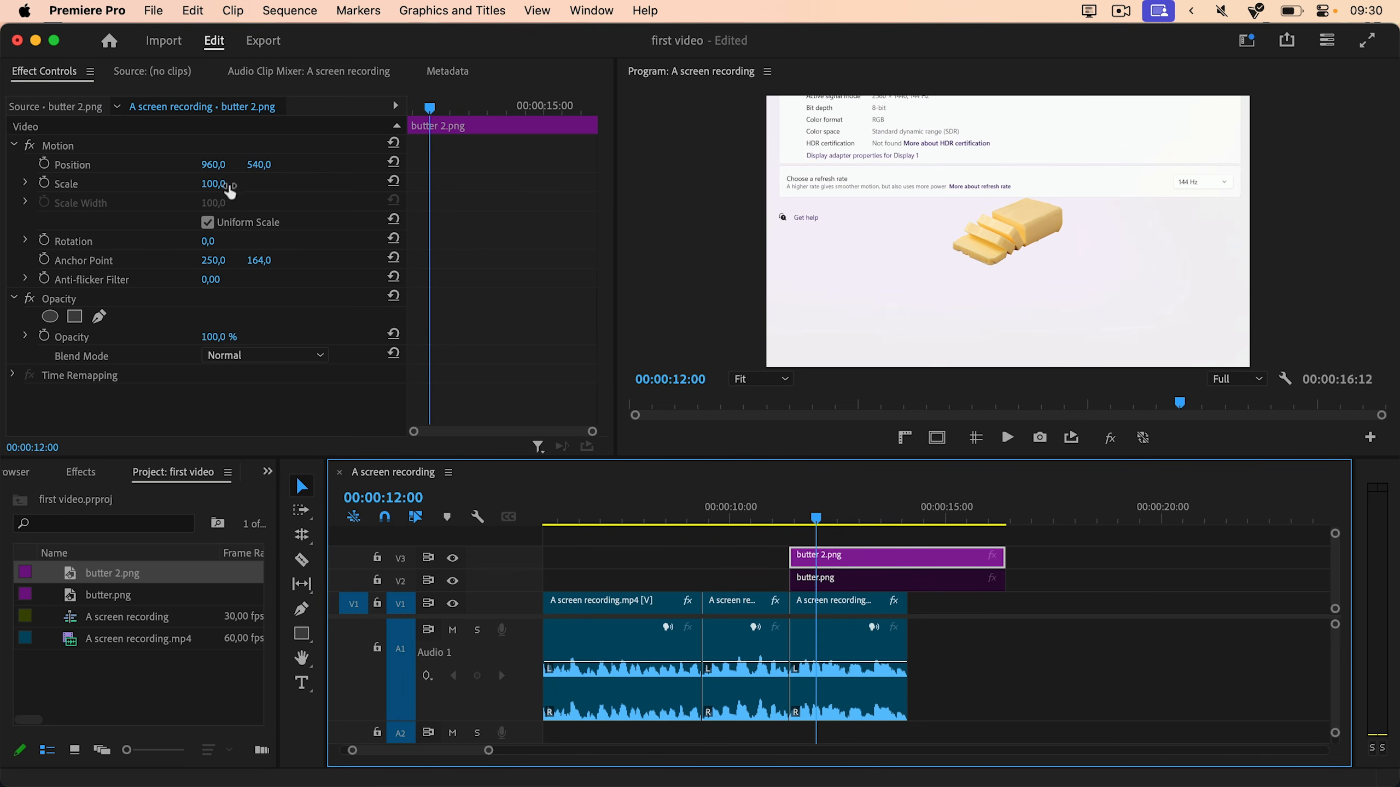
# Try enlarging the butter 2.png clip with Scale, and delete the clip from V3
pyautogui.moveTo(229, 192); pyautogui.dragTo(347, 191)
pyautogui.click(851, 564)
pyautogui.press('BackSpace')
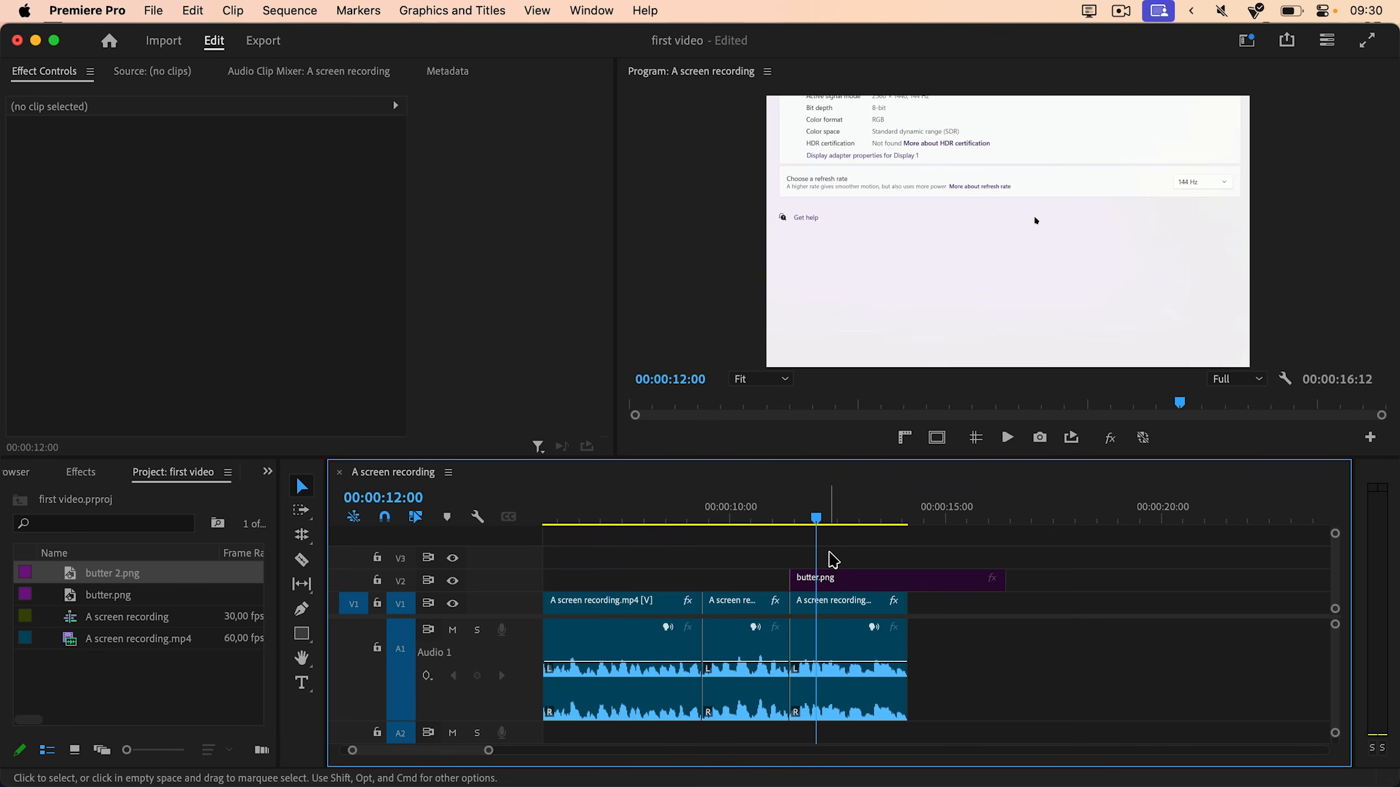
# Set Default Media Scaling to "Set to frame size" in the Media preferences
pyautogui.press('super+comma')
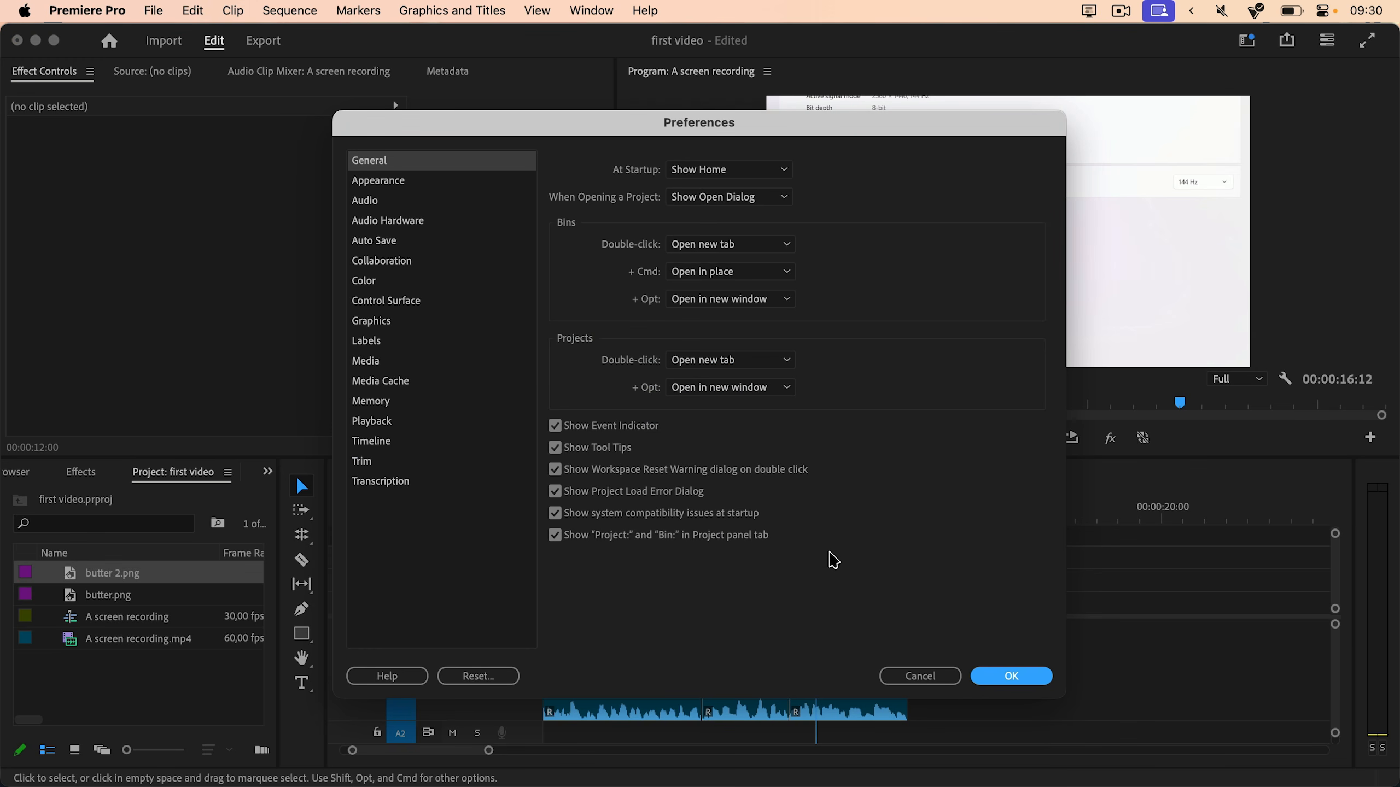
pyautogui.click(936, 683)
pyautogui.click(71, 11)
pyautogui.moveTo(195, 158)
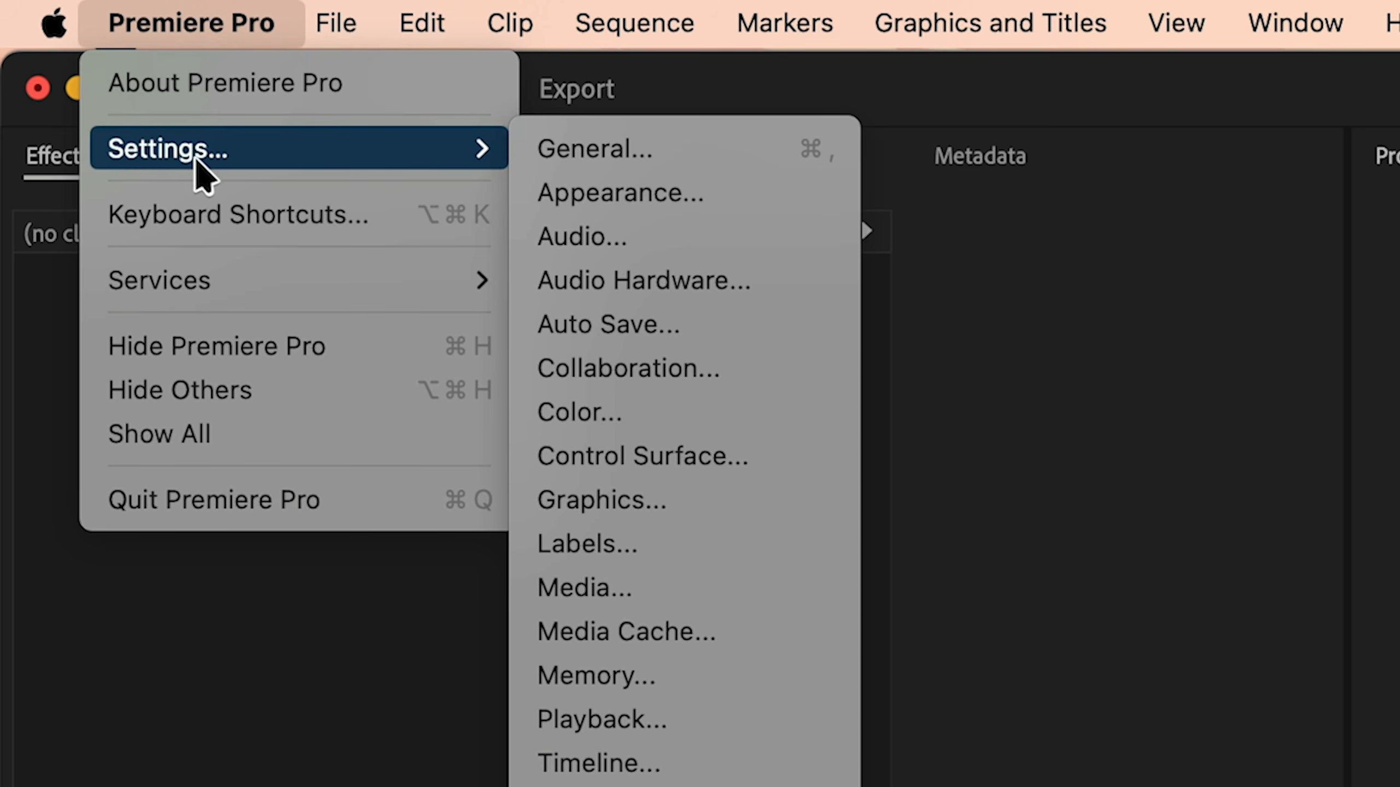
pyautogui.click(658, 601)
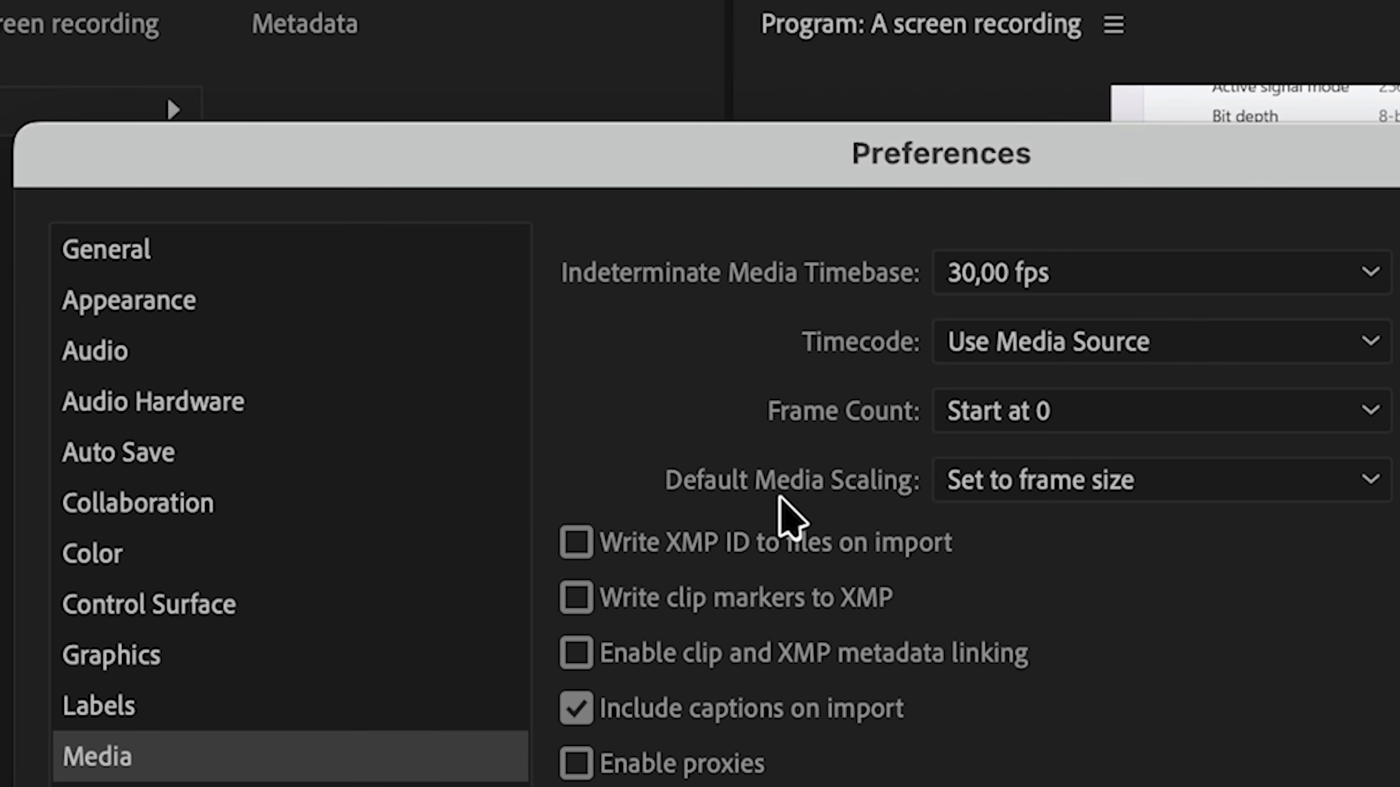
pyautogui.click(989, 488)
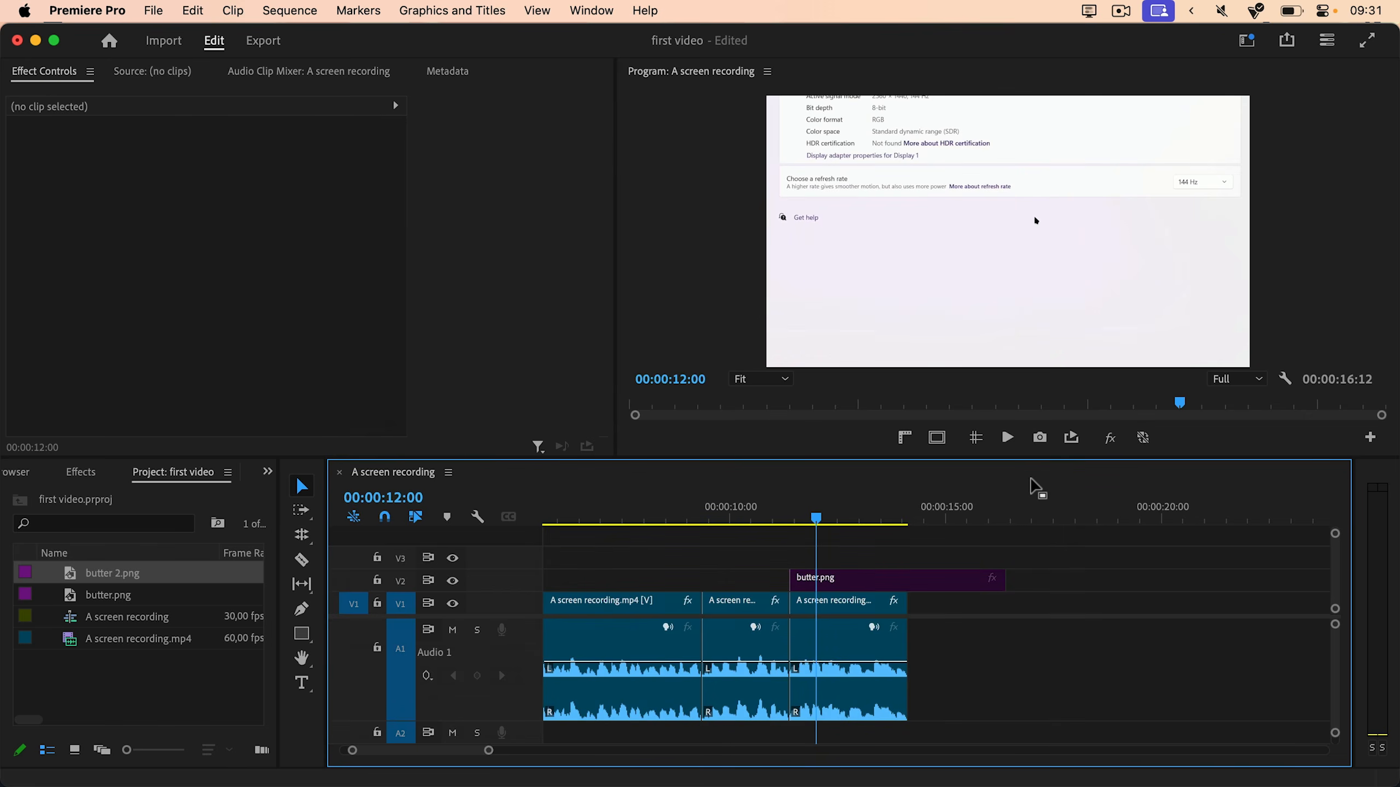
# Place butter 2.png on V3 again to test the default media scaling, and delete the clip after checking its Scale
pyautogui.press('F11')
pyautogui.moveTo(1339, 55); pyautogui.dragTo(797, 557)
pyautogui.press('F11')
pyautogui.click(827, 558)
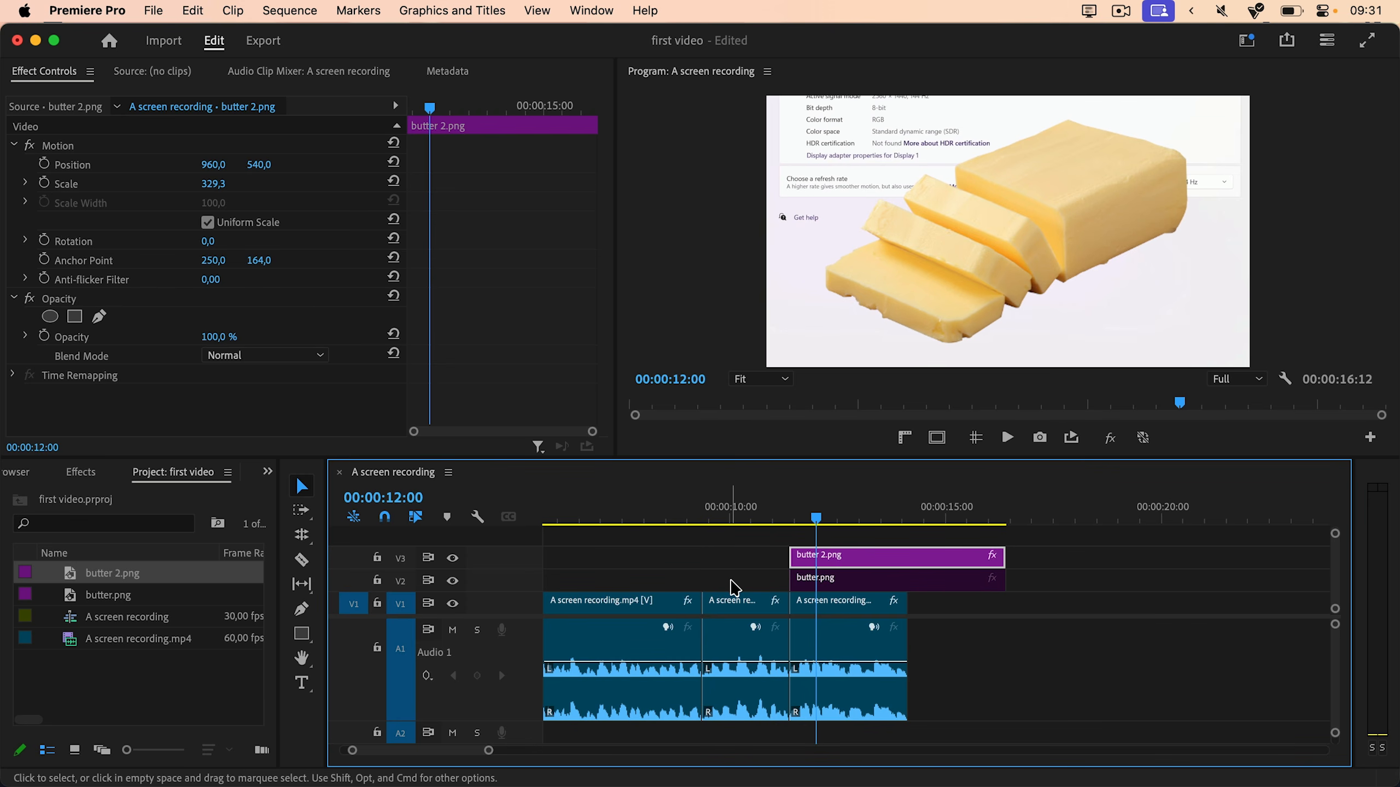
pyautogui.press('Delete')
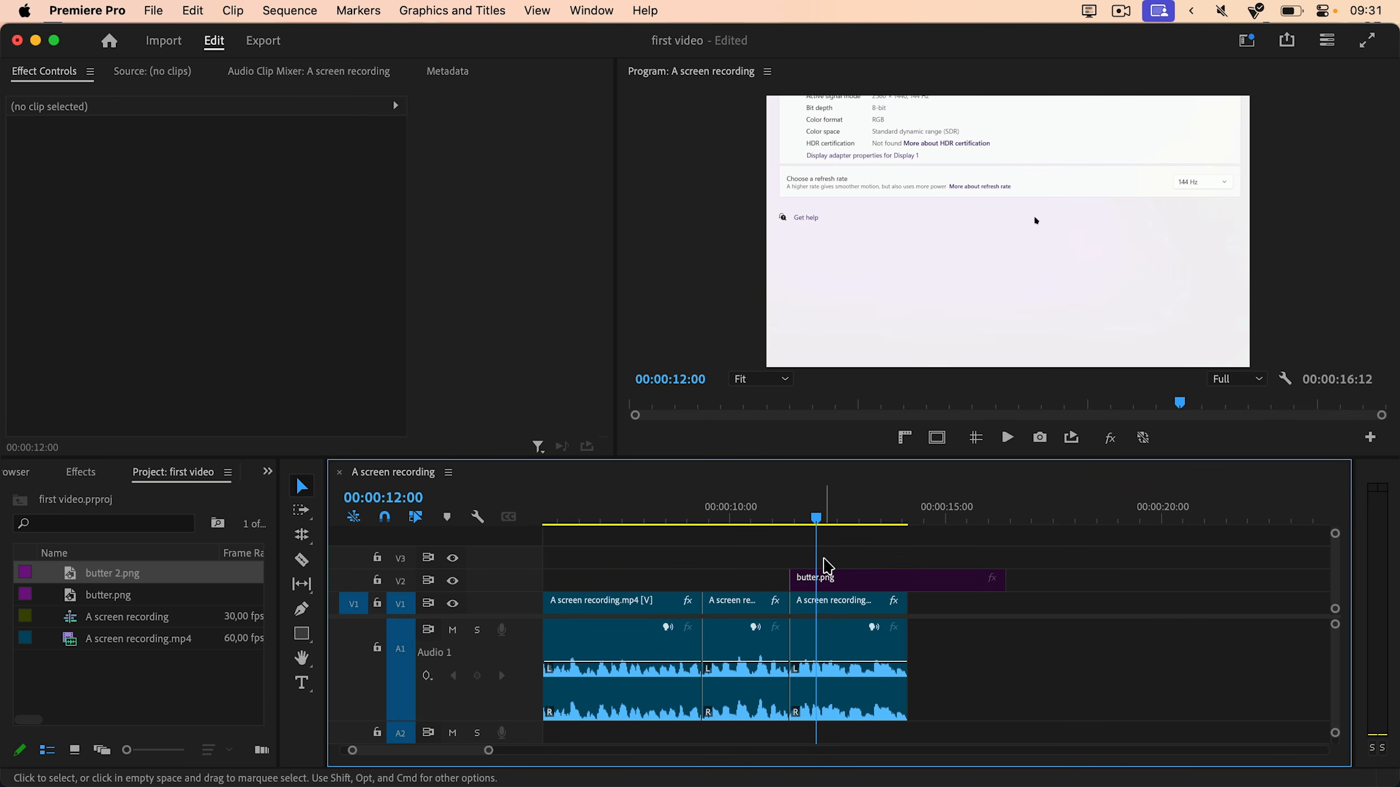
# Enable the butter.png clip on V2, and set its Scale to 63 and its Position to about 949.1, 656
pyautogui.click(826, 576)
pyautogui.press('shift+super+e')
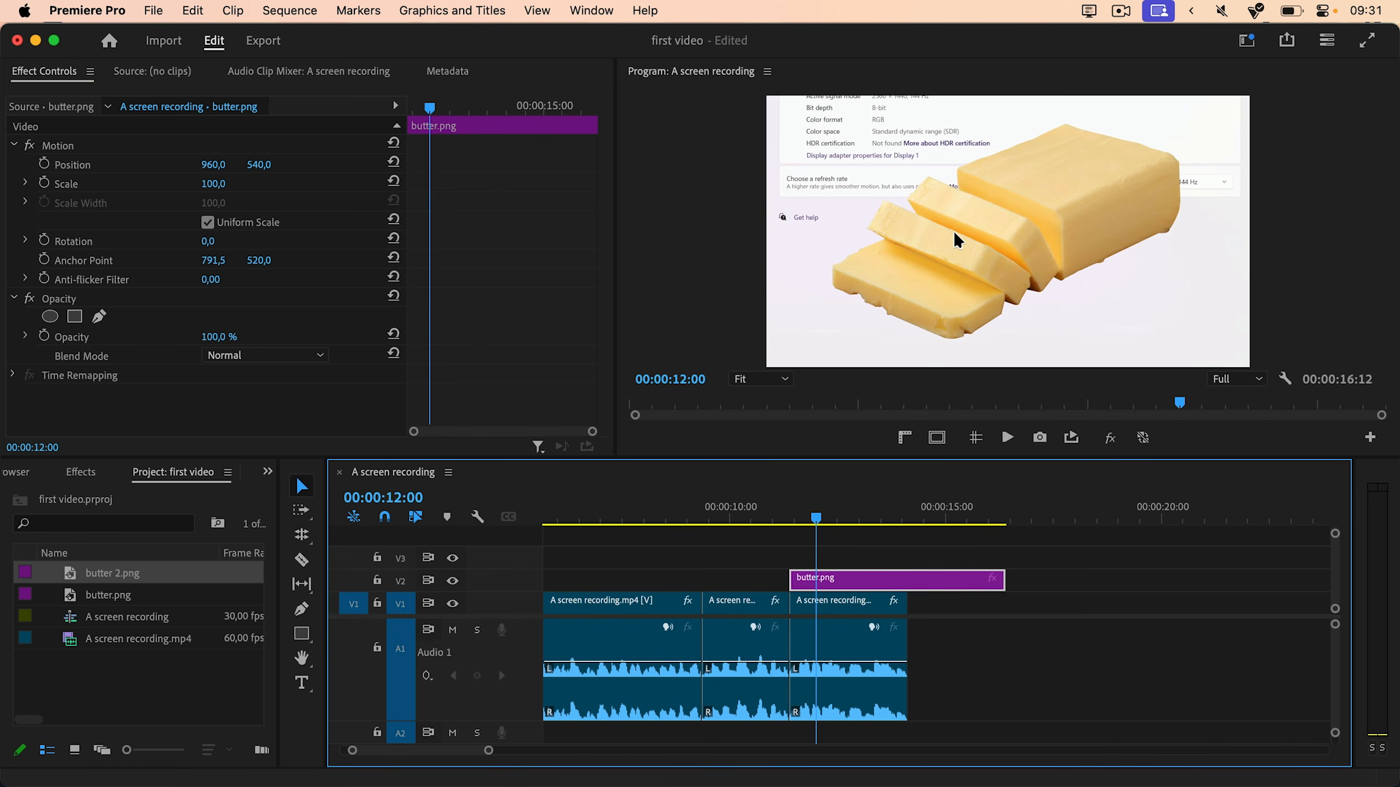
pyautogui.moveTo(226, 189); pyautogui.dragTo(204, 190)
pyautogui.click(989, 266)
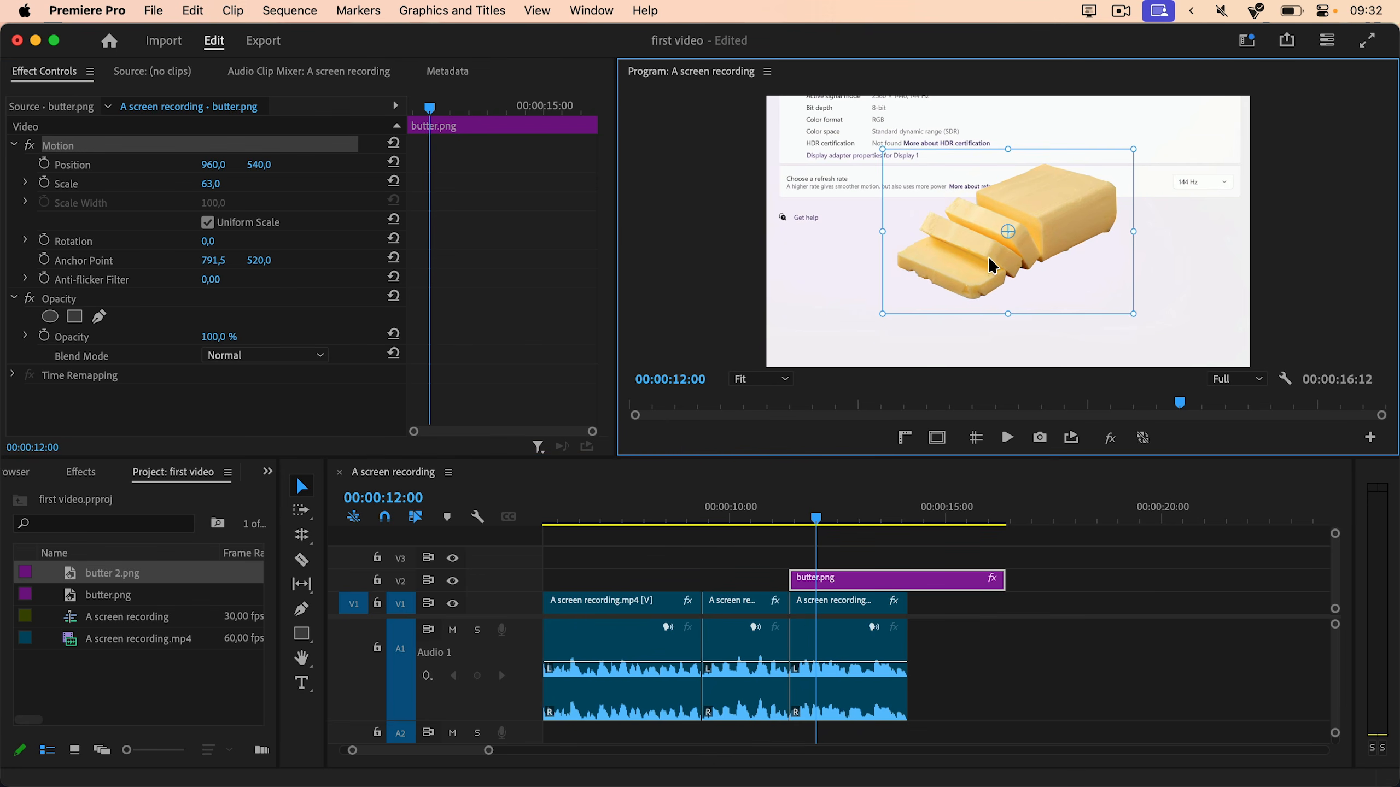
pyautogui.moveTo(989, 266); pyautogui.dragTo(988, 294)
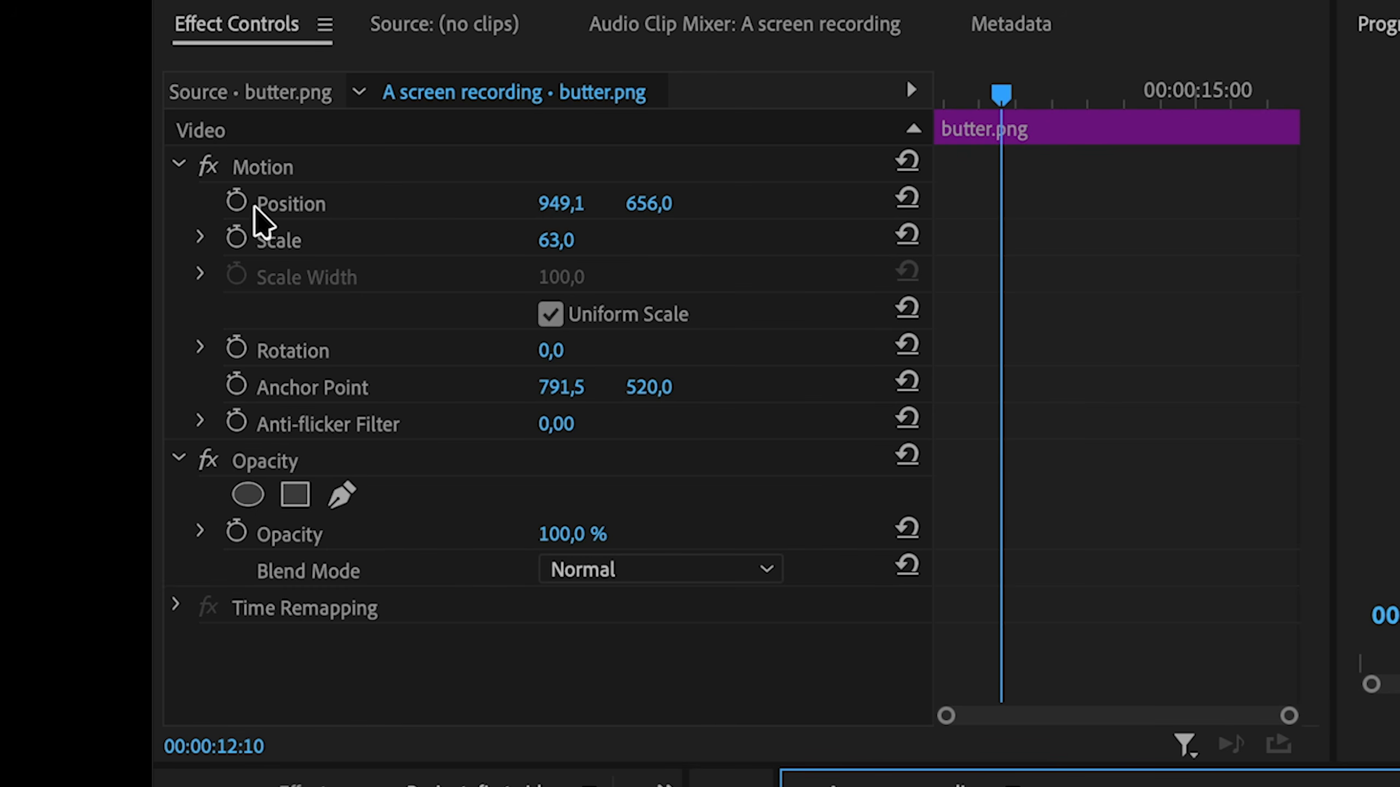
# Keyframe butter.png's Position at 00:00:12:10, and set its vertical Position to 1437 at 00:00:11:13
pyautogui.click(236, 202)
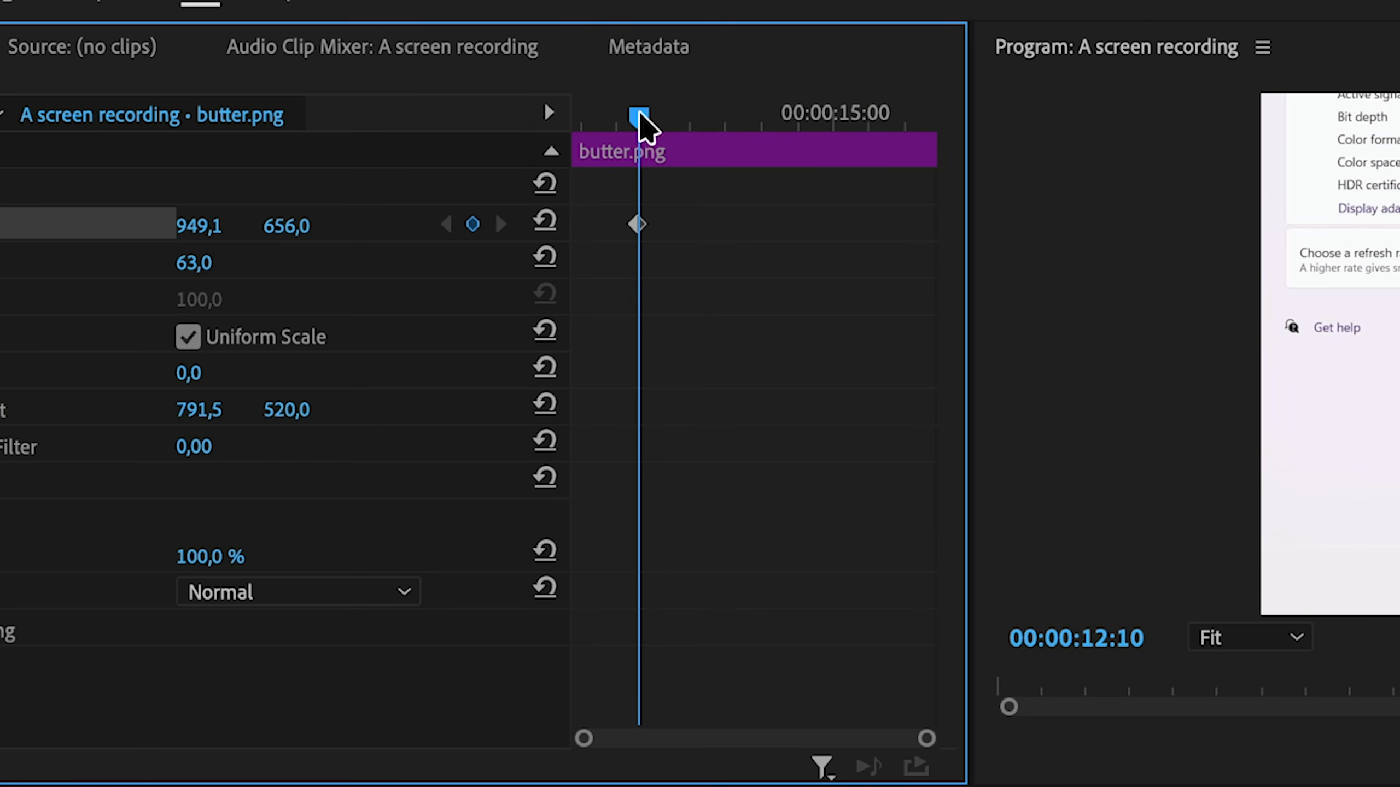
pyautogui.moveTo(642, 117); pyautogui.dragTo(579, 132)
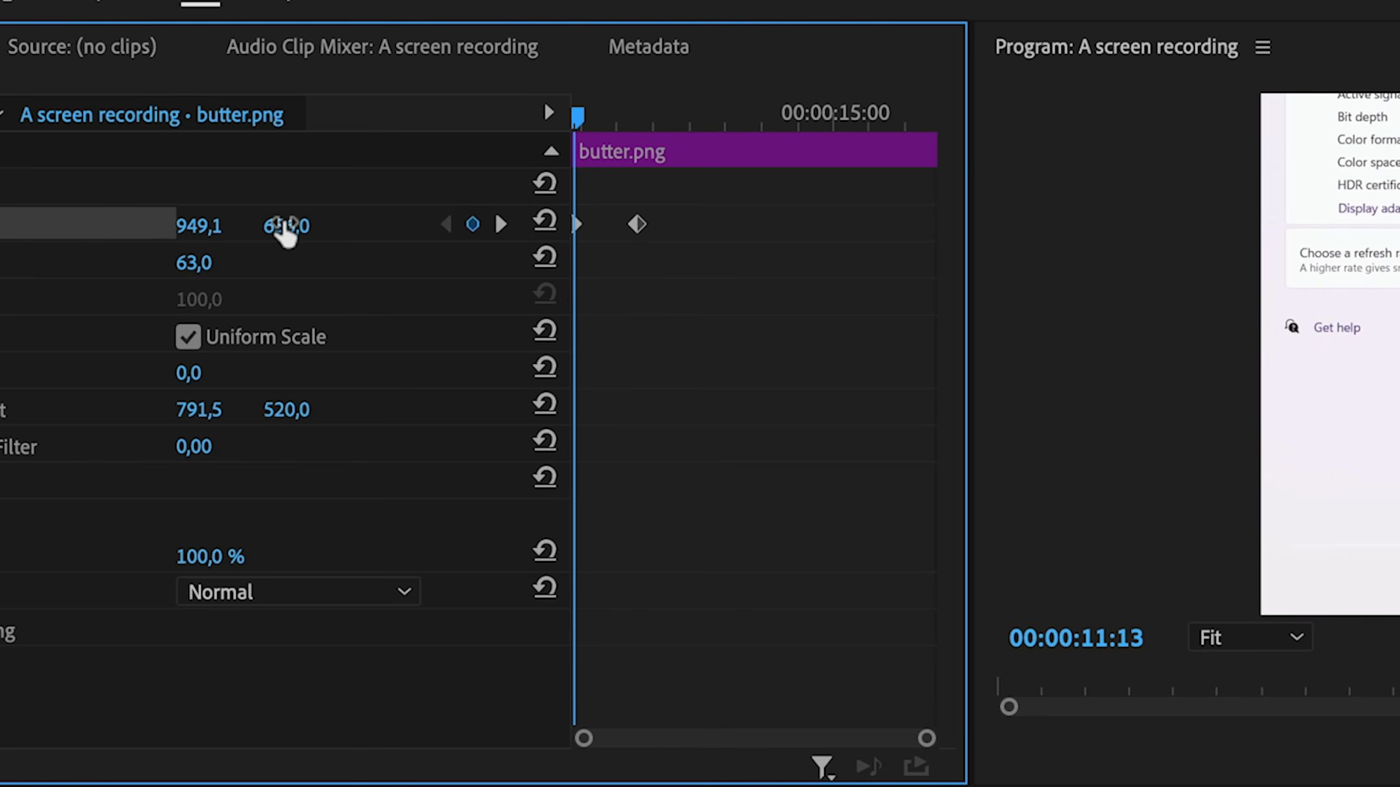
pyautogui.moveTo(287, 223); pyautogui.dragTo(300, 223)
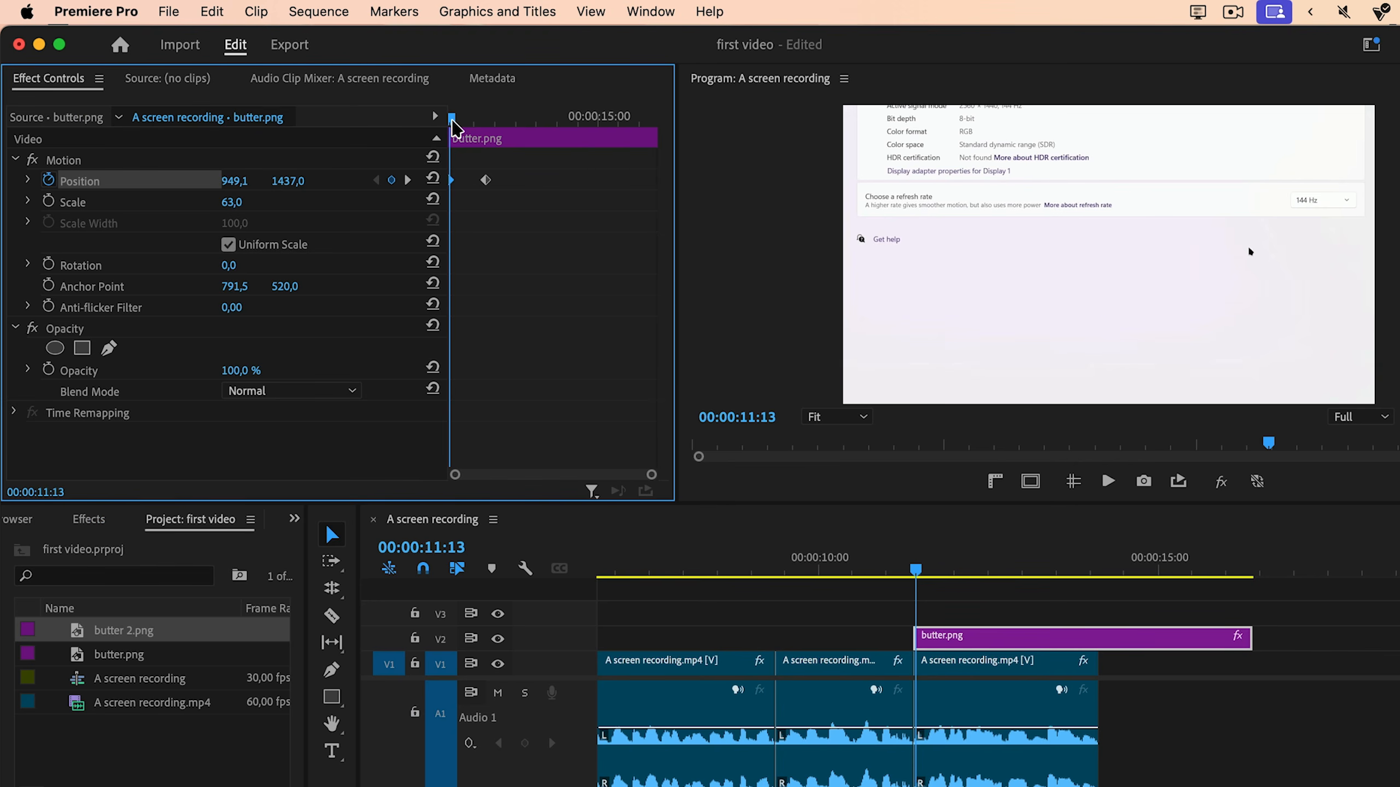
# Scrub and play the sequence to review the butter sliding in from below the frame
pyautogui.moveTo(452, 119); pyautogui.dragTo(486, 125)
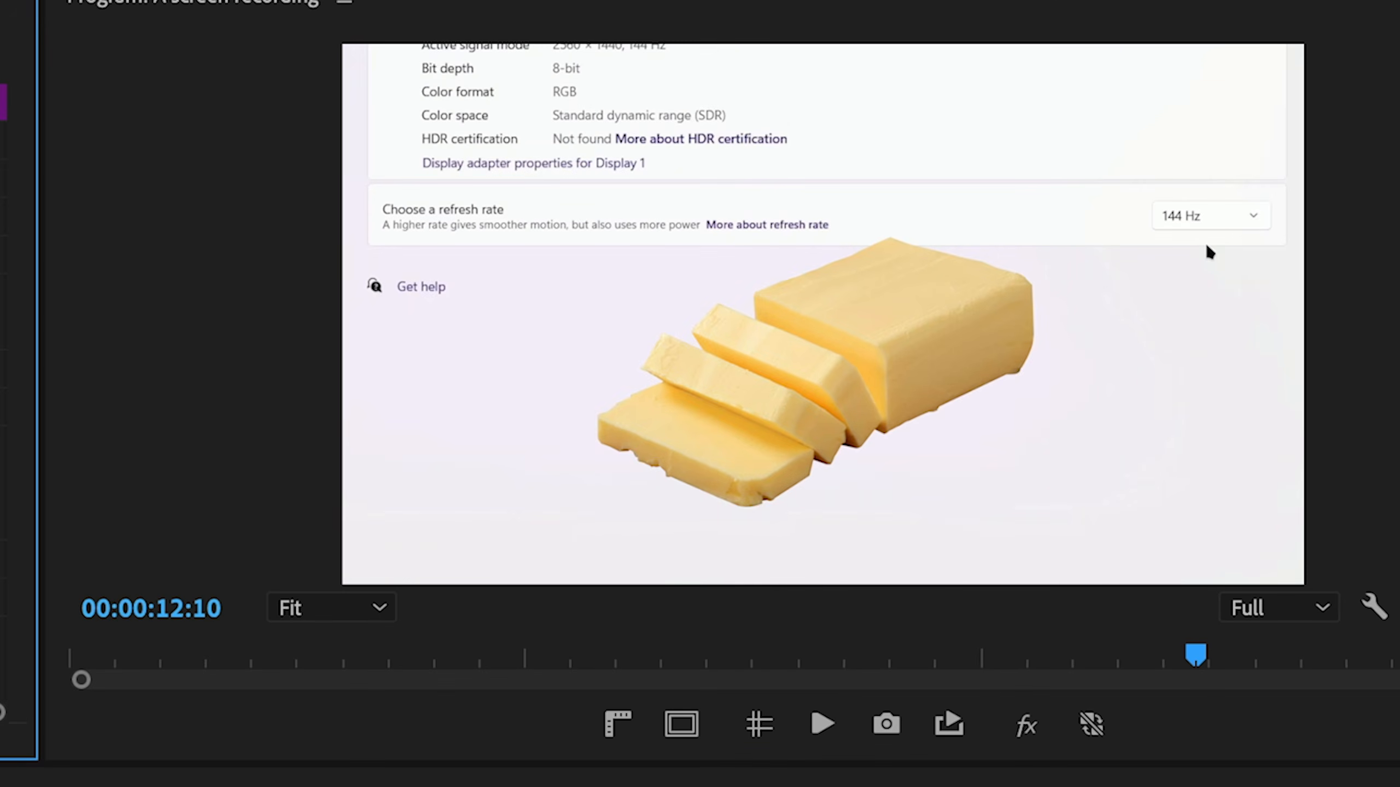
pyautogui.click(627, 718)
pyautogui.press('space')
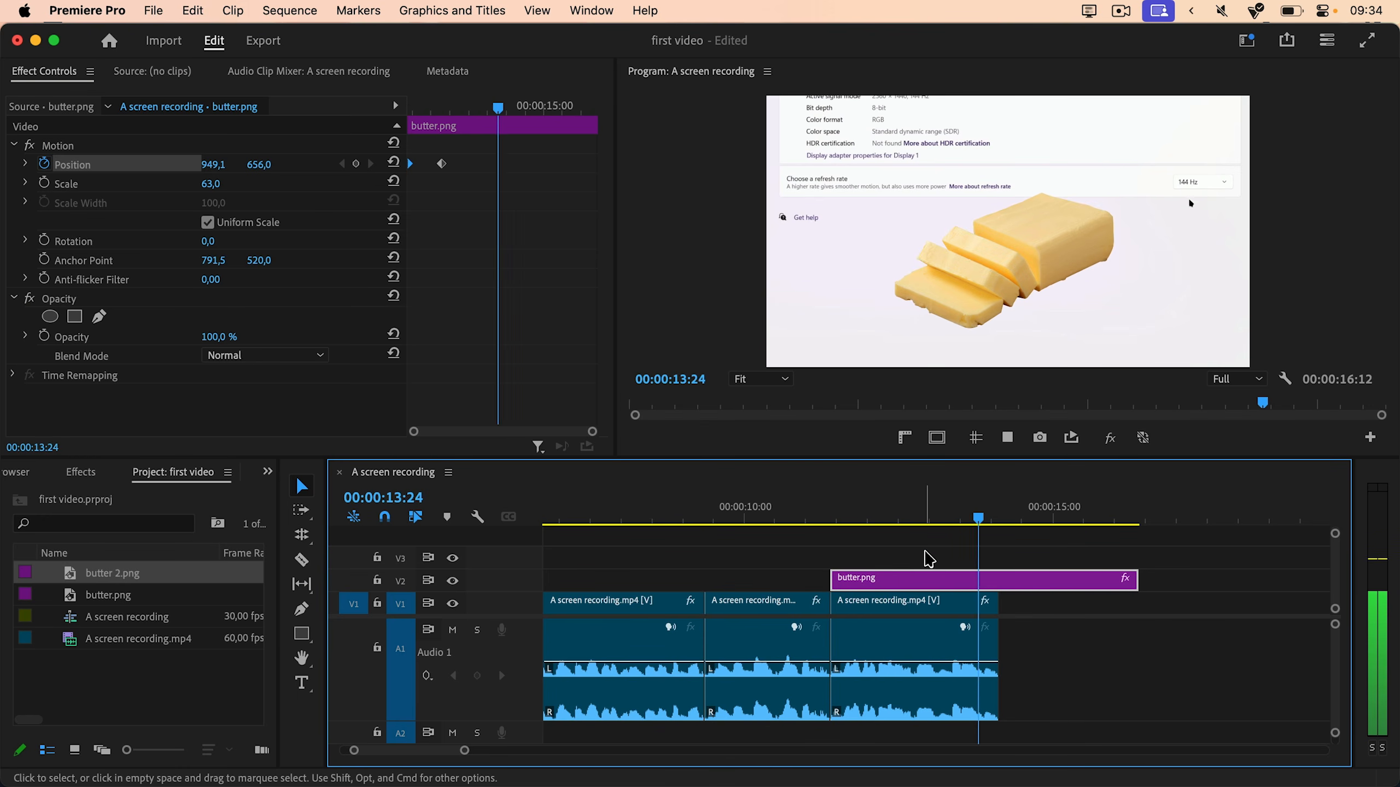
pyautogui.press('space')
# Trim the end of the butter.png clip to the end of the third screen recording clip, and select the clip
pyautogui.moveTo(1134, 579); pyautogui.dragTo(997, 582)
pyautogui.click(870, 585)
pyautogui.click(869, 585)
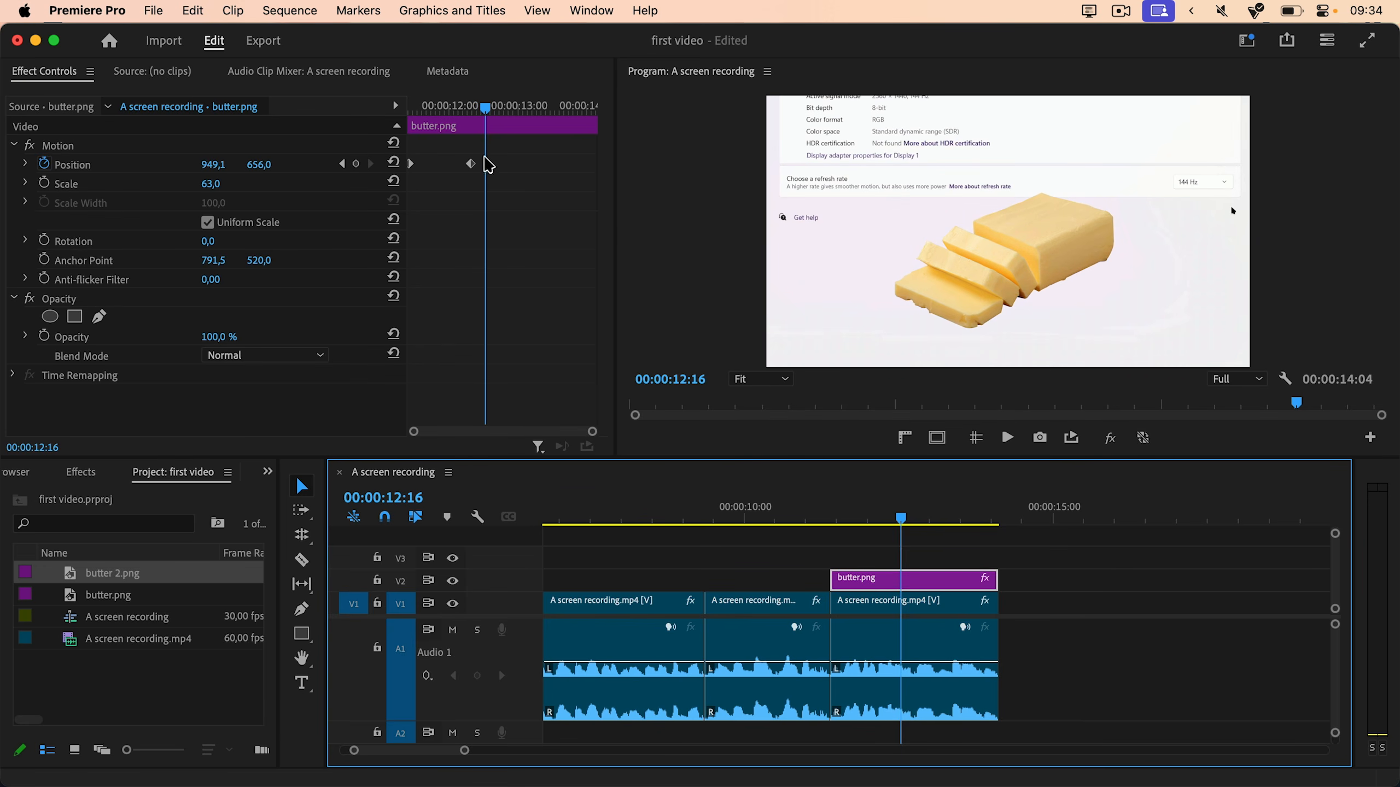
# Apply Ease In to butter.png's second Position keyframe and Ease Out to the first one
pyautogui.rightClick(471, 164)
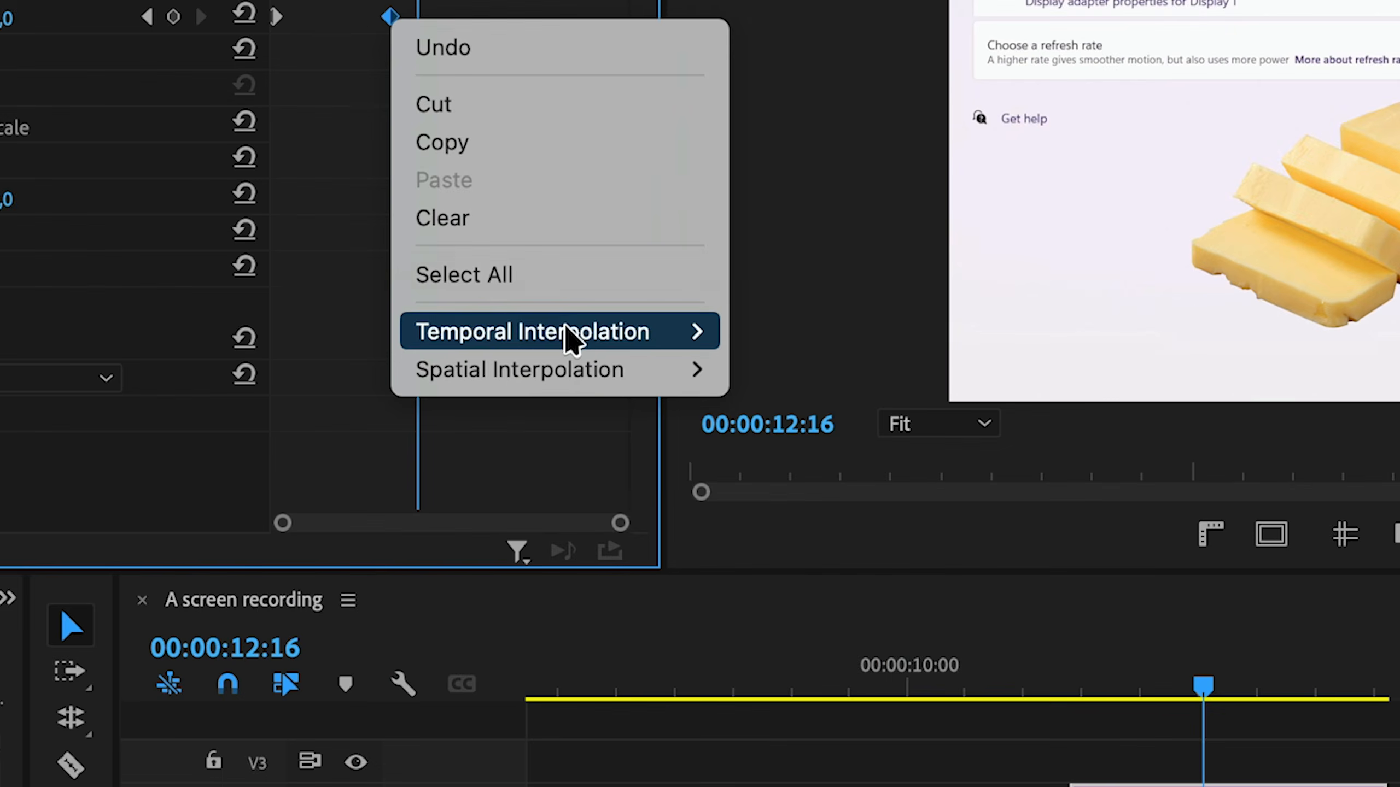
pyautogui.moveTo(571, 335)
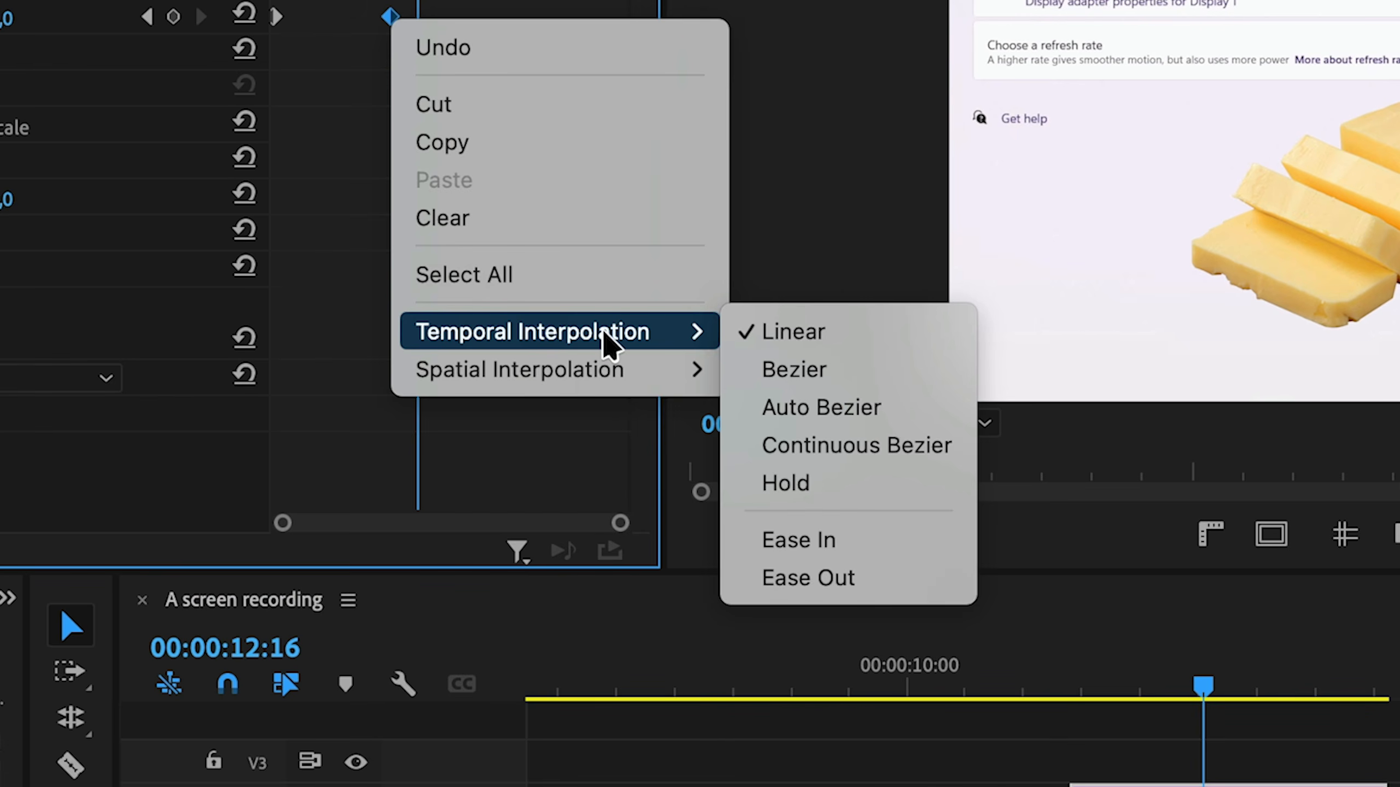
pyautogui.click(877, 542)
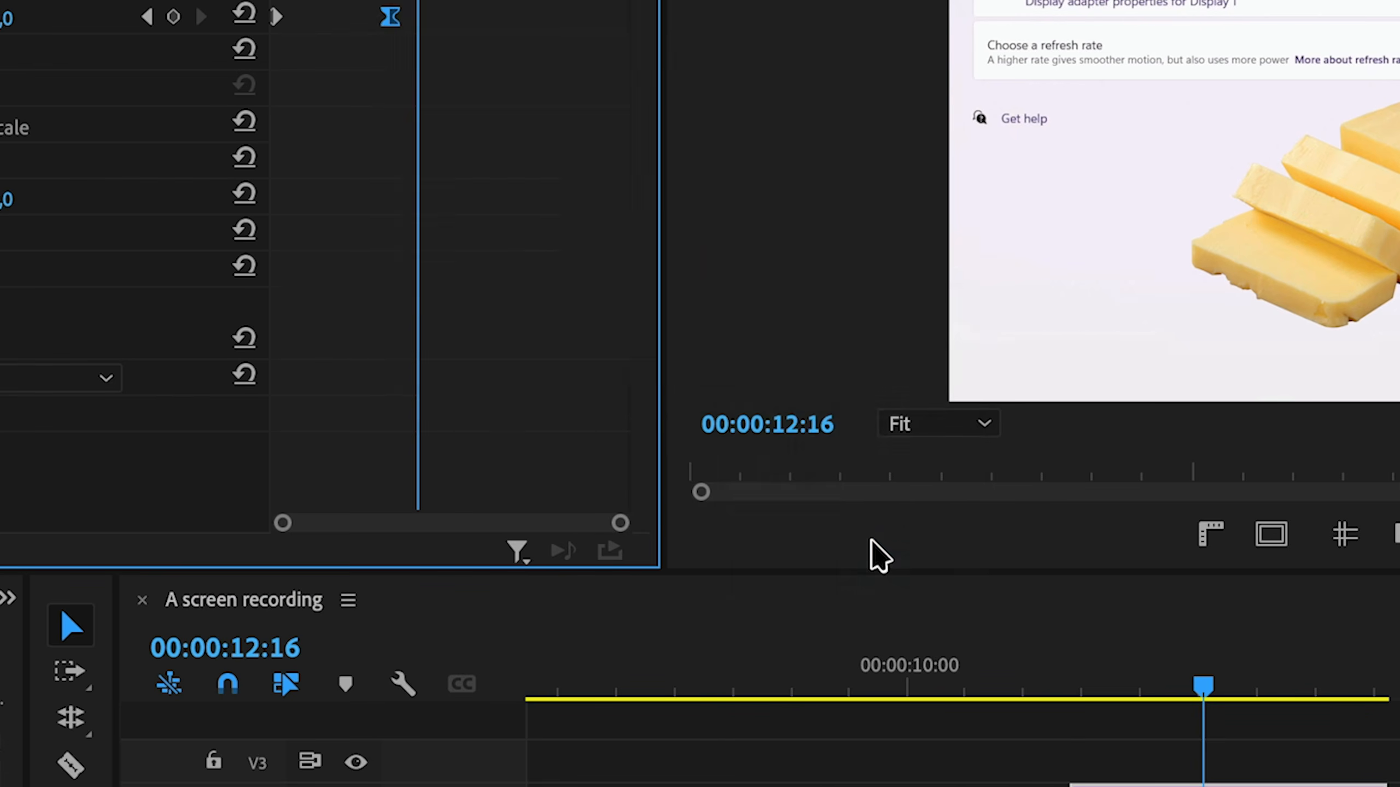
pyautogui.rightClick(278, 19)
pyautogui.moveTo(722, 475)
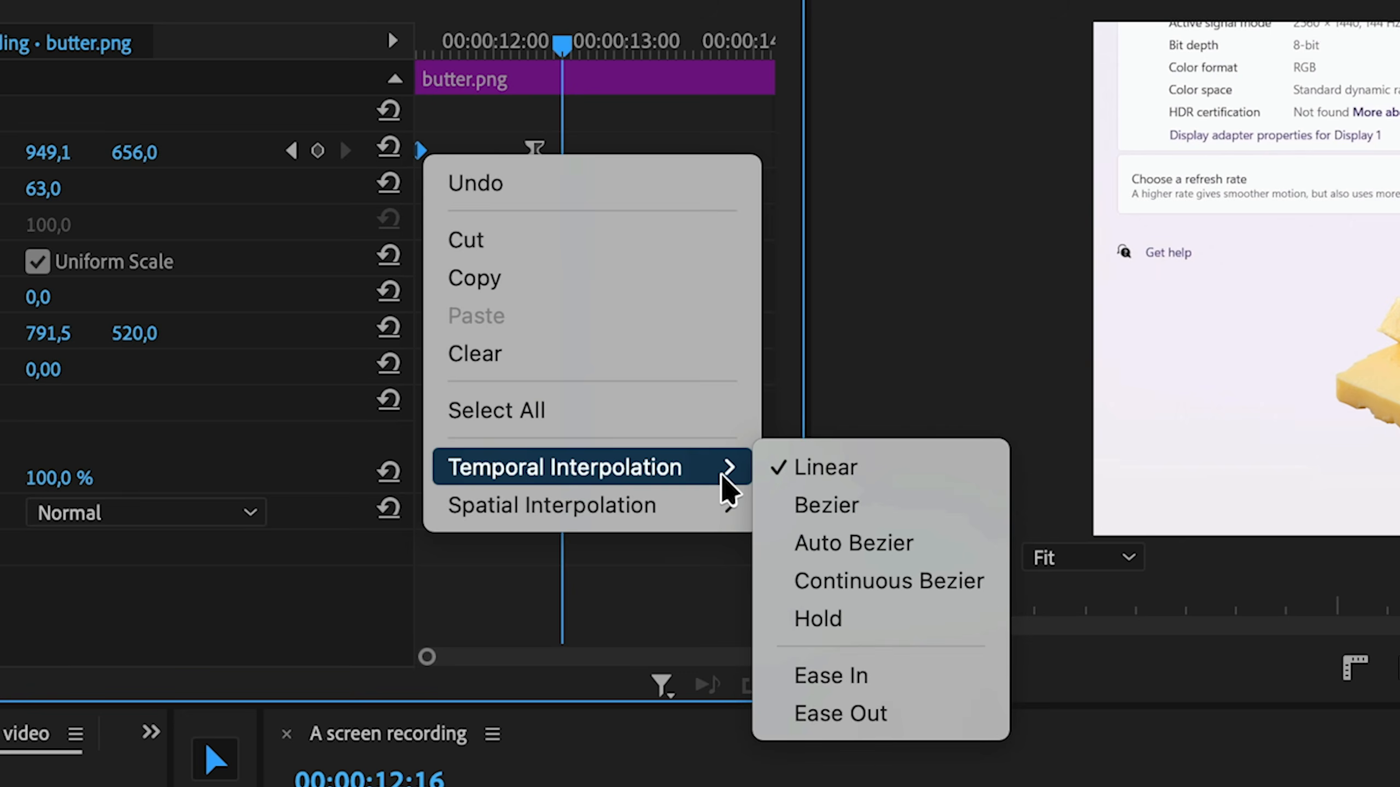
pyautogui.click(882, 717)
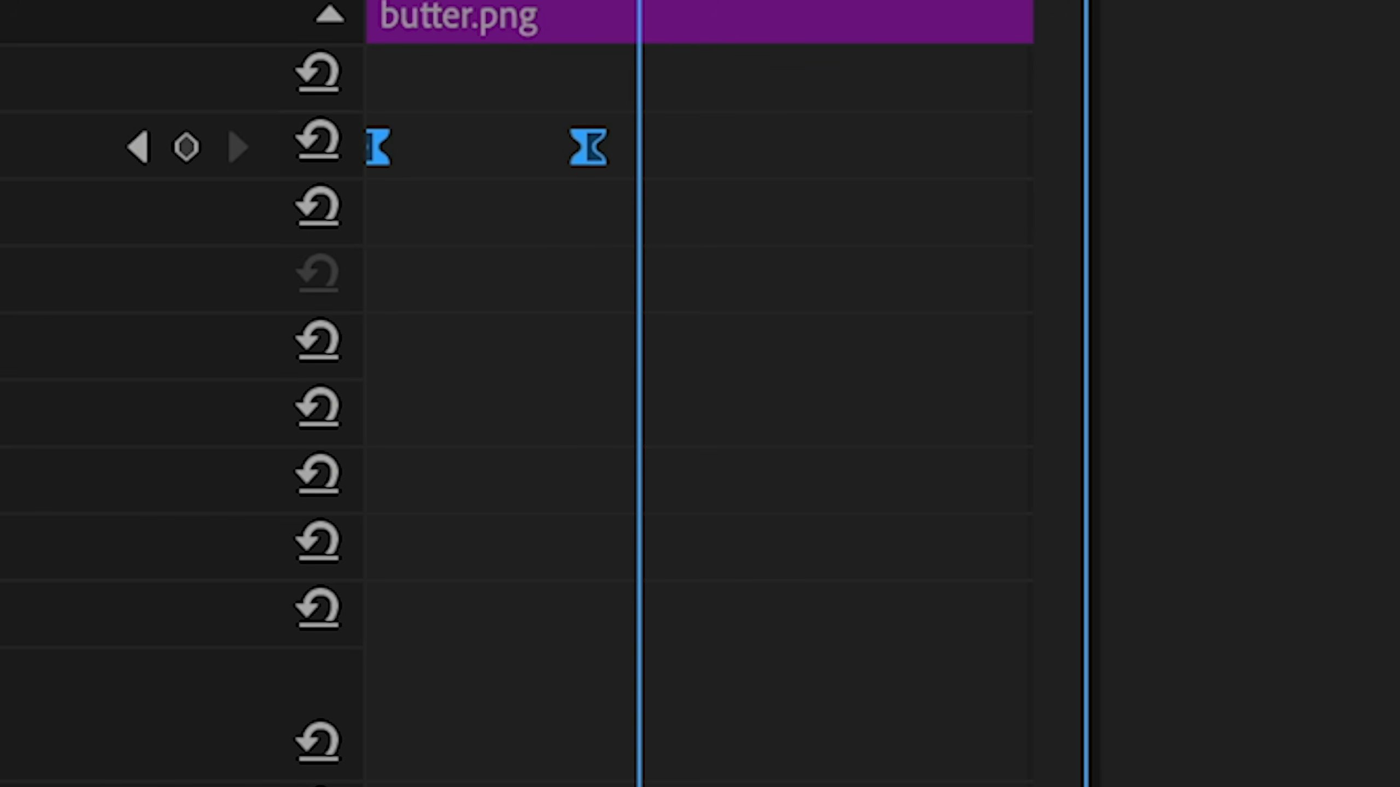
# Play the sequence from the start of the butter.png clip to review the eased slide-in
pyautogui.click(0, 147)
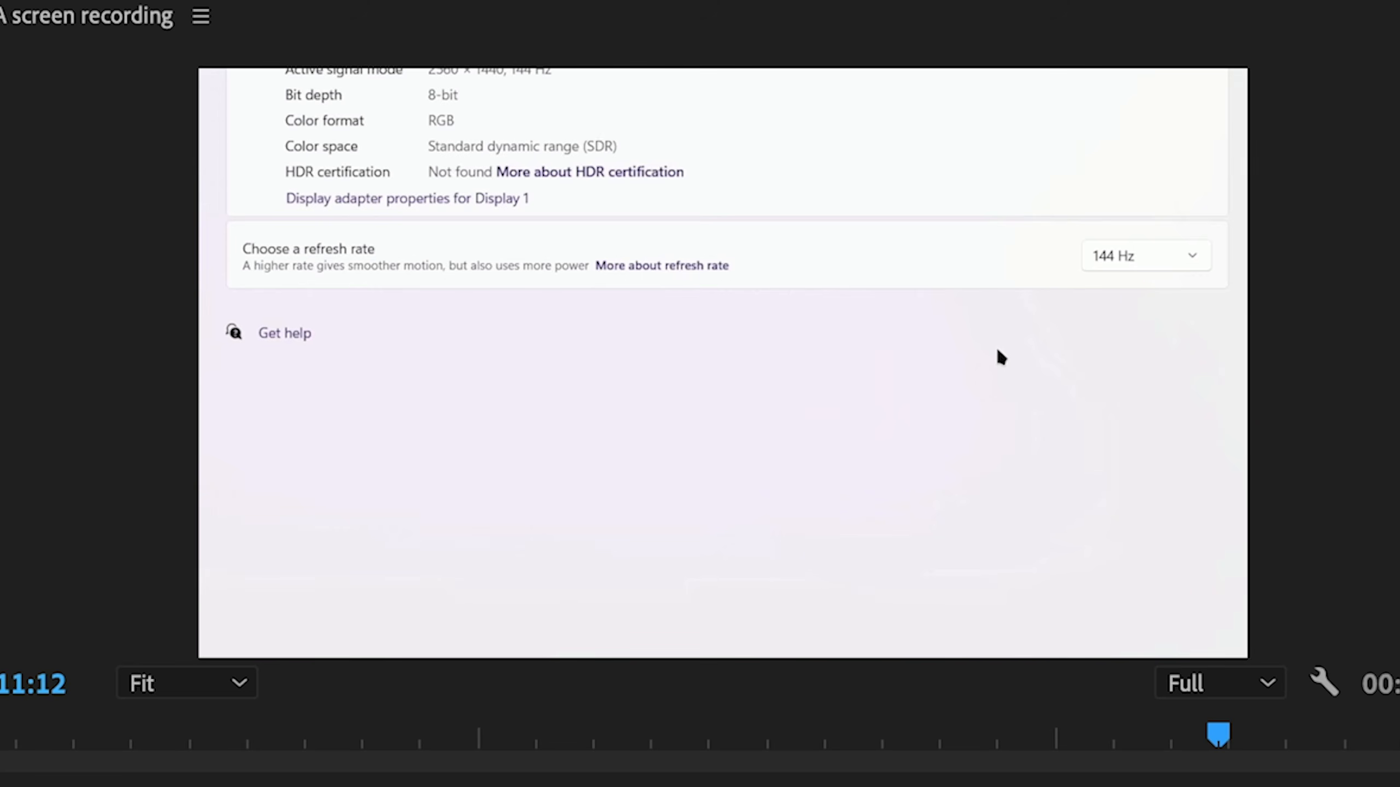
pyautogui.press('space')
pyautogui.press('space')
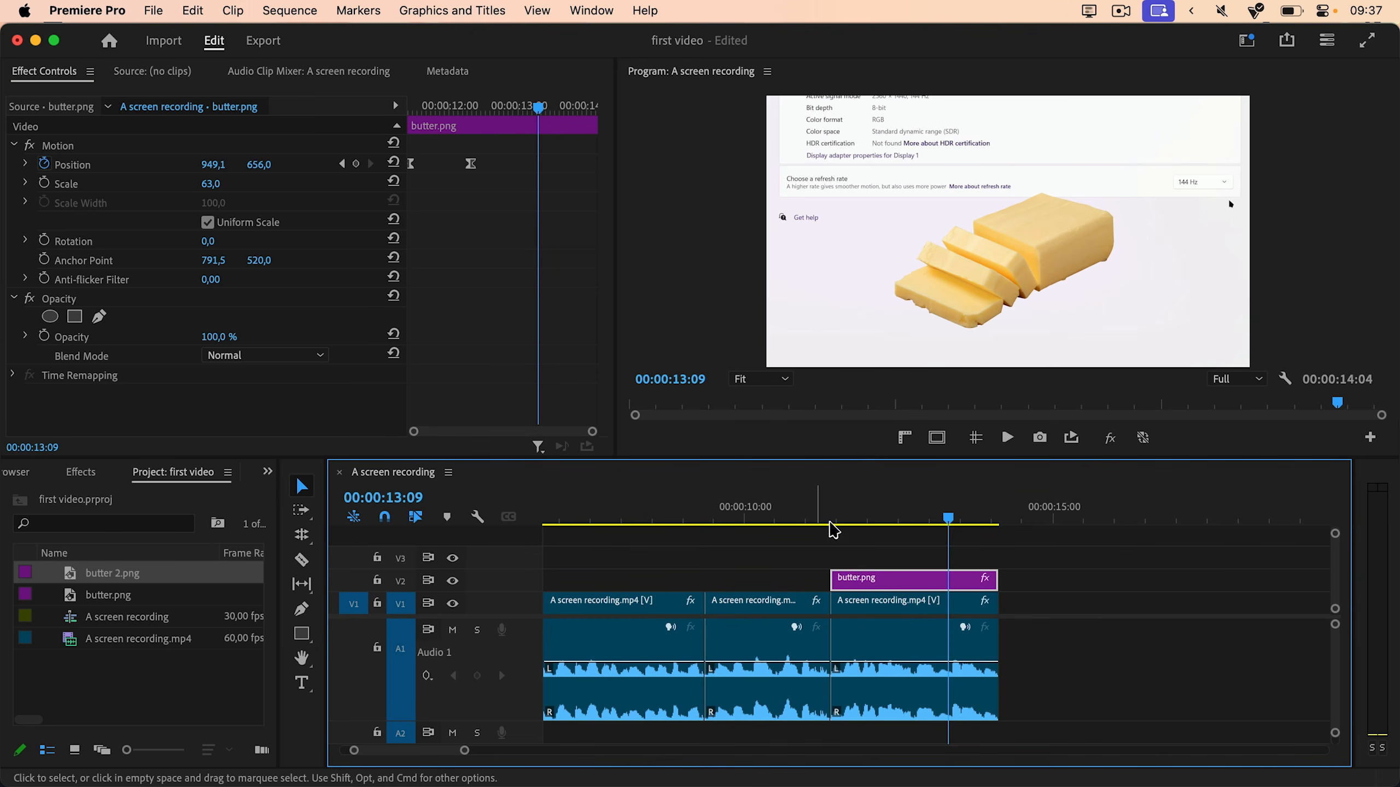
# Search the effects for "blur" and apply Gaussian Blur to the third screen recording clip, with the playhead at 00:00:11:28
pyautogui.click(840, 601)
pyautogui.click(831, 521)
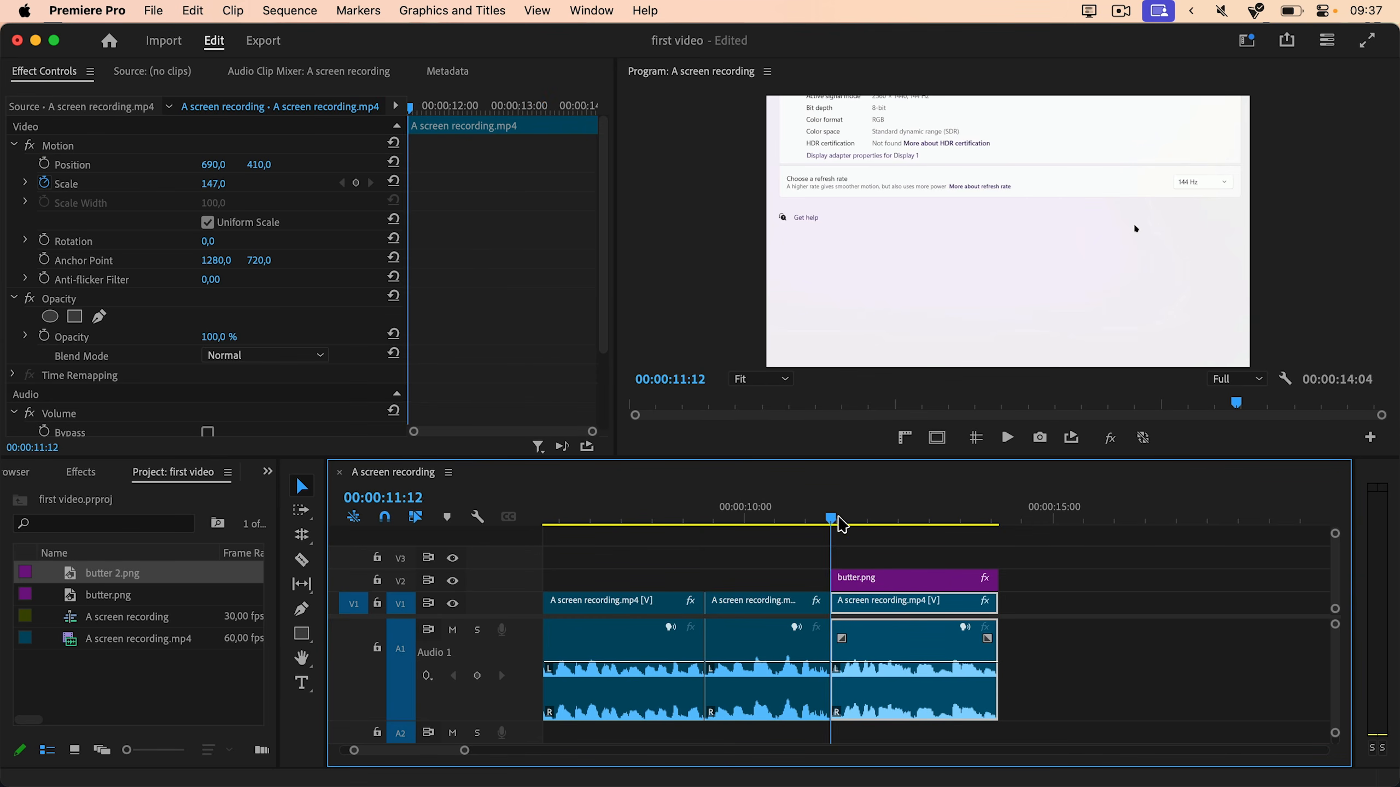
pyautogui.moveTo(839, 517); pyautogui.dragTo(865, 513)
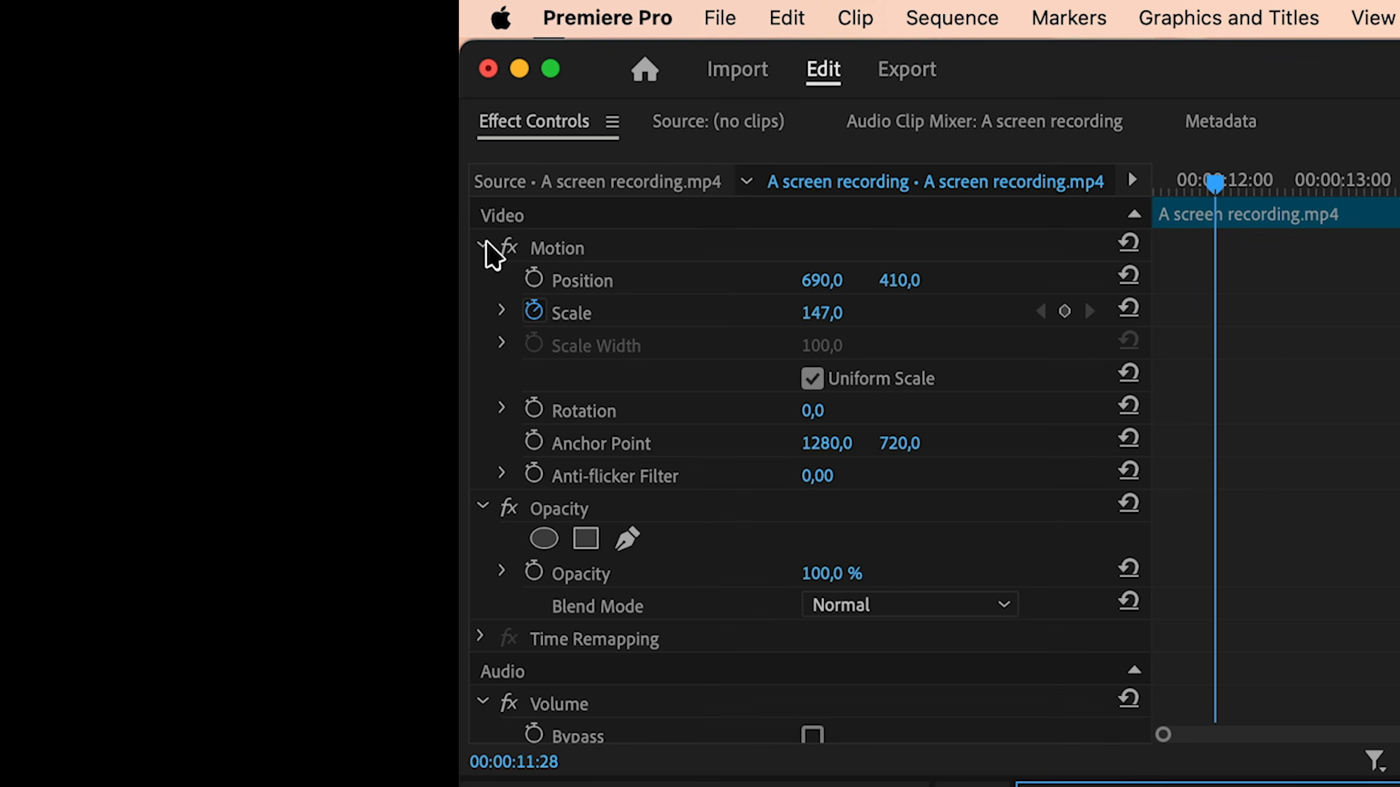
pyautogui.scroll(-5, 603, 325)
pyautogui.scroll(5, 716, 524)
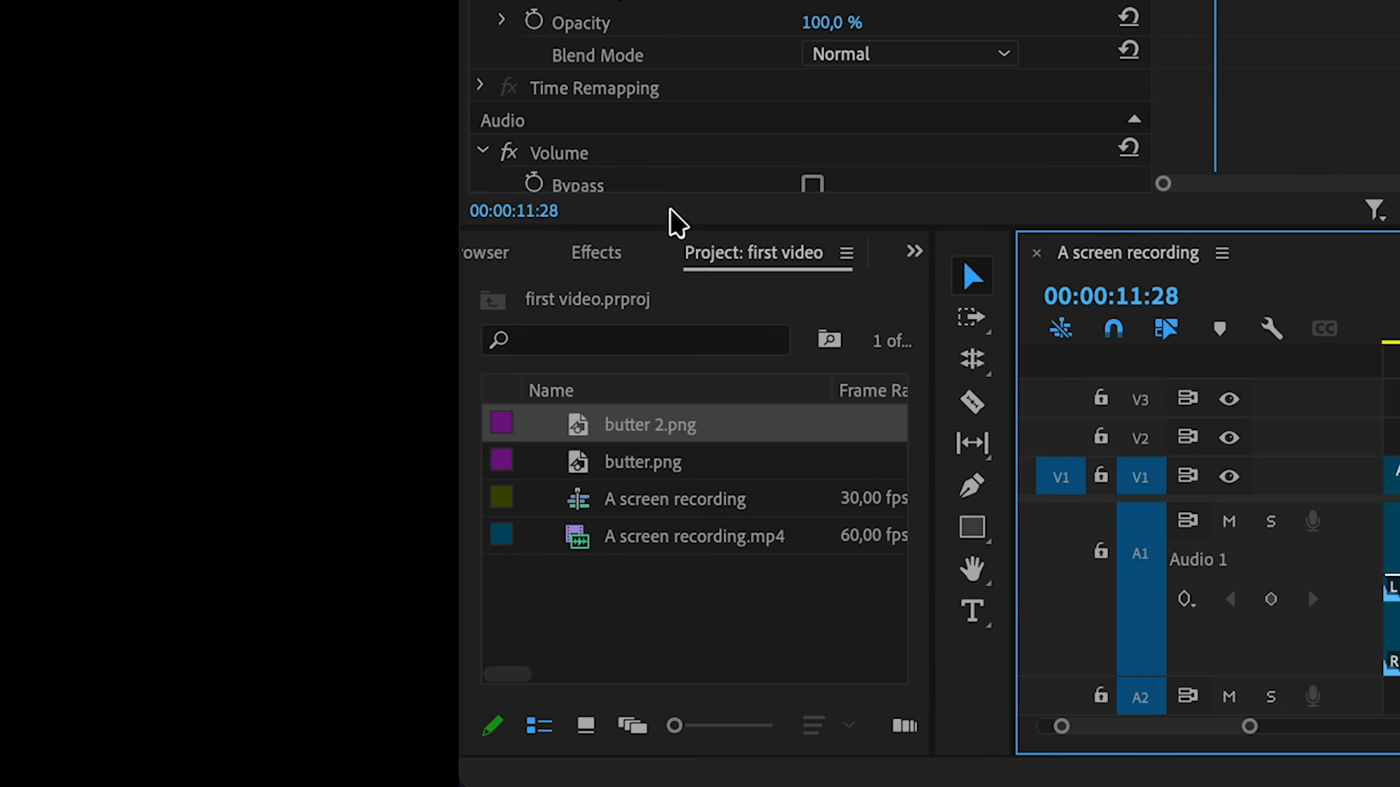
pyautogui.click(596, 254)
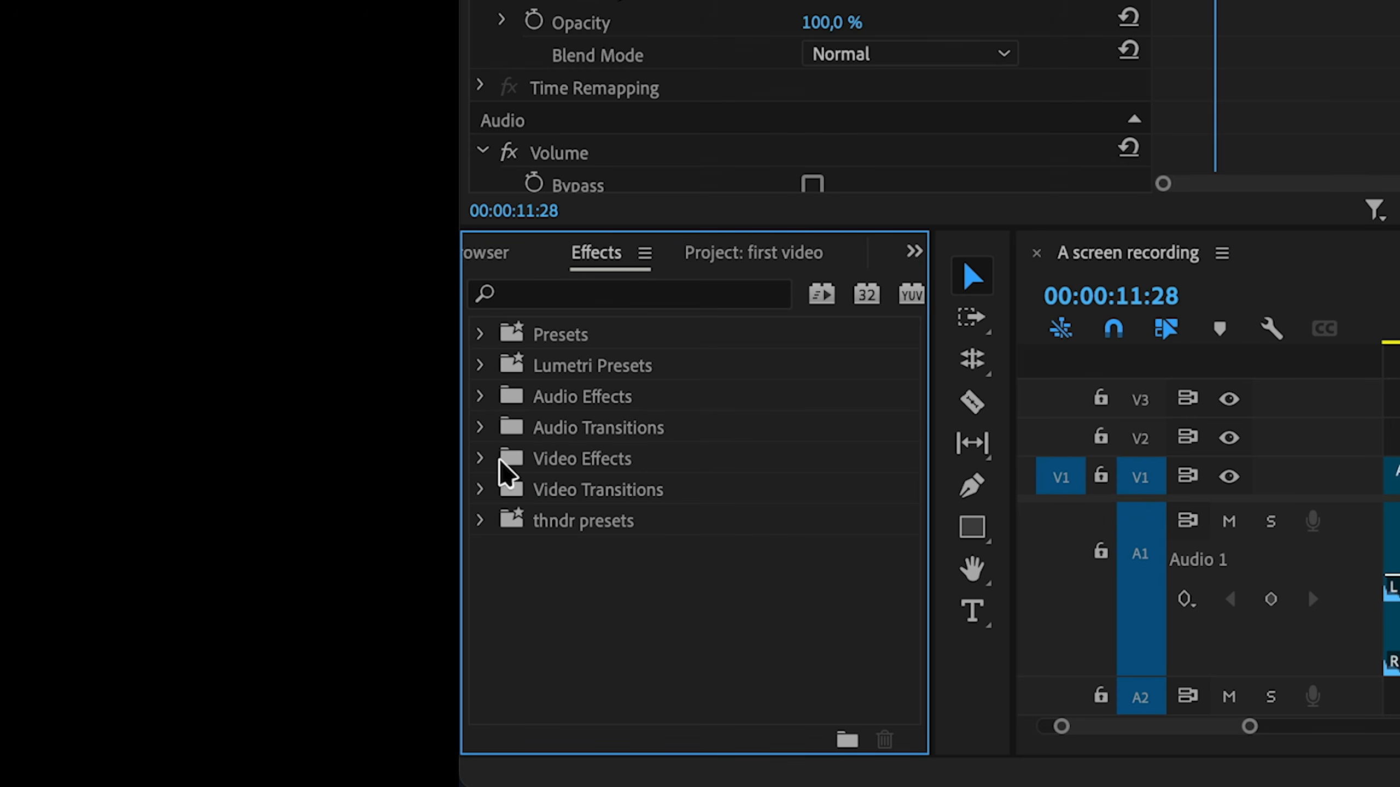
pyautogui.click(622, 289)
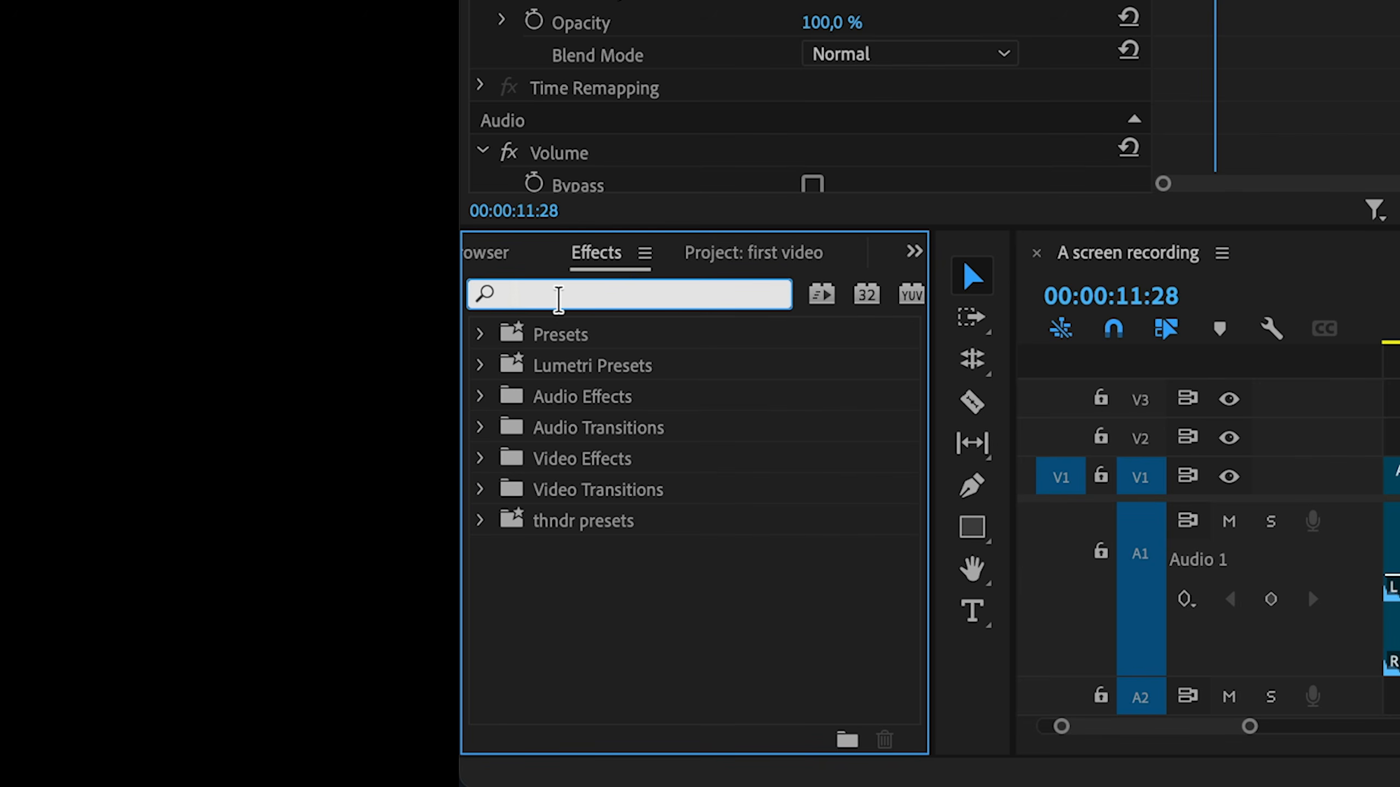
pyautogui.write('blur')
pyautogui.scroll(-5, 616, 656)
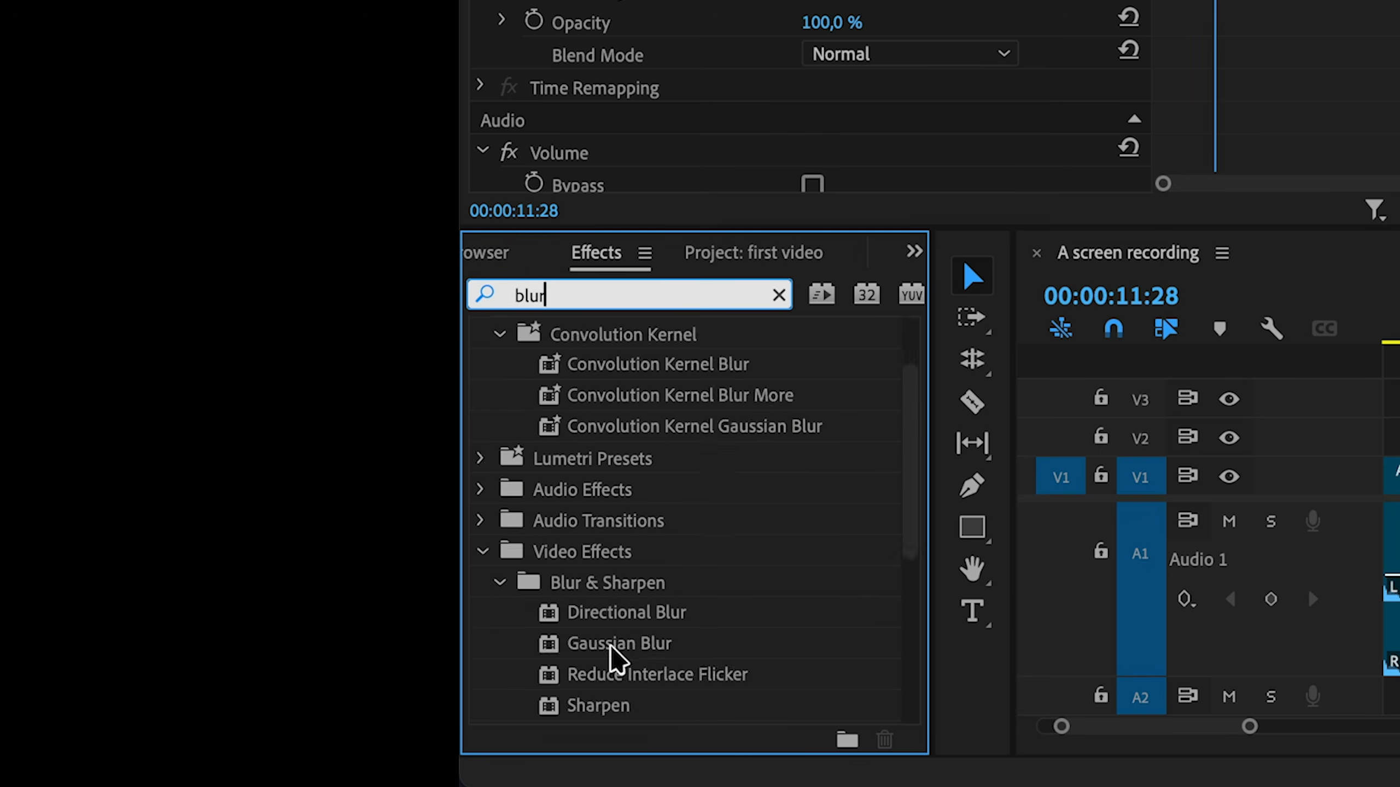
pyautogui.click(602, 554)
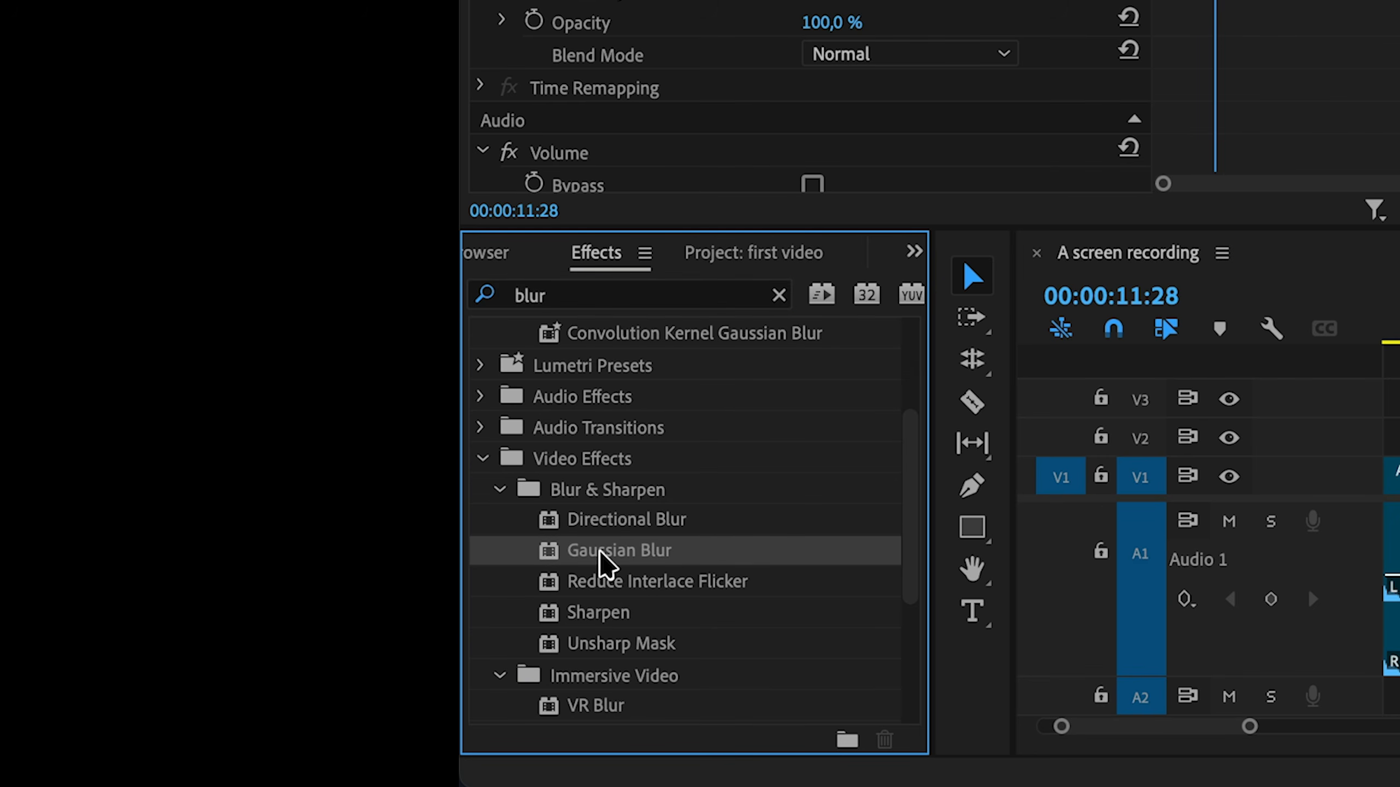
pyautogui.moveTo(601, 551); pyautogui.dragTo(1399, 504)
pyautogui.moveTo(771, 503); pyautogui.dragTo(888, 480)
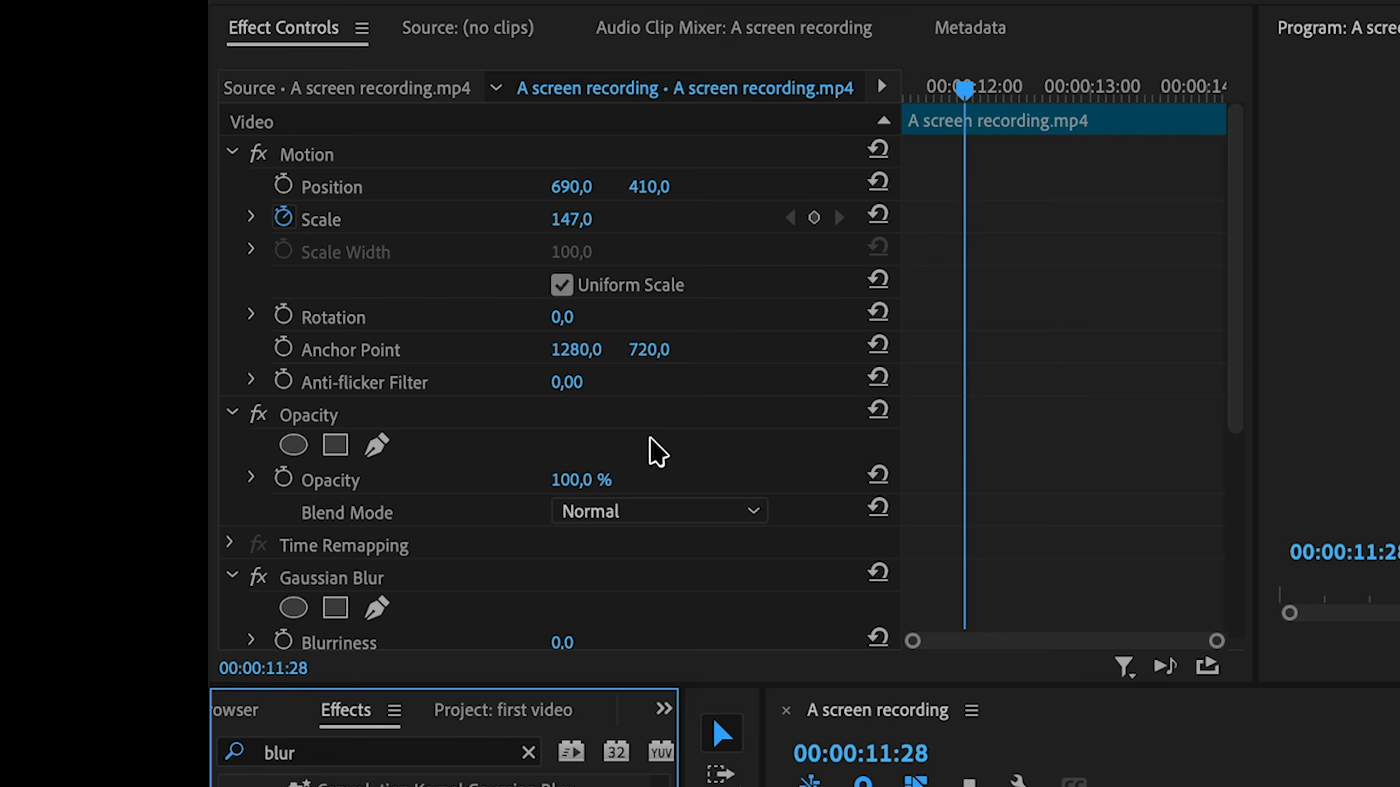
# Try a Gaussian Blur Blurriness of 48 on the third screen recording clip, preview it, and reset the effect
pyautogui.scroll(-3, 639, 449)
pyautogui.scroll(-2, 639, 450)
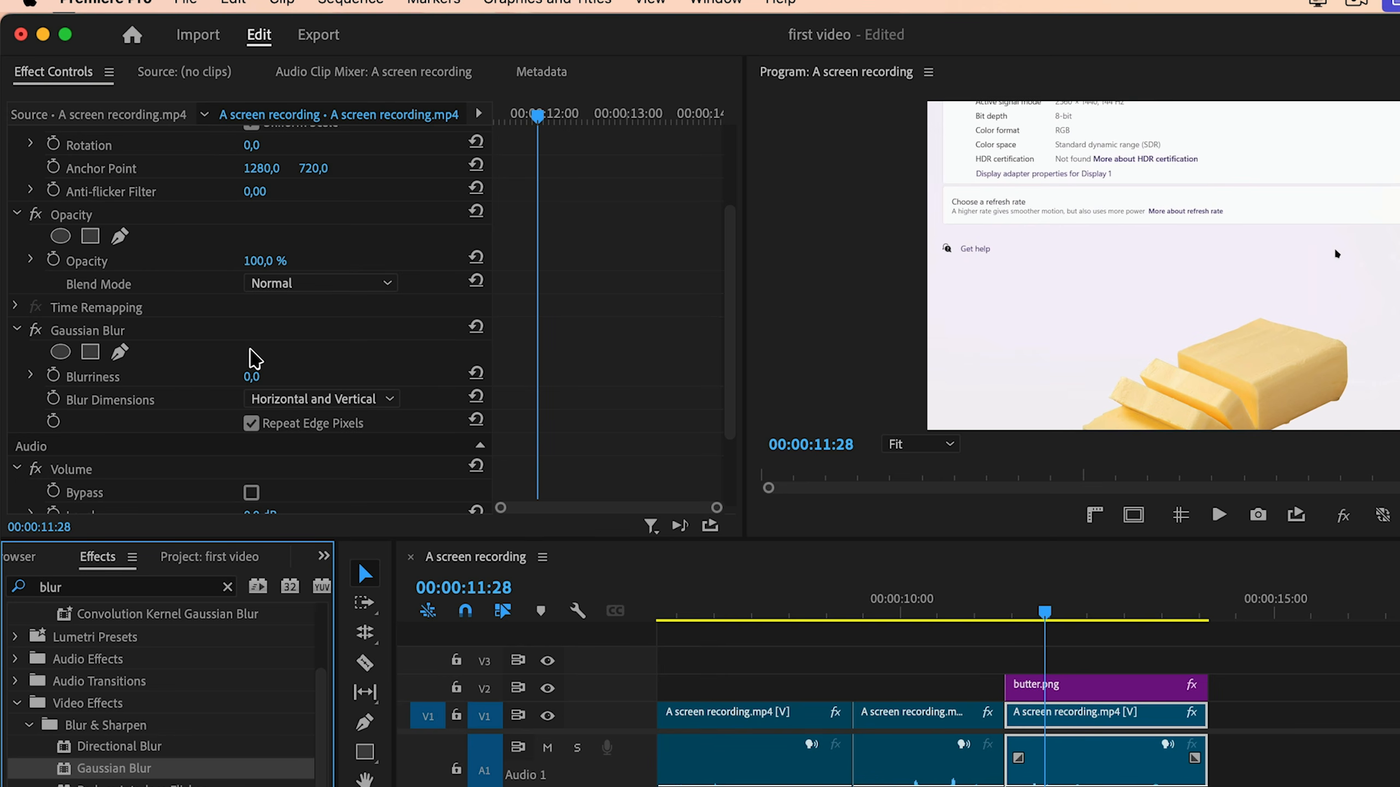
pyautogui.click(68, 334)
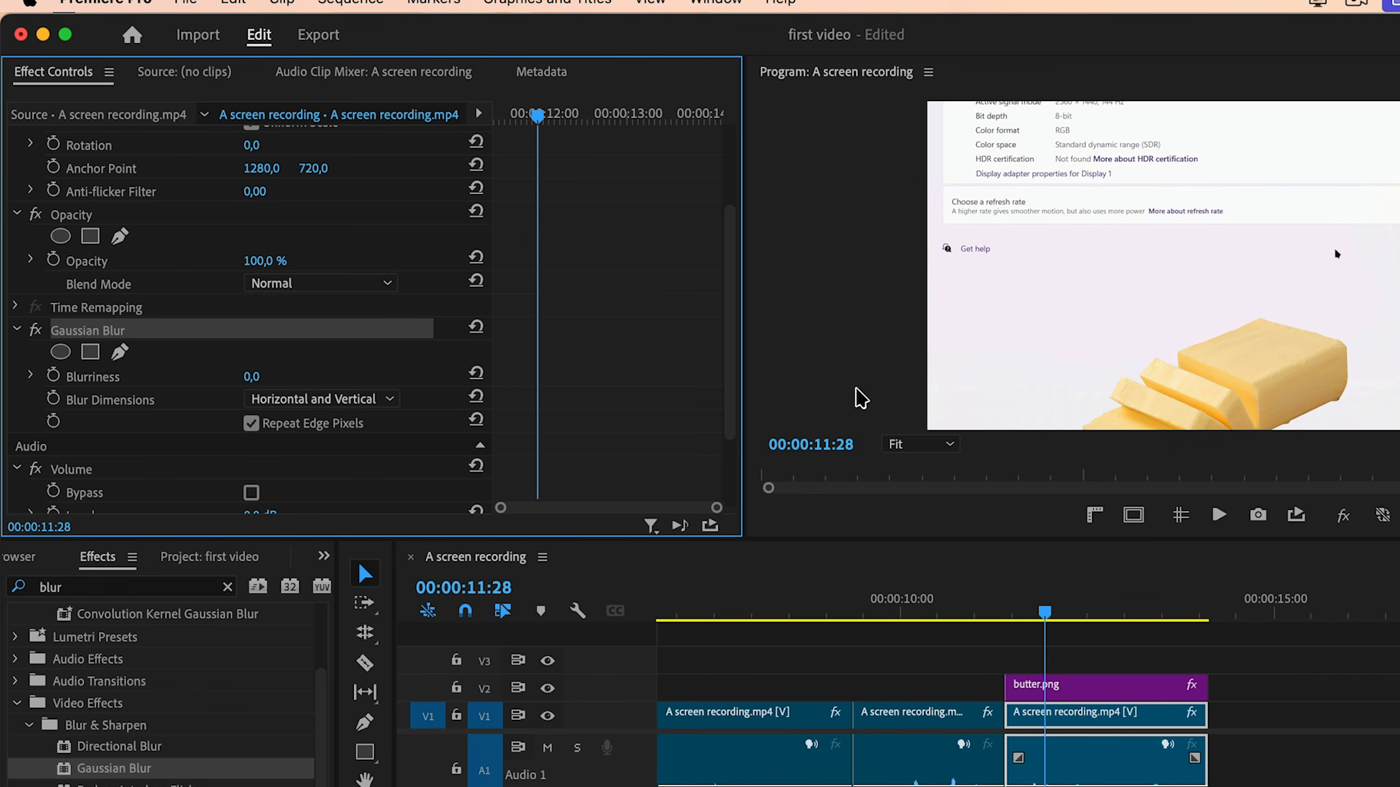
pyautogui.moveTo(269, 378)
pyautogui.mouseDown()
pyautogui.moveTo(319, 379)
pyautogui.moveTo(272, 377)
pyautogui.mouseUp()
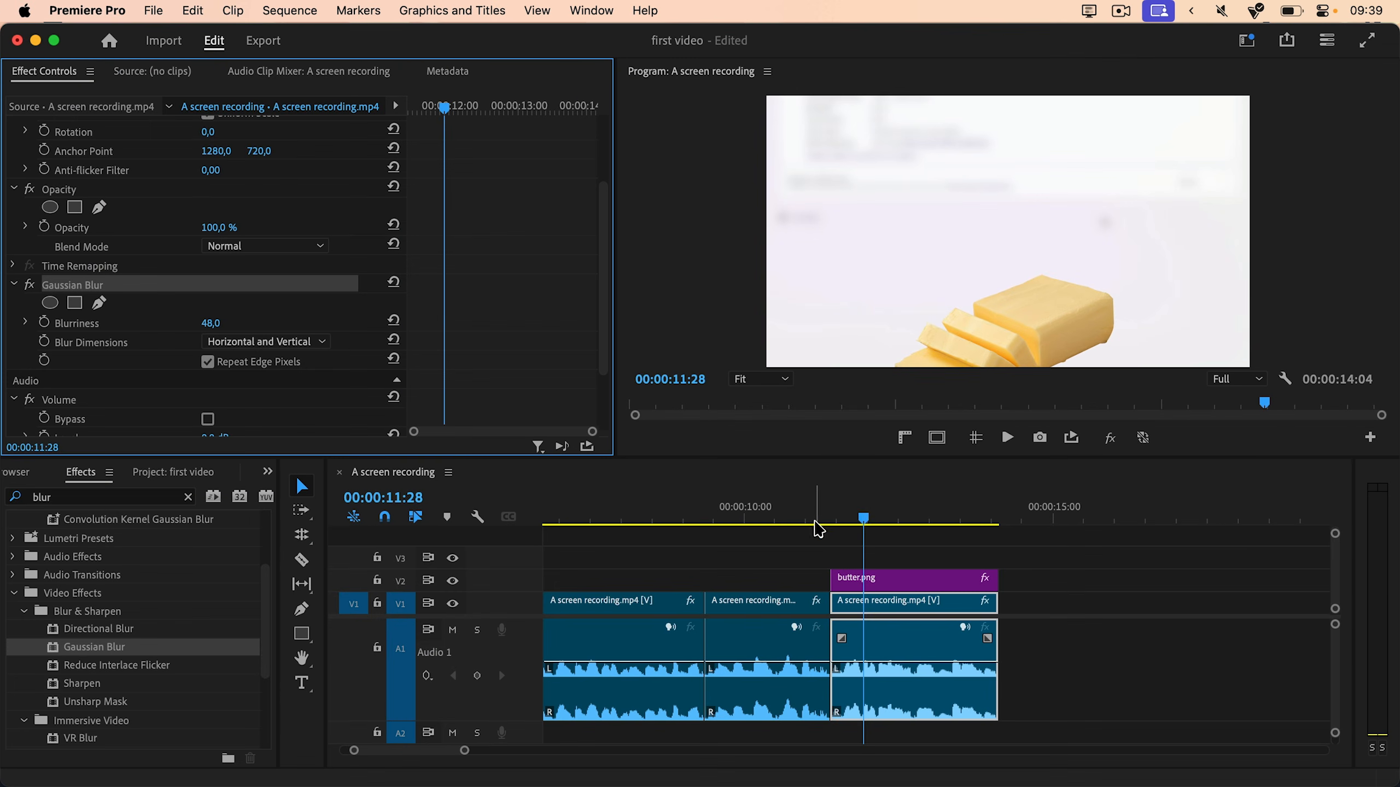
pyautogui.moveTo(861, 523)
pyautogui.mouseDown()
pyautogui.moveTo(837, 523)
pyautogui.moveTo(949, 524)
pyautogui.moveTo(840, 540)
pyautogui.moveTo(878, 540)
pyautogui.mouseUp()
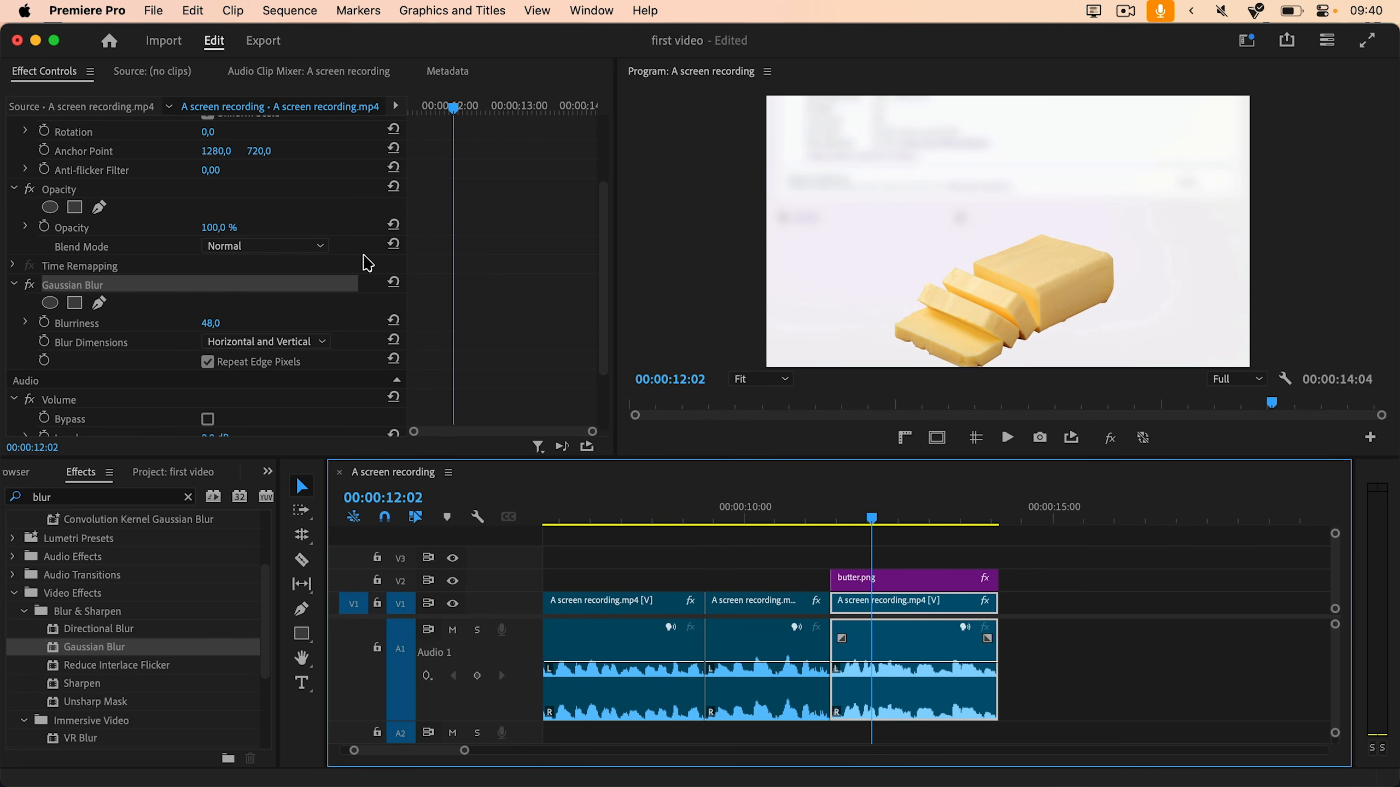
pyautogui.click(394, 284)
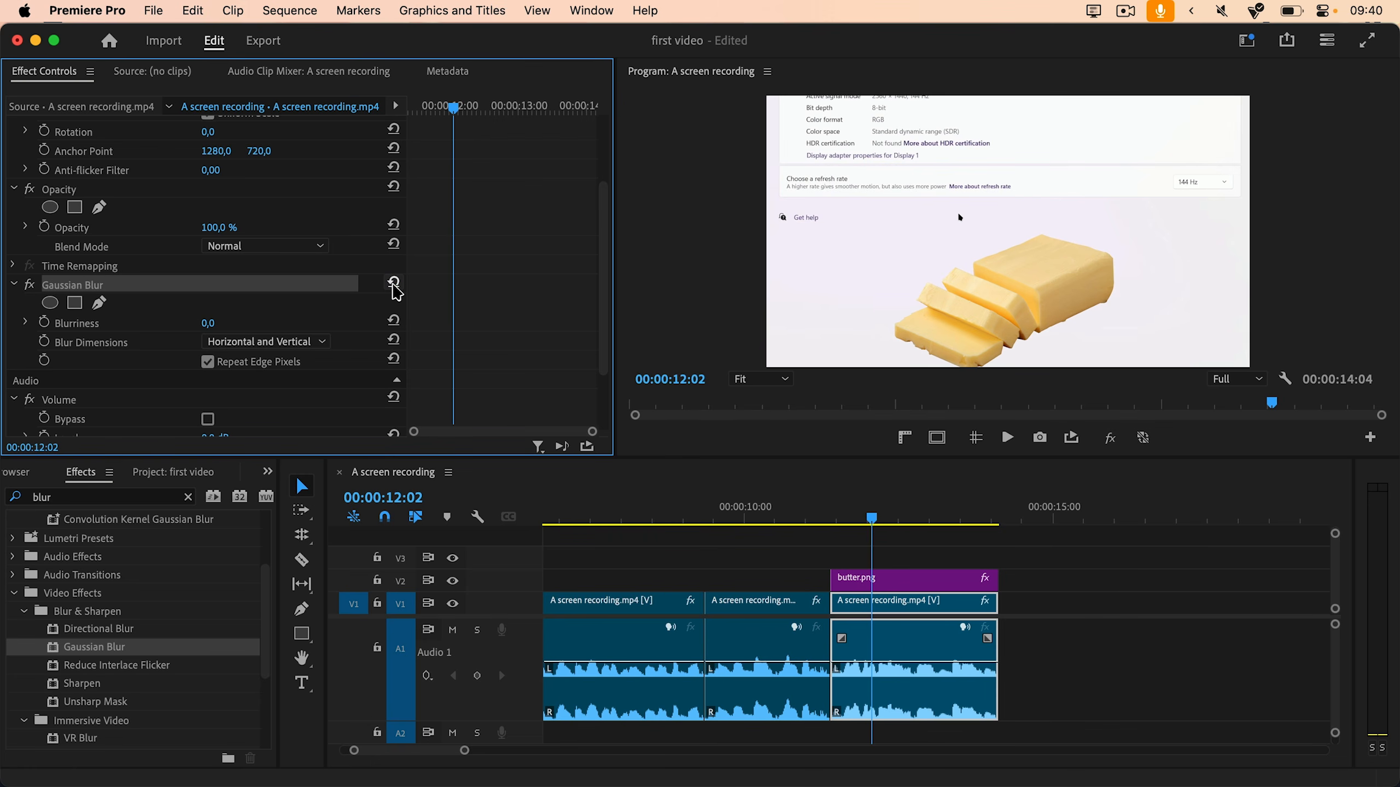
# Keyframe the third clip's Gaussian Blur Blurriness from 0 at 00:00:11:24 to 11 at 00:00:12:05
pyautogui.moveTo(845, 521); pyautogui.dragTo(833, 521)
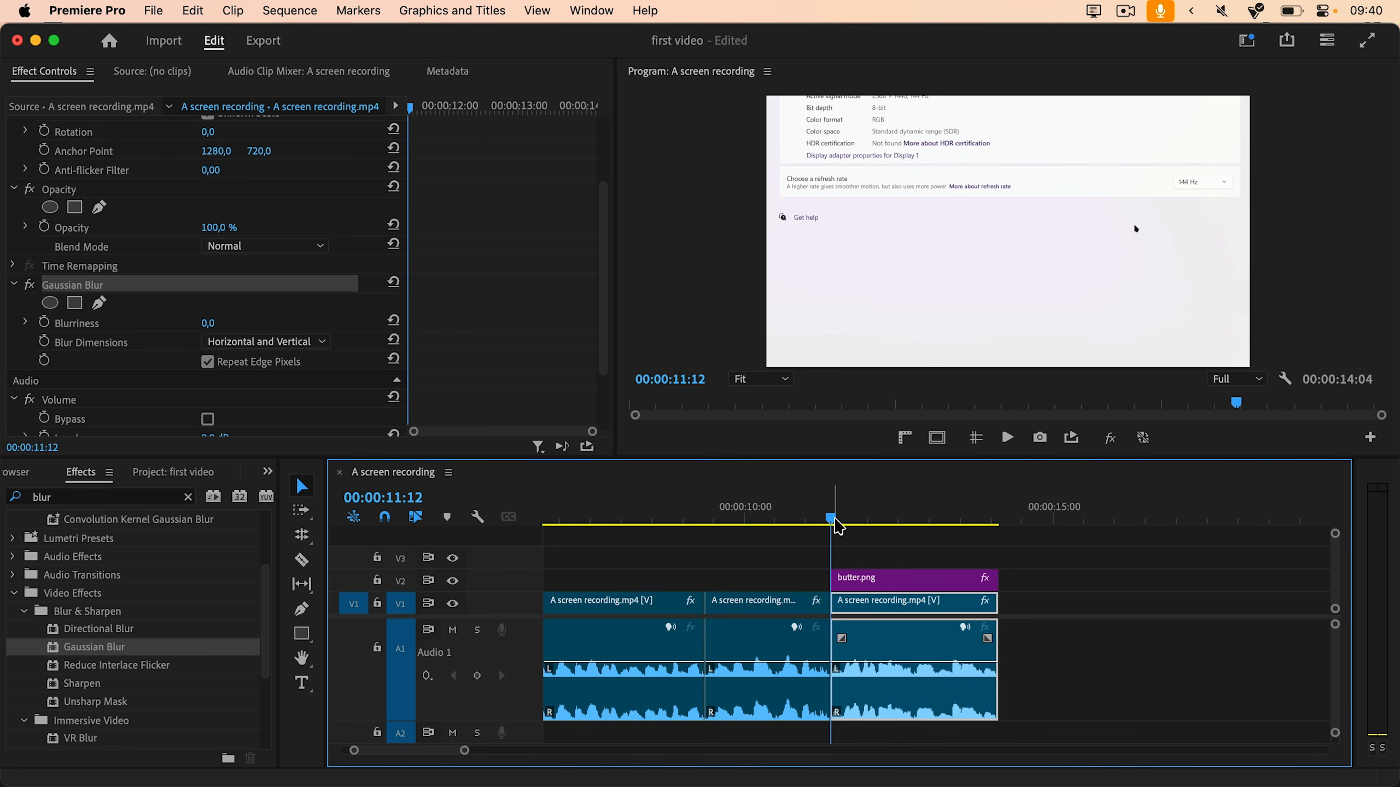
pyautogui.click(44, 322)
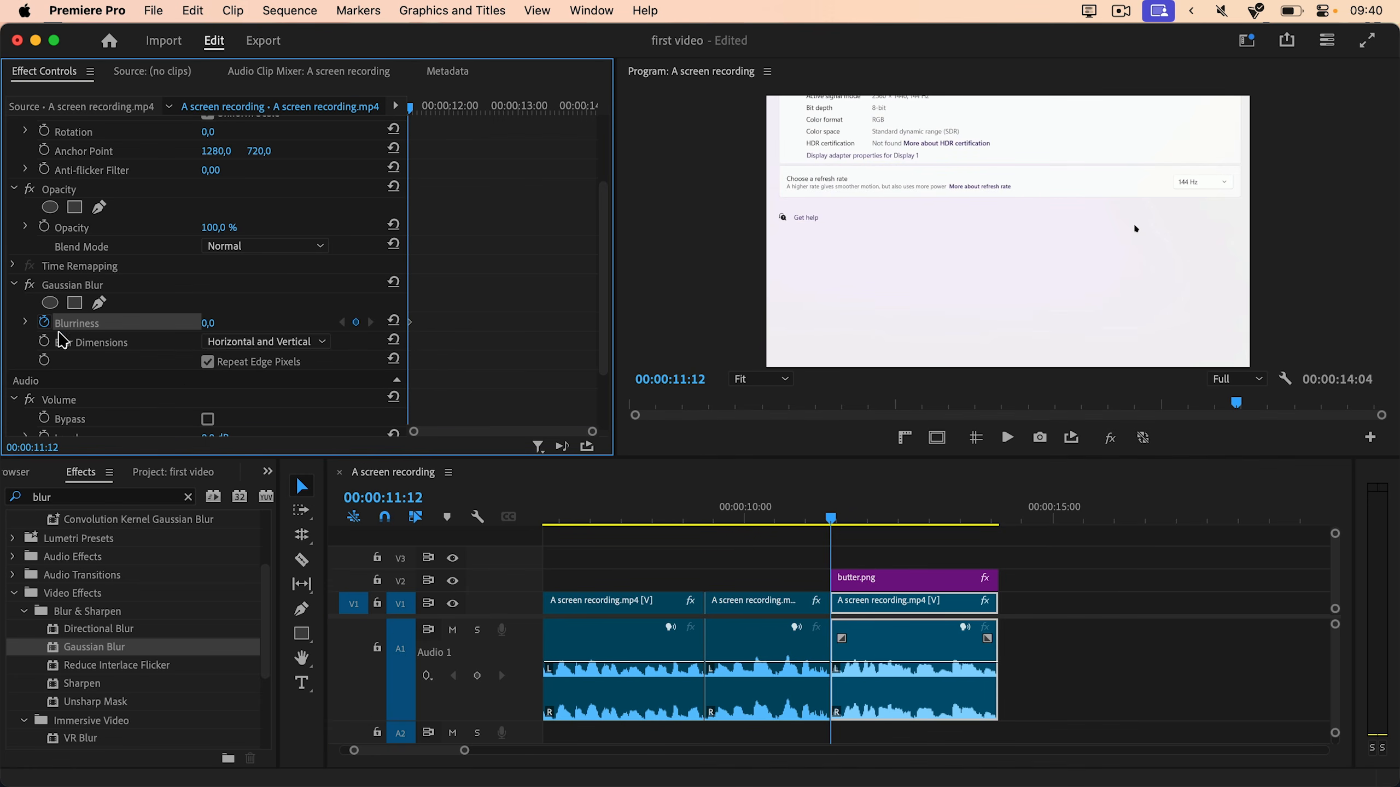
pyautogui.moveTo(831, 517); pyautogui.dragTo(858, 516)
pyautogui.moveTo(410, 323); pyautogui.dragTo(435, 324)
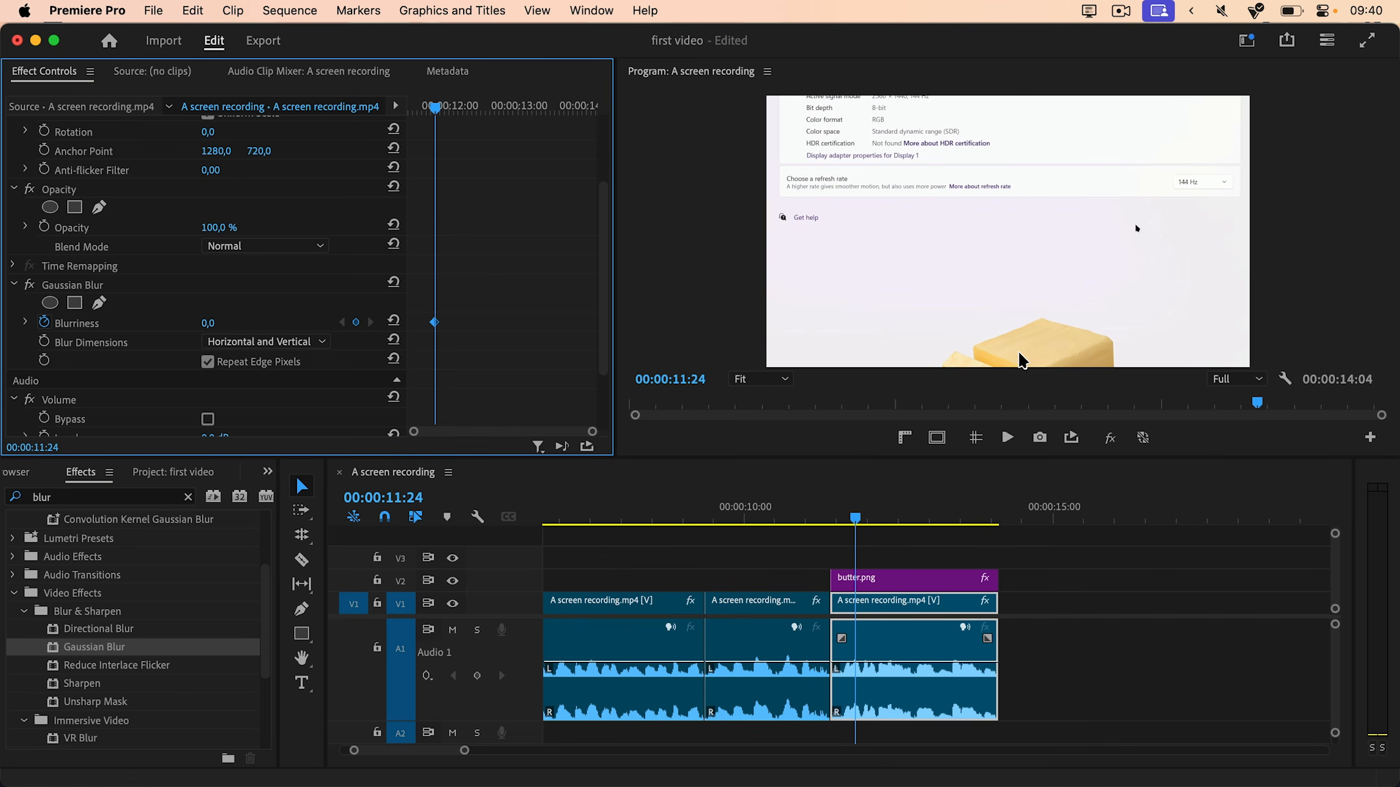
pyautogui.moveTo(435, 108); pyautogui.dragTo(464, 116)
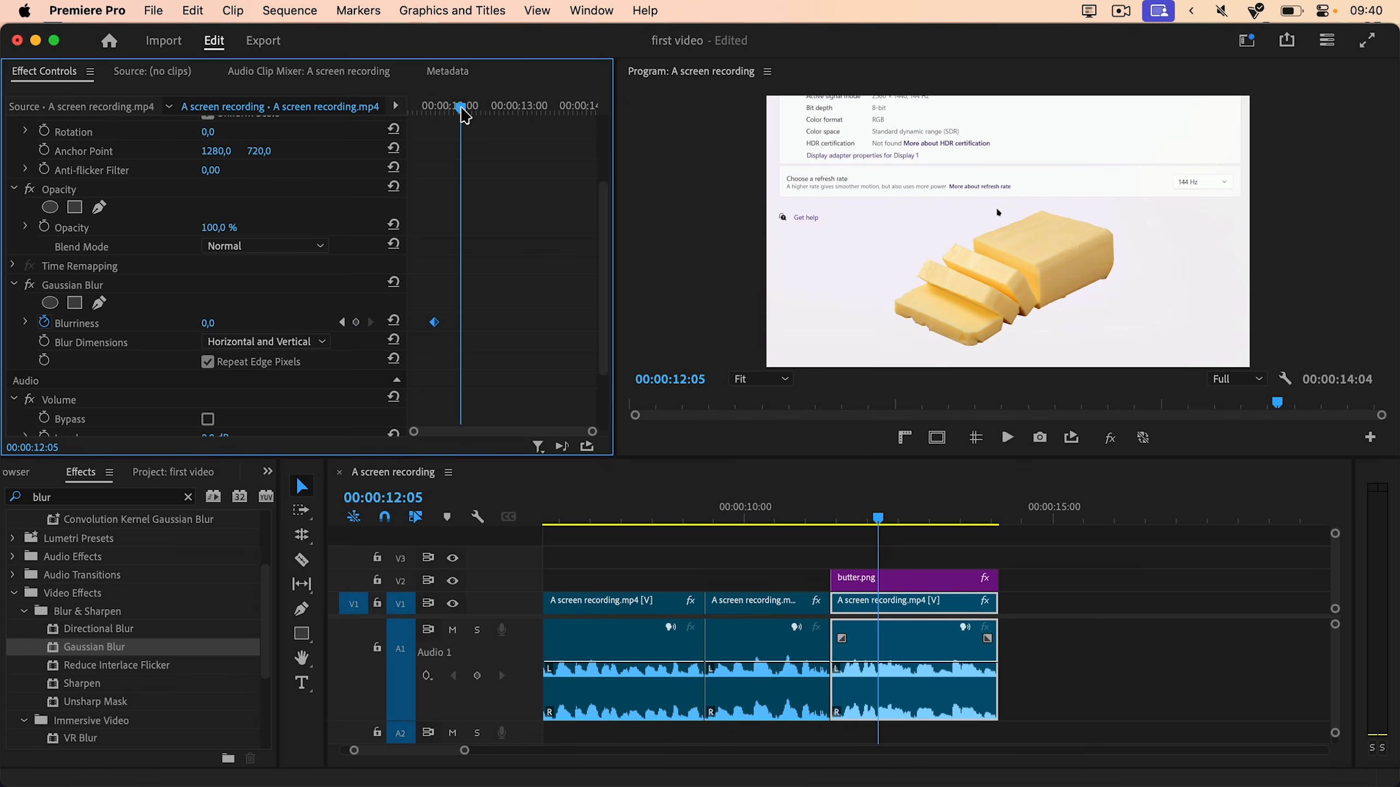
pyautogui.click(355, 322)
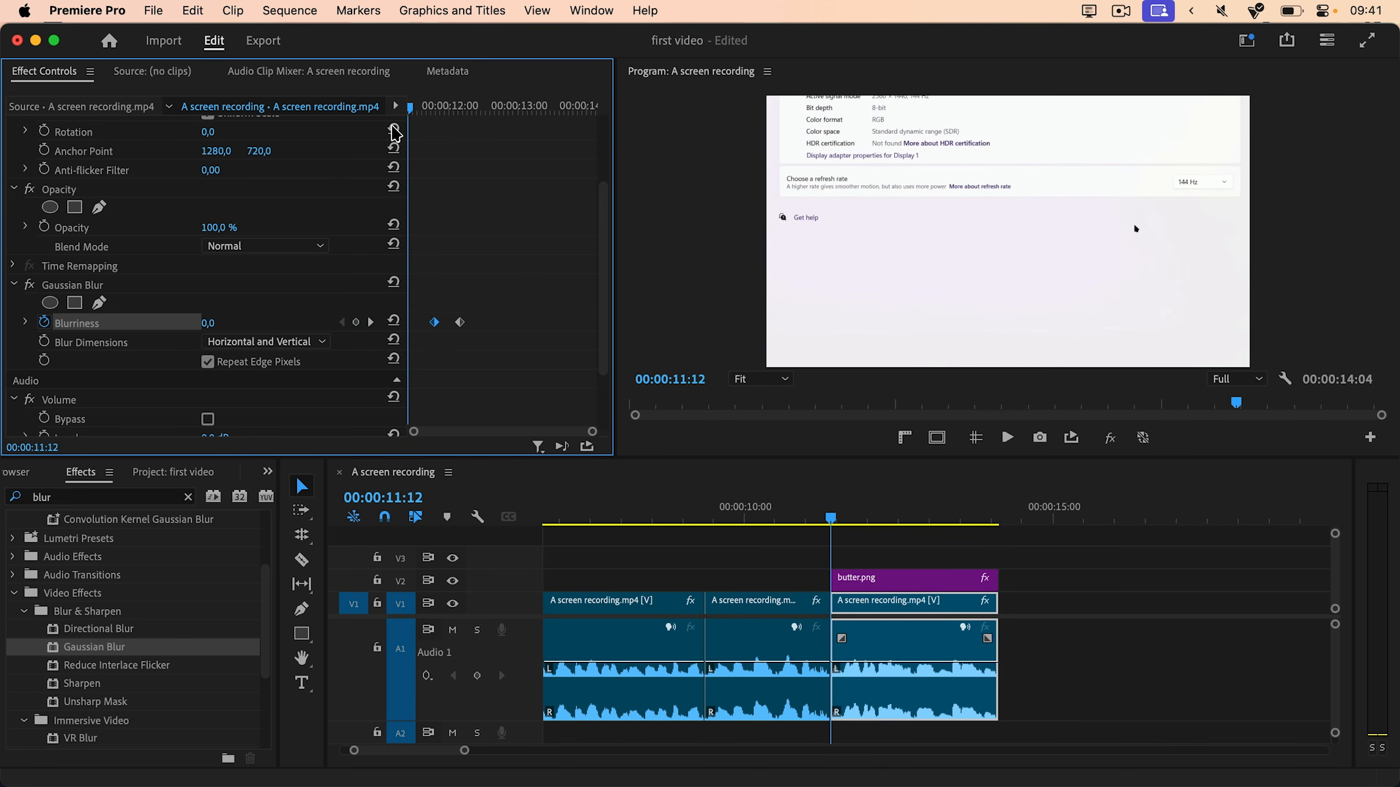
# Scrub and play through the third screen recording clip to review the blur building up behind the butter
pyautogui.moveTo(409, 131); pyautogui.dragTo(523, 126)
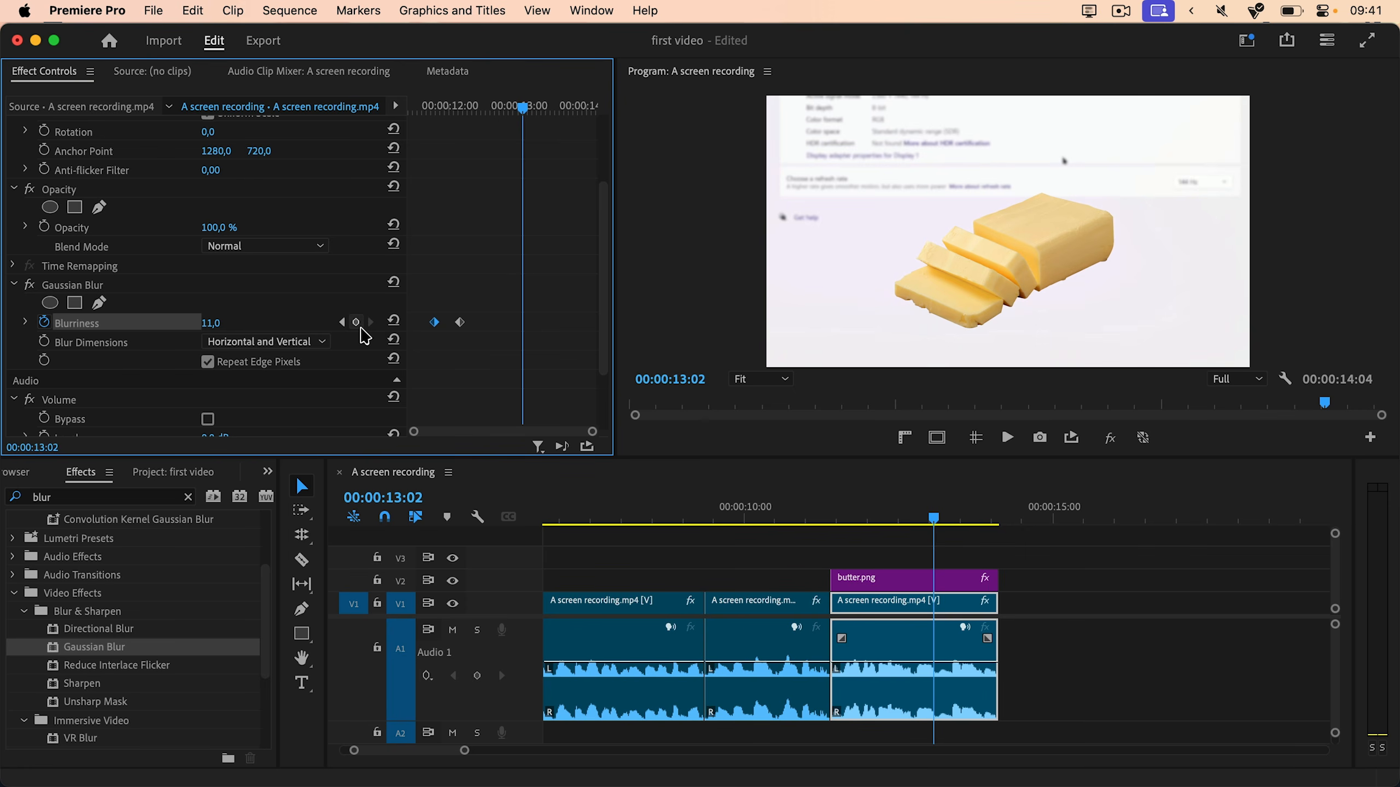
pyautogui.click(1182, 609)
pyautogui.press('space')
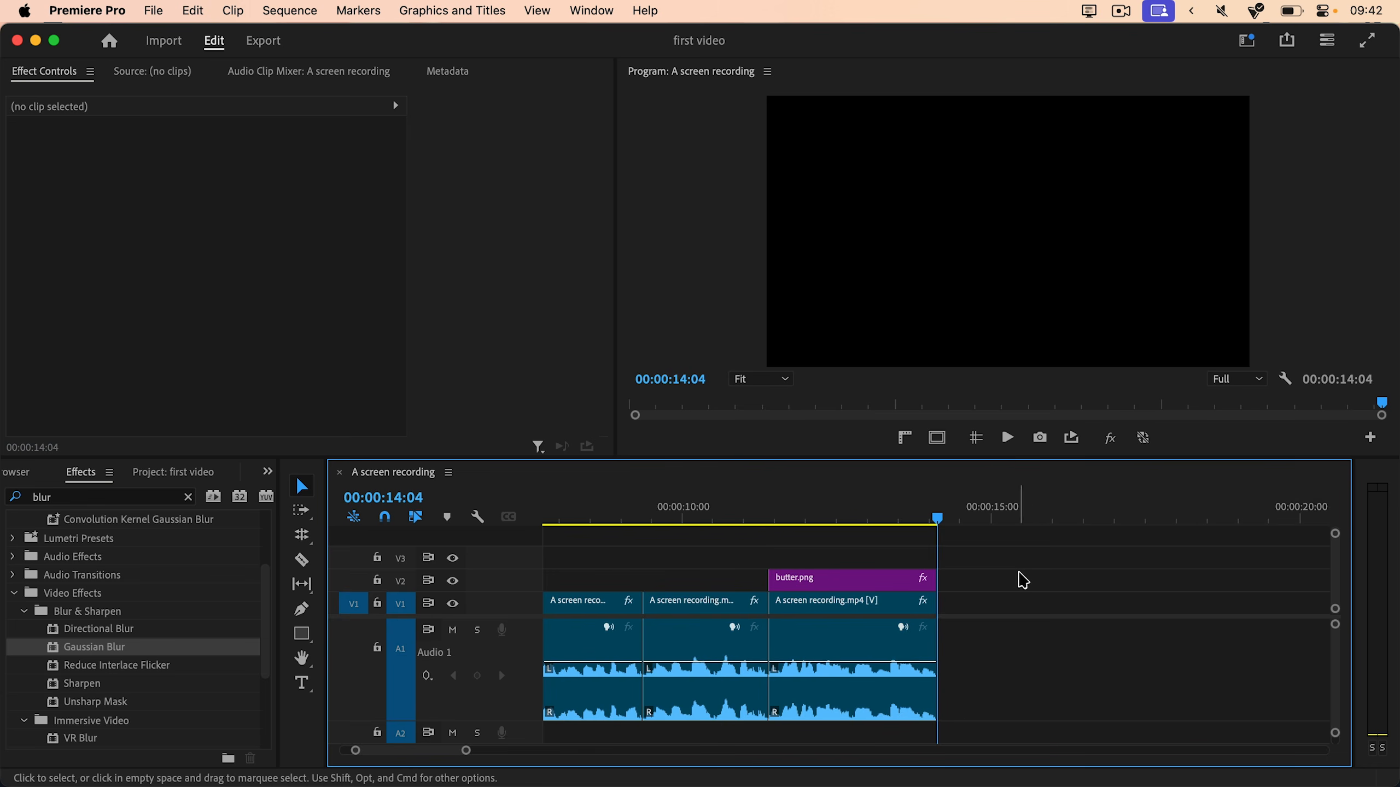
# Widen the audio meters until the decibel scale is readable, and play the sequence to check its audio level
pyautogui.scroll(-5, 1023, 581)
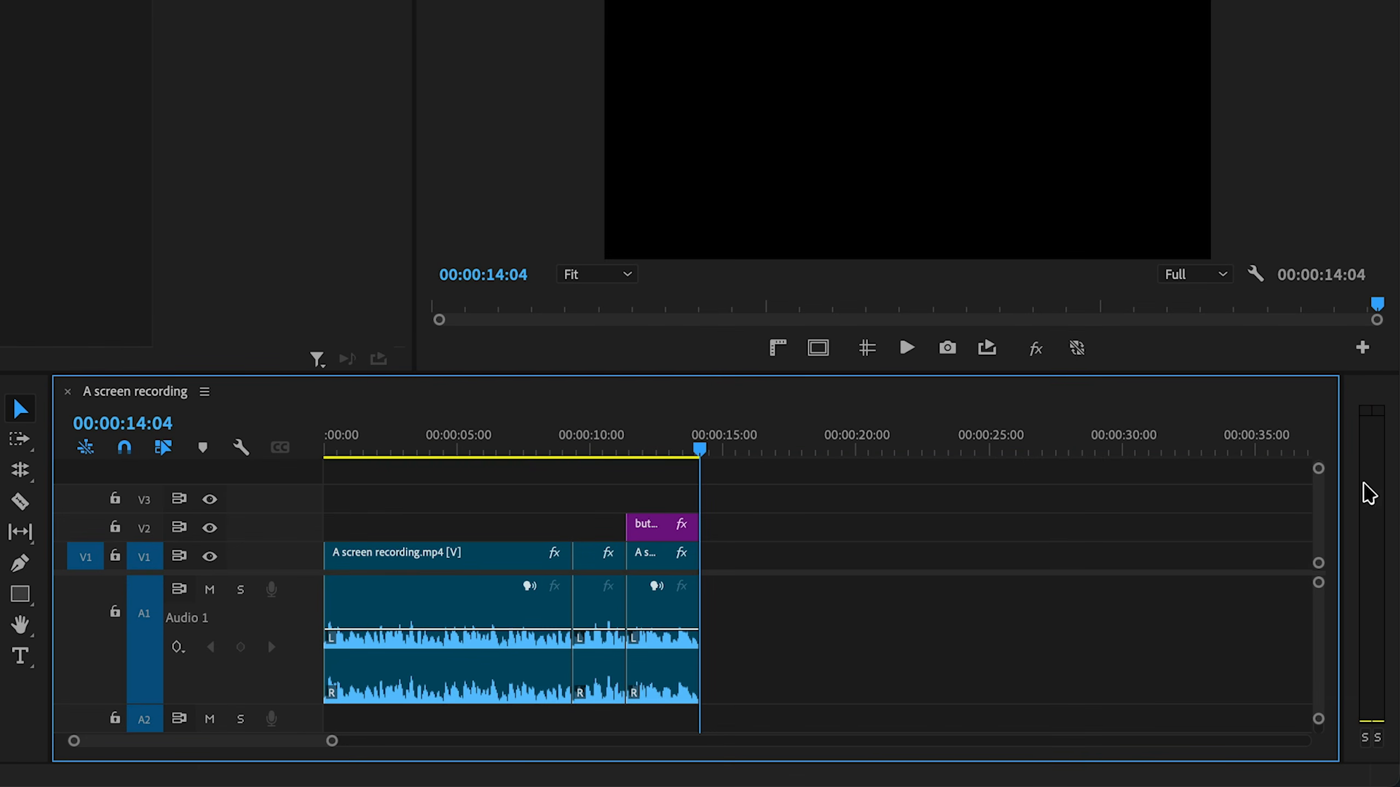
pyautogui.press('space')
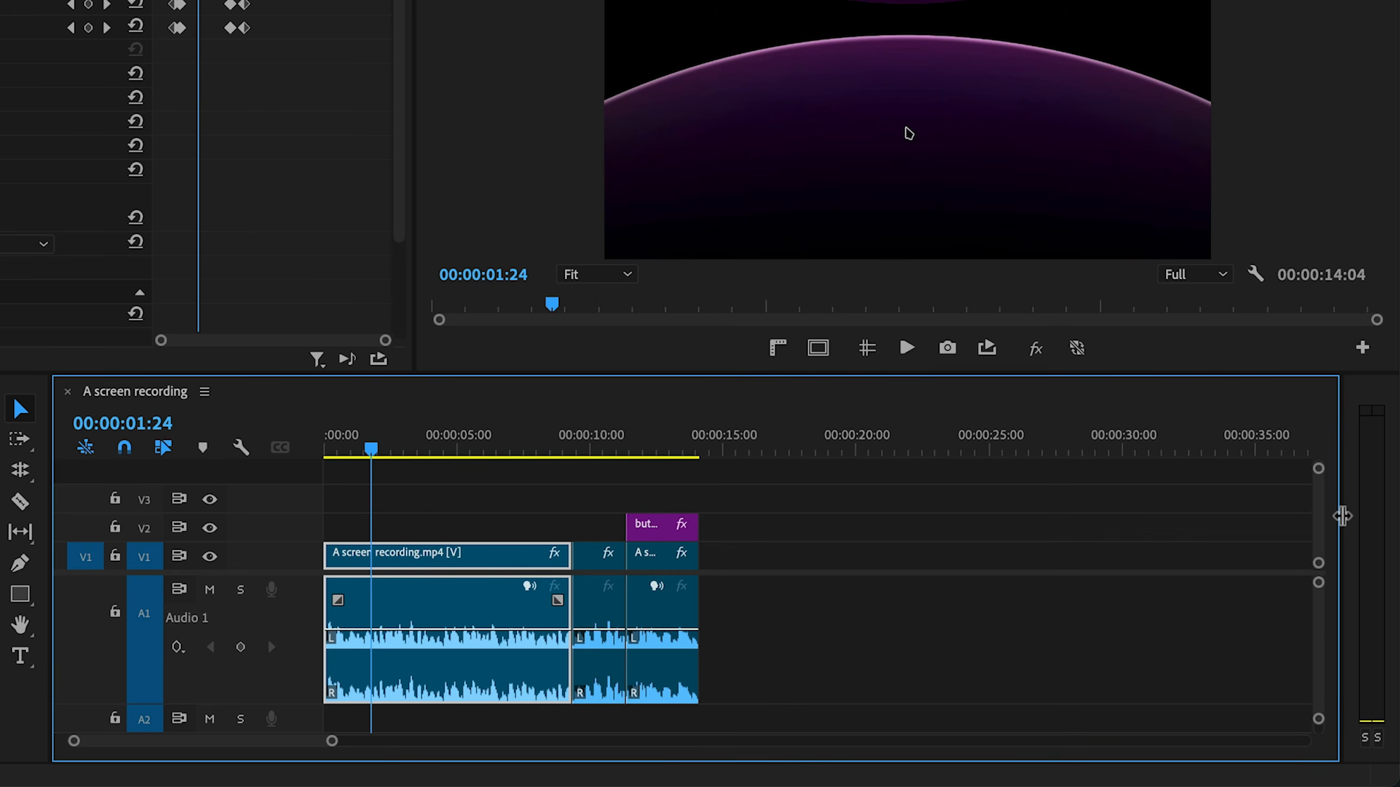
pyautogui.moveTo(1342, 516); pyautogui.dragTo(1333, 518)
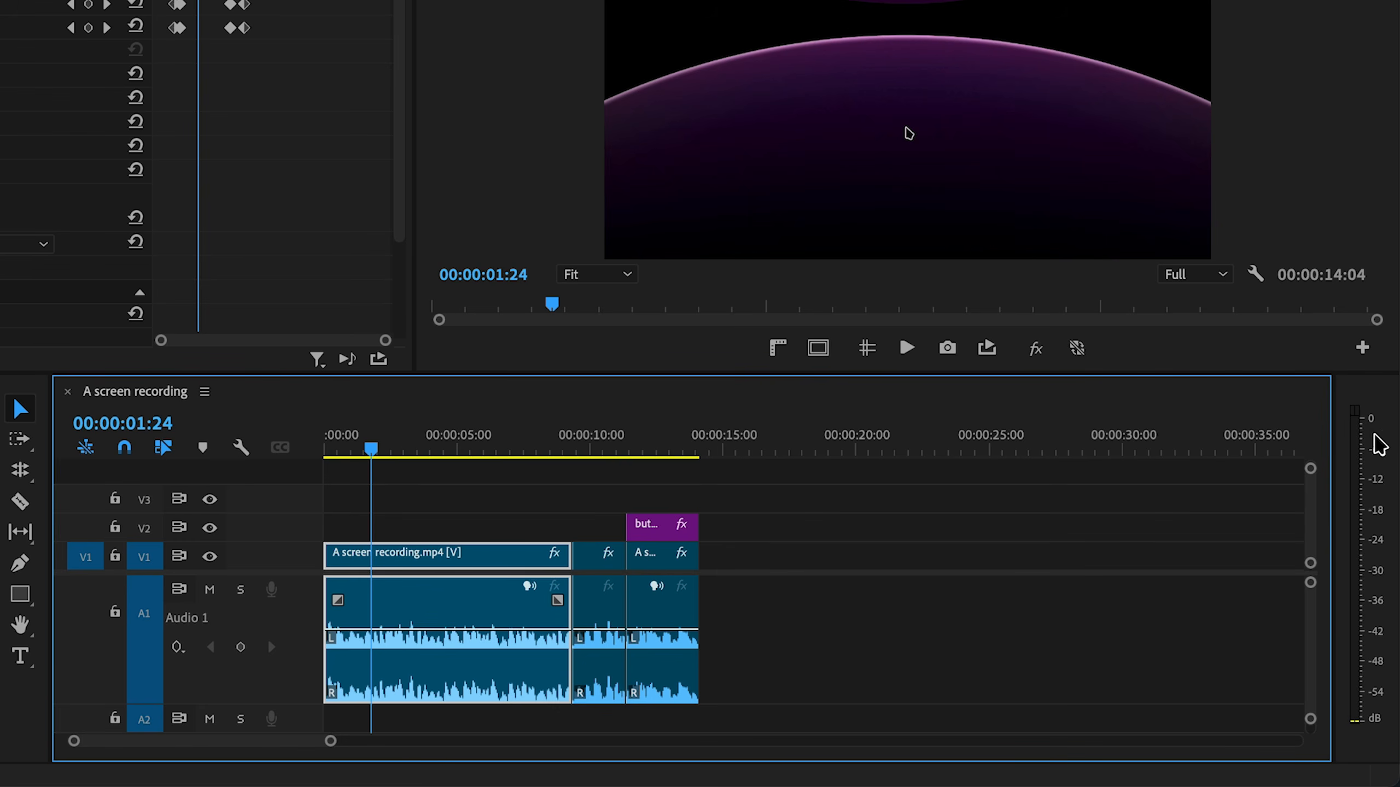
pyautogui.press('space')
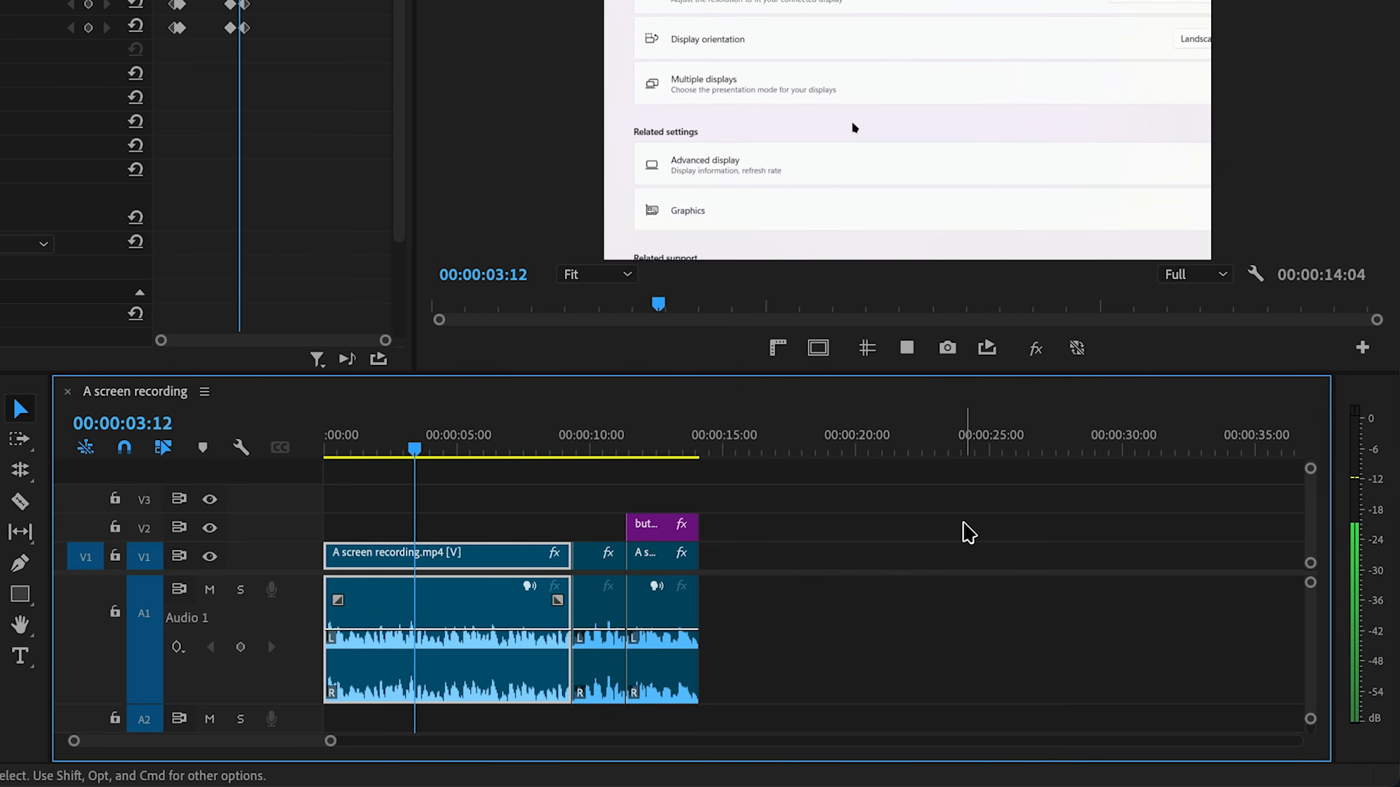
pyautogui.press('space')
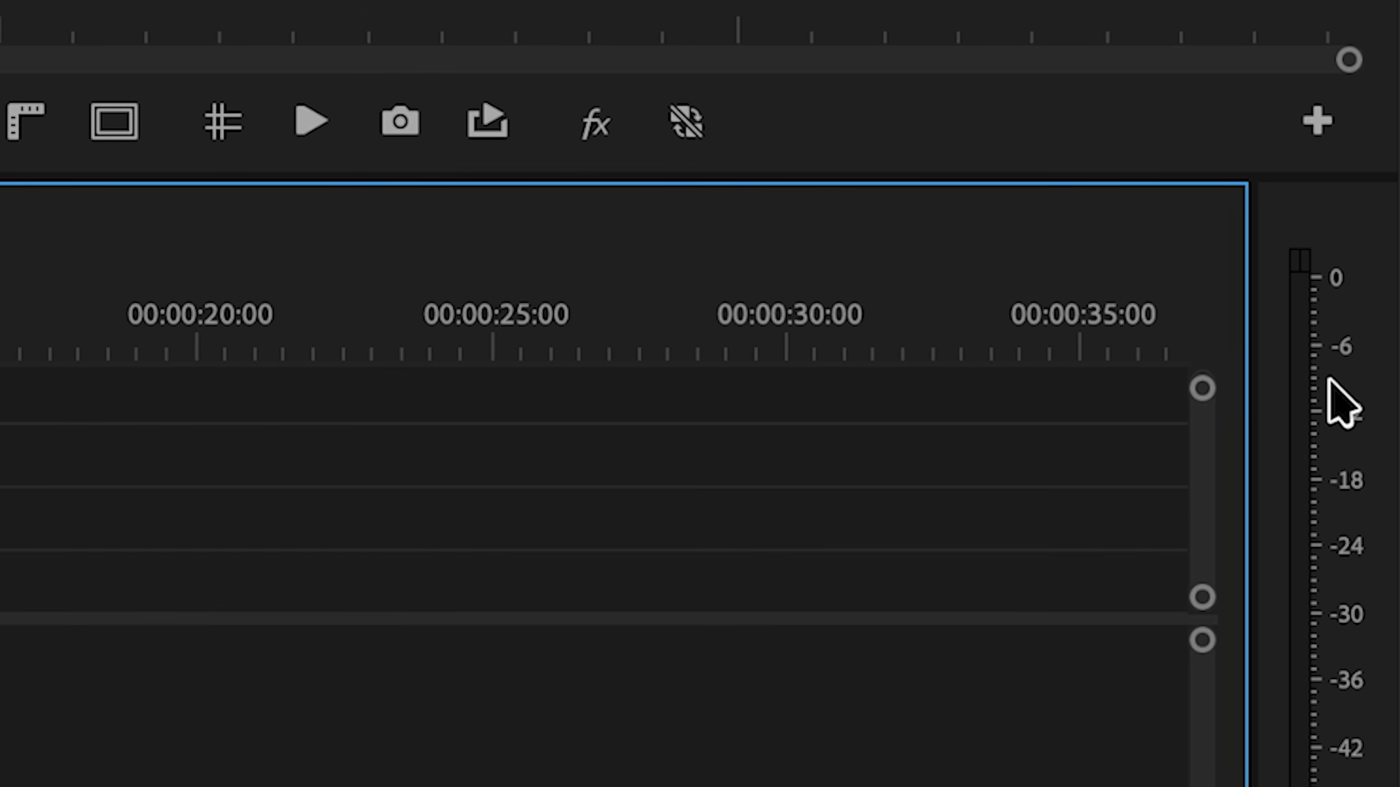
pyautogui.press('space')
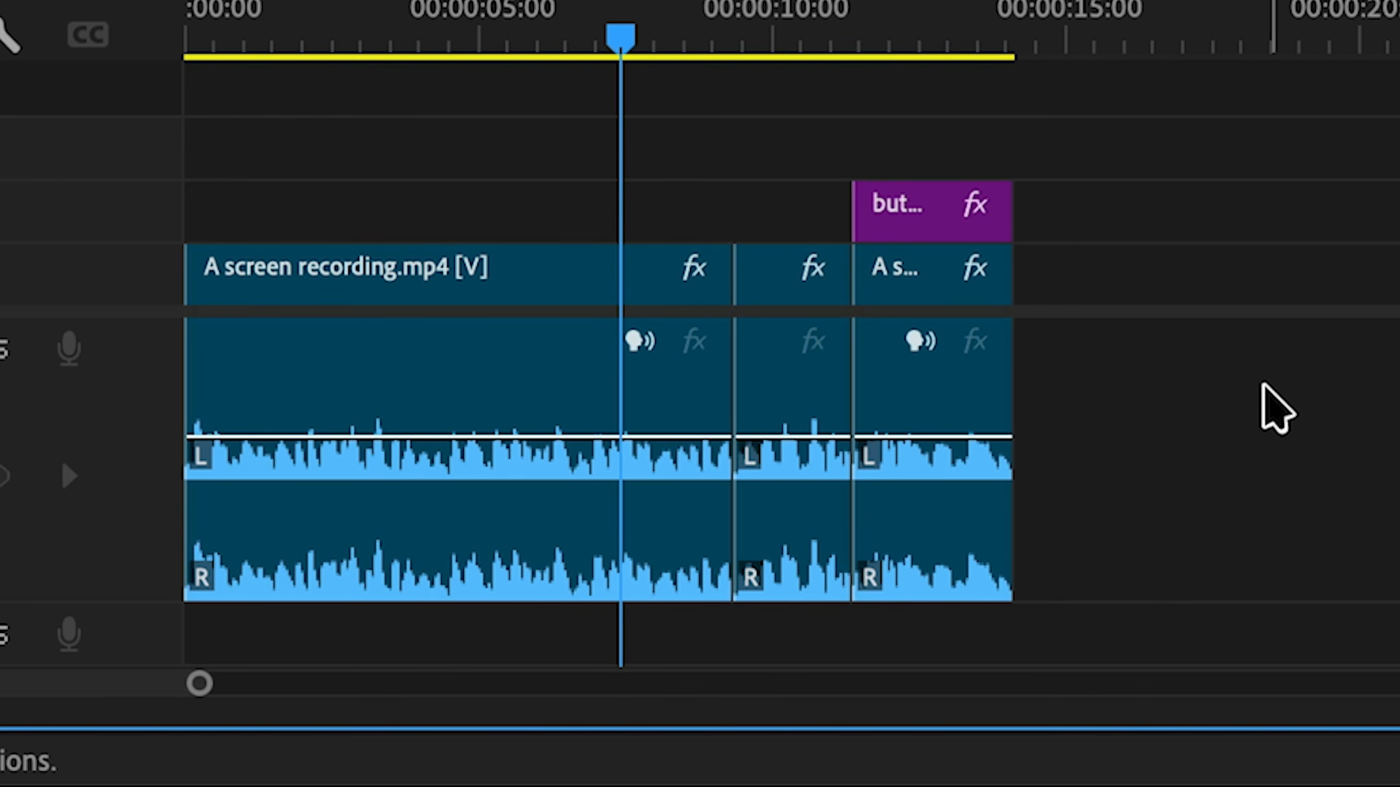
pyautogui.moveTo(1218, 384); pyautogui.dragTo(514, 438)
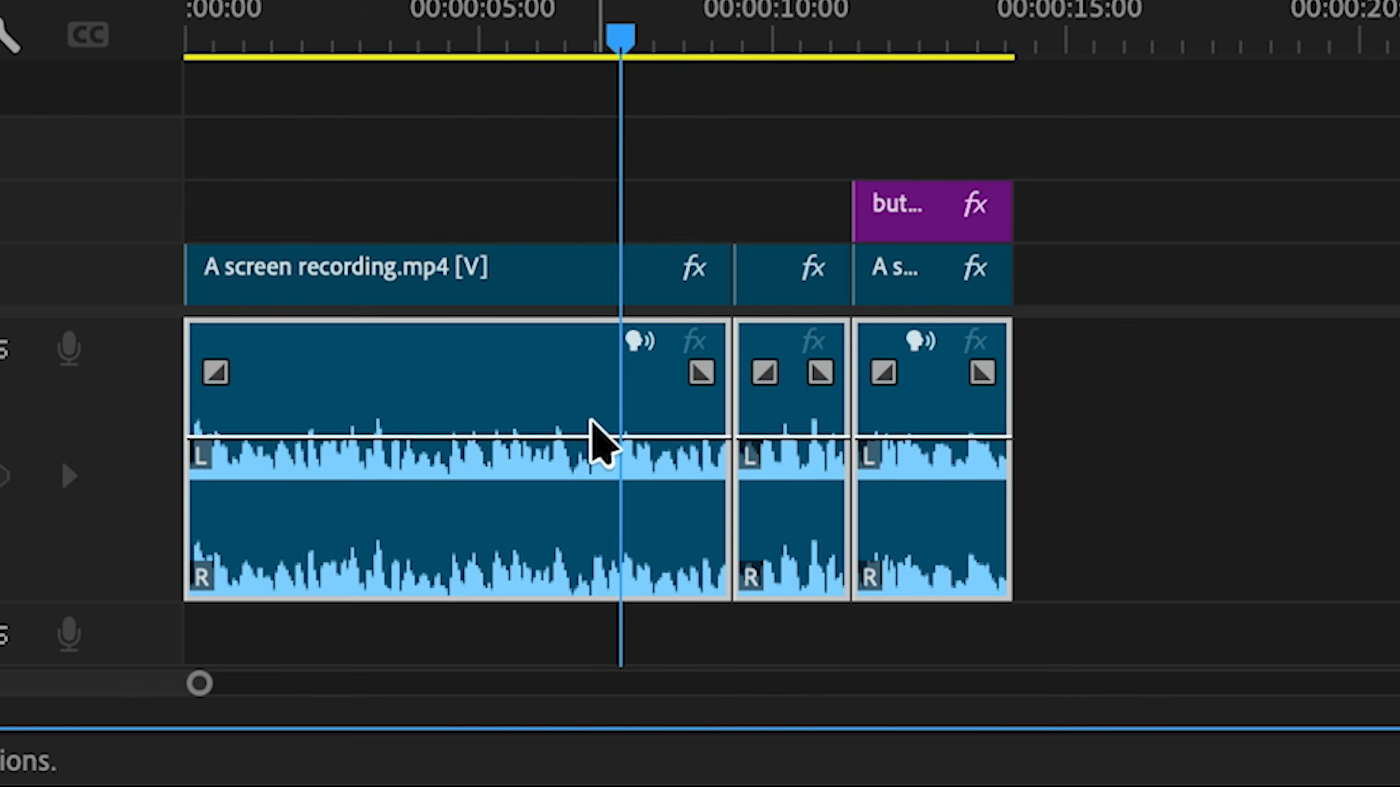
pyautogui.click(1112, 358)
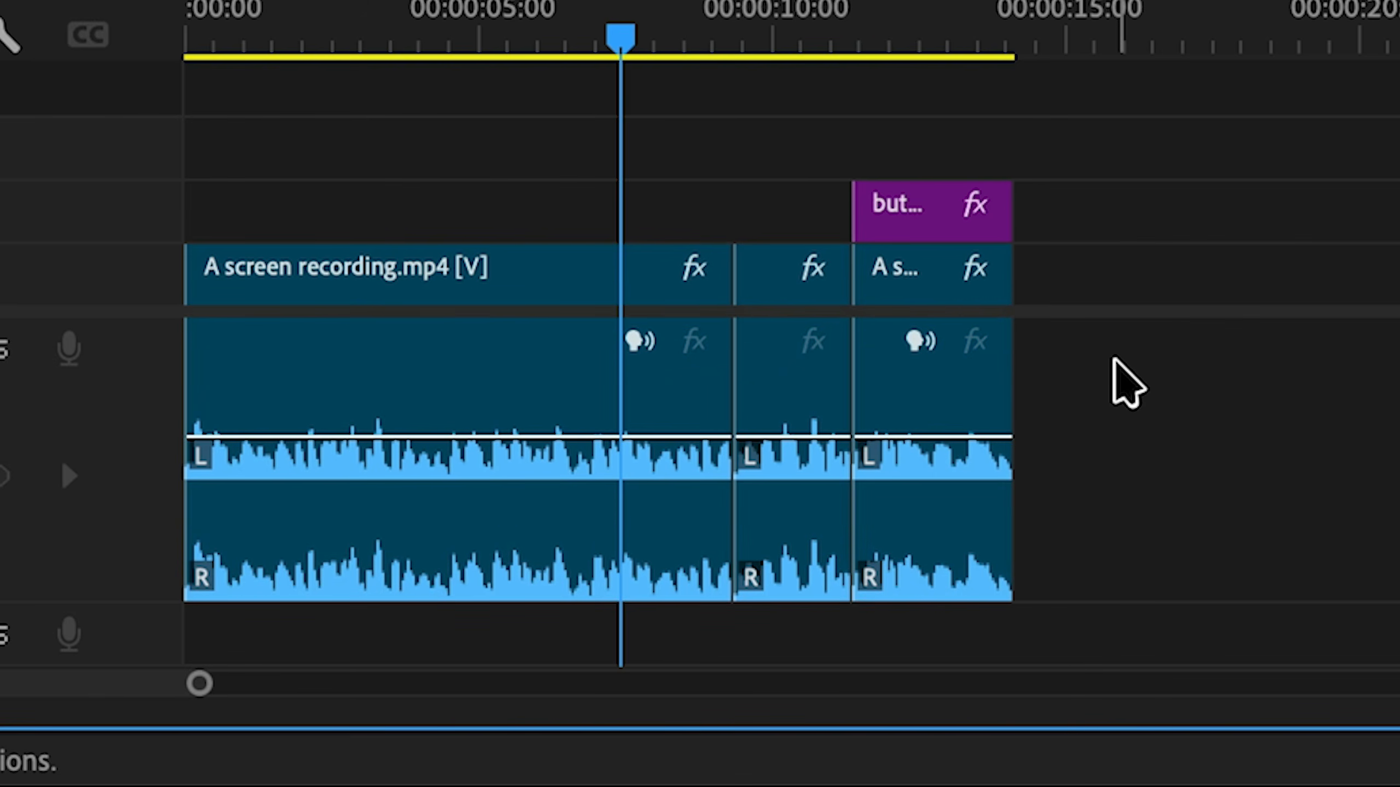
pyautogui.moveTo(1112, 358); pyautogui.dragTo(616, 447)
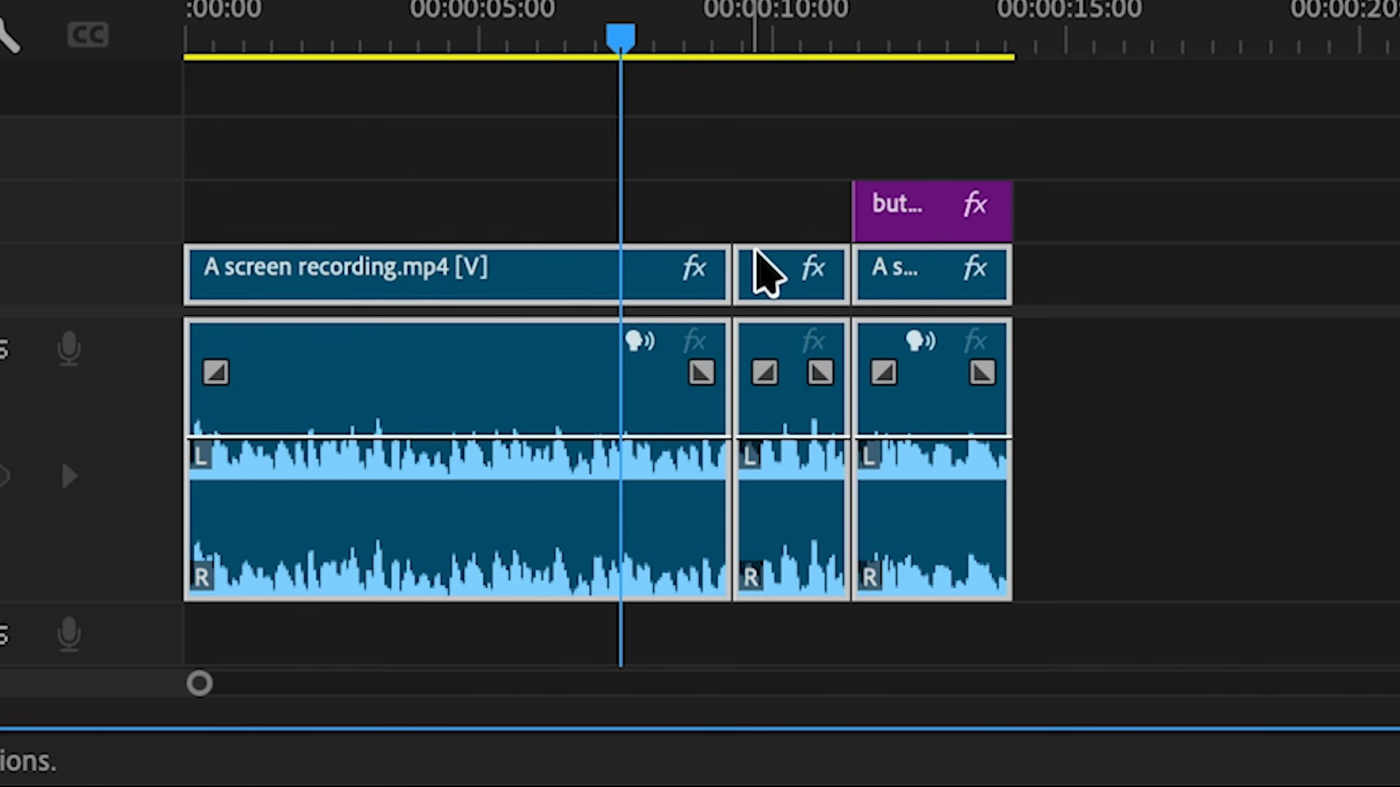
pyautogui.click(526, 129)
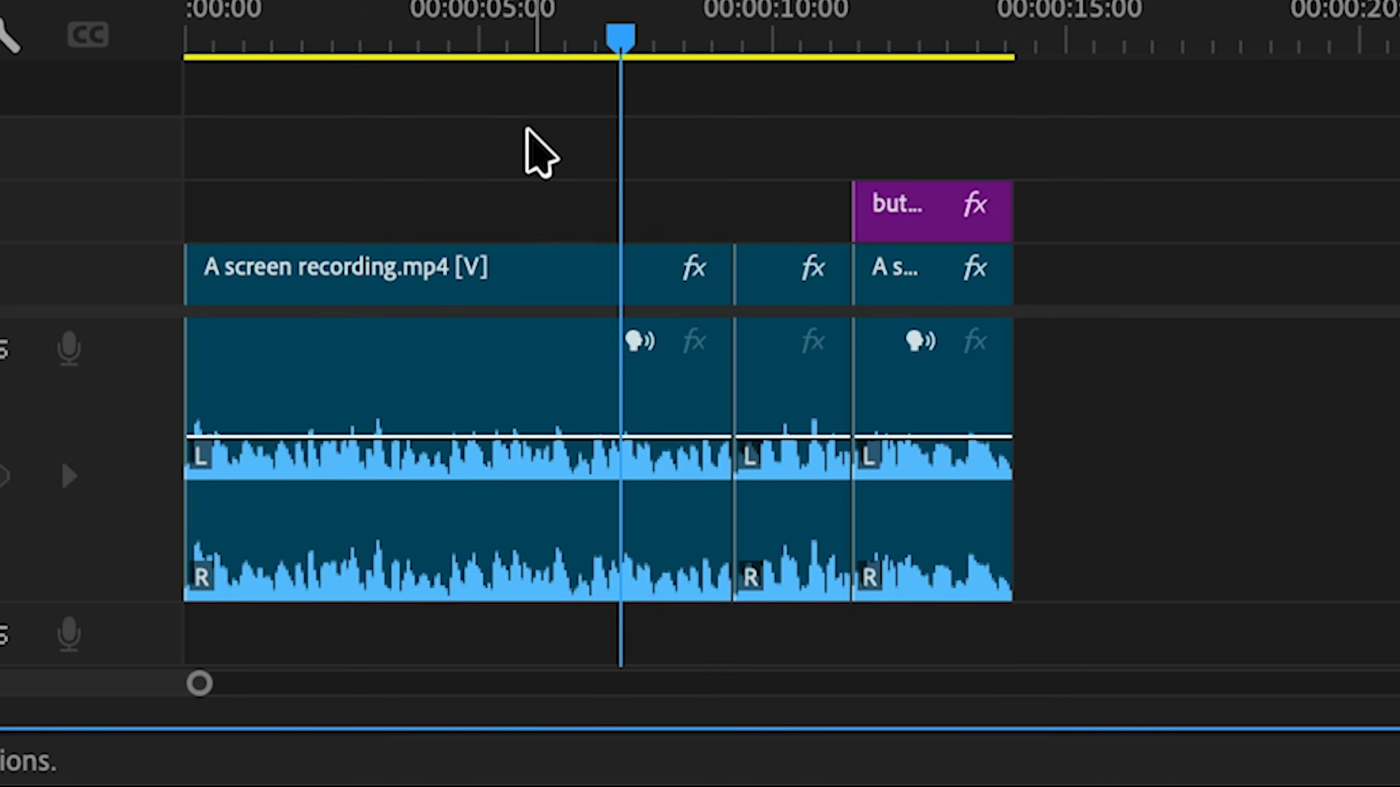
# Try moving the first screen recording clip together with its linked audio to about 00:00:27:00
pyautogui.click(587, 537)
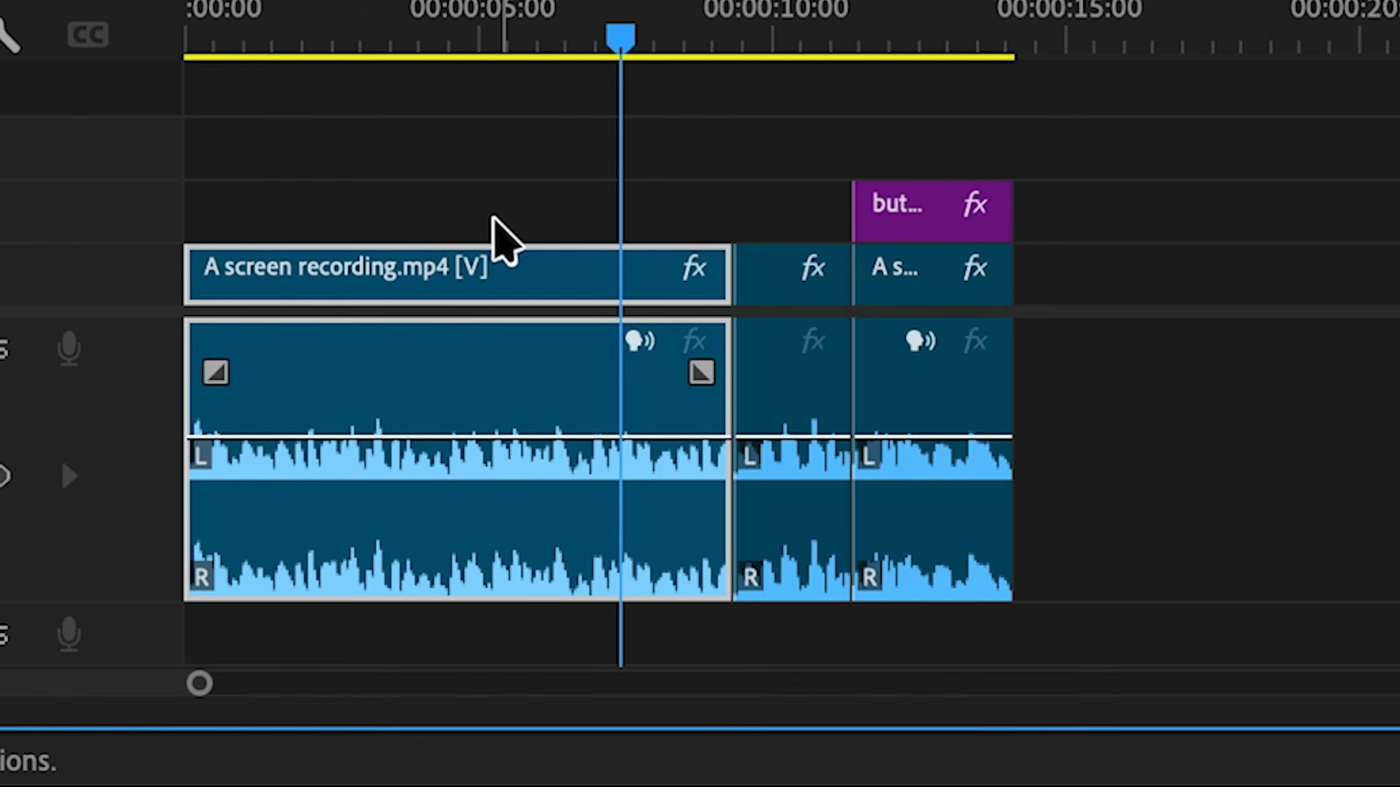
pyautogui.scroll(5, 463, 280)
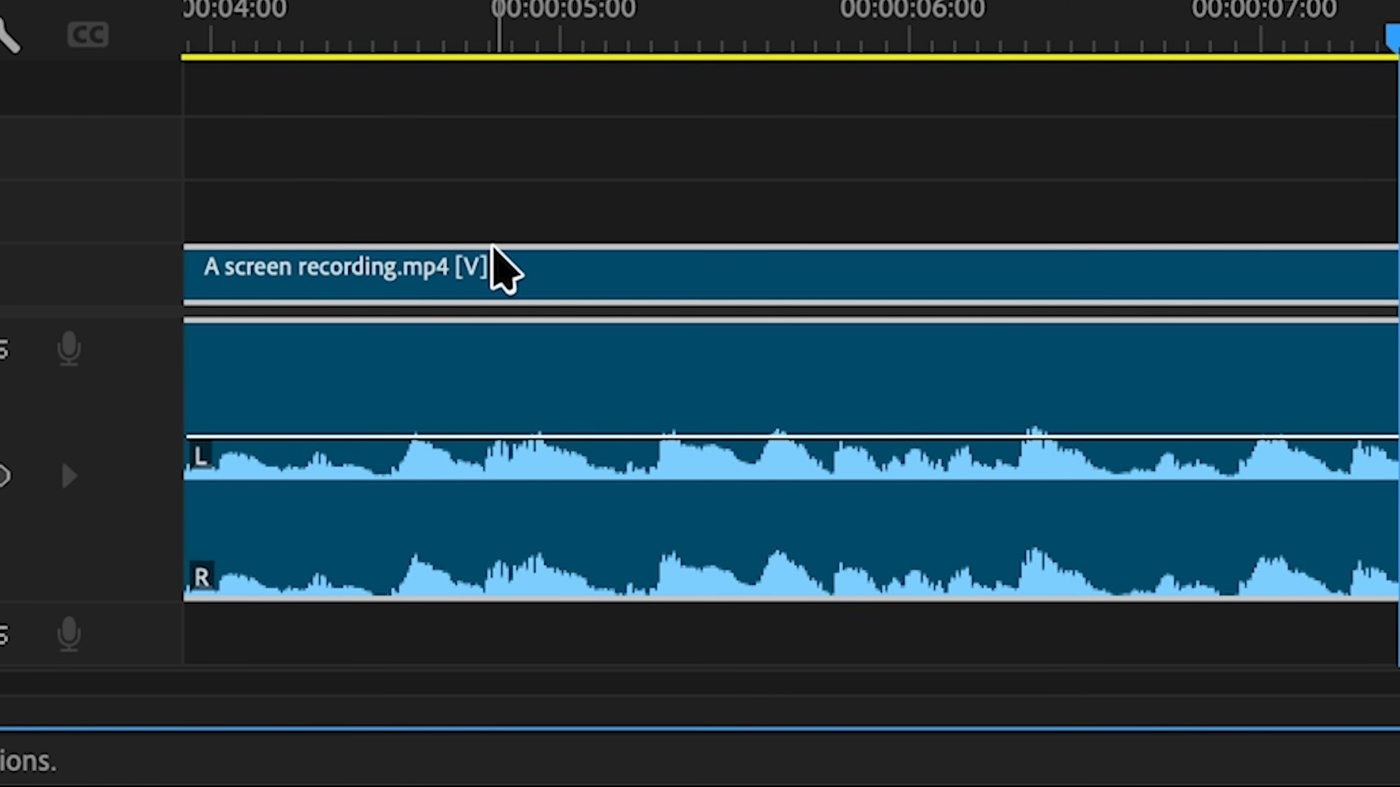
pyautogui.scroll(-6, 499, 267)
pyautogui.moveTo(378, 281); pyautogui.dragTo(1397, 220)
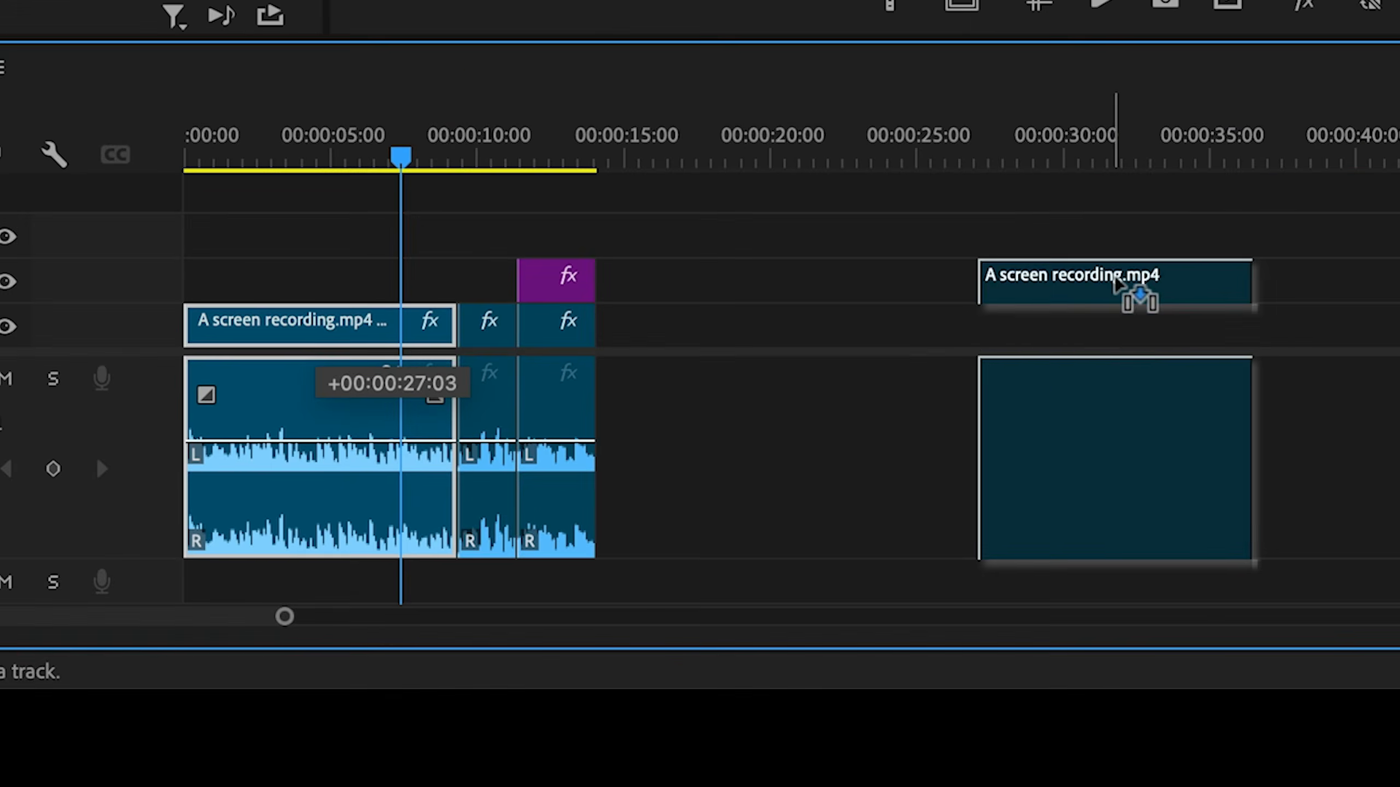
pyautogui.moveTo(1115, 279); pyautogui.dragTo(1110, 322)
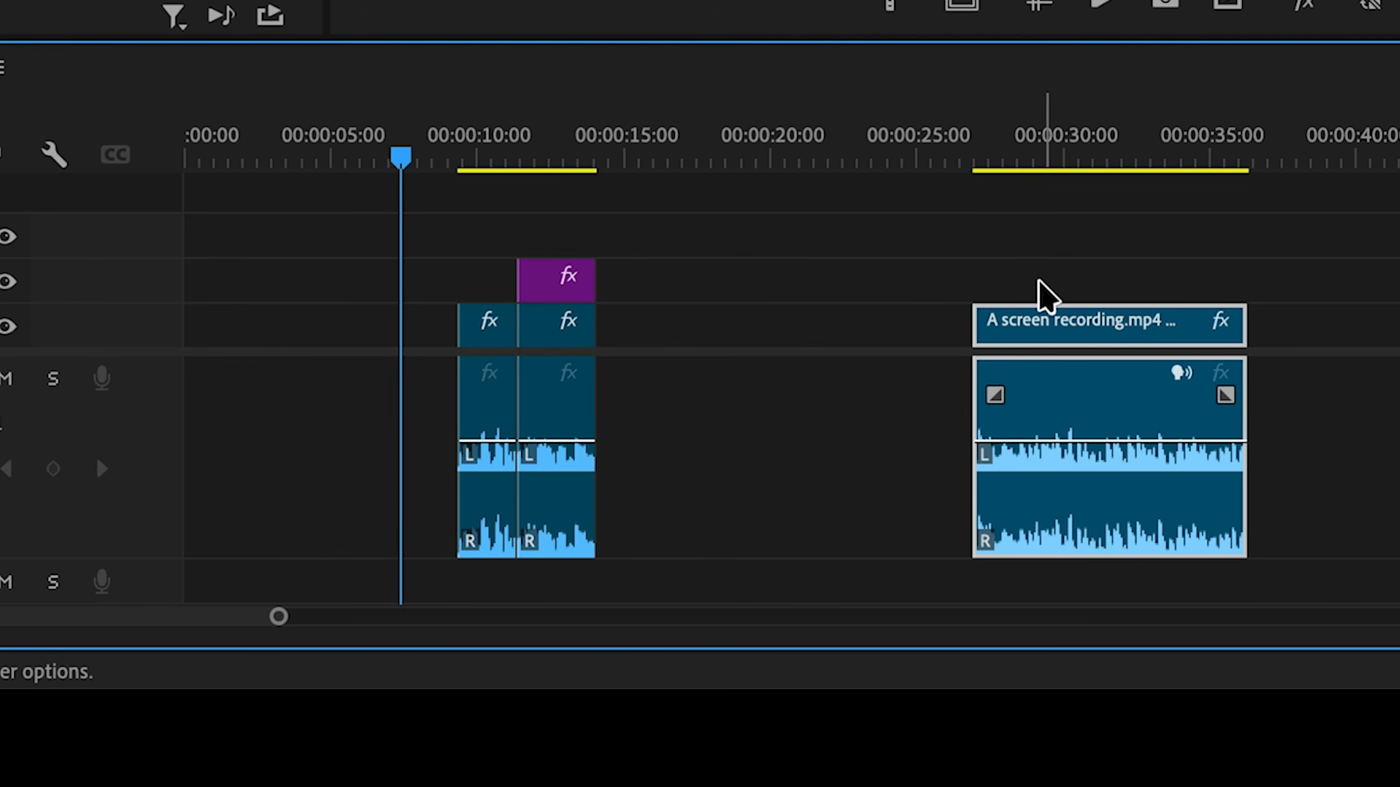
pyautogui.click(948, 250)
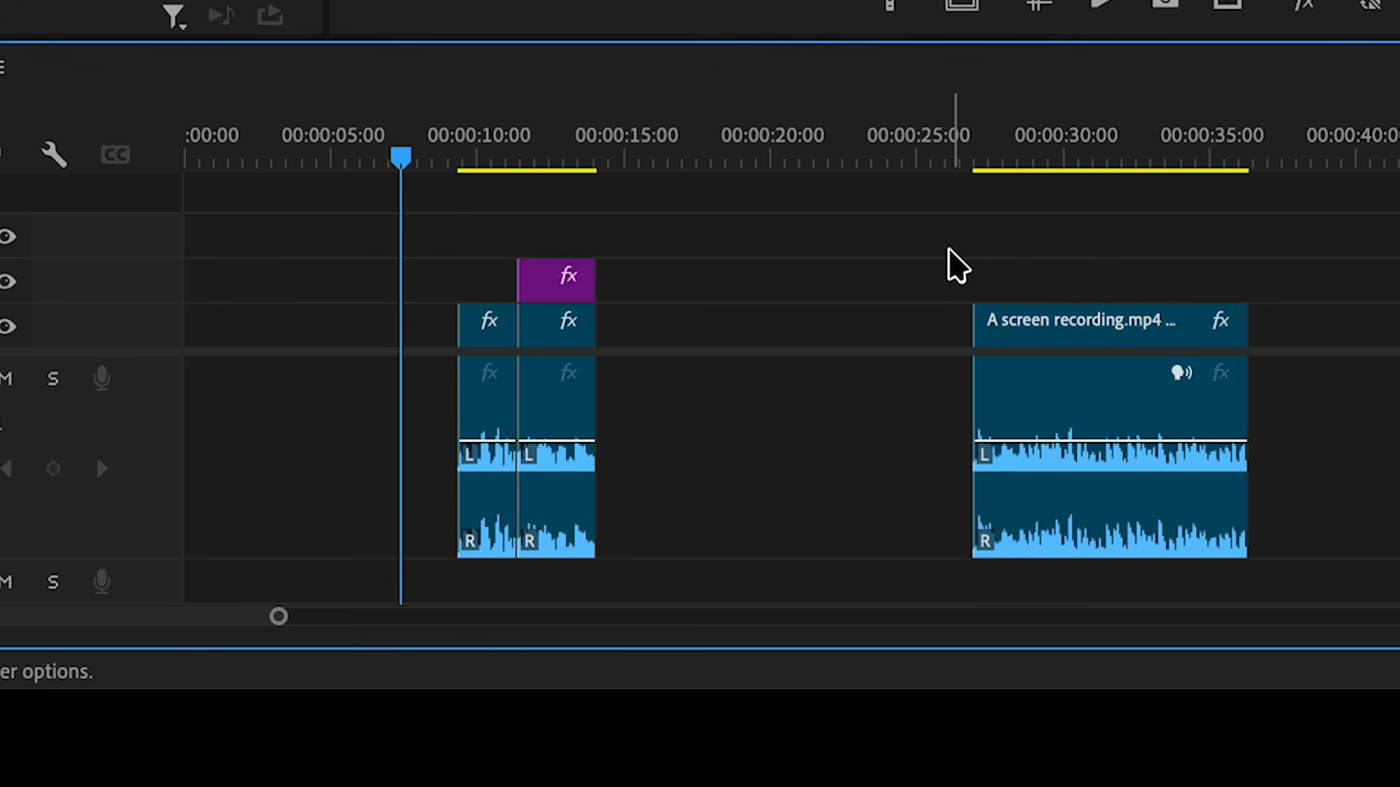
# Try unlinking the moved clip's video from its audio, undo the unlinking, and return the clip to the sequence start
pyautogui.moveTo(940, 247); pyautogui.dragTo(1044, 322)
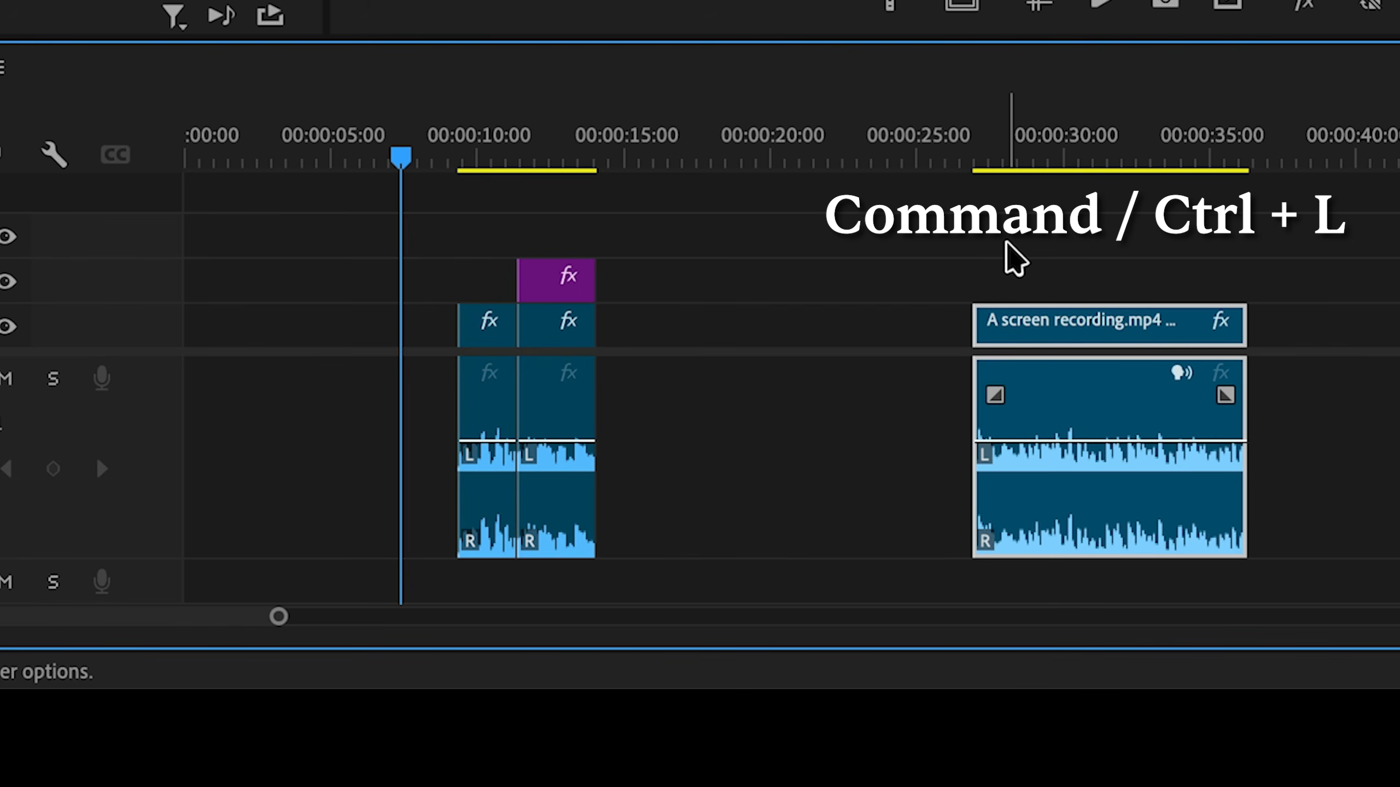
pyautogui.hotkey('ctrl', 'l')
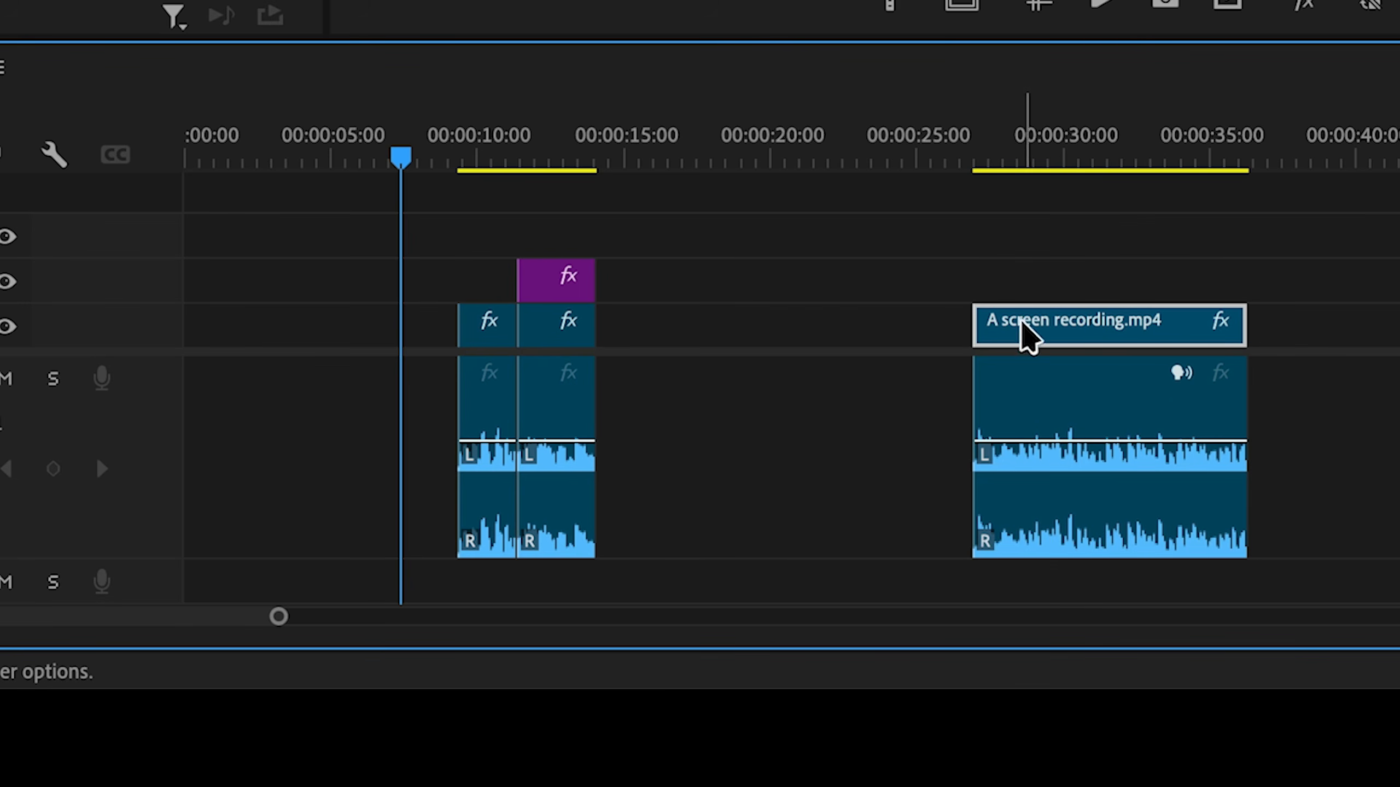
pyautogui.moveTo(1025, 334); pyautogui.dragTo(1166, 281)
pyautogui.hotkey('ctrl', 'z')
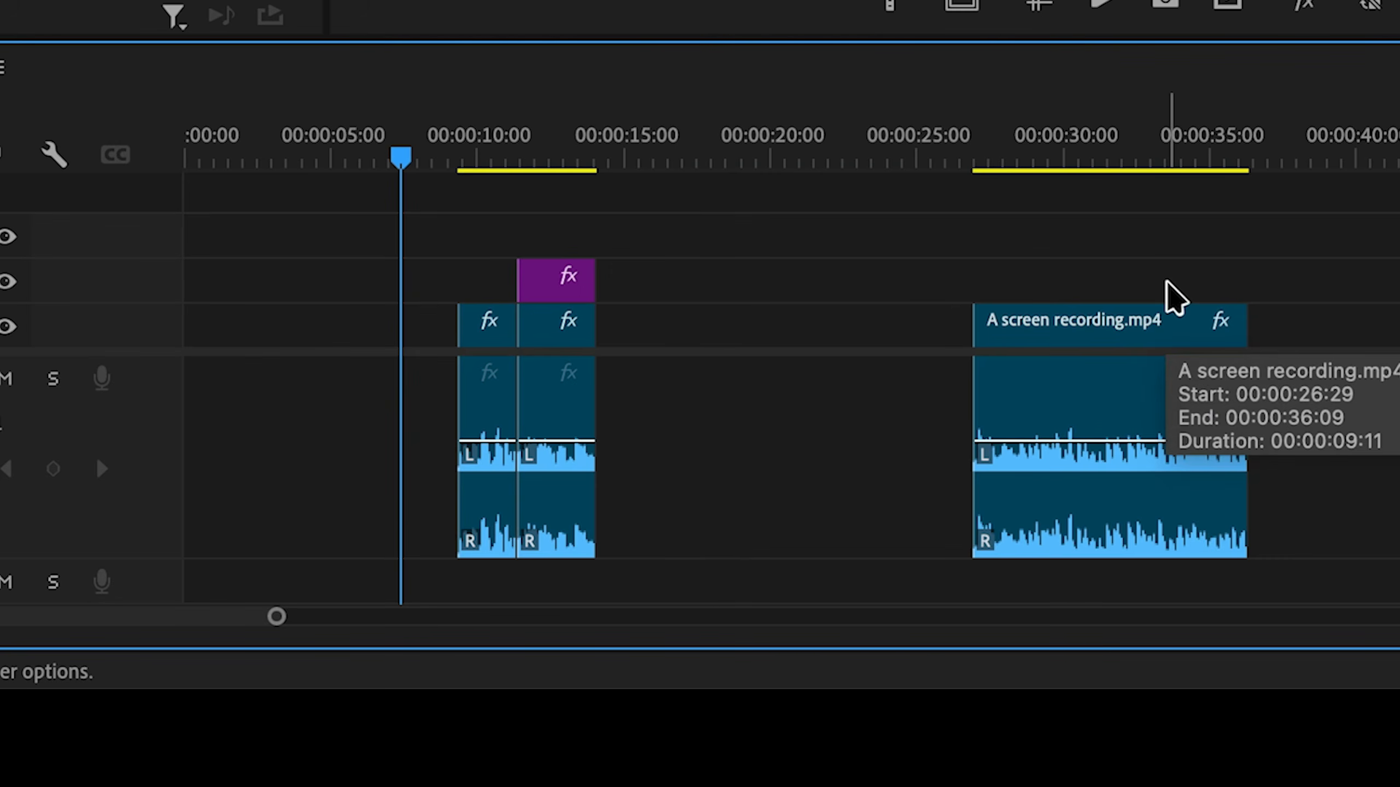
pyautogui.hotkey('ctrl', 'z')
pyautogui.moveTo(1126, 326); pyautogui.dragTo(251, 326)
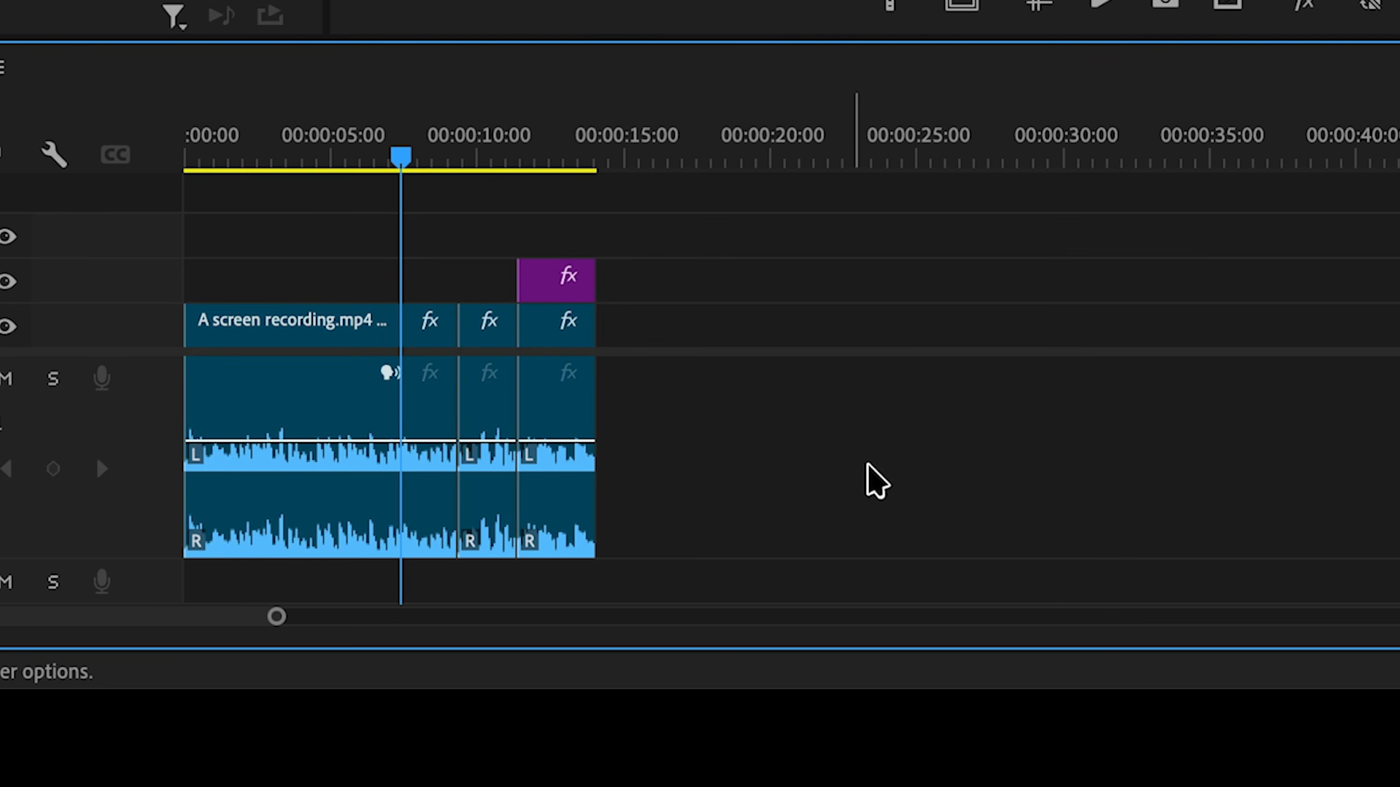
# Select only the audio of all three screen recording clips, clear its audio type in Essential Sound, and tag it as Dialogue
pyautogui.moveTo(859, 433); pyautogui.dragTo(334, 420)
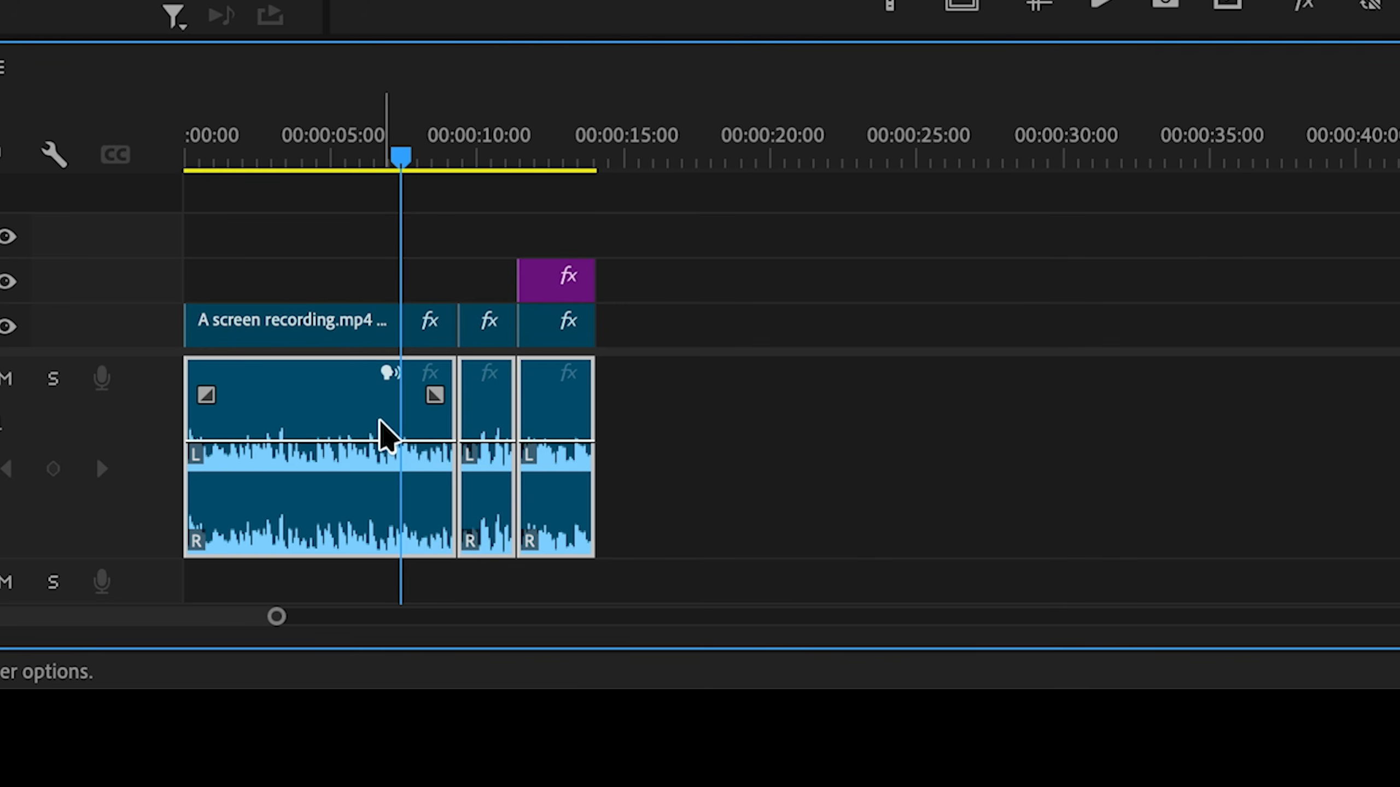
pyautogui.click(766, 416)
pyautogui.click(569, 406)
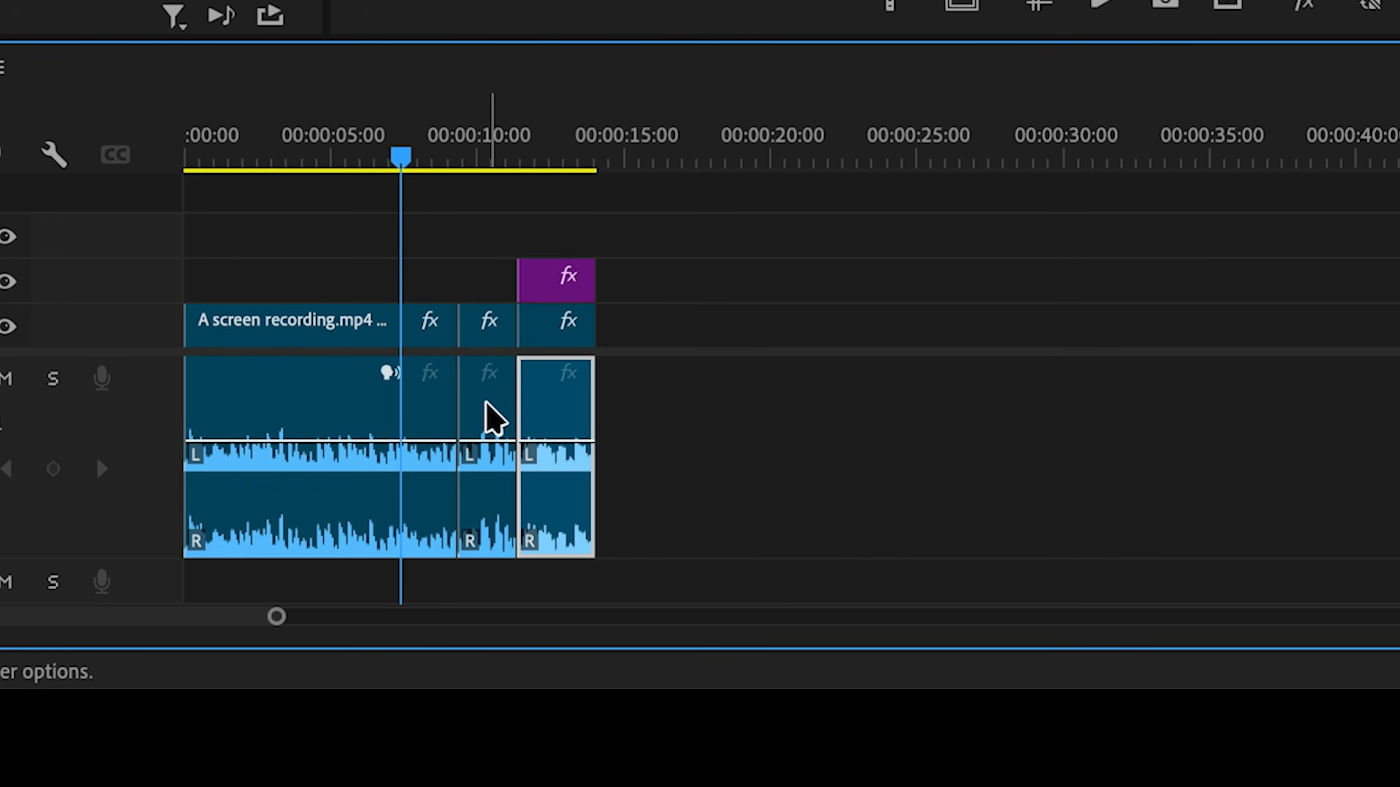
pyautogui.click(491, 415)
pyautogui.click(376, 406)
pyautogui.moveTo(803, 372); pyautogui.dragTo(348, 459)
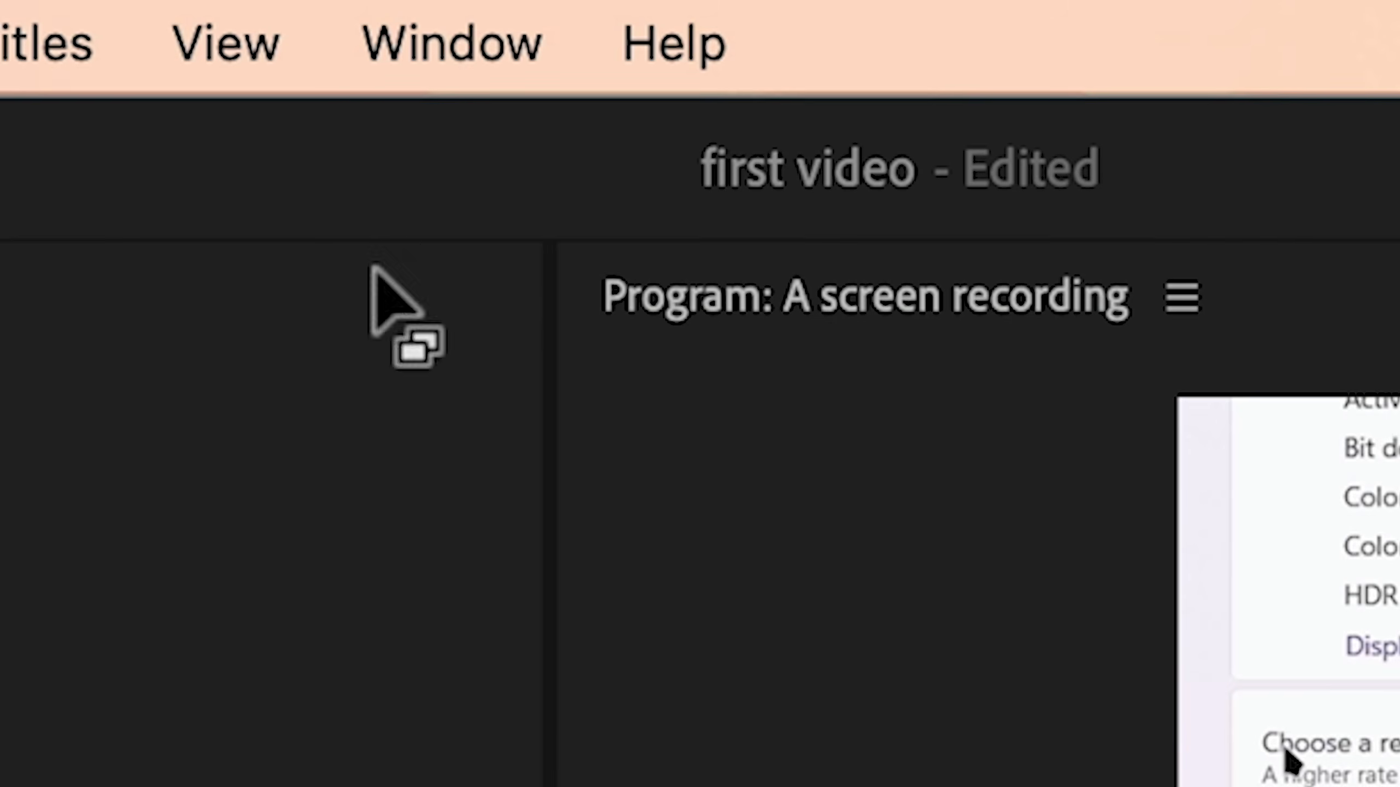
pyautogui.click(417, 53)
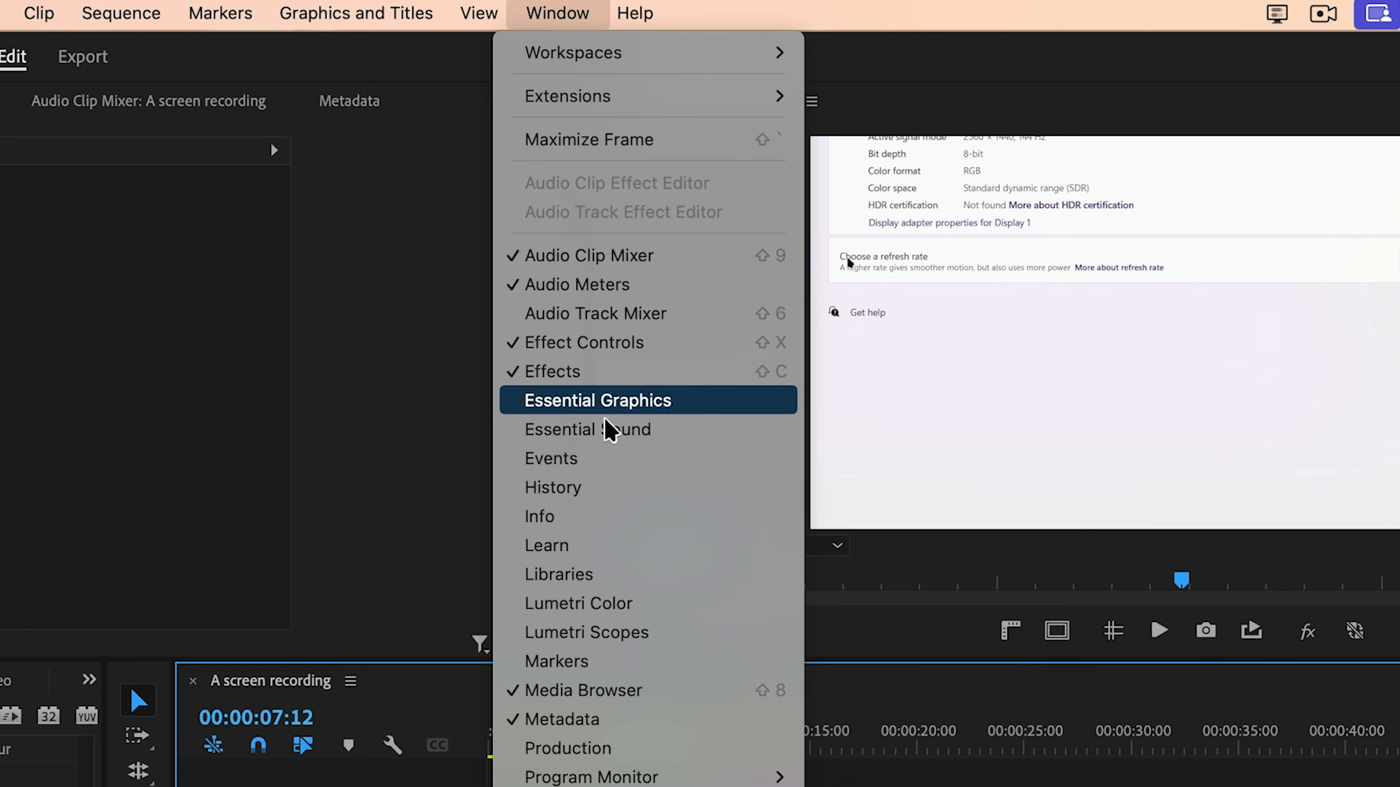
pyautogui.click(610, 429)
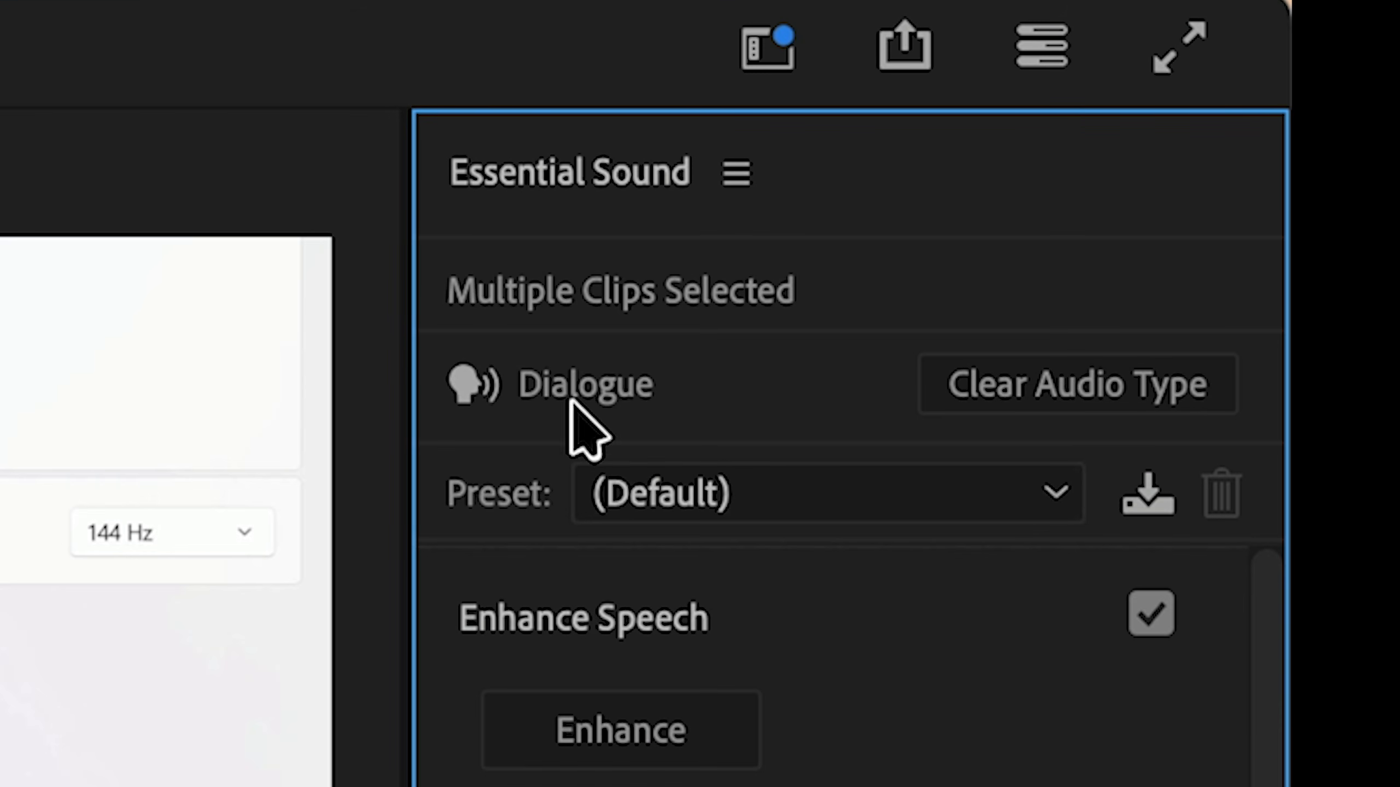
pyautogui.click(1013, 393)
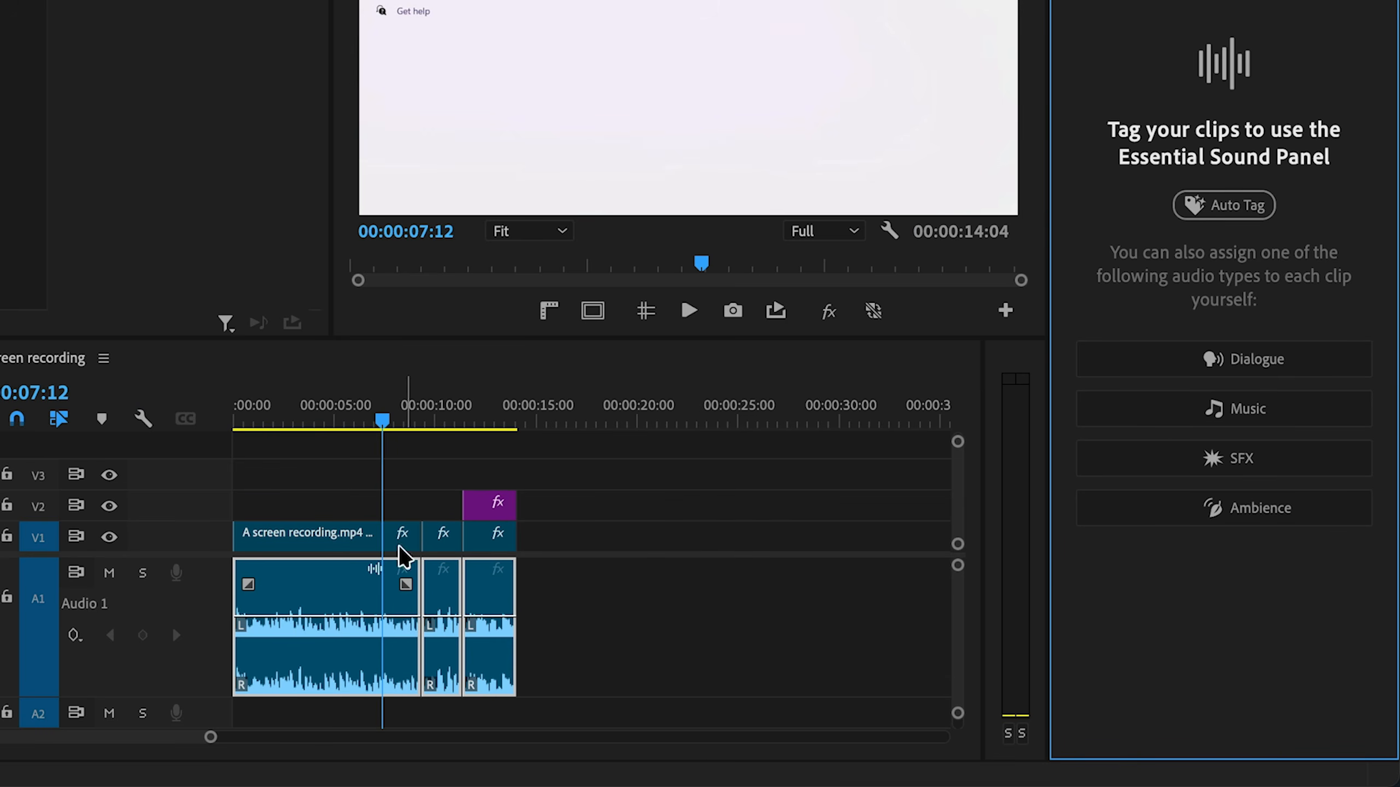
pyautogui.click(1282, 355)
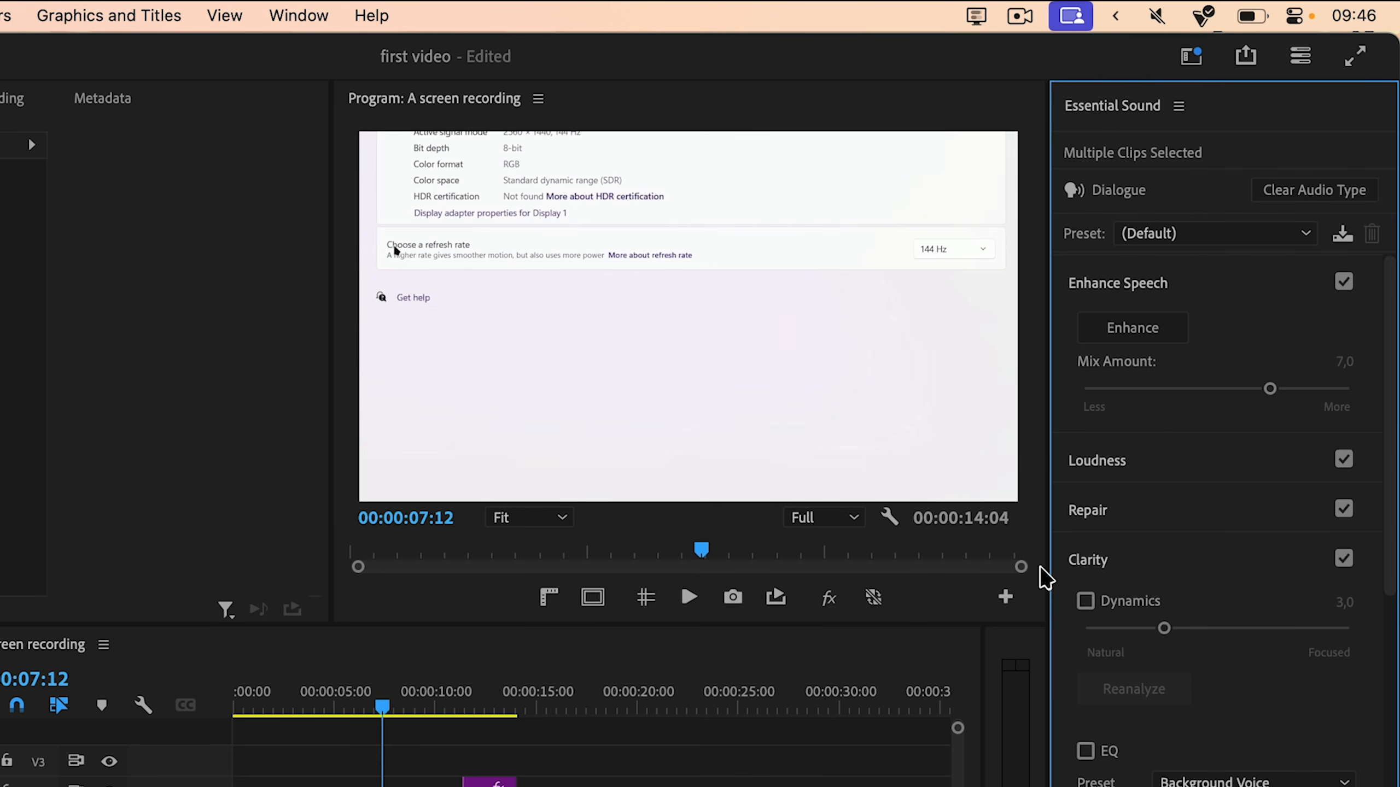
# Auto-match the loudness of the three selected dialogue clips
pyautogui.click(1107, 521)
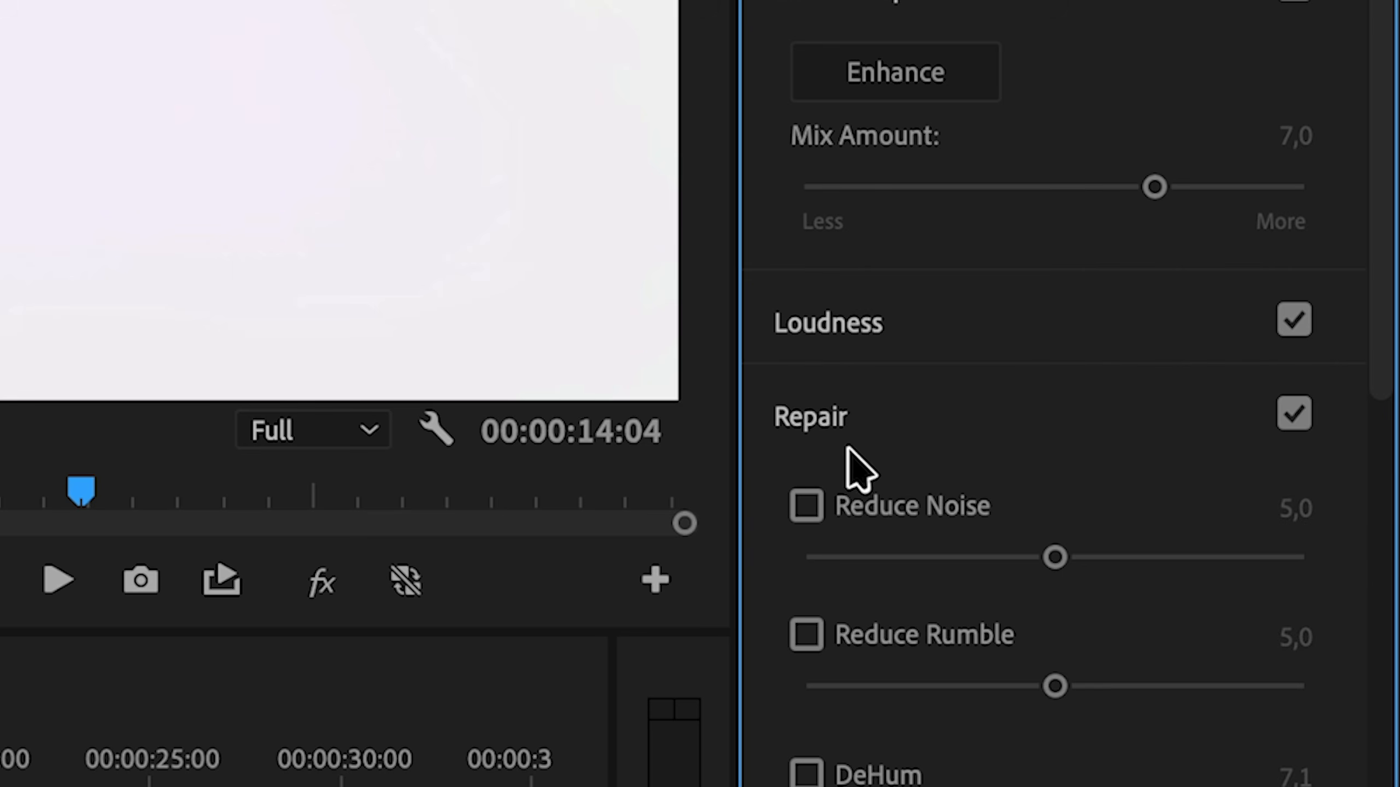
pyautogui.click(1104, 514)
pyautogui.click(915, 414)
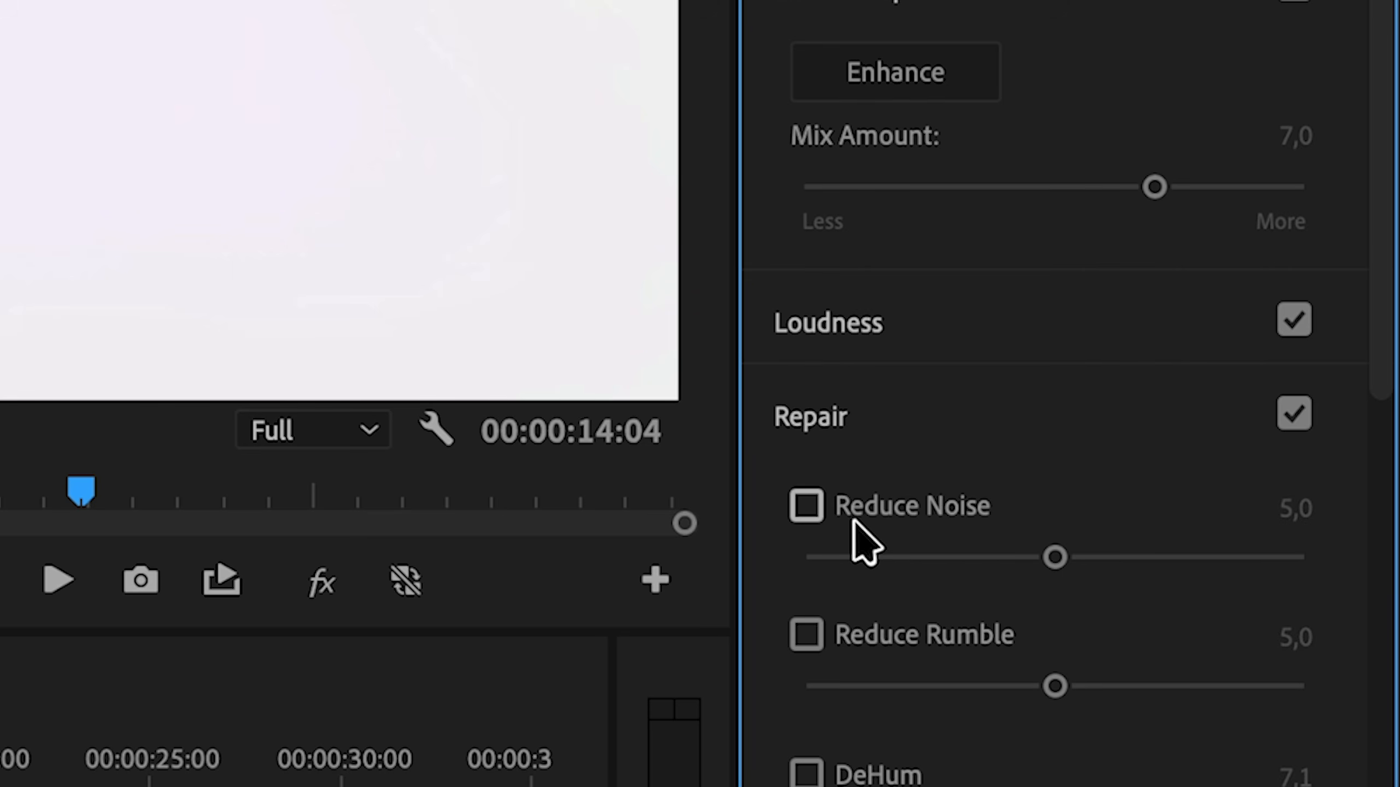
pyautogui.click(927, 424)
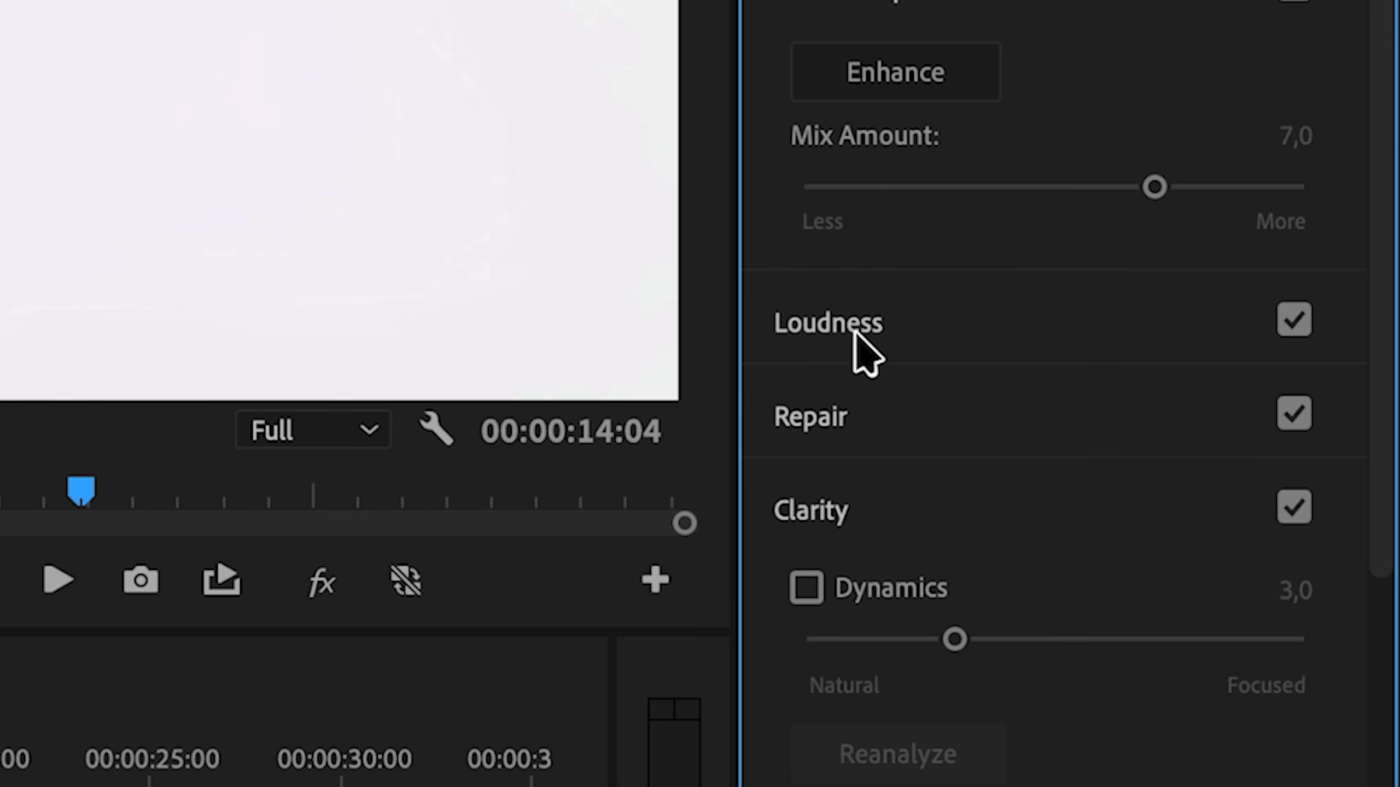
pyautogui.click(855, 326)
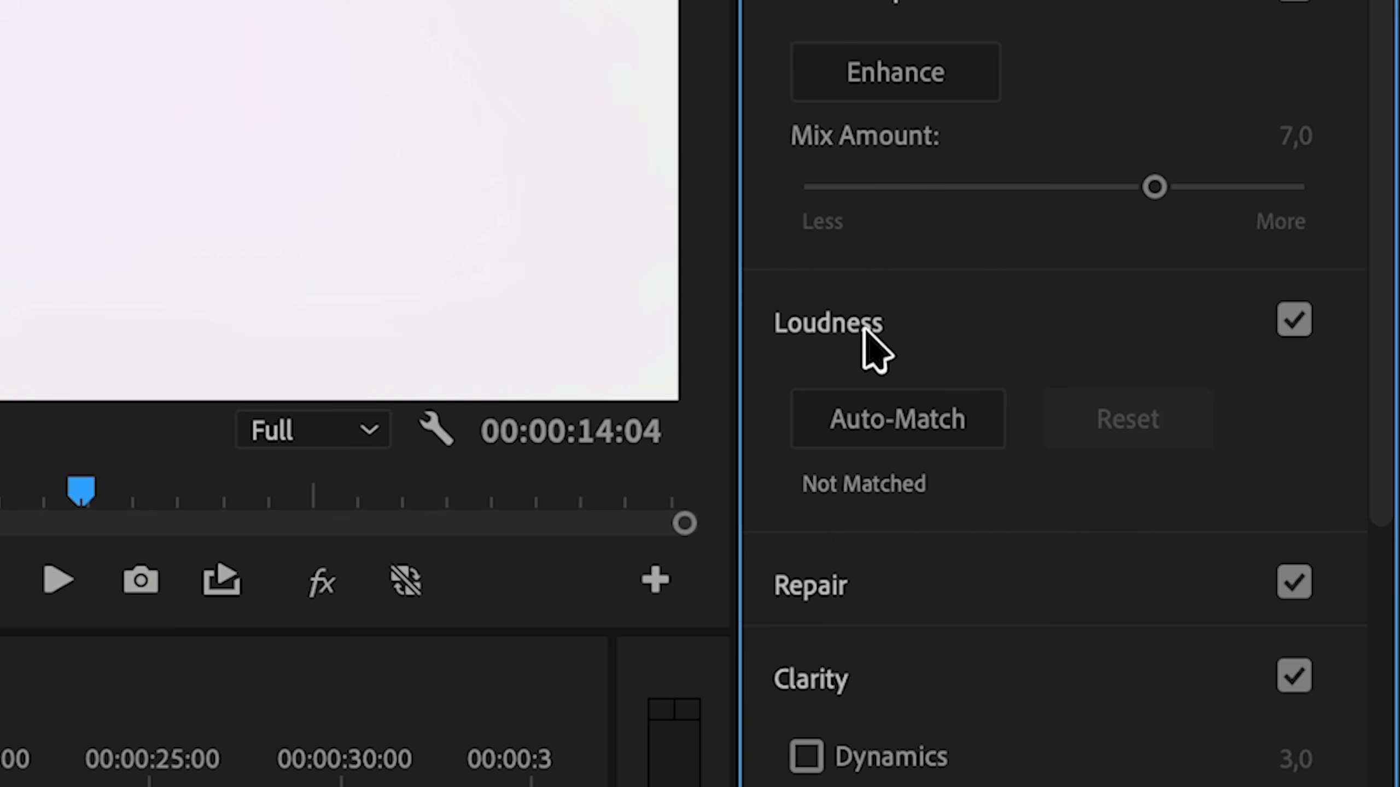
pyautogui.click(898, 430)
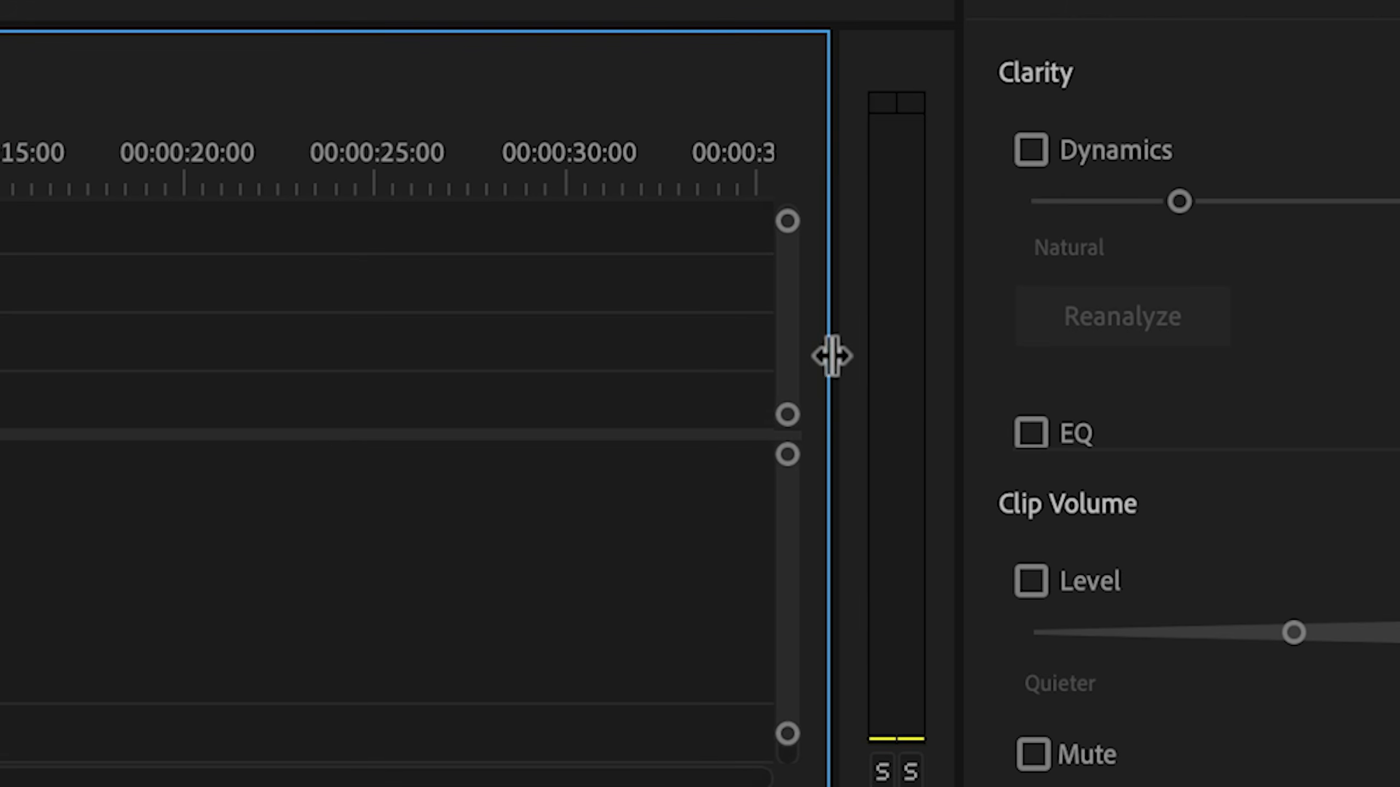
# Widen the audio meters until the decibel scale shows, and play the sequence to check the matched loudness
pyautogui.moveTo(832, 356); pyautogui.dragTo(818, 355)
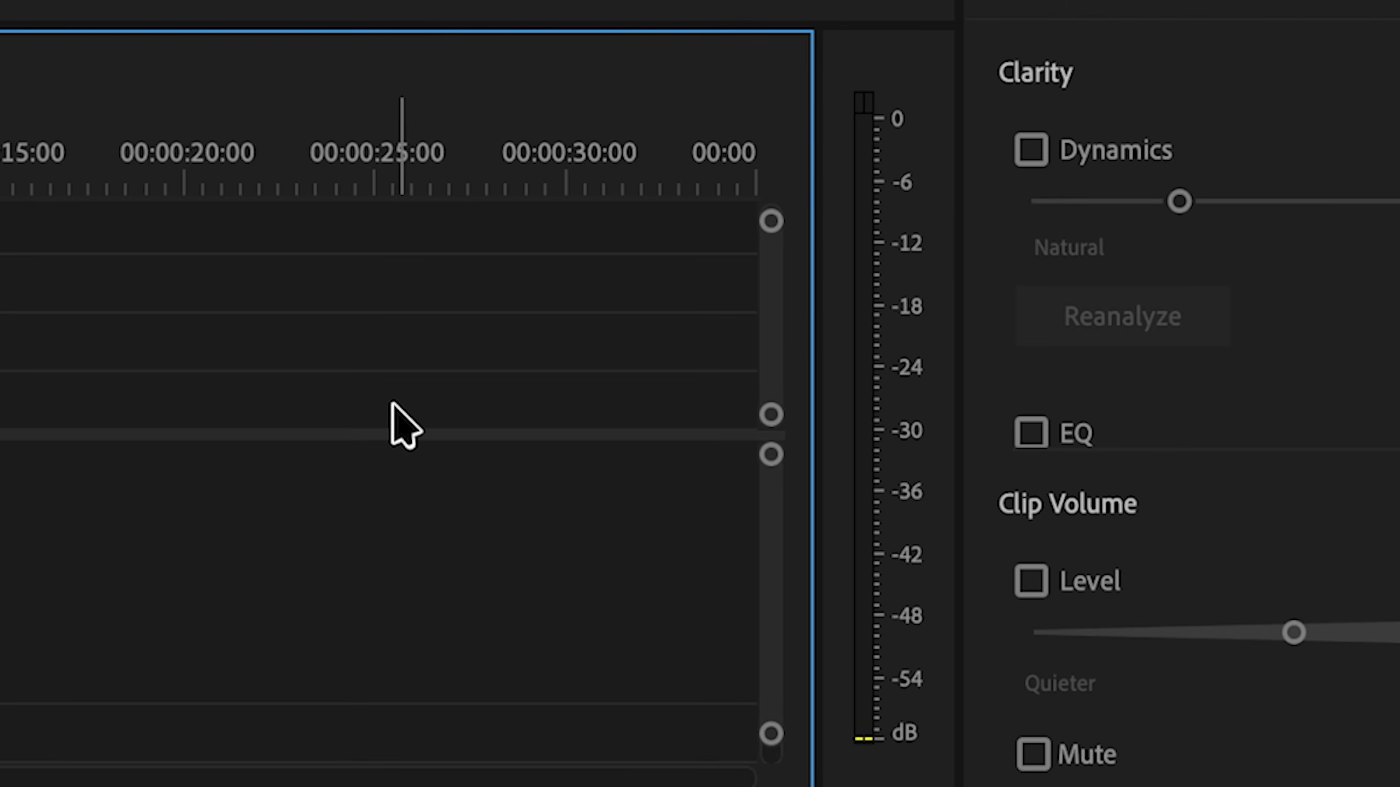
pyautogui.press('space')
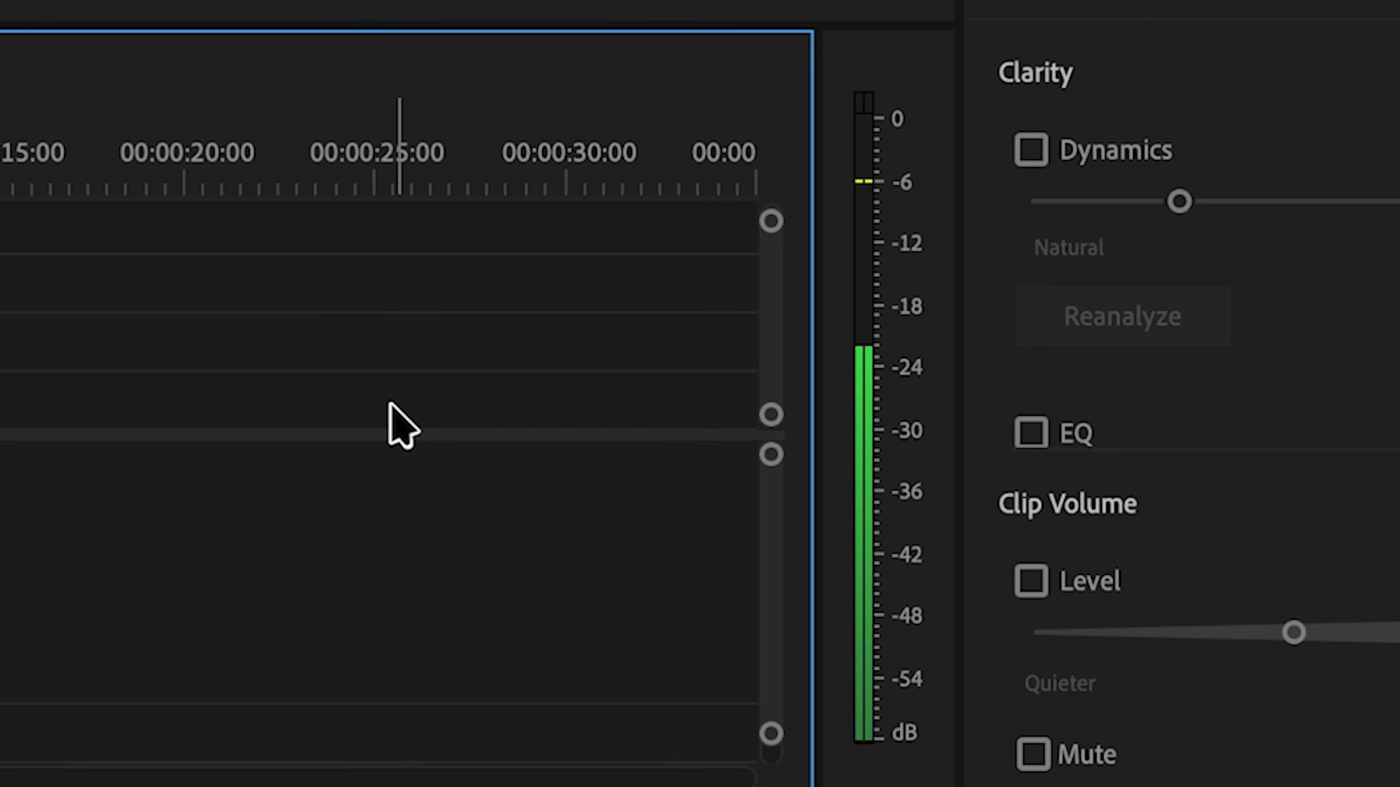
pyautogui.press('space')
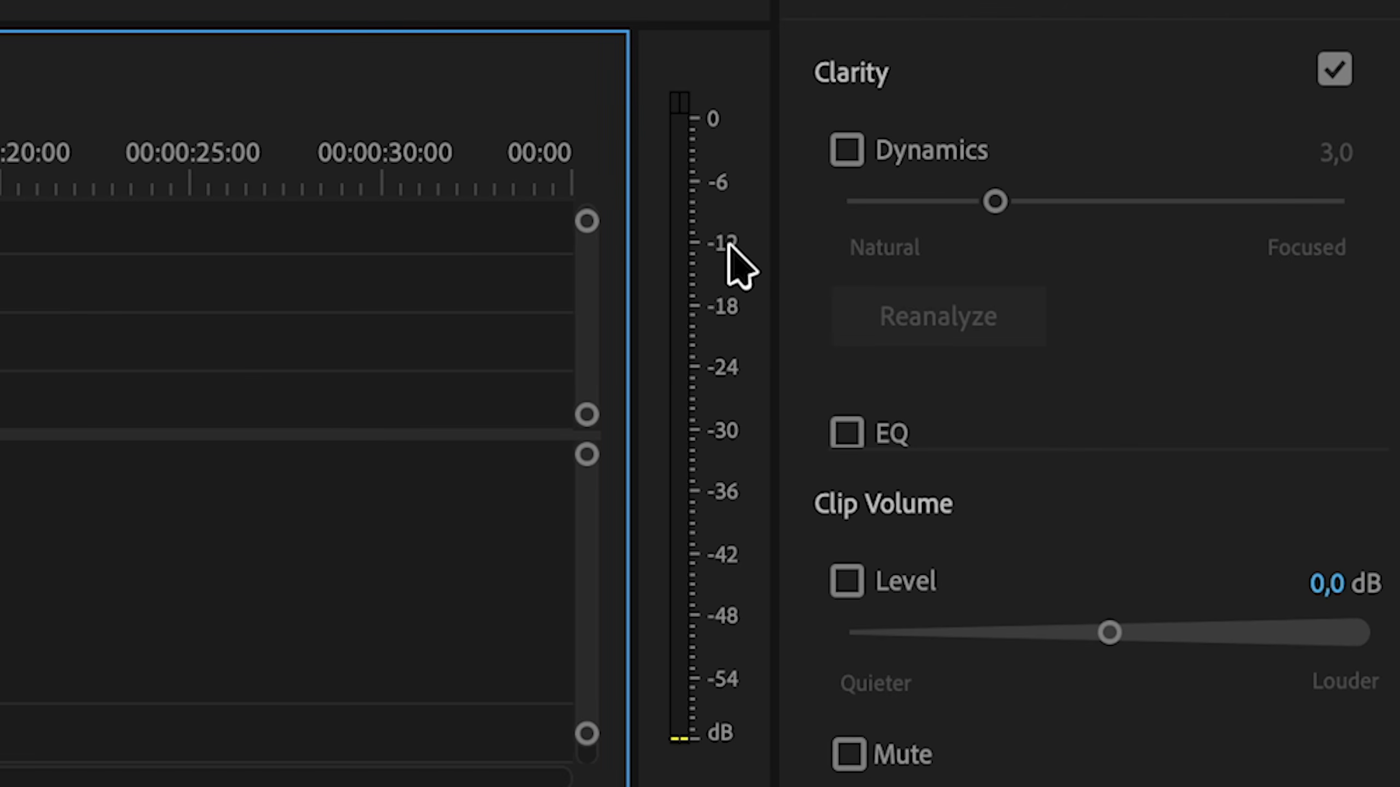
# Enable Dynamics under Clarity for the dialogue clips, compare playback with and without it, and close Essential Sound
pyautogui.click(847, 154)
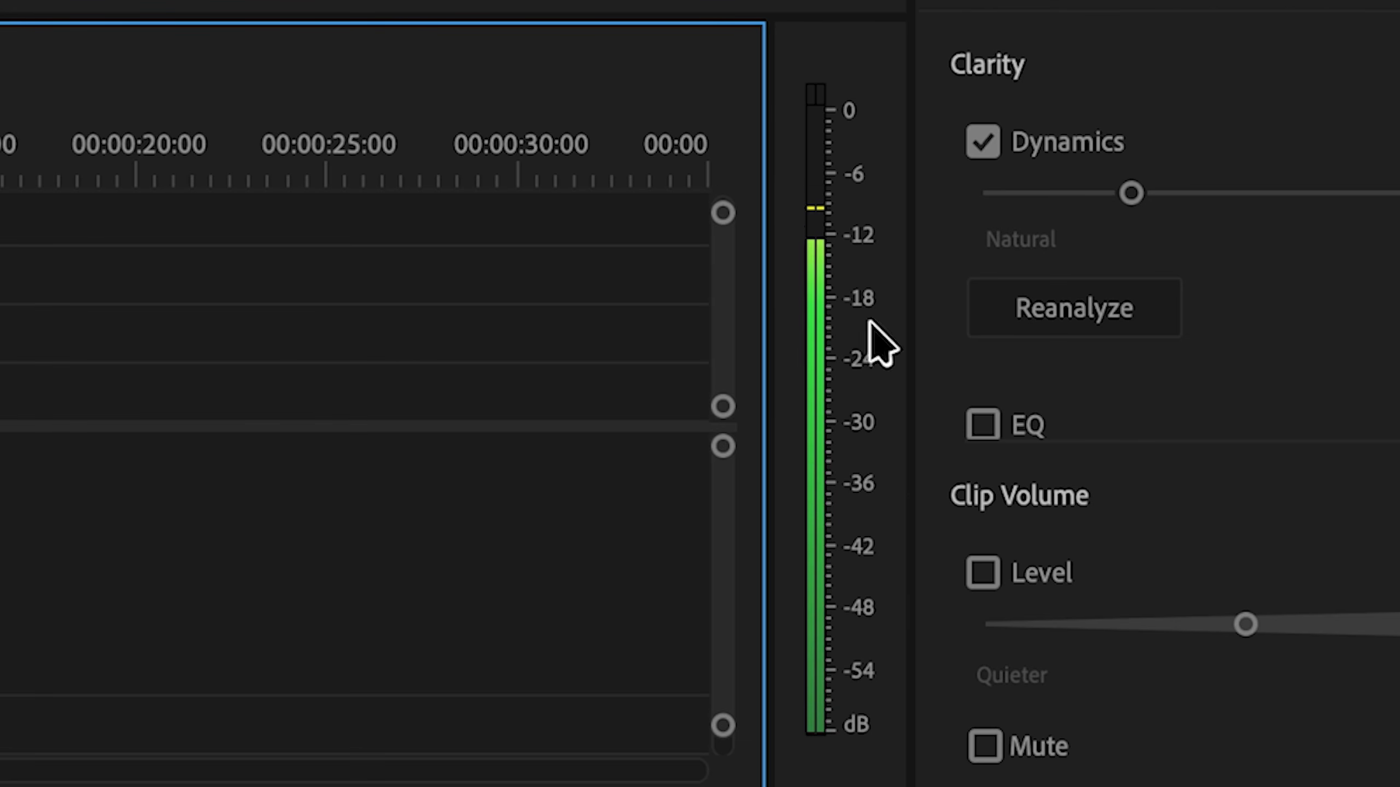
pyautogui.click(984, 142)
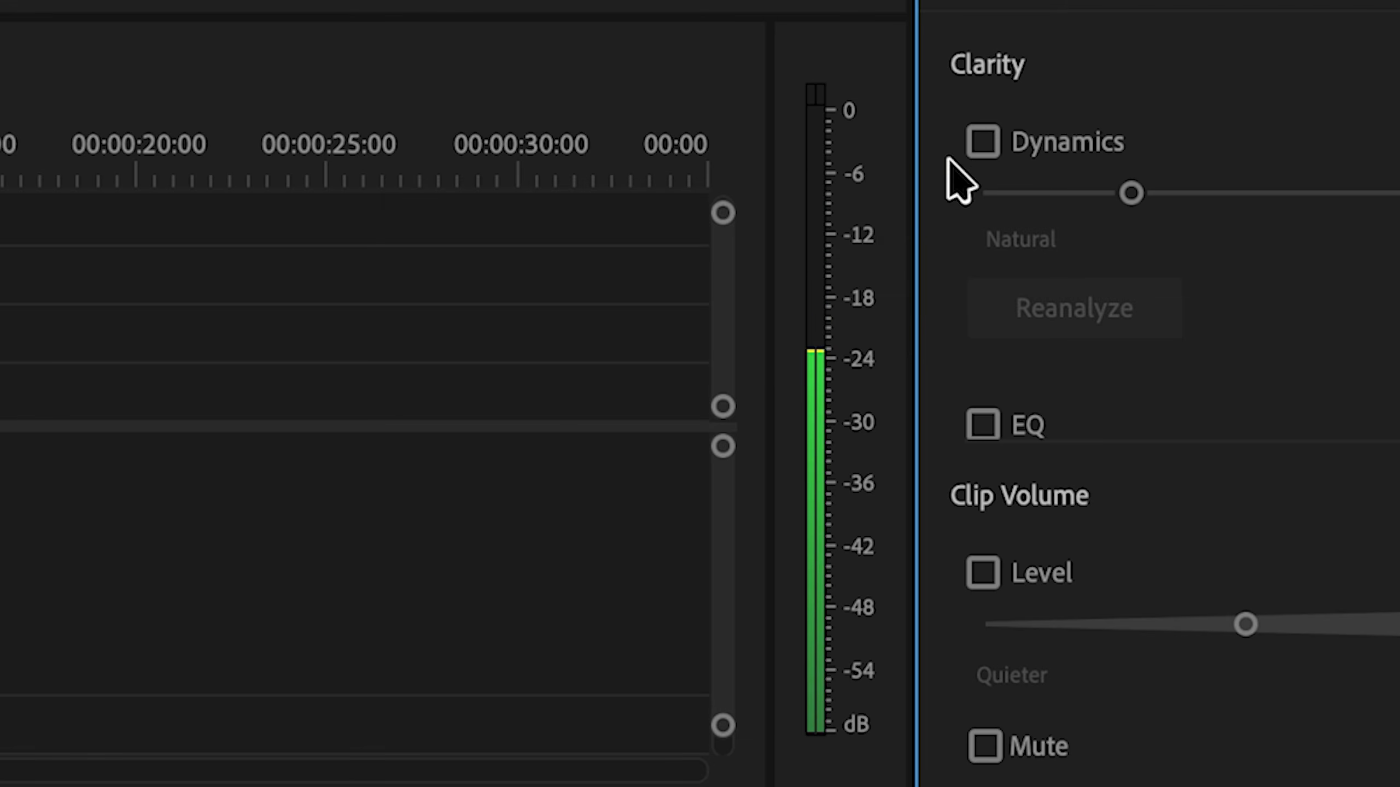
pyautogui.click(983, 142)
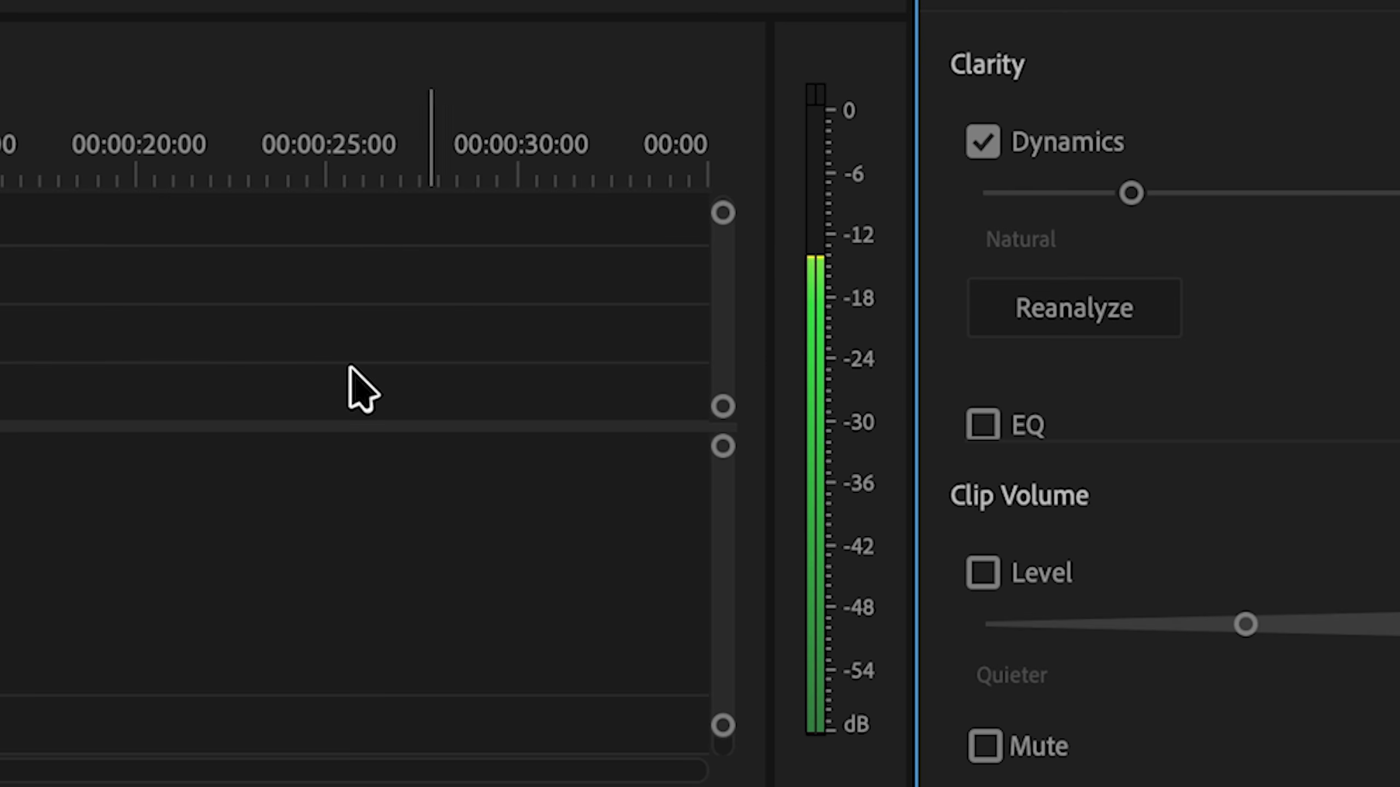
pyautogui.click(2, 160)
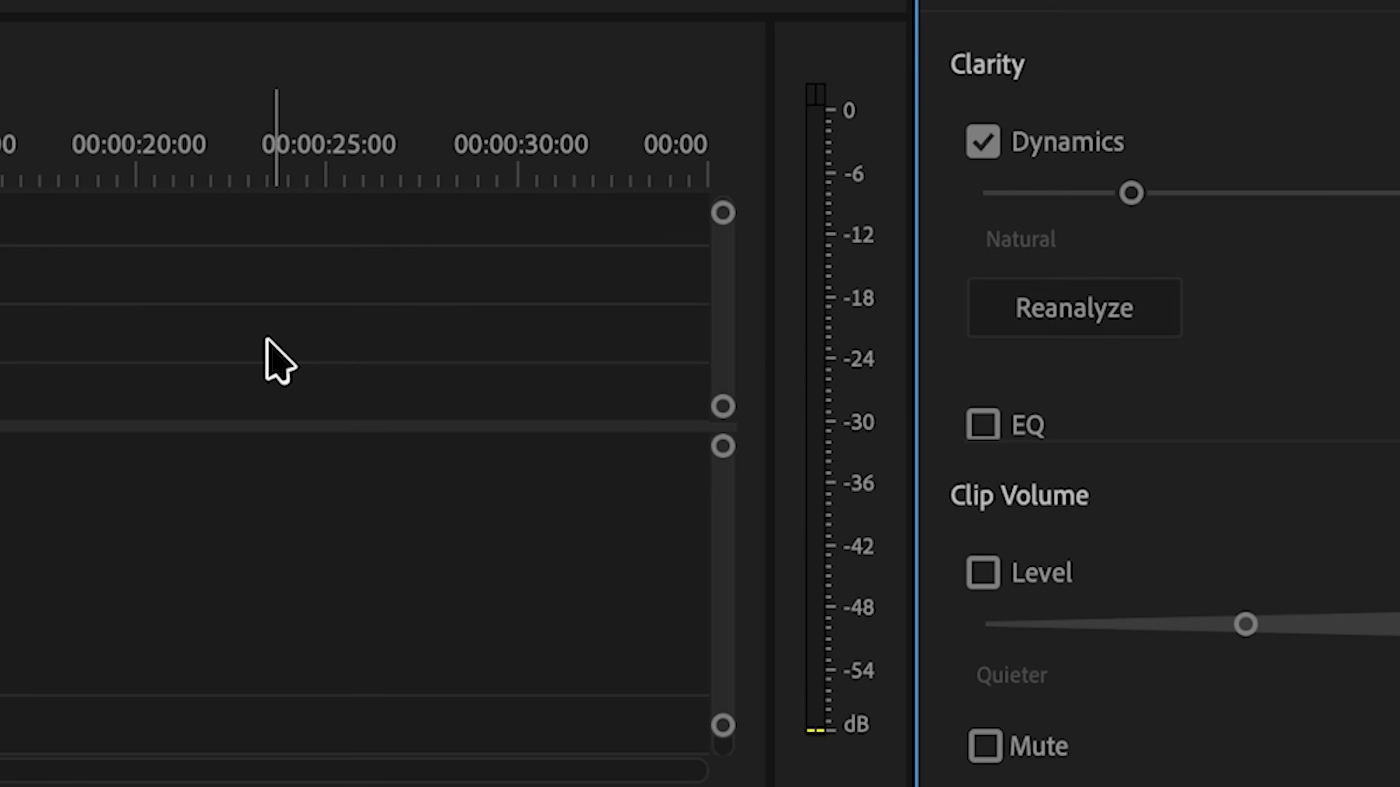
pyautogui.moveTo(1080, 599); pyautogui.dragTo(1233, 583)
pyautogui.press('space')
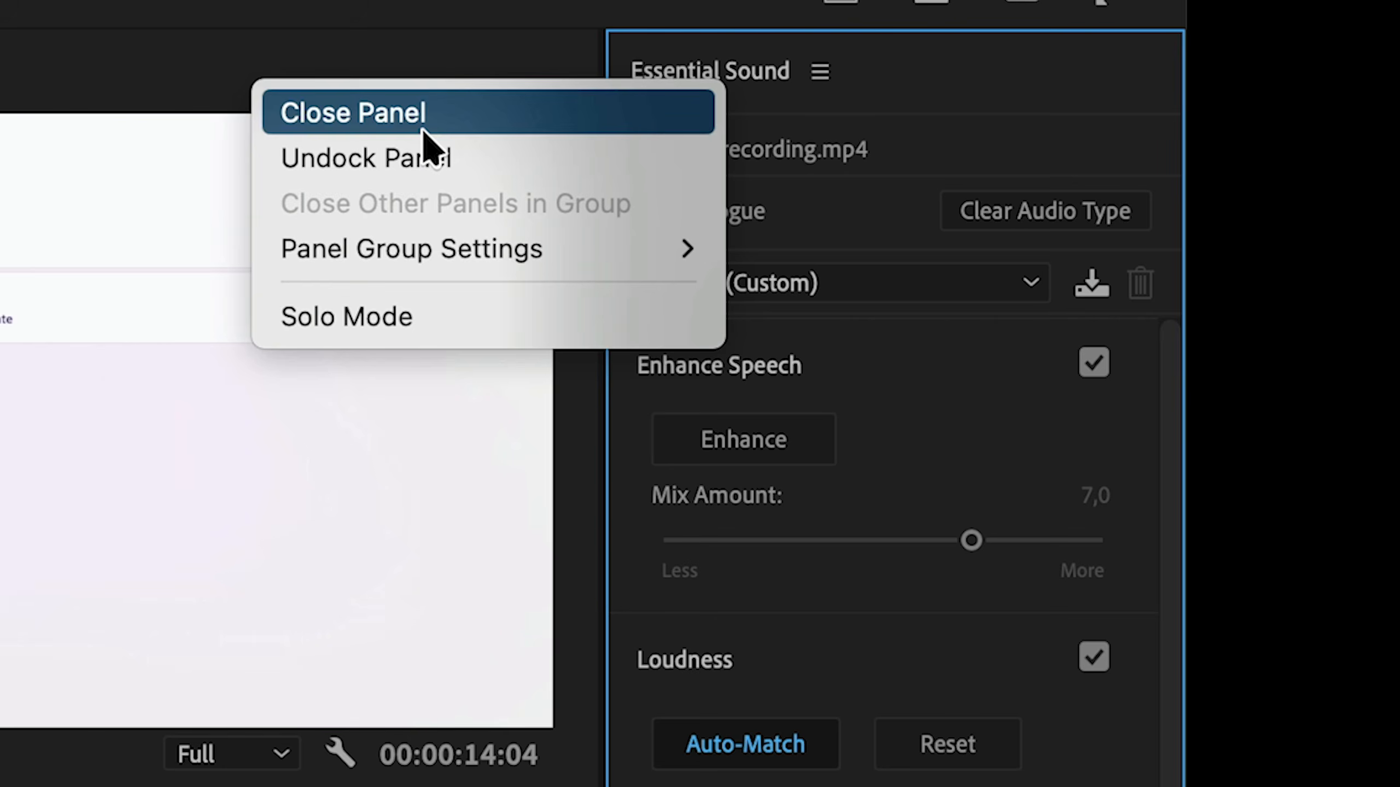
pyautogui.click(427, 141)
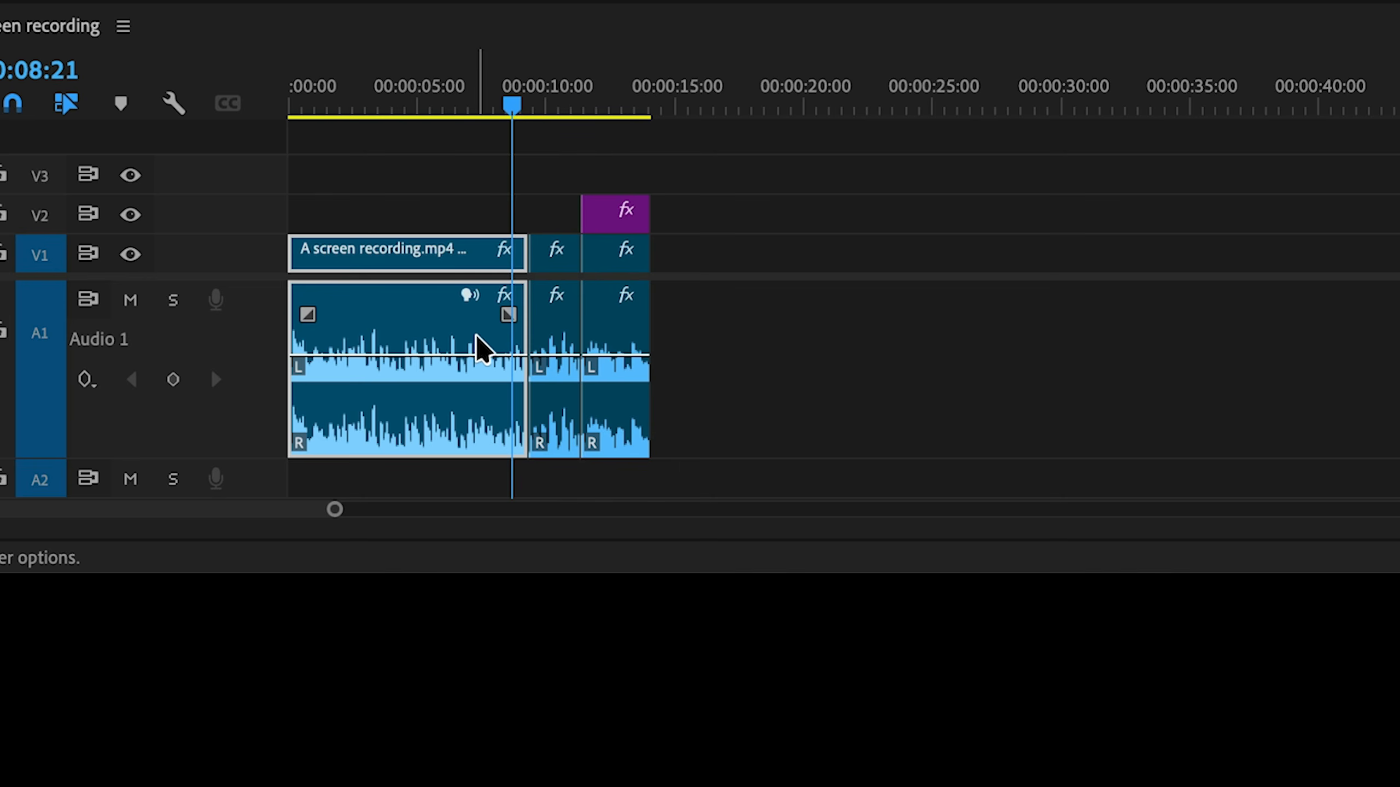
# Raise the first screen recording clip's audio level, play it against the meters, and fine-tune the gain to about 3.6 dB
pyautogui.scroll(5, 474, 339)
pyautogui.hscroll(-5, 520, 324)
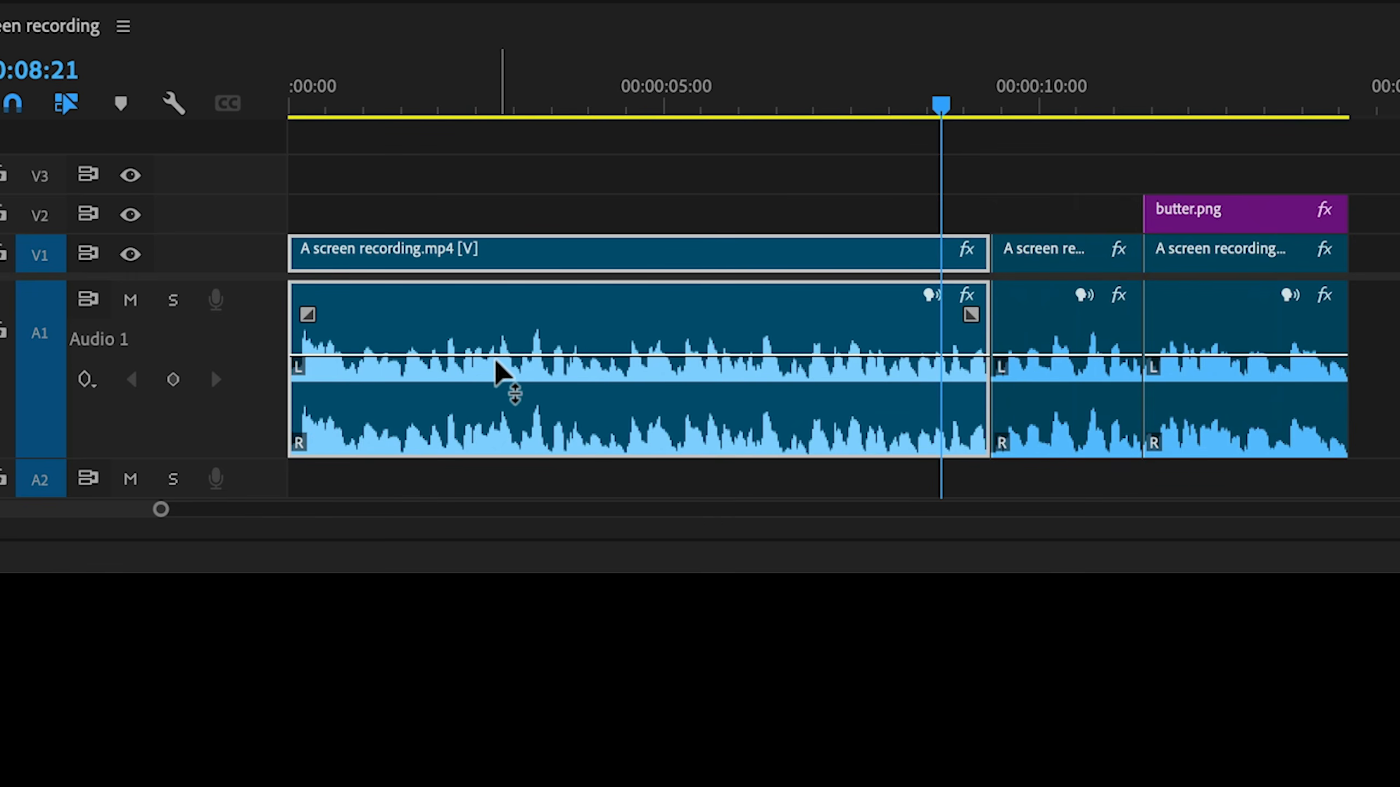
pyautogui.moveTo(503, 357); pyautogui.dragTo(502, 330)
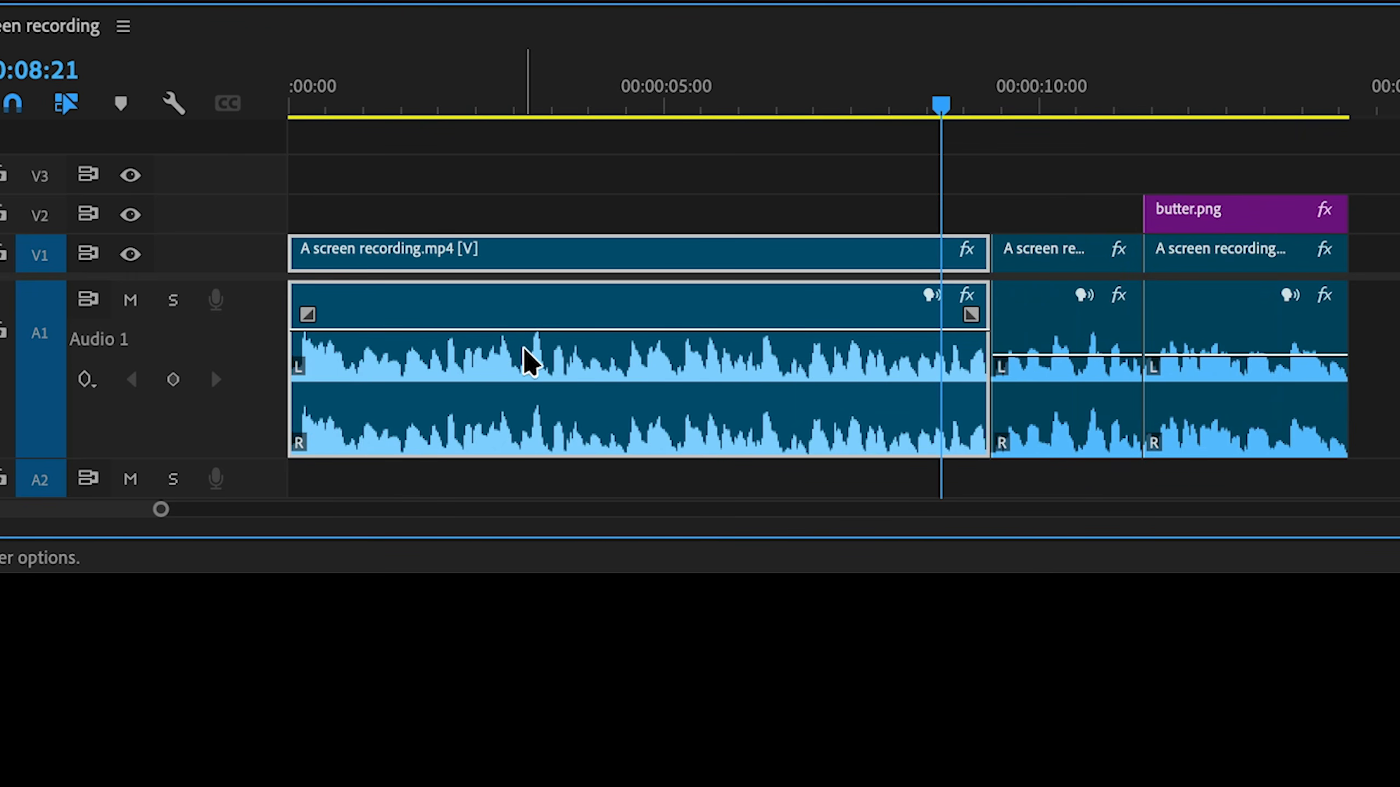
pyautogui.click(374, 118)
pyautogui.press('space')
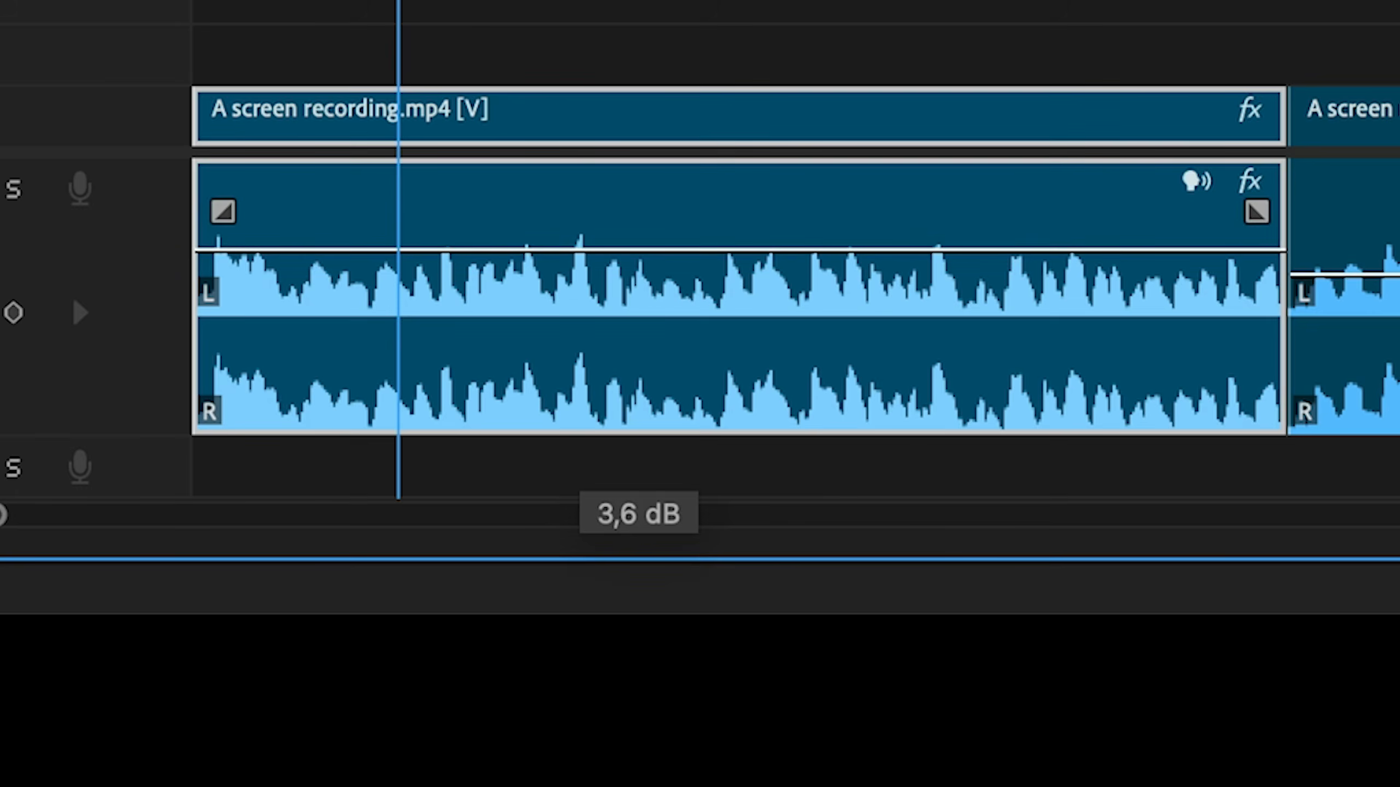
pyautogui.moveTo(639, 249); pyautogui.dragTo(639, 254)
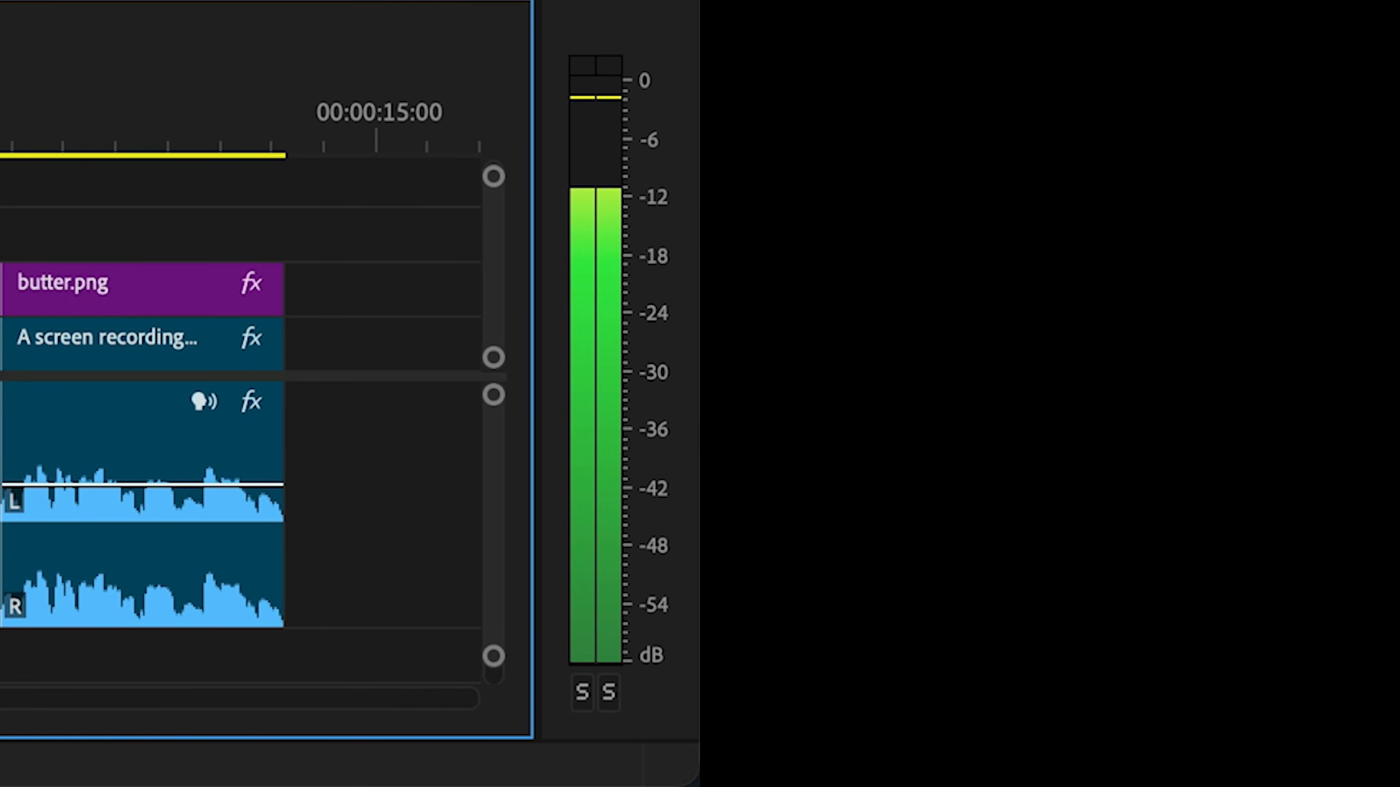
pyautogui.press('space')
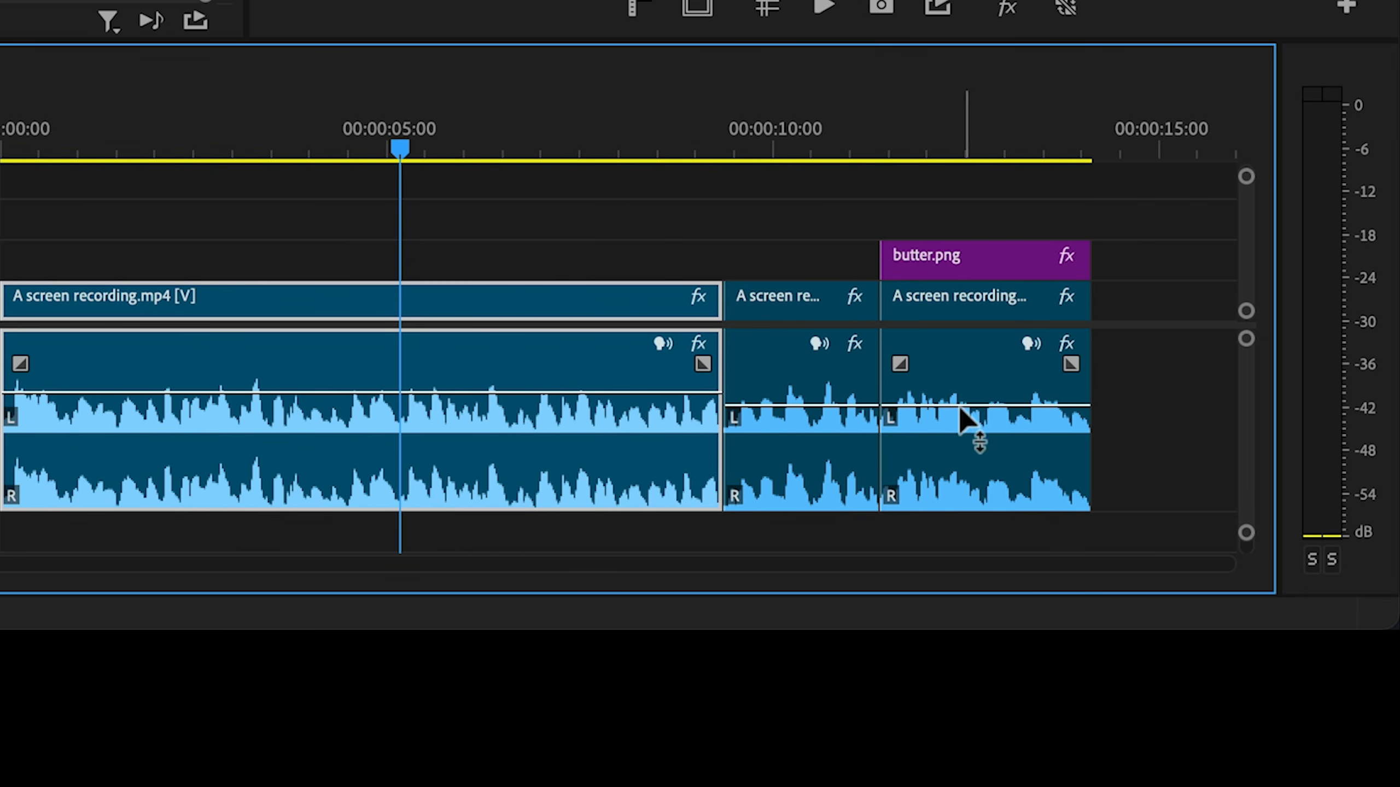
# Copy the first screen recording clip's audio and paste only its Volume attribute onto the other two audio clips
pyautogui.click(760, 256)
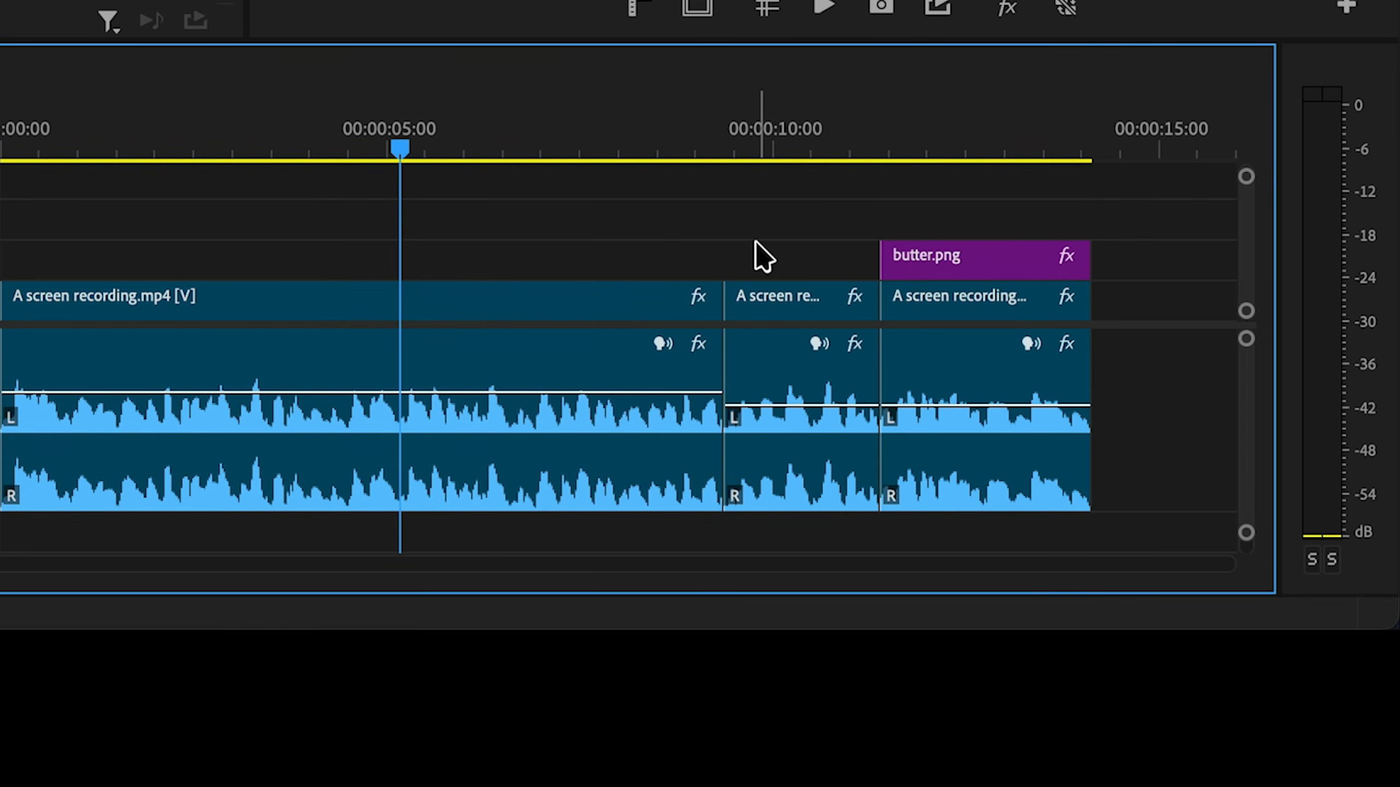
pyautogui.click(512, 371)
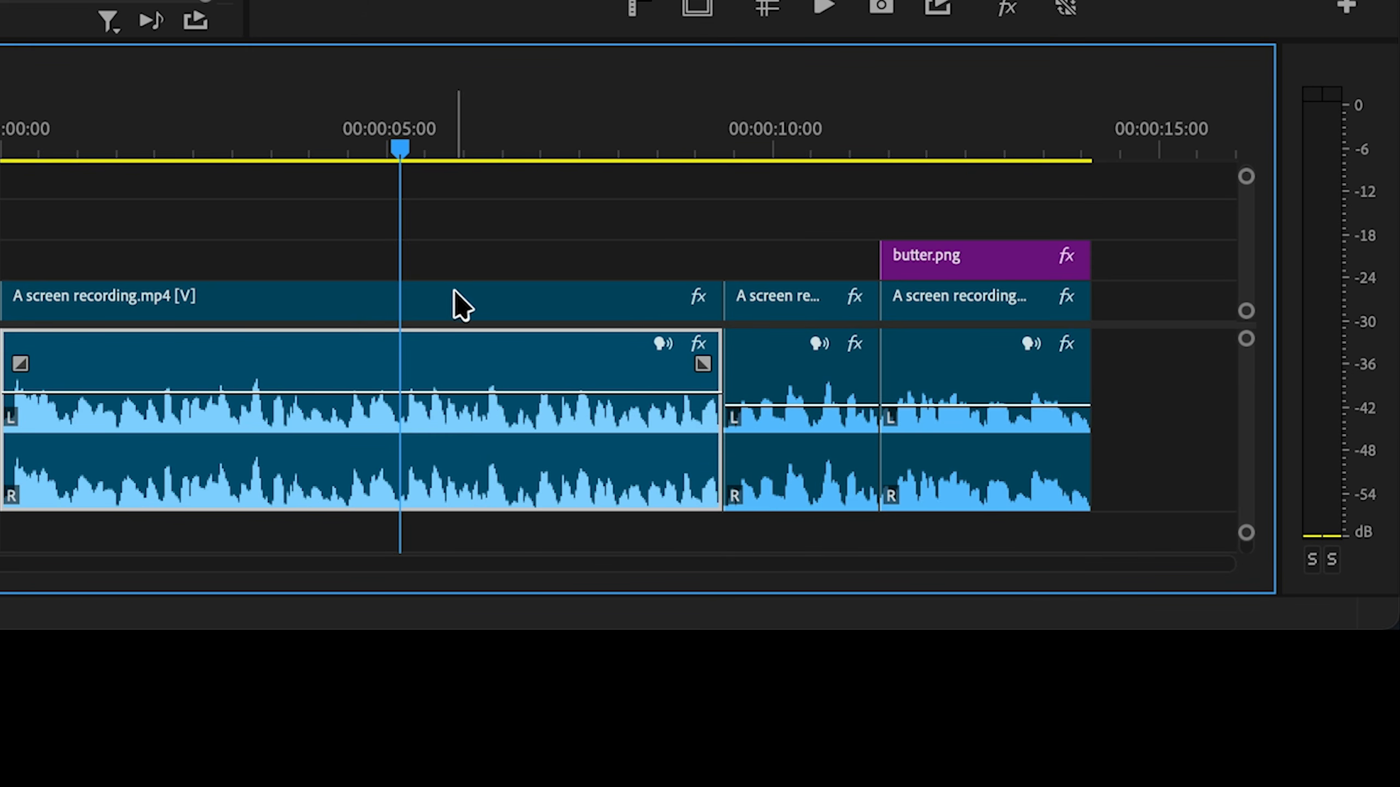
pyautogui.rightClick(446, 362)
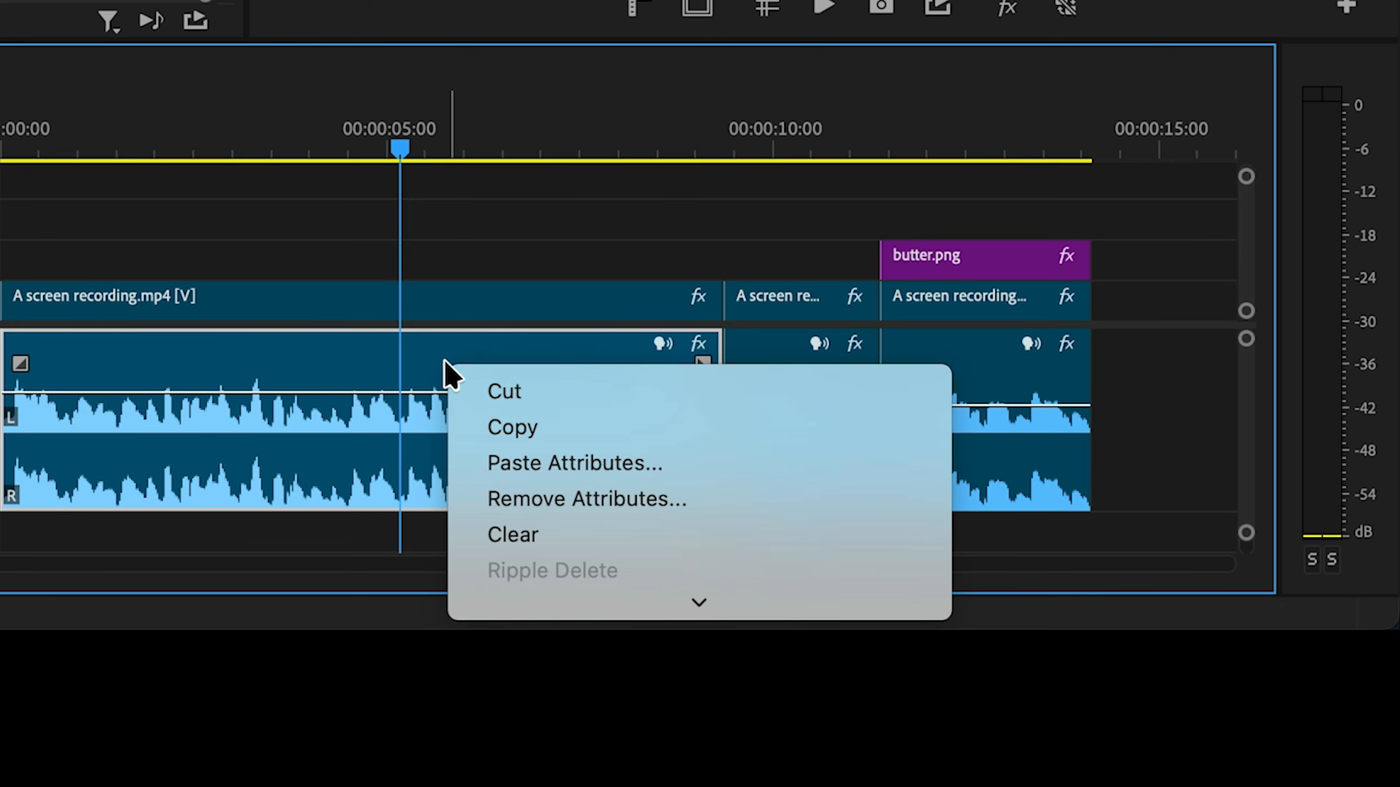
pyautogui.click(550, 433)
pyautogui.click(786, 398)
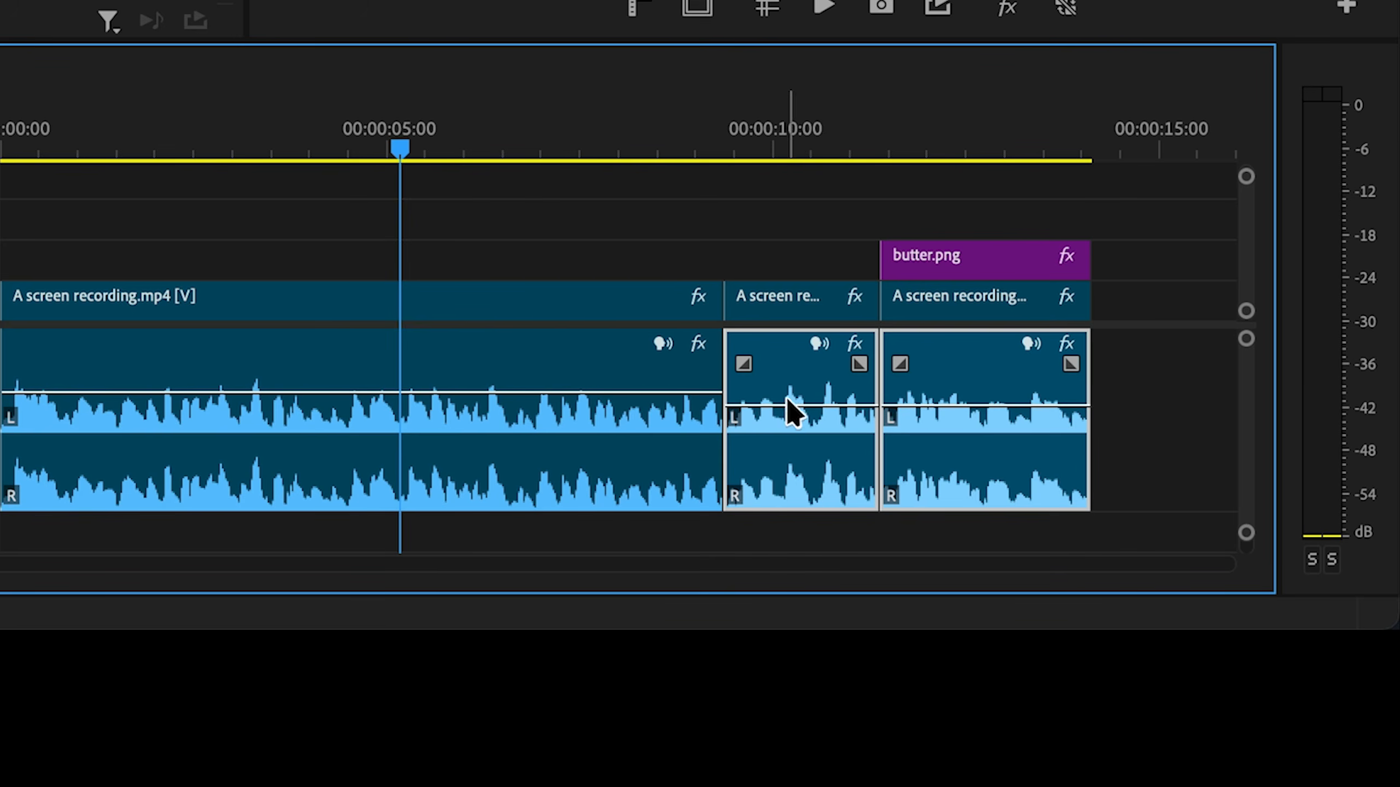
pyautogui.rightClick(775, 358)
pyautogui.click(889, 468)
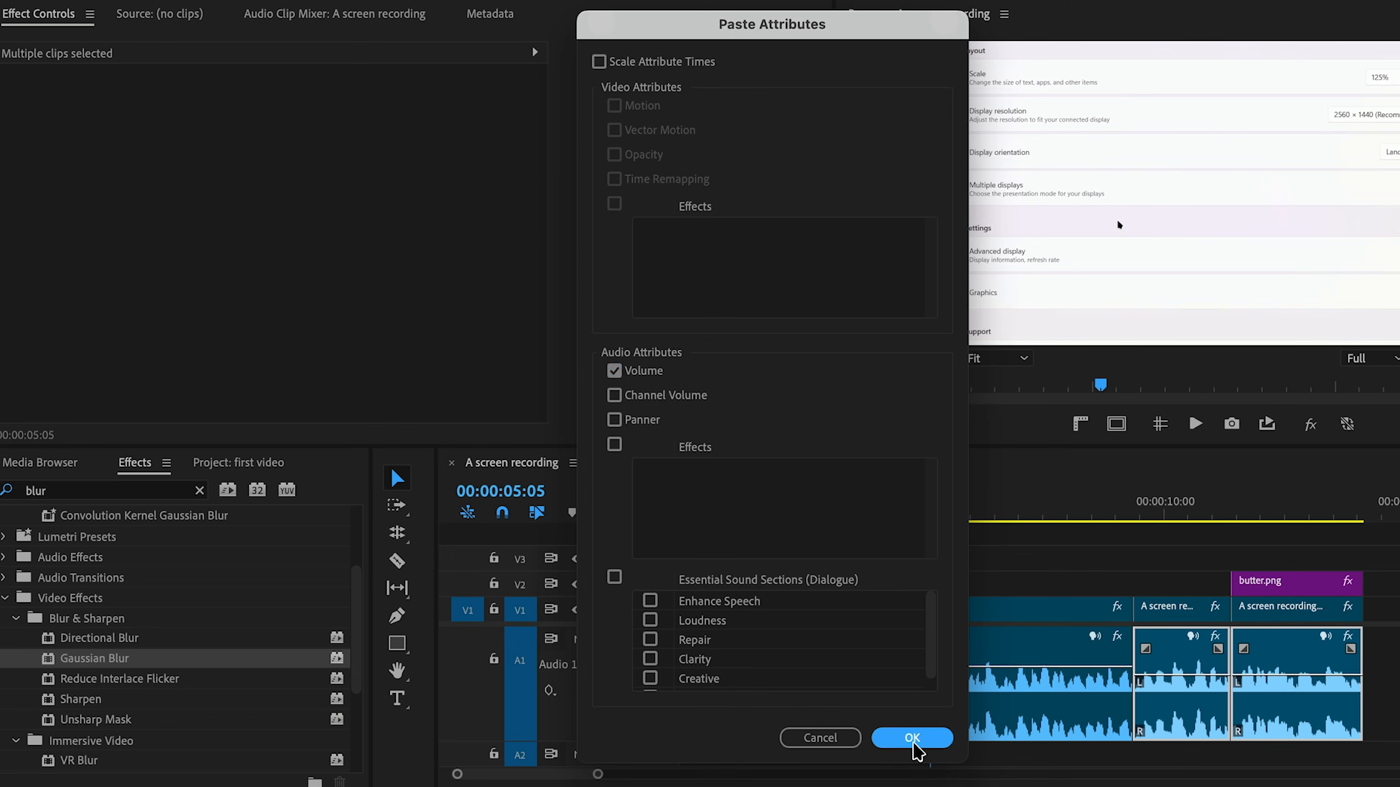
pyautogui.click(909, 738)
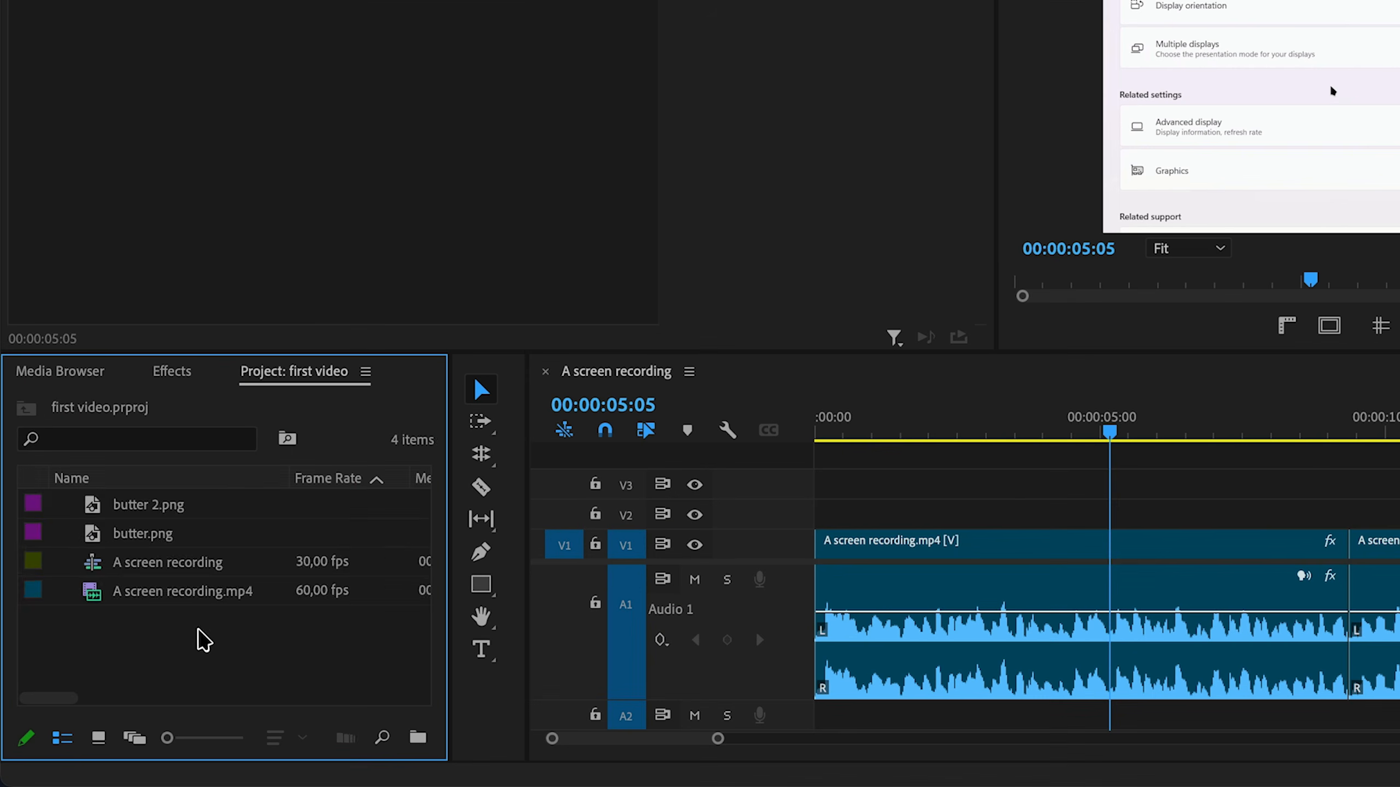
# Show the desktop and move the butter 2.png file to the trash
pyautogui.moveTo(143, 676); pyautogui.dragTo(118, 583)
pyautogui.moveTo(154, 519); pyautogui.dragTo(154, 503)
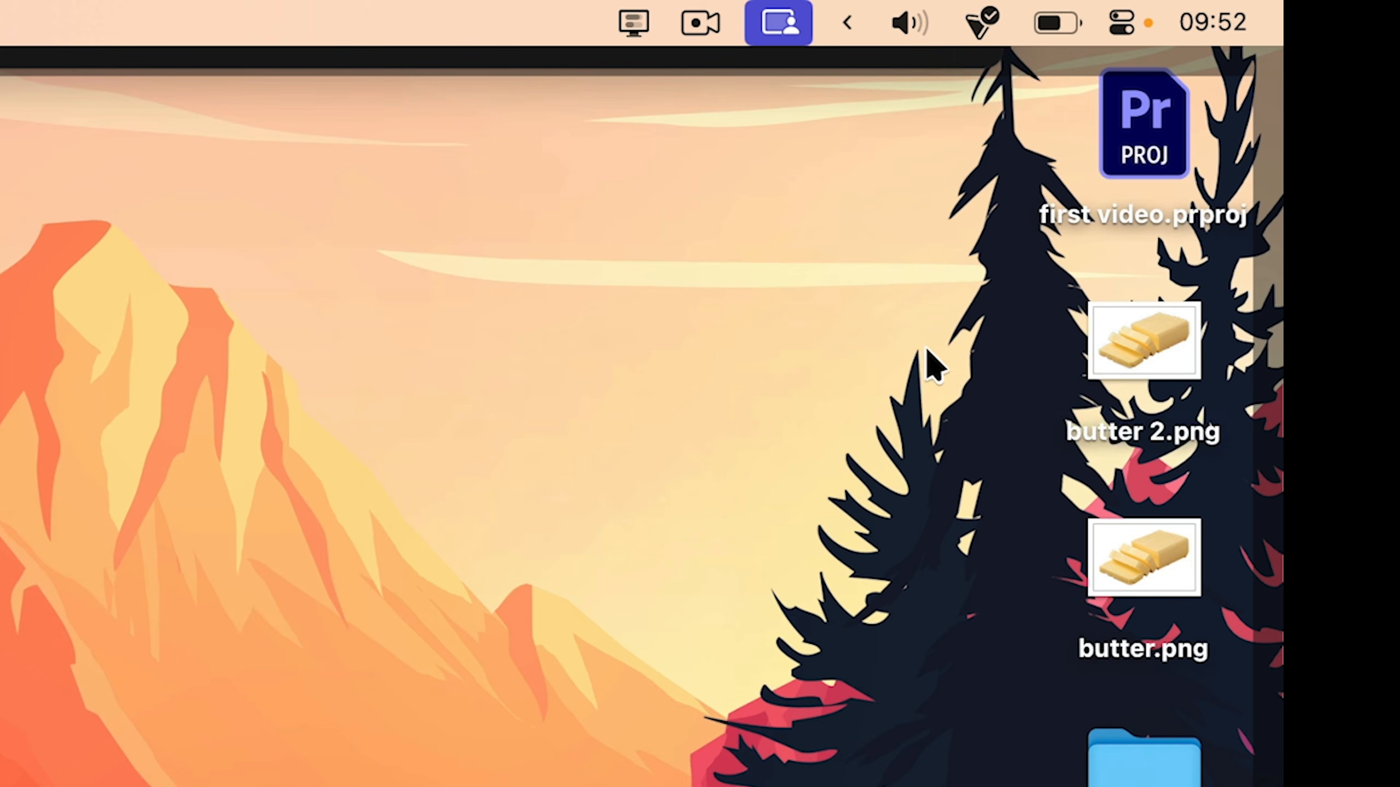
pyautogui.click(1187, 353)
pyautogui.press('super+BackSpace')
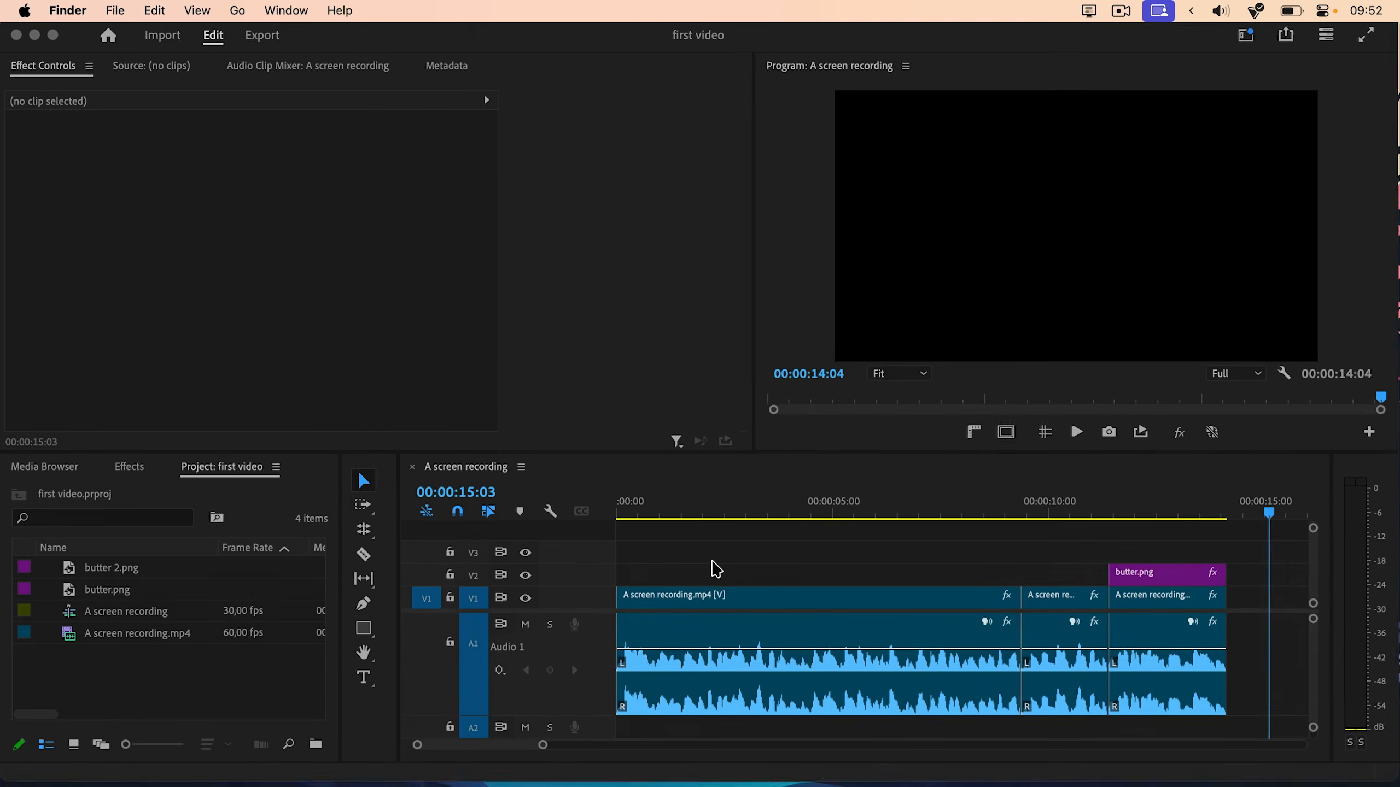
# Return to Premiere Pro, leave the missing butter 2.png offline, and remove it from the project
pyautogui.click(826, 560)
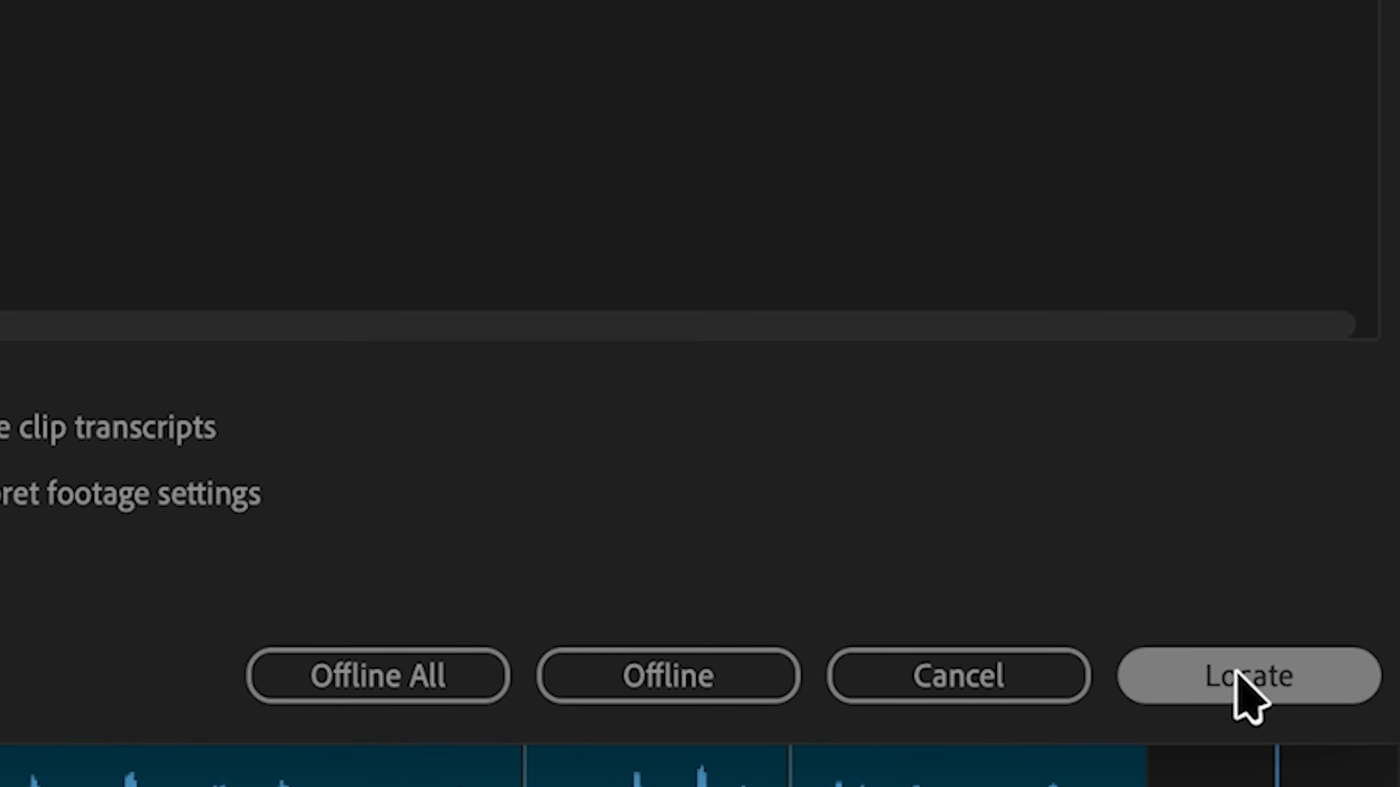
pyautogui.click(666, 678)
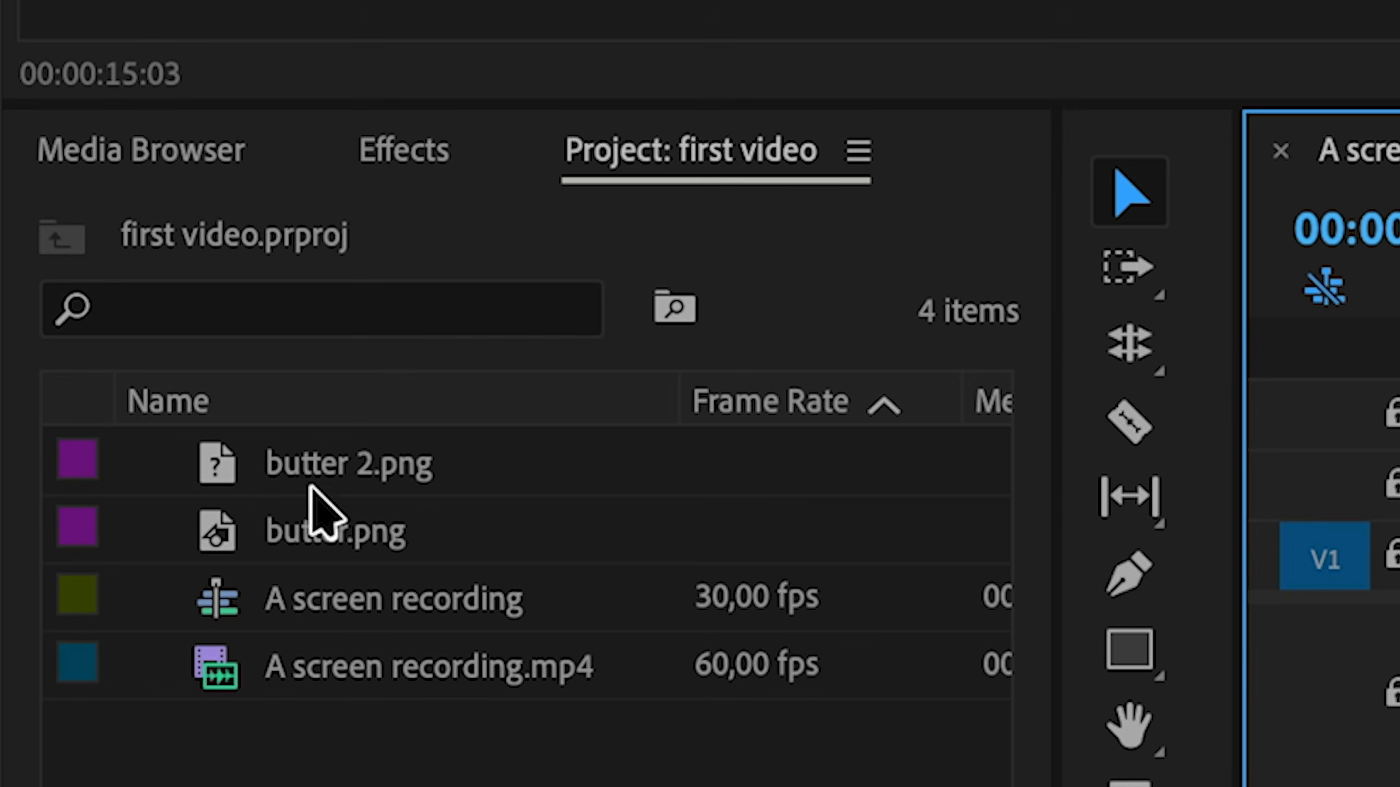
pyautogui.click(217, 474)
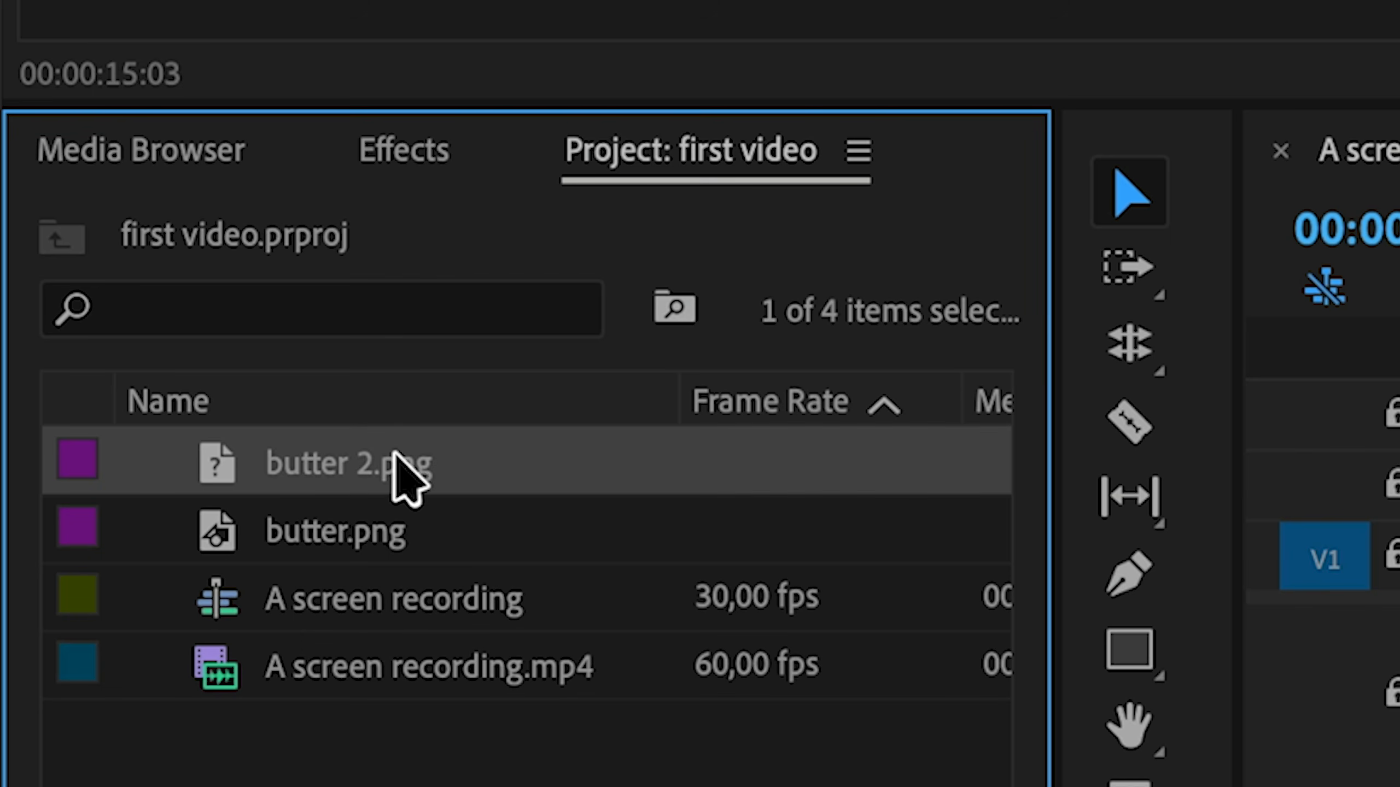
pyautogui.press('Delete')
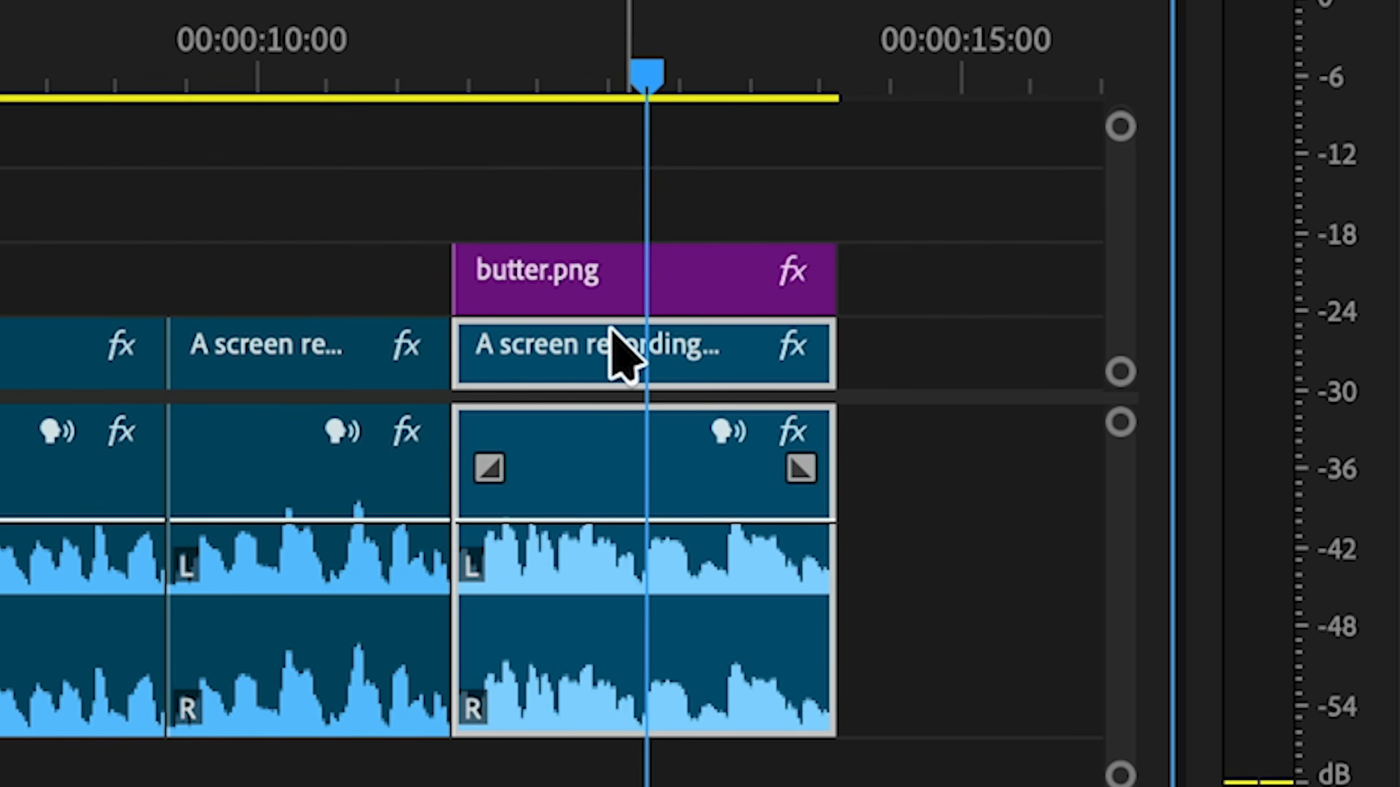
# Create a desktop folder named alkajdf;lkj, move butter.png into it, and return to Premiere Pro
pyautogui.press('F11')
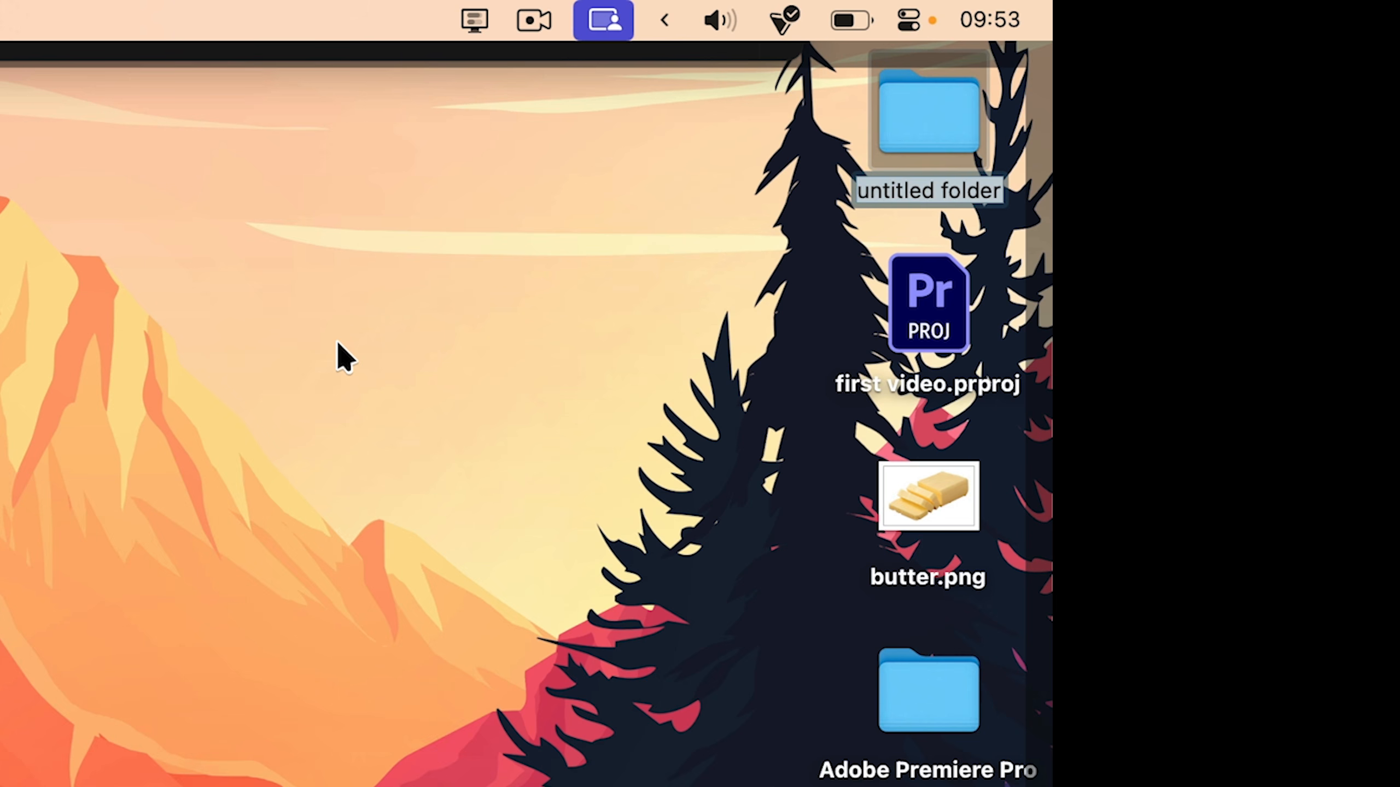
pyautogui.write('butter')
pyautogui.moveTo(928, 497); pyautogui.dragTo(915, 126)
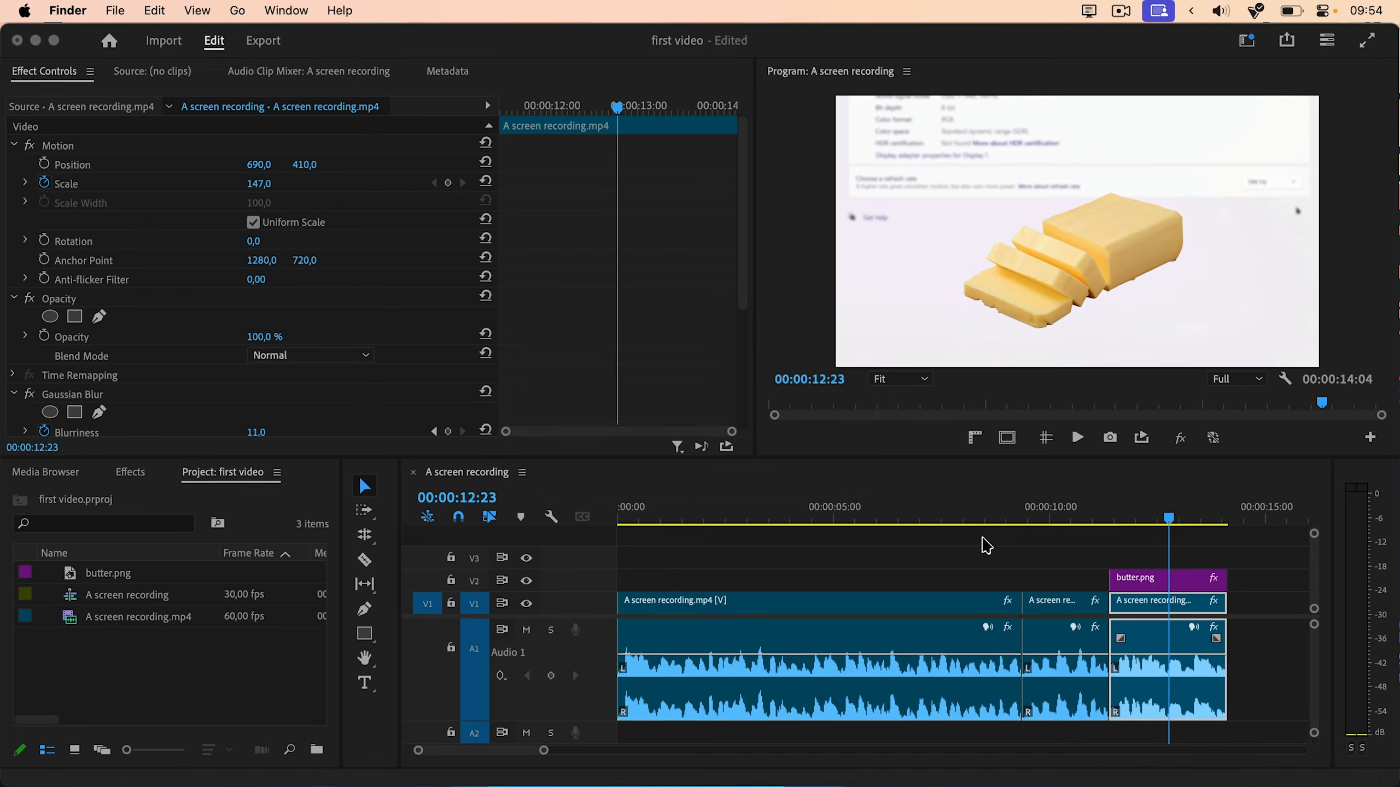
pyautogui.click(999, 537)
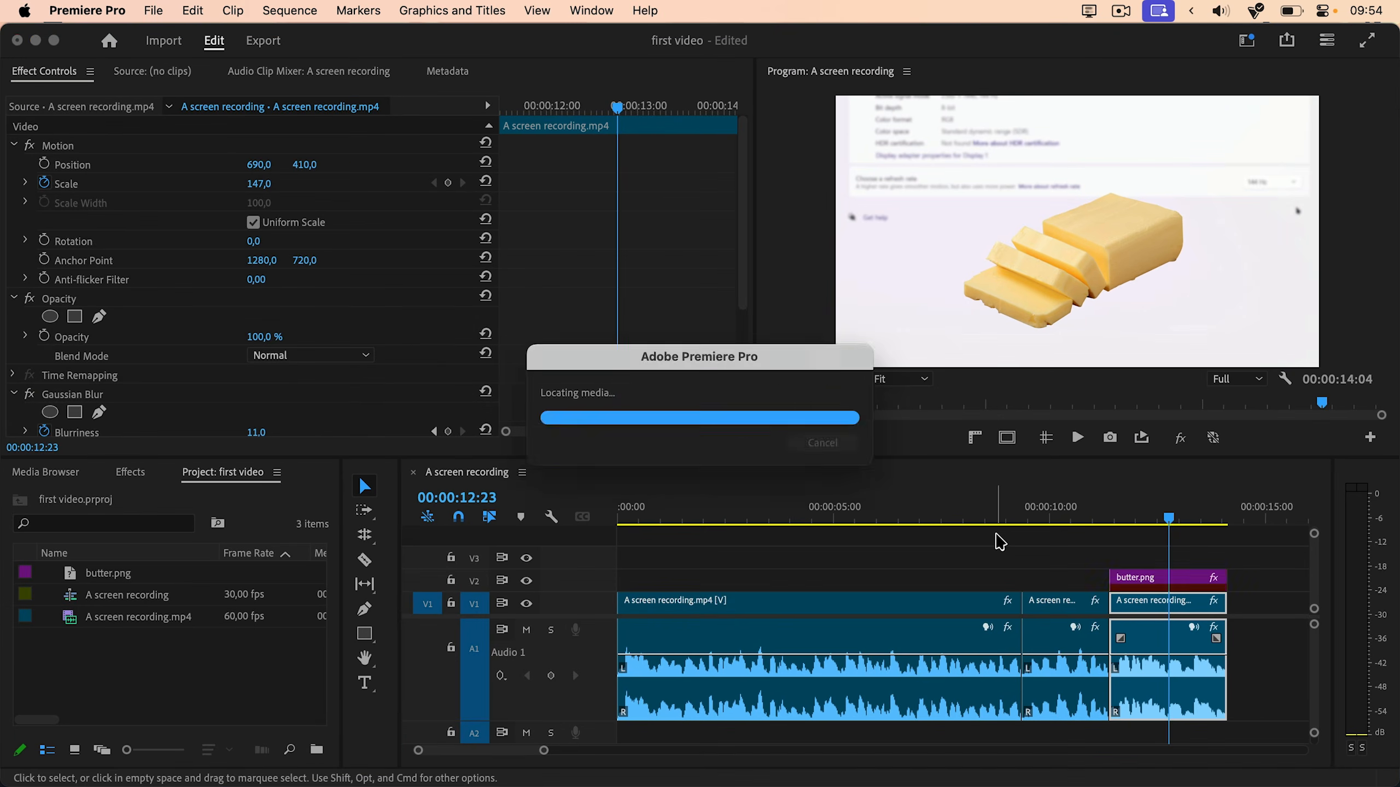
pyautogui.click(999, 536)
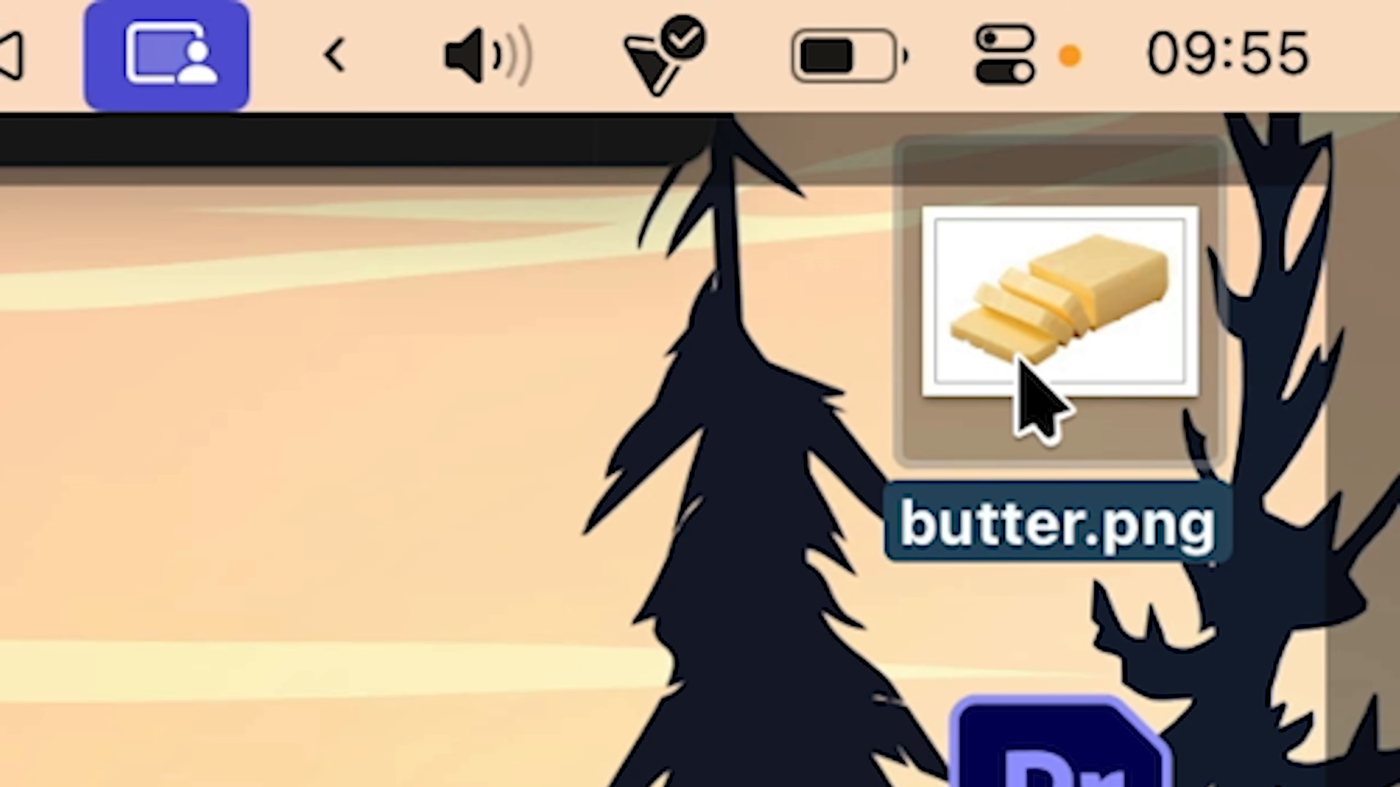
# Try moving butter.png from the desktop to the trash and return to Premiere Pro
pyautogui.press('super+BackSpace')
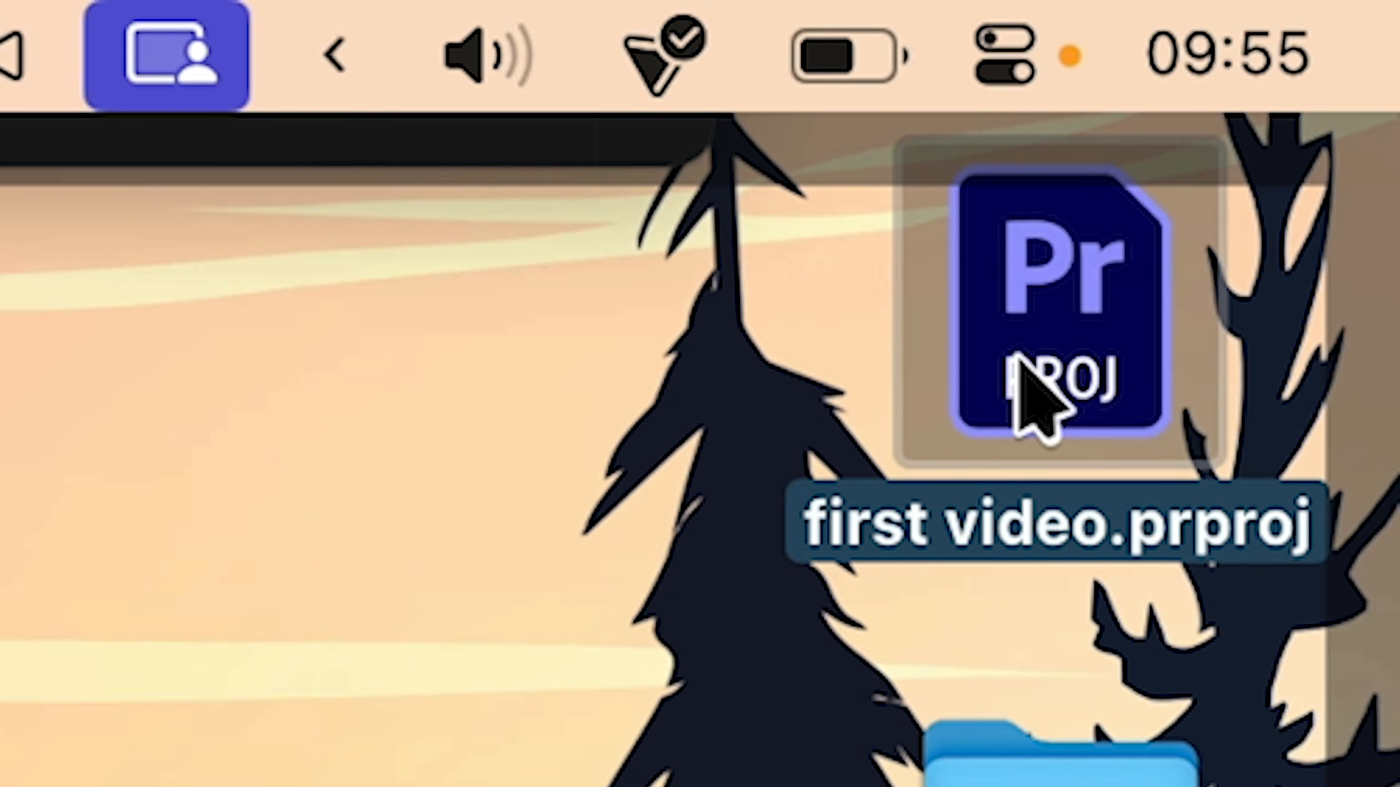
pyautogui.click(1103, 169)
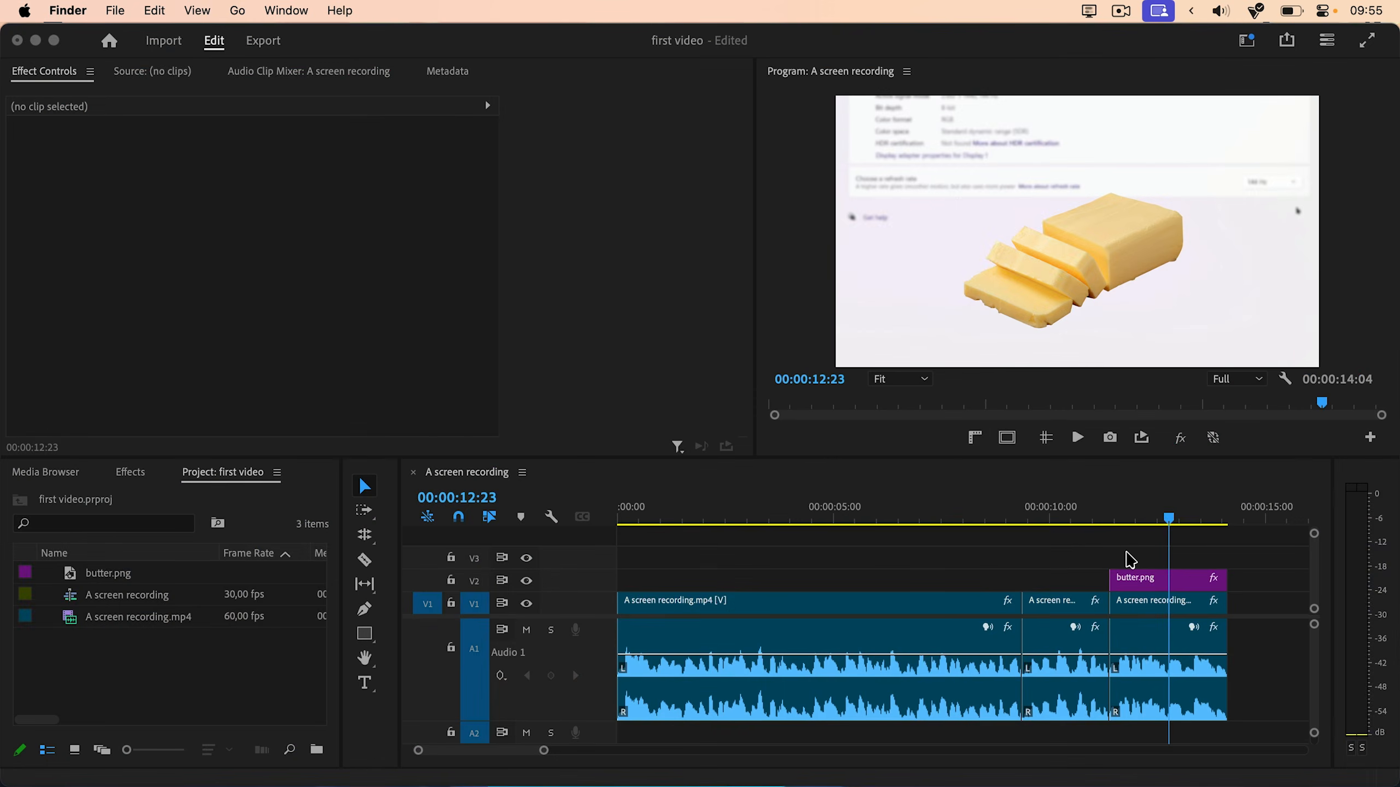
pyautogui.click(1128, 552)
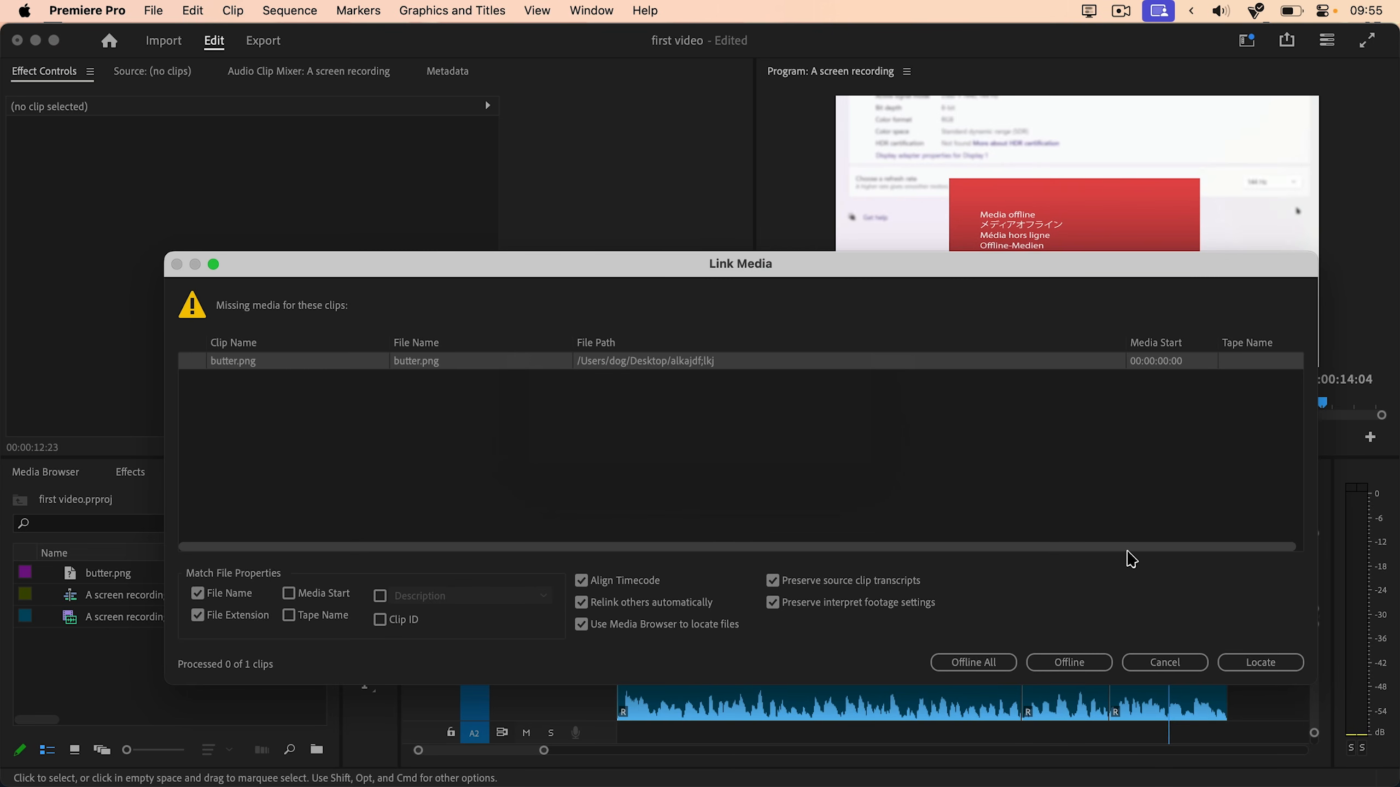
# Locate the missing butter.png in the Desktop folder and relink it
pyautogui.click(1256, 663)
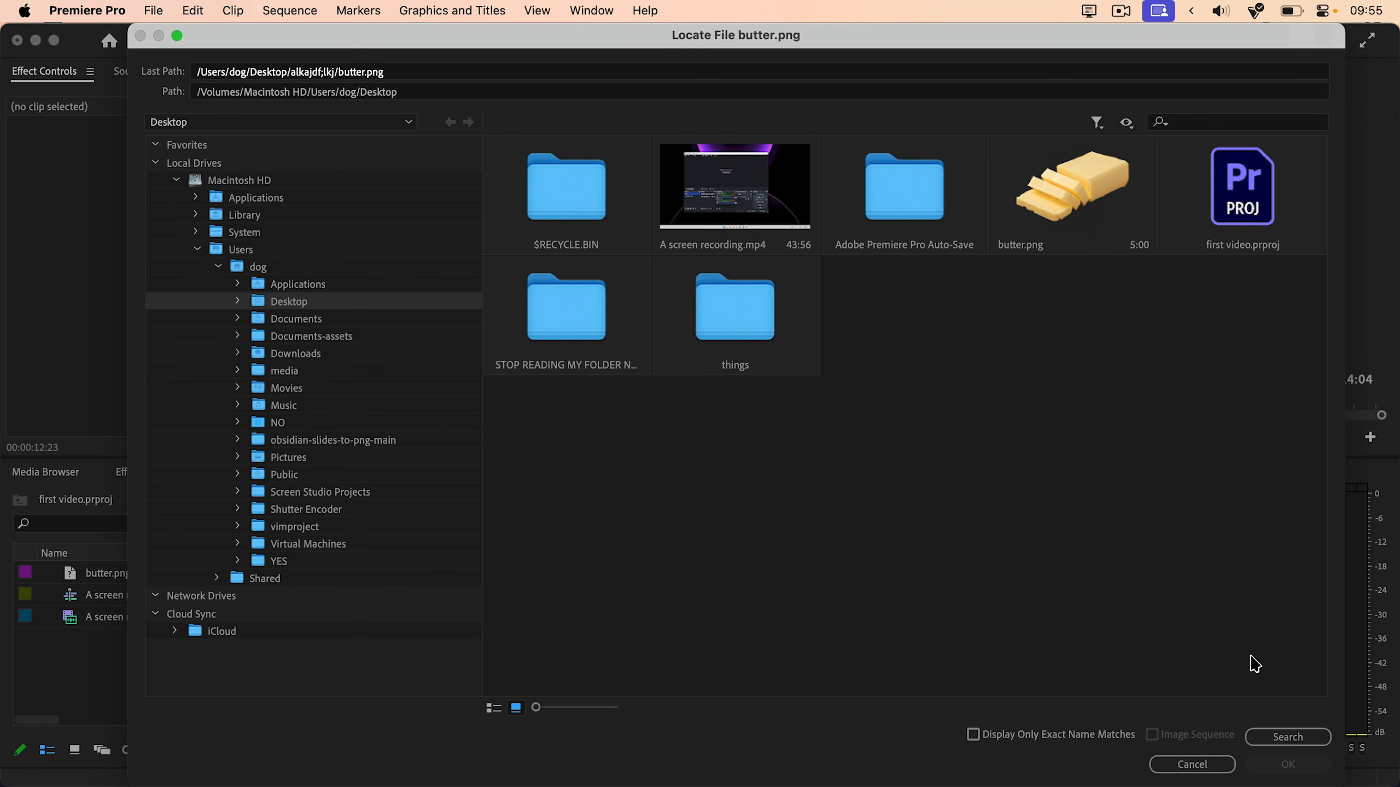
pyautogui.click(1096, 198)
pyautogui.click(1288, 766)
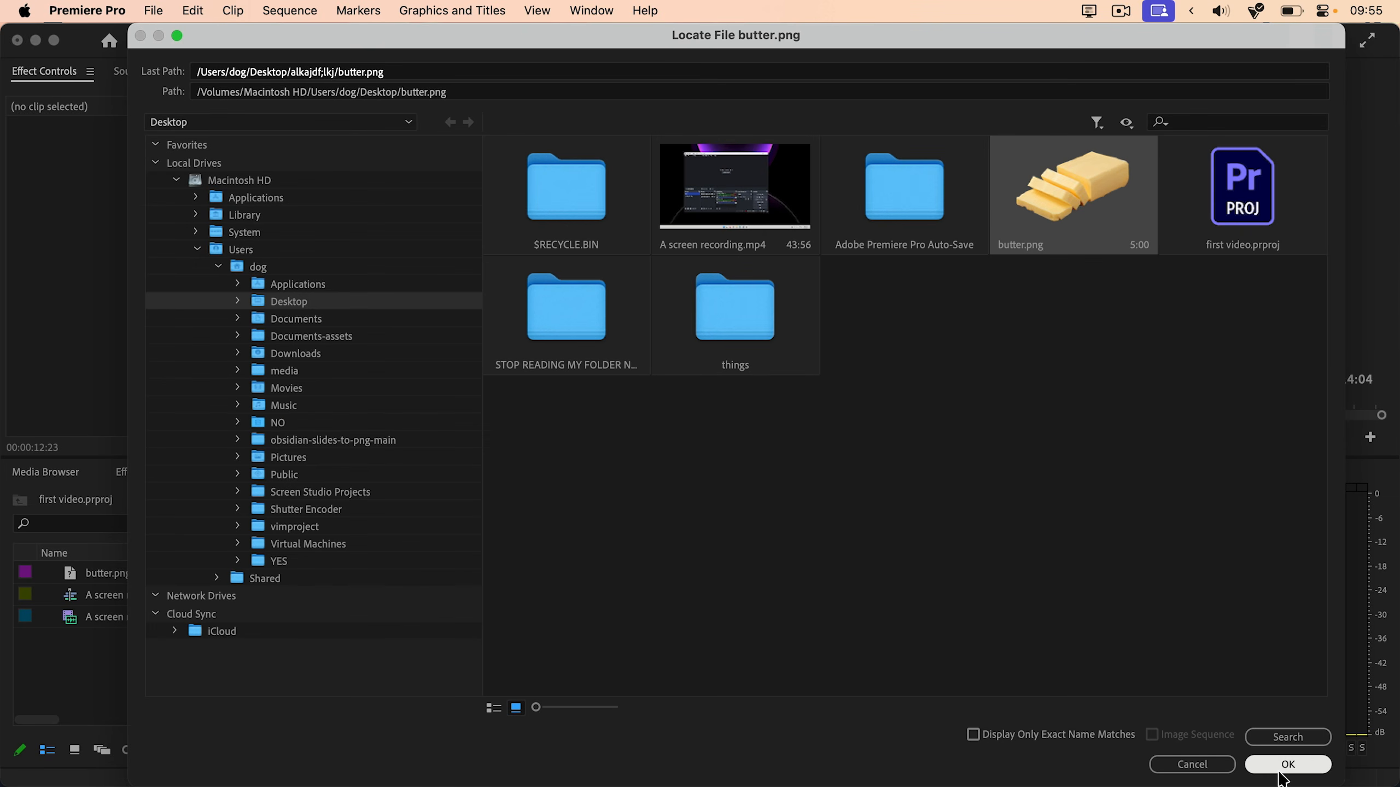
# Show the desktop and select butter.png, the first video project file, the auto-save folder and the screen recording
pyautogui.press('F11')
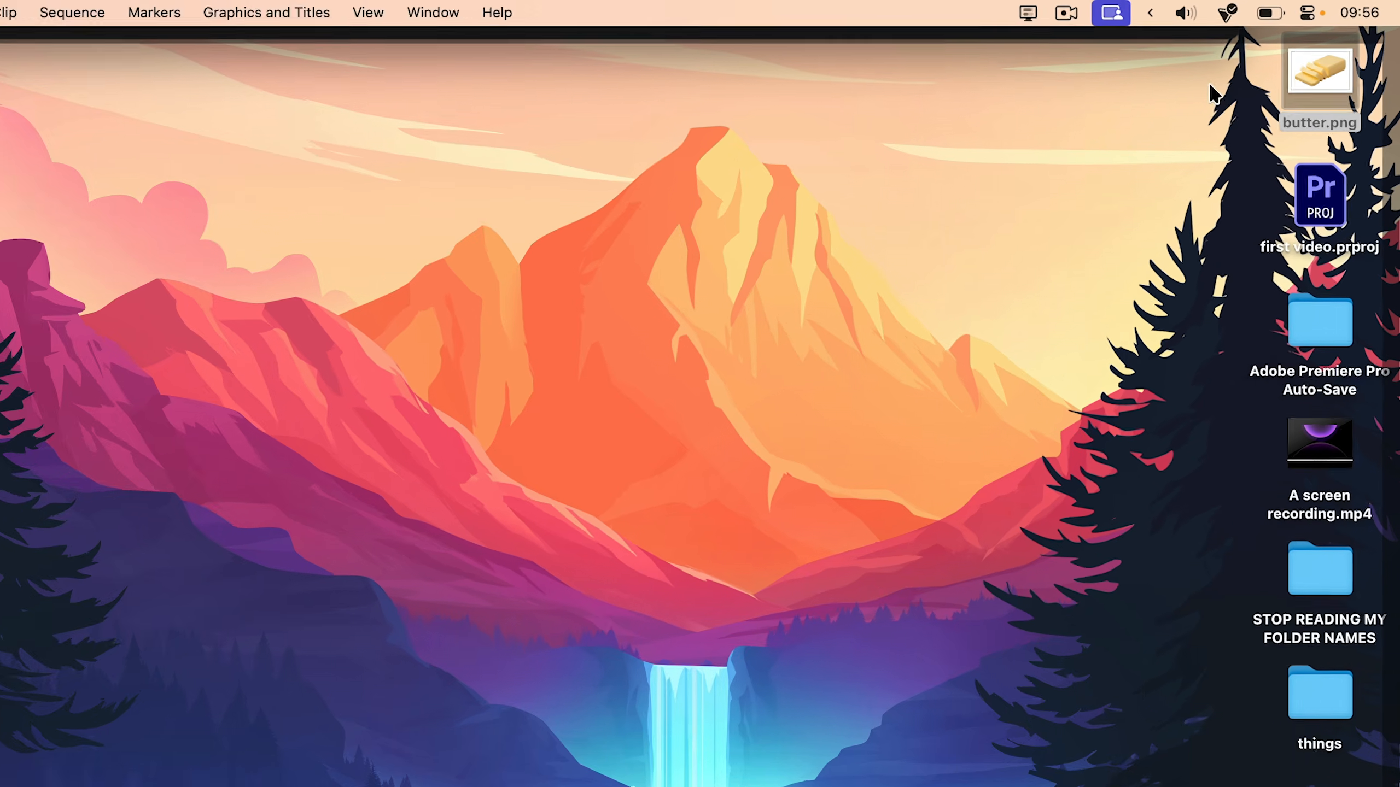
pyautogui.moveTo(1241, 70); pyautogui.dragTo(1354, 357)
pyautogui.moveTo(1334, 540); pyautogui.dragTo(1332, 536)
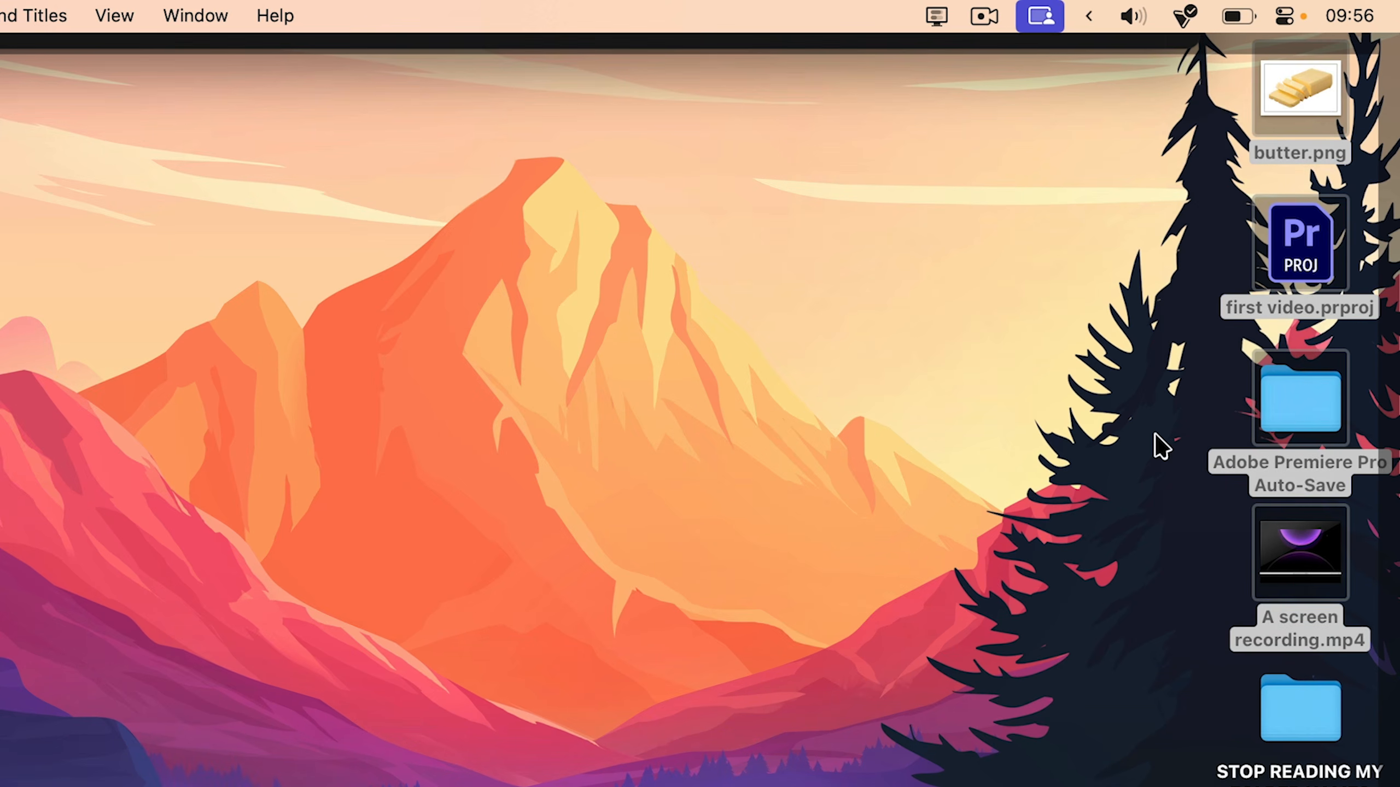
pyautogui.click(1210, 149)
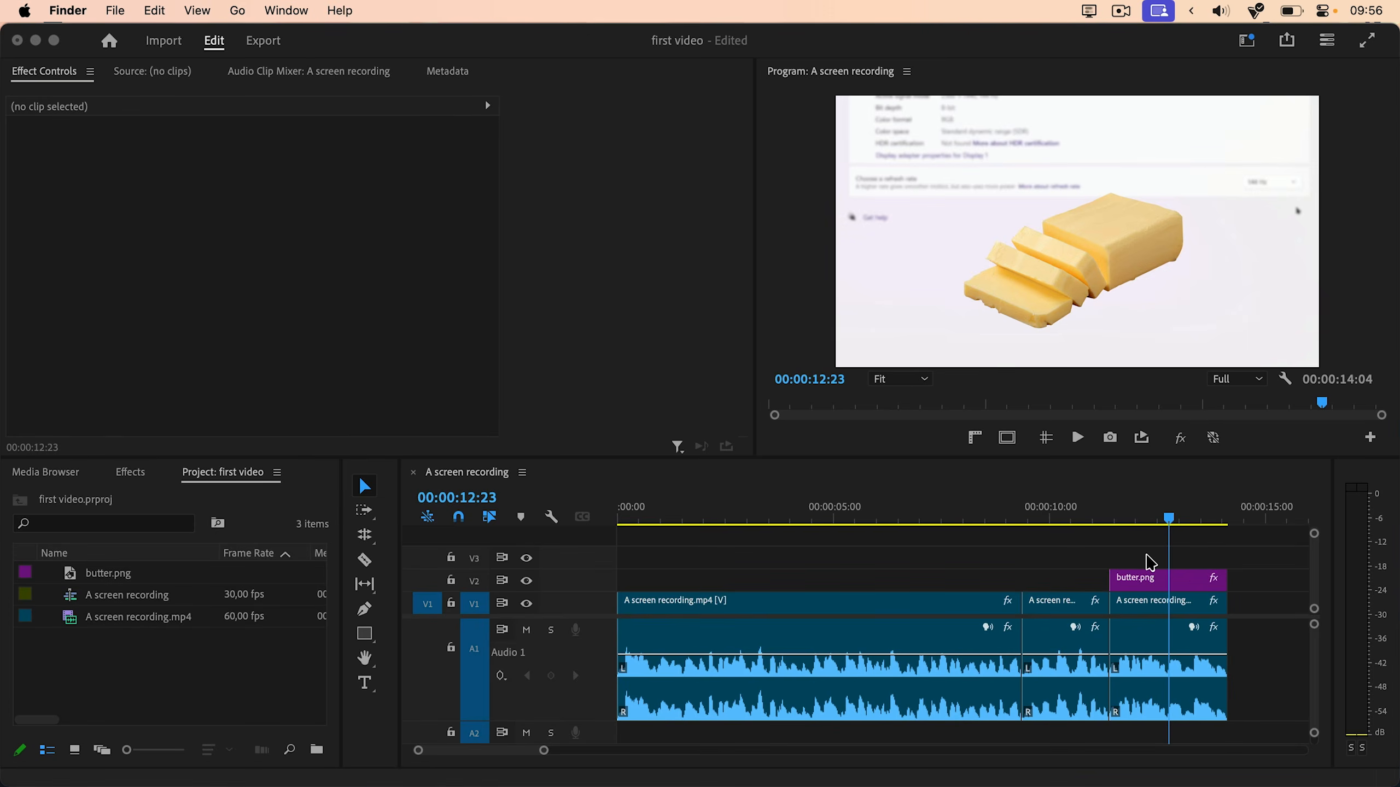
# Return to Premiere Pro, close the missing-media dialog, and relink the offline butter.png timeline clip to its file
pyautogui.click(1150, 562)
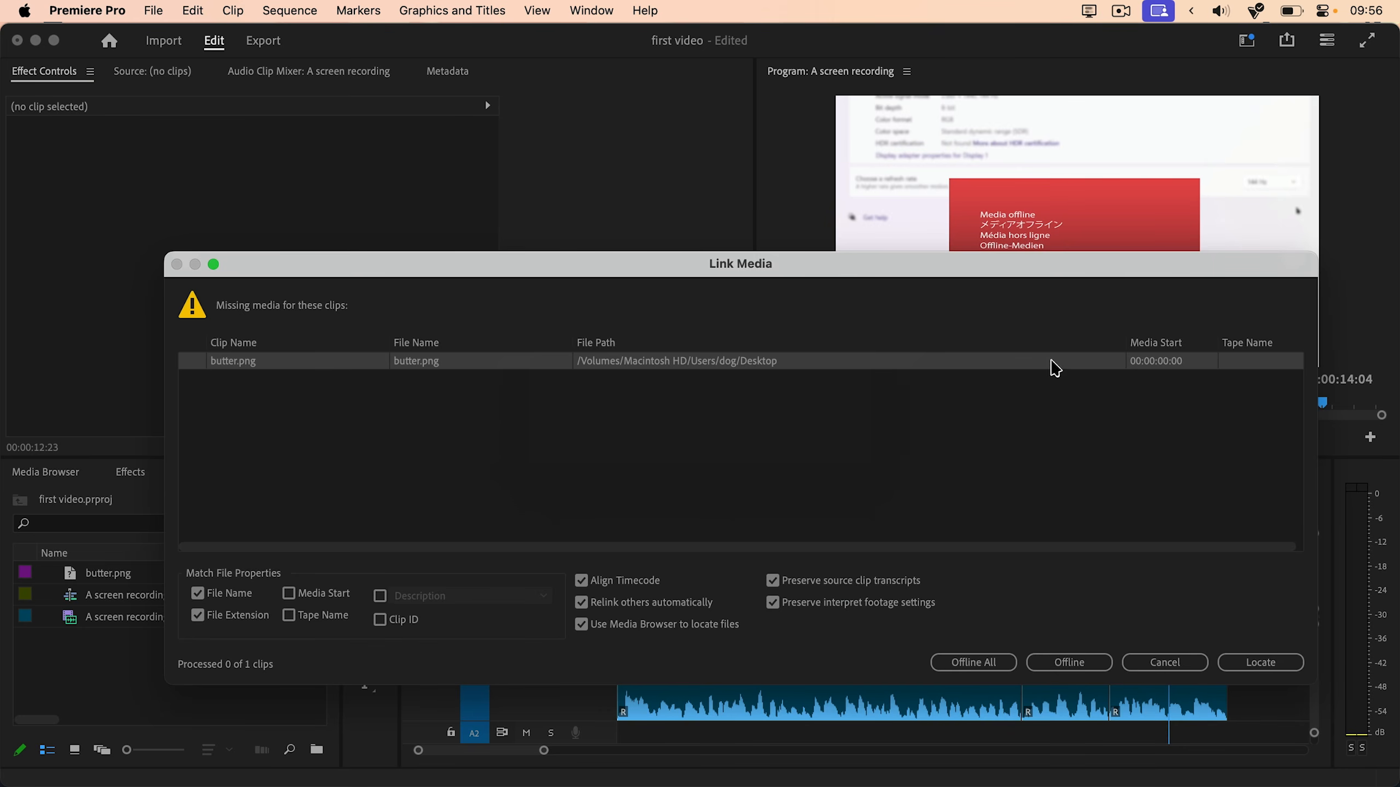
pyautogui.moveTo(1118, 268); pyautogui.dragTo(1088, 284)
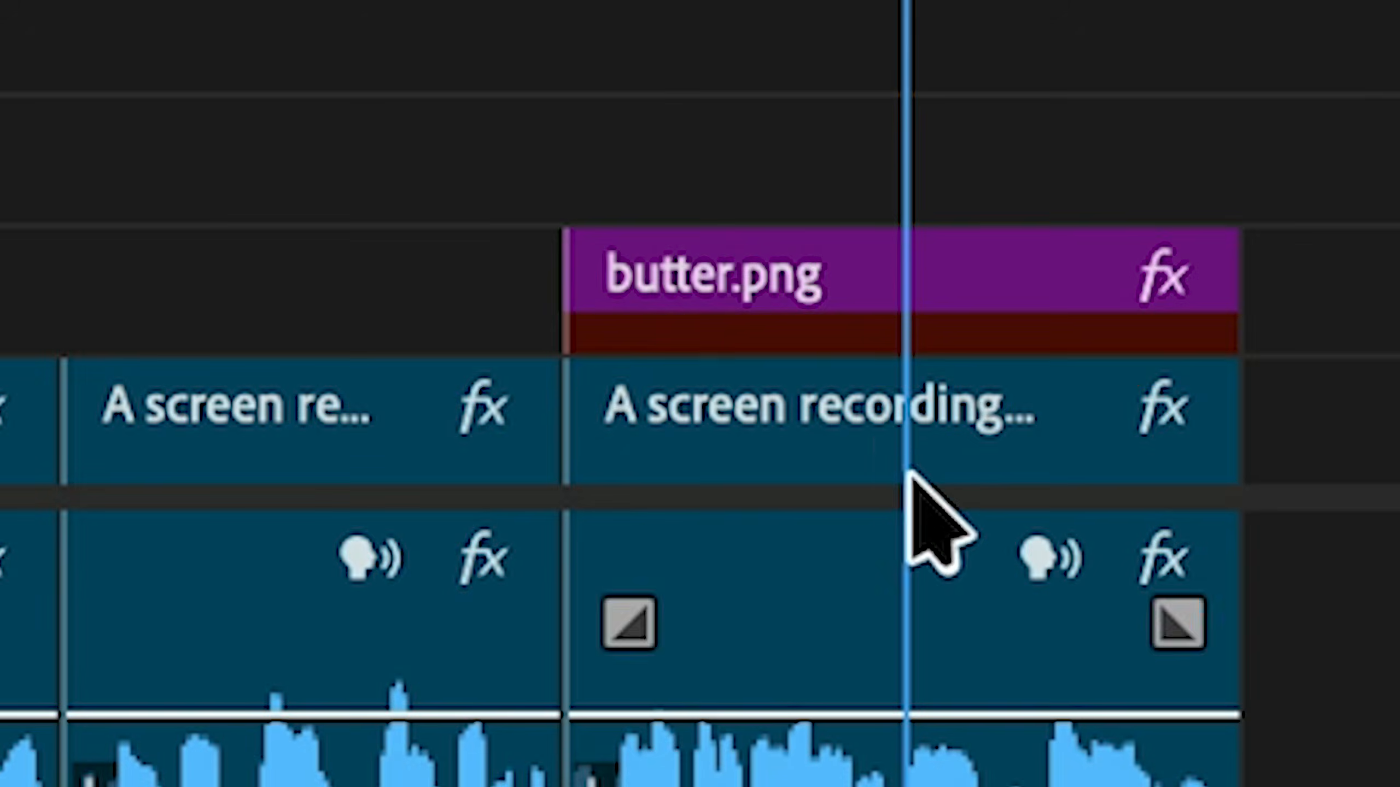
pyautogui.click(878, 226)
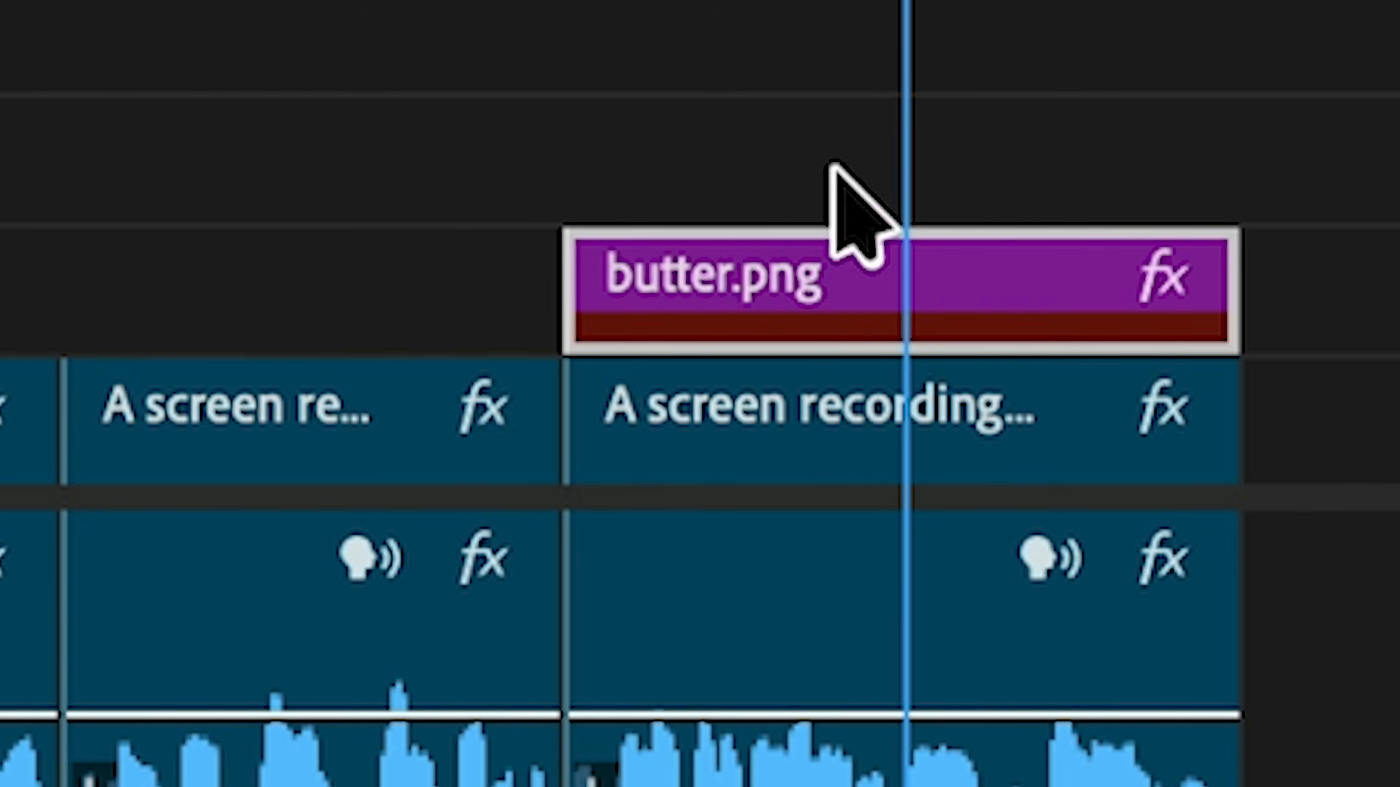
pyautogui.rightClick(806, 250)
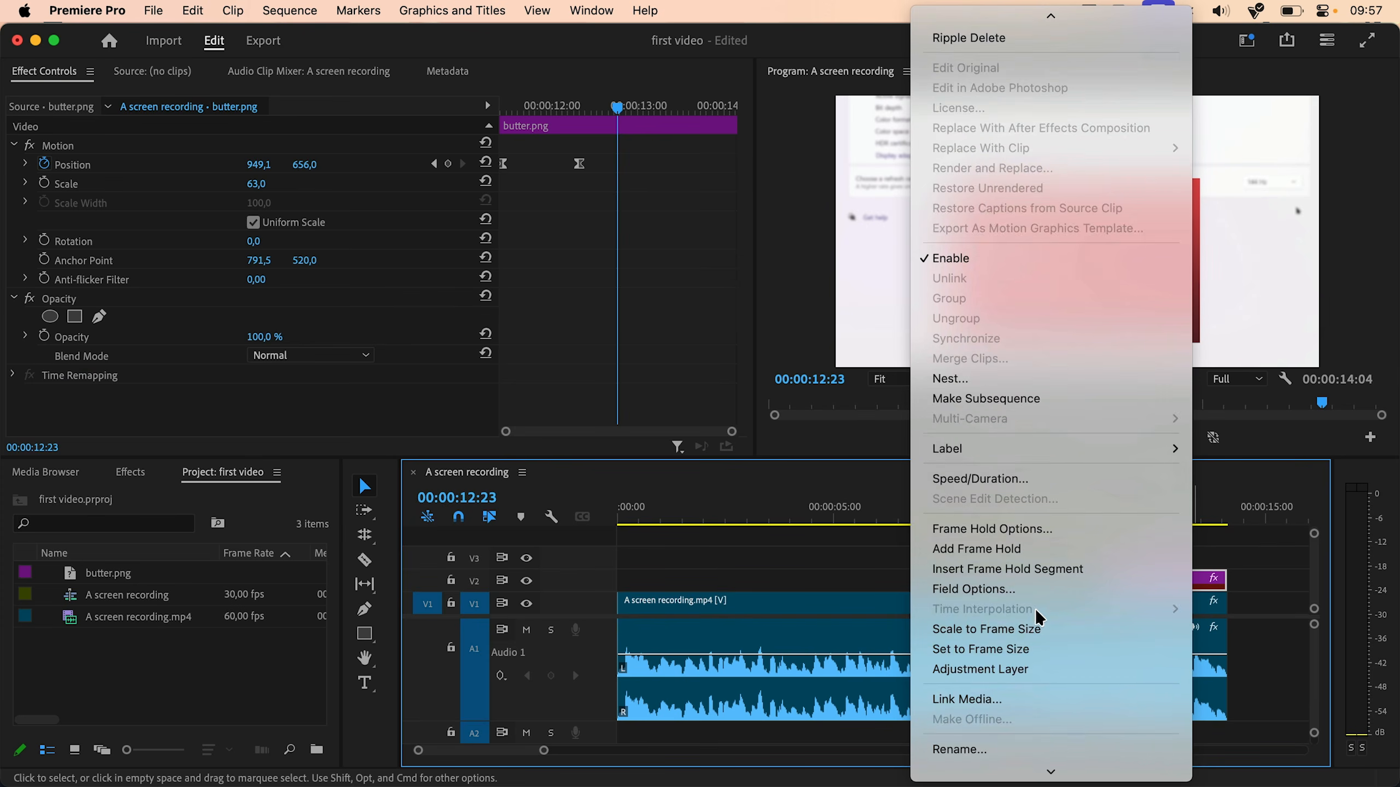
pyautogui.scroll(-1, 1038, 617)
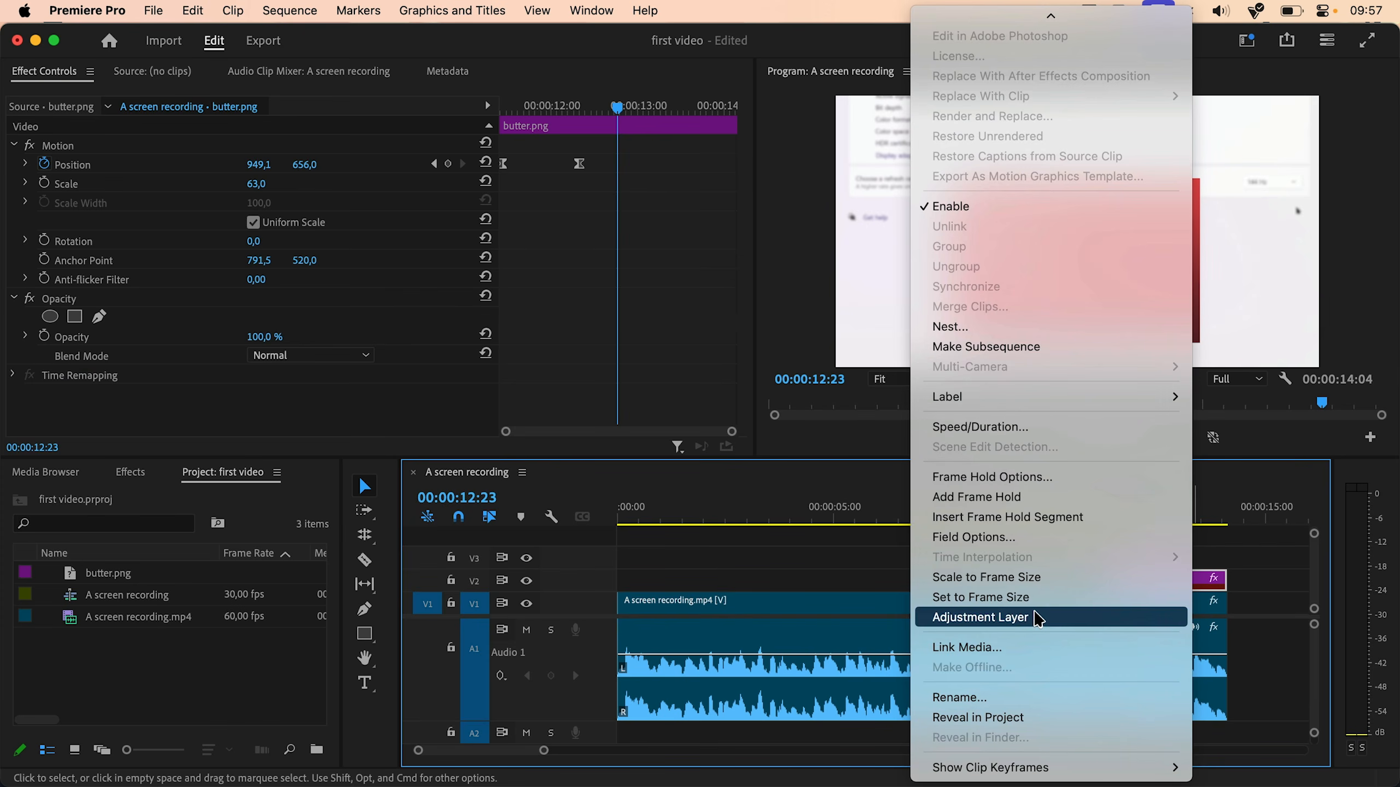
pyautogui.click(978, 657)
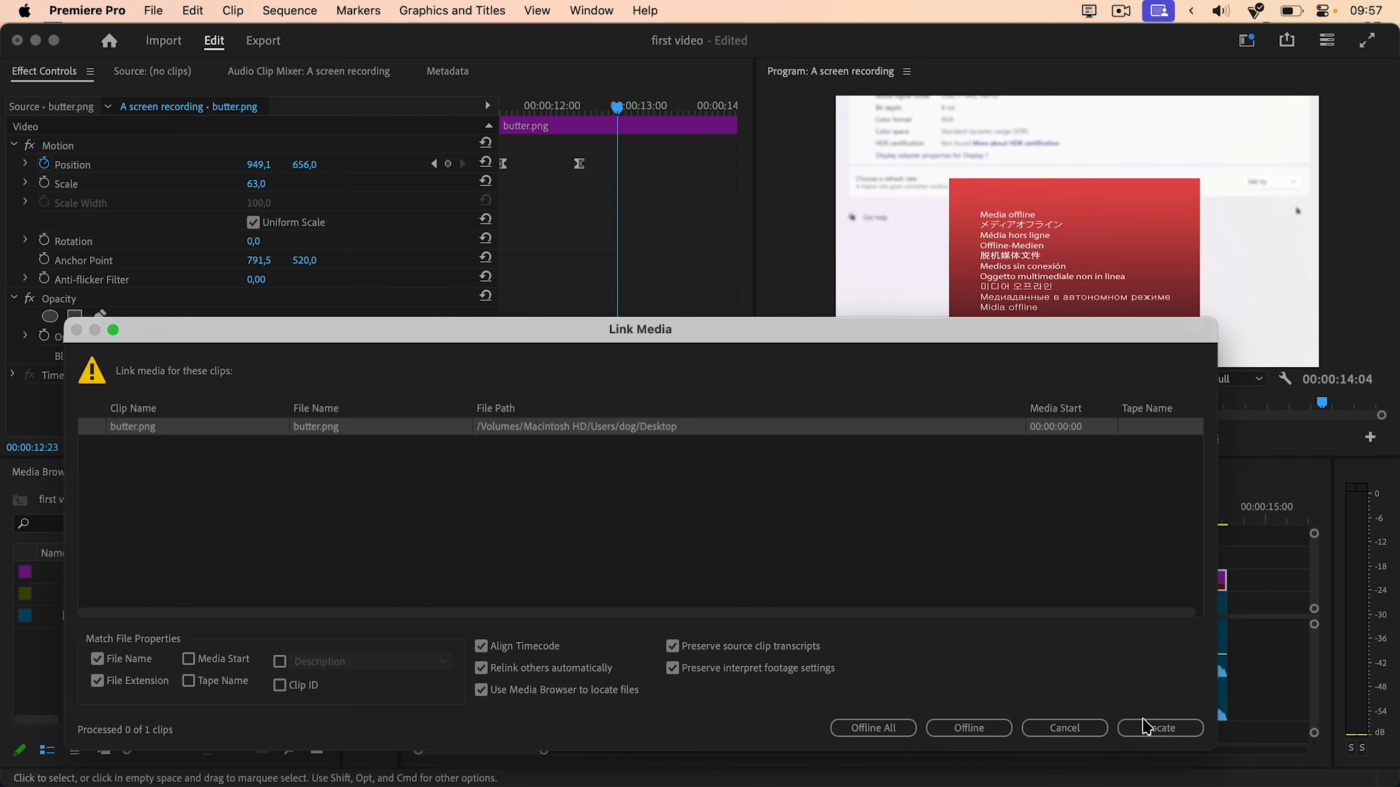
pyautogui.click(1157, 728)
pyautogui.click(1287, 764)
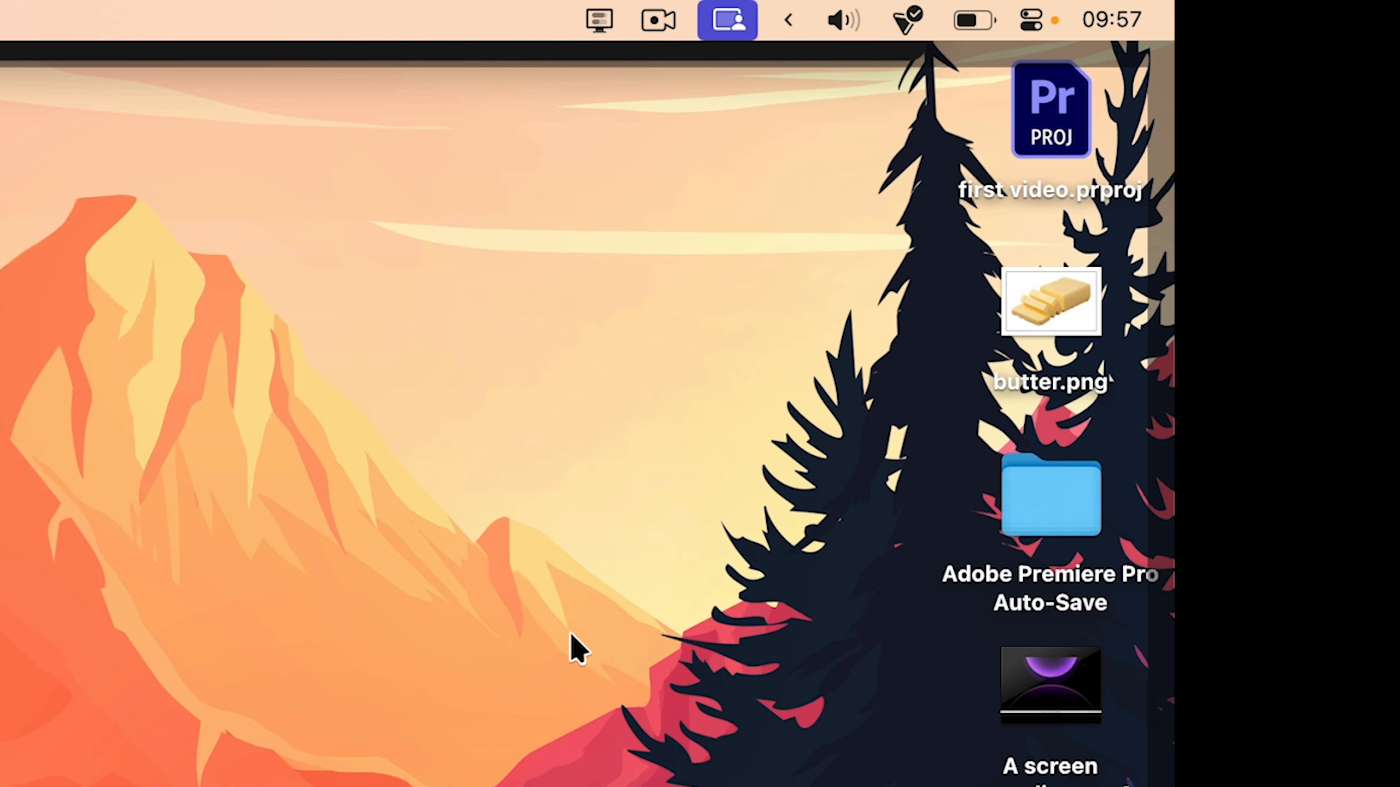
# Create a desktop folder named "1 - refresh rate" and move butter.png into it
pyautogui.press('super+shift+n')
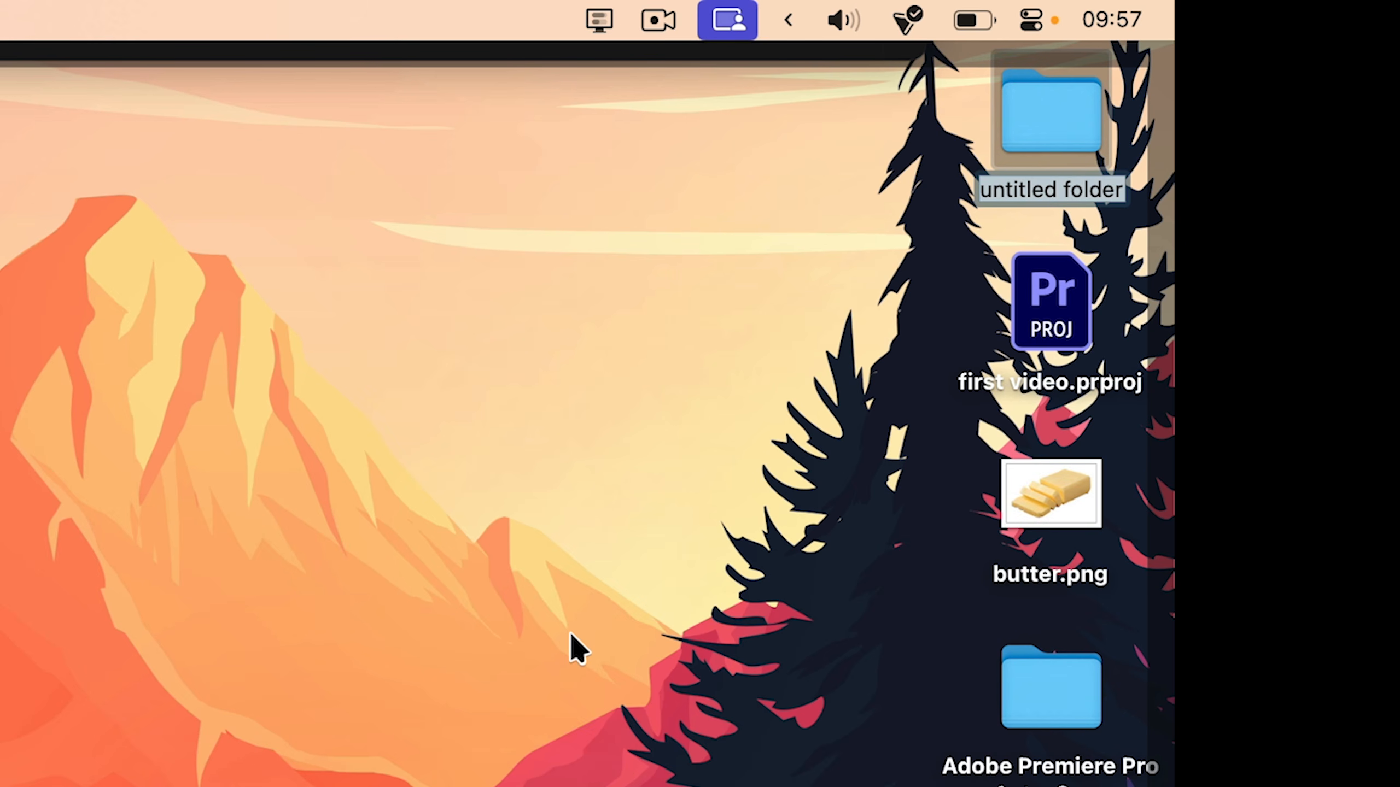
pyautogui.press('BackSpace')
pyautogui.write('1')
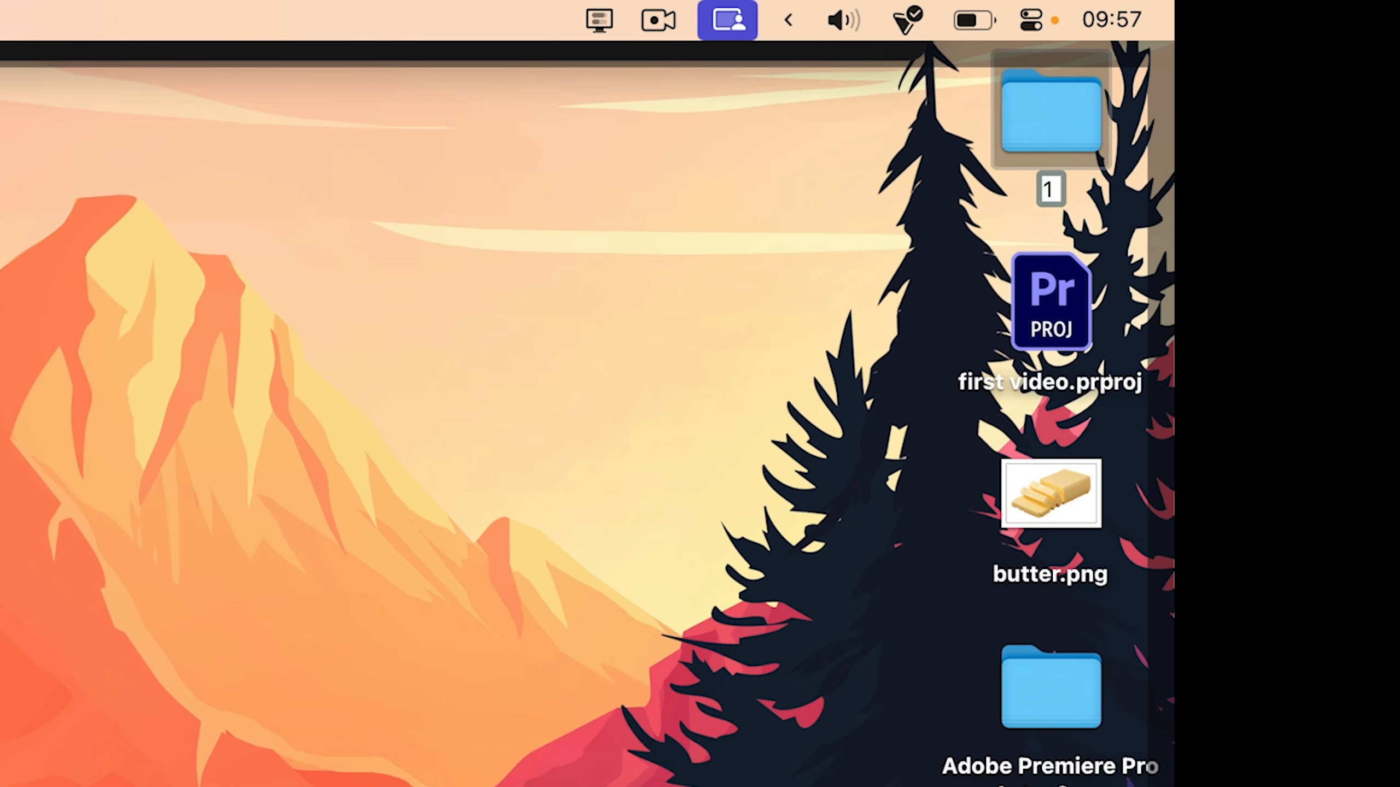
pyautogui.write(' - refresh ra')
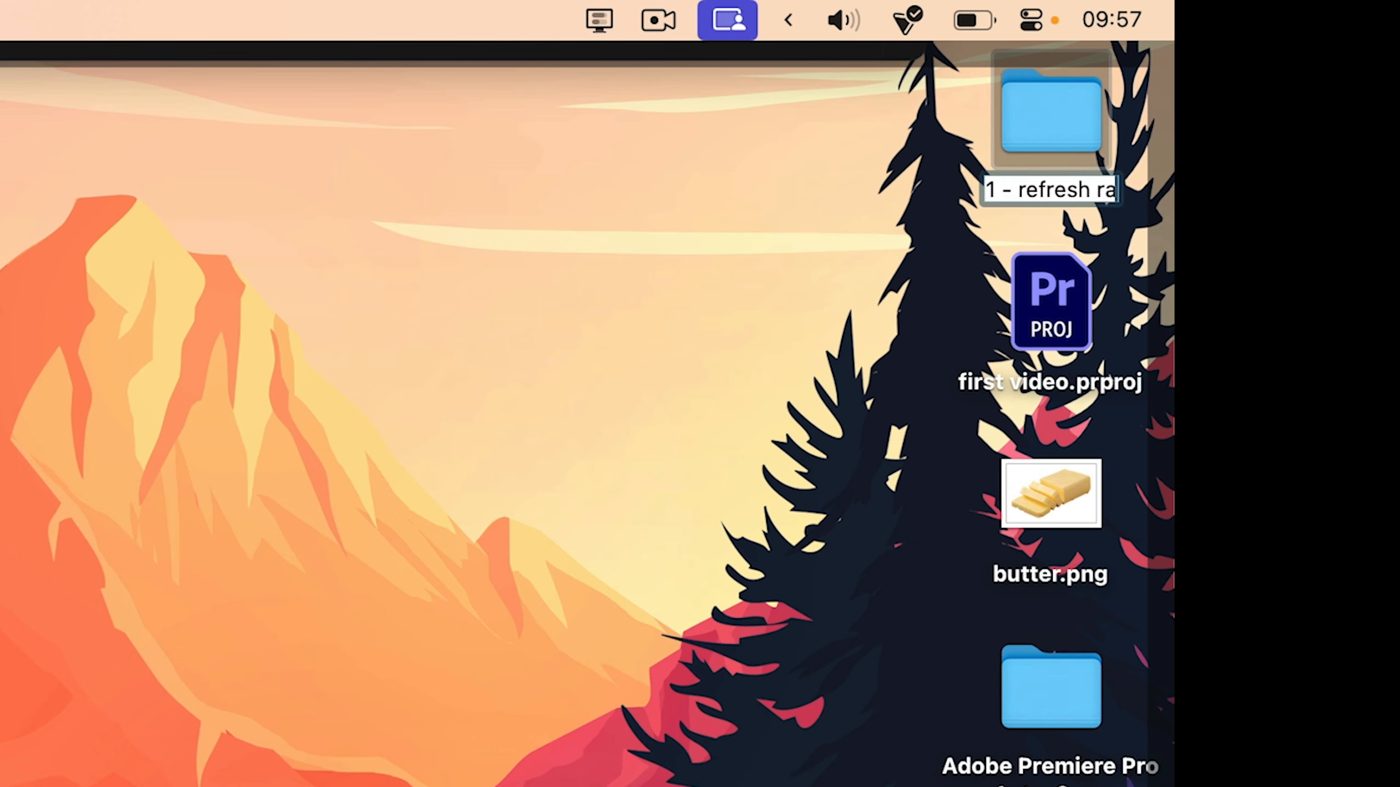
pyautogui.write('te')
pyautogui.press('Return')
pyautogui.moveTo(1051, 494); pyautogui.dragTo(1023, 138)
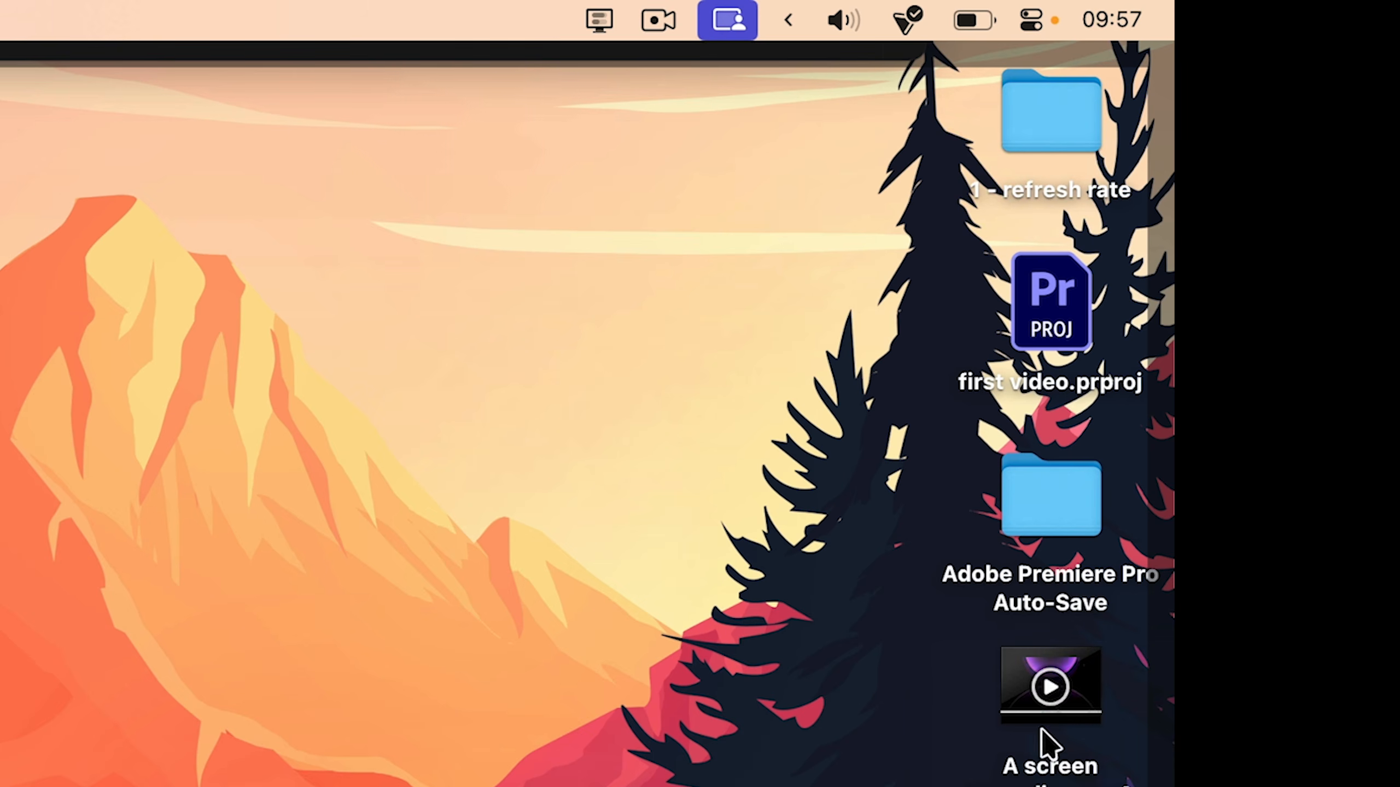
# Move the screen recording and first video.prproj into the "1 - refresh rate" desktop folder, and open that folder
pyautogui.moveTo(1049, 744); pyautogui.dragTo(1024, 133)
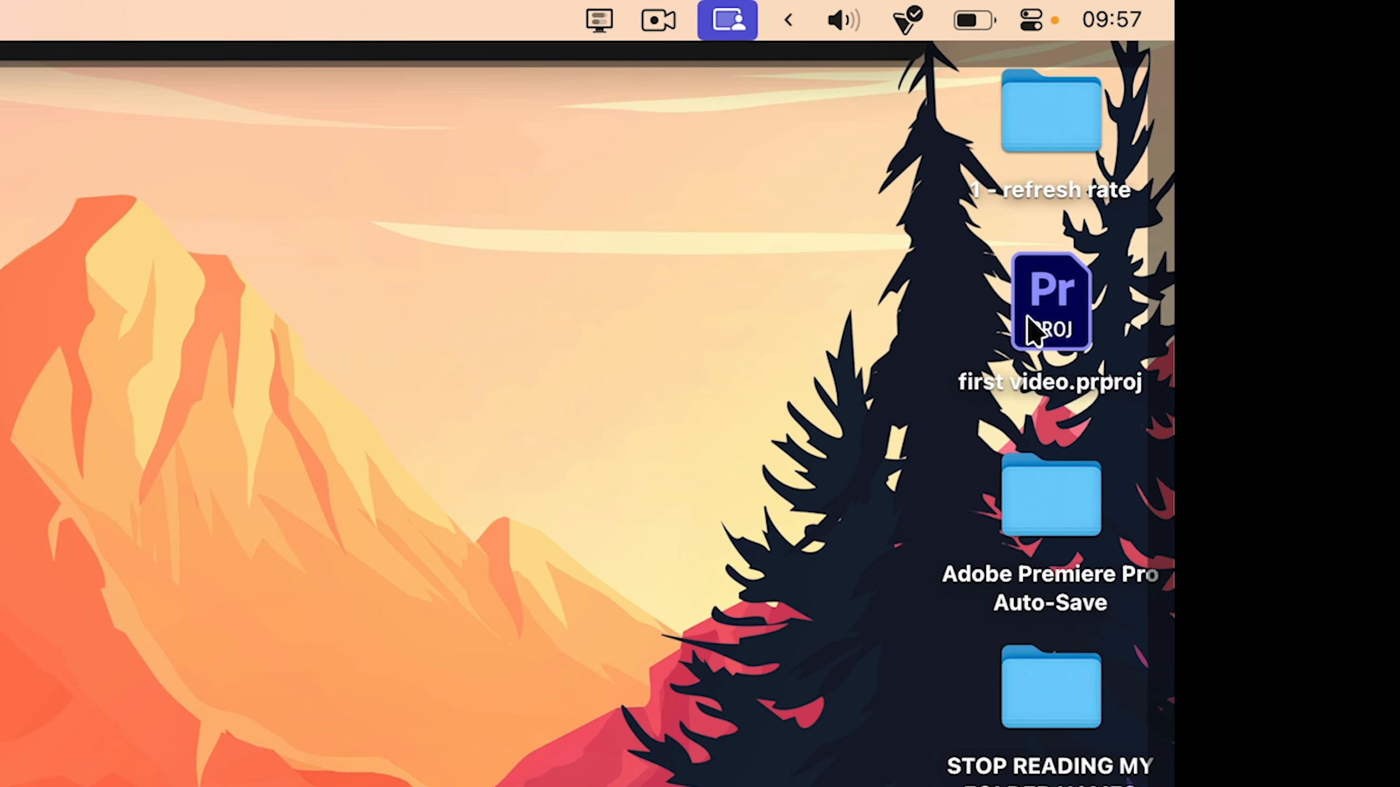
pyautogui.moveTo(1036, 328); pyautogui.dragTo(1040, 103)
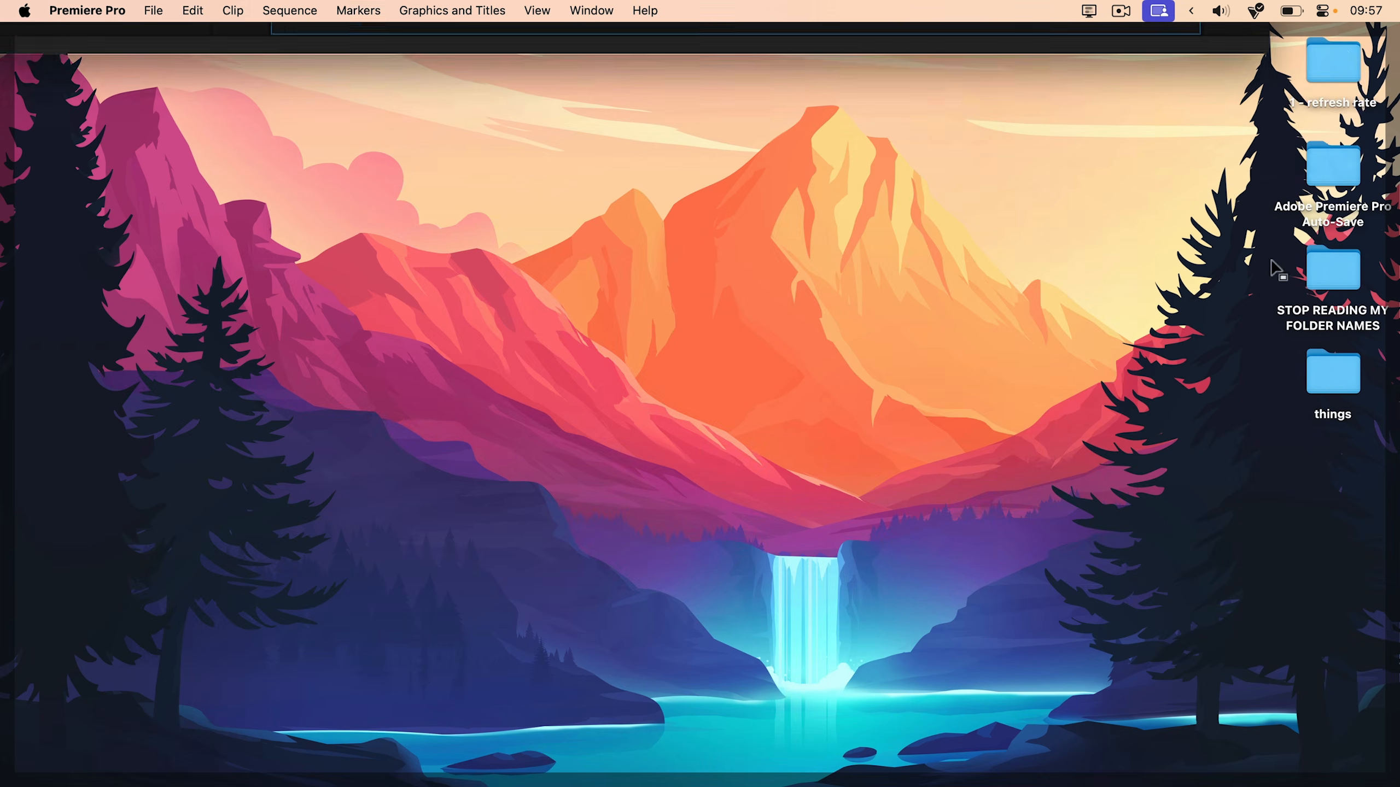
pyautogui.doubleClick(1332, 60)
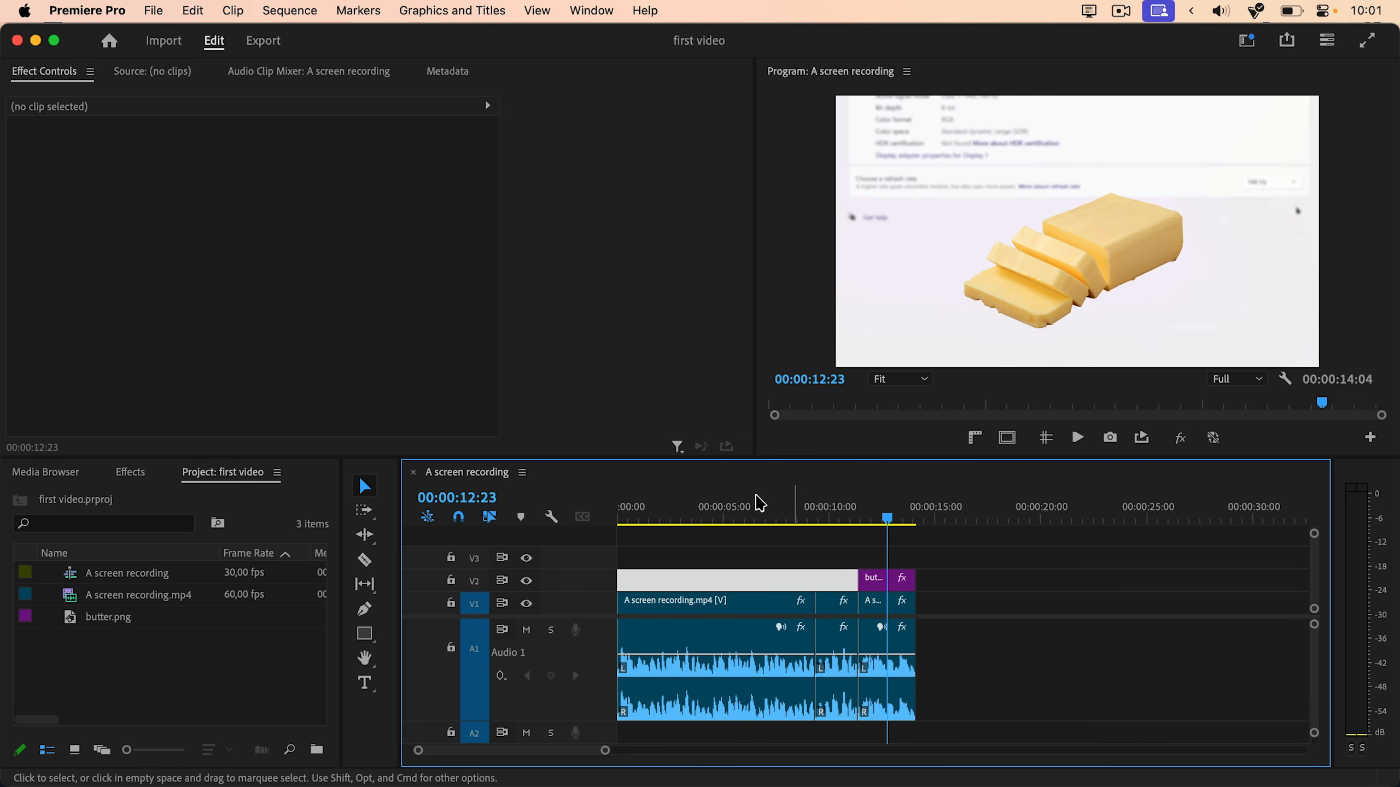
# Go to the project's export settings, expand the video options, and turn off metadata for the H.264 export
pyautogui.click(263, 42)
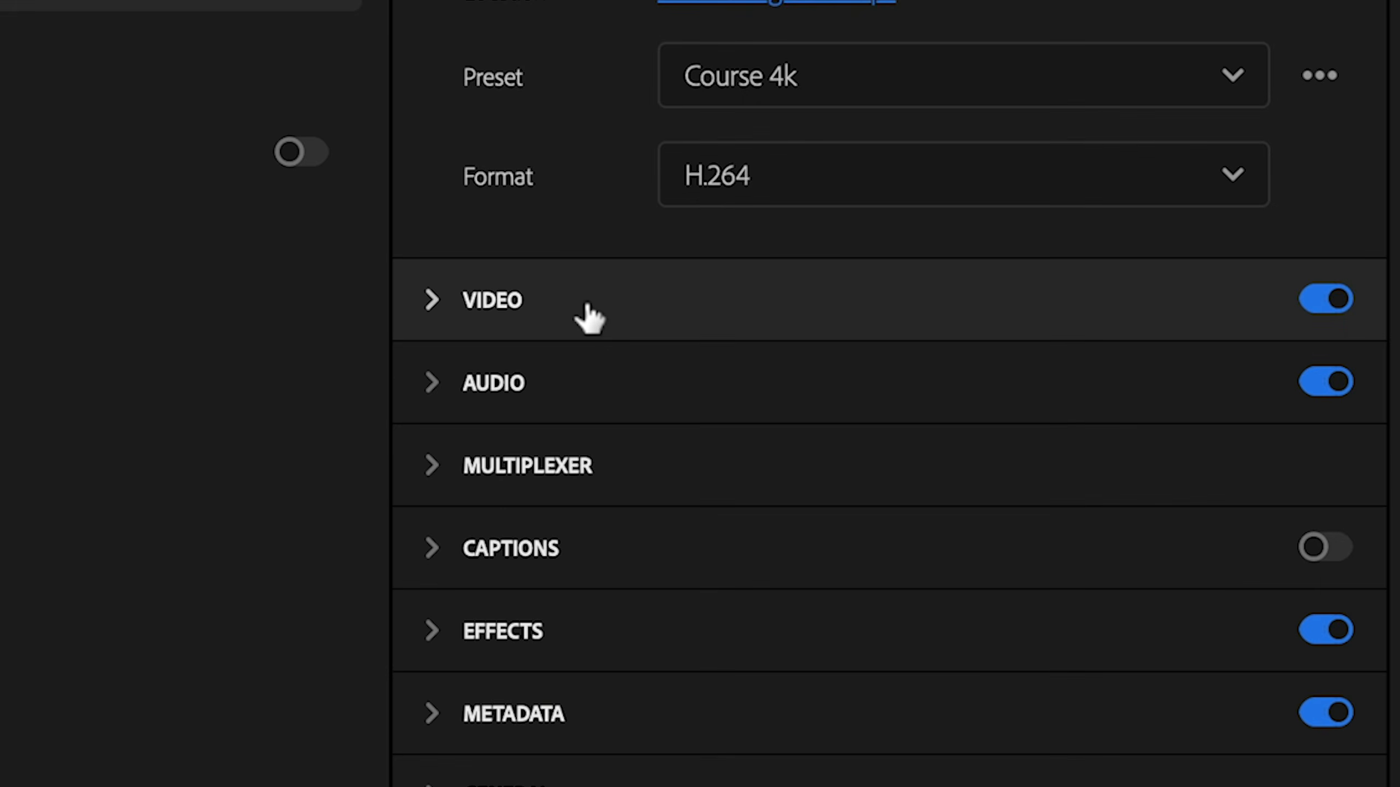
pyautogui.click(586, 306)
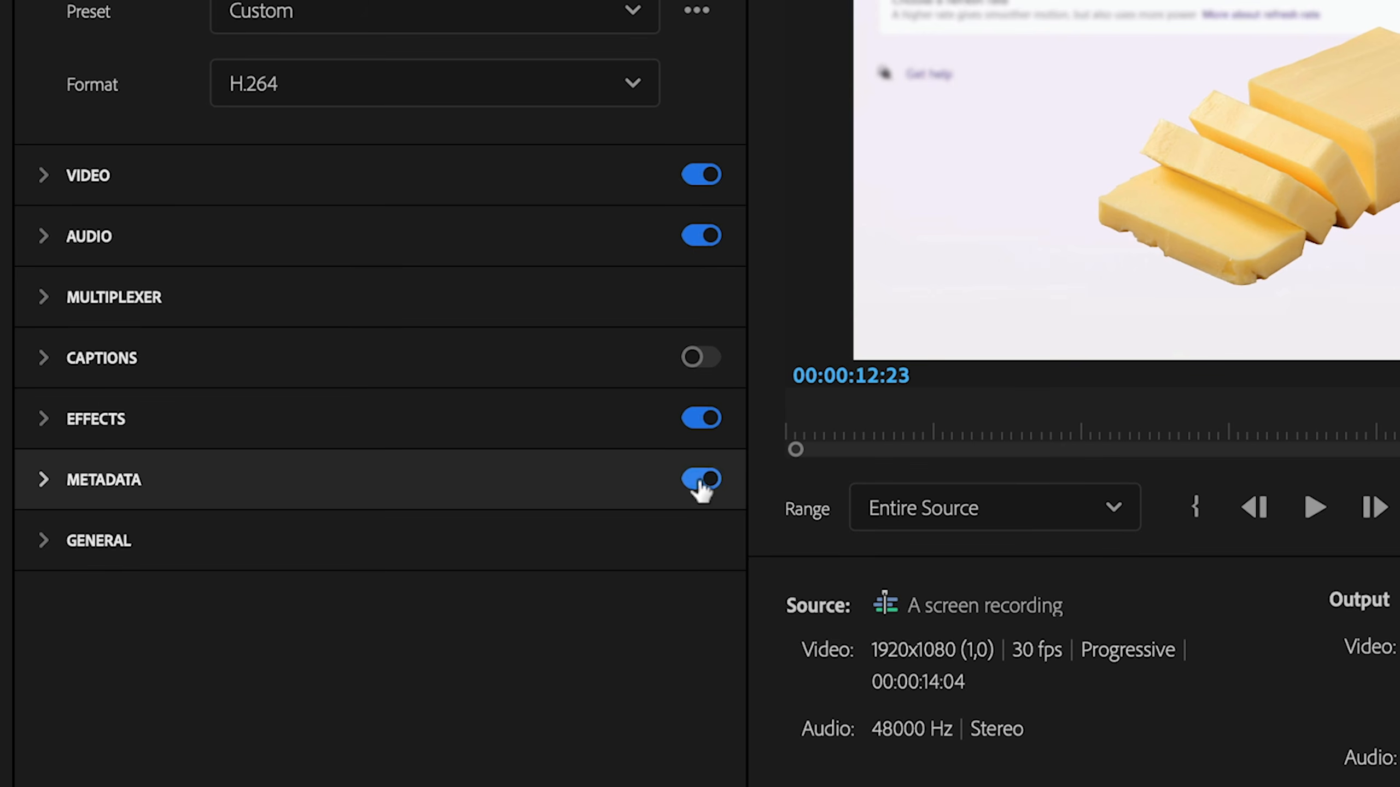
pyautogui.click(691, 485)
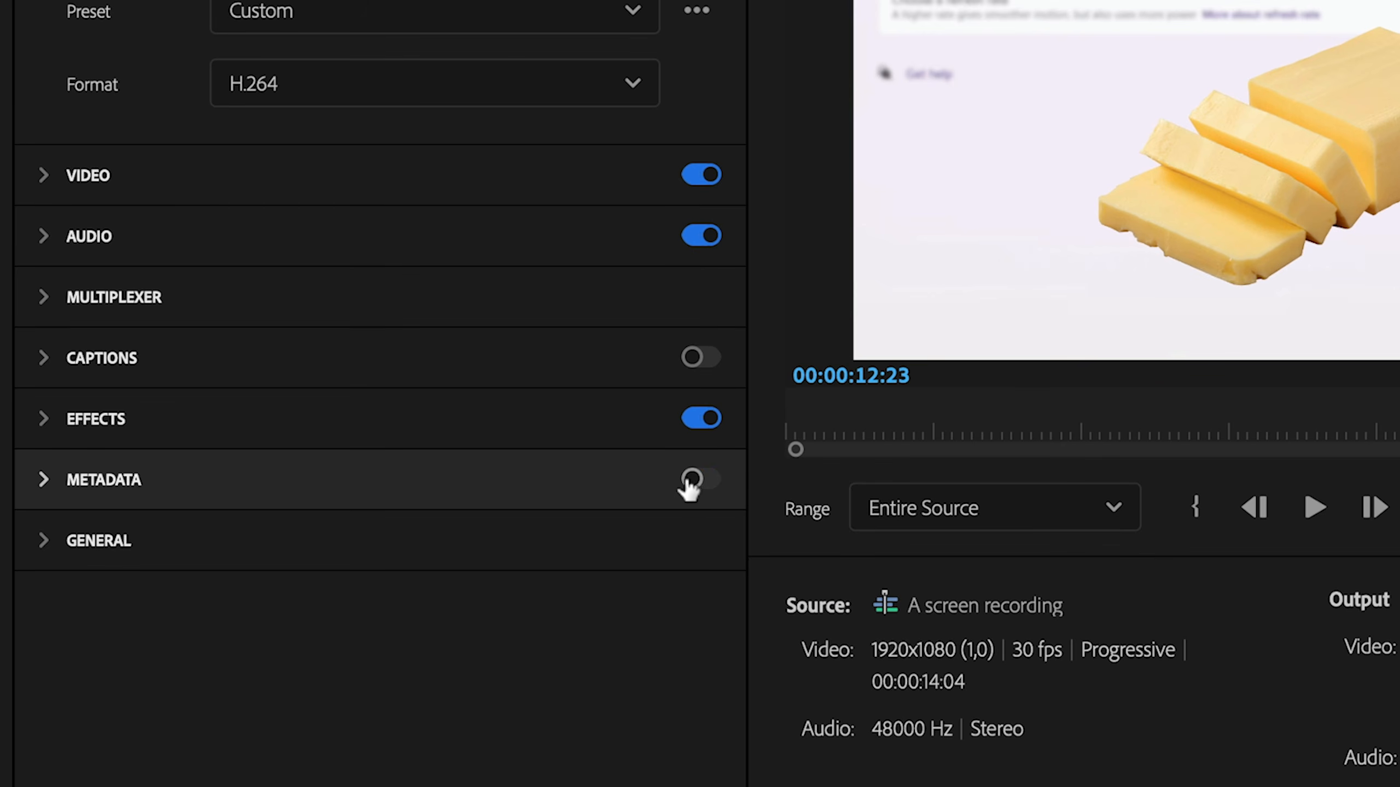
# Enable Loudness Normalization in the export effects and set its loudness standard to ITU BS.1770-3
pyautogui.click(350, 422)
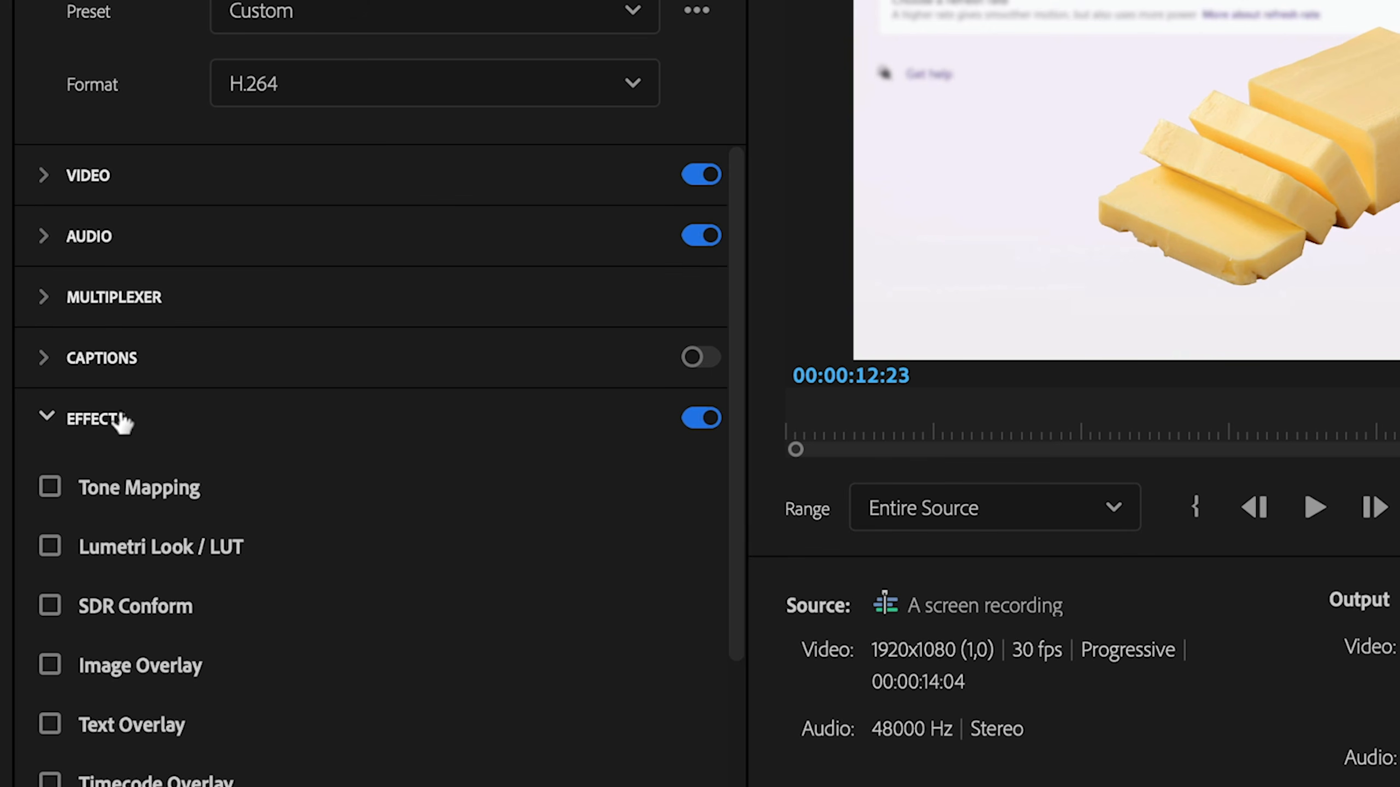
pyautogui.scroll(-4, 421, 344)
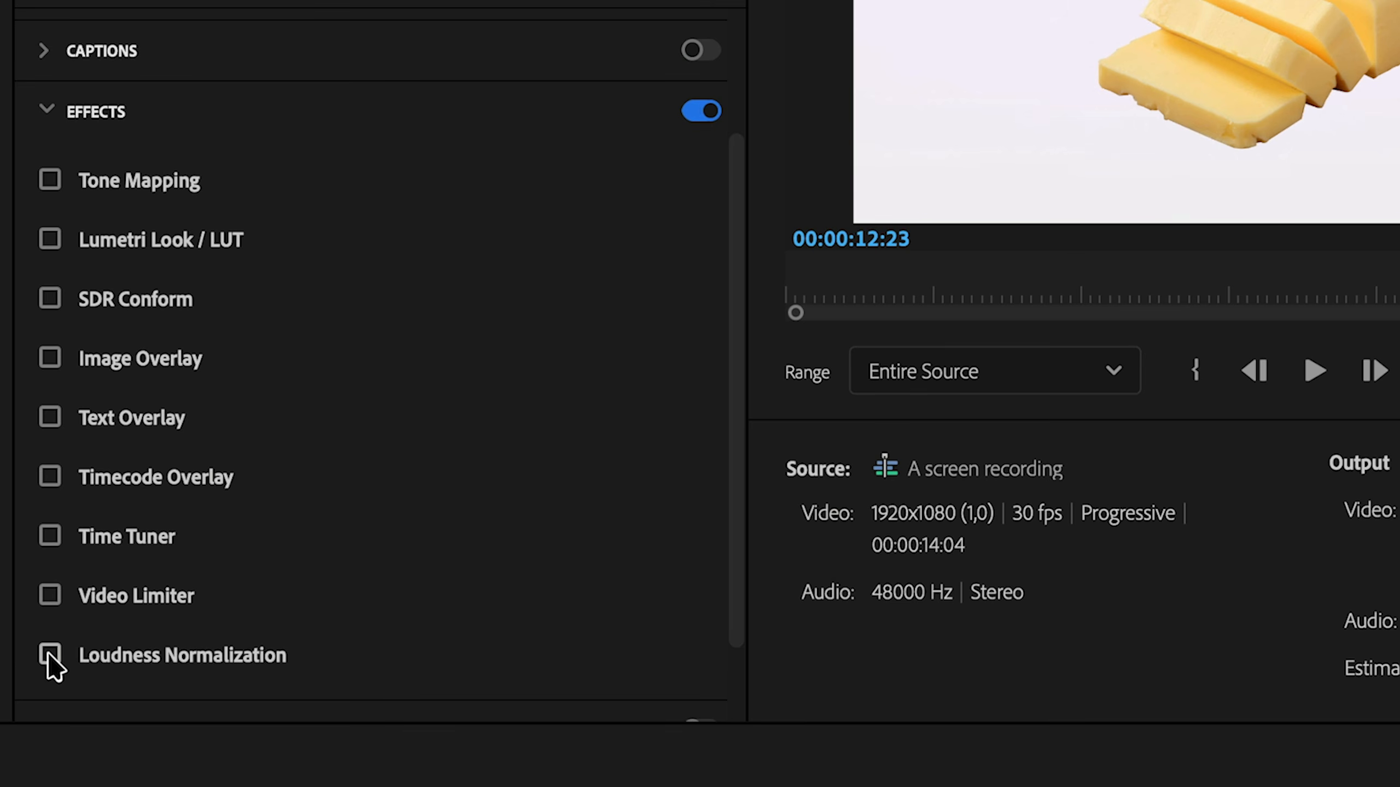
pyautogui.click(49, 656)
pyautogui.scroll(-5, 409, 554)
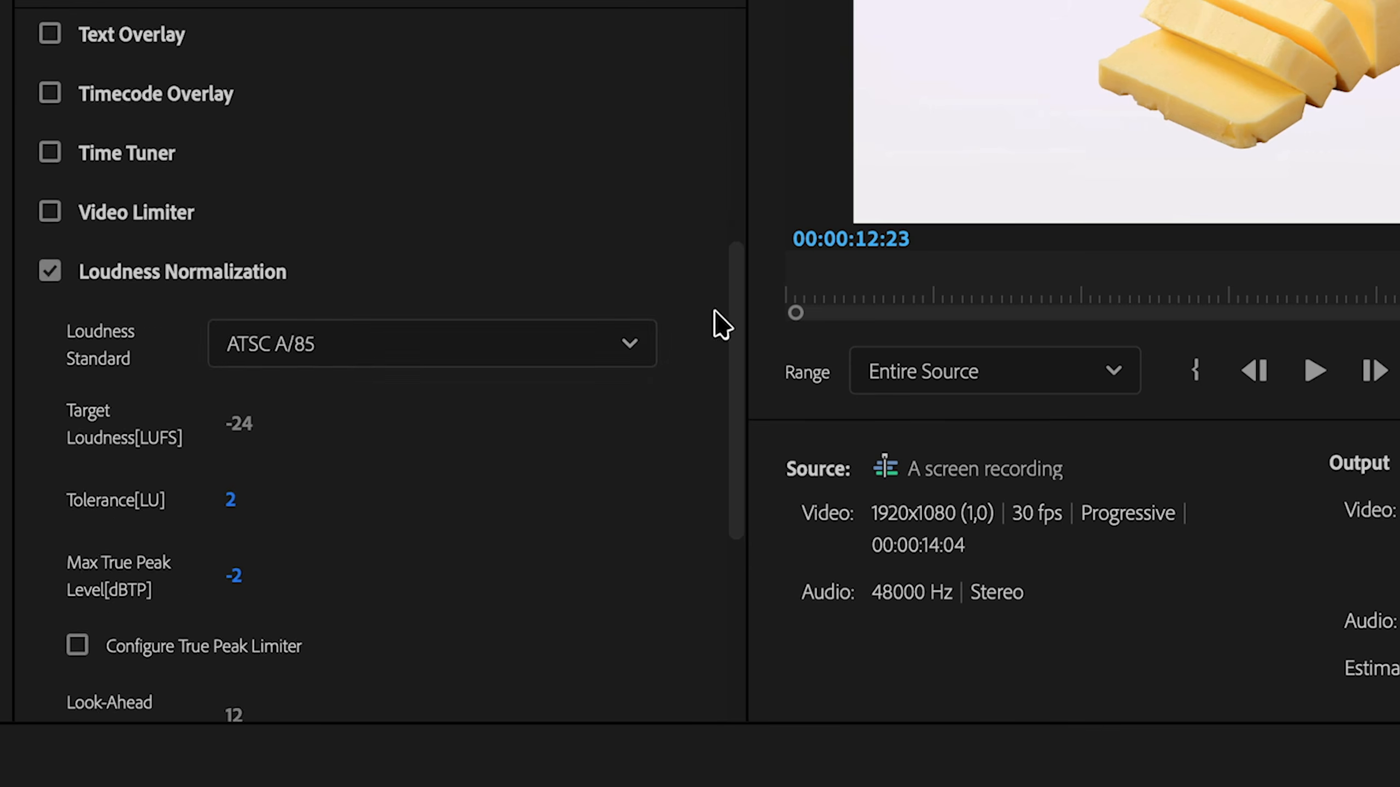
pyautogui.scroll(-4, 714, 312)
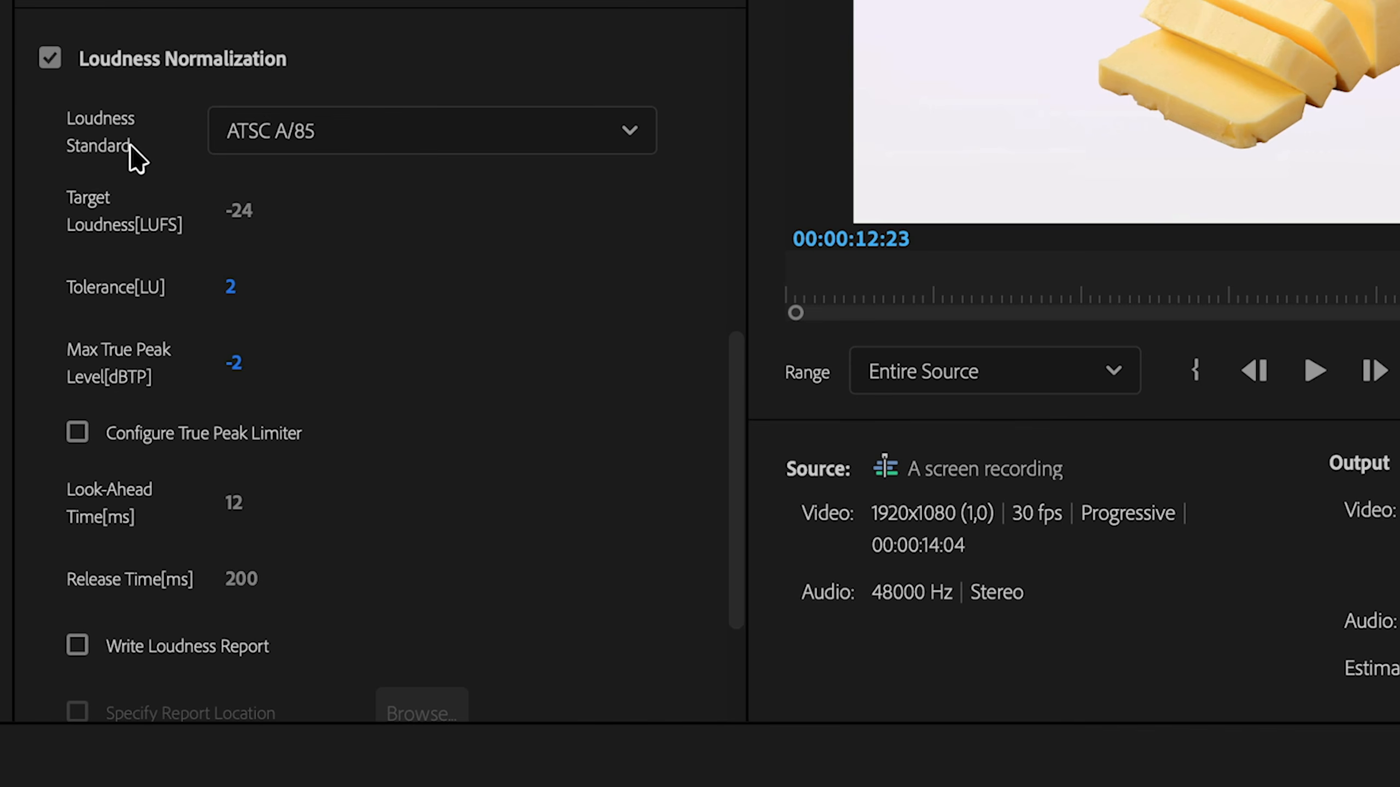
pyautogui.click(258, 142)
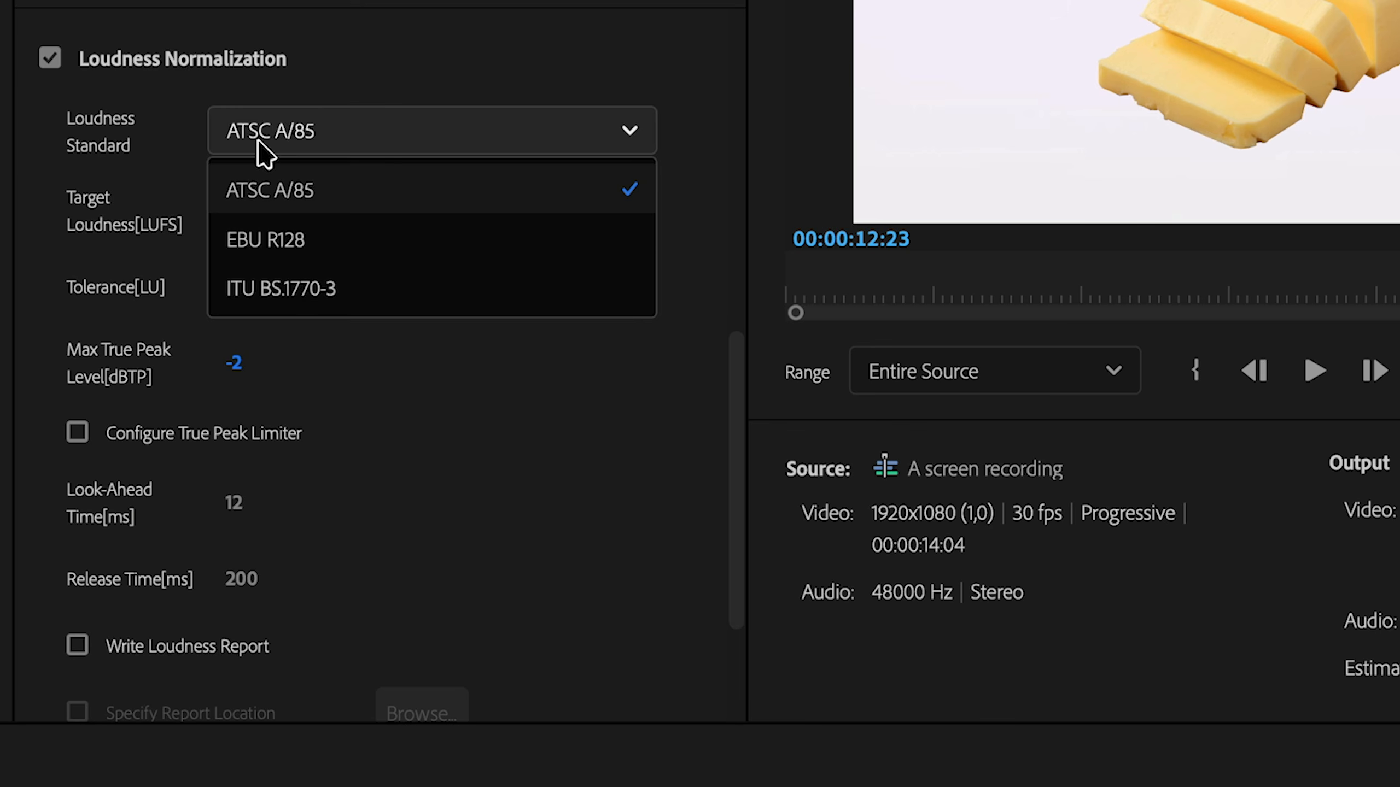
pyautogui.click(272, 292)
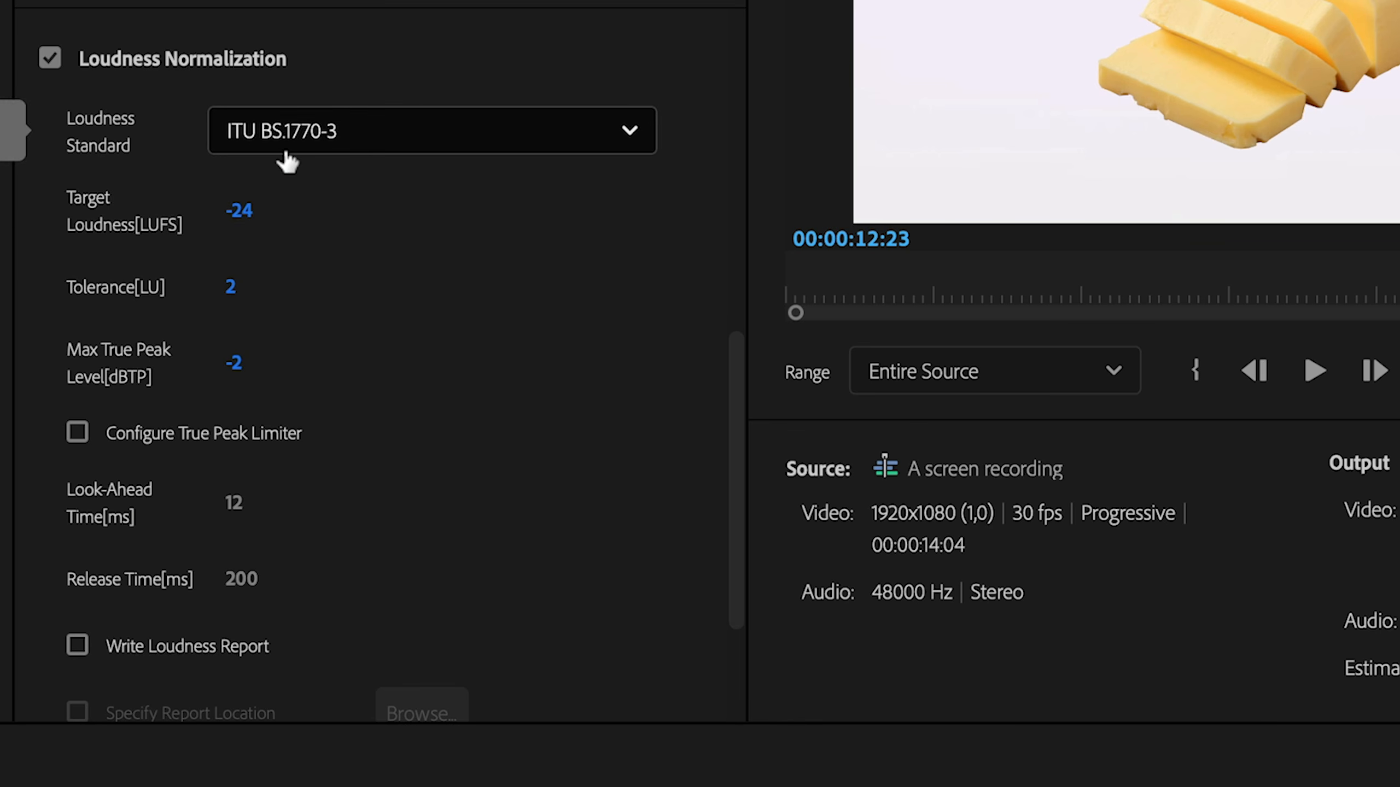
# Set the target loudness to -14 LUFS, the tolerance to 0 LU and the max true peak level to -1 dBTP
pyautogui.click(240, 212)
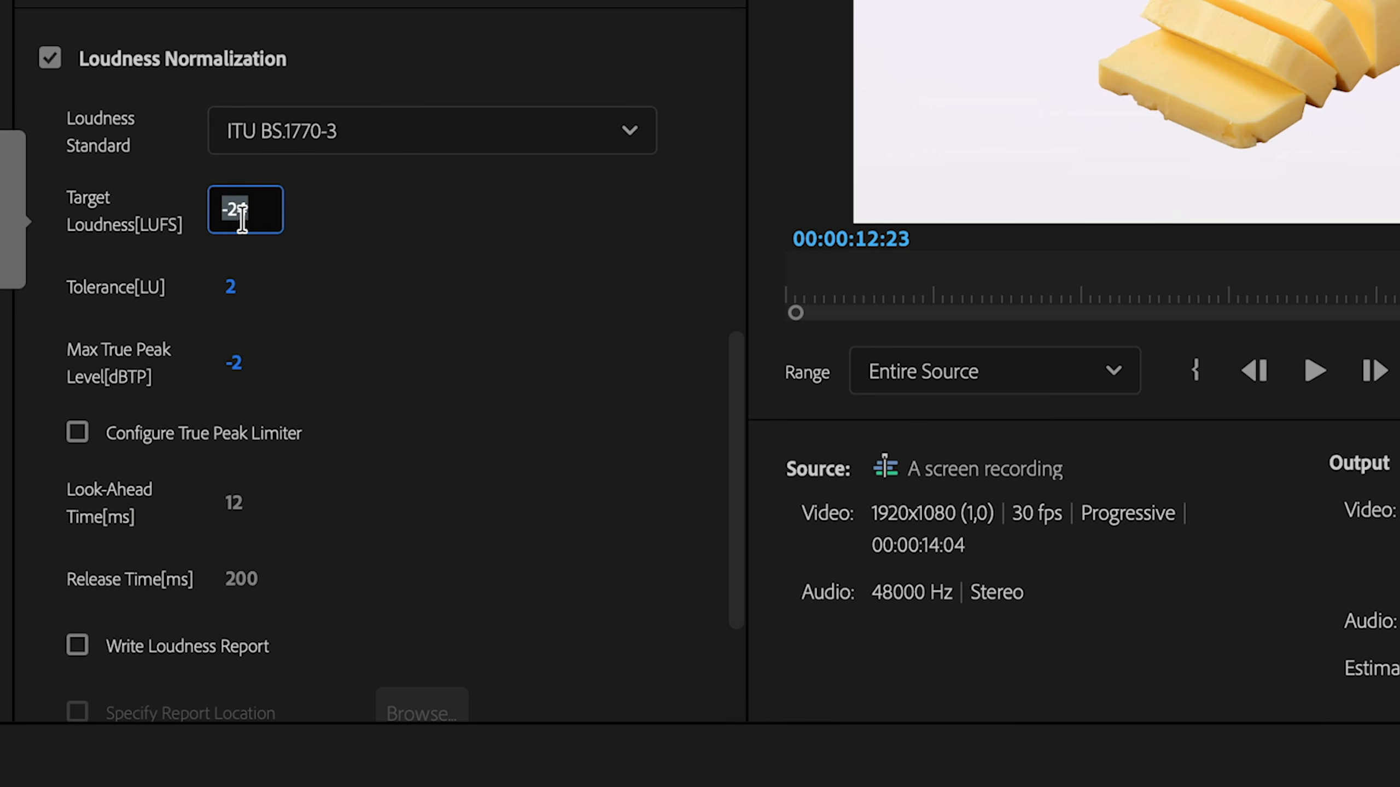
pyautogui.write('-14')
pyautogui.press('Tab')
pyautogui.write('0')
pyautogui.press('Return')
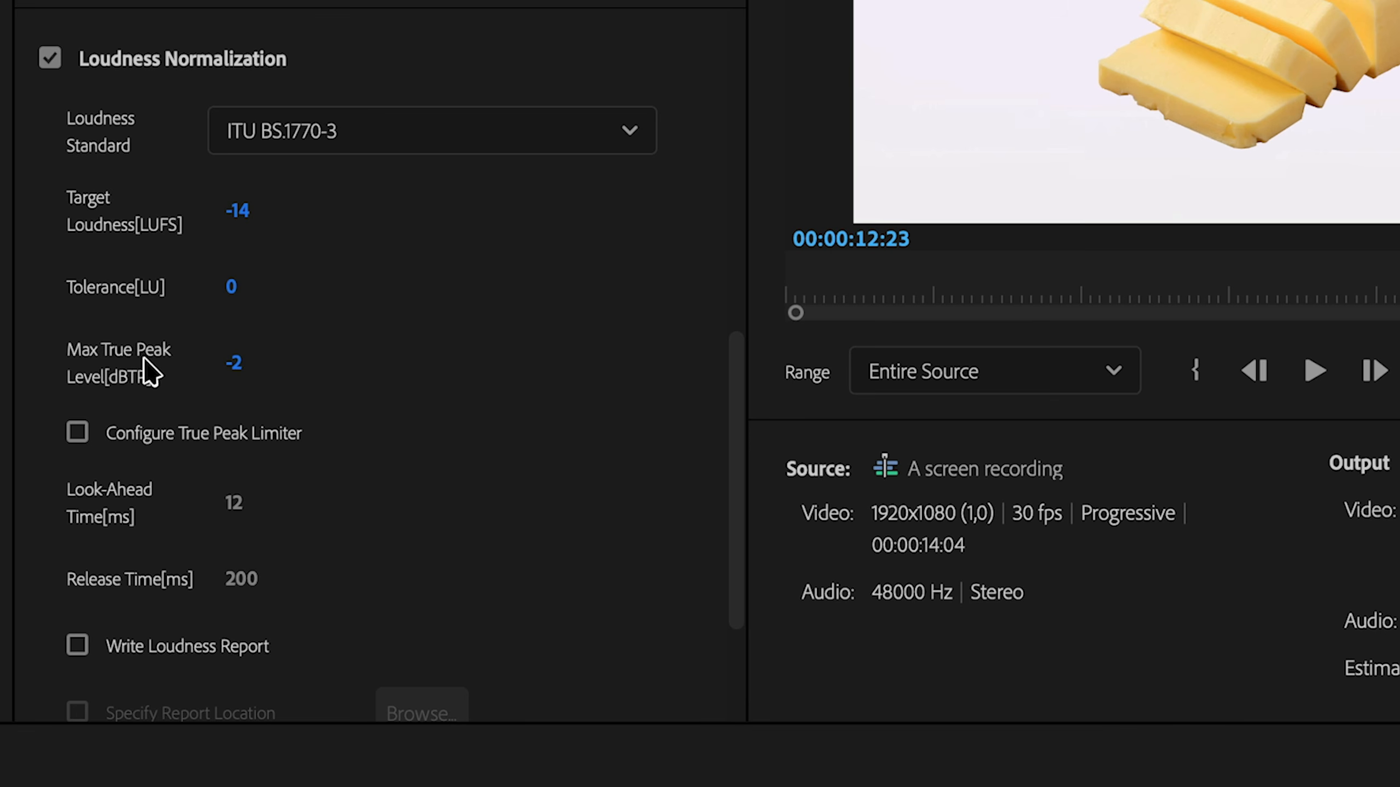
pyautogui.click(234, 364)
pyautogui.write('-1')
pyautogui.press('Return')
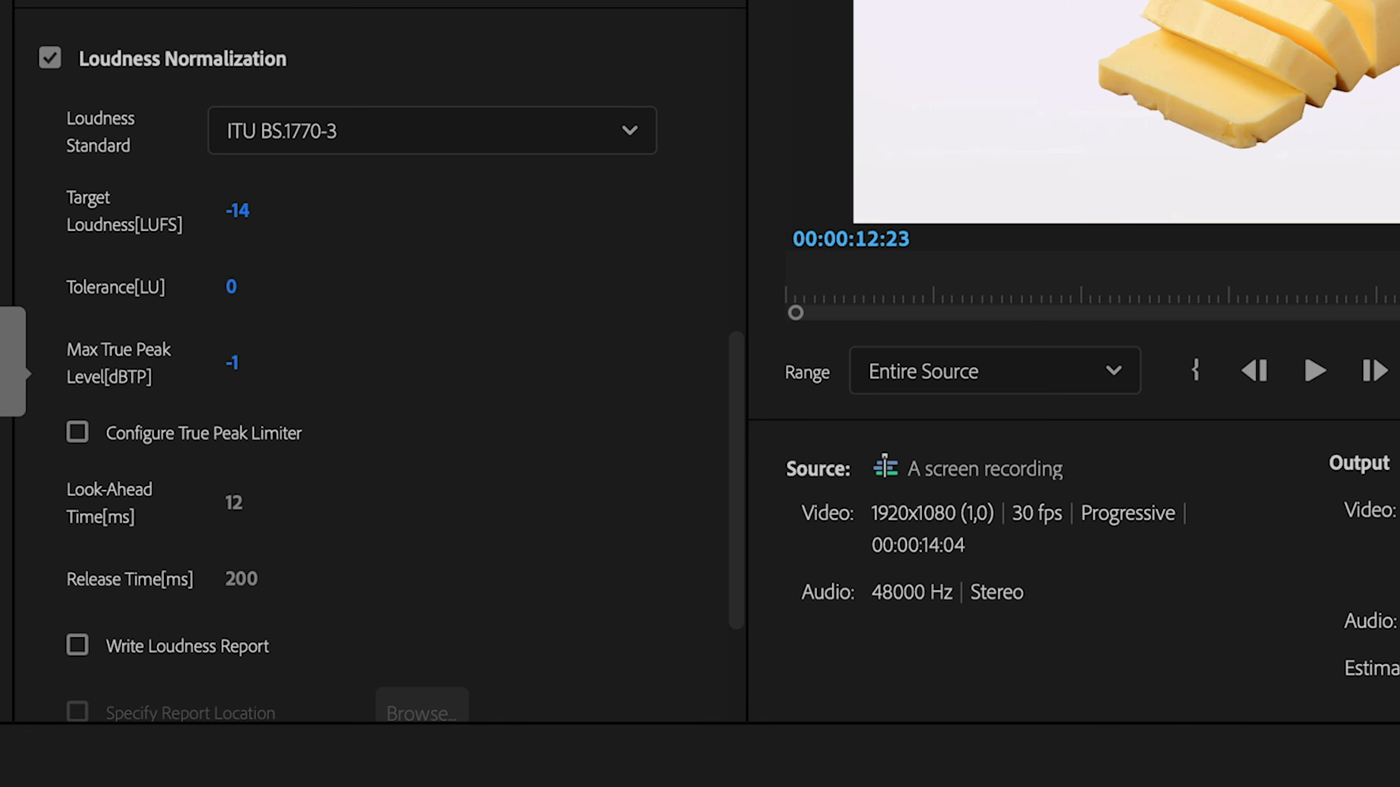
# Collapse the effects settings and export the video to the Desktop as refresh rate.mp4
pyautogui.scroll(-4, 437, 322)
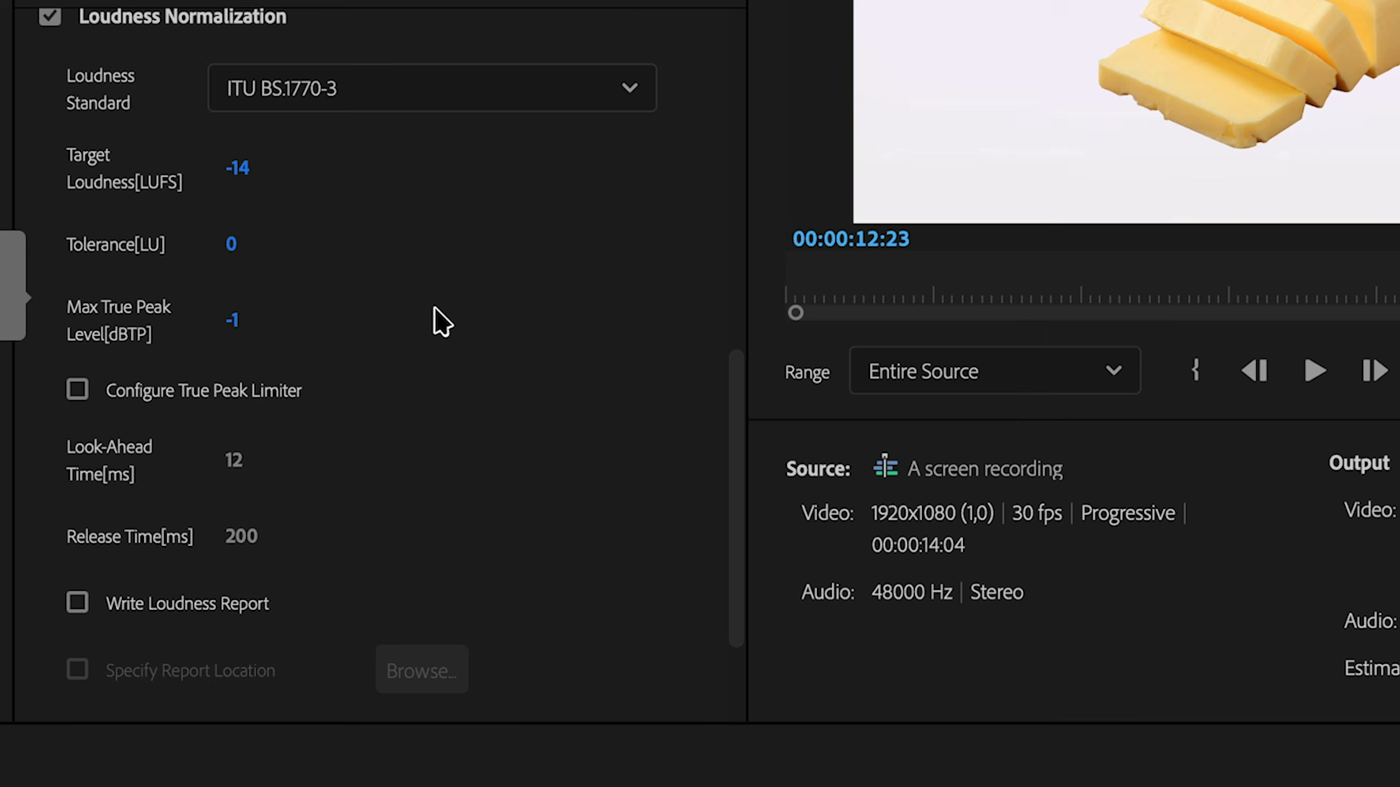
pyautogui.scroll(15, 579, 528)
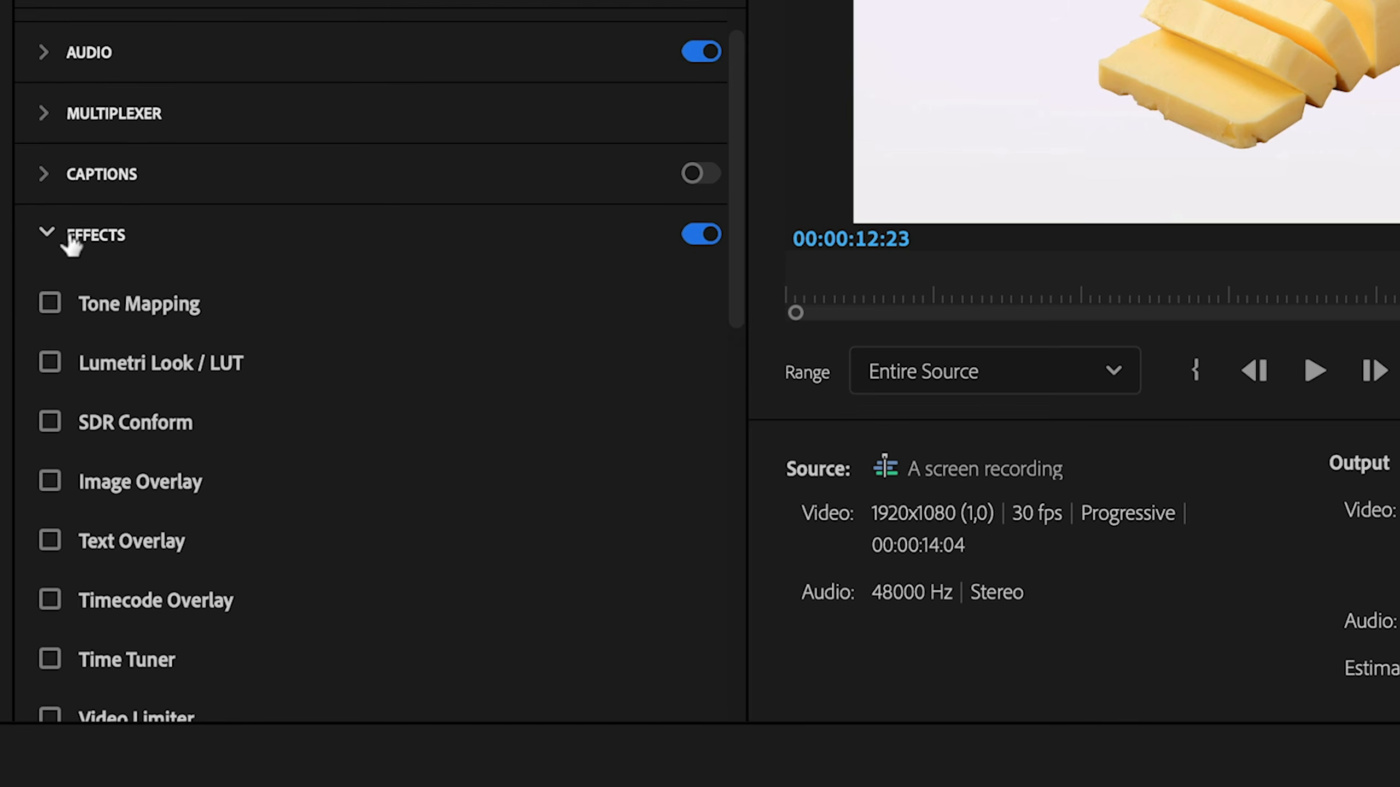
pyautogui.click(71, 246)
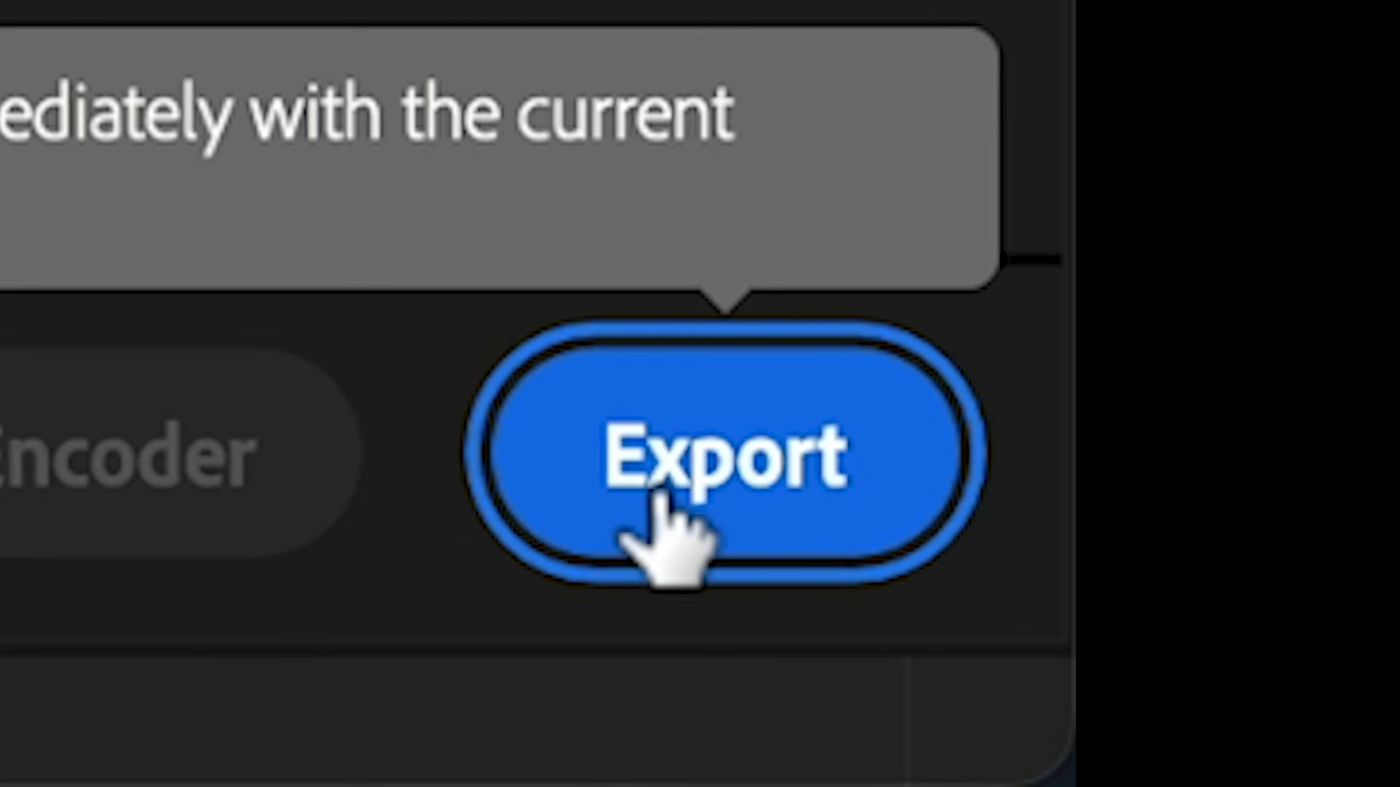
pyautogui.click(664, 494)
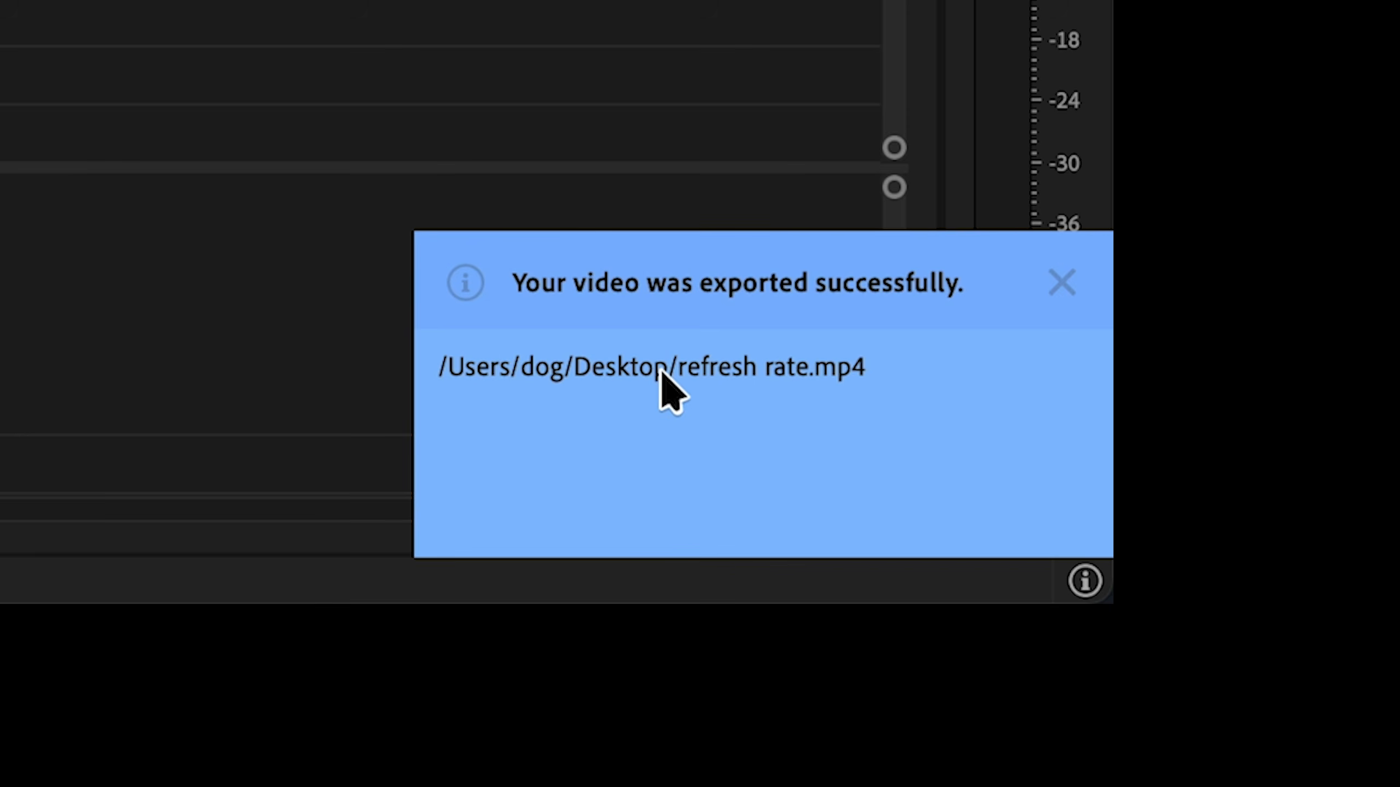
# Reopen the export settings, check the output location in the save dialog, and cancel it
pyautogui.click(269, 85)
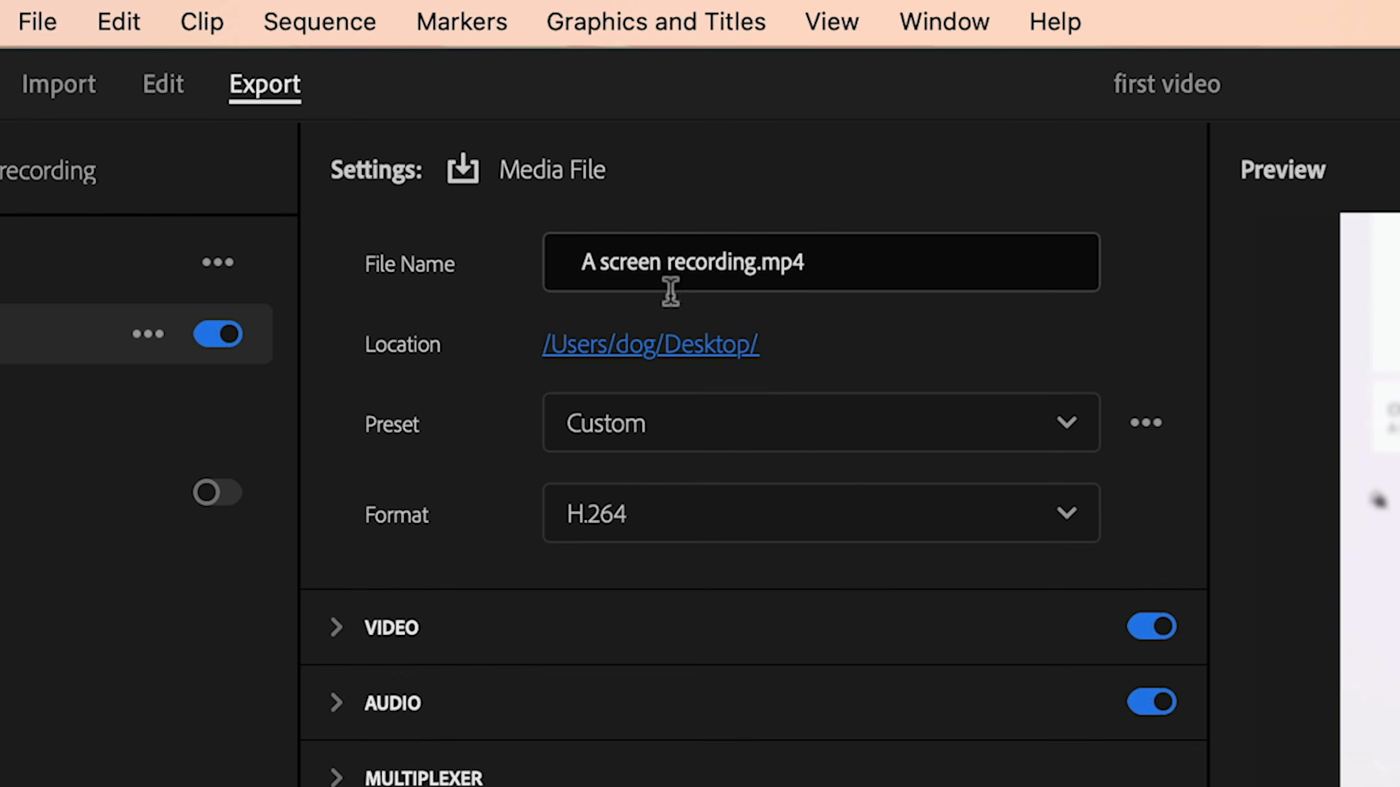
pyautogui.click(635, 356)
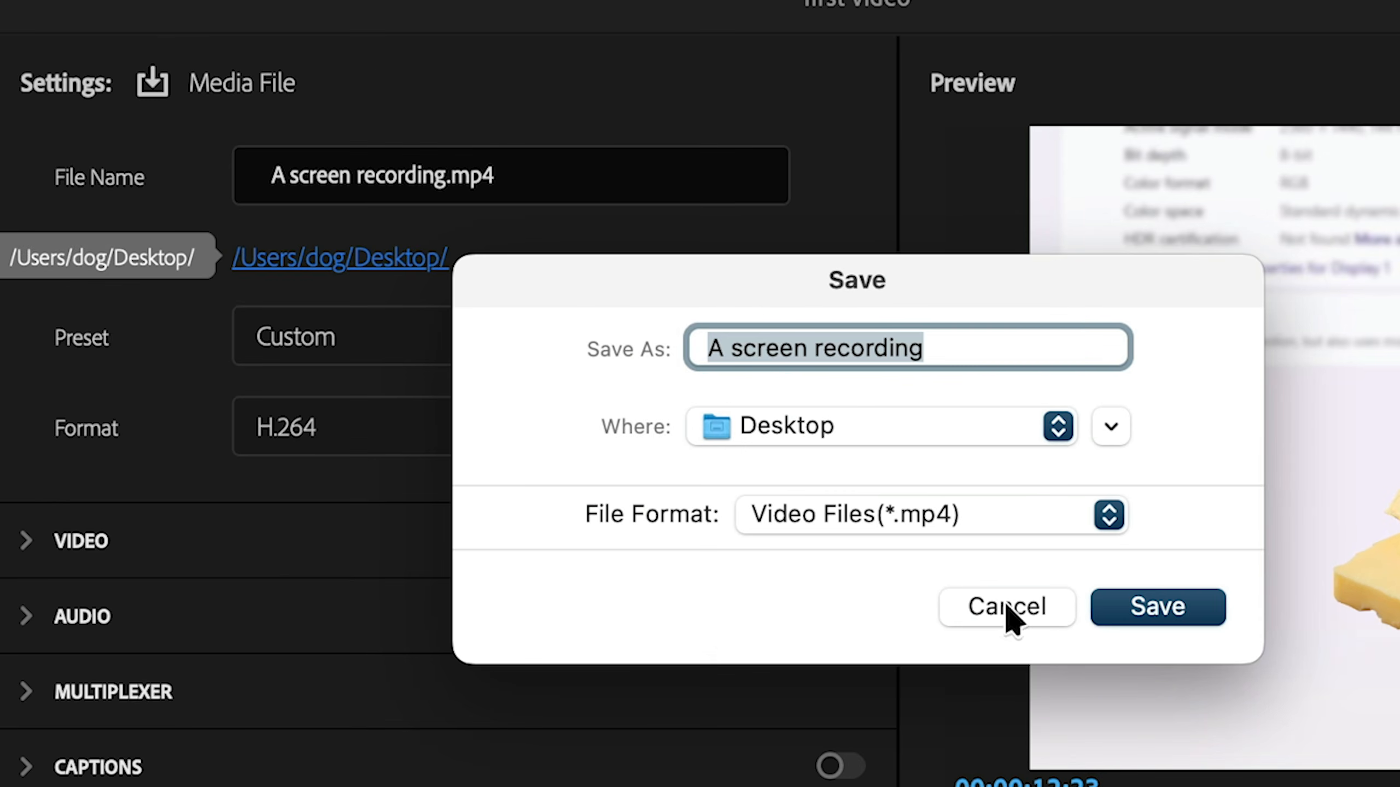
pyautogui.click(1006, 607)
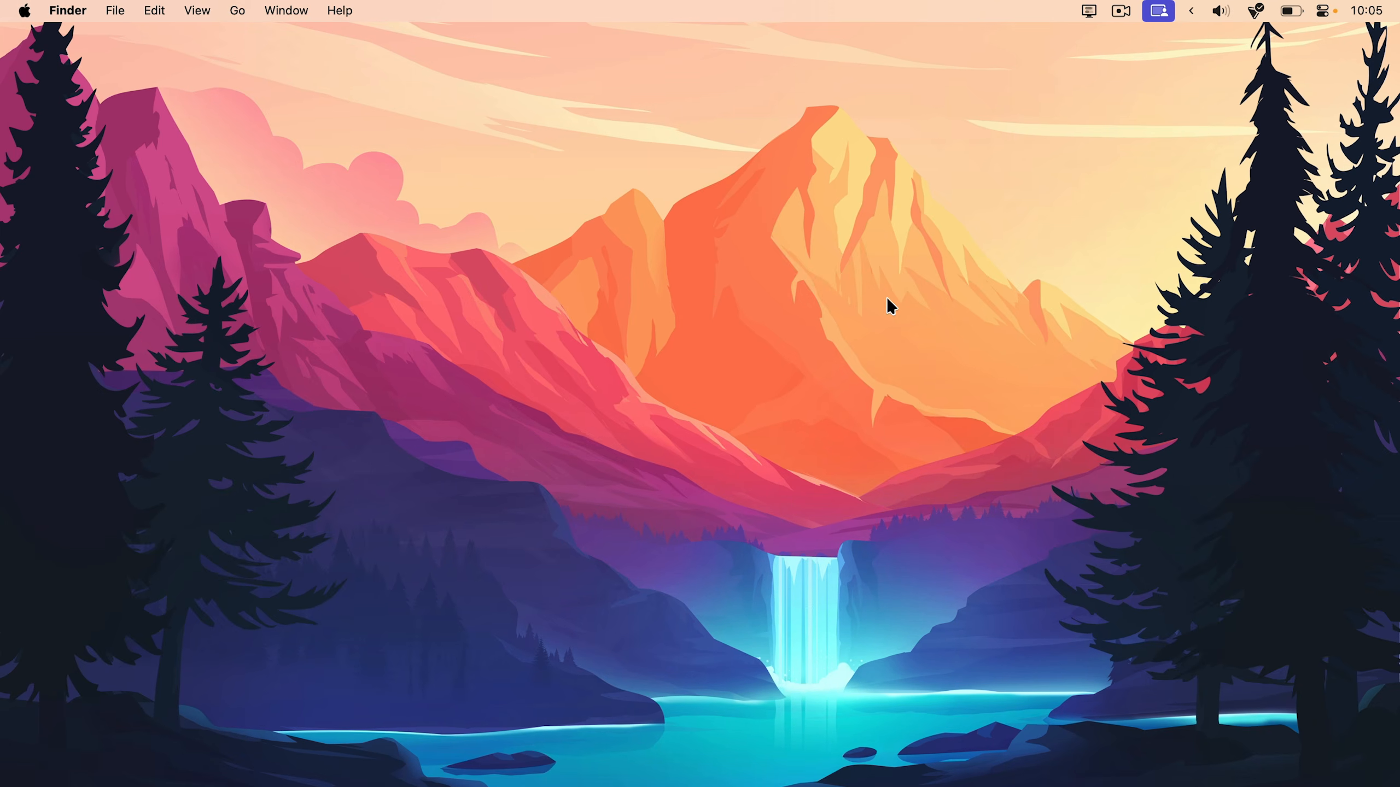
# Show the desktop and play the exported refresh rate.mp4 in a quick preview
pyautogui.click(976, 316)
pyautogui.click(1330, 104)
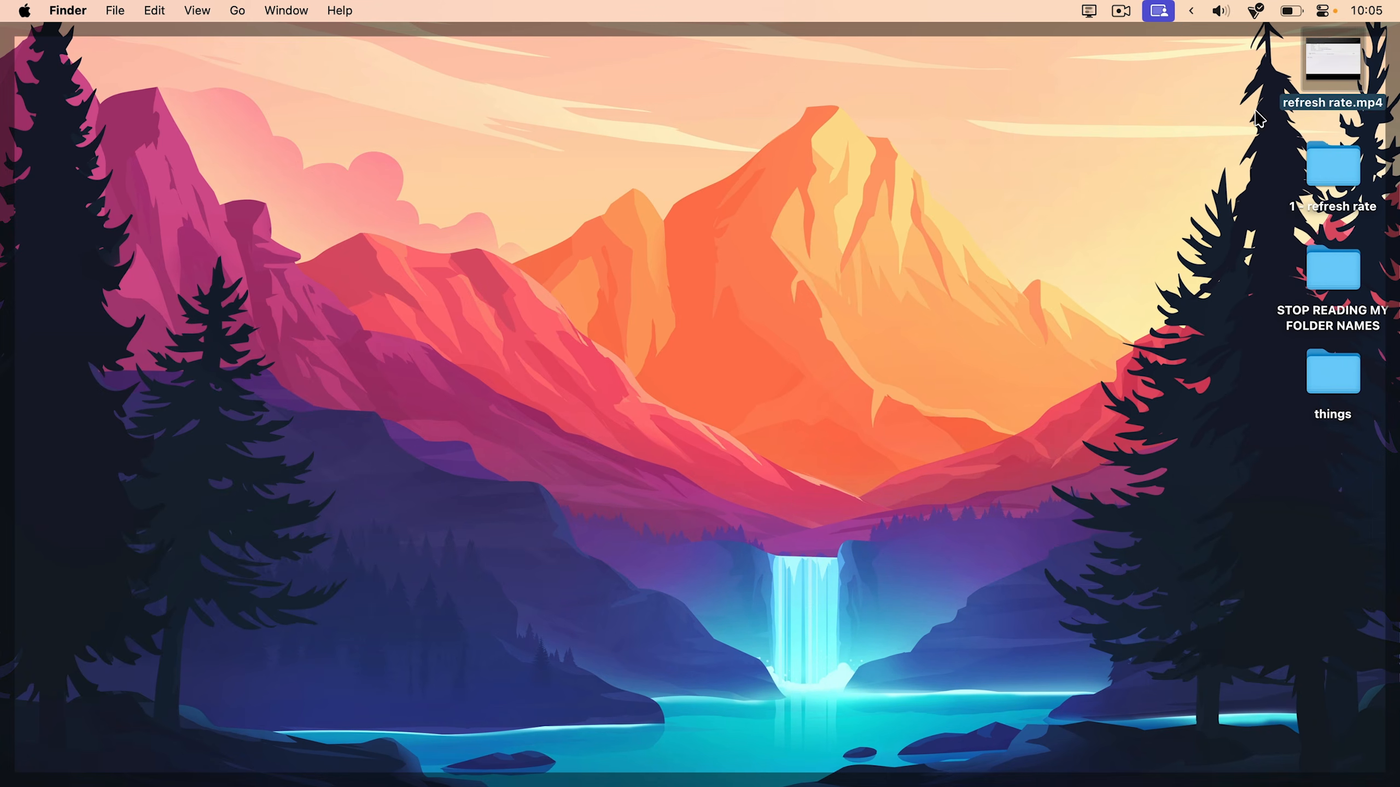
pyautogui.press('space')
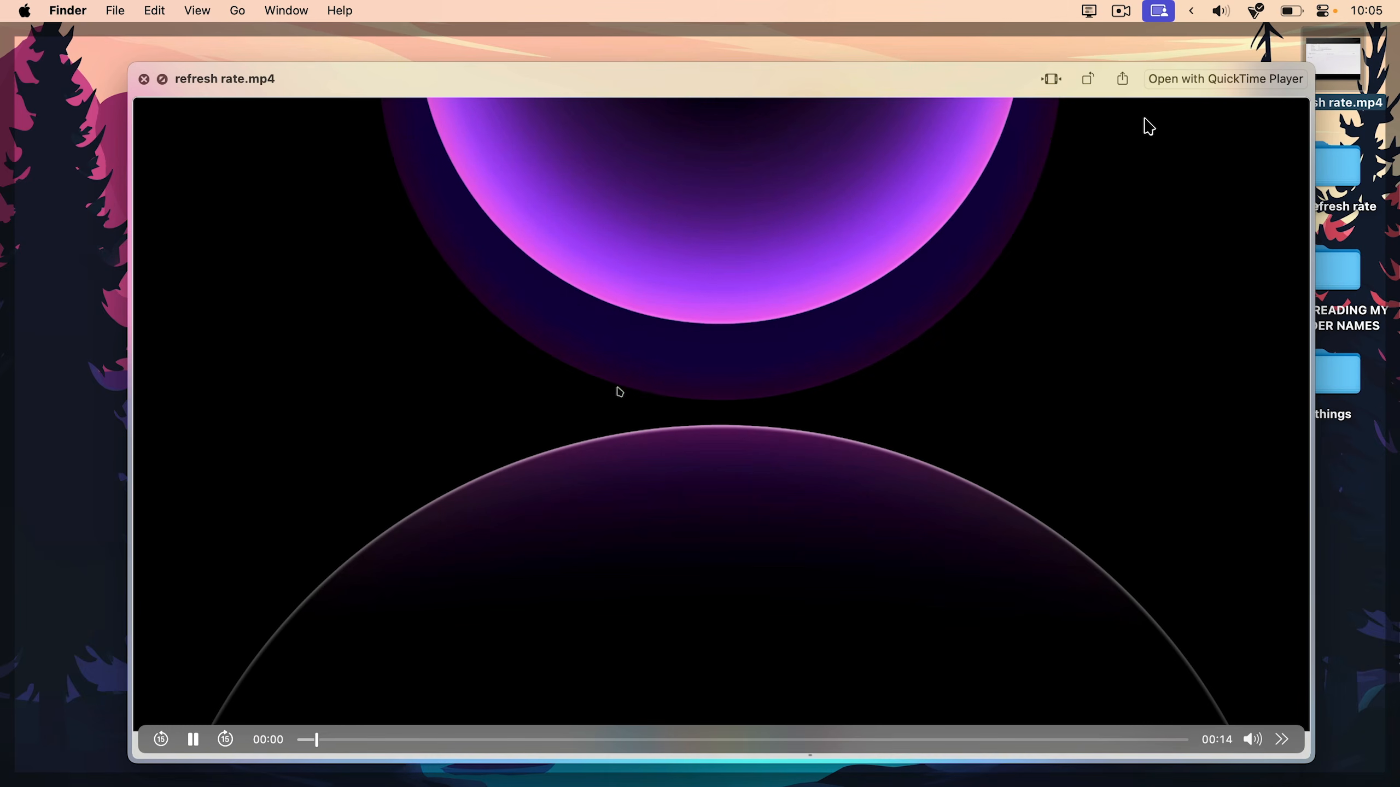